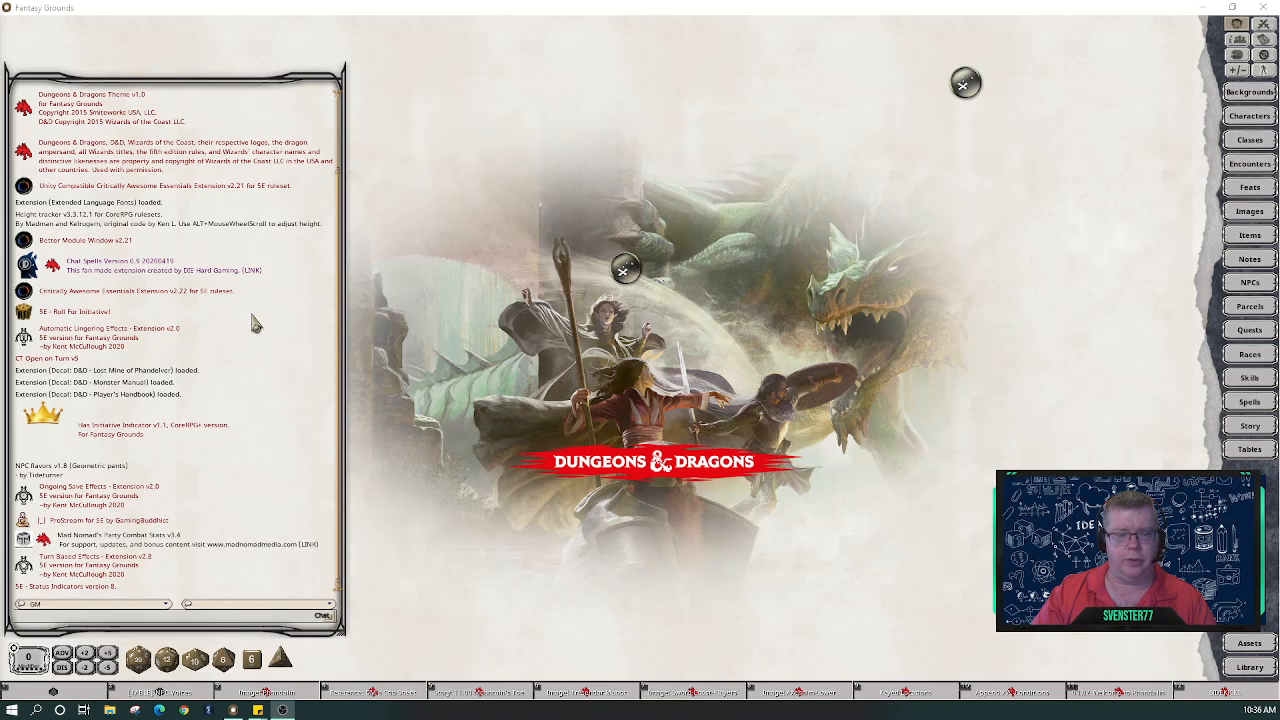
- Dismiss the chat radial menu and drag the chat's bottom corner up to about mid-screen
{"action": "right_click", "coordinate": [268, 356]}
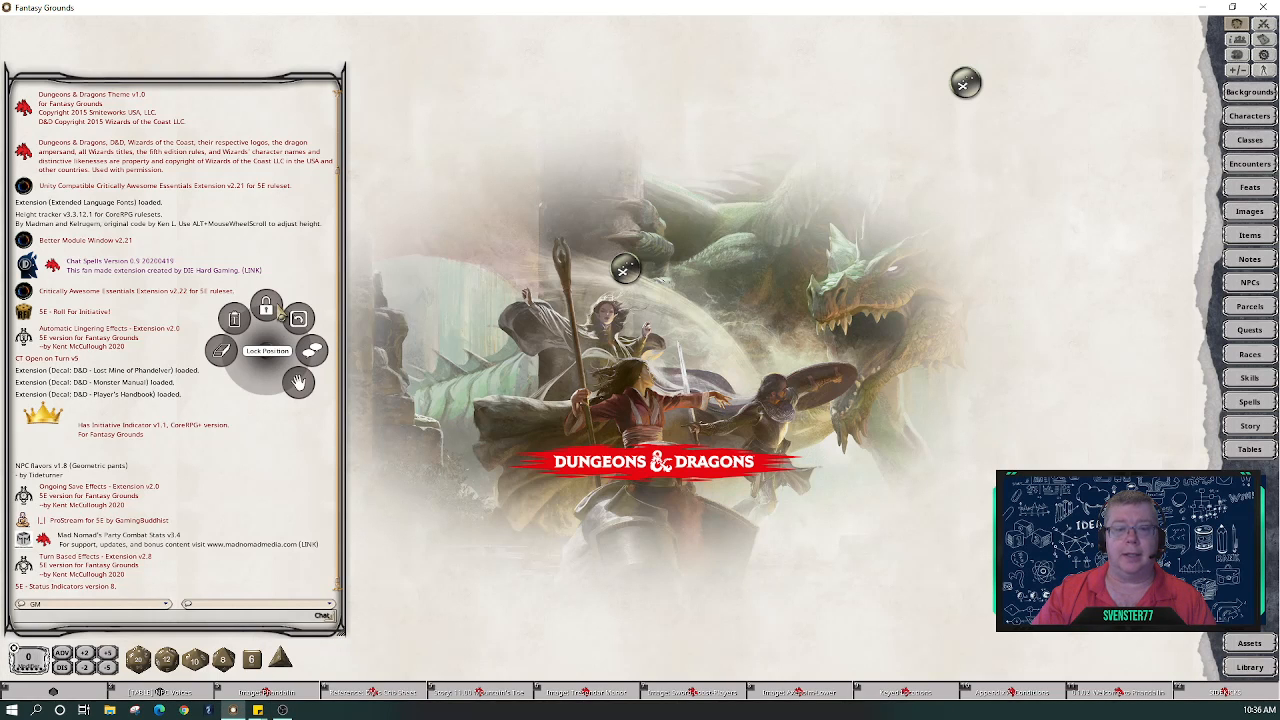
{"action": "left_click", "coordinate": [292, 505]}
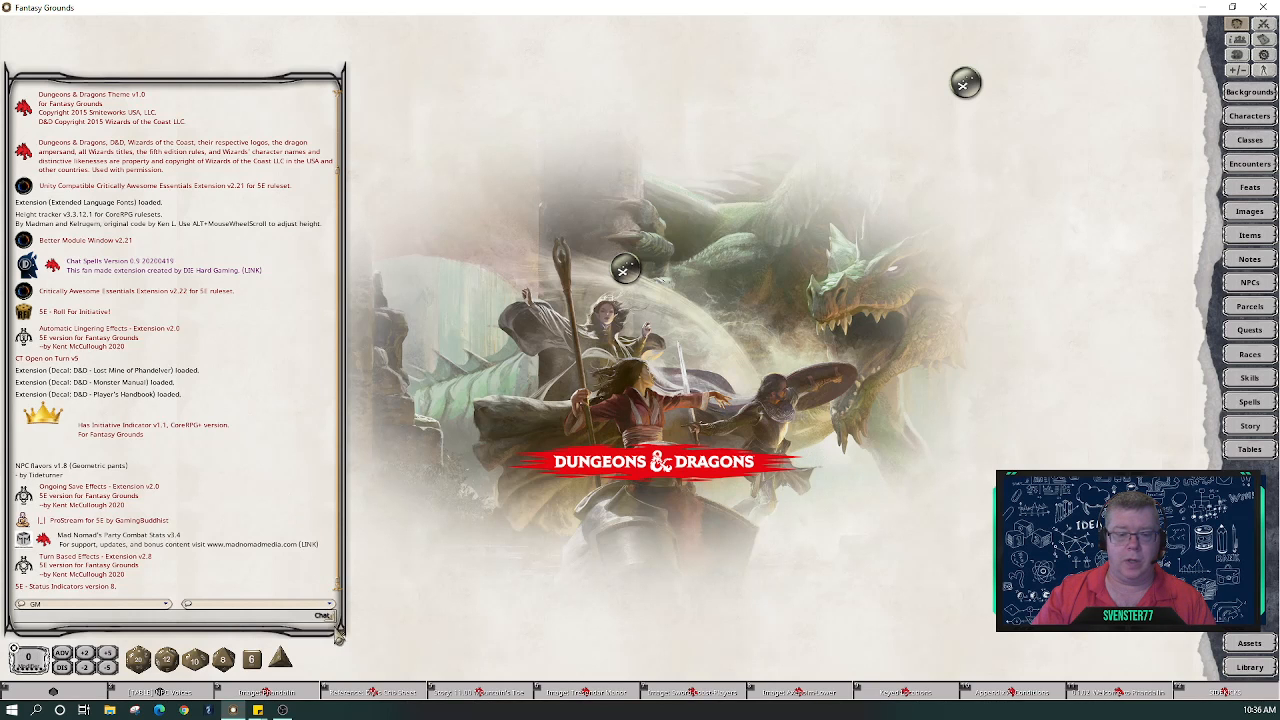
{"action": "left_click_drag", "start_coordinate": [339, 638], "coordinate": [347, 471]}
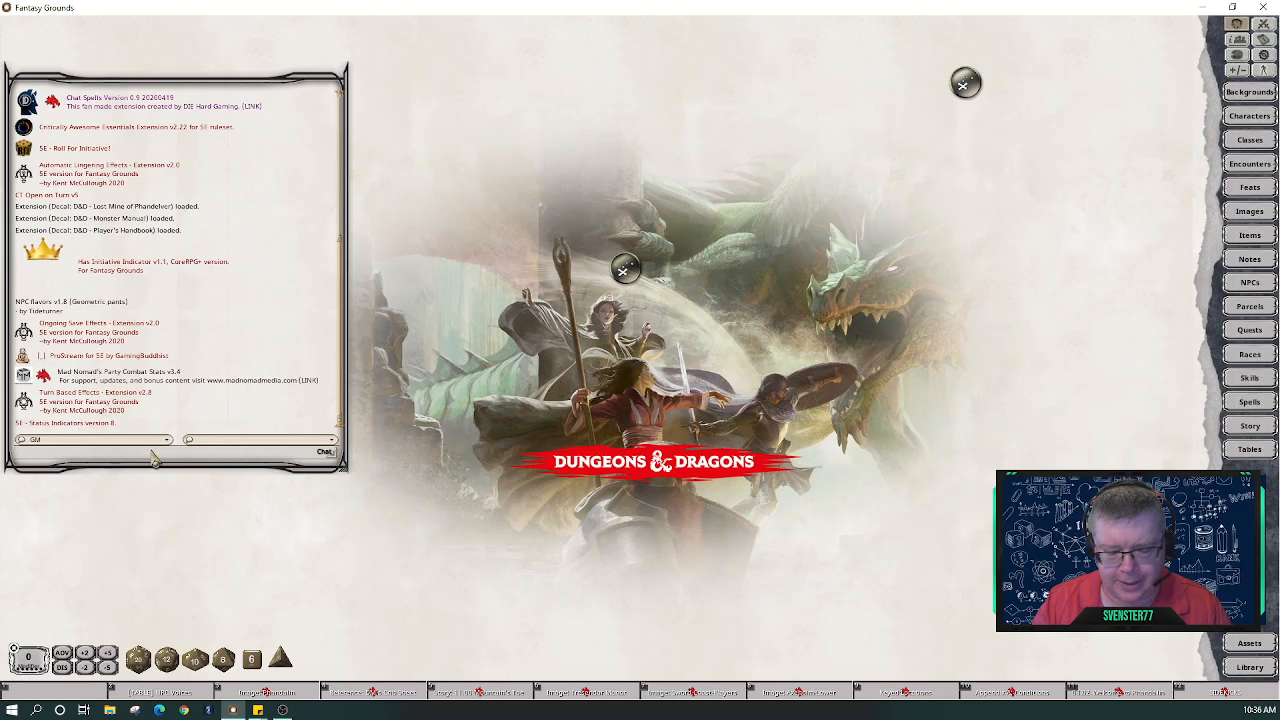
- Set the interface scale to 100 with /scaleui 100 in the chat
{"action": "type", "text": "/scale"}
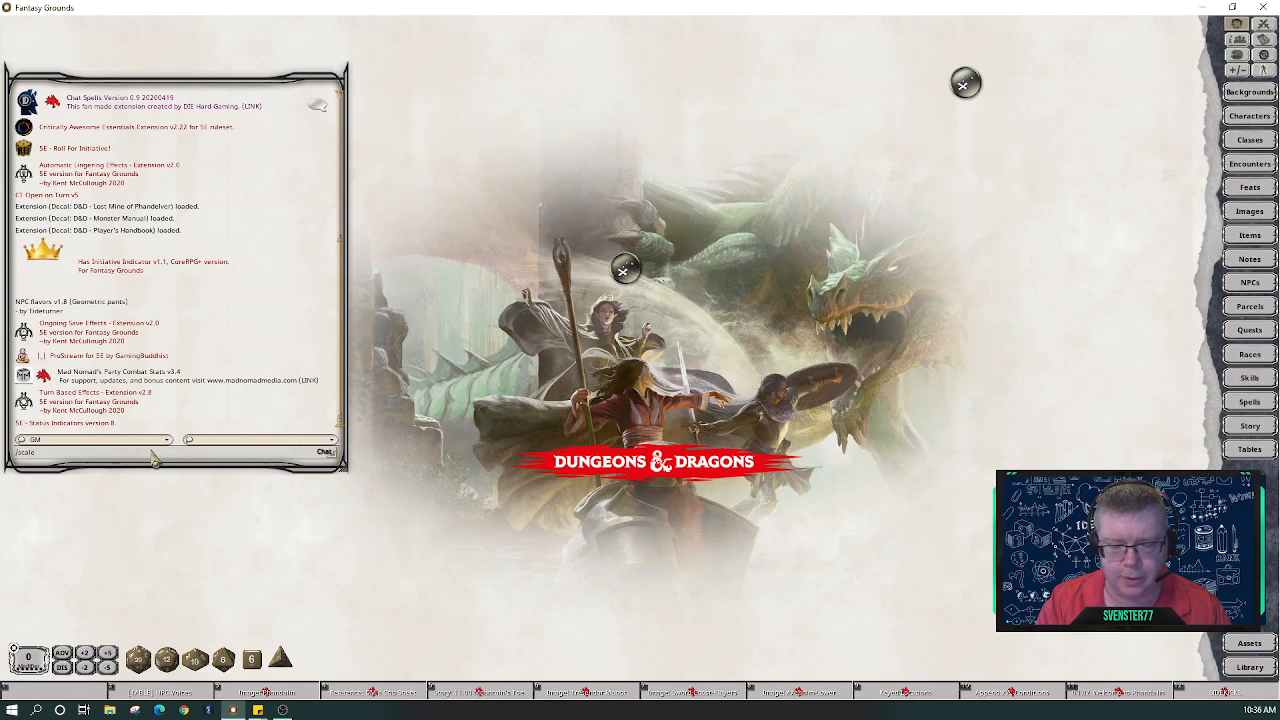
{"action": "type", "text": "ui"}
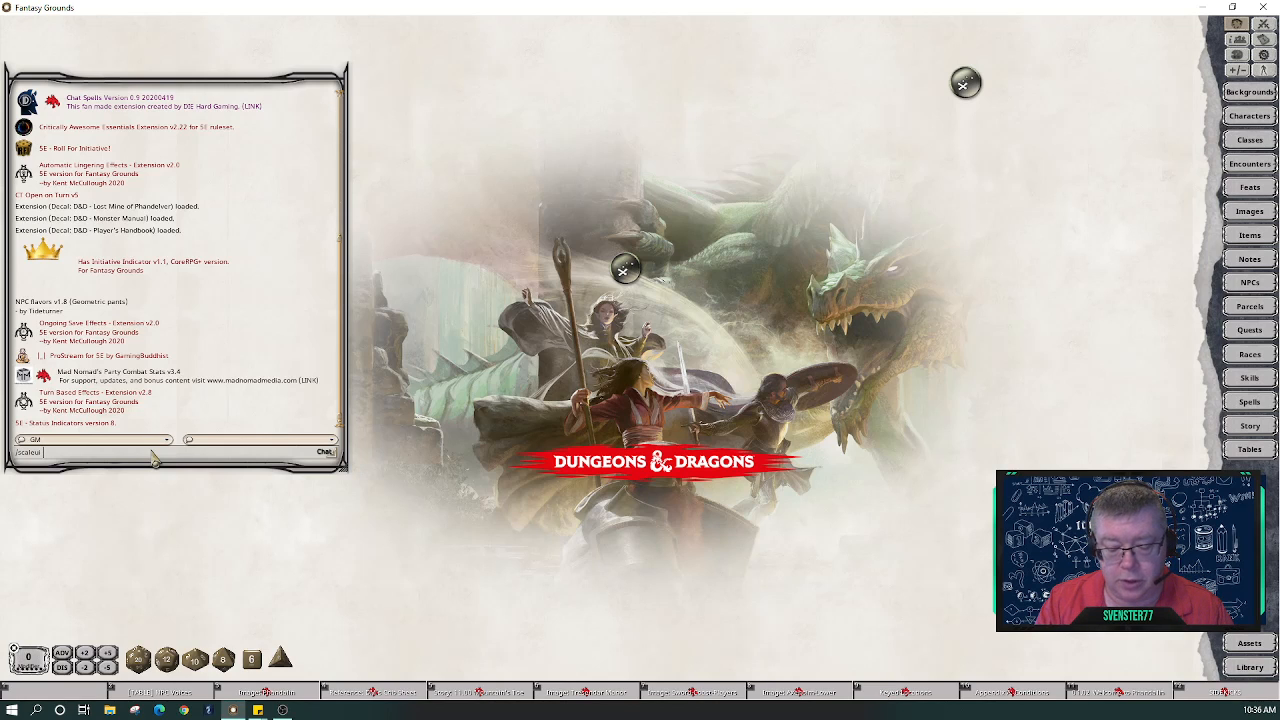
{"action": "type", "text": "100"}
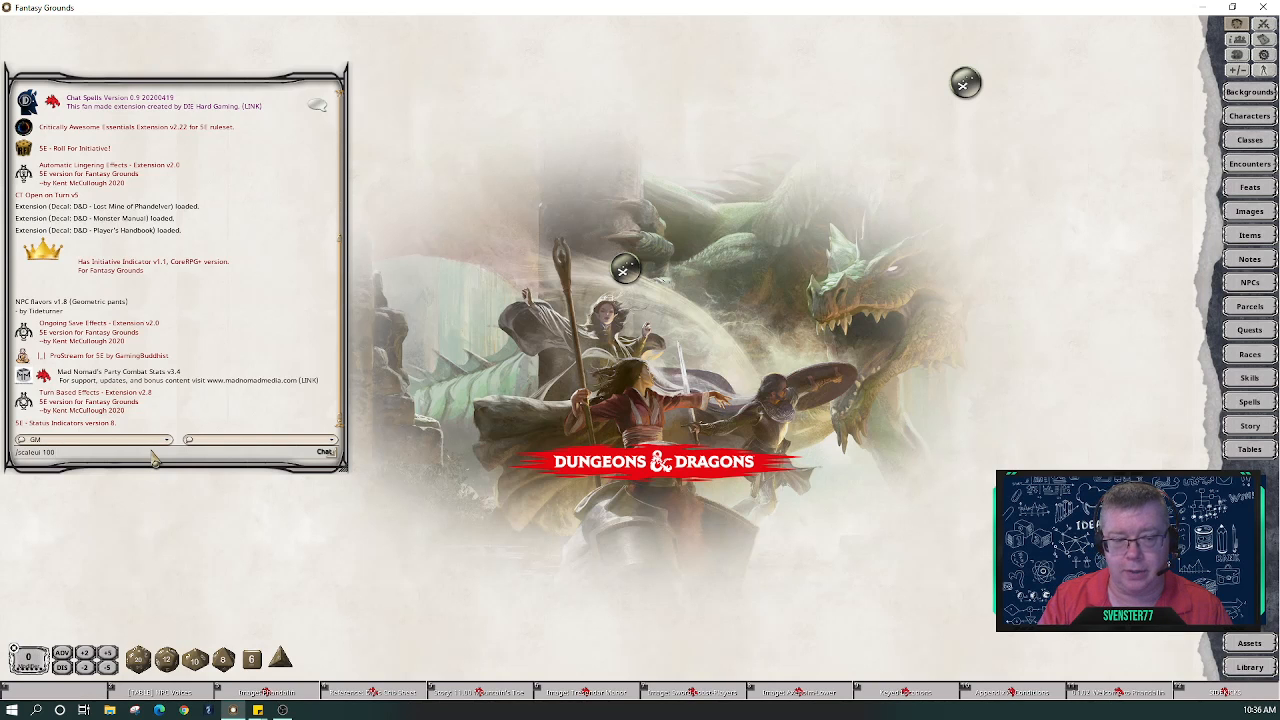
{"action": "key", "text": "Return"}
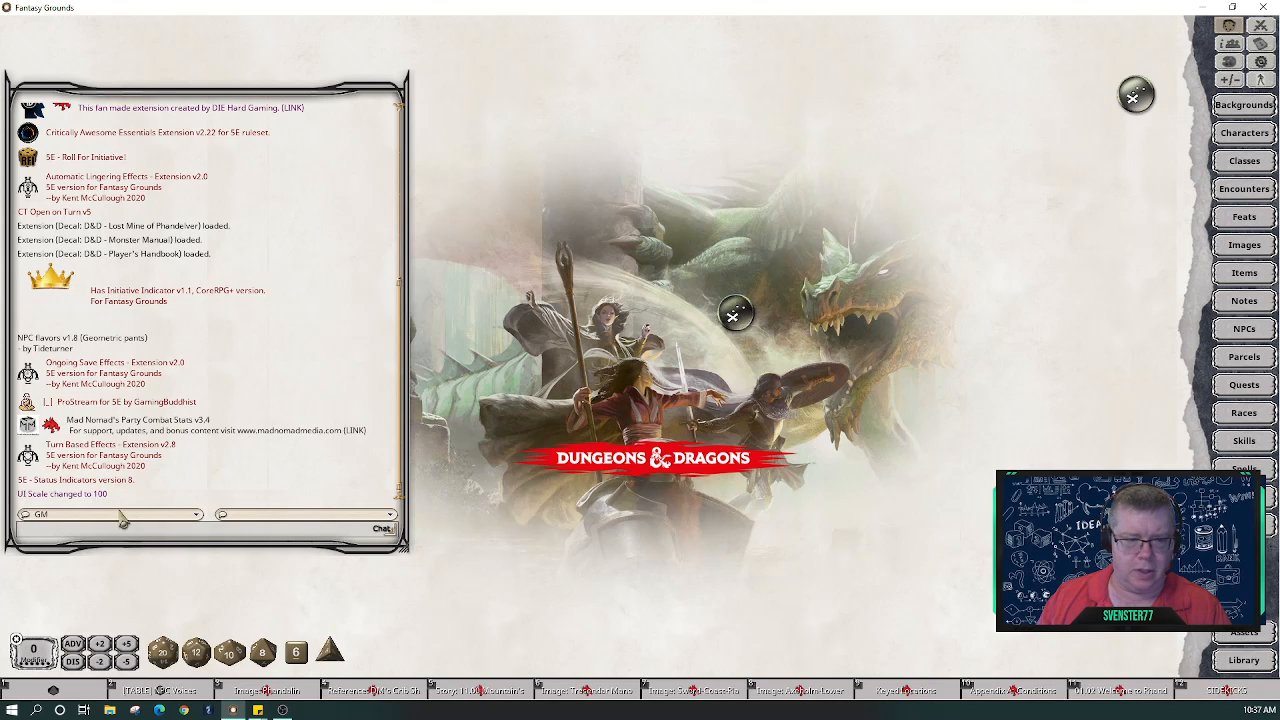
- Recall the scale command and enlarge the interface scale further, which the chat confirms as 104
{"action": "type", "text": "/"}
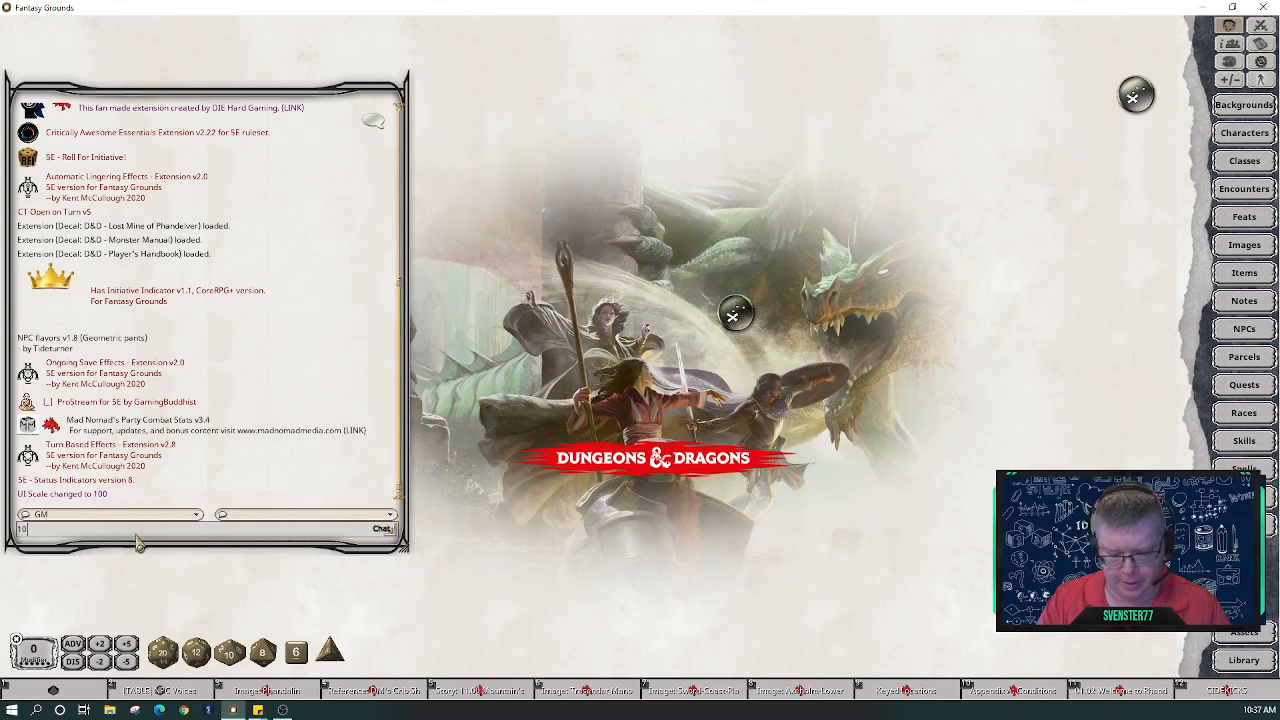
{"action": "key", "text": "BackSpace"}
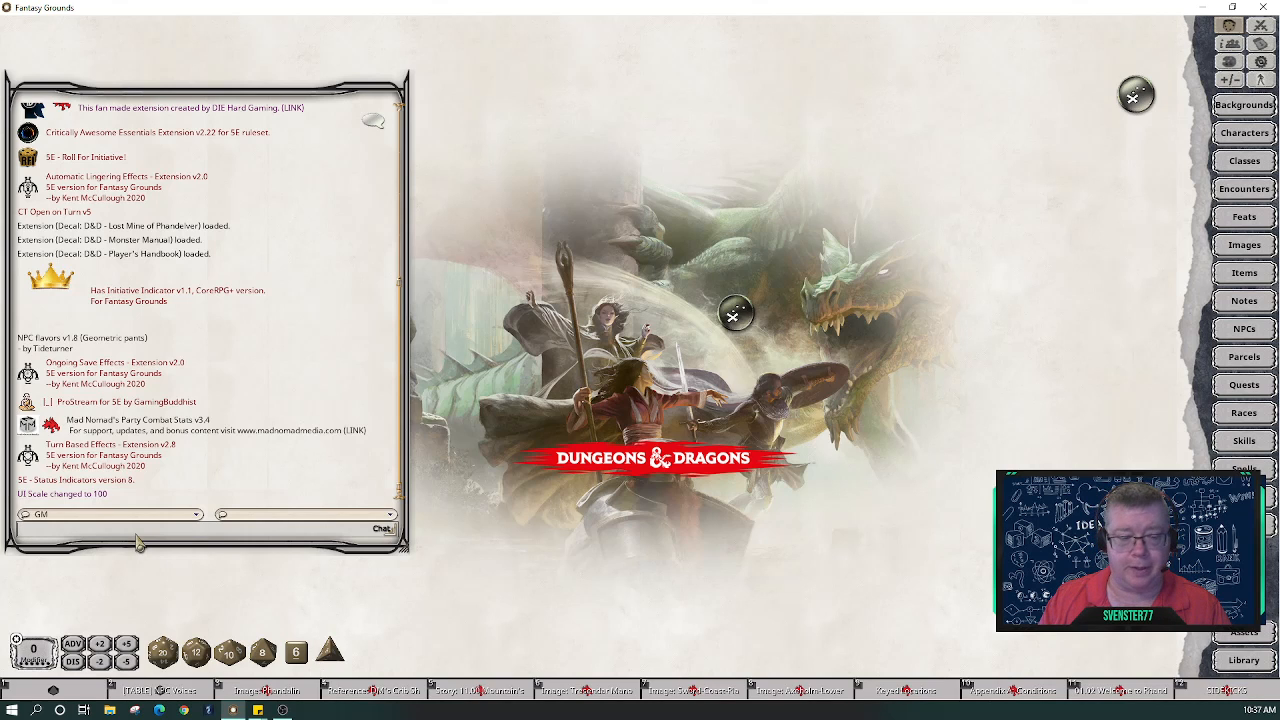
{"action": "key", "text": "Up"}
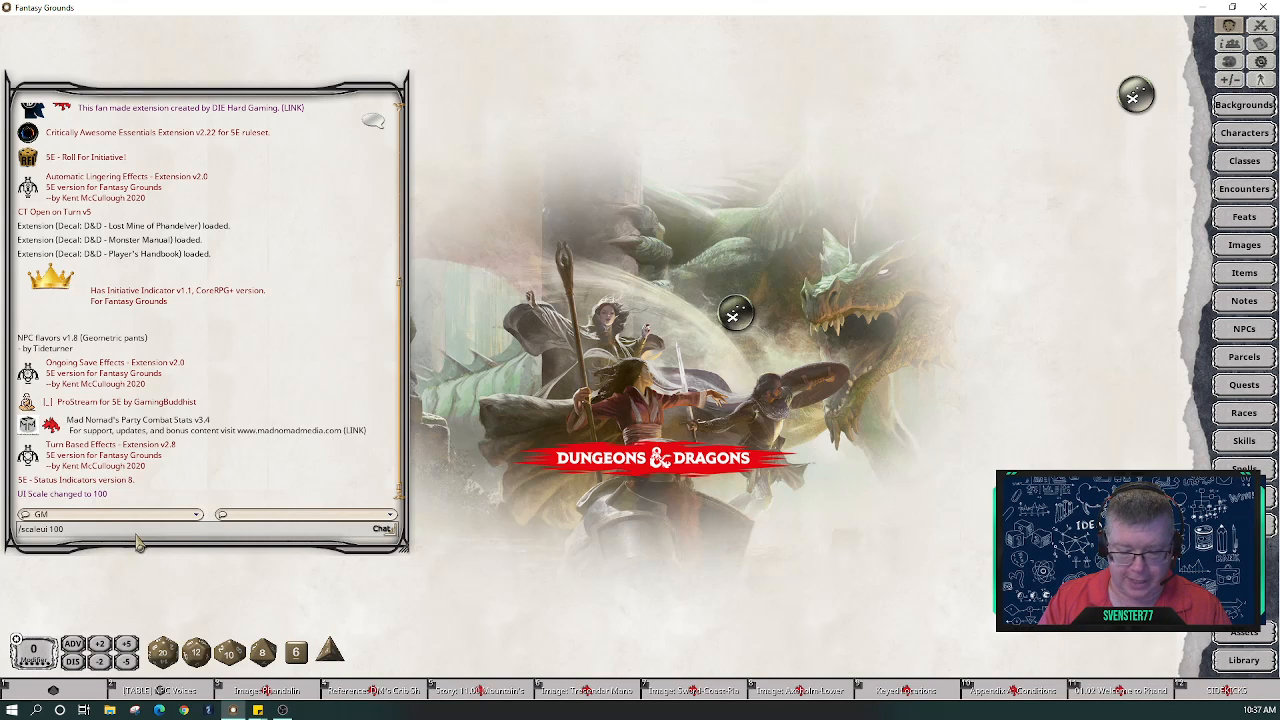
{"action": "key", "text": "BackSpace"}
{"action": "type", "text": "5"}
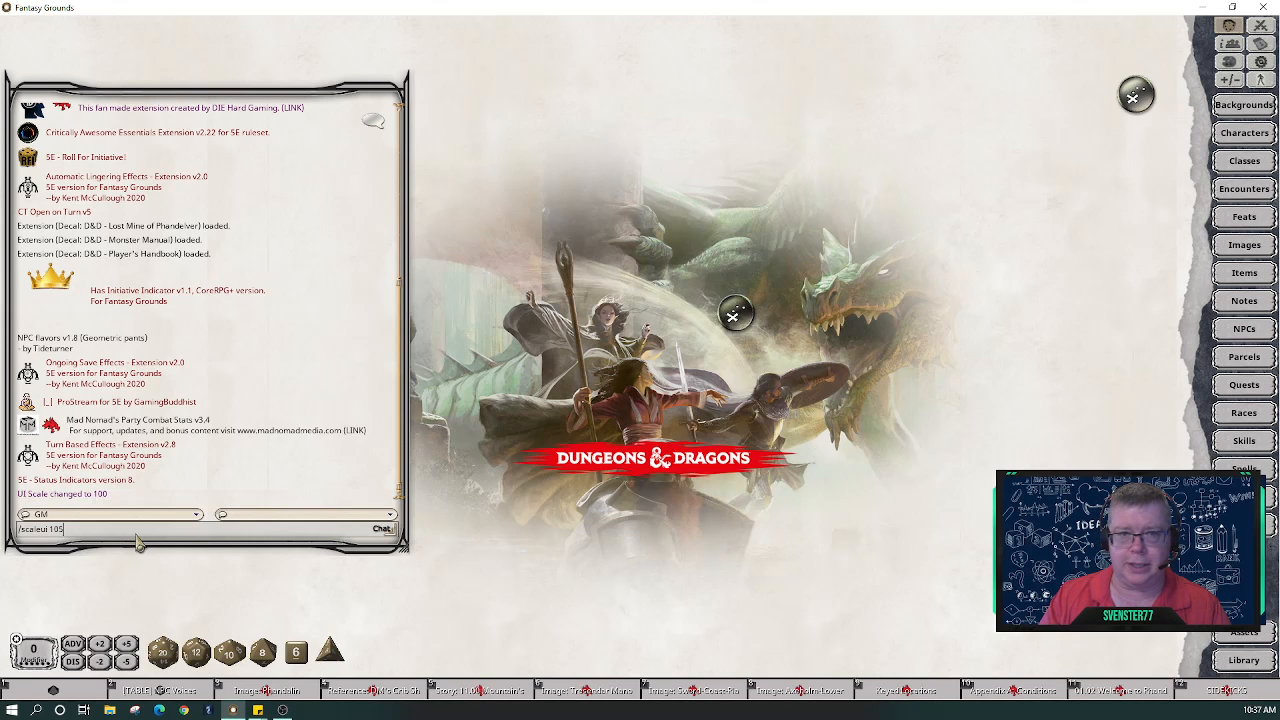
{"action": "key", "text": "Return"}
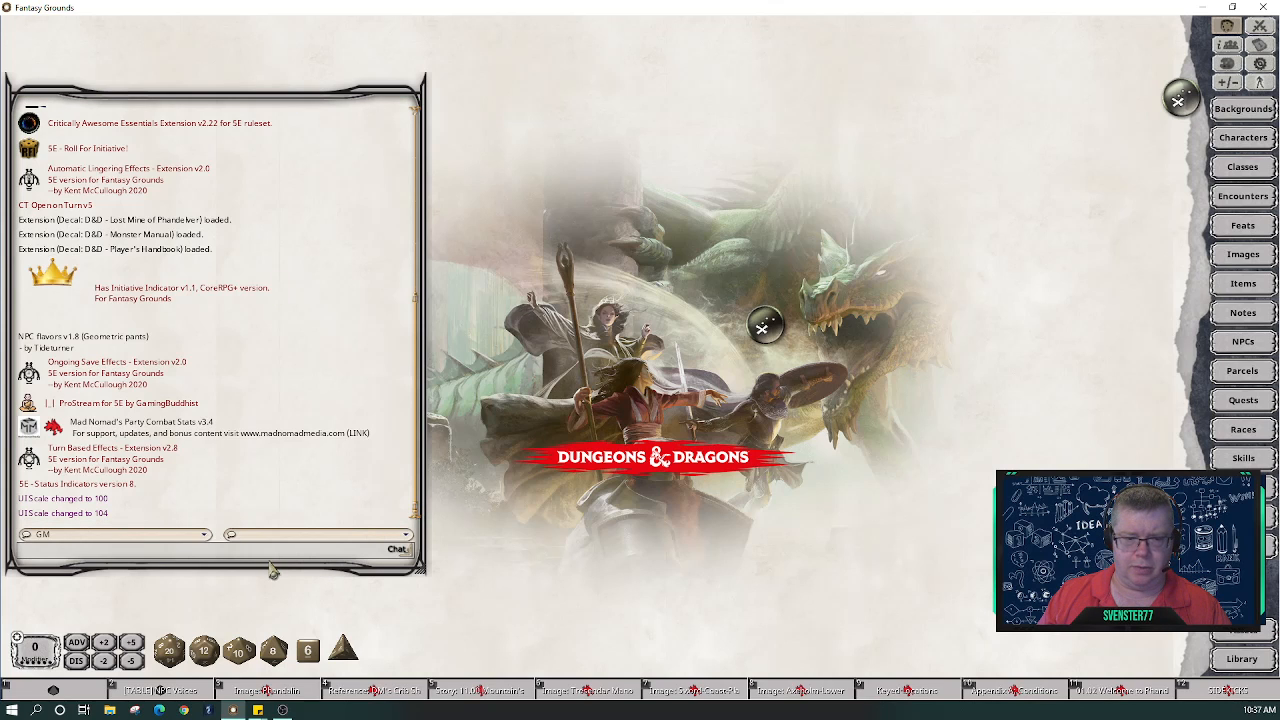
- Toggle the chat window's position lock and drag its corner down to make it taller
{"action": "right_click", "coordinate": [330, 494]}
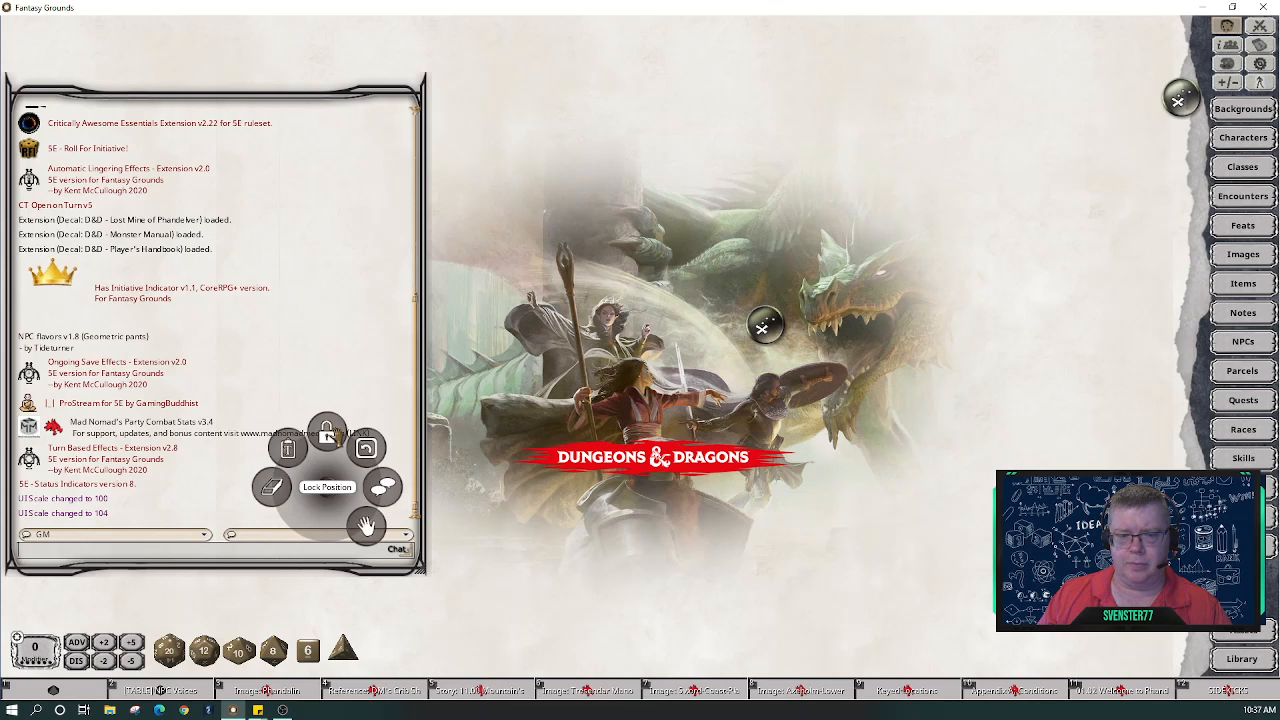
{"action": "left_click", "coordinate": [328, 432]}
{"action": "right_click", "coordinate": [330, 430]}
{"action": "left_click", "coordinate": [334, 385]}
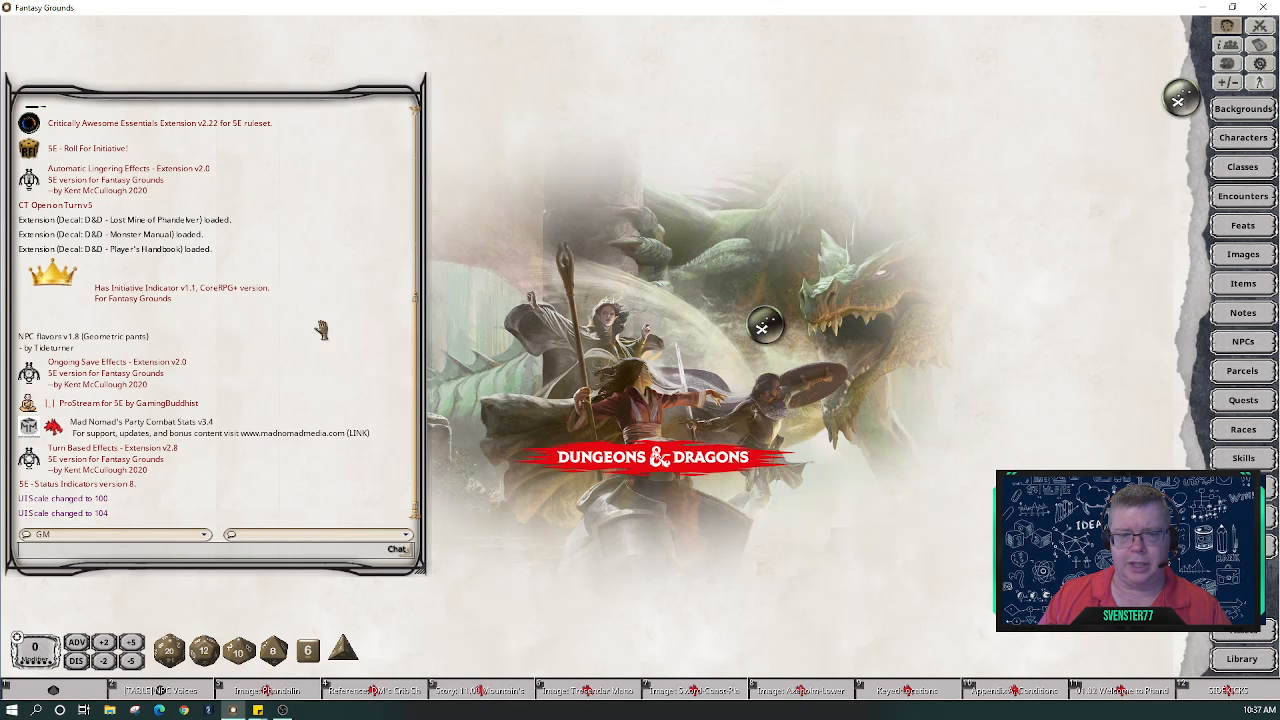
{"action": "left_click_drag", "start_coordinate": [419, 571], "coordinate": [422, 624]}
{"action": "right_click", "coordinate": [363, 545]}
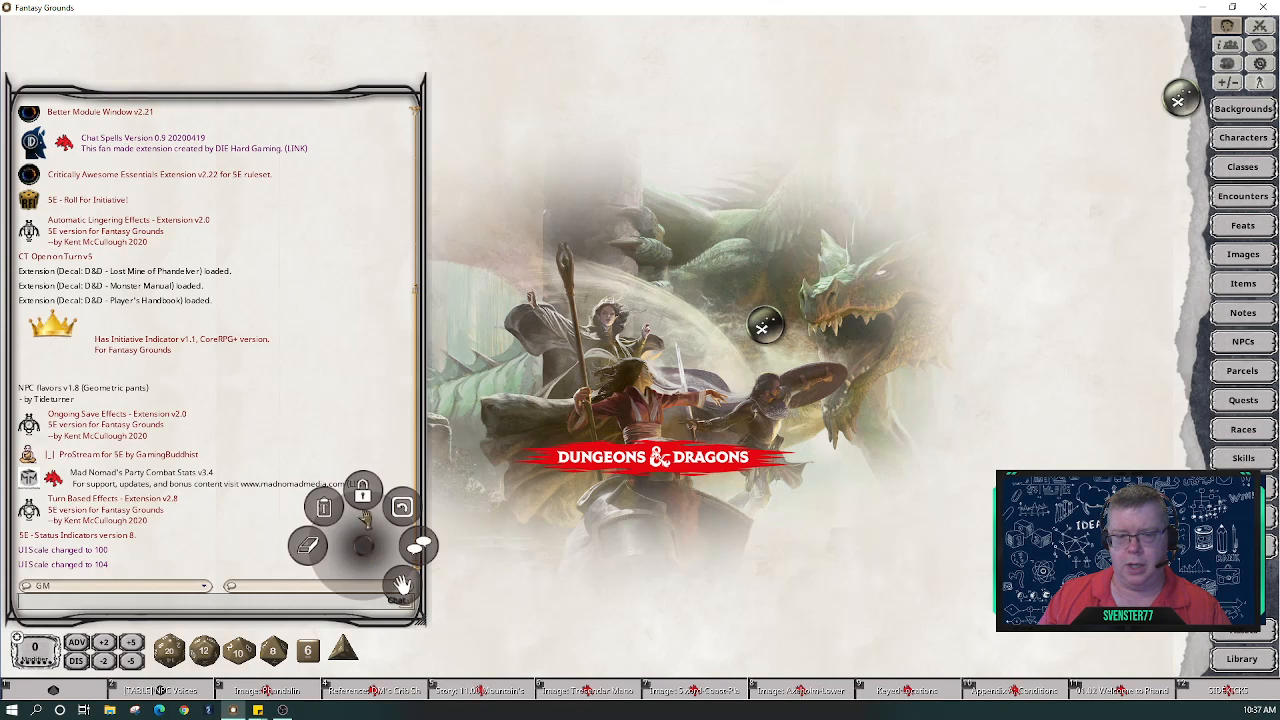
{"action": "left_click", "coordinate": [363, 492]}
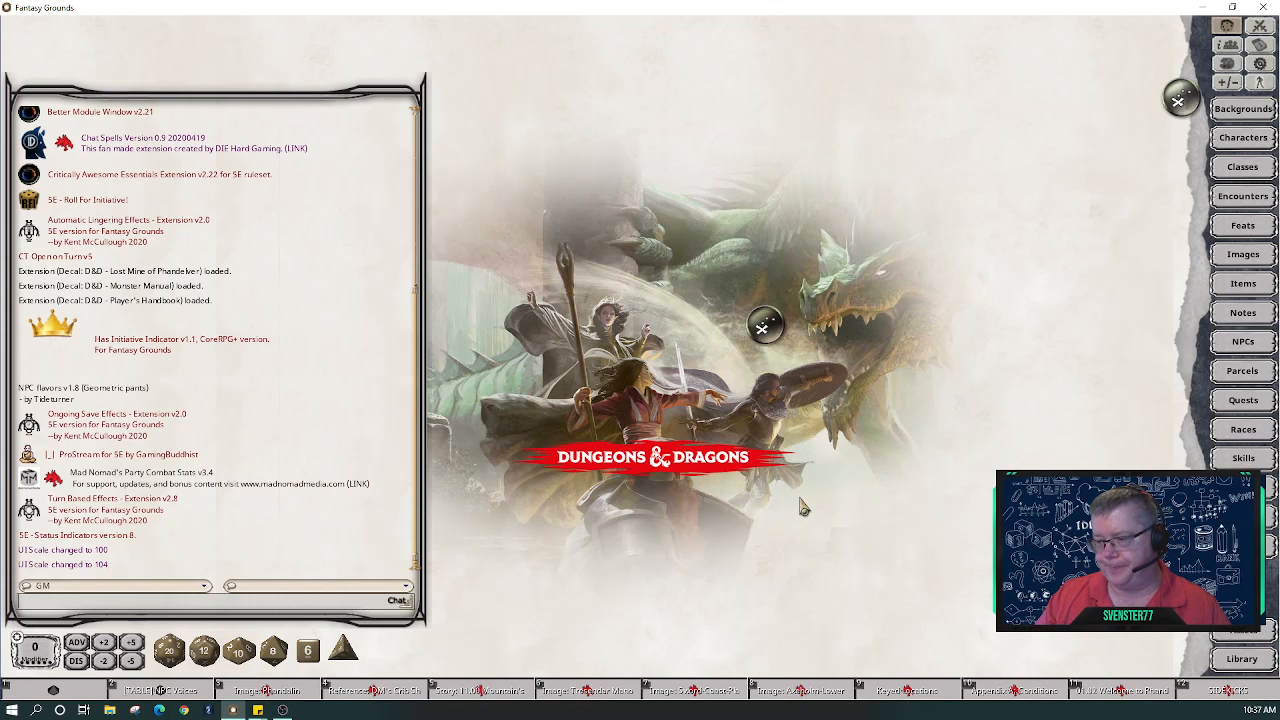
- Post Prompt and Halt icons to the chat, then clear all chat messages
{"action": "right_click", "coordinate": [312, 350]}
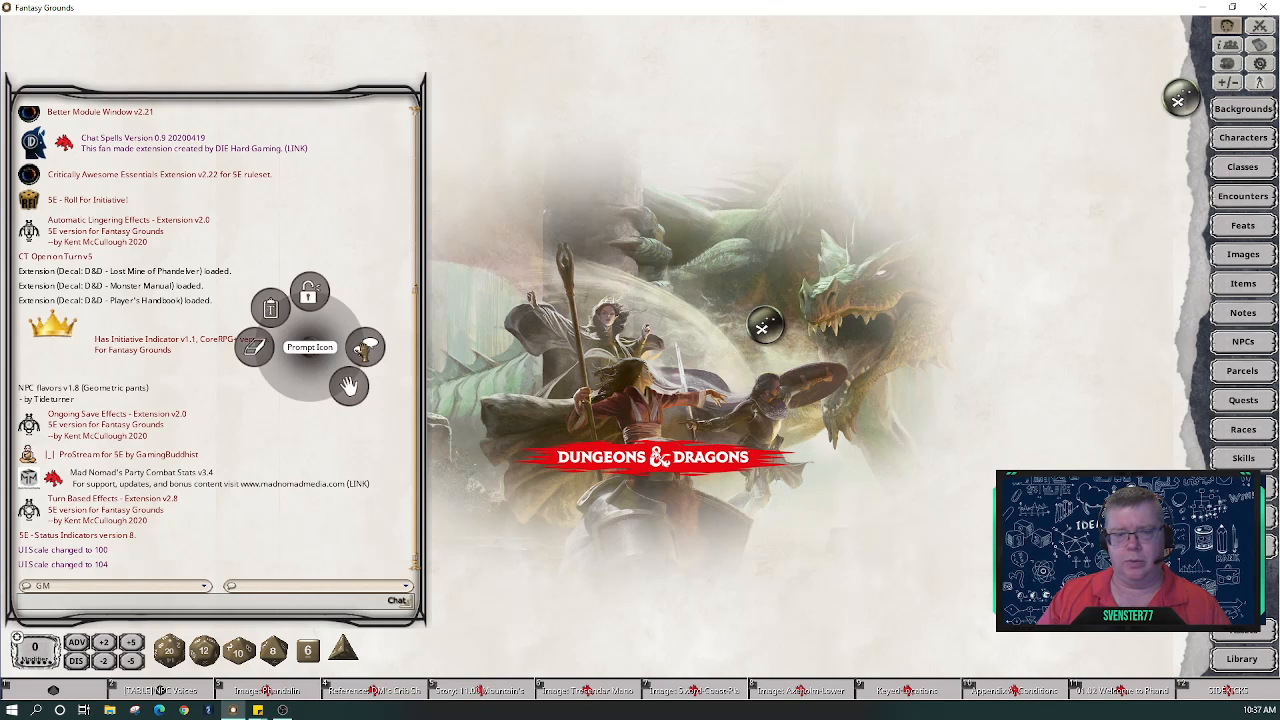
{"action": "left_click", "coordinate": [364, 349]}
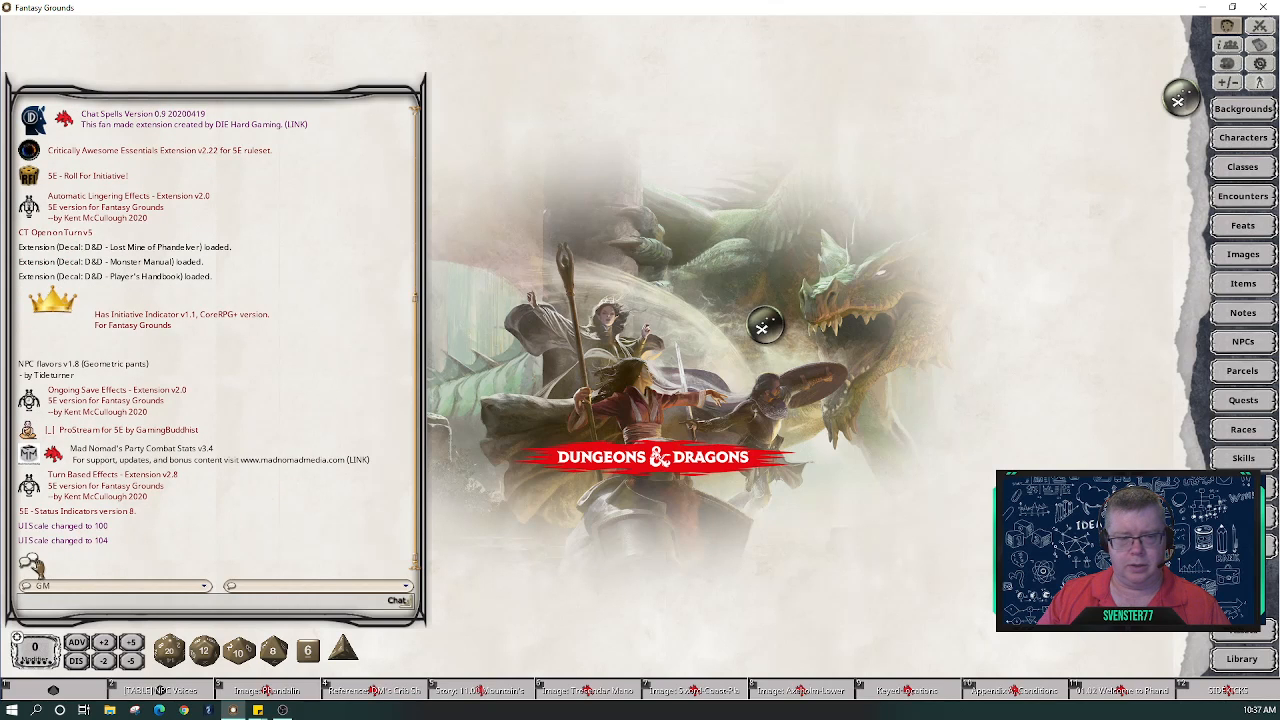
{"action": "right_click", "coordinate": [392, 314]}
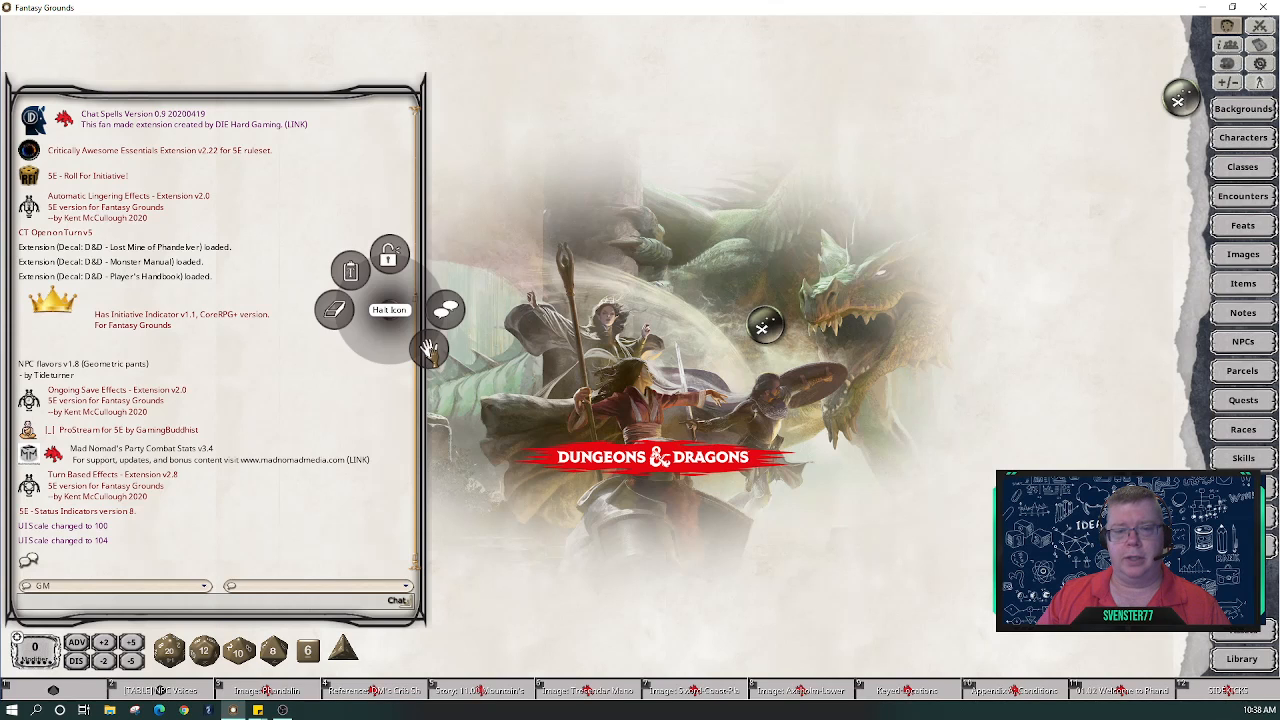
{"action": "left_click", "coordinate": [428, 348]}
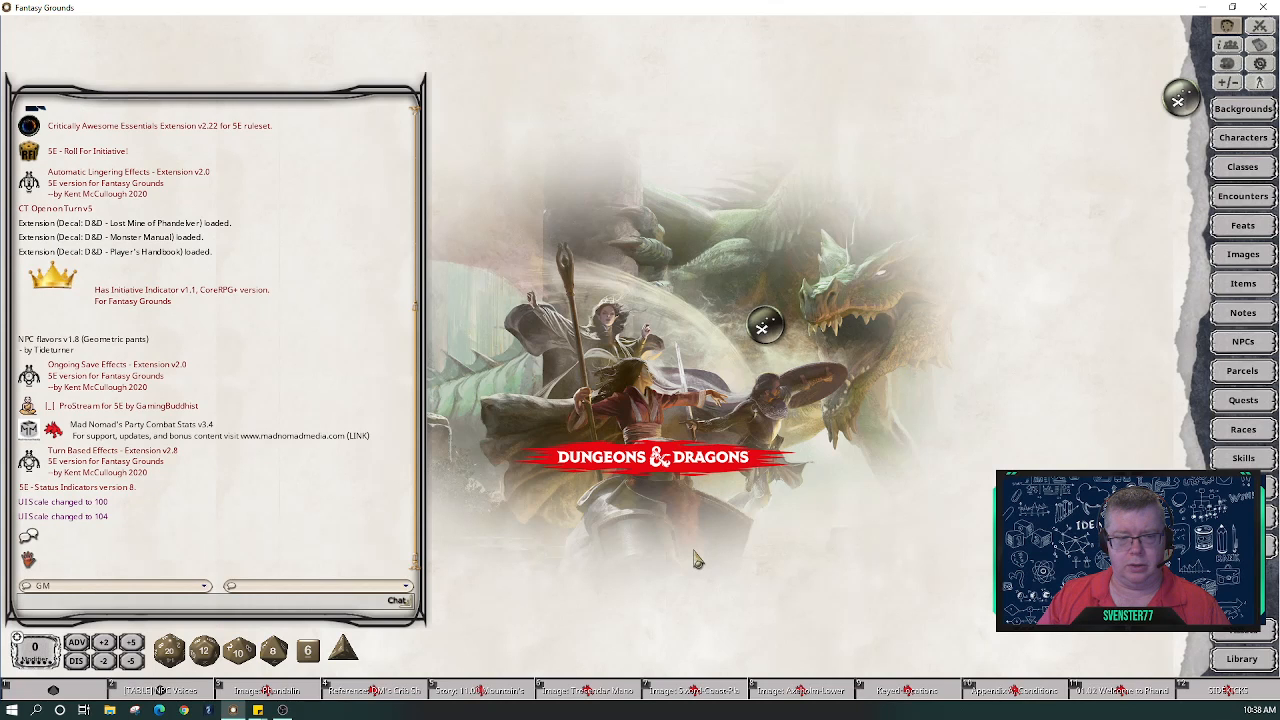
{"action": "right_click", "coordinate": [357, 286]}
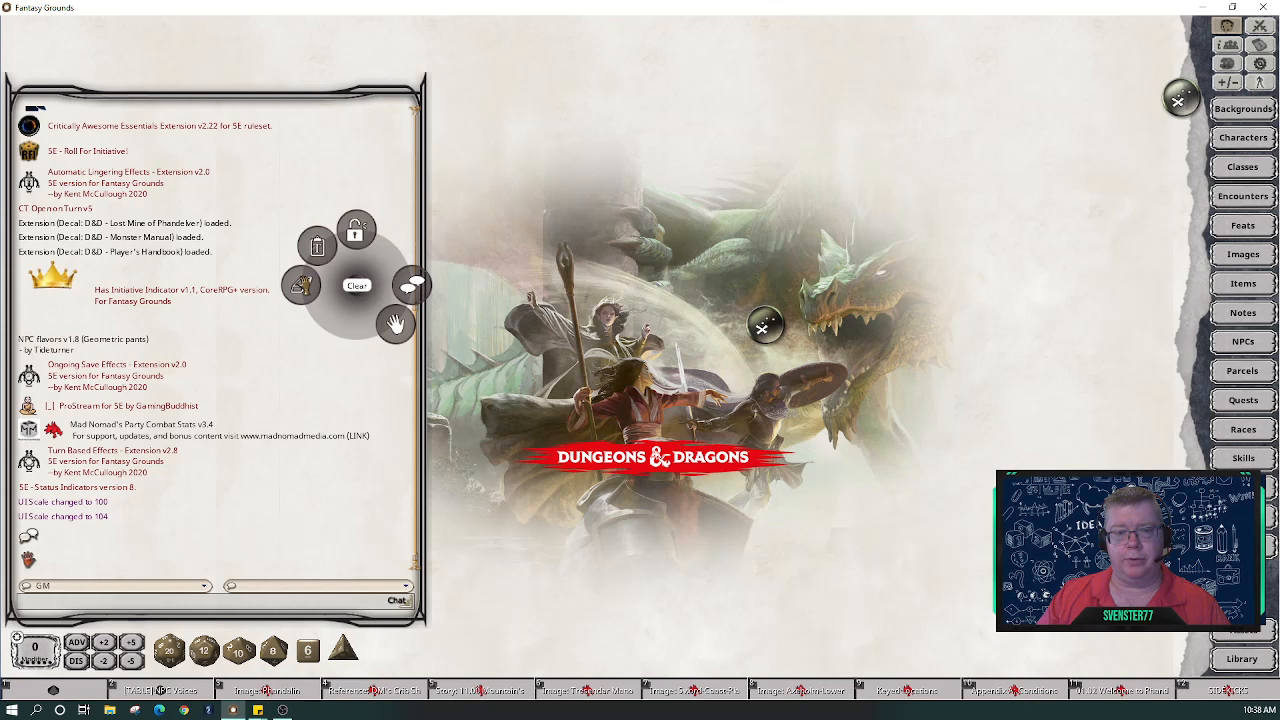
{"action": "left_click", "coordinate": [396, 322]}
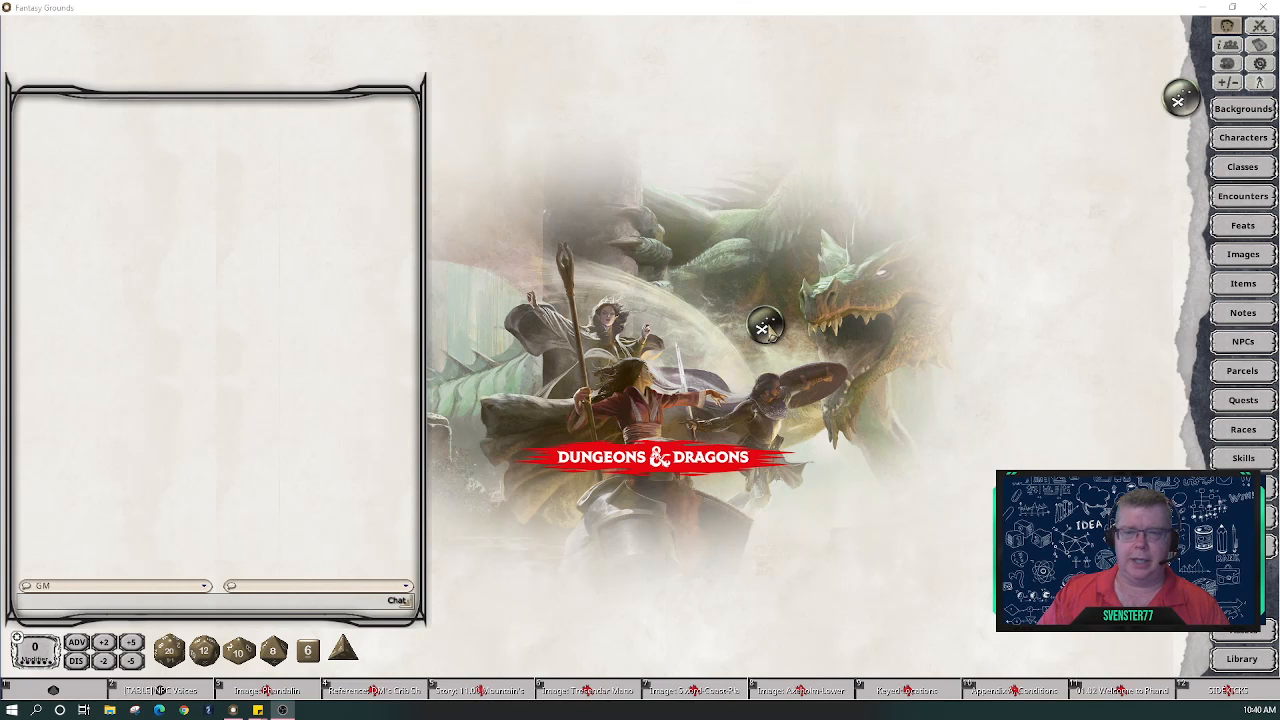
- Restore the minimized Tresendar Manor map image window
{"action": "double_click", "coordinate": [769, 327]}
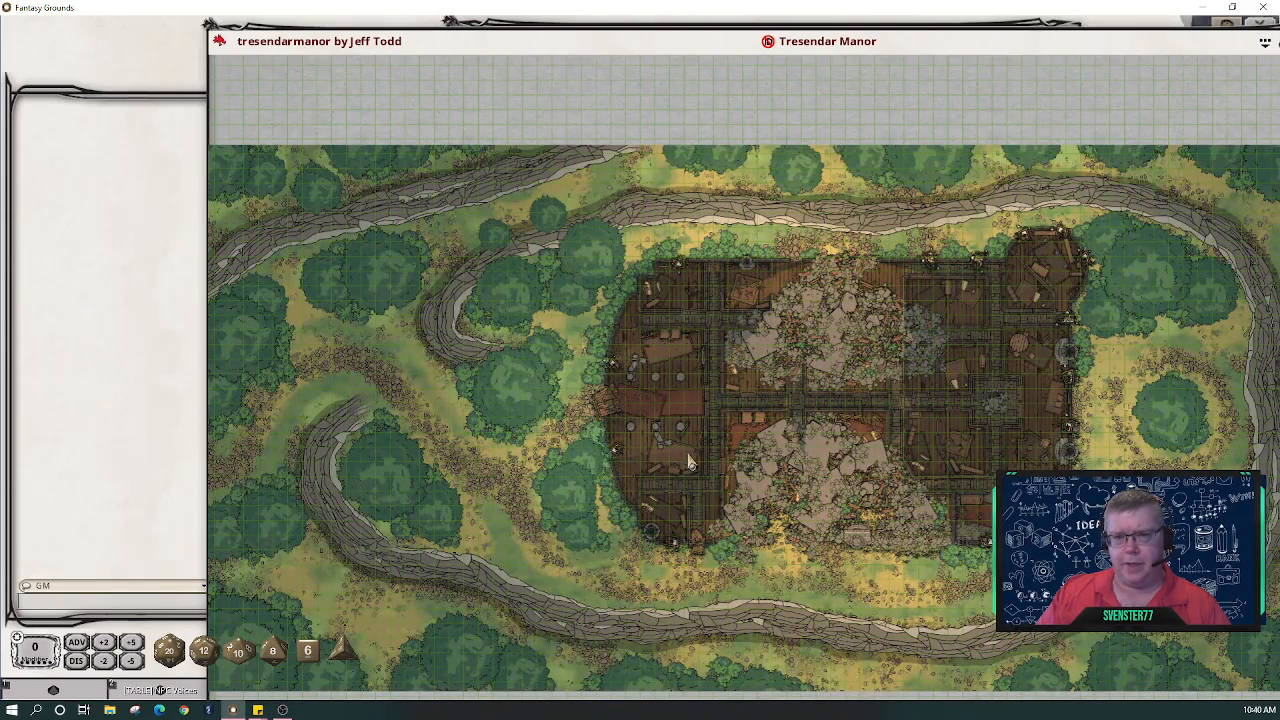
{"action": "scroll", "coordinate": [758, 311], "scroll_direction": "down", "scroll_amount": 2}
{"action": "scroll", "coordinate": [758, 311], "scroll_direction": "up", "scroll_amount": 1}
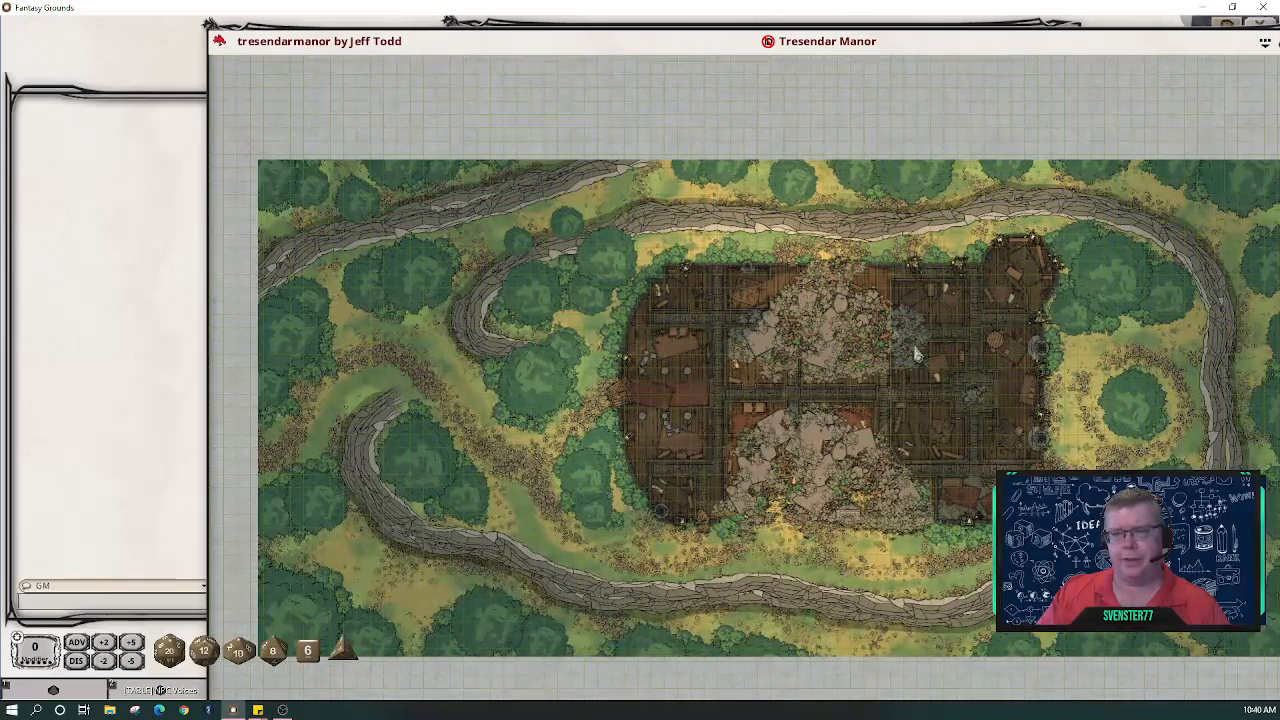
- Move, shrink and maximize Tresendar Manor, then drag it down-right to reveal Axeholm-Lower
{"action": "left_click_drag", "start_coordinate": [1105, 111], "coordinate": [980, 106]}
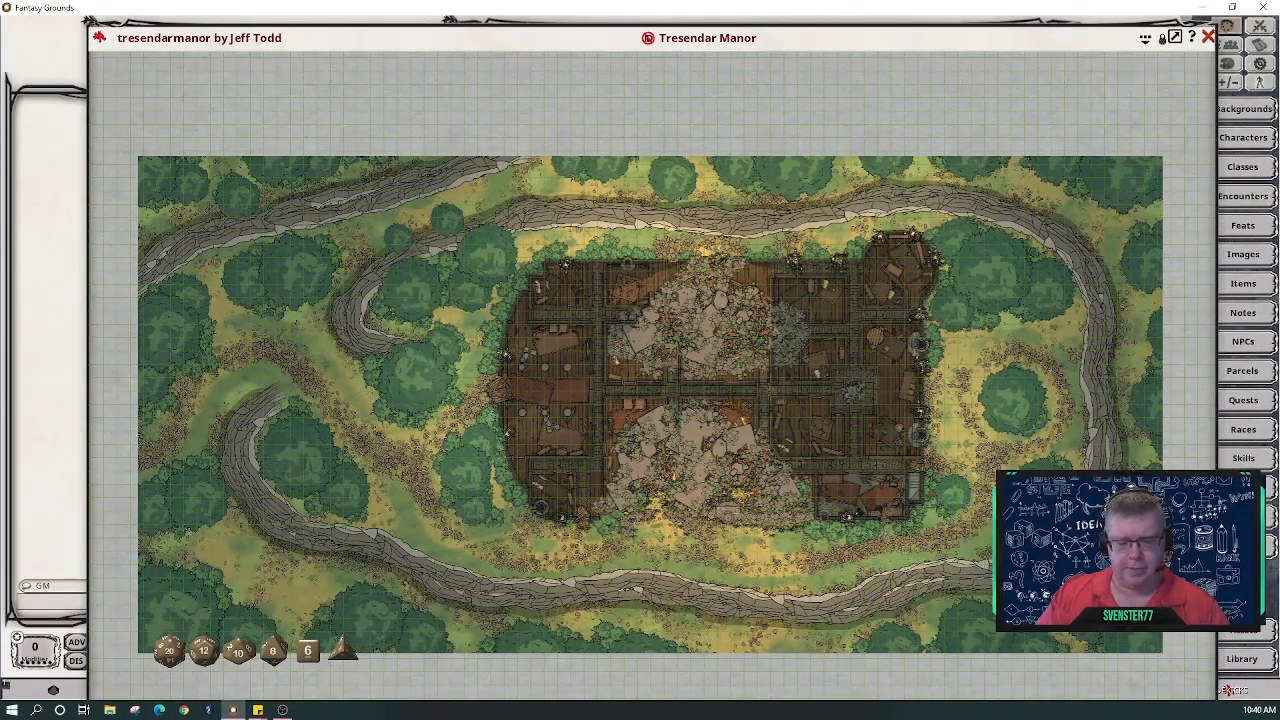
{"action": "left_click_drag", "start_coordinate": [1119, 580], "coordinate": [957, 380]}
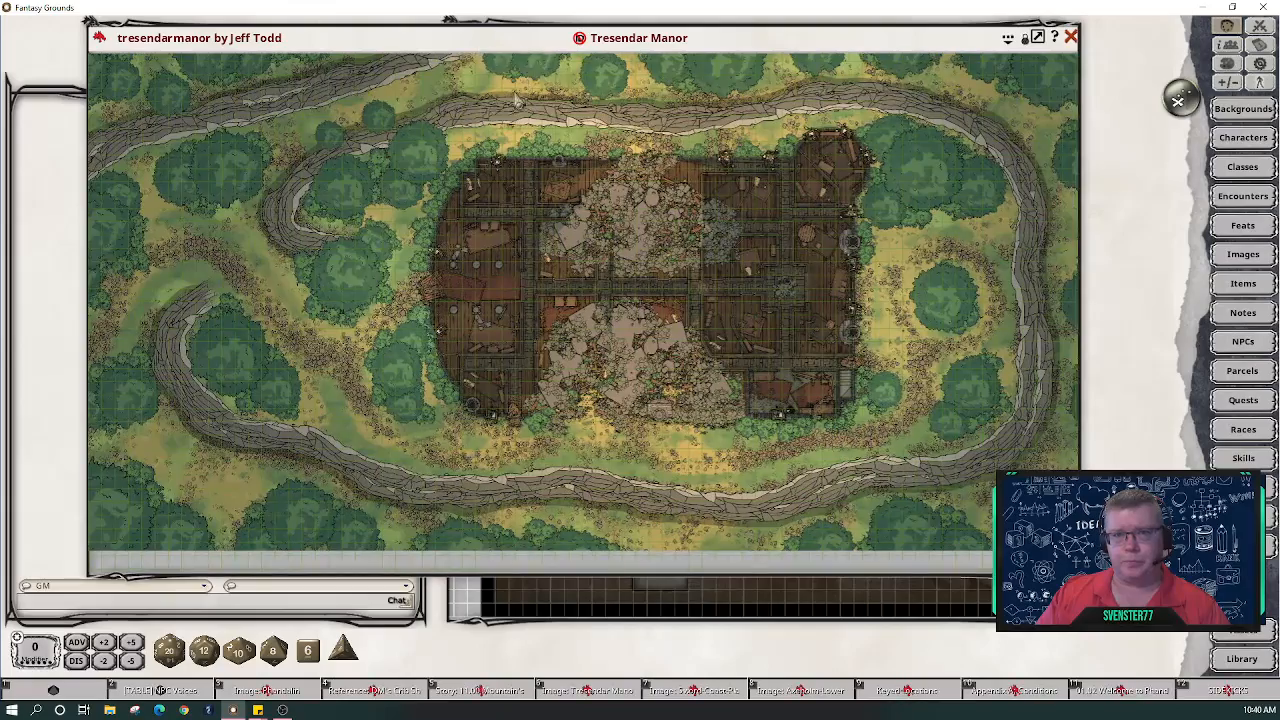
{"action": "double_click", "coordinate": [408, 38]}
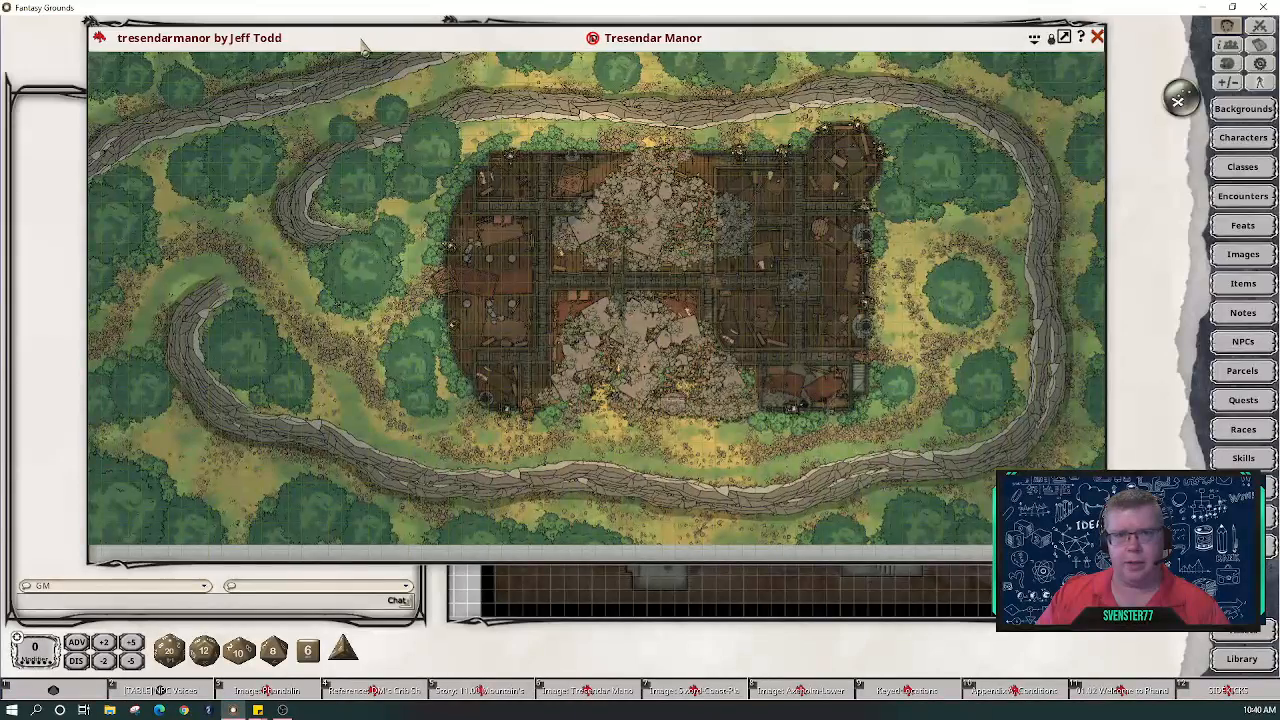
{"action": "left_click_drag", "start_coordinate": [363, 45], "coordinate": [428, 111]}
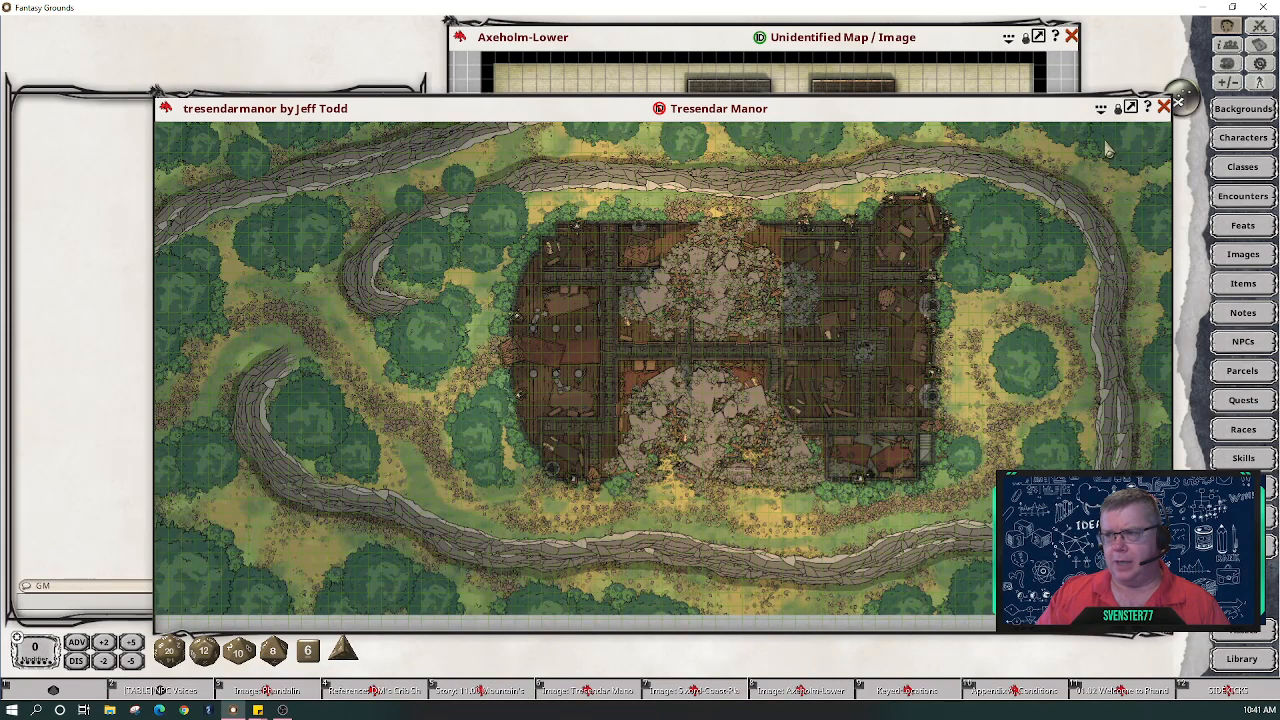
{"action": "left_click", "coordinate": [1130, 107]}
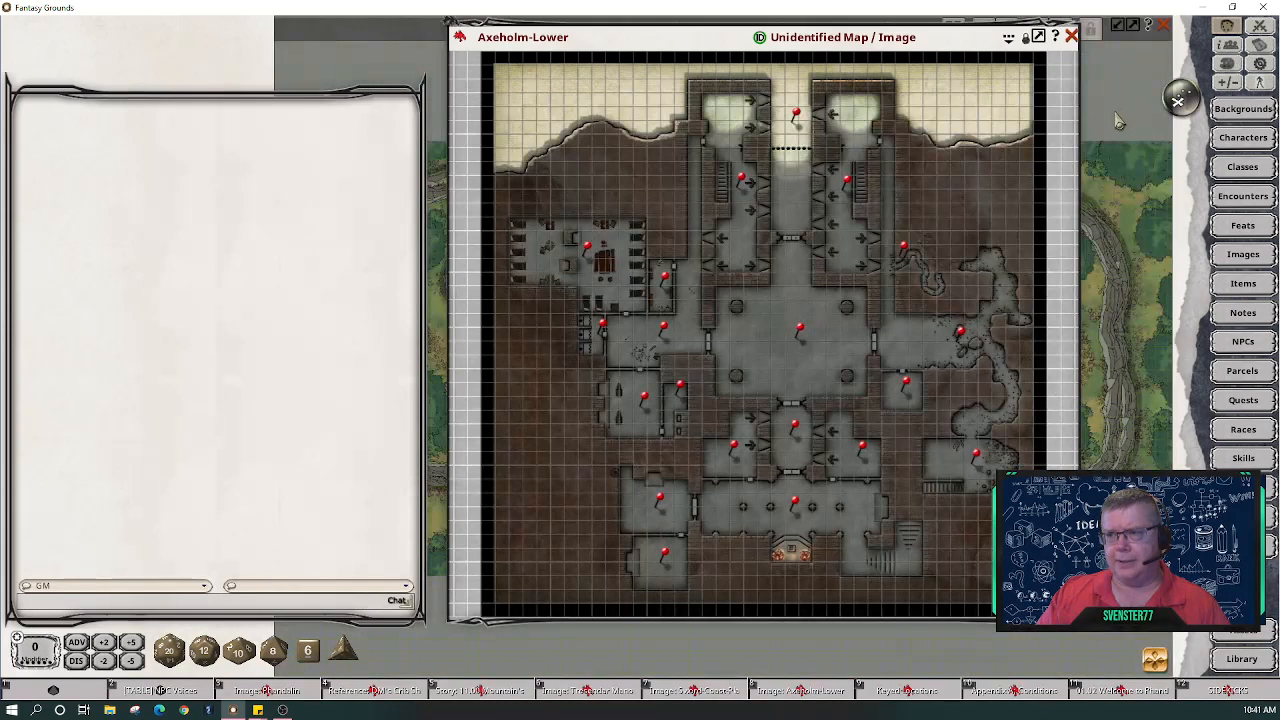
{"action": "left_click", "coordinate": [1117, 28]}
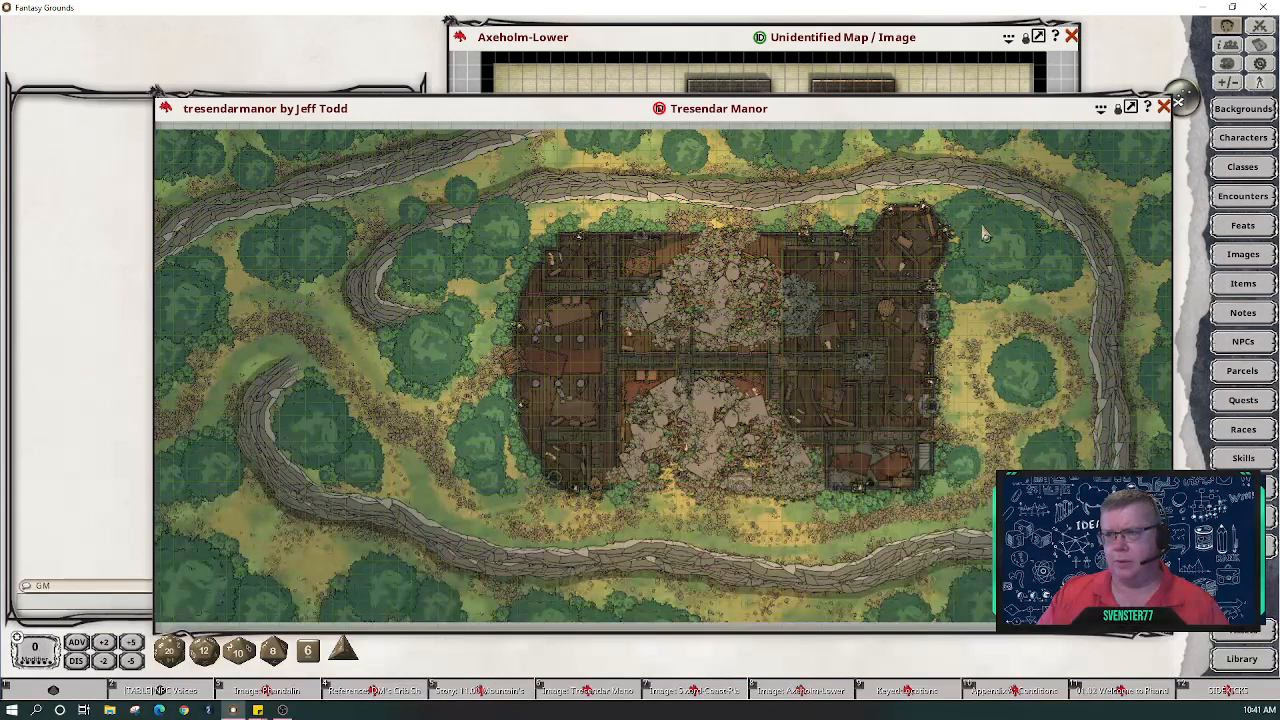
{"action": "left_click", "coordinate": [1120, 110]}
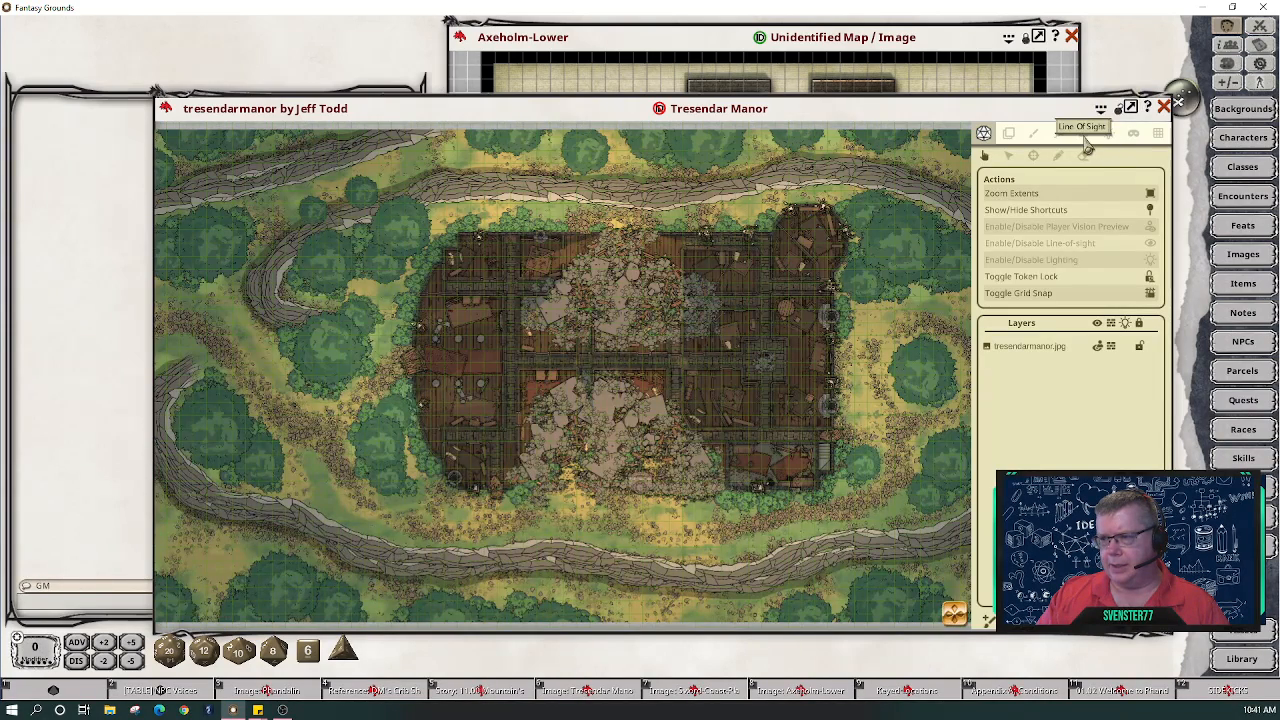
{"action": "left_click", "coordinate": [1085, 138]}
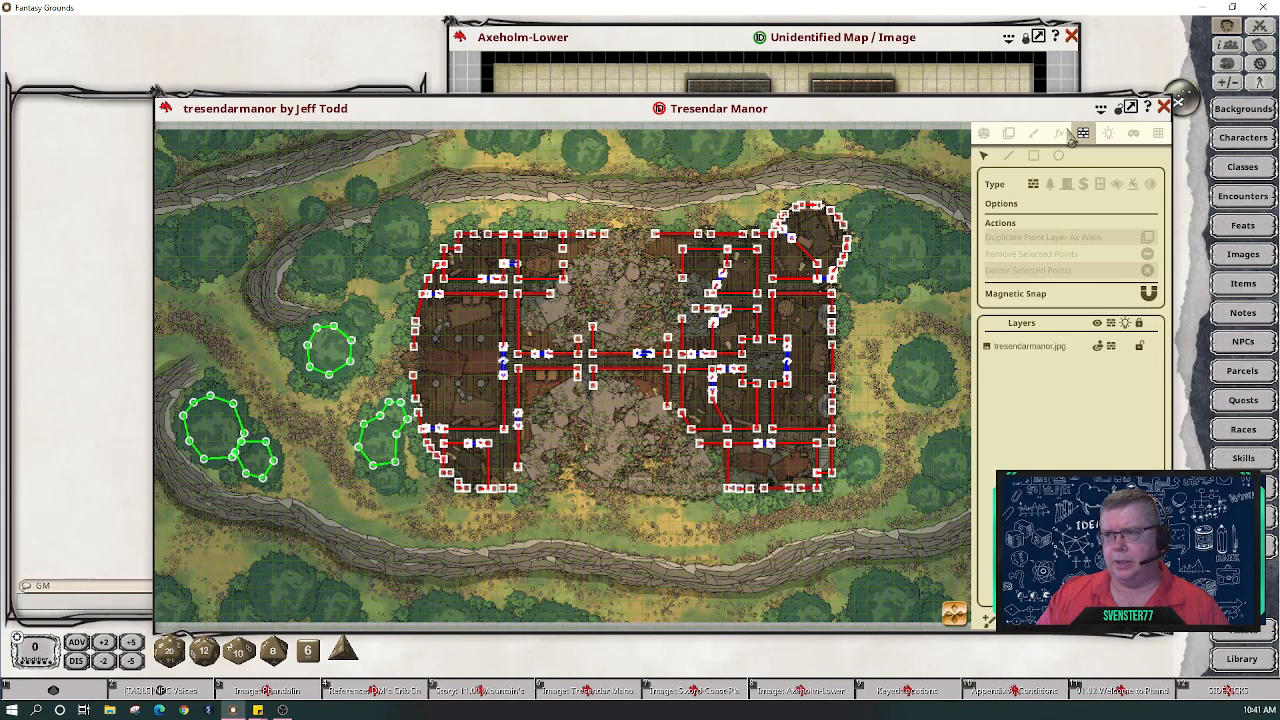
{"action": "left_click", "coordinate": [984, 135]}
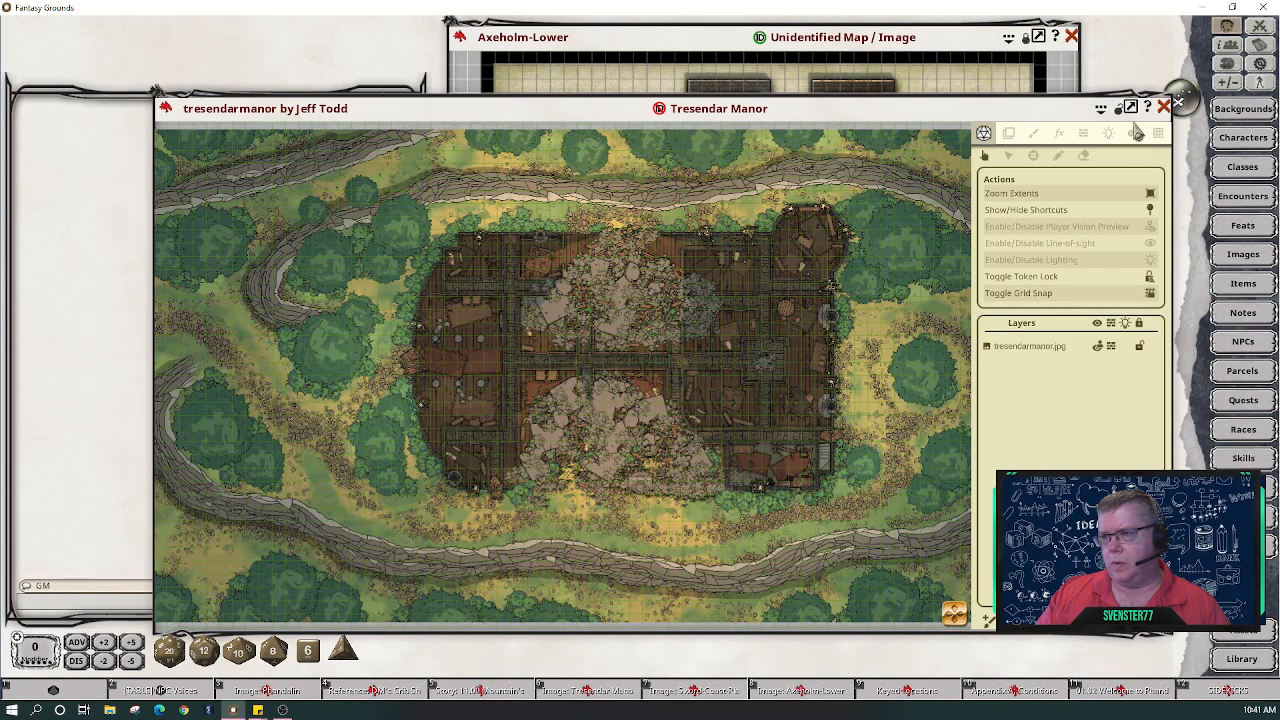
{"action": "left_click", "coordinate": [1101, 108]}
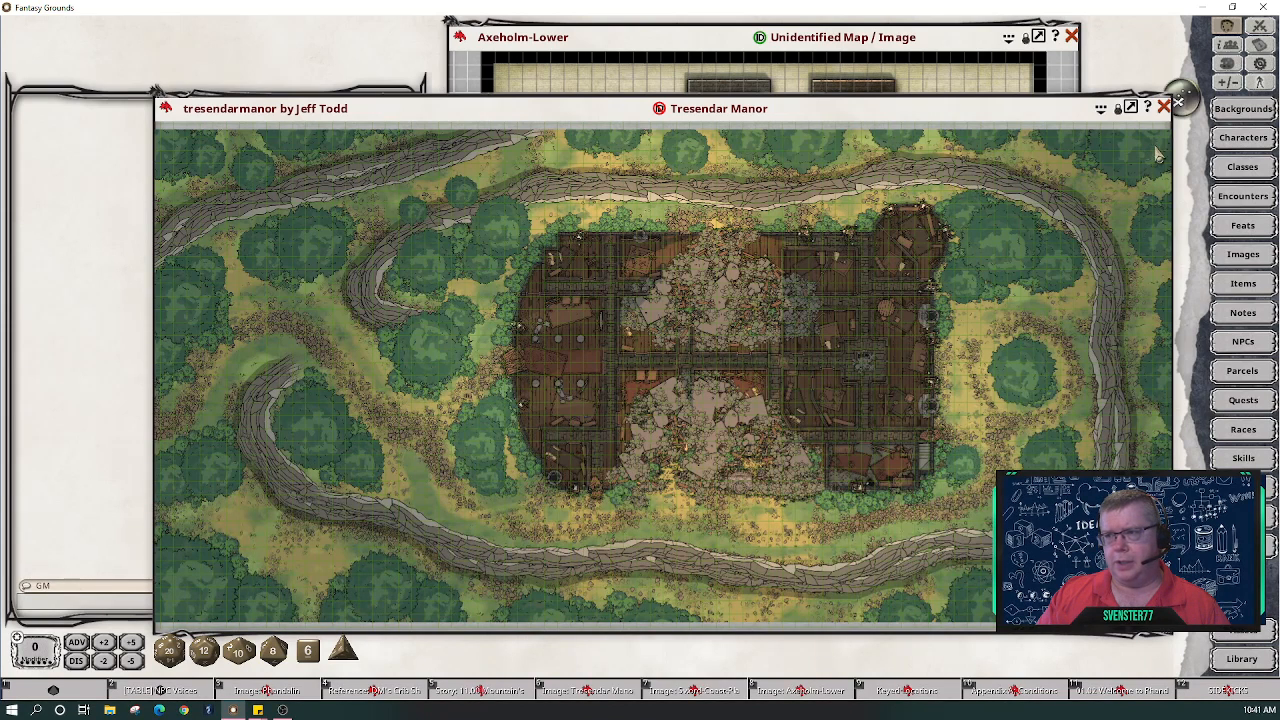
{"action": "left_click", "coordinate": [1163, 107]}
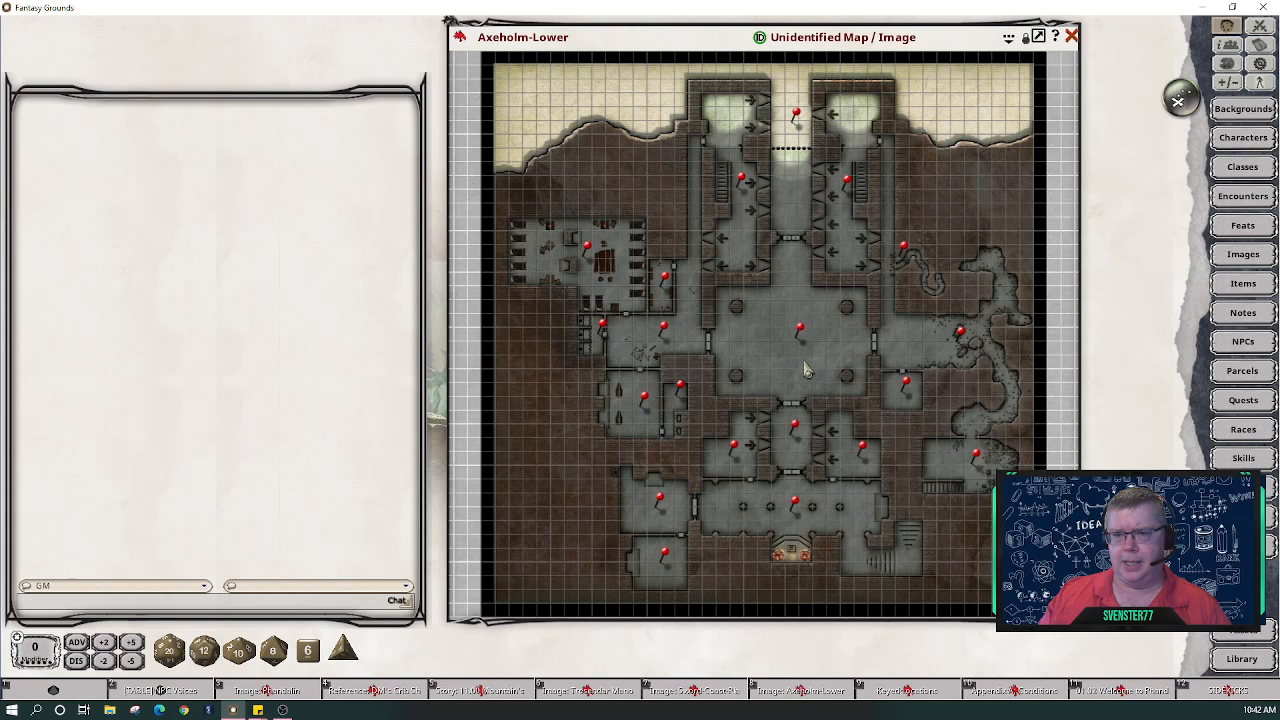
- Zoom the Axeholm-Lower map in on the barracks and pan its rows of beds to center
{"action": "scroll", "coordinate": [631, 278], "scroll_direction": "up", "scroll_amount": 5}
{"action": "scroll", "coordinate": [631, 278], "scroll_direction": "up", "scroll_amount": 1}
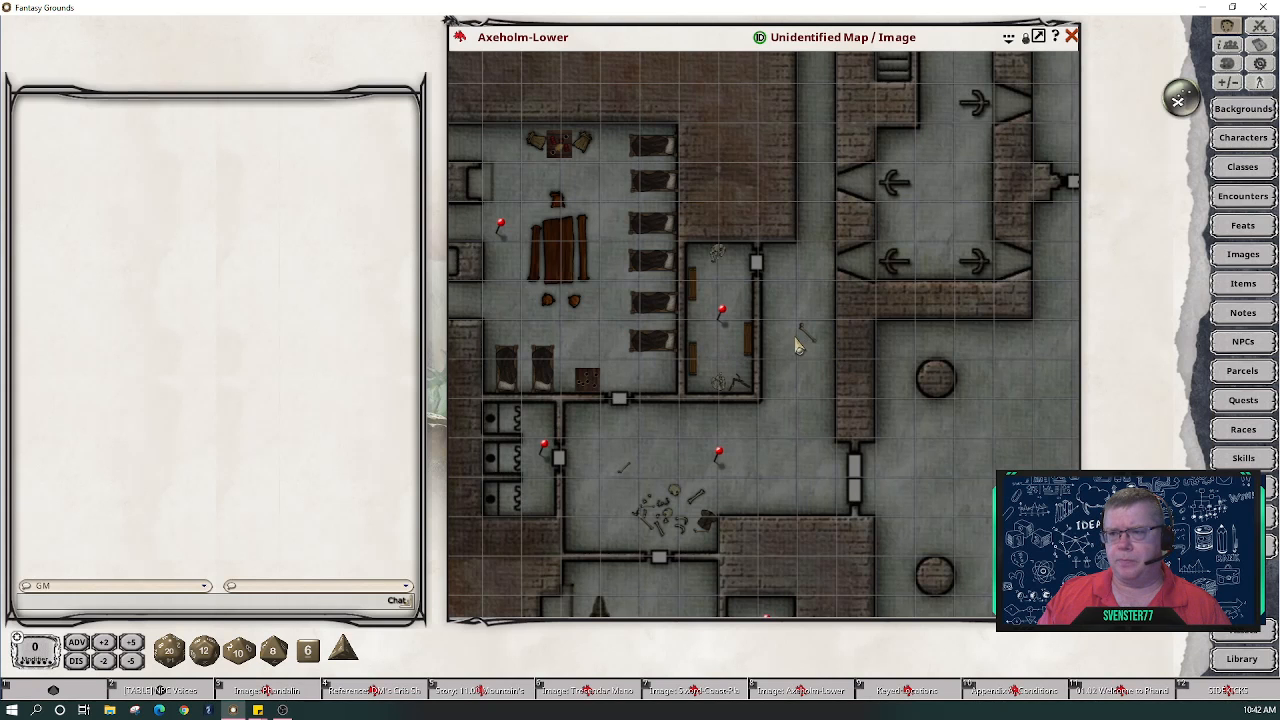
{"action": "left_click_drag", "start_coordinate": [526, 440], "coordinate": [762, 452]}
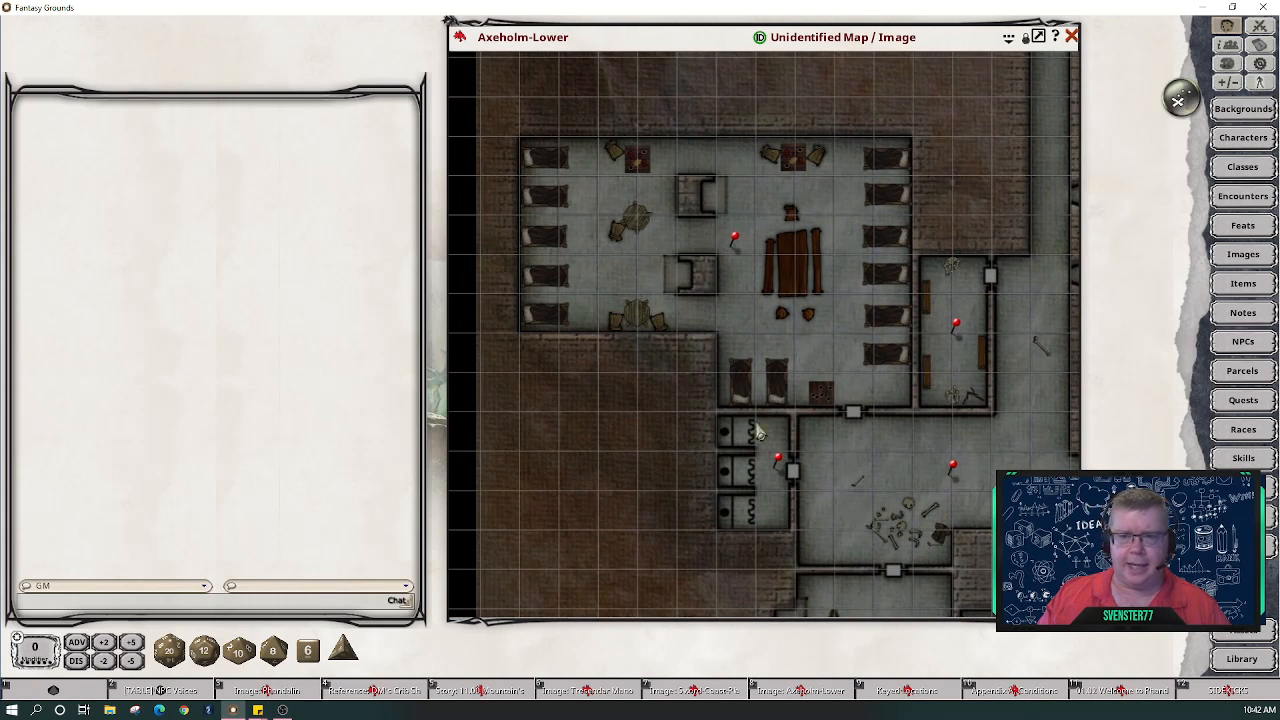
{"action": "scroll", "coordinate": [800, 295], "scroll_direction": "up", "scroll_amount": 4}
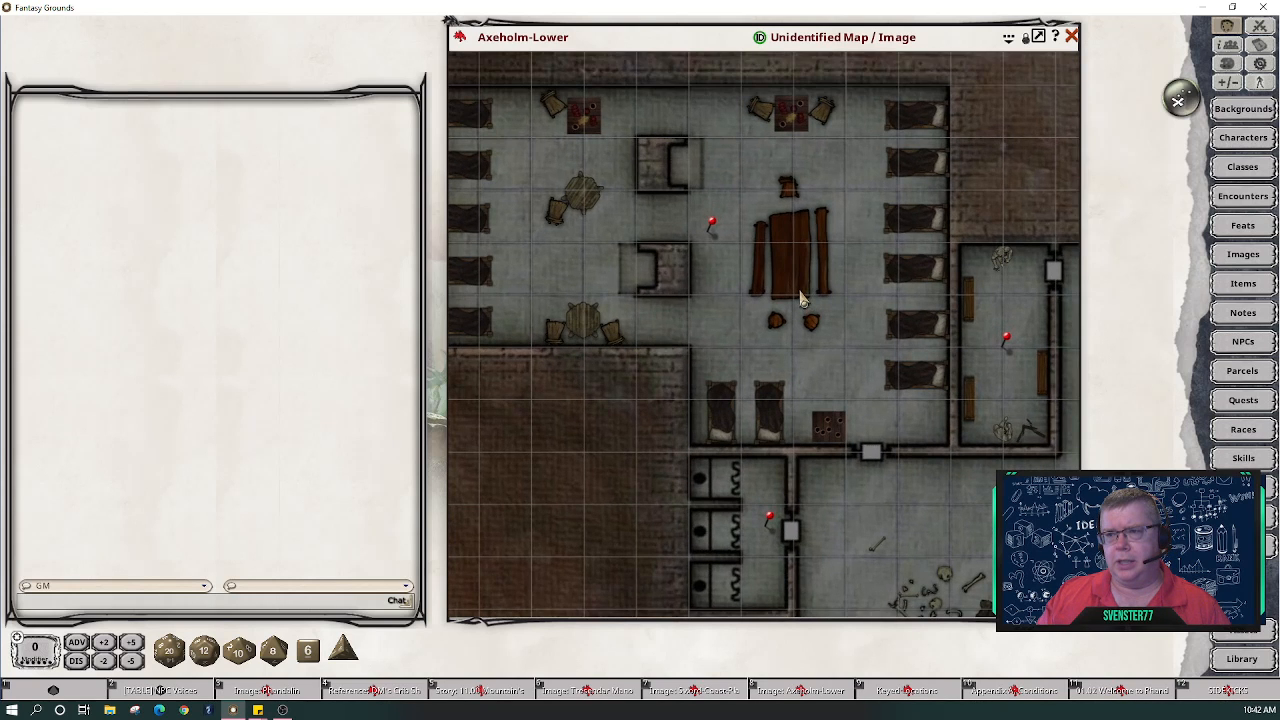
- Show the map's layer list, move Axeholm-Lower.jpg up, then return it to the bottom
{"action": "left_click", "coordinate": [1035, 38]}
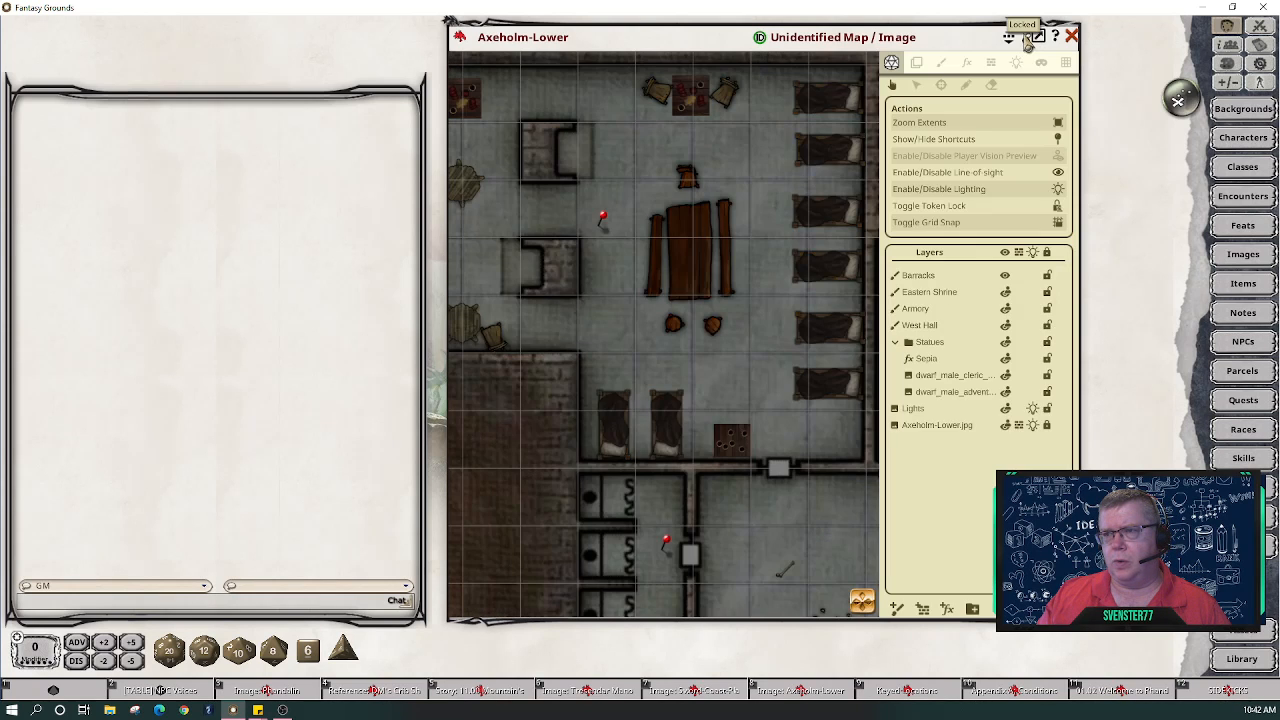
{"action": "left_click_drag", "start_coordinate": [914, 428], "coordinate": [928, 285]}
{"action": "scroll", "coordinate": [811, 294], "scroll_direction": "down", "scroll_amount": 5}
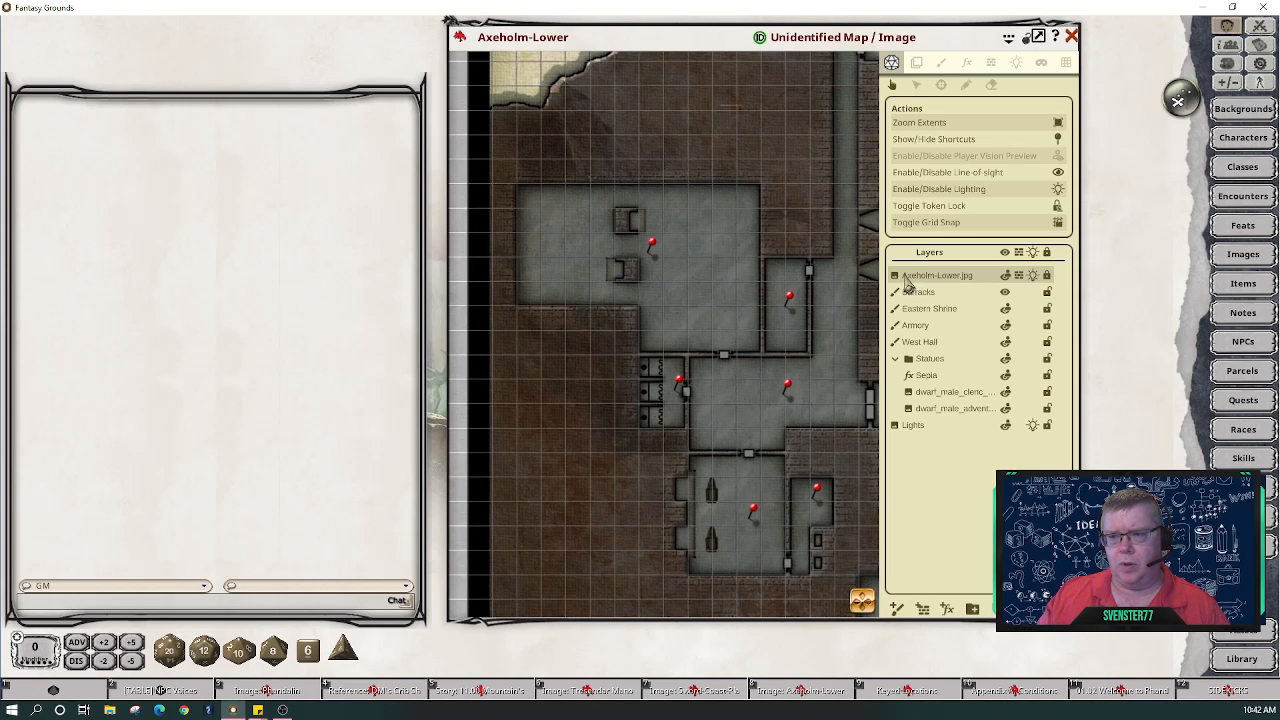
{"action": "left_click_drag", "start_coordinate": [908, 290], "coordinate": [914, 428]}
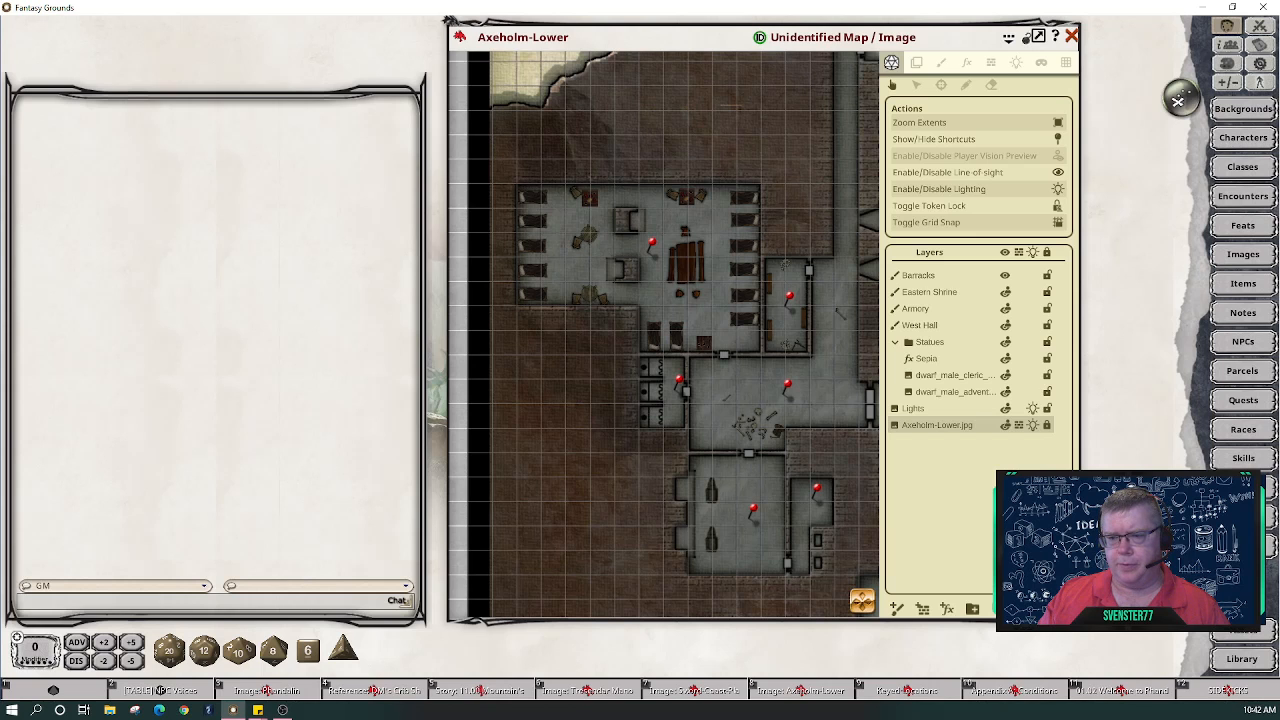
- Zoom the map out and back in, then pan over to the privies beside the barracks
{"action": "scroll", "coordinate": [790, 440], "scroll_direction": "up", "scroll_amount": 3}
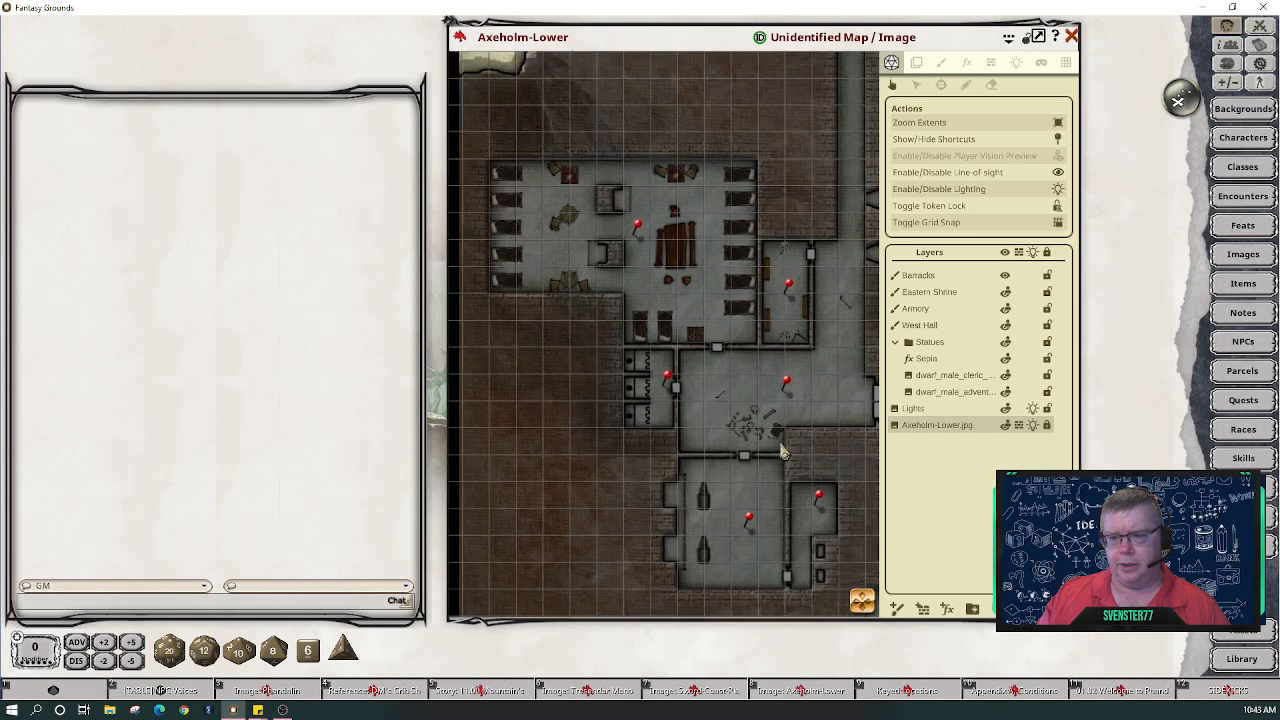
{"action": "scroll", "coordinate": [762, 462], "scroll_direction": "up", "scroll_amount": 1}
{"action": "scroll", "coordinate": [785, 405], "scroll_direction": "down", "scroll_amount": 3}
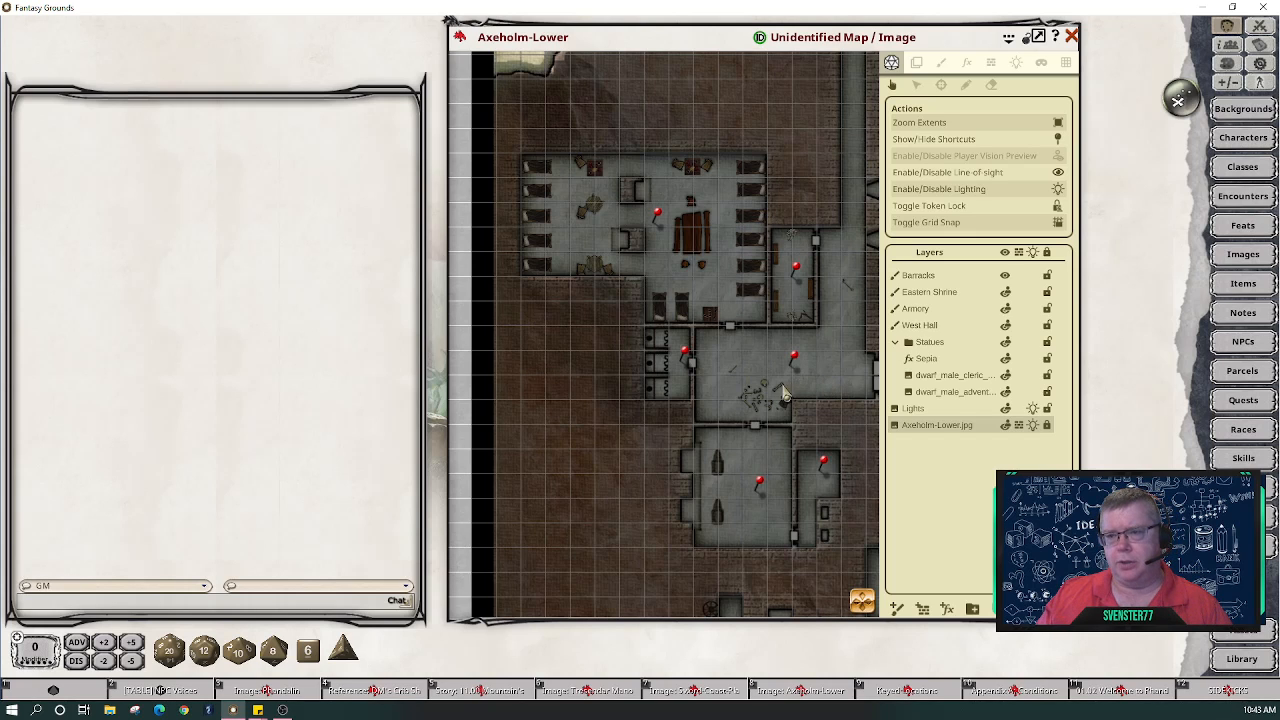
{"action": "scroll", "coordinate": [620, 355], "scroll_direction": "up", "scroll_amount": 2}
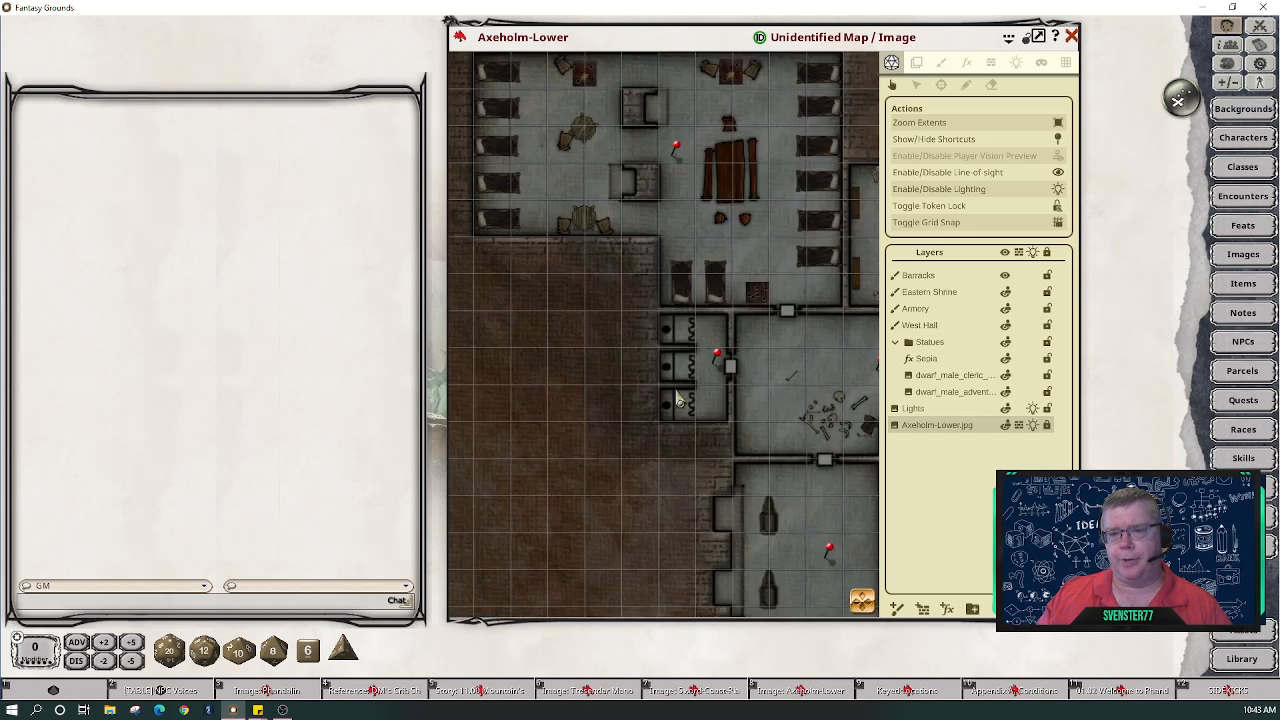
{"action": "scroll", "coordinate": [747, 372], "scroll_direction": "up", "scroll_amount": 2}
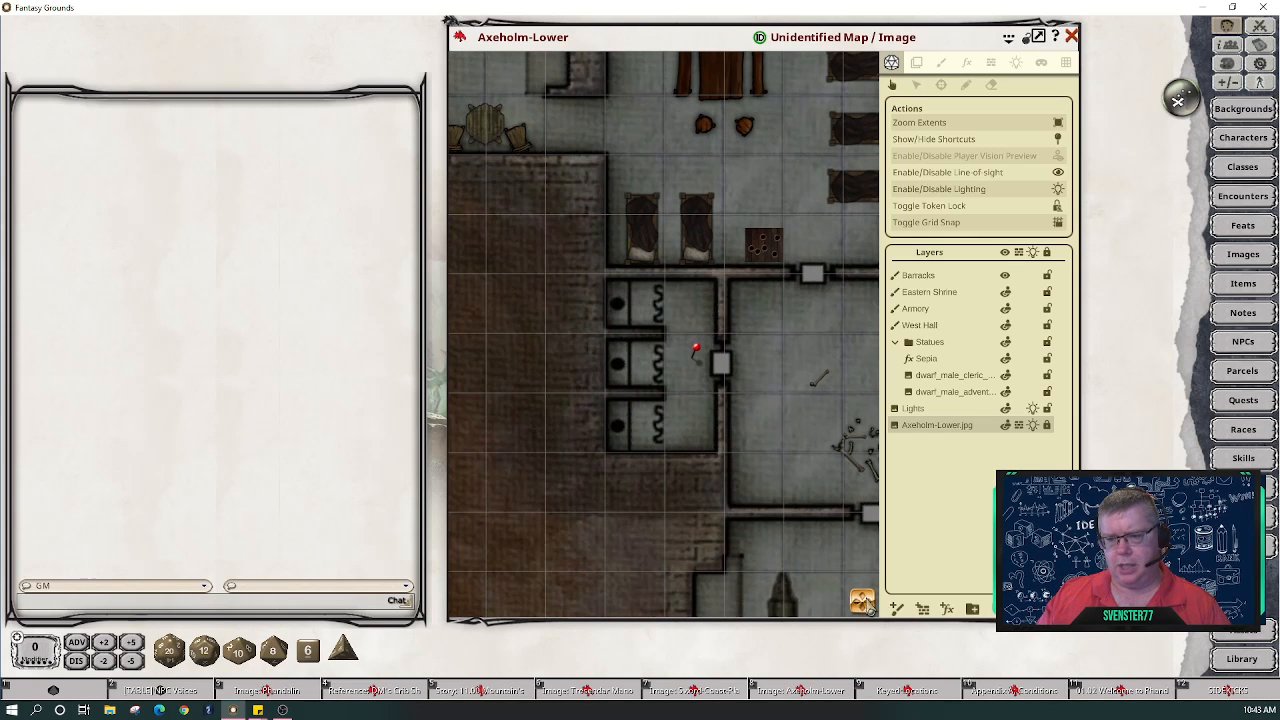
{"action": "mouse_move", "coordinate": [867, 605]}
{"action": "left_mouse_down"}
{"action": "mouse_move", "coordinate": [923, 609]}
{"action": "mouse_move", "coordinate": [860, 612]}
{"action": "left_mouse_up"}
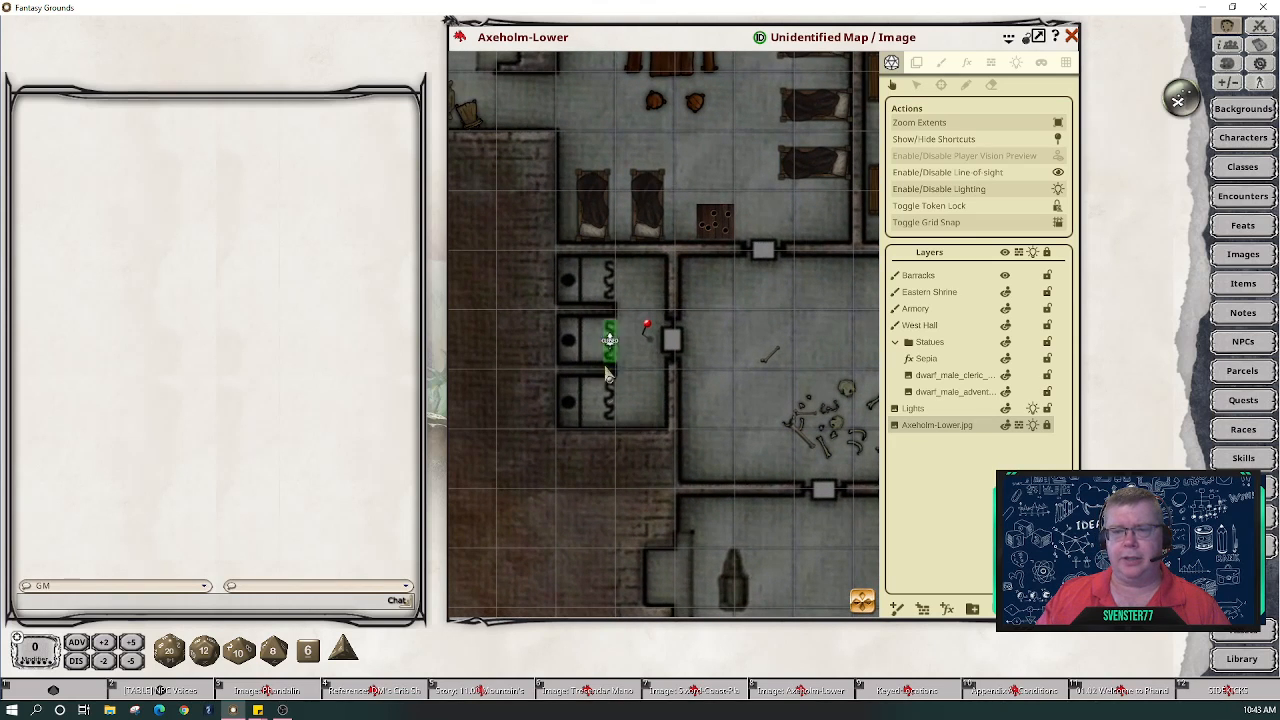
- Open the 02.05.08 A8. Privies story from its map pin and place it on the left
{"action": "double_click", "coordinate": [646, 335]}
{"action": "left_click_drag", "start_coordinate": [654, 345], "coordinate": [352, 331]}
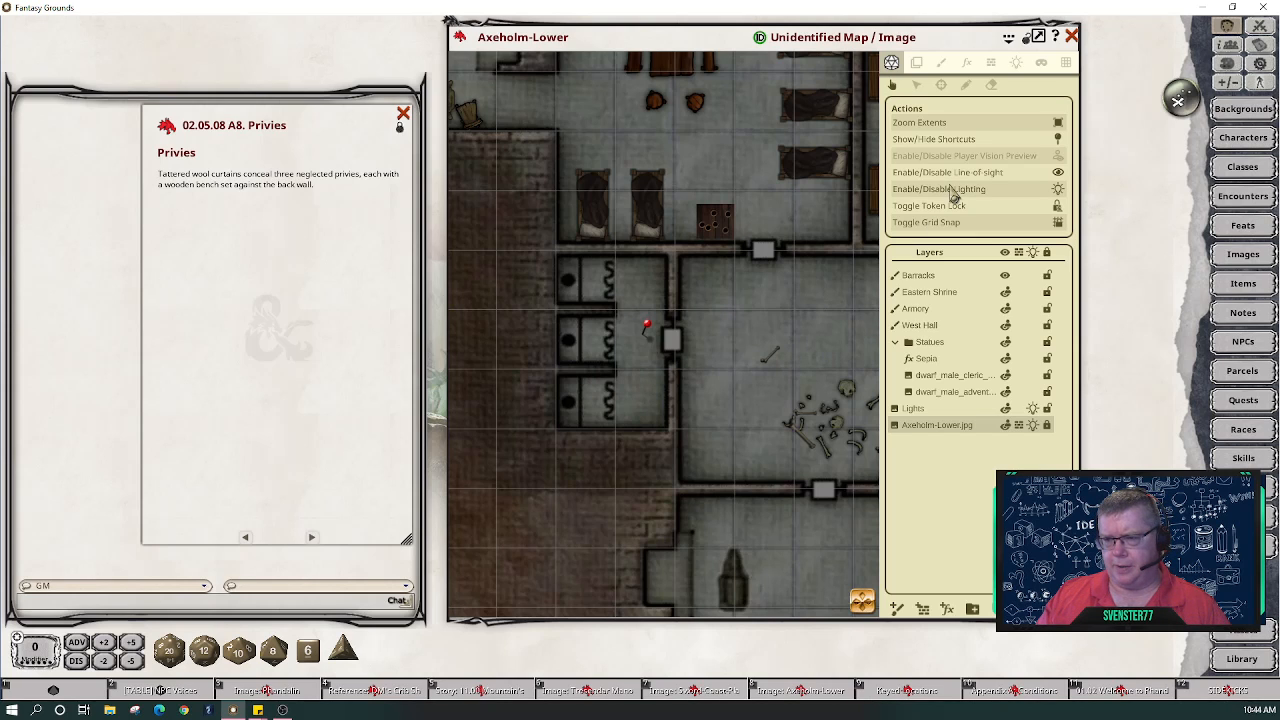
{"action": "left_click_drag", "start_coordinate": [864, 597], "coordinate": [912, 601]}
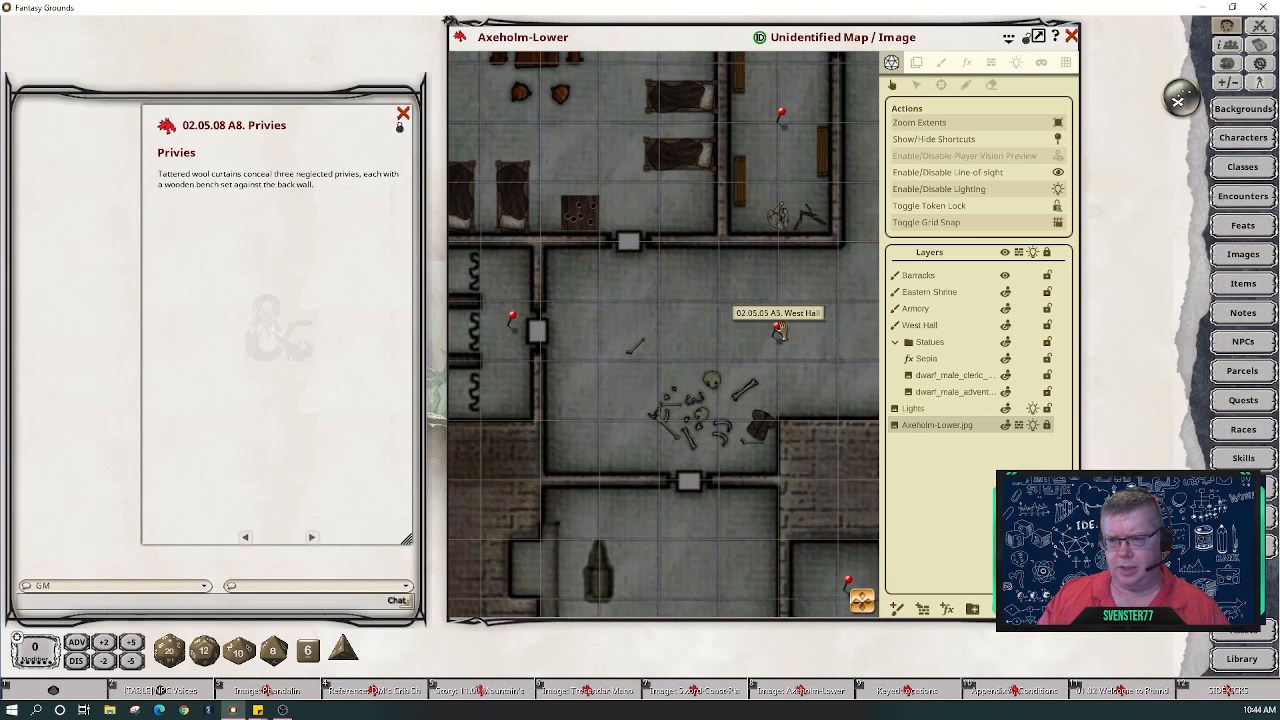
- Make West Hall the working layer, pan to the privies, and select the map's name
{"action": "left_click", "coordinate": [928, 328]}
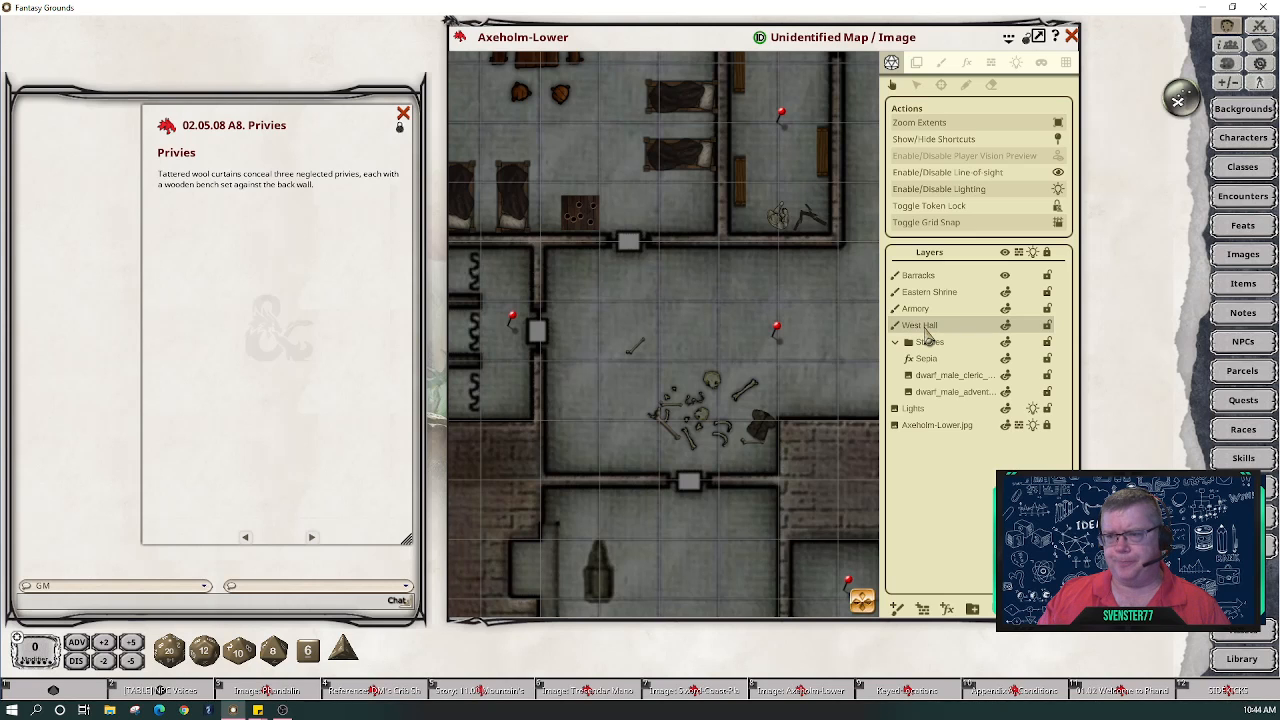
{"action": "left_click_drag", "start_coordinate": [862, 598], "coordinate": [884, 601]}
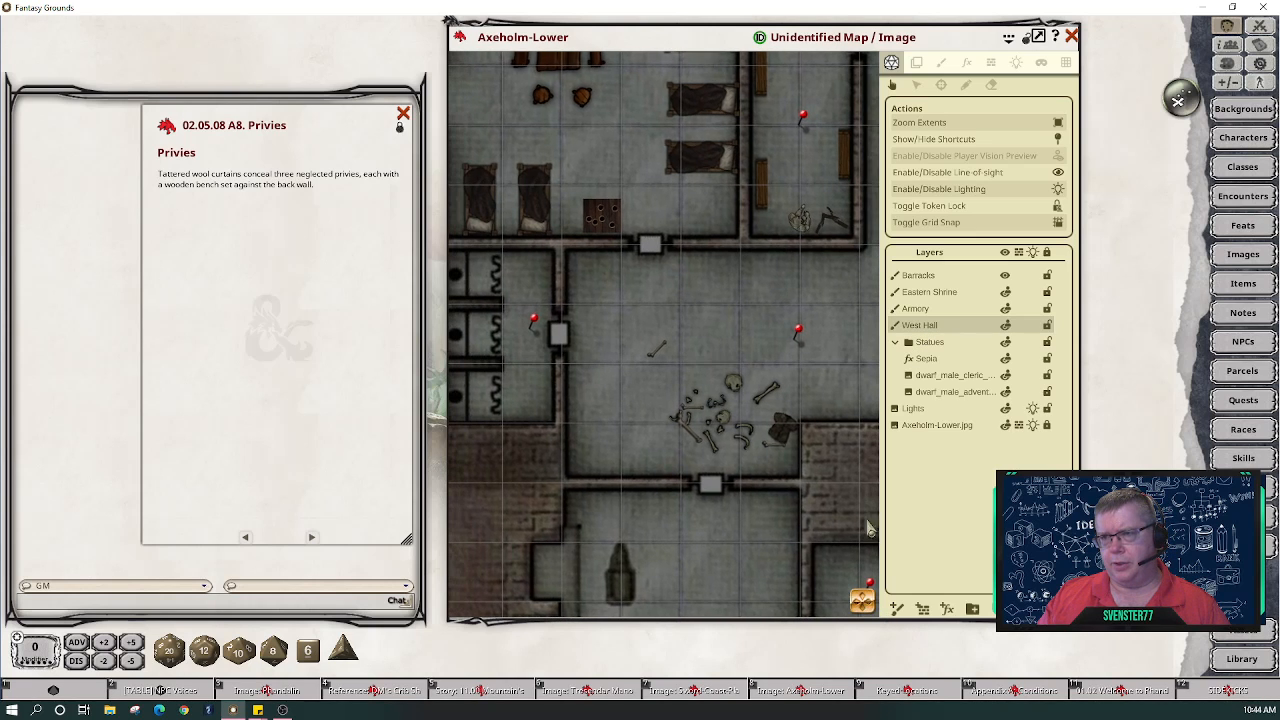
{"action": "left_click_drag", "start_coordinate": [711, 44], "coordinate": [324, 60]}
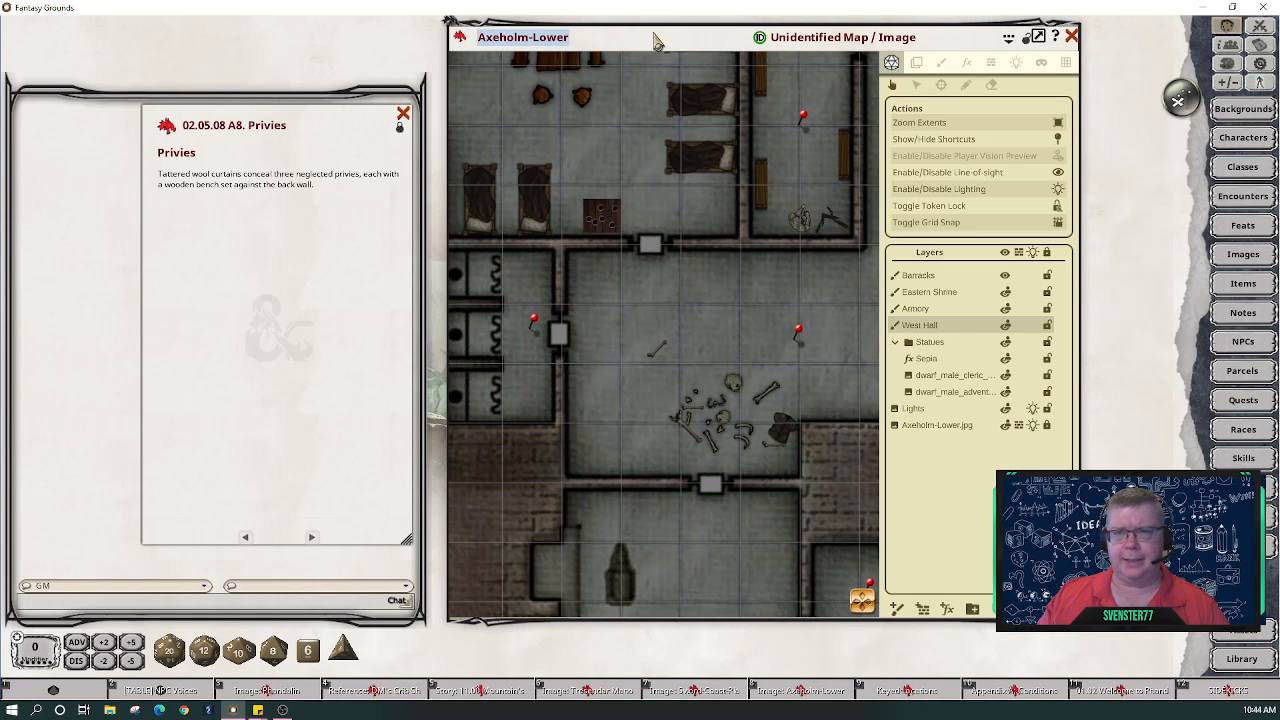
- Enter 'Axeholm' as the map's unidentified name and set the ID icon to unidentified
{"action": "left_click", "coordinate": [690, 33]}
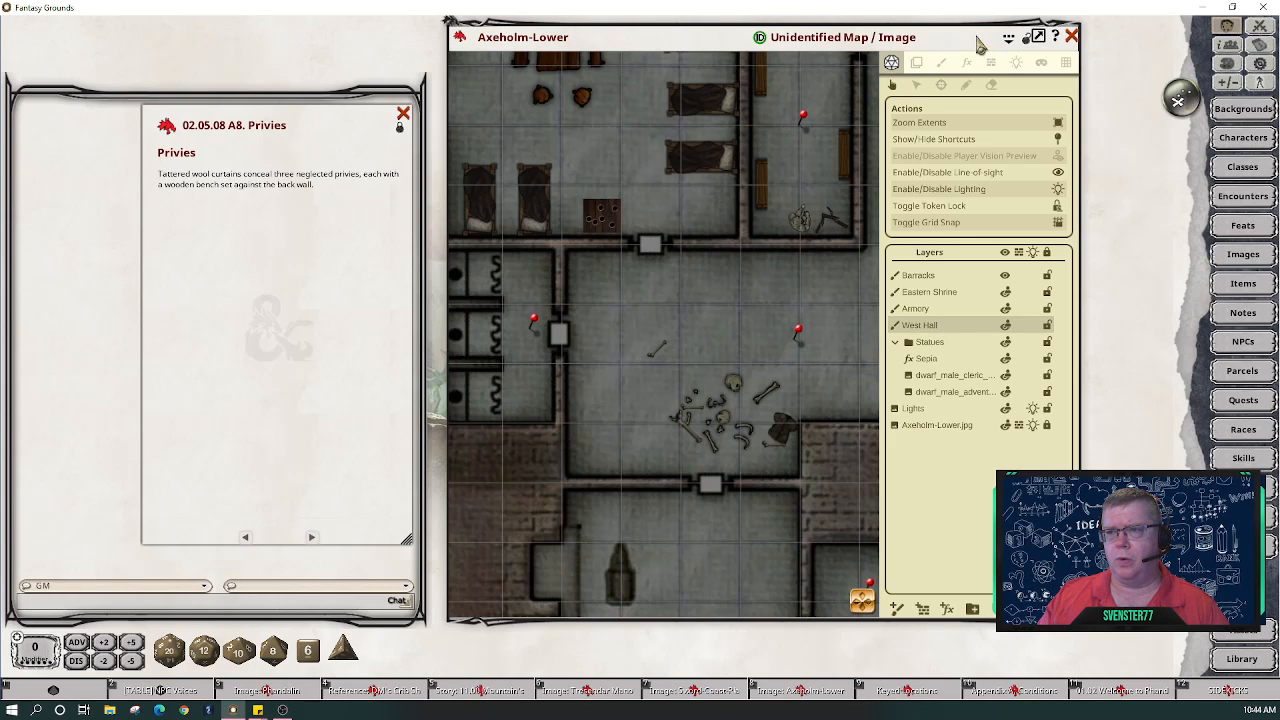
{"action": "key", "text": "Tab"}
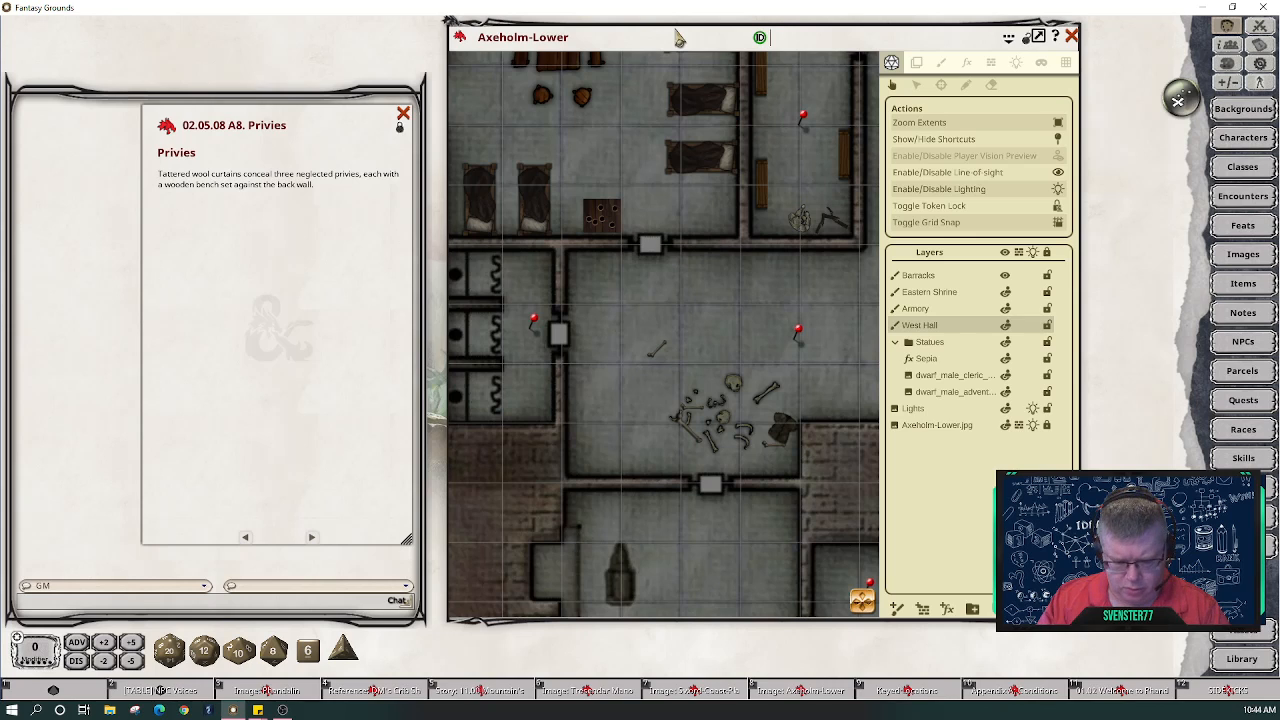
{"action": "type", "text": "Axeho"}
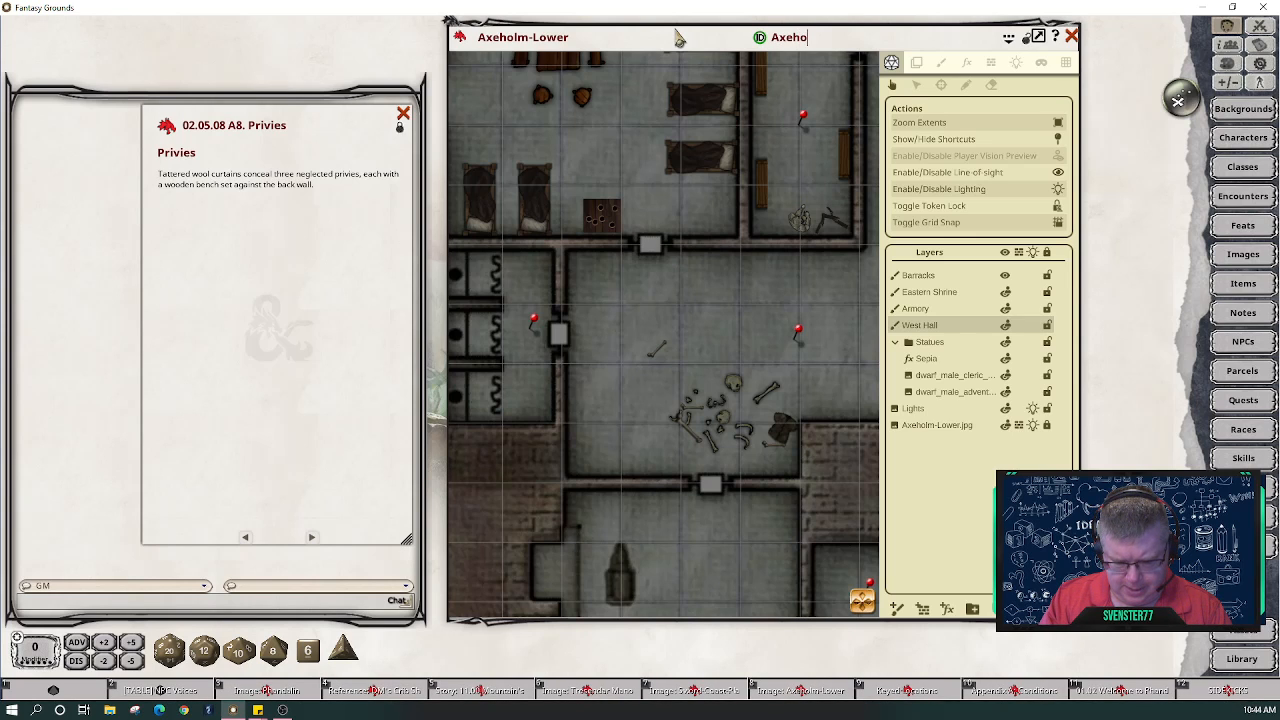
{"action": "type", "text": "lm"}
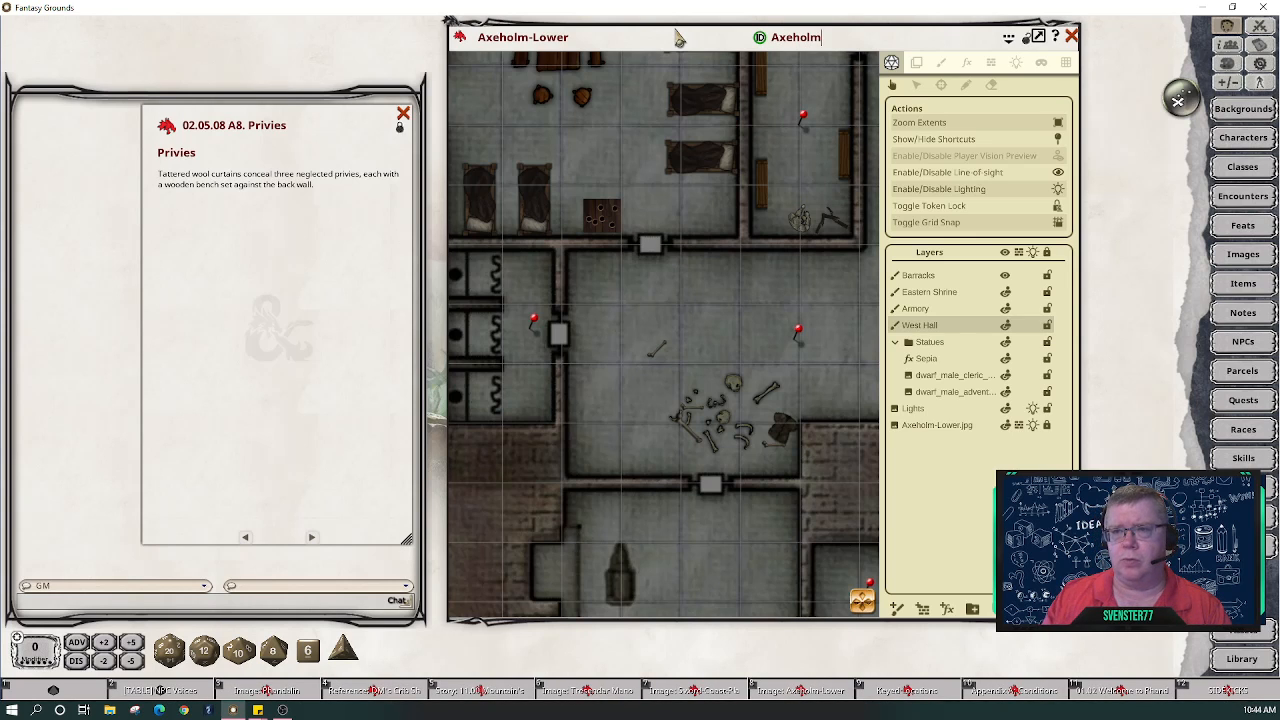
{"action": "left_click", "coordinate": [757, 39]}
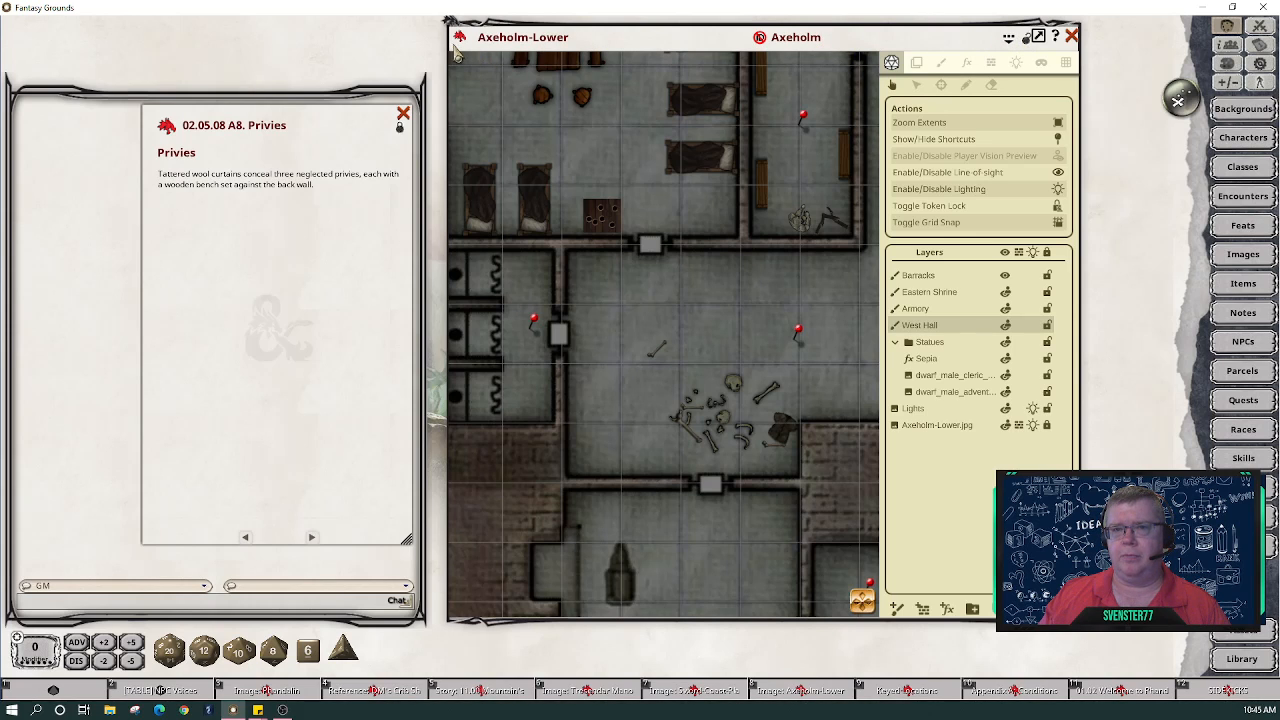
- Move the map window left, collapse the Statues layer group, and switch to OBS Studio
{"action": "left_click_drag", "start_coordinate": [465, 57], "coordinate": [43, 59]}
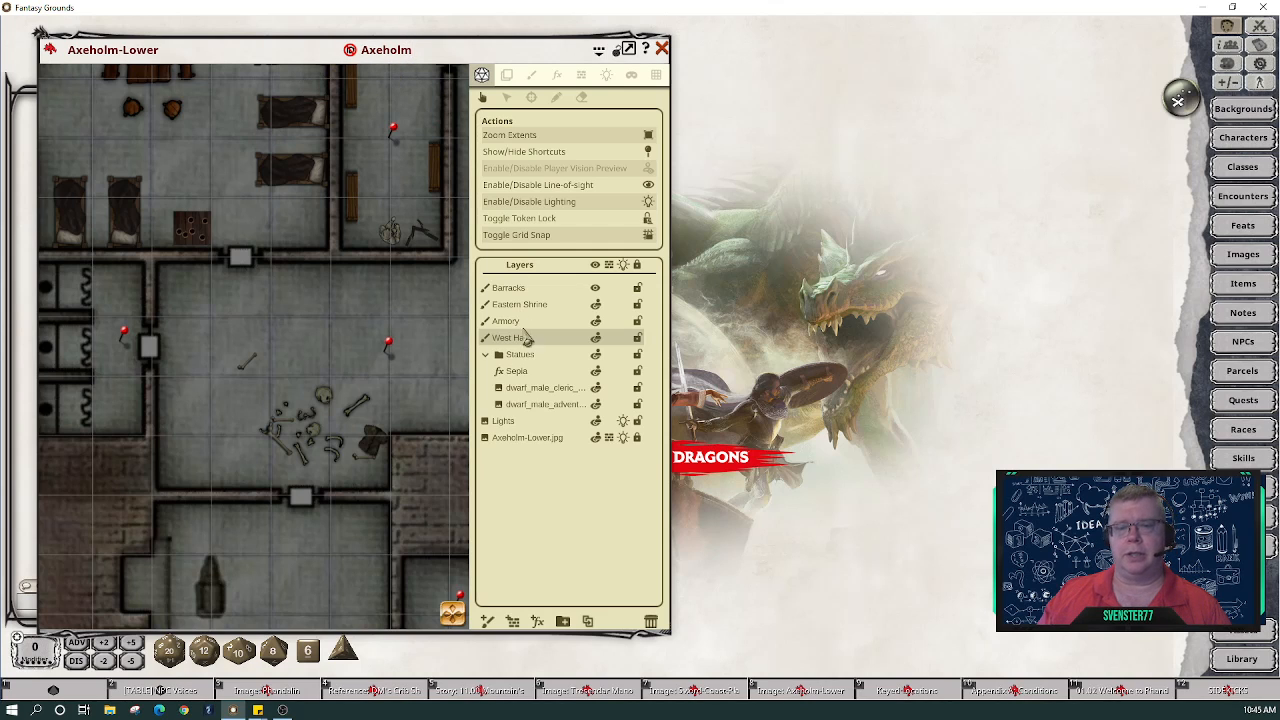
{"action": "left_click", "coordinate": [486, 356]}
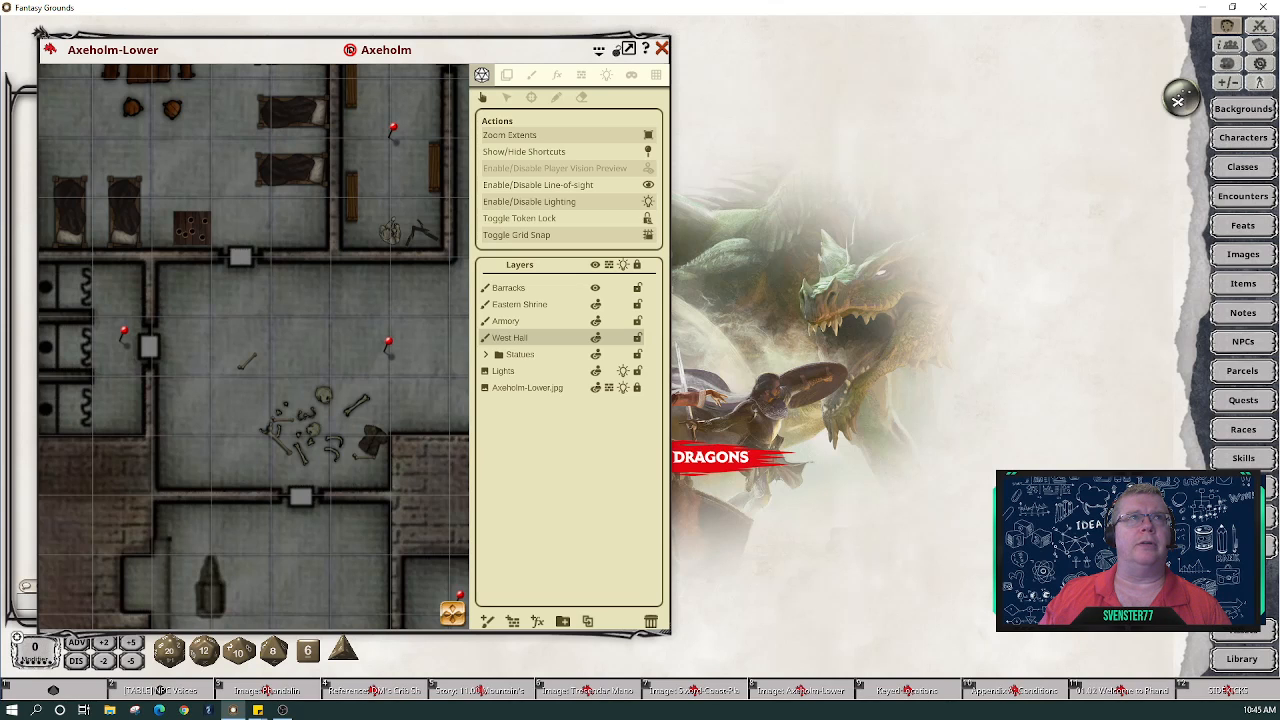
{"action": "key", "text": "alt+Tab"}
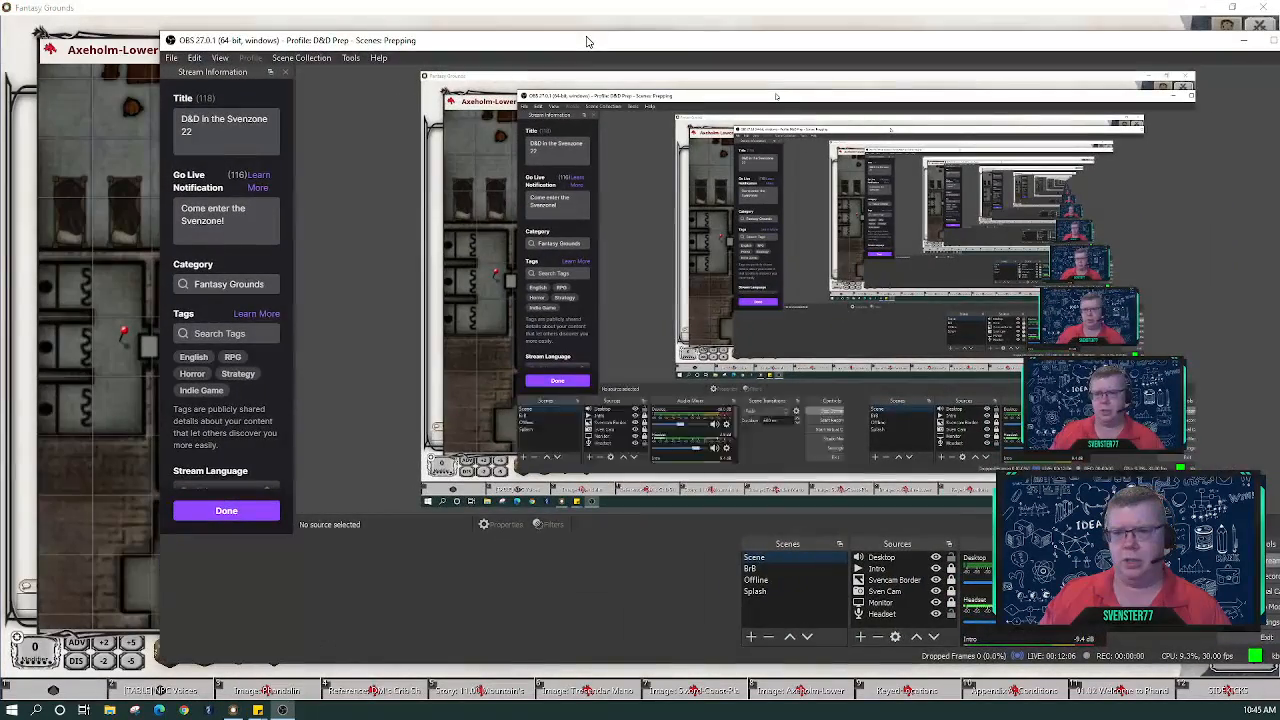
- Move the OBS Studio window up to the top of the screen, clear of the map
{"action": "left_click_drag", "start_coordinate": [587, 41], "coordinate": [1078, 6]}
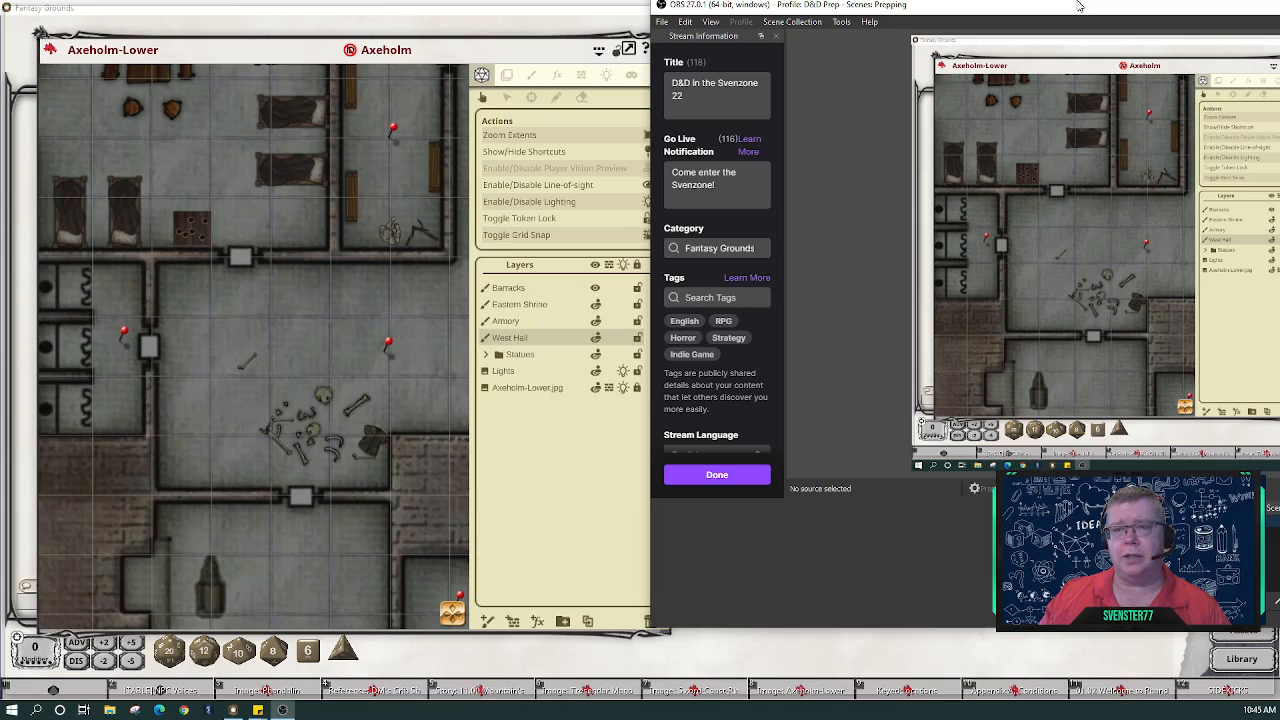
{"action": "left_click_drag", "start_coordinate": [1078, 6], "coordinate": [0, 17]}
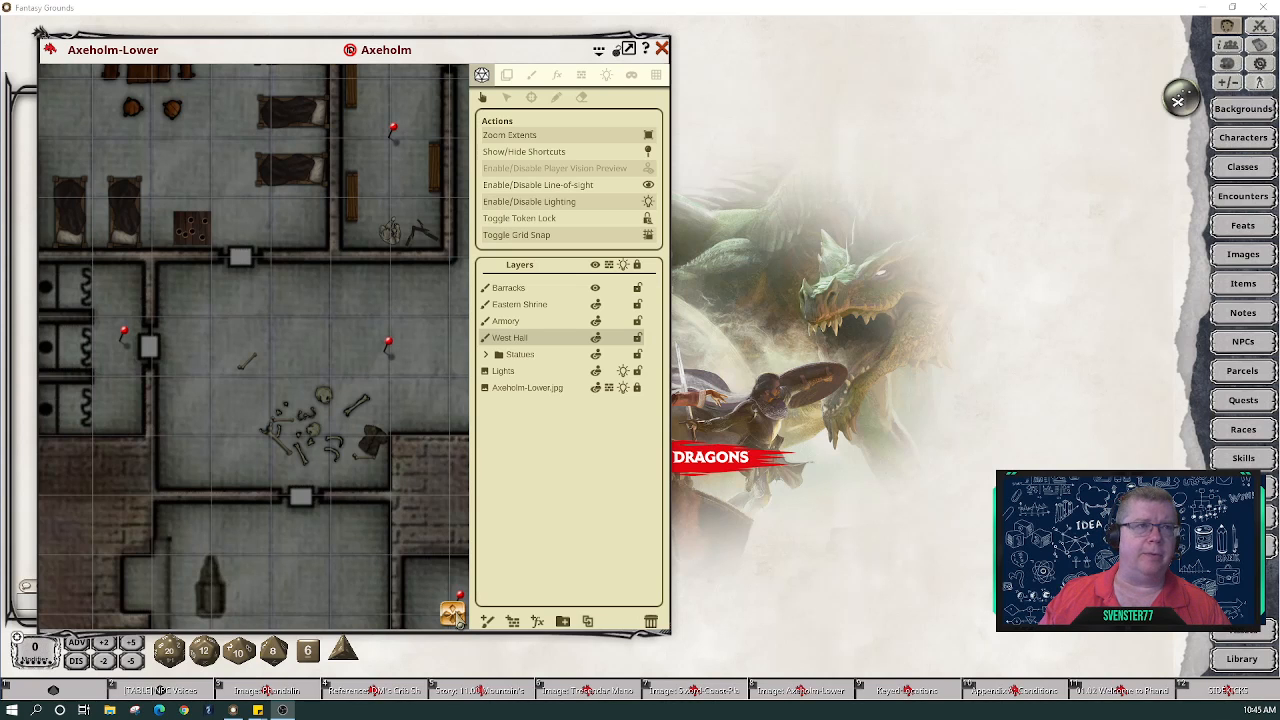
- Open the Assets window beside the map, filter it to 'snow', and select the Paint brush tool
{"action": "left_click_drag", "start_coordinate": [458, 618], "coordinate": [416, 641]}
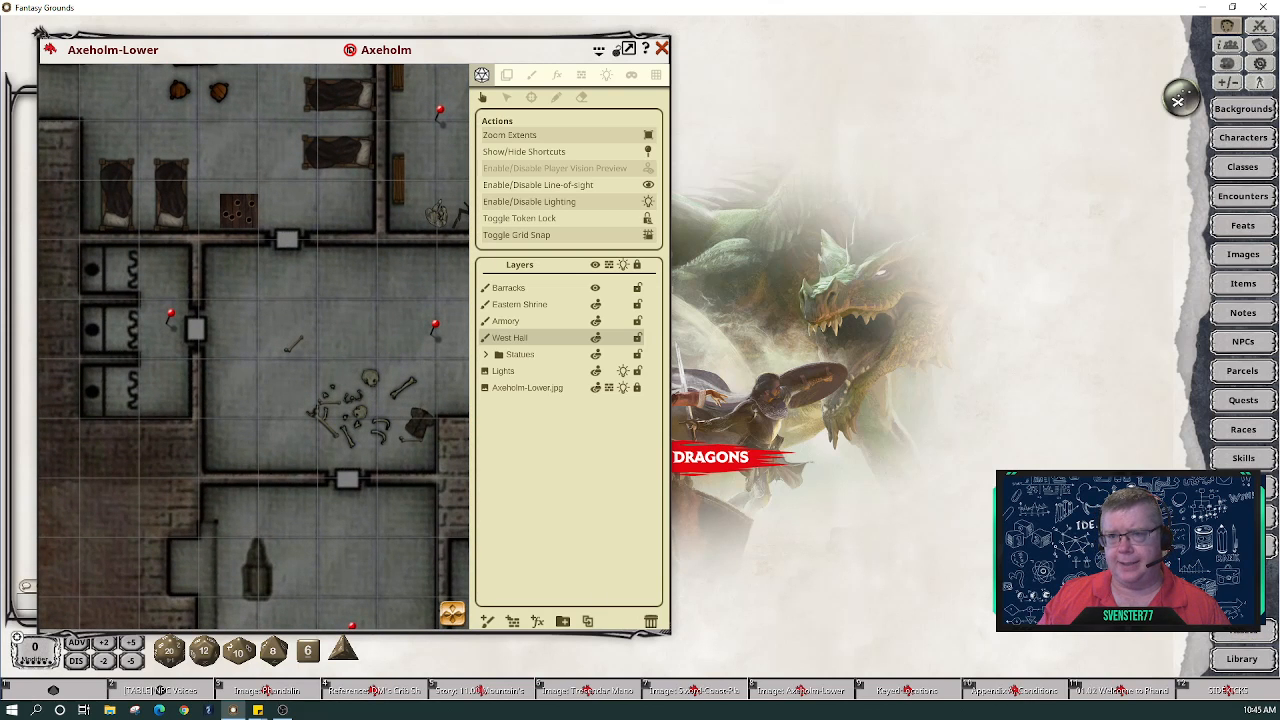
{"action": "left_click", "coordinate": [1243, 628]}
{"action": "left_click_drag", "start_coordinate": [870, 127], "coordinate": [847, 35]}
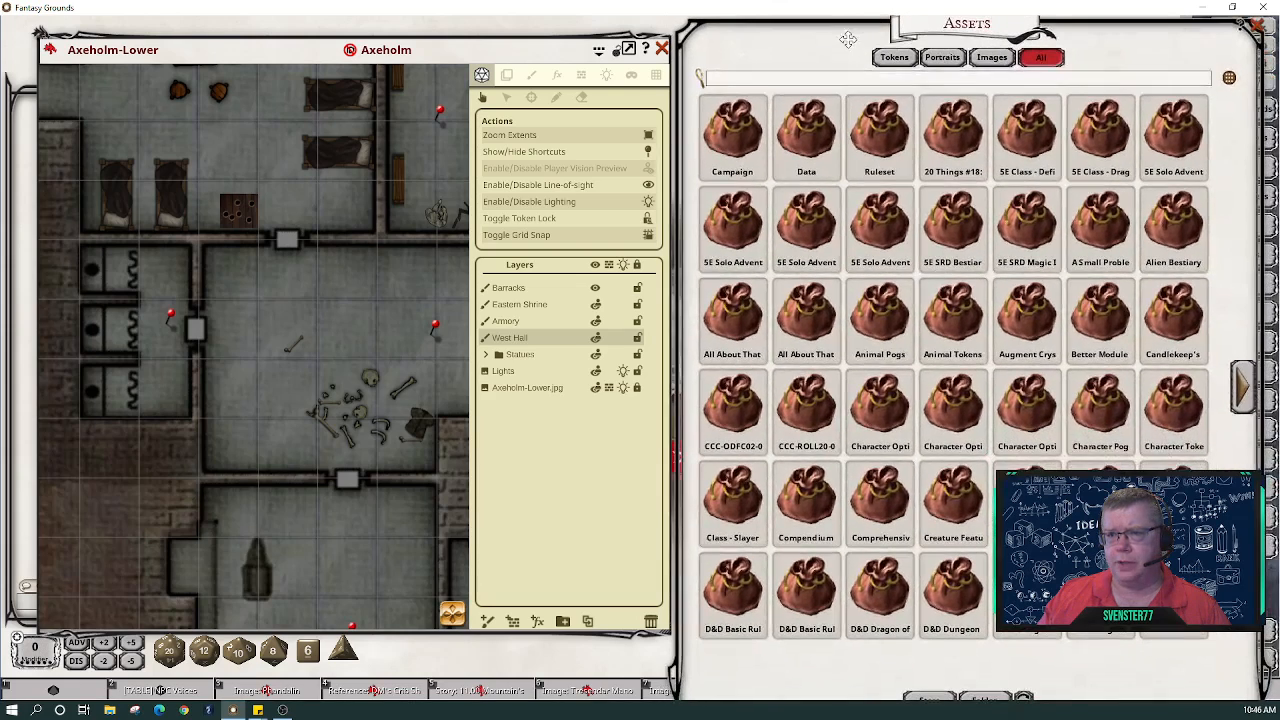
{"action": "left_click", "coordinate": [774, 82]}
{"action": "type", "text": "snow"}
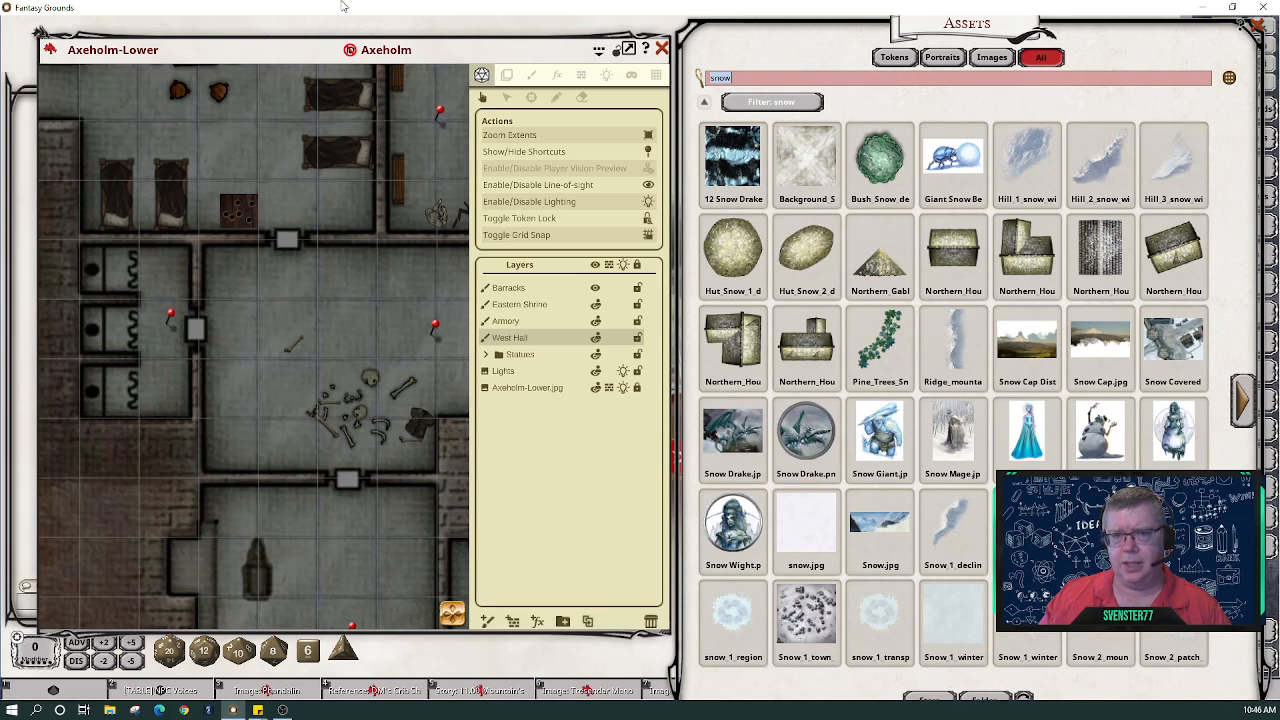
{"action": "left_click", "coordinate": [531, 75]}
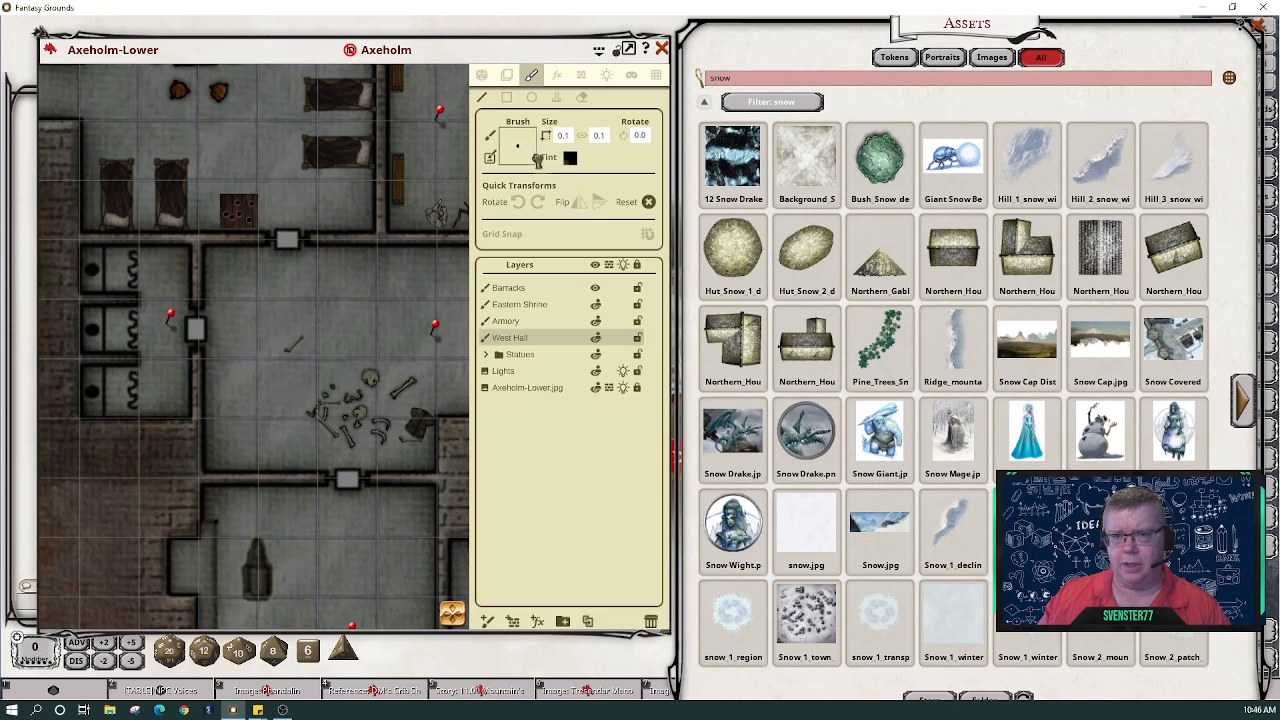
- Load a snow image as the brush and tint it olive R134 G133 B77, alpha 145
{"action": "left_click_drag", "start_coordinate": [538, 160], "coordinate": [516, 148]}
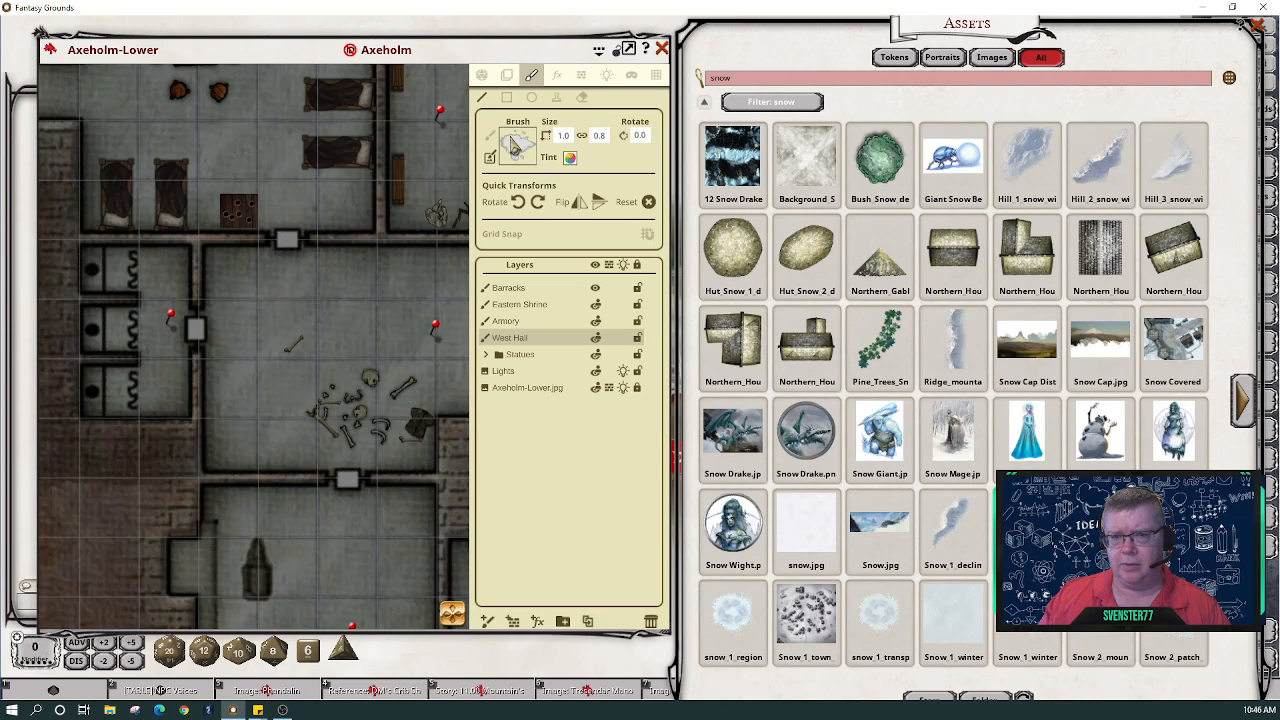
{"action": "left_click", "coordinate": [570, 158]}
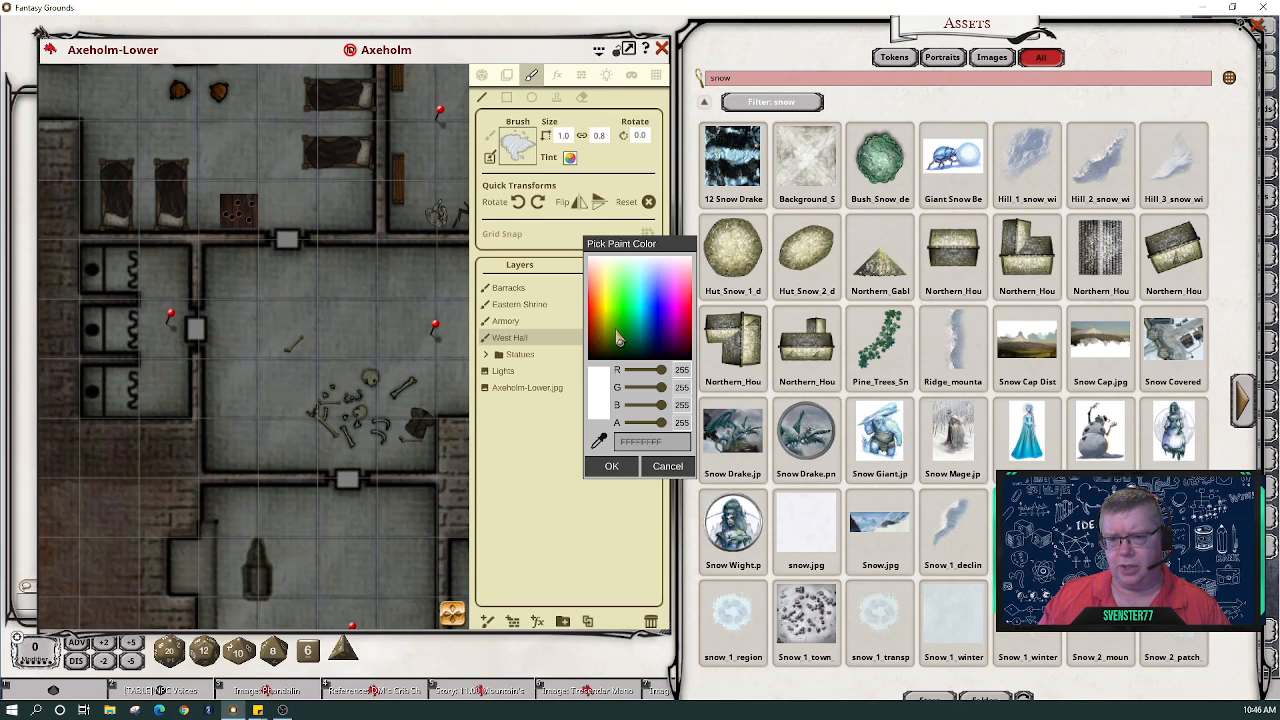
{"action": "left_click", "coordinate": [617, 341]}
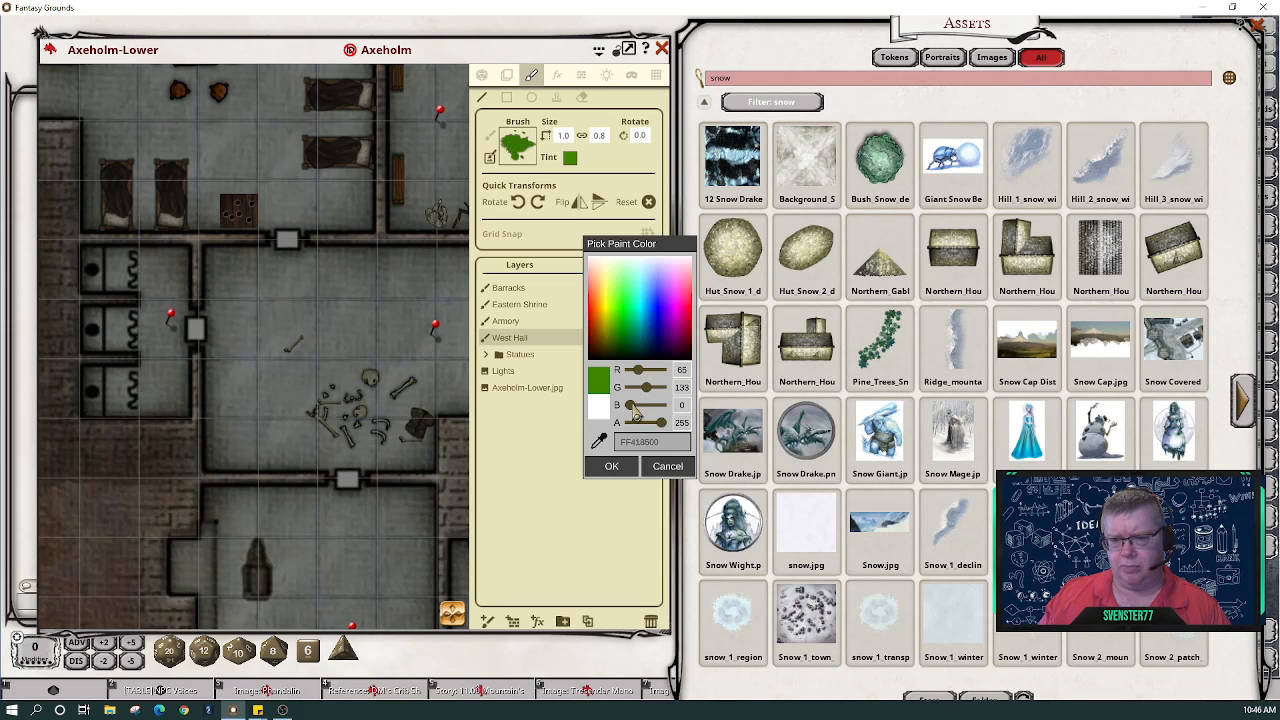
{"action": "left_click_drag", "start_coordinate": [632, 410], "coordinate": [650, 373]}
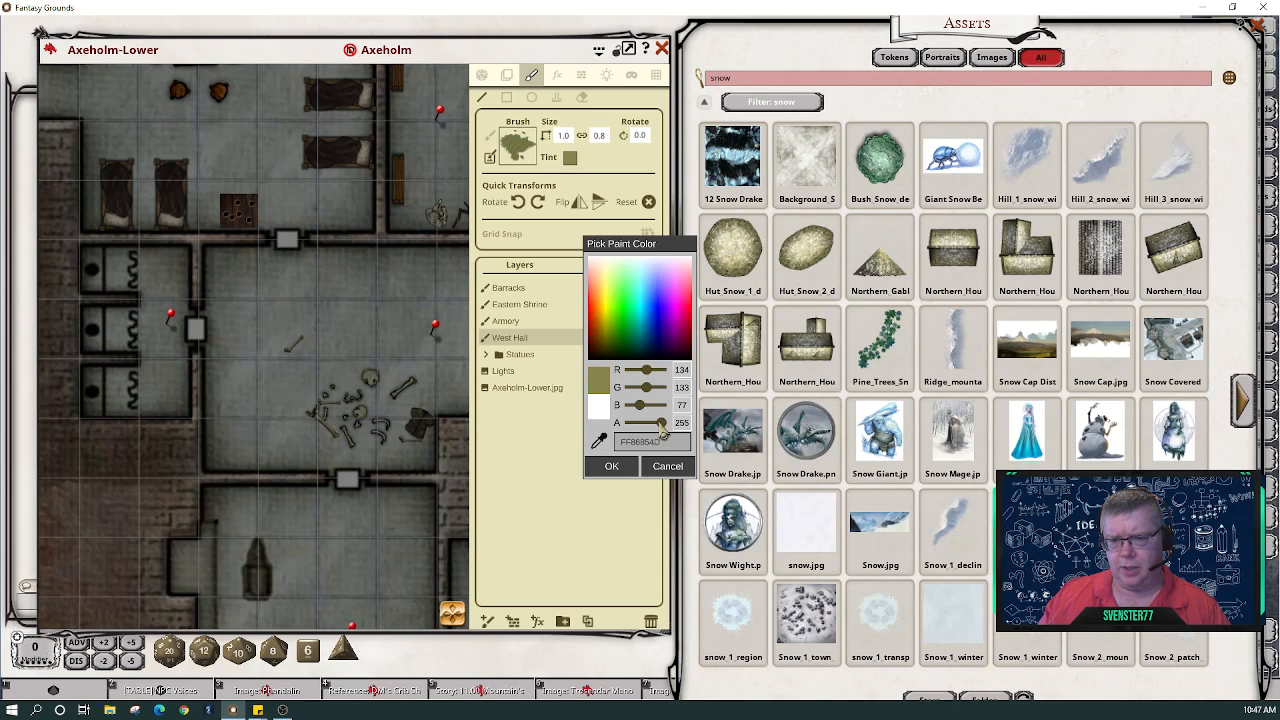
{"action": "left_click_drag", "start_coordinate": [661, 424], "coordinate": [652, 427]}
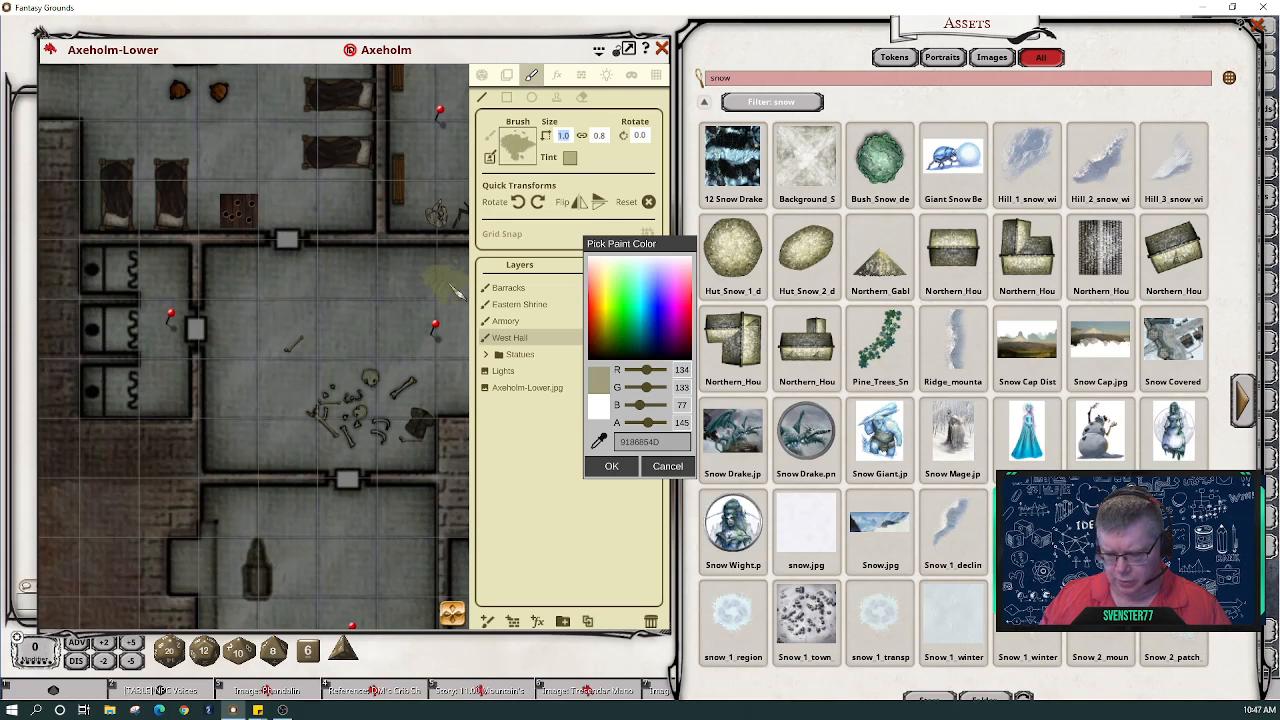
- Set the brush size to 0.7 and rotate the stamp 90 degrees clockwise
{"action": "type", "text": ".7"}
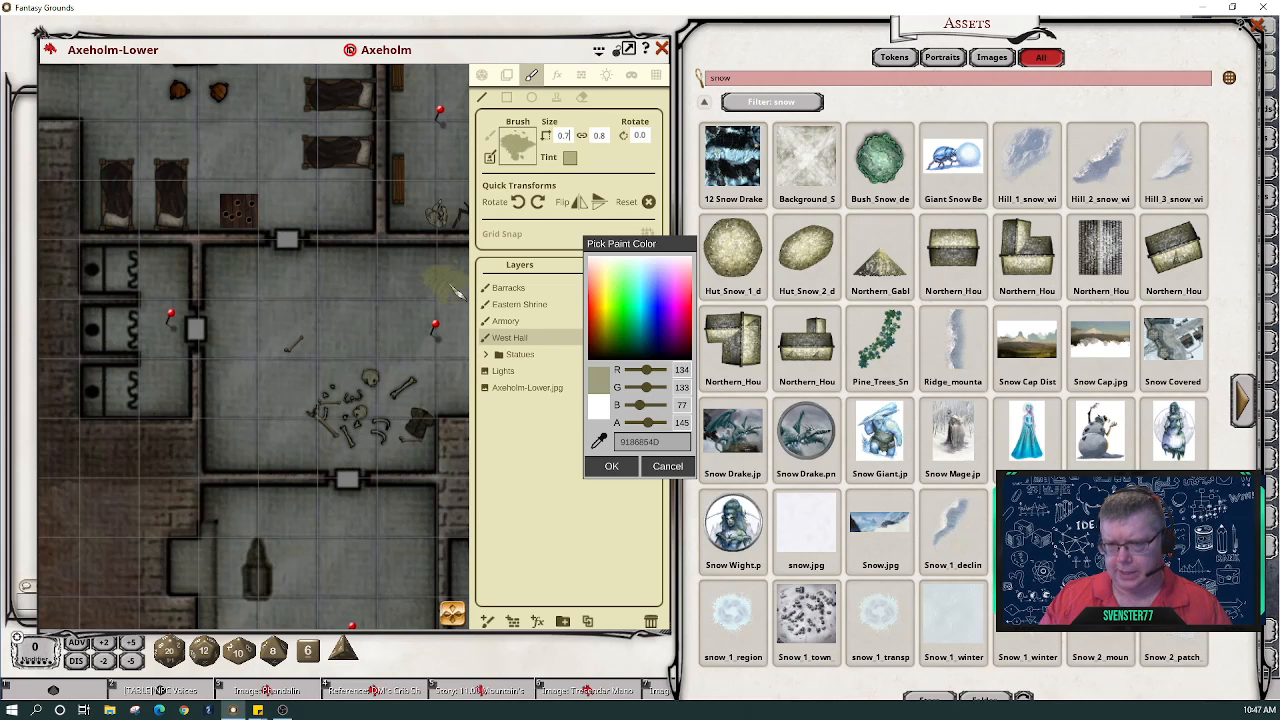
{"action": "key", "text": "Return"}
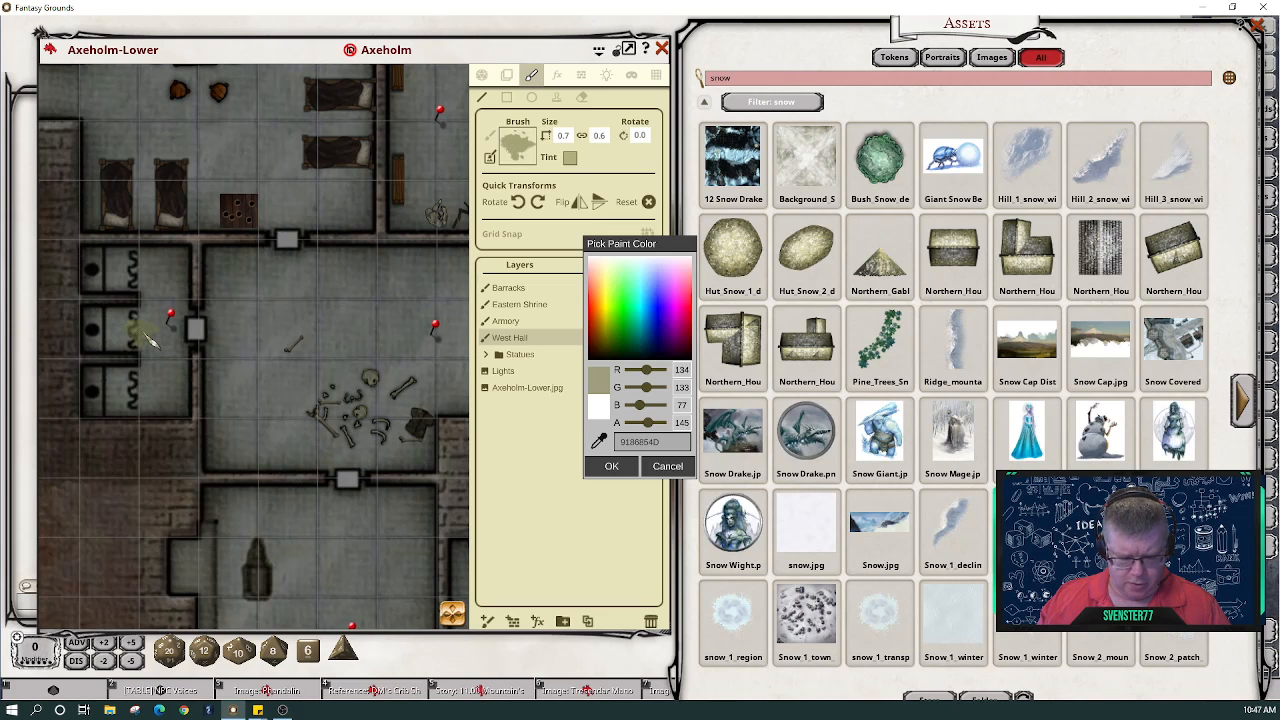
{"action": "scroll", "coordinate": [140, 334], "scroll_direction": "up", "scroll_amount": 2}
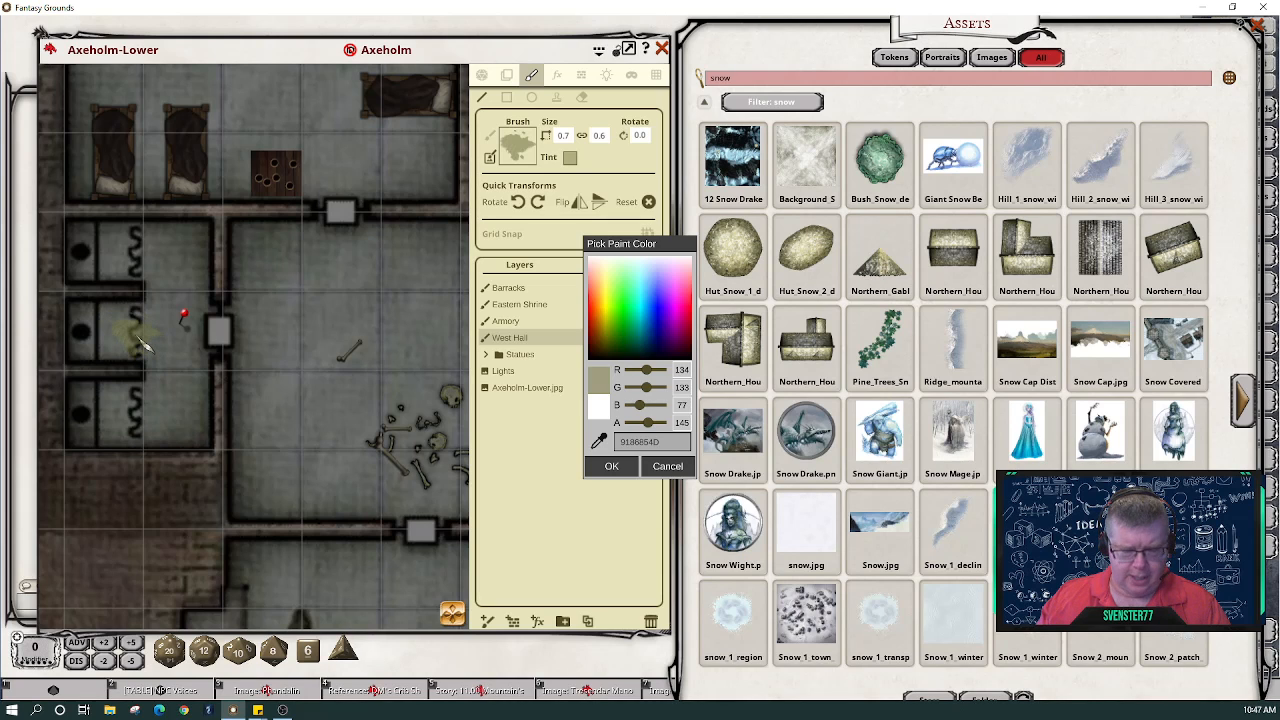
{"action": "left_click", "coordinate": [535, 207]}
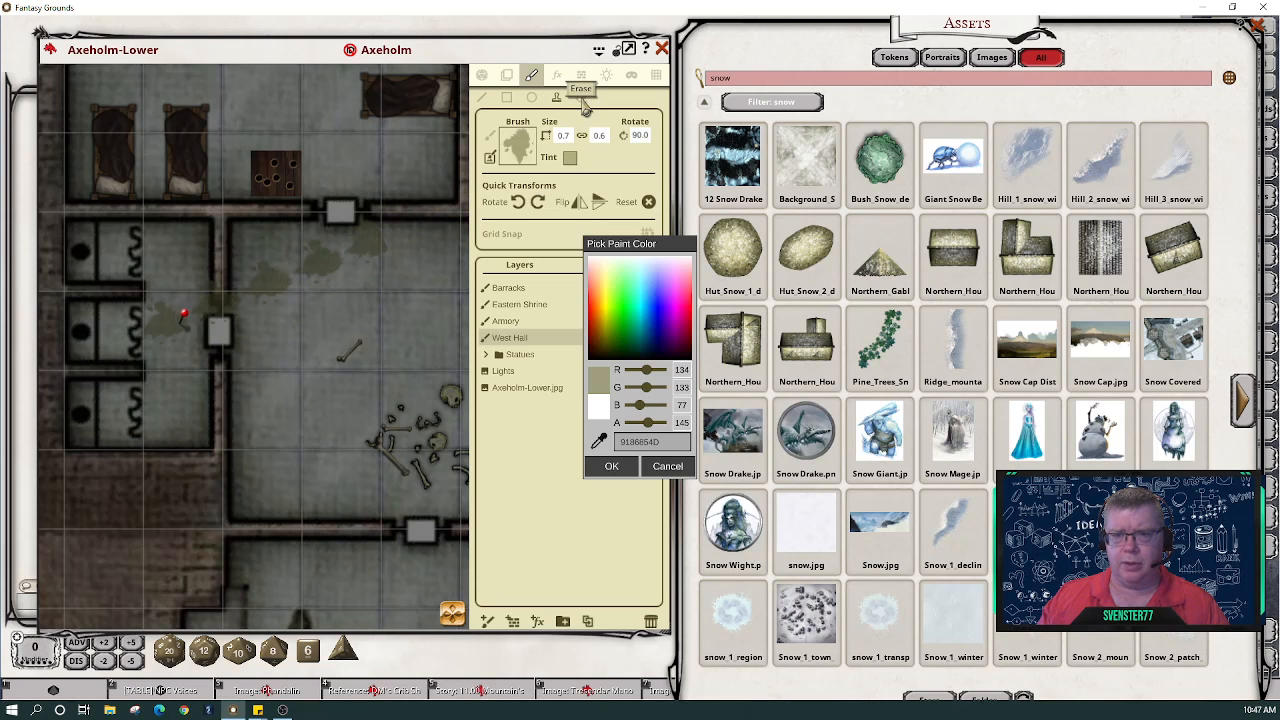
- Erase the stray green splotches in the hall and stamp a dirt patch beside the red marker
{"action": "mouse_move", "coordinate": [452, 613]}
{"action": "left_mouse_down"}
{"action": "mouse_move", "coordinate": [497, 610]}
{"action": "mouse_move", "coordinate": [415, 617]}
{"action": "left_mouse_up"}
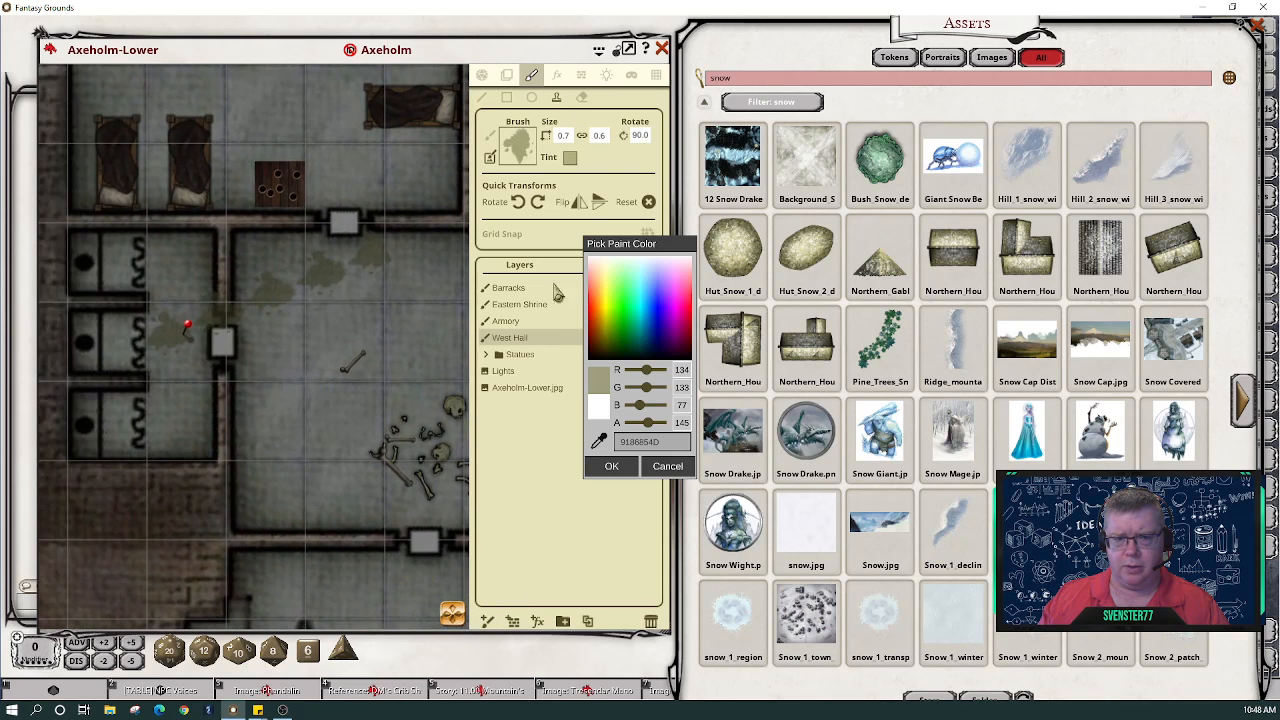
{"action": "left_click", "coordinate": [584, 101]}
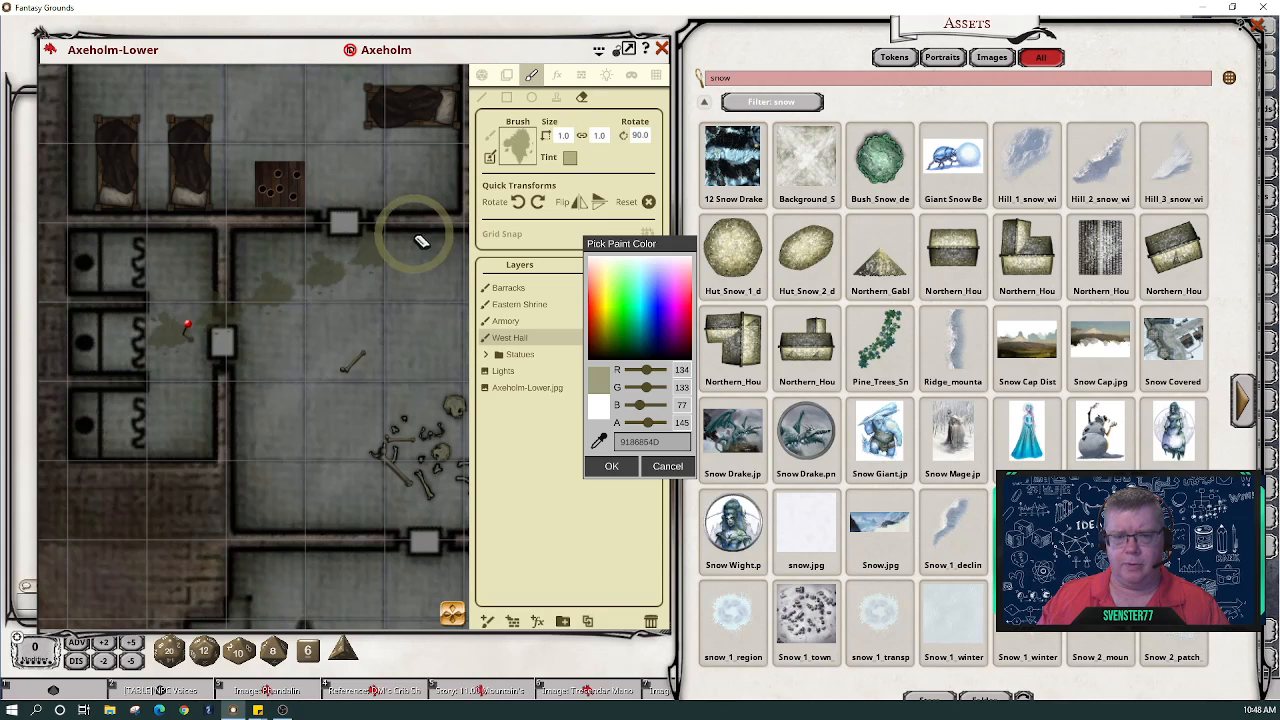
{"action": "mouse_move", "coordinate": [385, 252]}
{"action": "left_mouse_down"}
{"action": "mouse_move", "coordinate": [209, 312]}
{"action": "mouse_move", "coordinate": [169, 351]}
{"action": "left_mouse_up"}
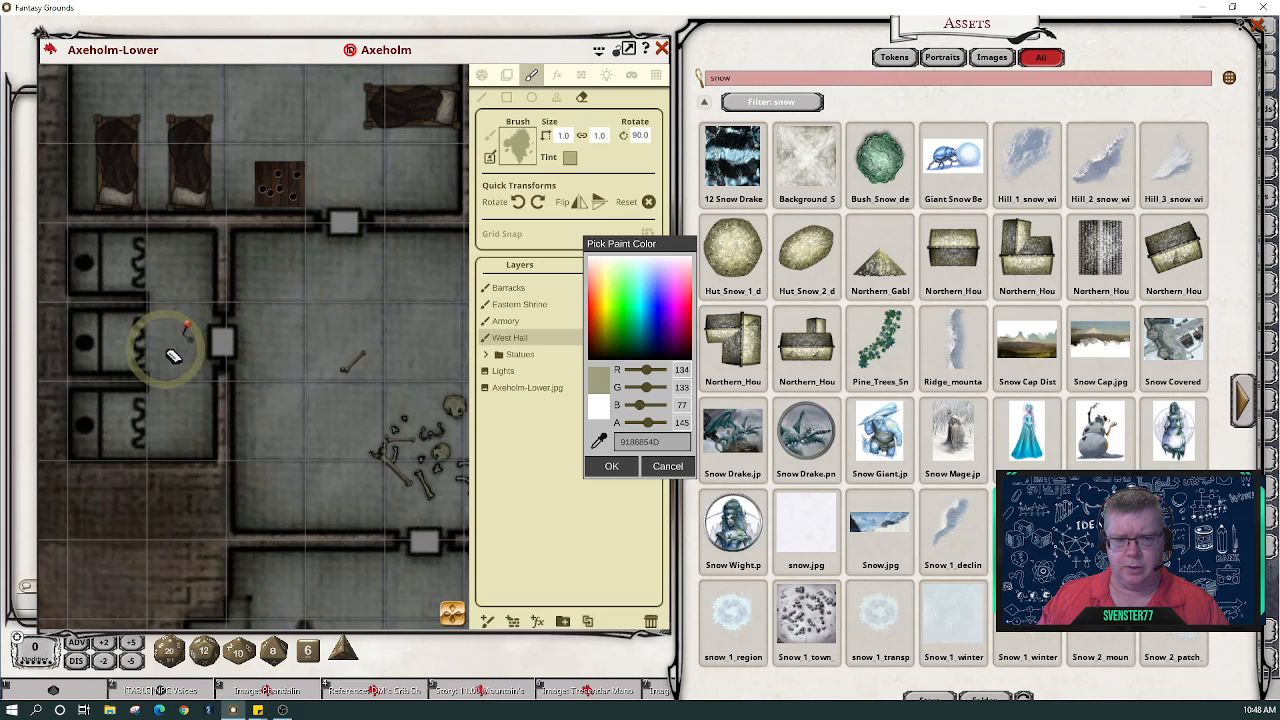
{"action": "left_click", "coordinate": [556, 97]}
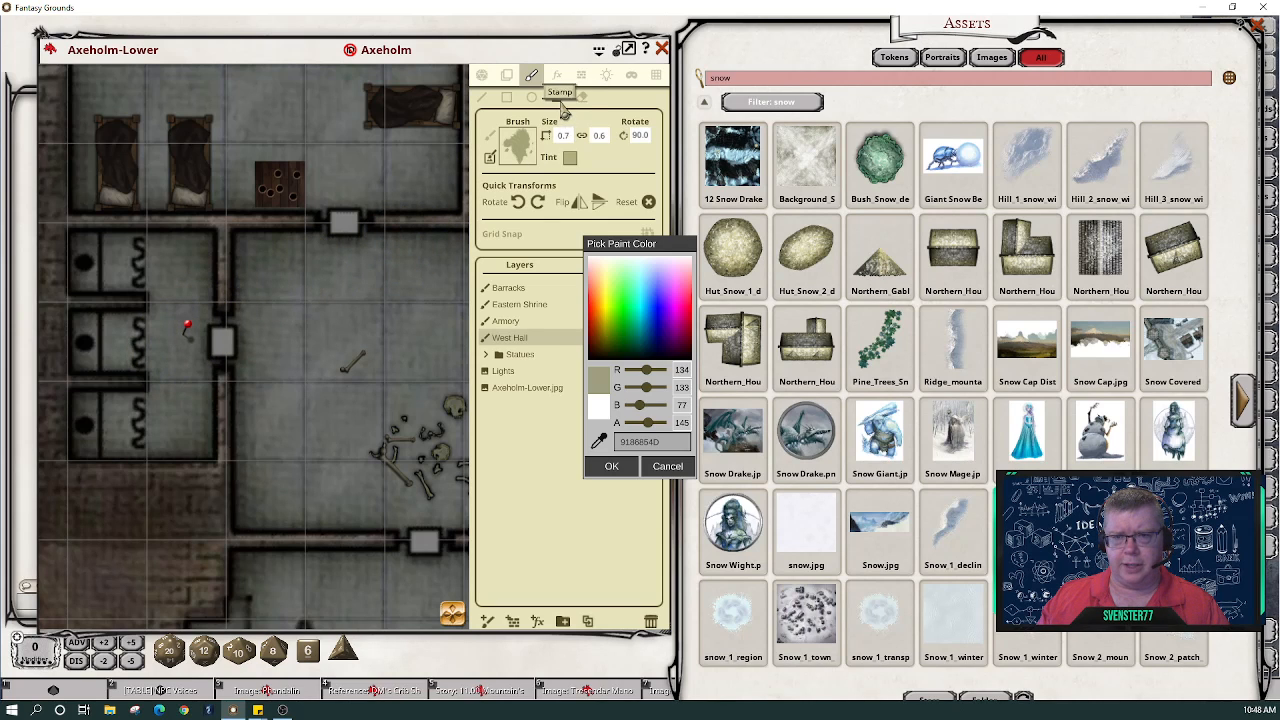
{"action": "left_click", "coordinate": [123, 346]}
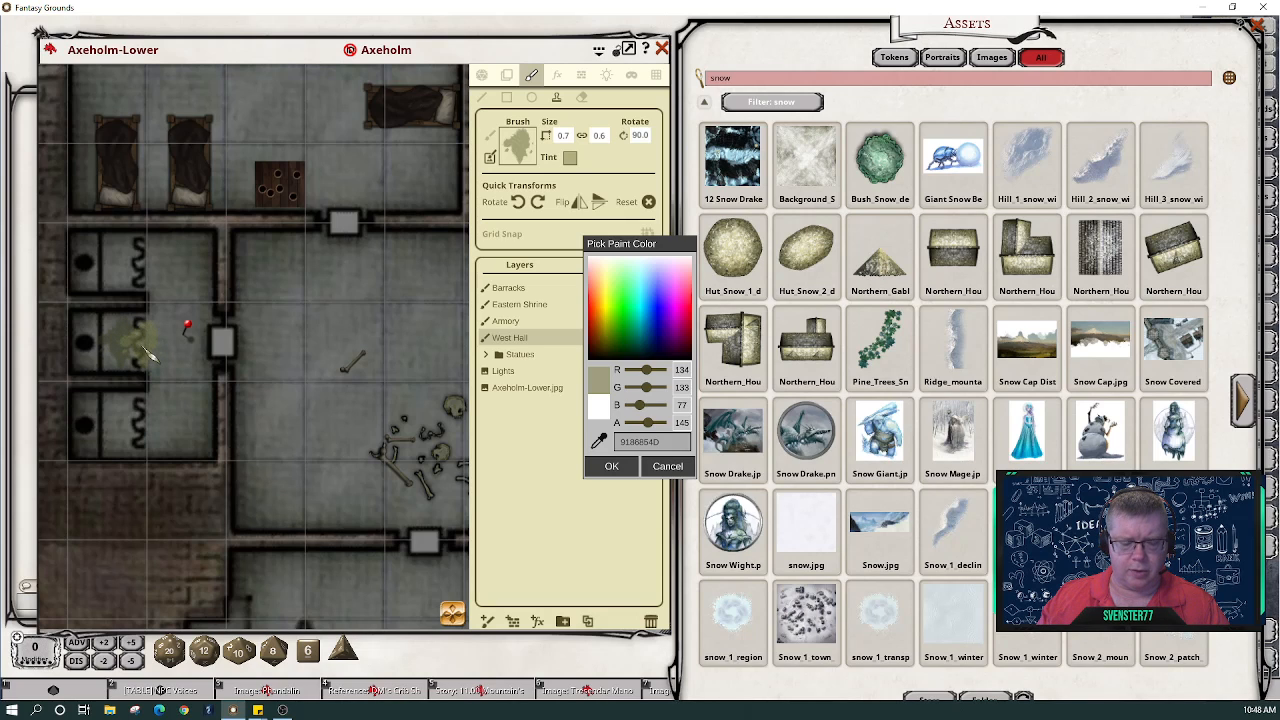
- Enlarge the brush to 6.2 by 6.6, confirm the olive tint, and paint across the upper map
{"action": "key", "text": "shift"}
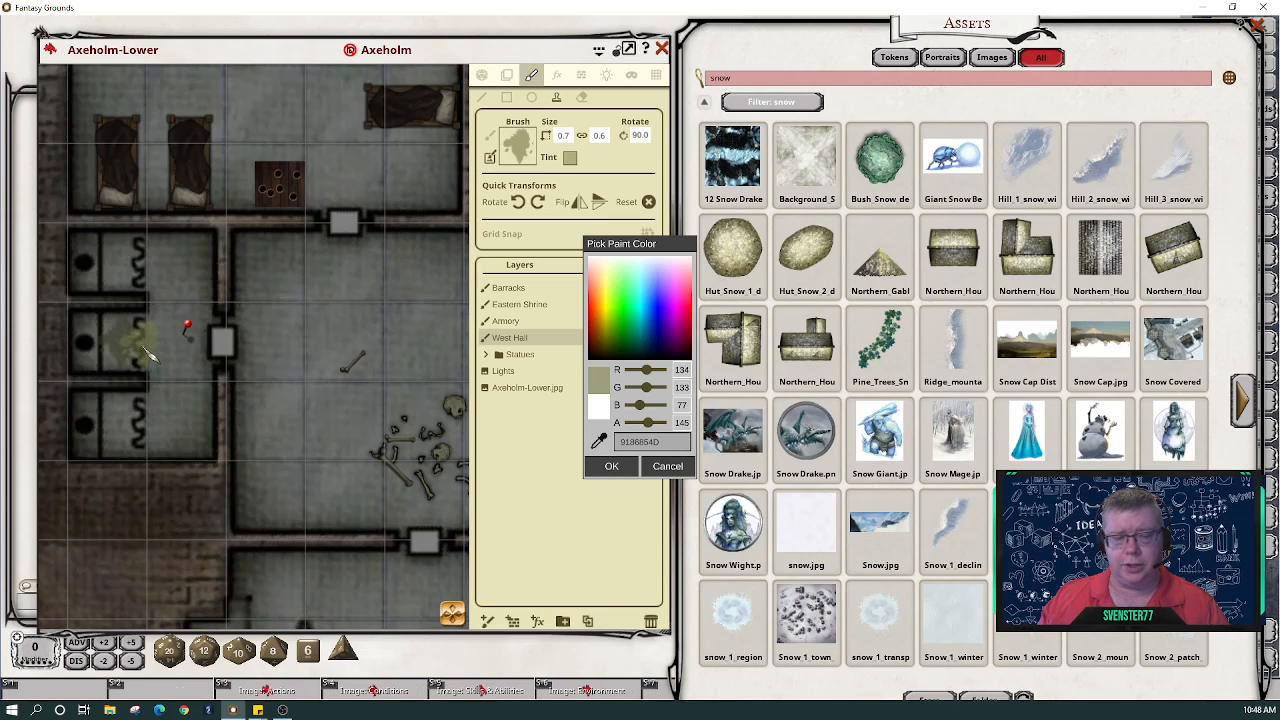
{"action": "scroll", "coordinate": [143, 350], "scroll_direction": "up", "scroll_amount": 4}
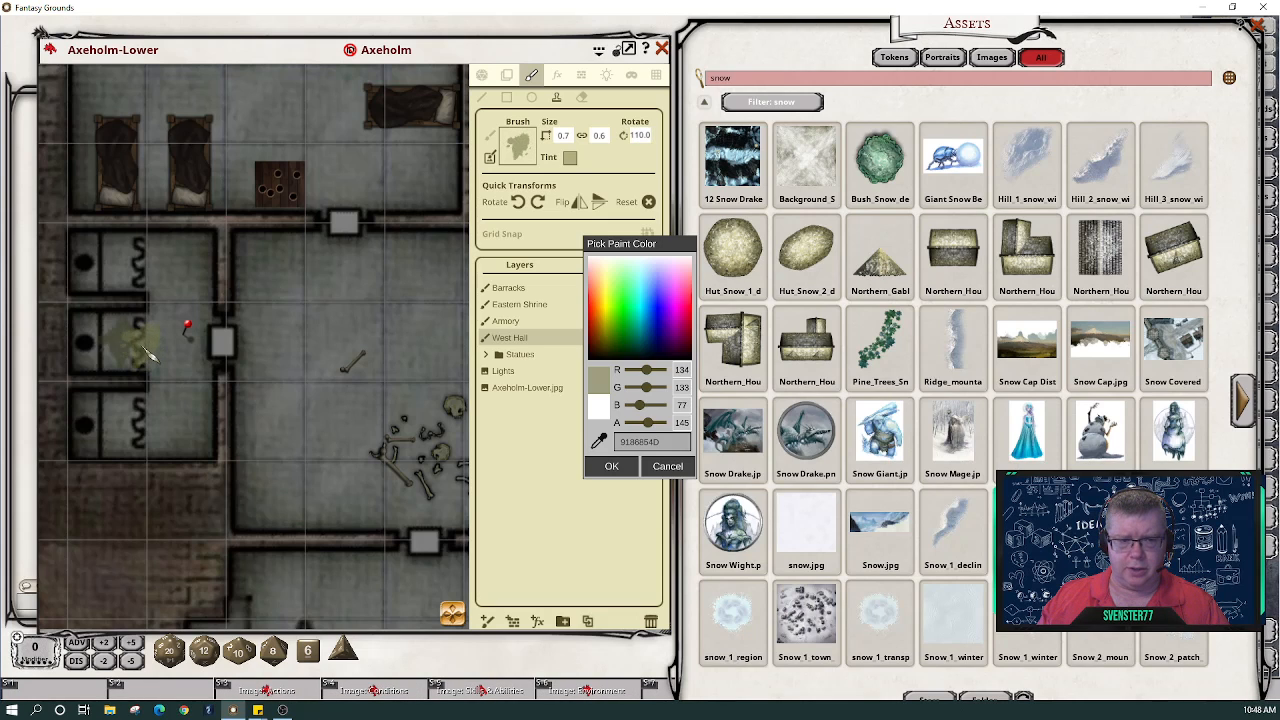
{"action": "scroll", "coordinate": [143, 352], "scroll_direction": "up", "scroll_amount": 4}
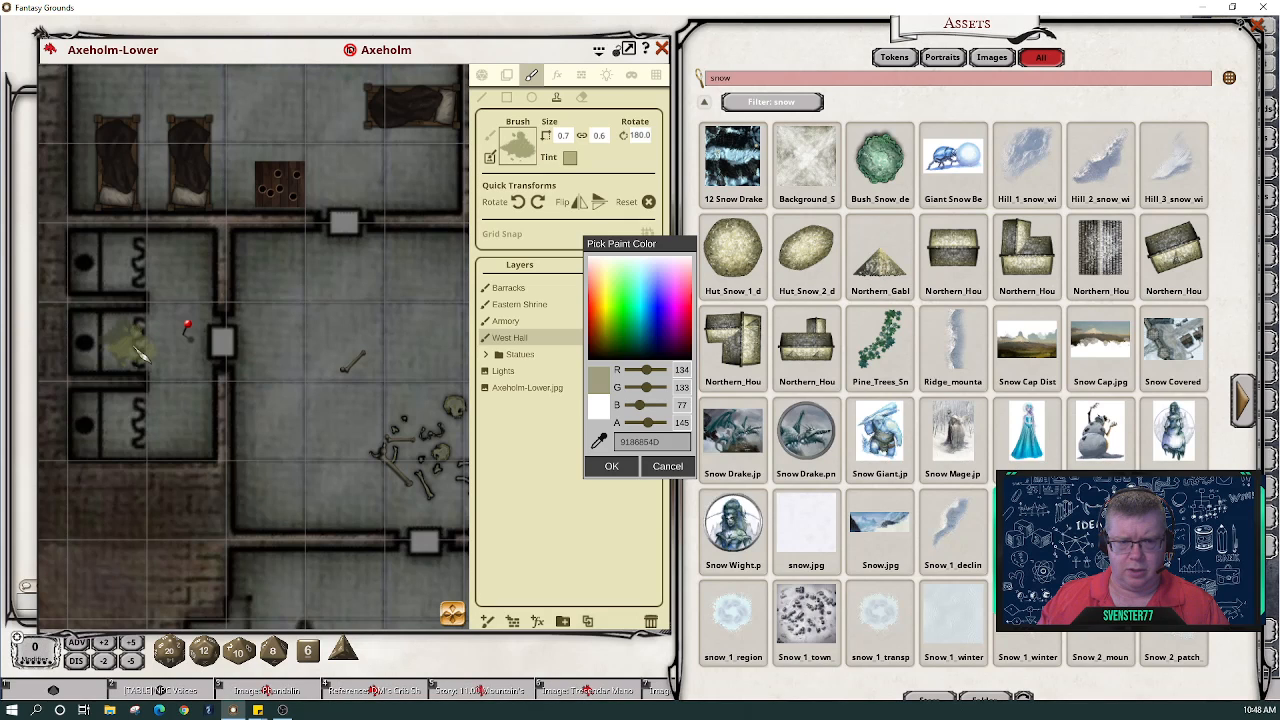
{"action": "scroll", "coordinate": [141, 352], "scroll_direction": "up", "scroll_amount": 10}
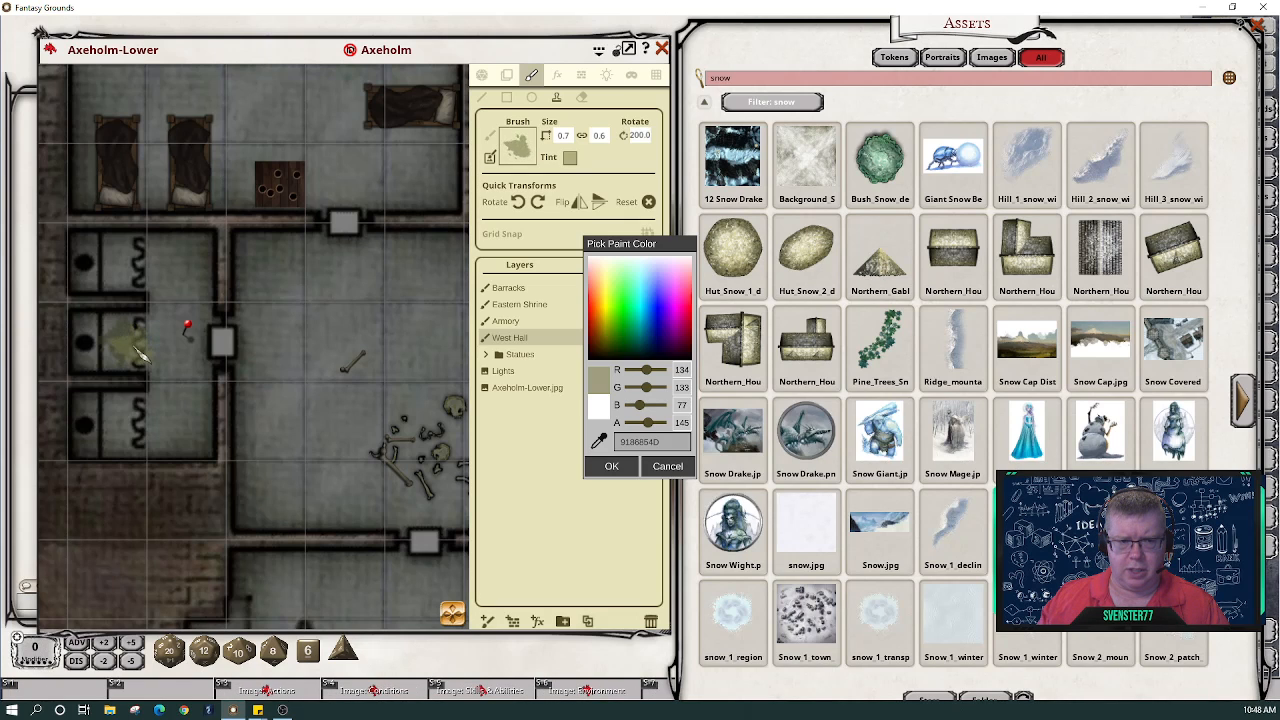
{"action": "scroll", "coordinate": [141, 352], "scroll_direction": "up", "scroll_amount": 10}
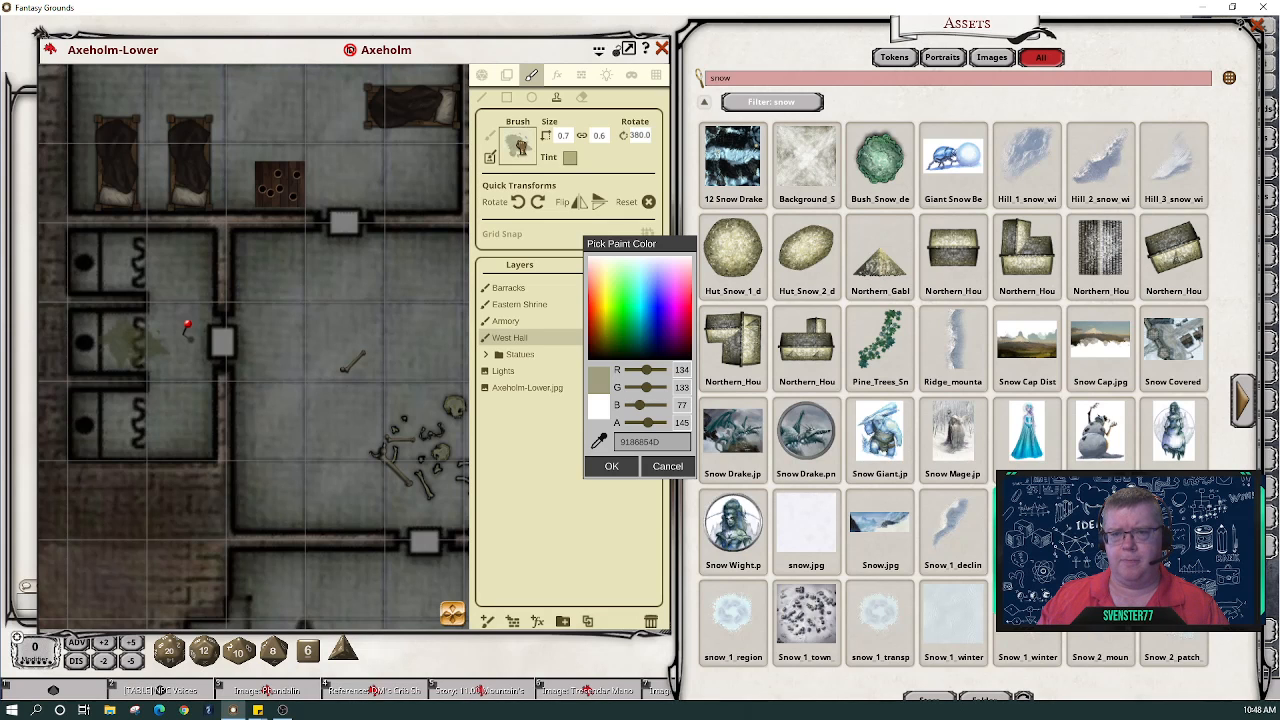
{"action": "left_click", "coordinate": [622, 468]}
{"action": "mouse_move", "coordinate": [440, 120]}
{"action": "left_mouse_down"}
{"action": "mouse_move", "coordinate": [410, 200]}
{"action": "mouse_move", "coordinate": [277, 297]}
{"action": "mouse_move", "coordinate": [255, 336]}
{"action": "mouse_move", "coordinate": [285, 340]}
{"action": "left_mouse_up"}
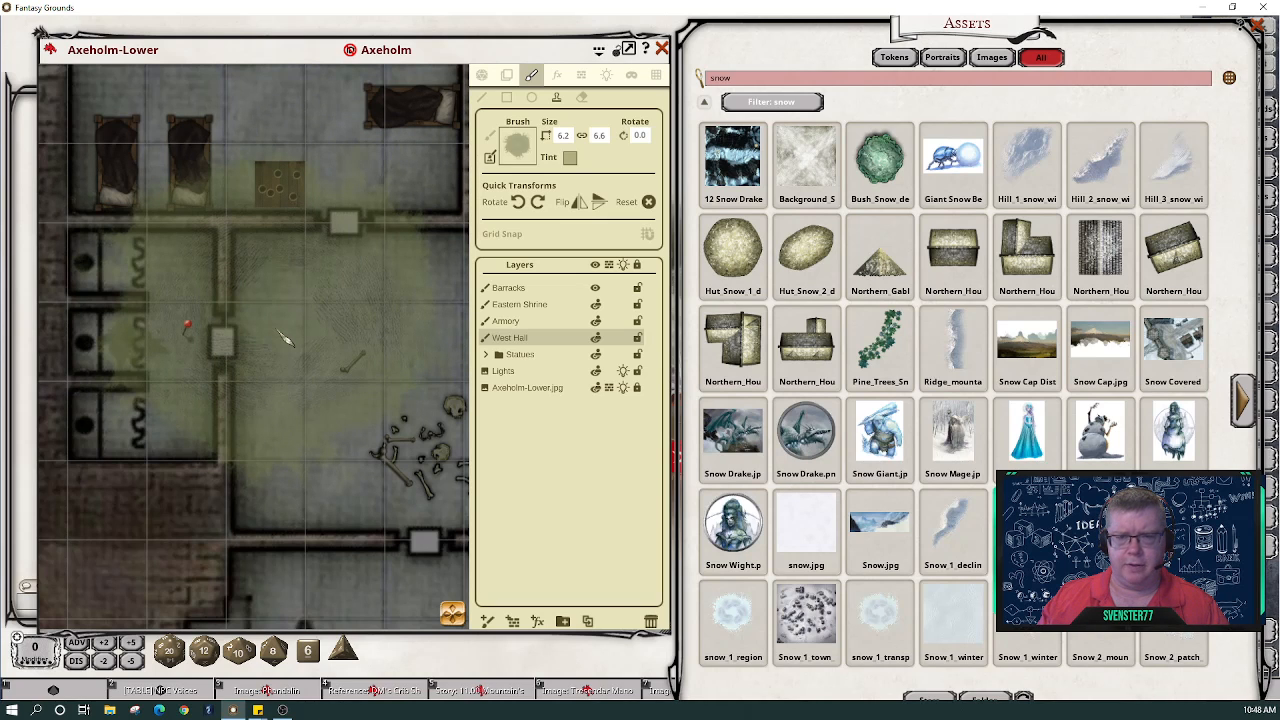
- Shift the brush tint to a rust orange-brown (R214 G133 B77)
{"action": "left_click", "coordinate": [569, 159]}
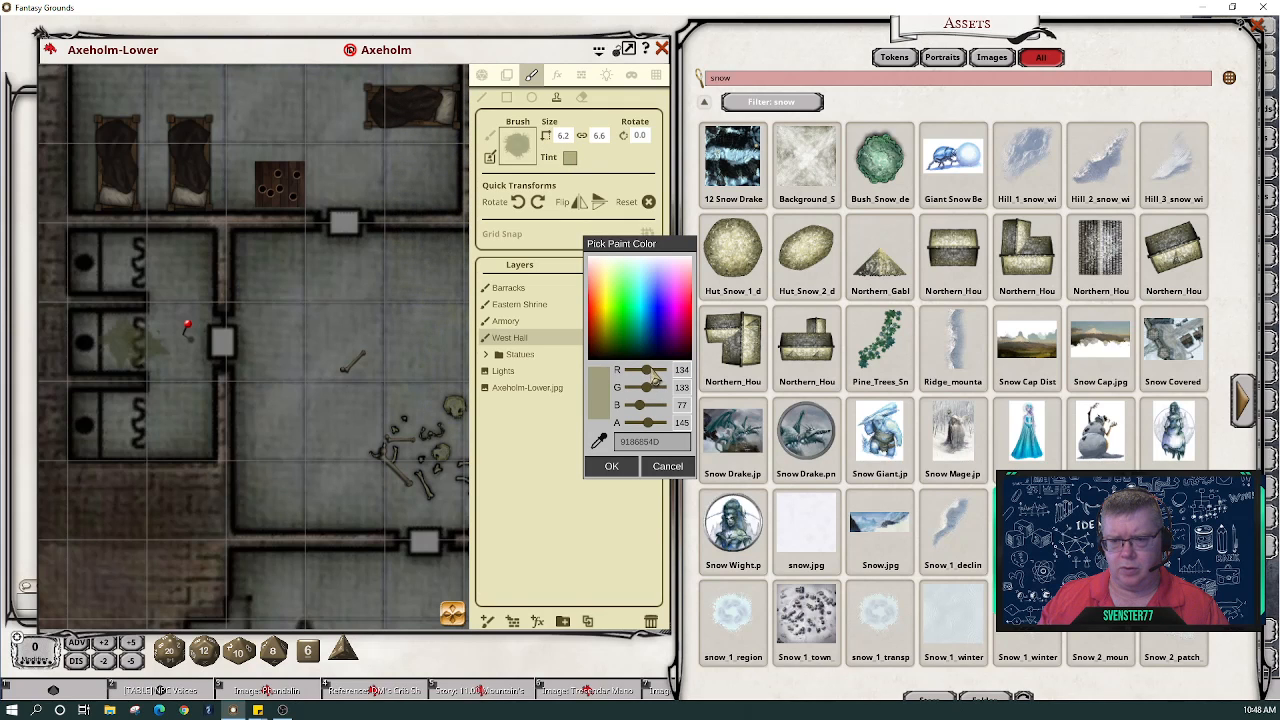
{"action": "left_click_drag", "start_coordinate": [655, 373], "coordinate": [660, 371]}
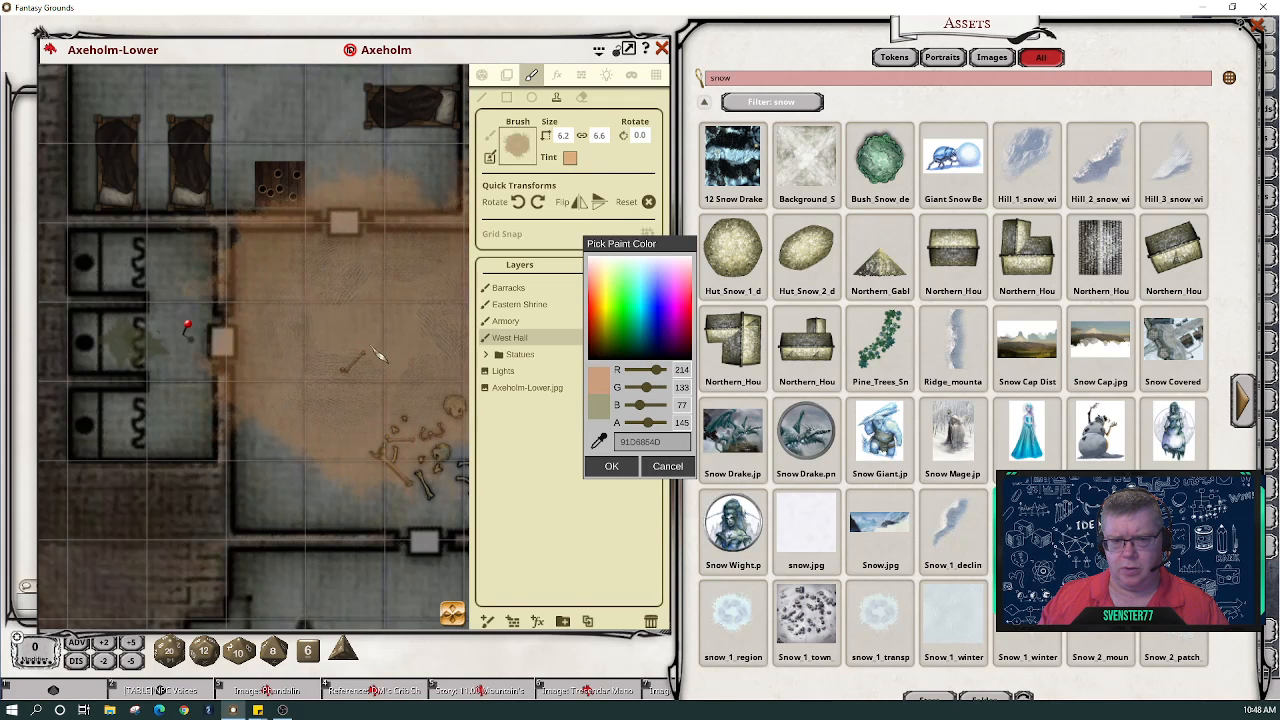
{"action": "scroll", "coordinate": [324, 348], "scroll_direction": "up", "scroll_amount": 2}
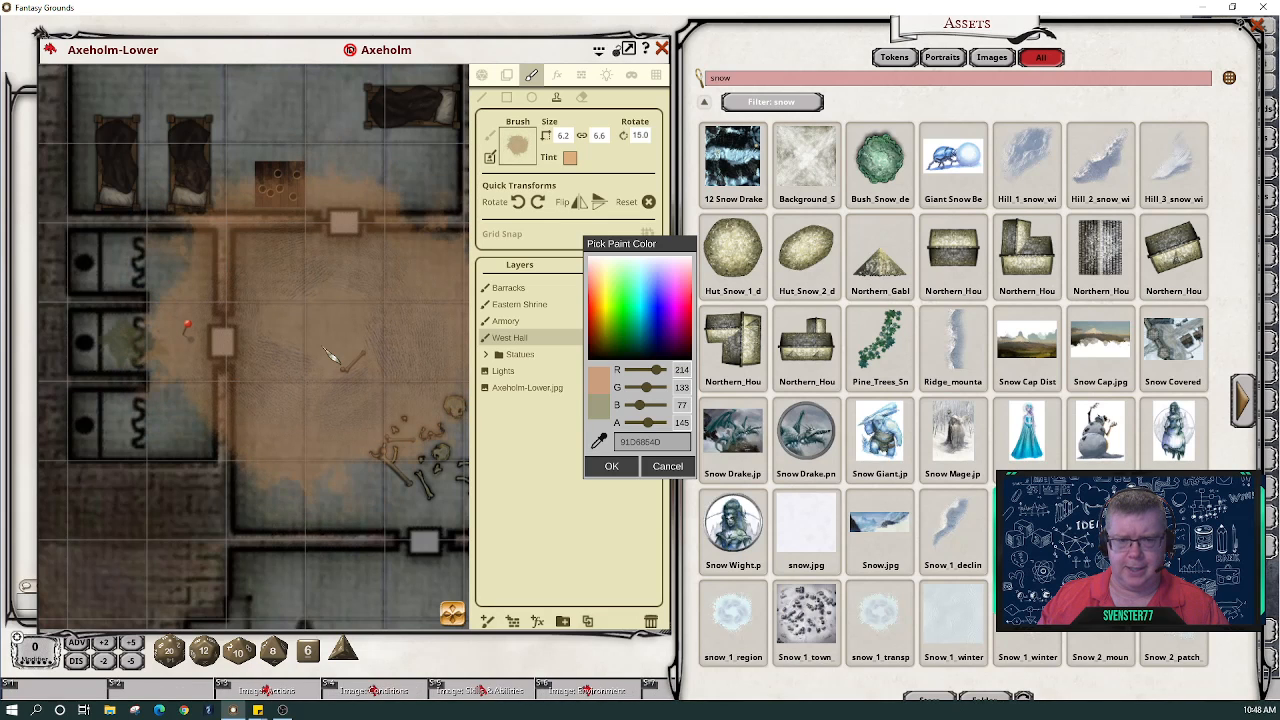
- Set the brush to 0.7 by 0.7, then shrink it to 0.3 by 0.3
{"action": "left_click", "coordinate": [564, 136]}
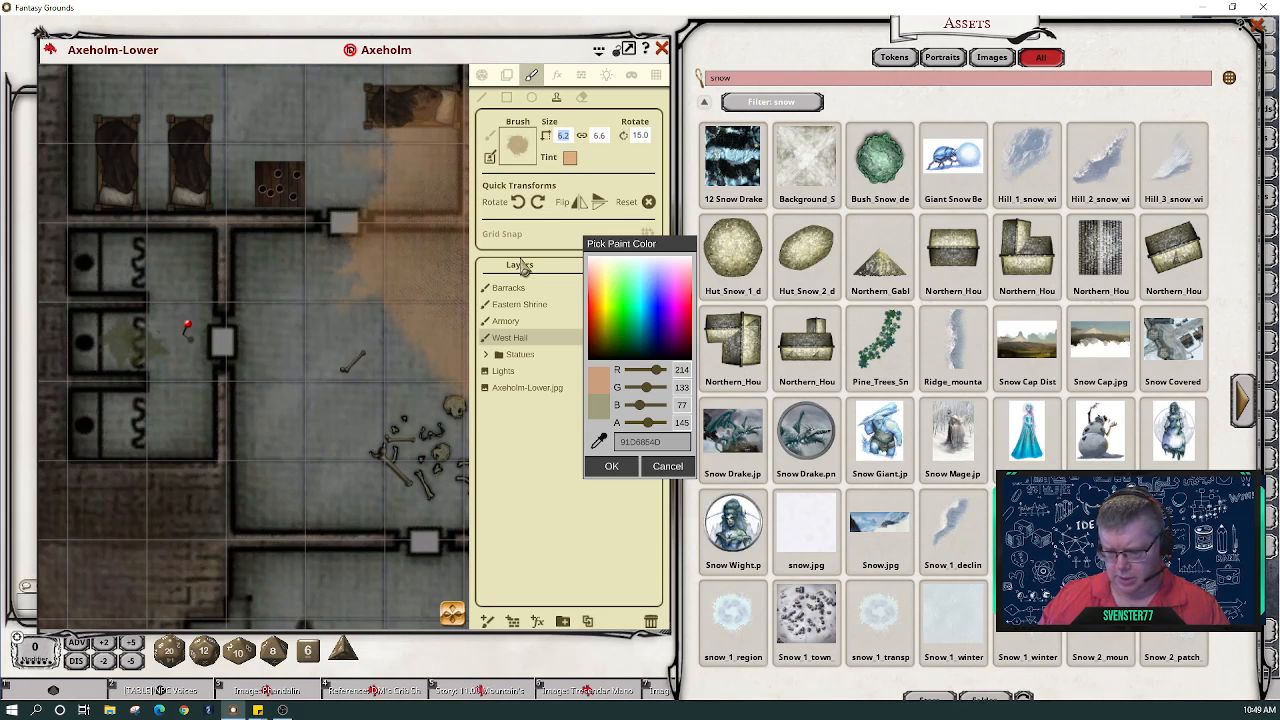
{"action": "type", "text": "0.7"}
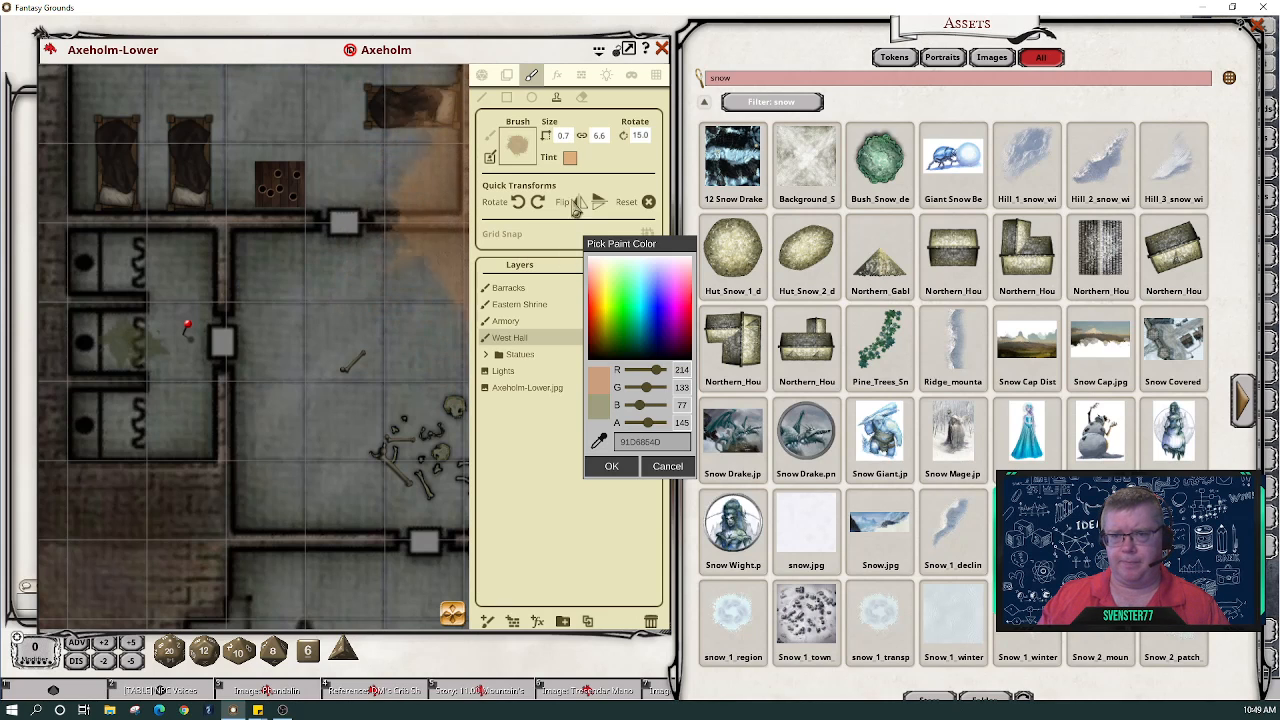
{"action": "left_click", "coordinate": [581, 135]}
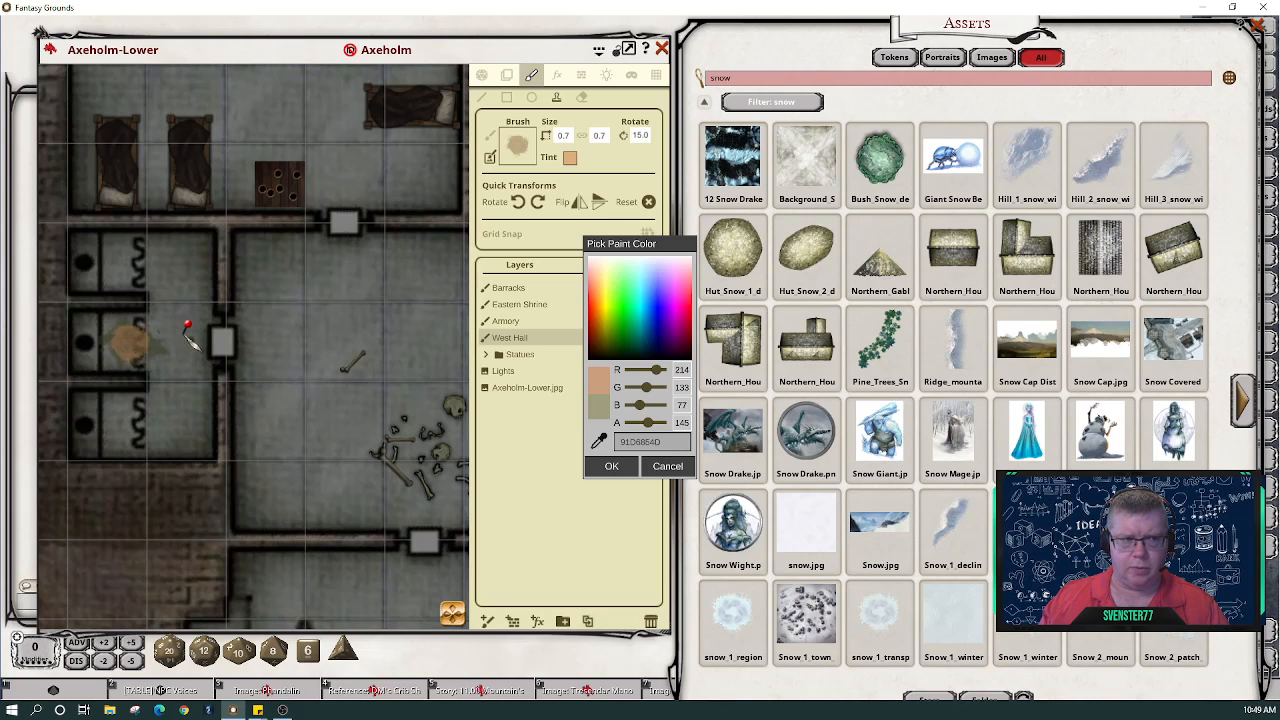
{"action": "left_click", "coordinate": [563, 135]}
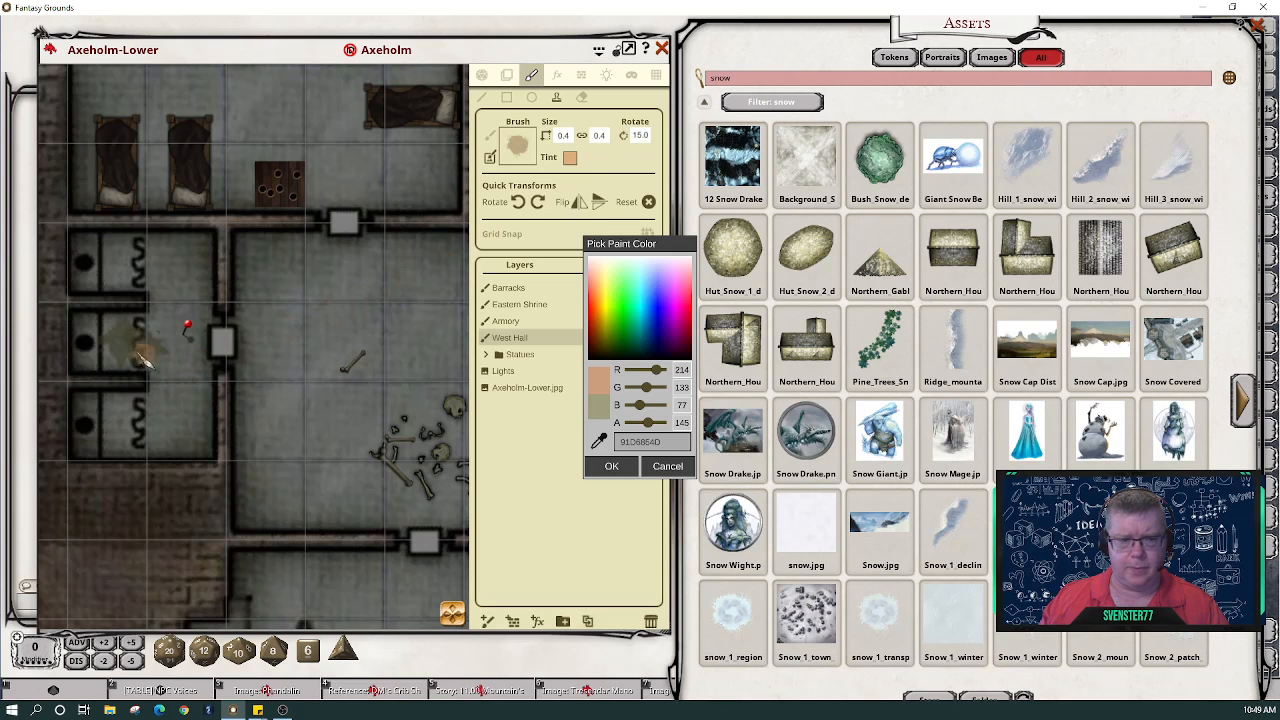
{"action": "scroll", "coordinate": [133, 343], "scroll_direction": "up", "scroll_amount": 4}
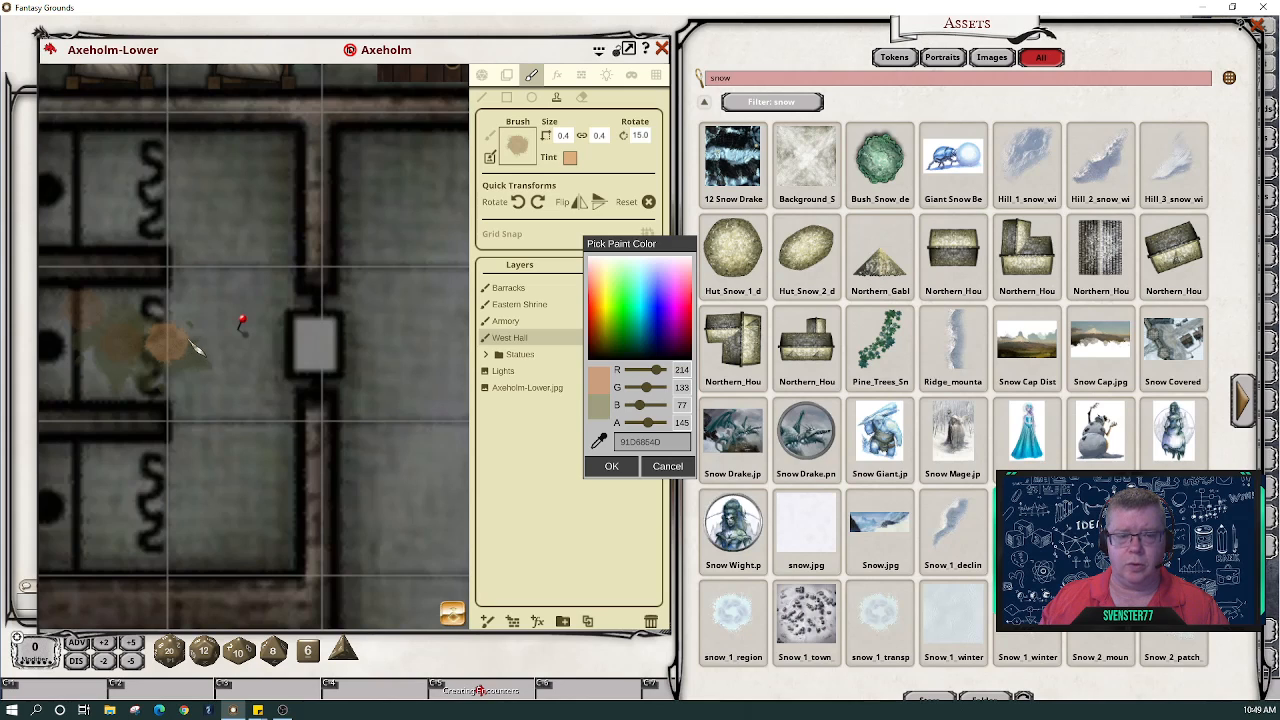
{"action": "scroll", "coordinate": [191, 341], "scroll_direction": "down", "scroll_amount": 1}
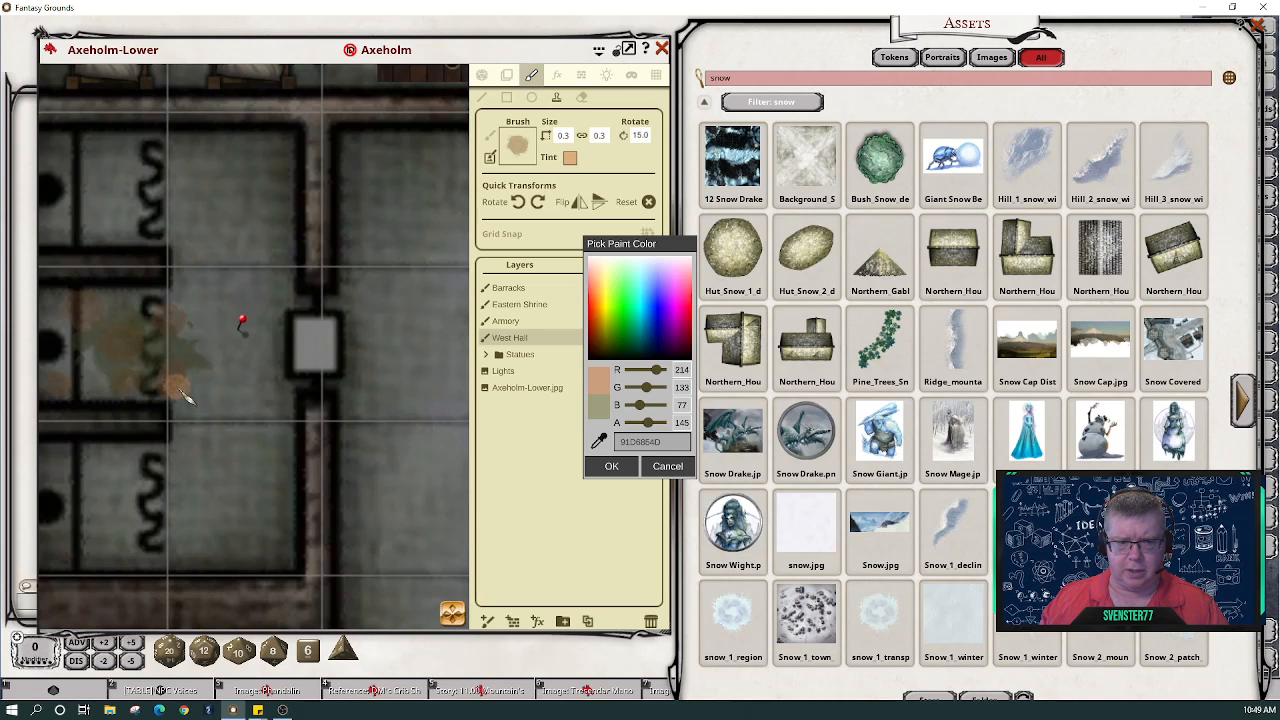
{"action": "scroll", "coordinate": [225, 405], "scroll_direction": "down", "scroll_amount": 2}
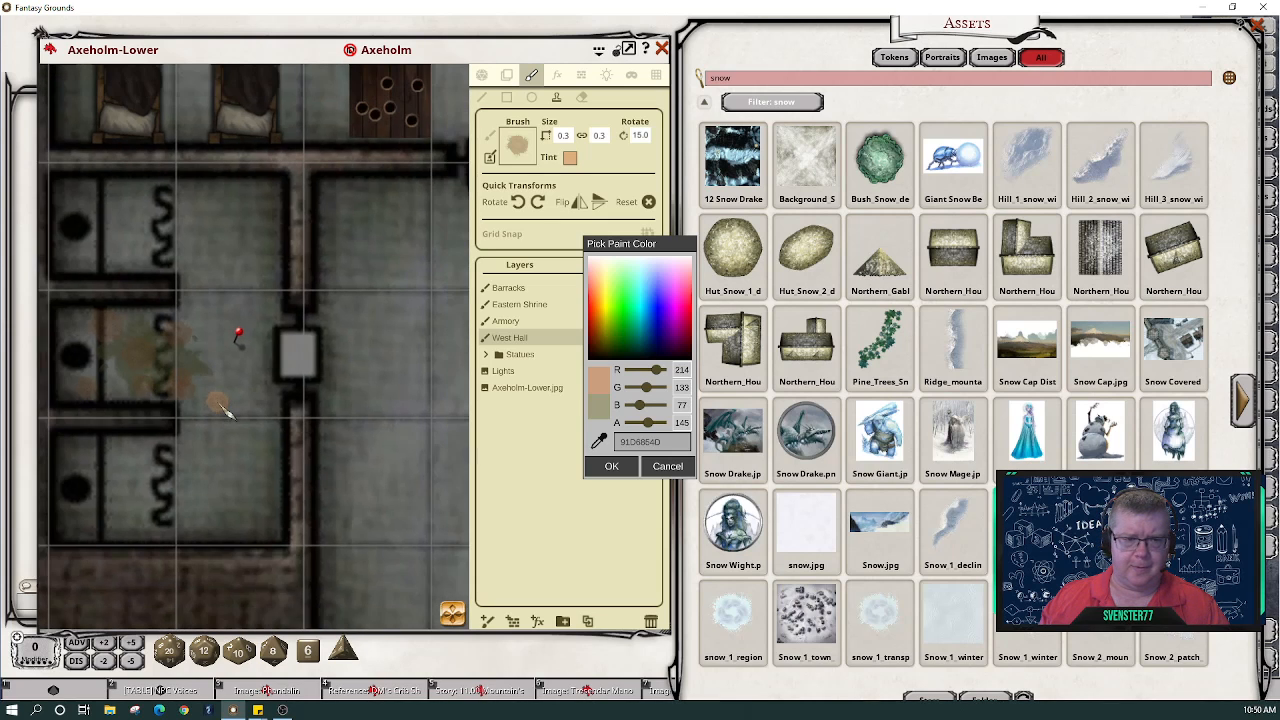
{"action": "scroll", "coordinate": [225, 410], "scroll_direction": "down", "scroll_amount": 1}
{"action": "scroll", "coordinate": [215, 405], "scroll_direction": "down", "scroll_amount": 1}
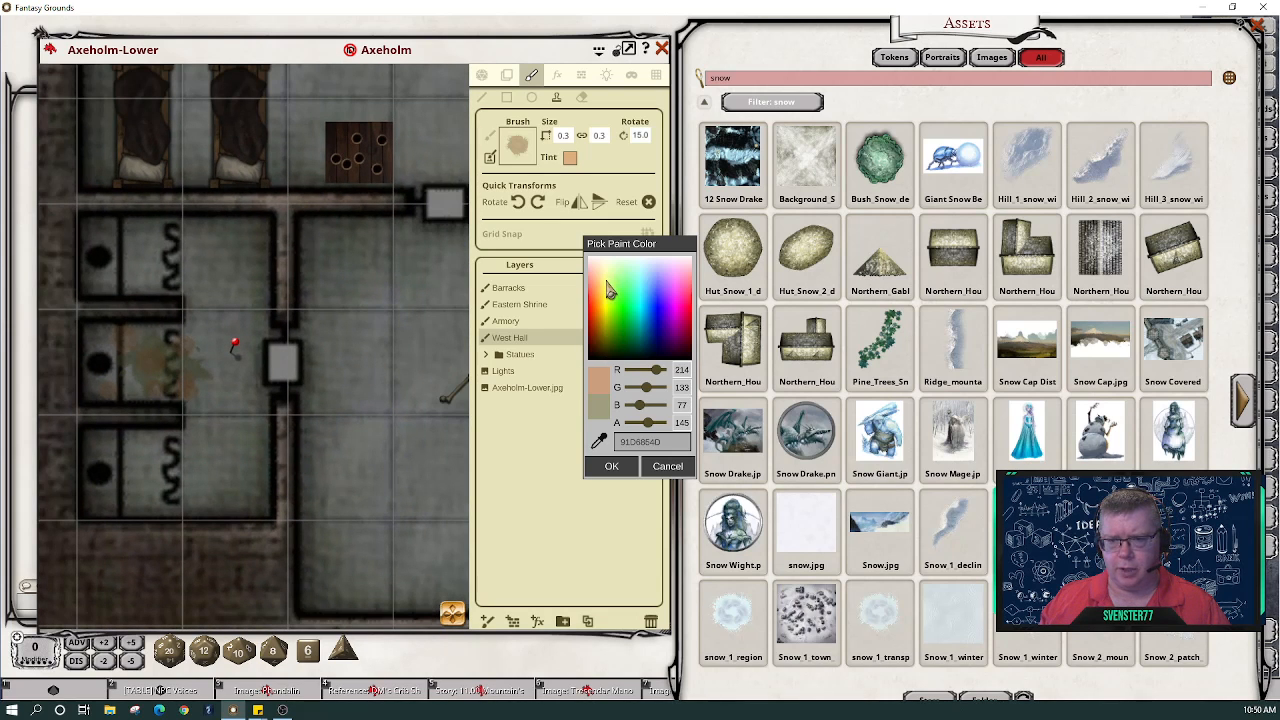
- Tint the brush pale yellow (R249 G255 B130), shrink it to 0.1, and accept the colour
{"action": "left_click", "coordinate": [610, 290]}
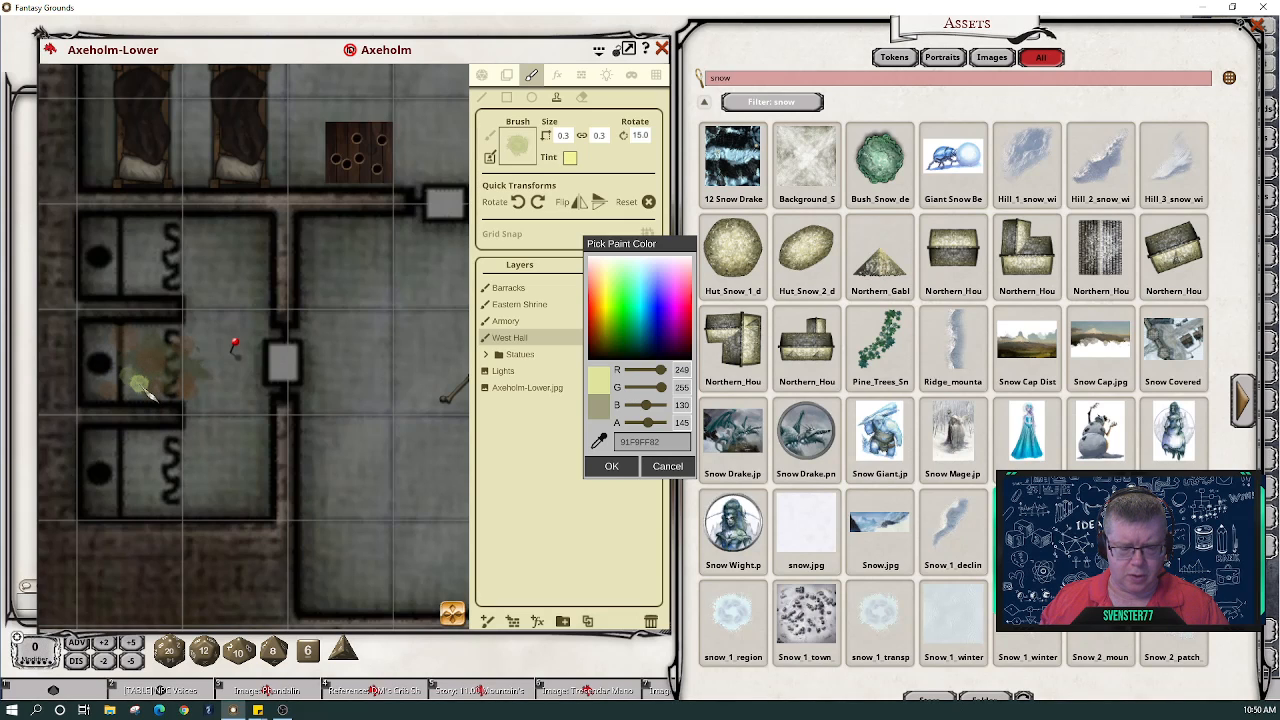
{"action": "scroll", "coordinate": [141, 386], "scroll_direction": "down", "scroll_amount": 1}
{"action": "scroll", "coordinate": [205, 366], "scroll_direction": "down", "scroll_amount": 1}
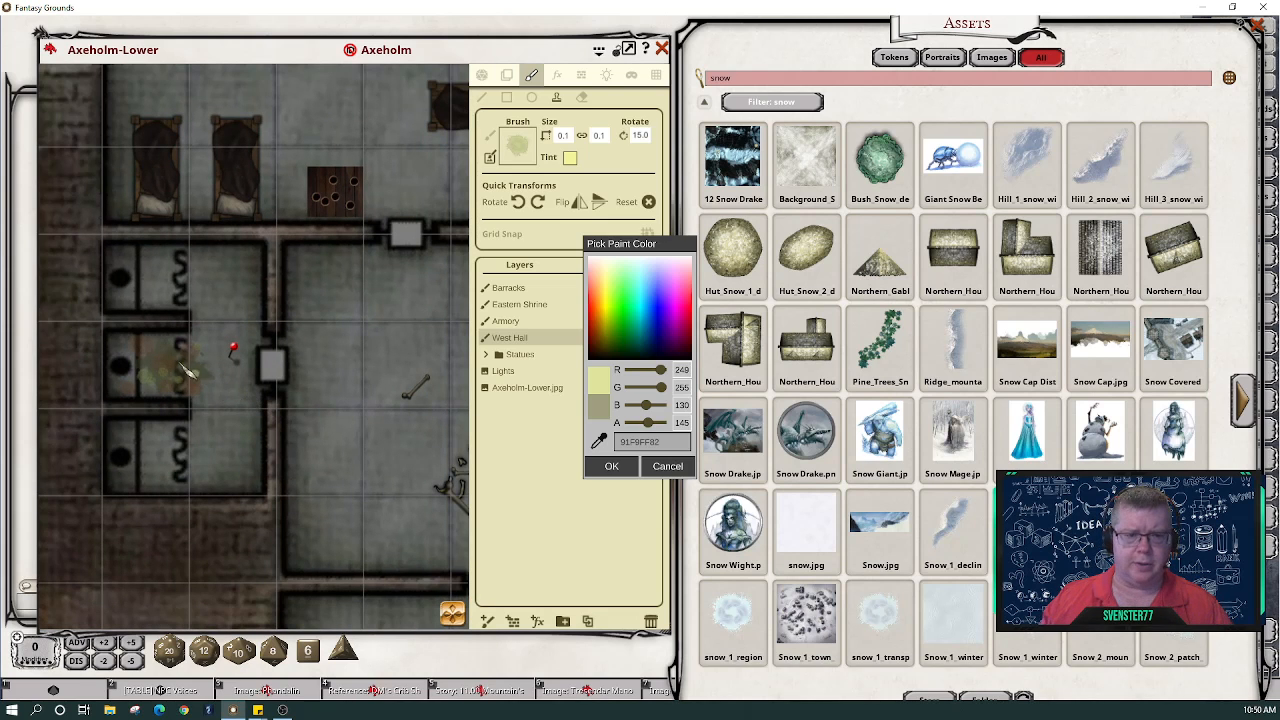
{"action": "scroll", "coordinate": [186, 372], "scroll_direction": "up", "scroll_amount": 5}
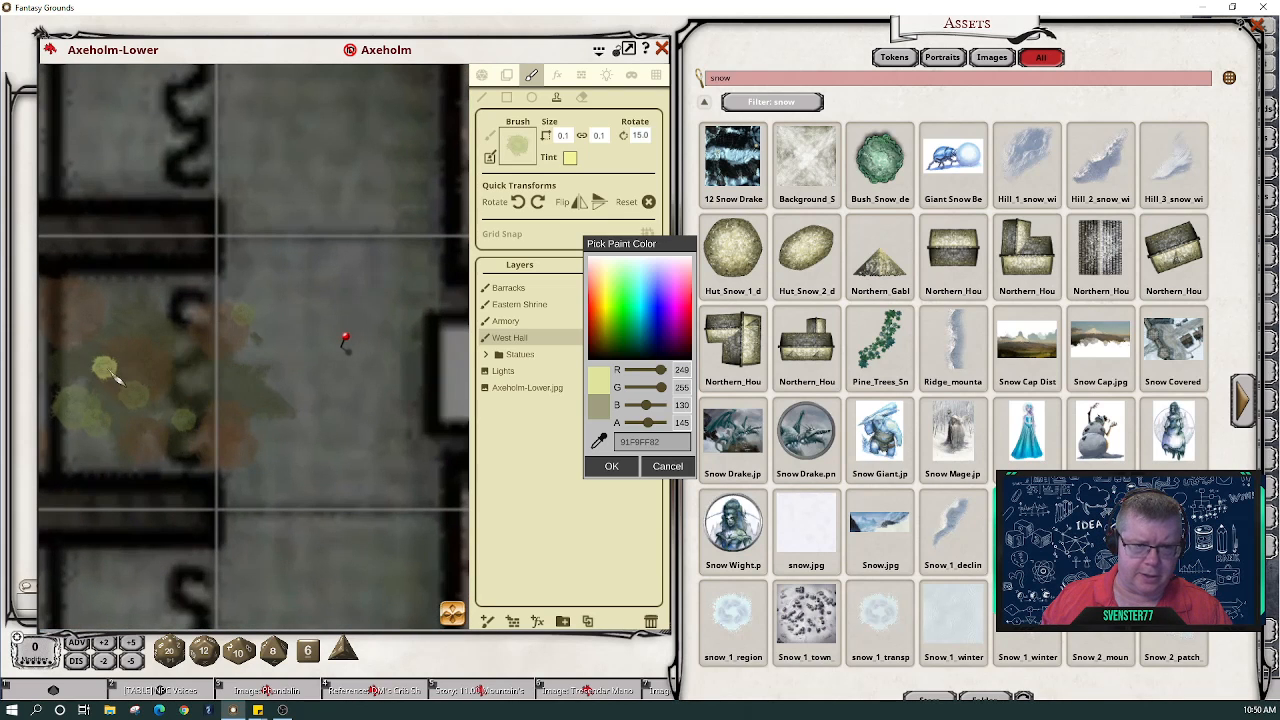
{"action": "scroll", "coordinate": [112, 374], "scroll_direction": "down", "scroll_amount": 6}
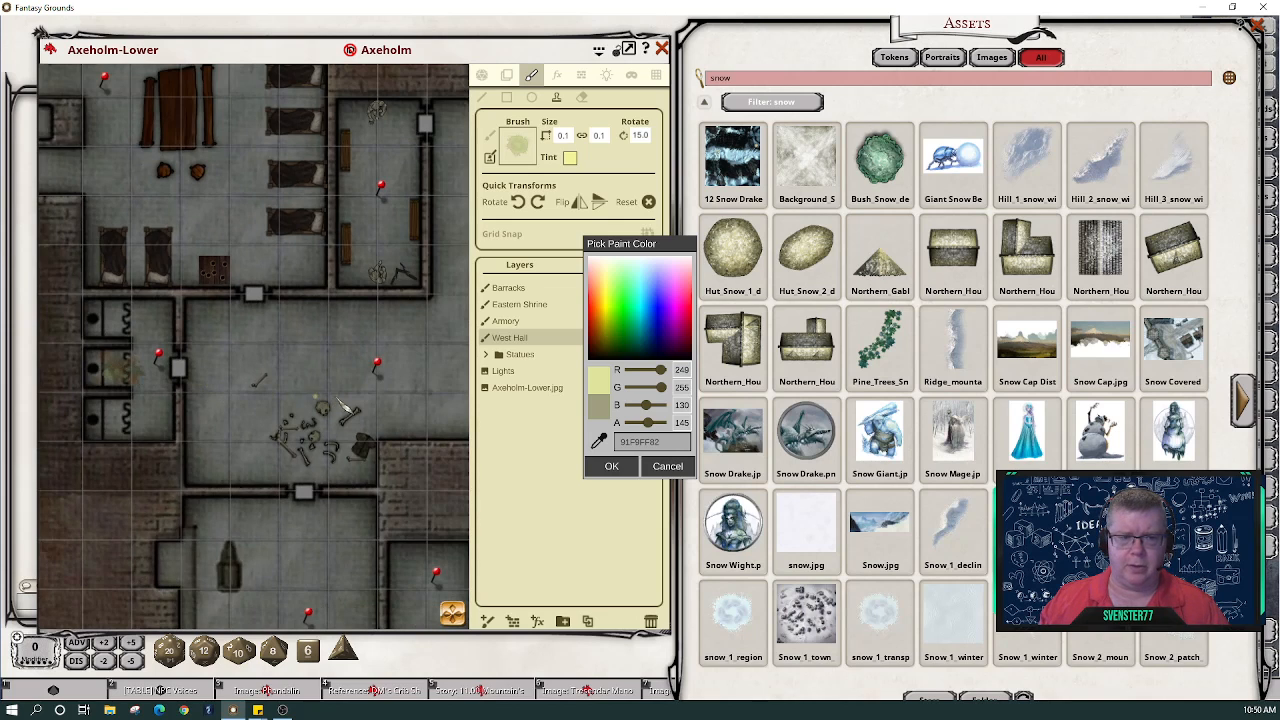
{"action": "left_click", "coordinate": [628, 467]}
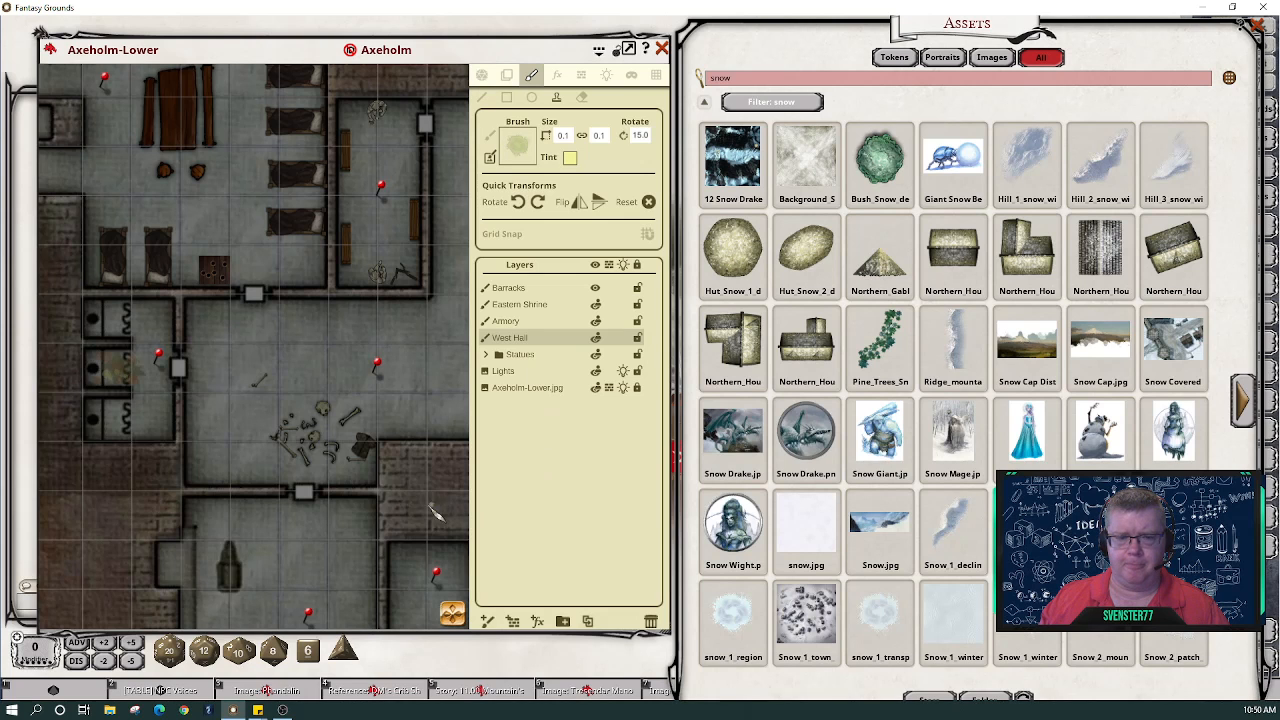
- Switch to the Play tool and open the Smithy and Tool Storage story entries from their pins
{"action": "scroll", "coordinate": [398, 508], "scroll_direction": "down", "scroll_amount": 1}
{"action": "mouse_move", "coordinate": [450, 616]}
{"action": "left_mouse_down"}
{"action": "mouse_move", "coordinate": [472, 645]}
{"action": "mouse_move", "coordinate": [452, 622]}
{"action": "left_mouse_up"}
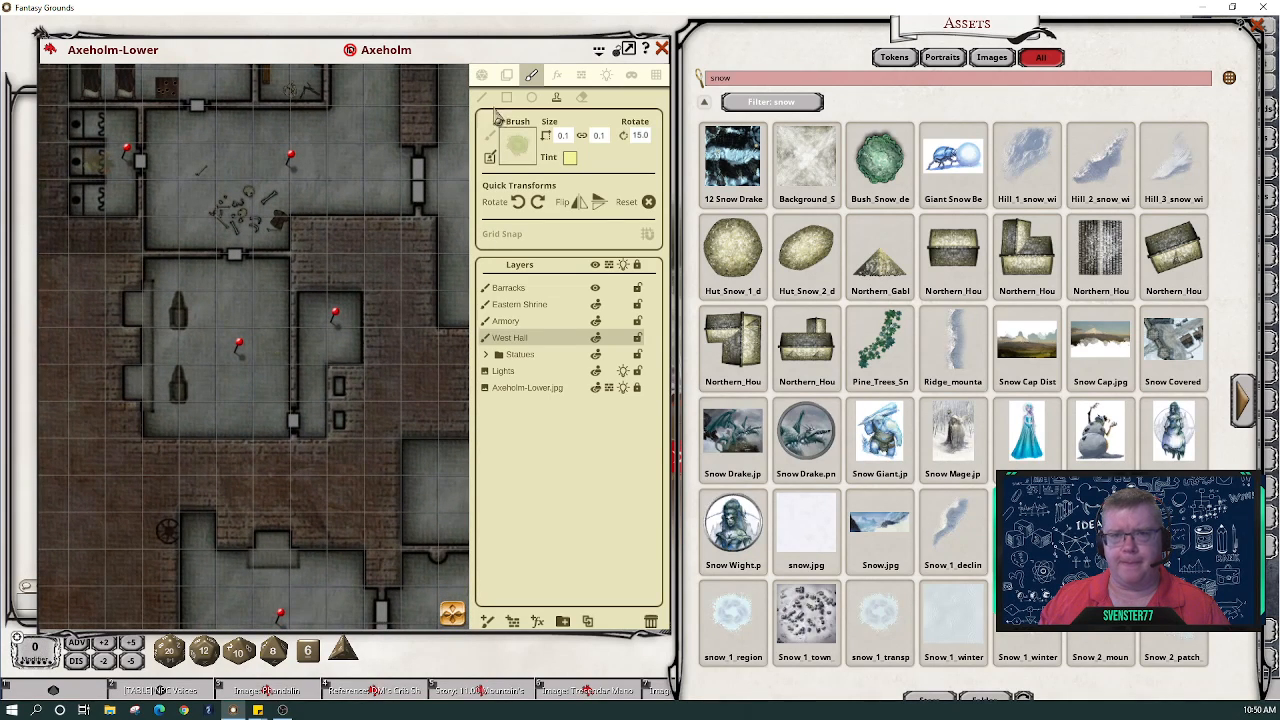
{"action": "left_click", "coordinate": [481, 76]}
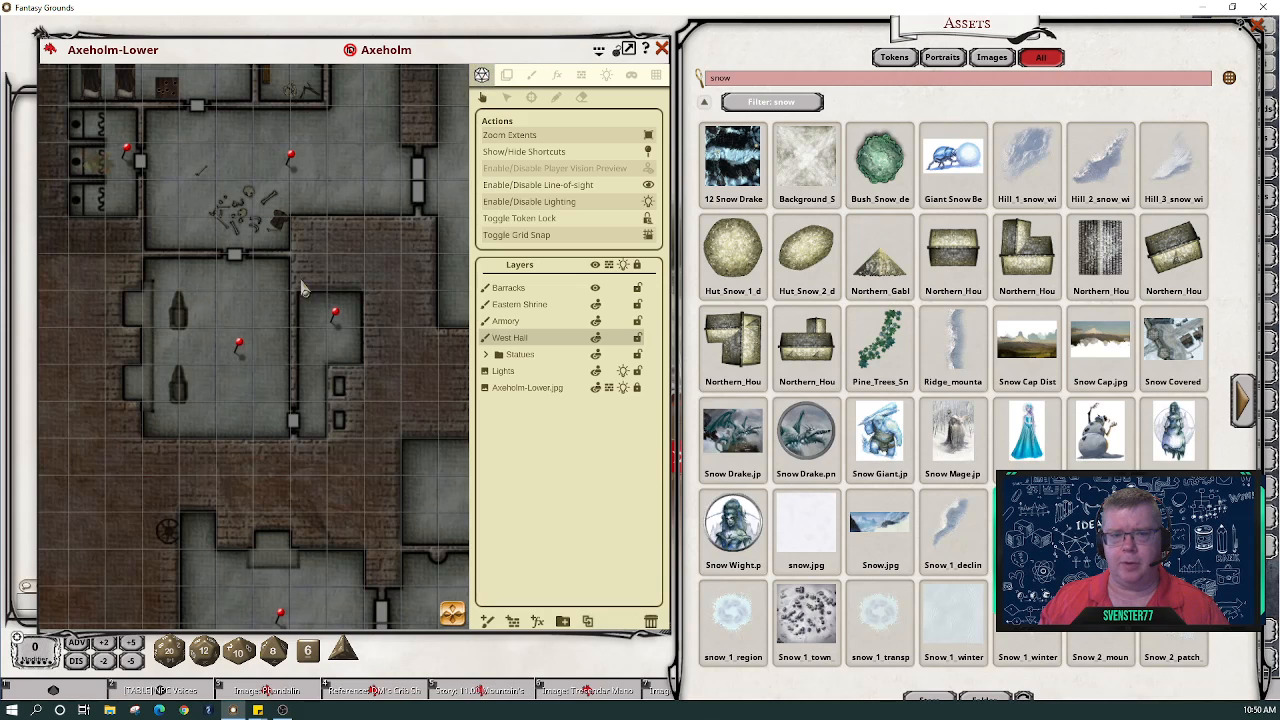
{"action": "double_click", "coordinate": [238, 350]}
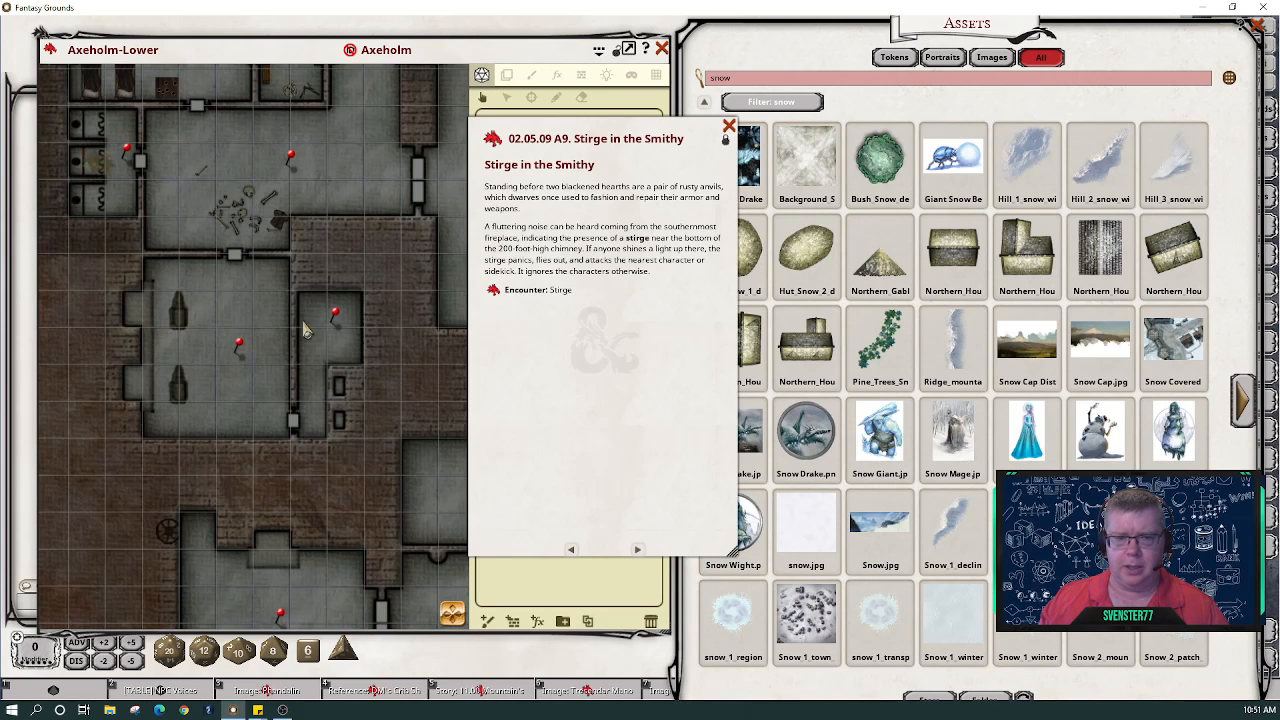
{"action": "double_click", "coordinate": [337, 318]}
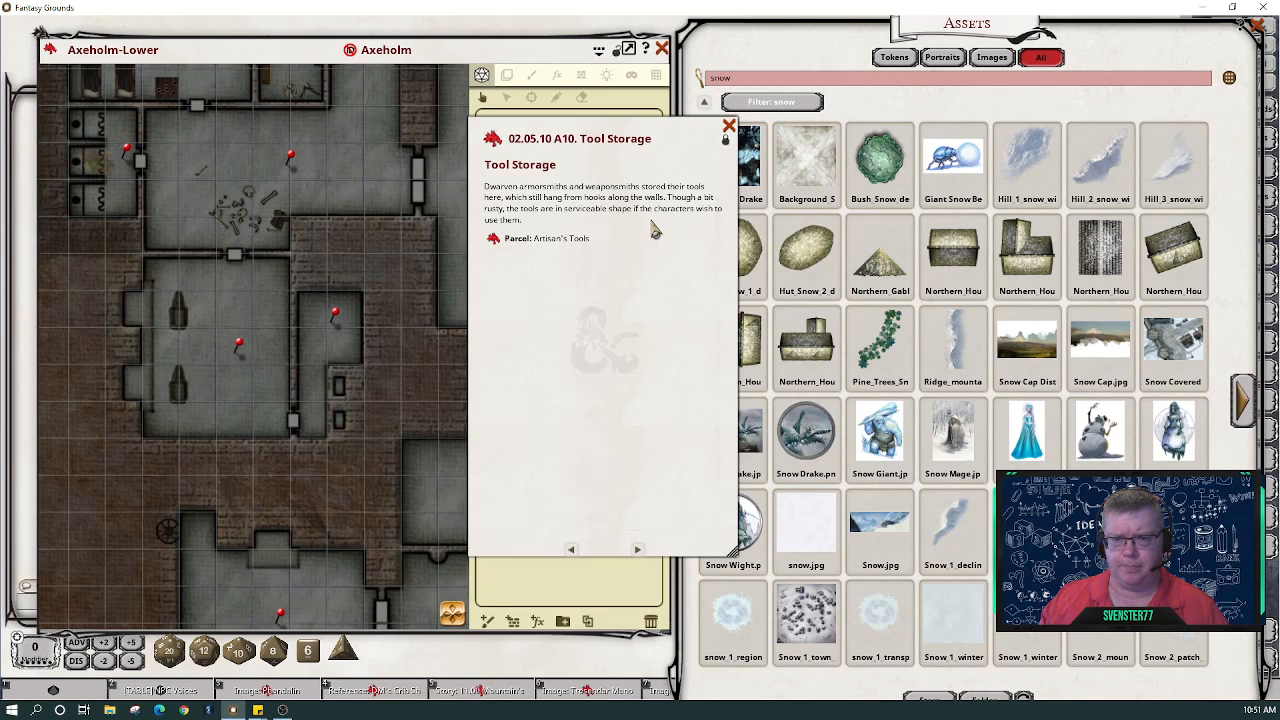
- View and close the Artisan's Tools parcel, then start deleting 'snow' from the Assets search
{"action": "left_click", "coordinate": [491, 240]}
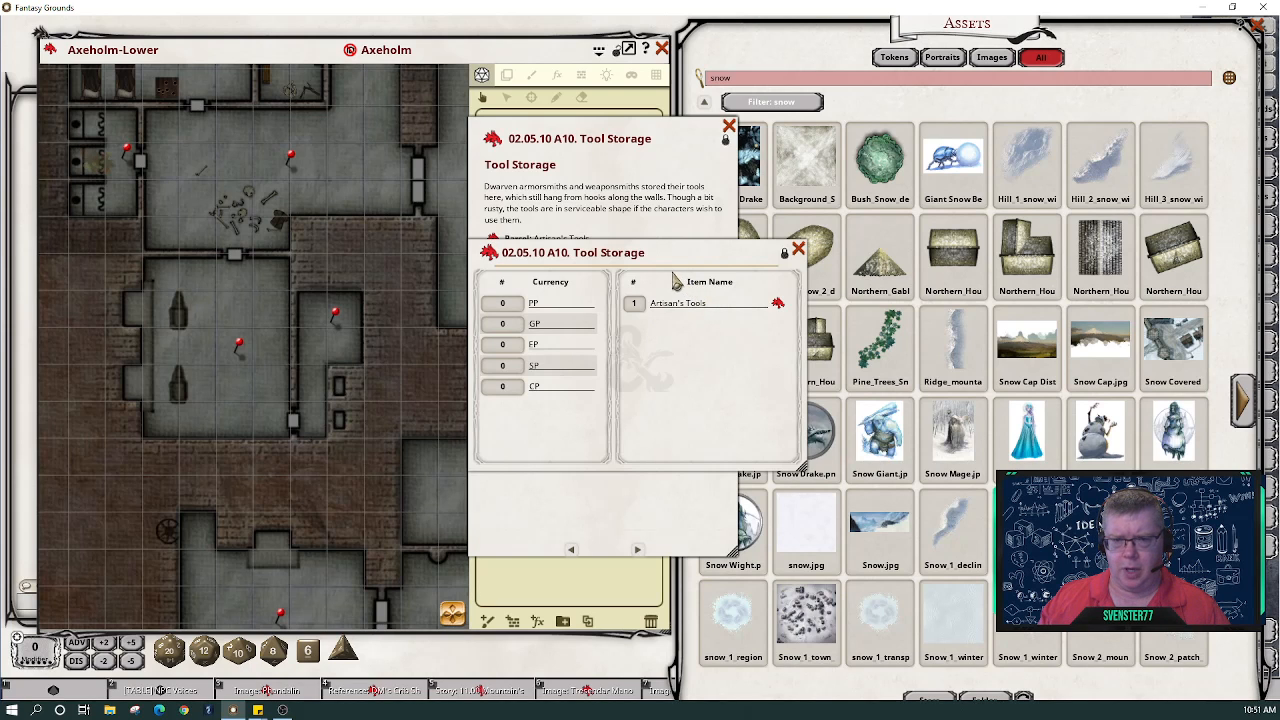
{"action": "left_click_drag", "start_coordinate": [667, 255], "coordinate": [594, 279]}
{"action": "left_click", "coordinate": [727, 276]}
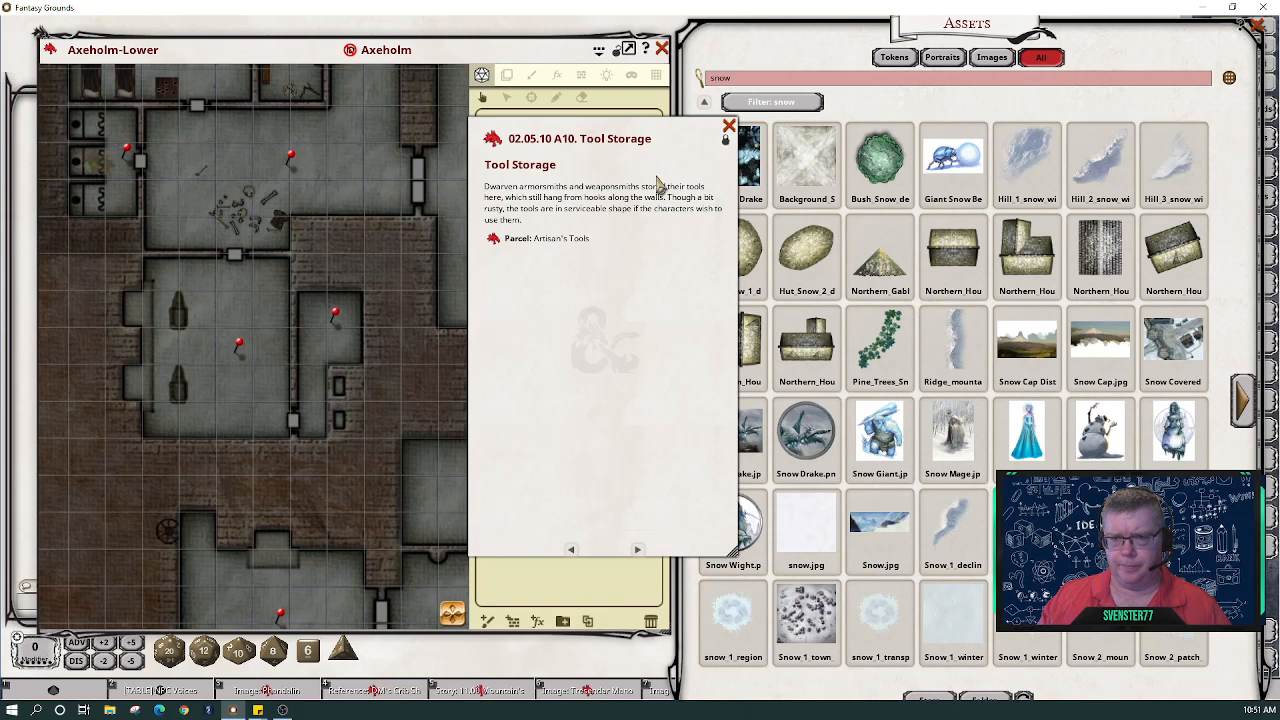
{"action": "left_click", "coordinate": [833, 79]}
{"action": "key", "text": "BackSpace"}
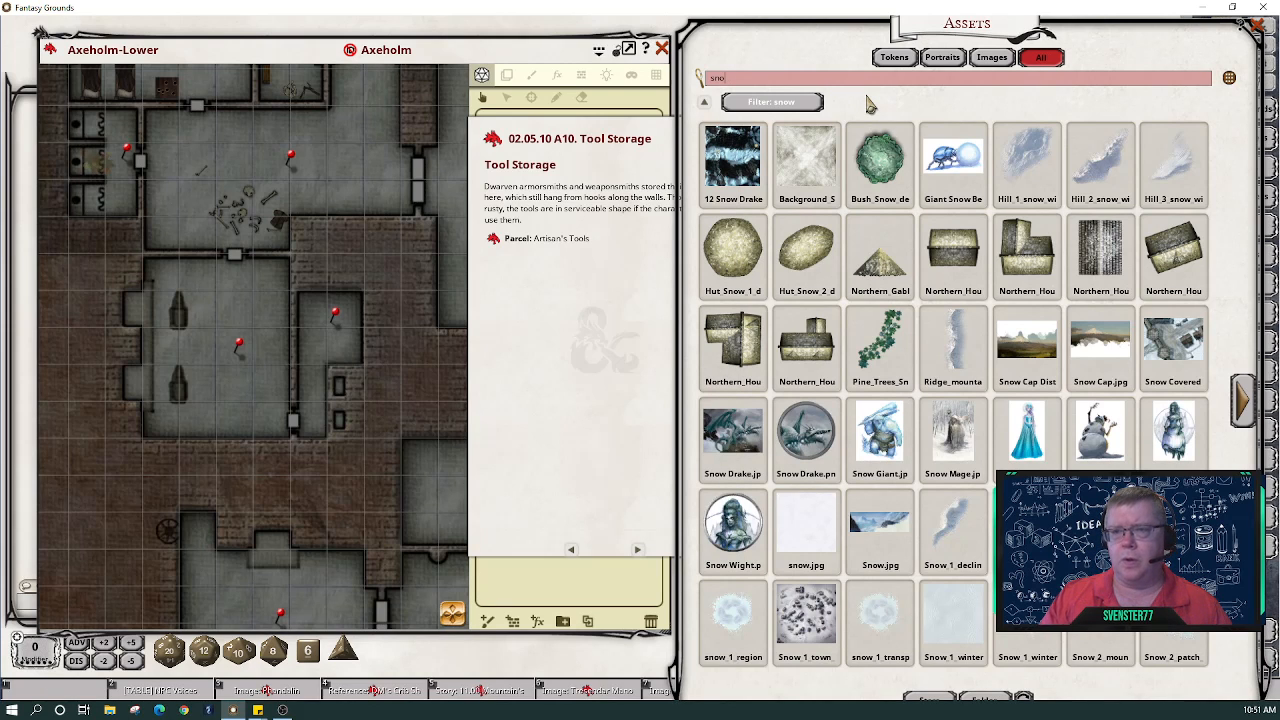
- Clear the asset search and page through the module index to the FG map pack bundles
{"action": "key", "text": "BackSpace"}
{"action": "key", "text": "BackSpace"}
{"action": "key", "text": "BackSpace"}
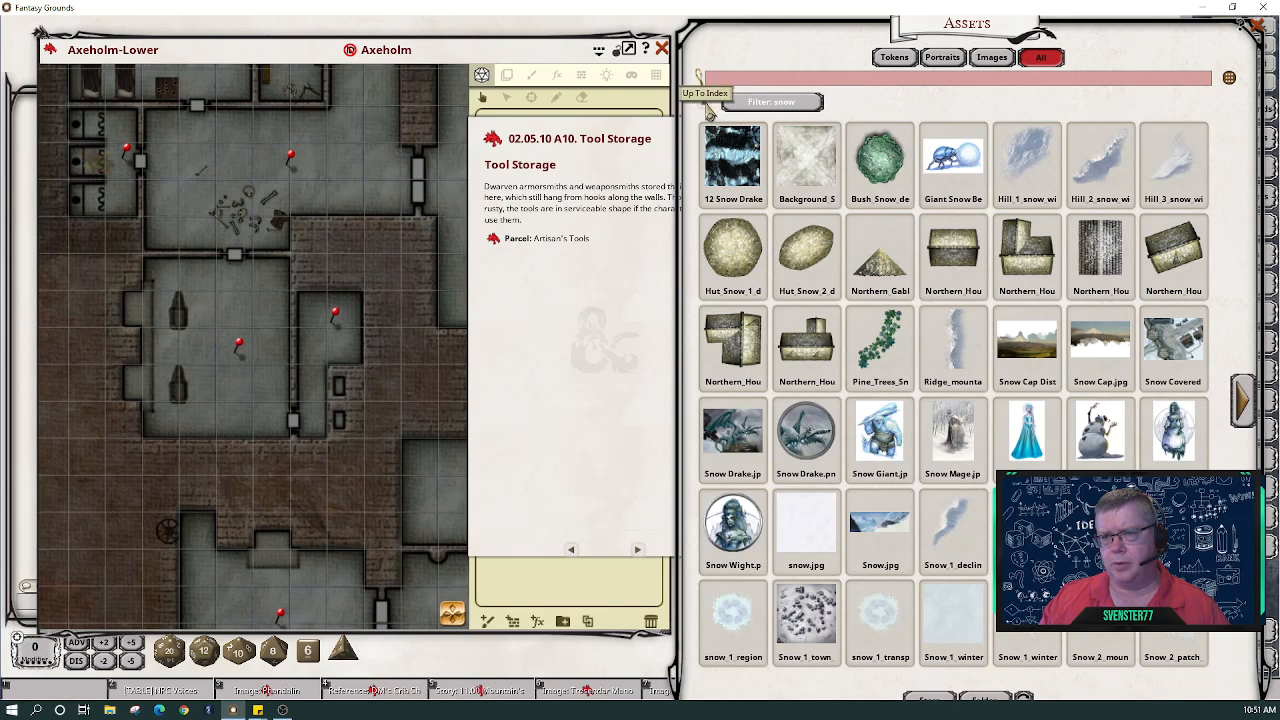
{"action": "left_click", "coordinate": [705, 103]}
{"action": "scroll", "coordinate": [958, 147], "scroll_direction": "down", "scroll_amount": 1}
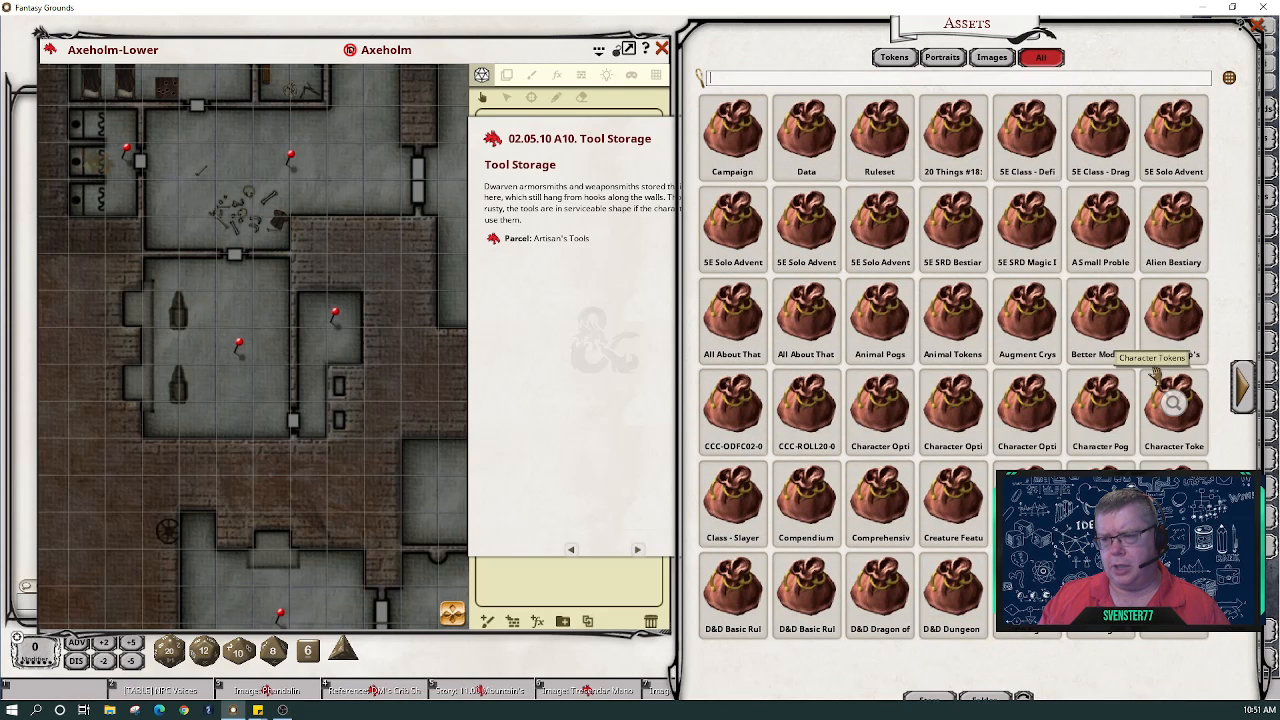
{"action": "left_click", "coordinate": [1244, 396]}
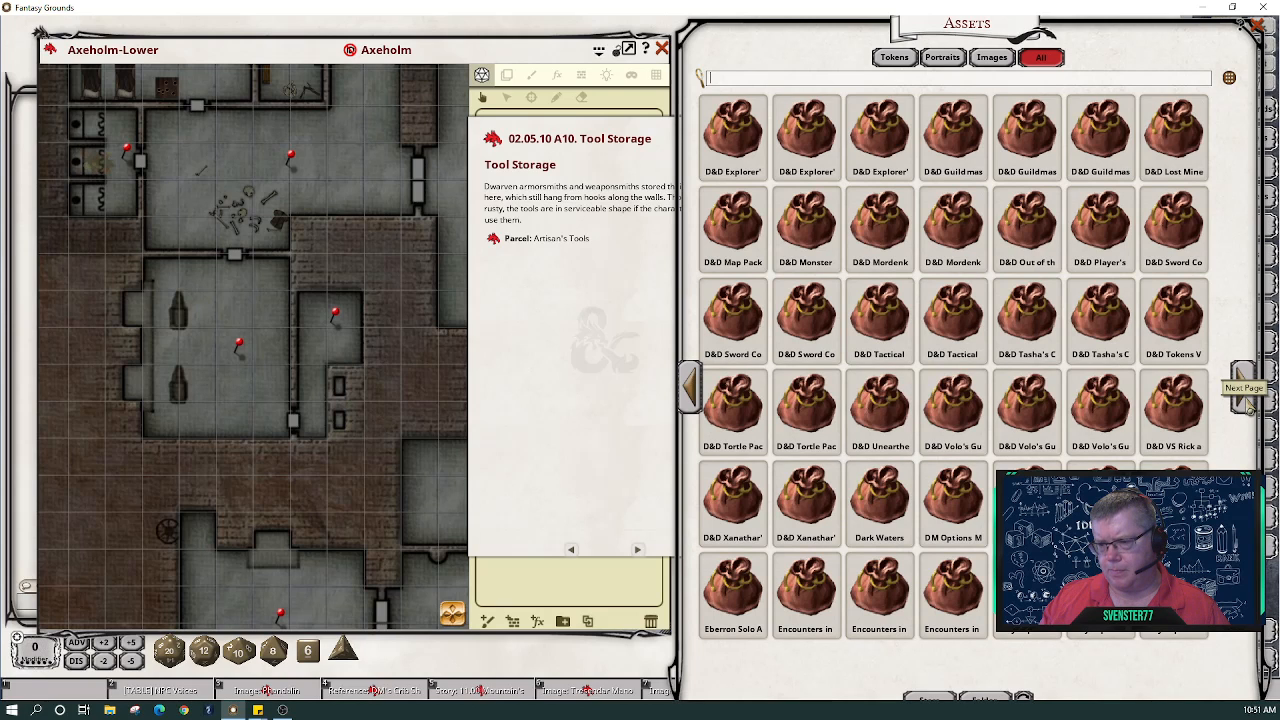
{"action": "left_click", "coordinate": [1244, 396]}
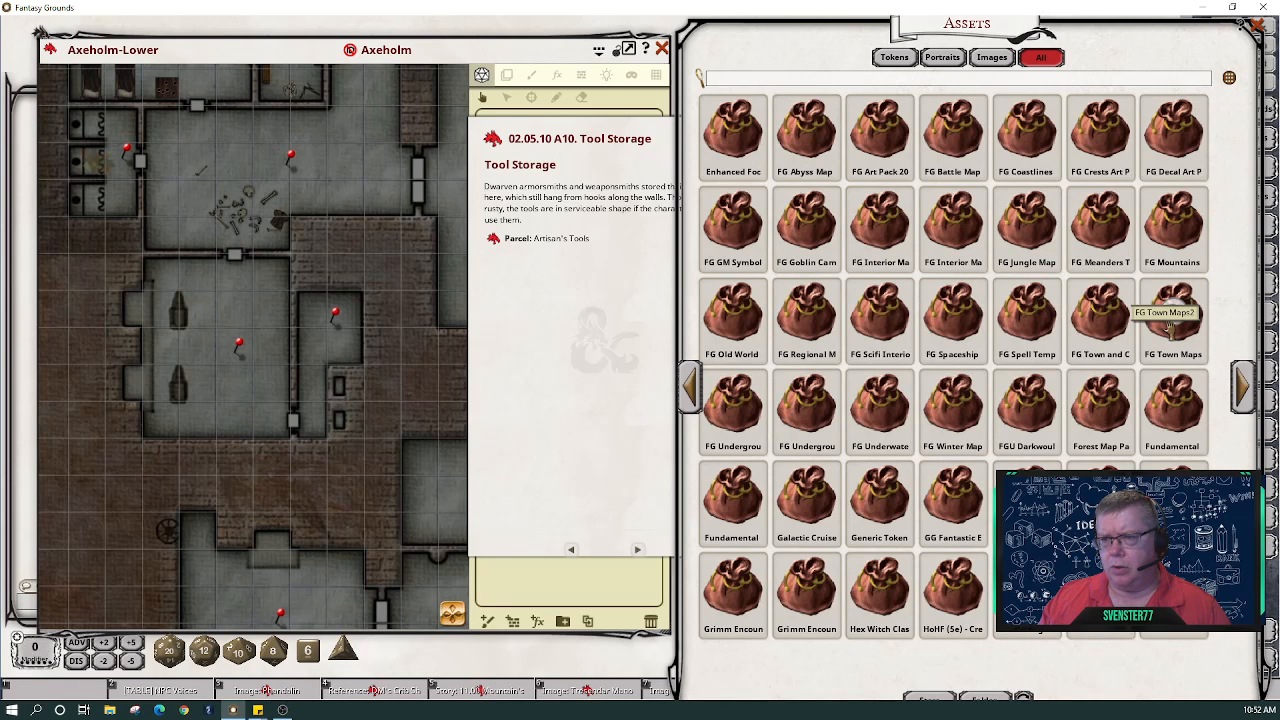
{"action": "left_click", "coordinate": [1246, 390]}
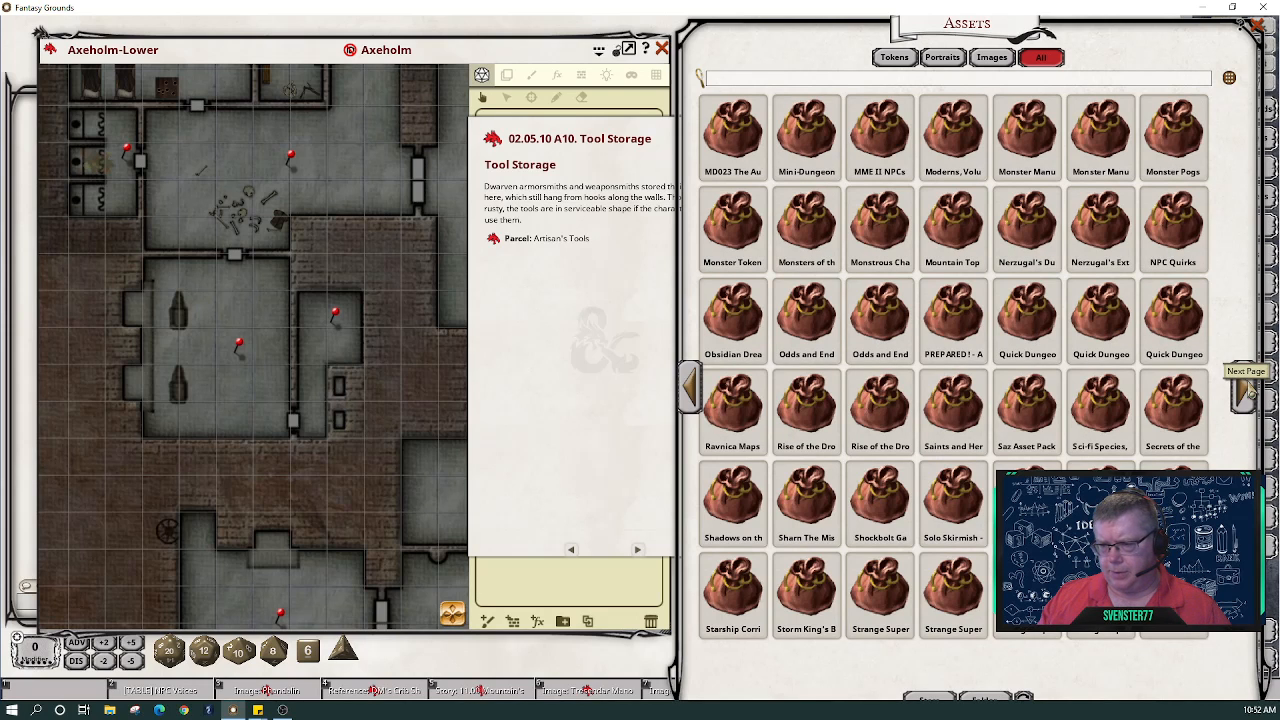
{"action": "left_click", "coordinate": [1246, 390]}
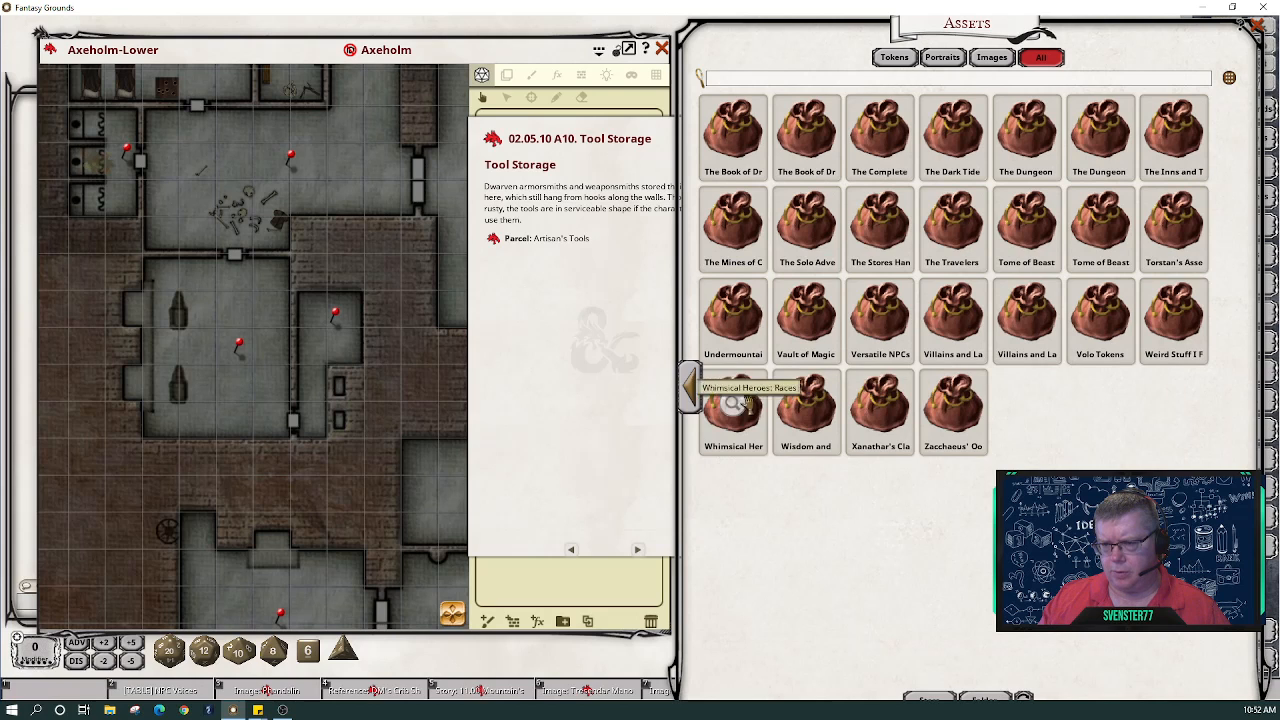
{"action": "left_click", "coordinate": [688, 392]}
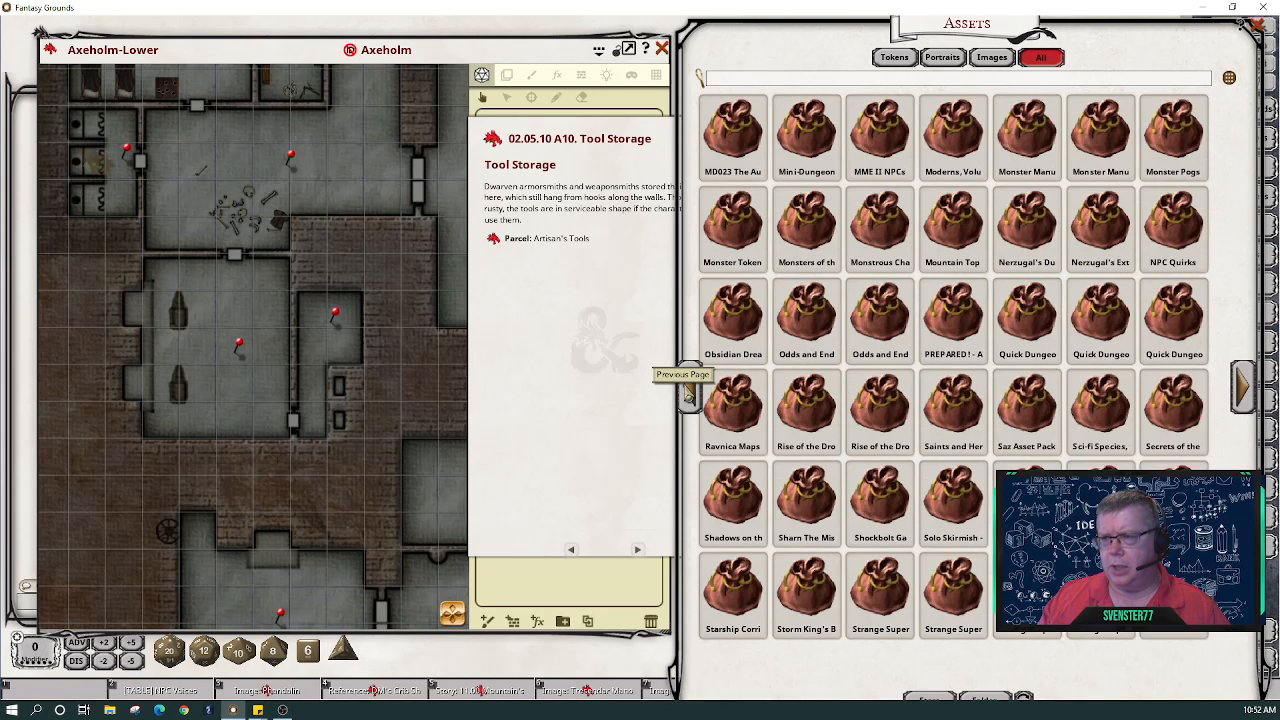
{"action": "left_click", "coordinate": [688, 394]}
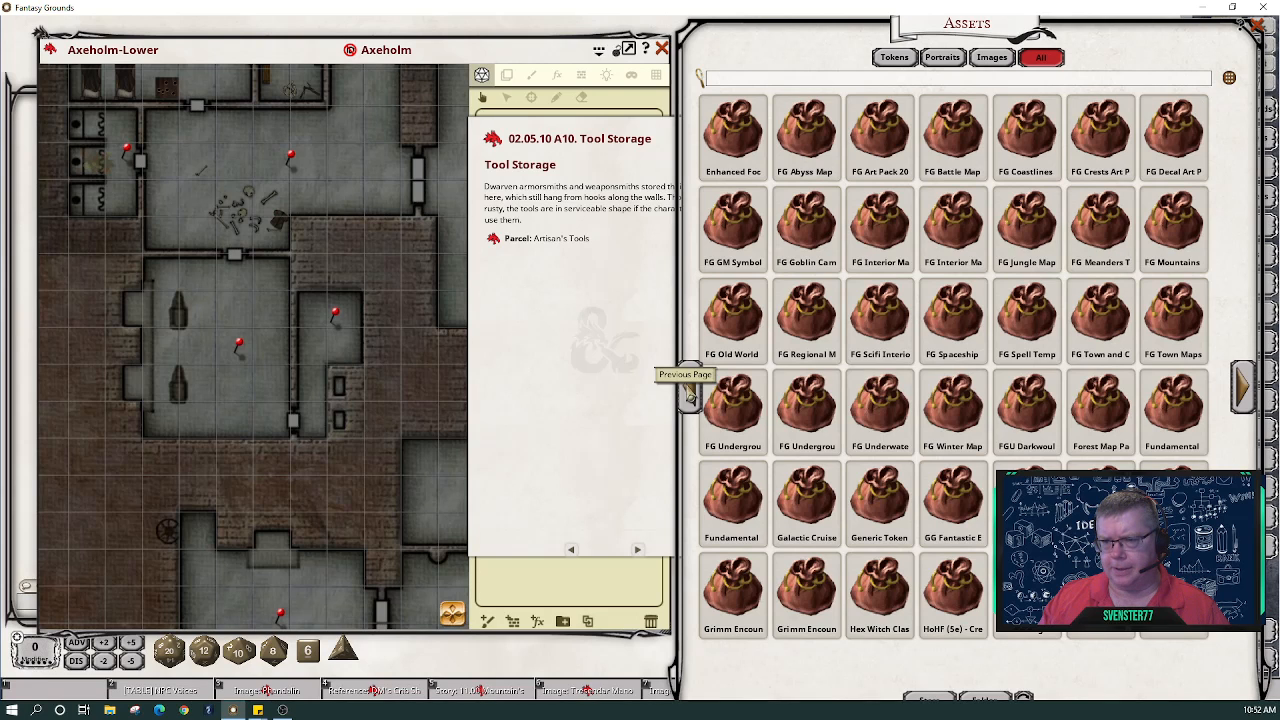
- Browse the FG Goblin Camp and FG Underground 2 map pack decorations
{"action": "left_click", "coordinate": [818, 230]}
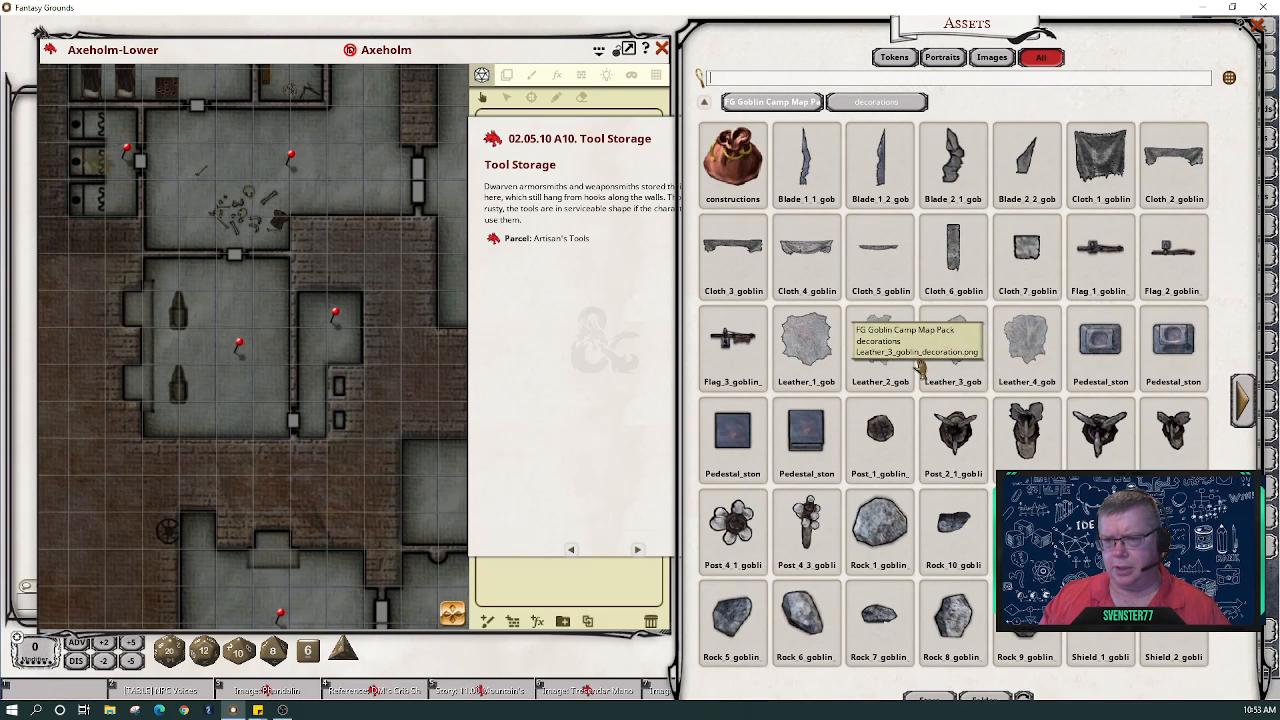
{"action": "left_click", "coordinate": [1248, 402]}
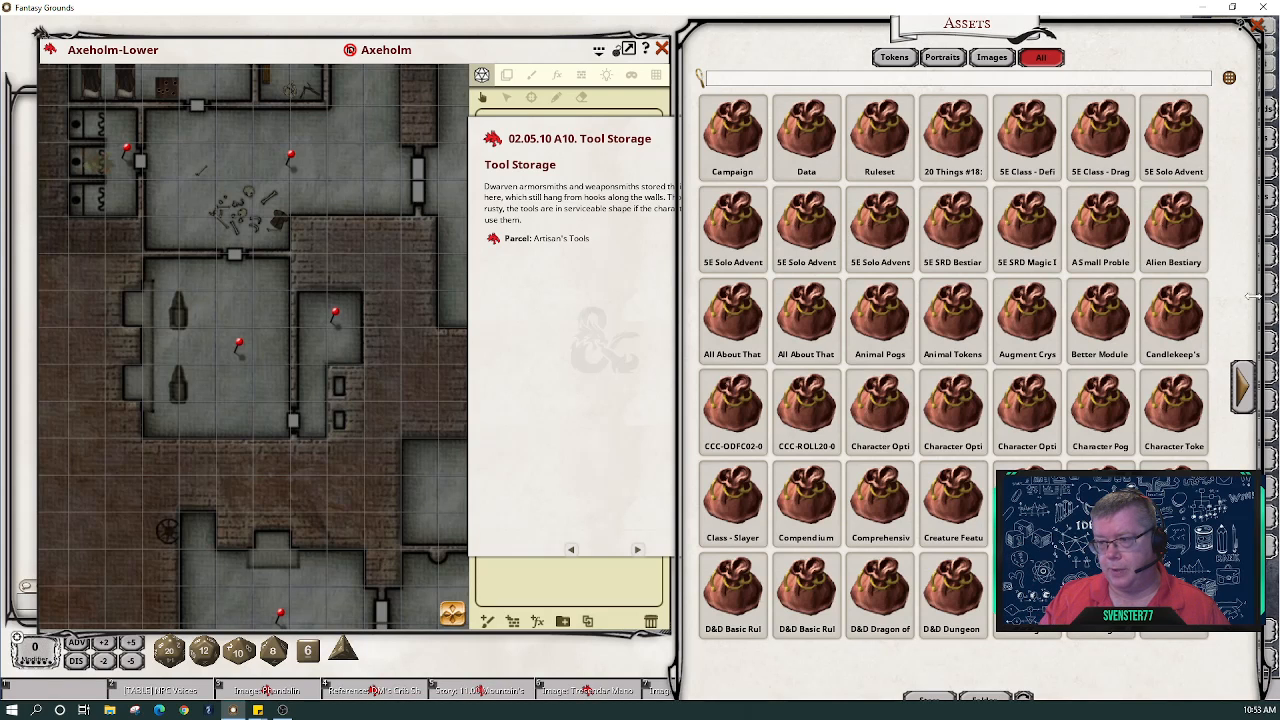
{"action": "left_click", "coordinate": [1243, 393]}
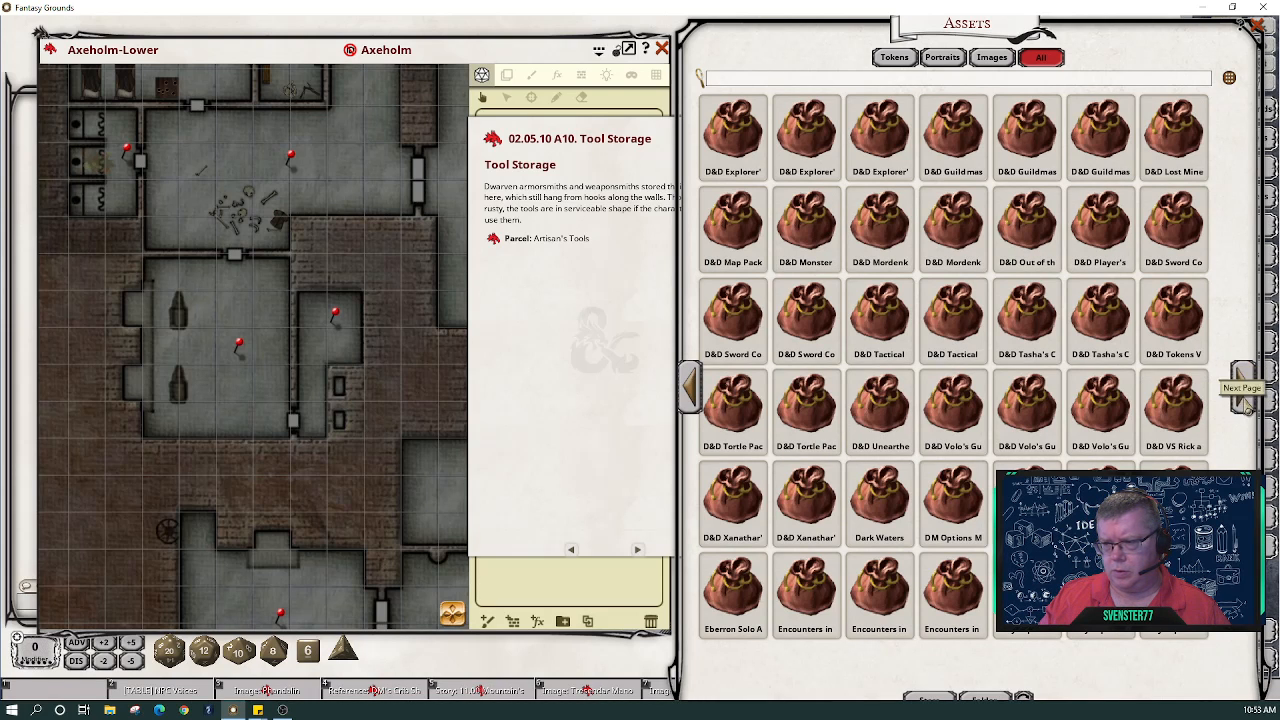
{"action": "left_click", "coordinate": [1246, 409]}
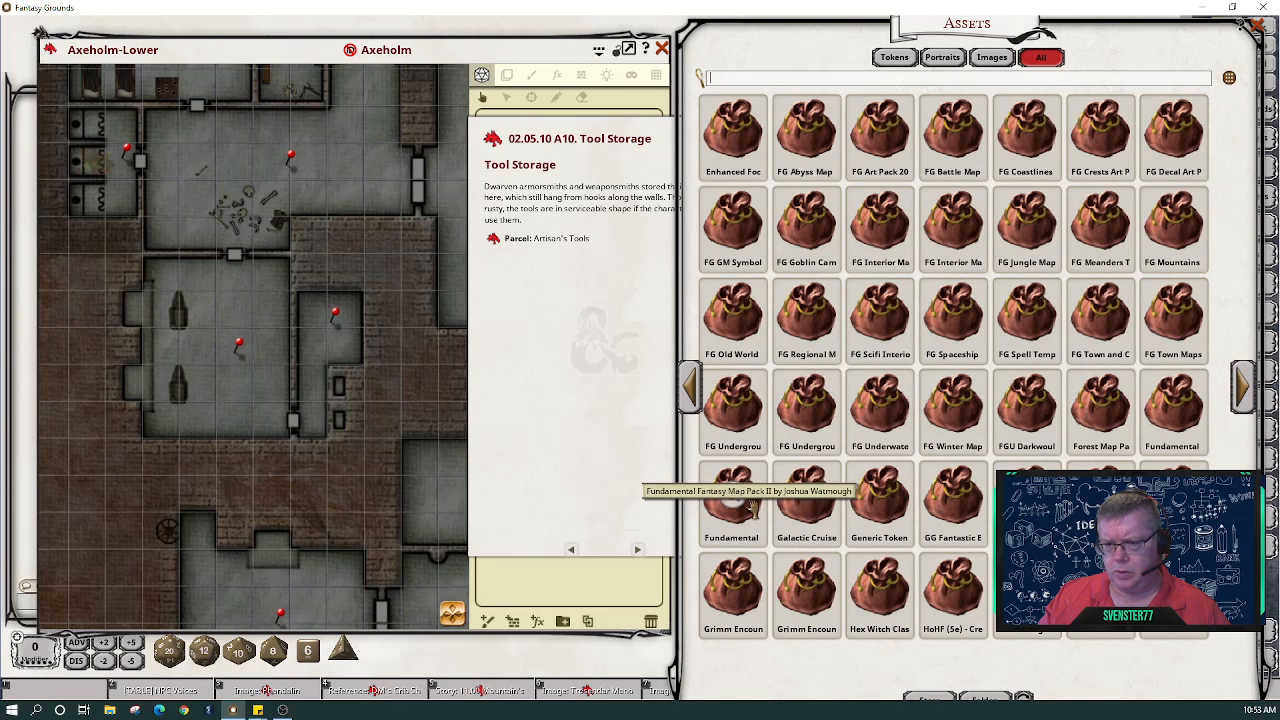
{"action": "left_click", "coordinate": [735, 430]}
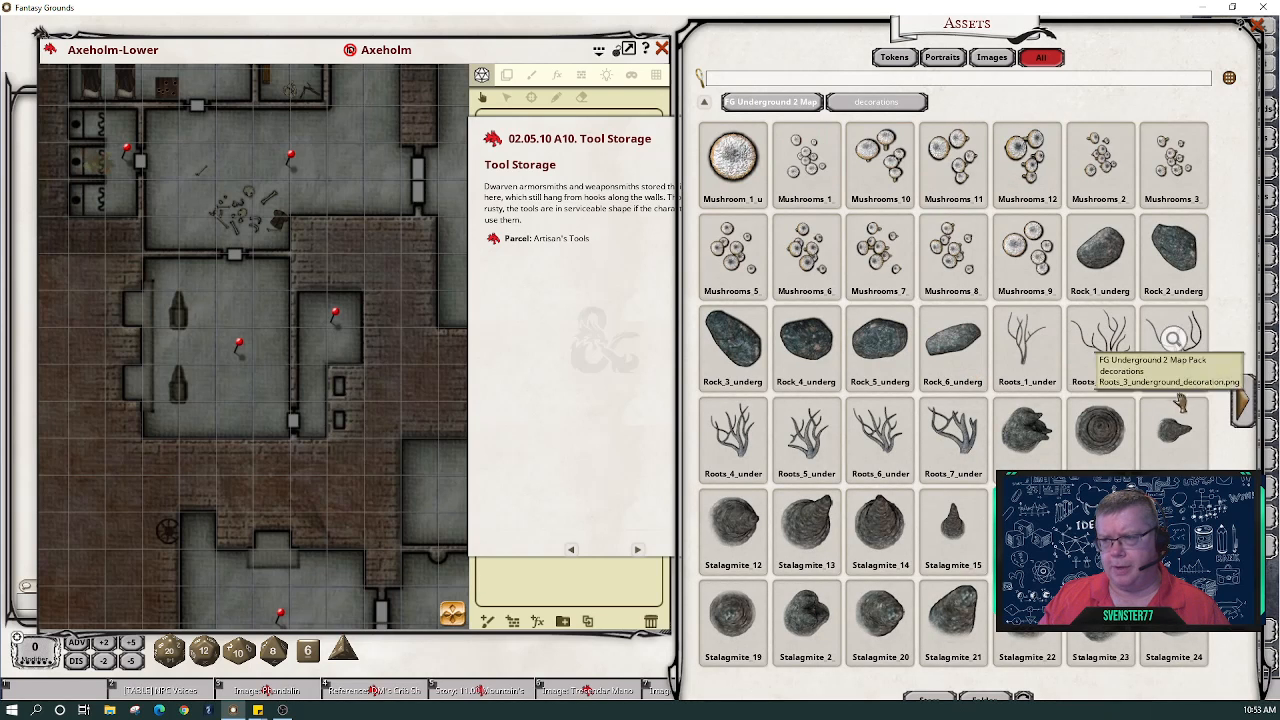
{"action": "left_click", "coordinate": [1250, 412]}
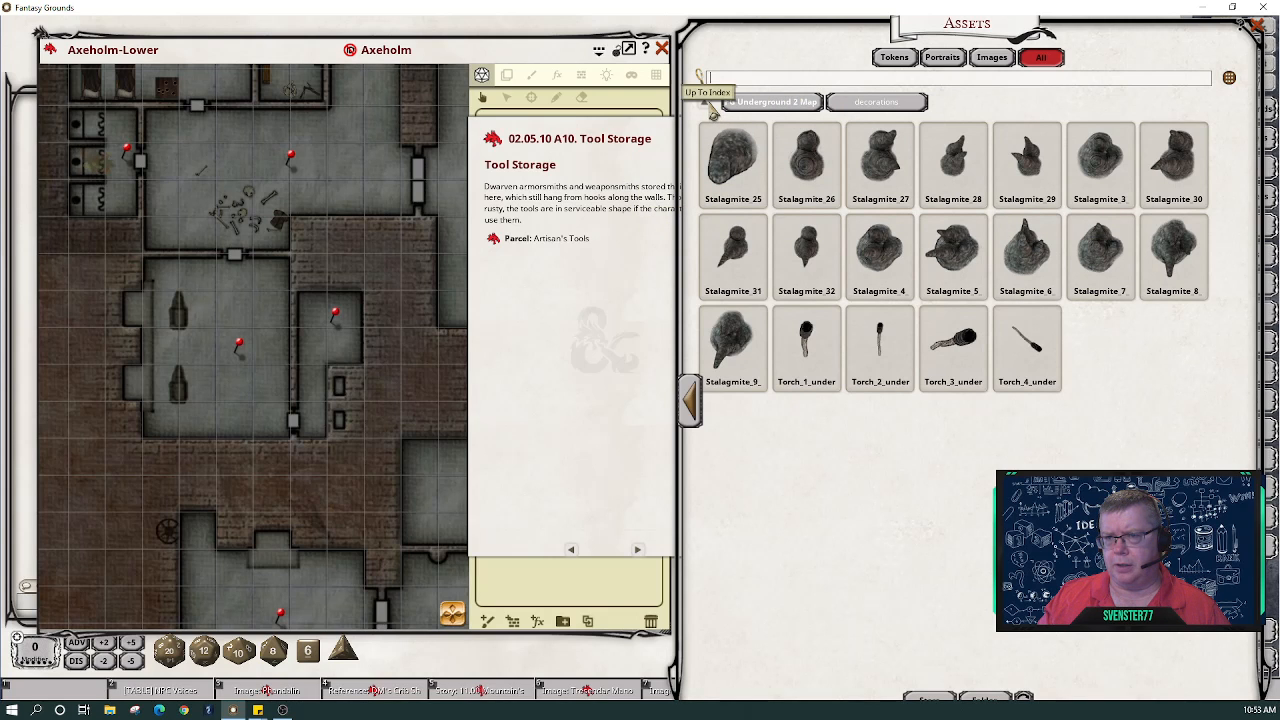
- Browse the FG Underground Map Pack assets, then return to the top-level pack index
{"action": "left_click", "coordinate": [713, 108]}
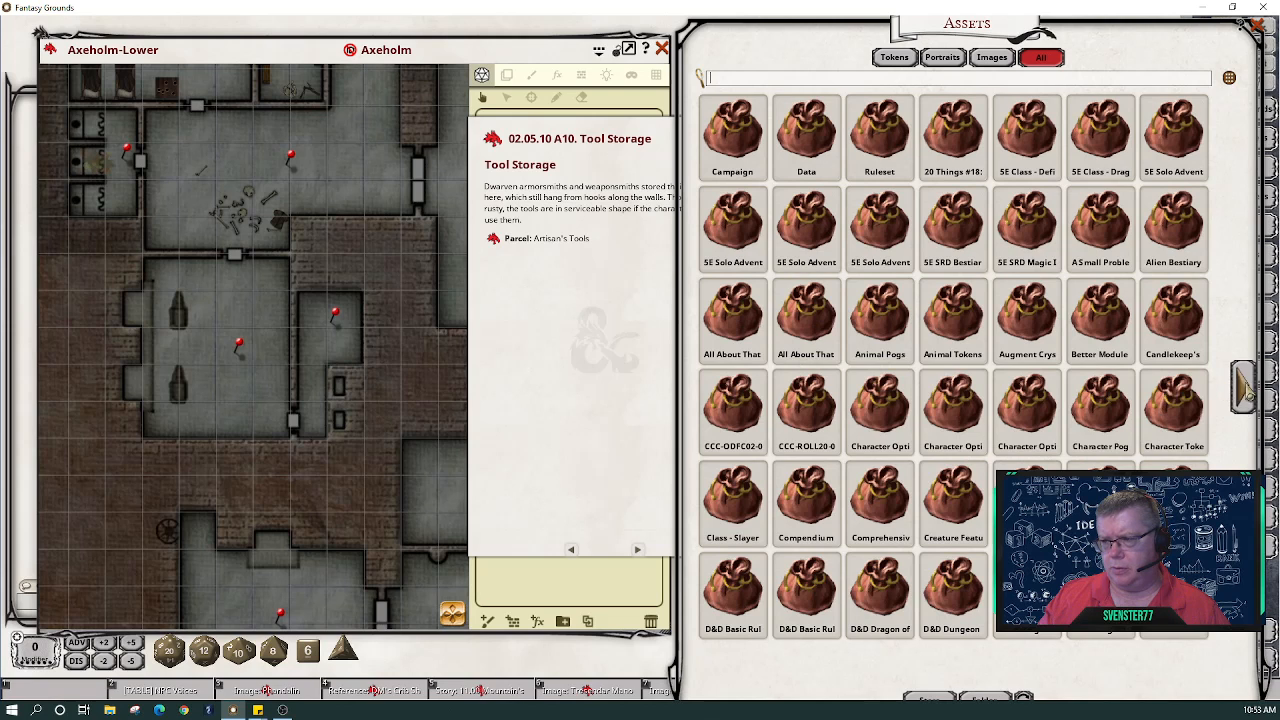
{"action": "left_click", "coordinate": [1247, 393]}
{"action": "left_click", "coordinate": [1247, 393]}
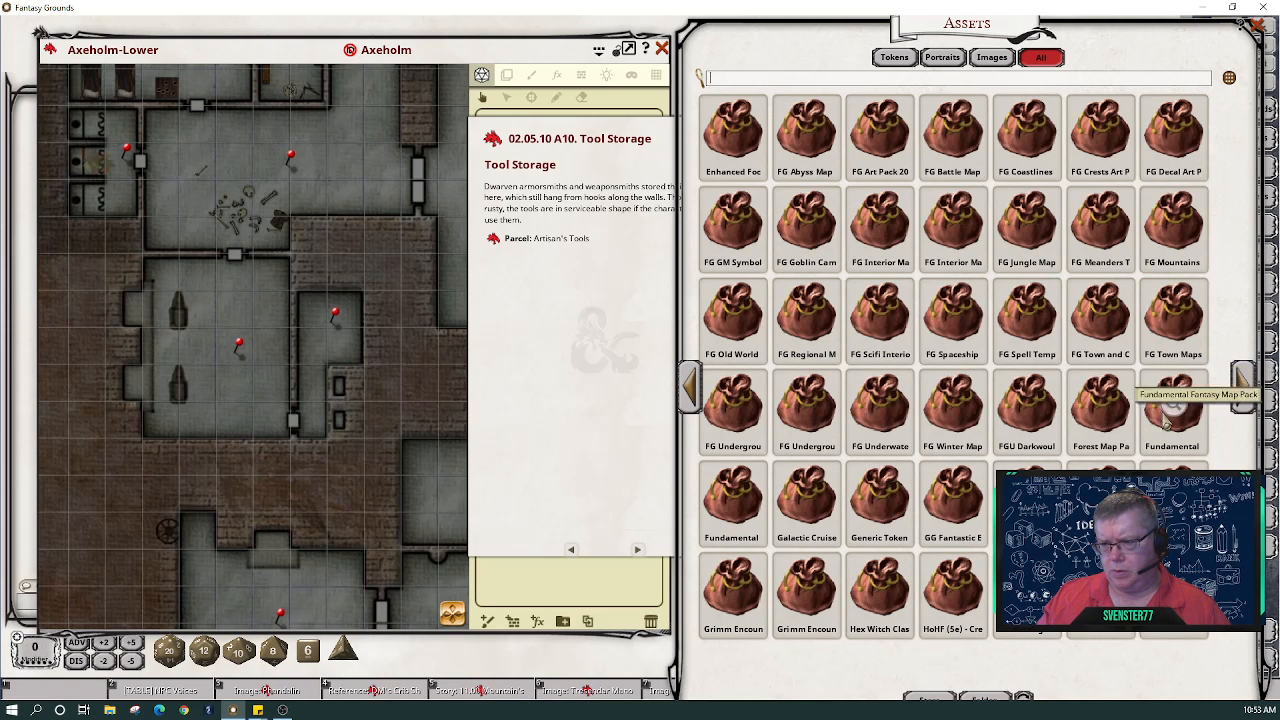
{"action": "left_click", "coordinate": [800, 422]}
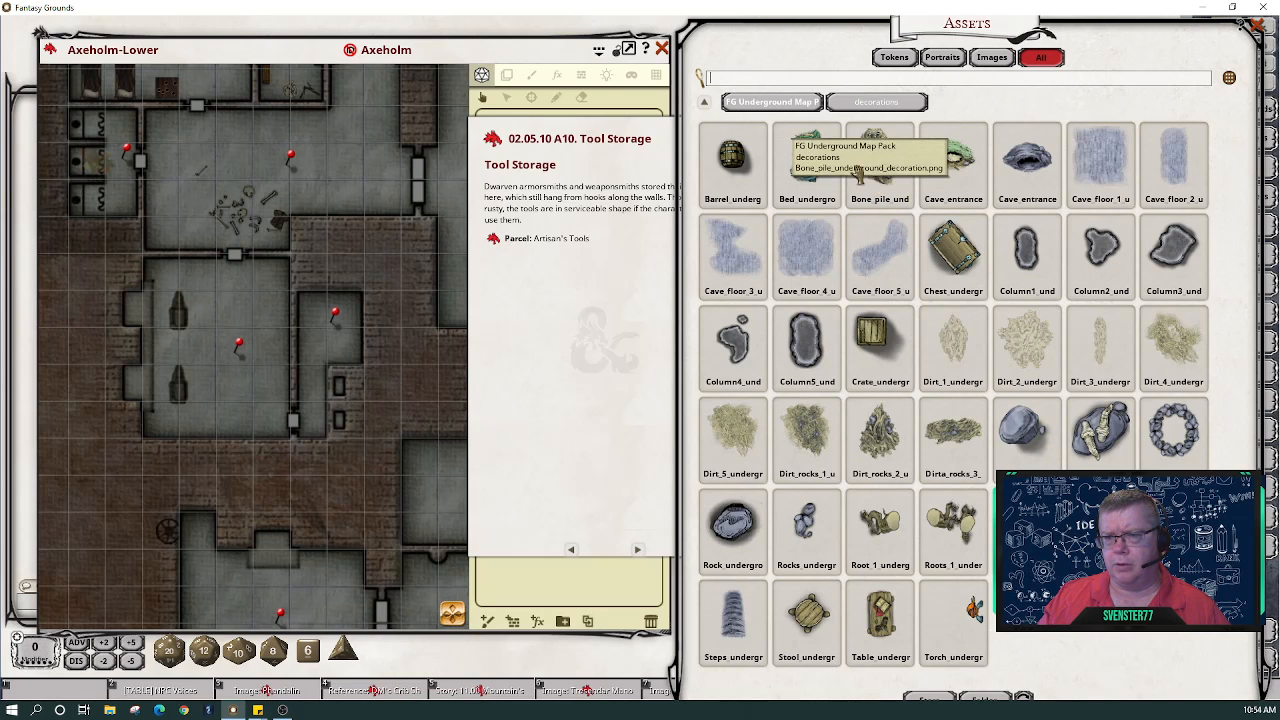
{"action": "left_click", "coordinate": [706, 104]}
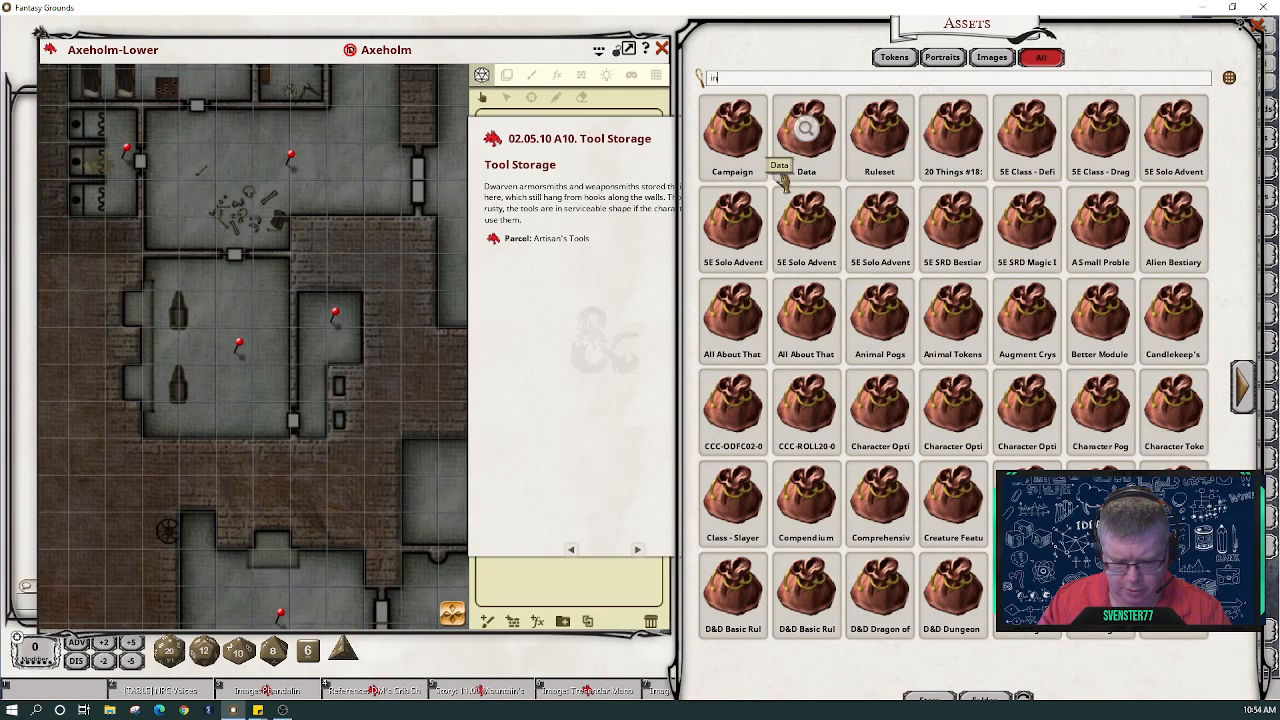
- Filter all assets to 'interior', page to the bellows and beds, and show the map's Layers panel
{"action": "type", "text": "interior"}
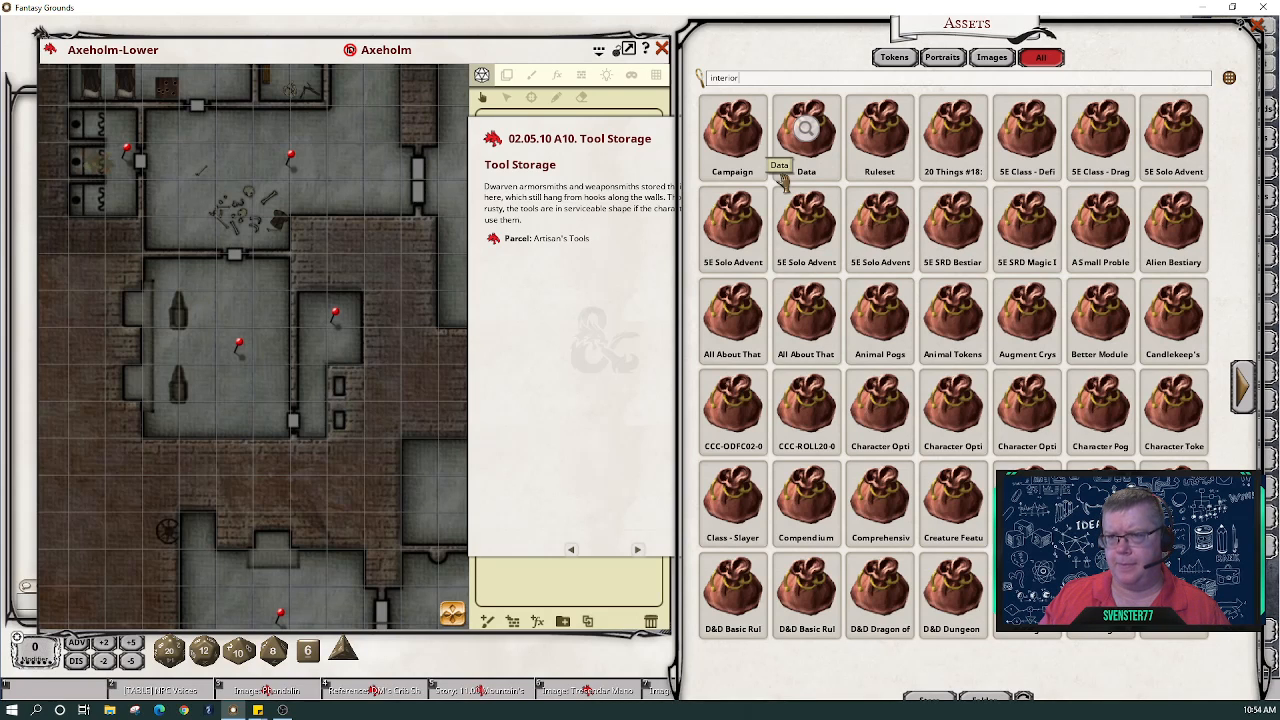
{"action": "left_click", "coordinate": [1038, 58]}
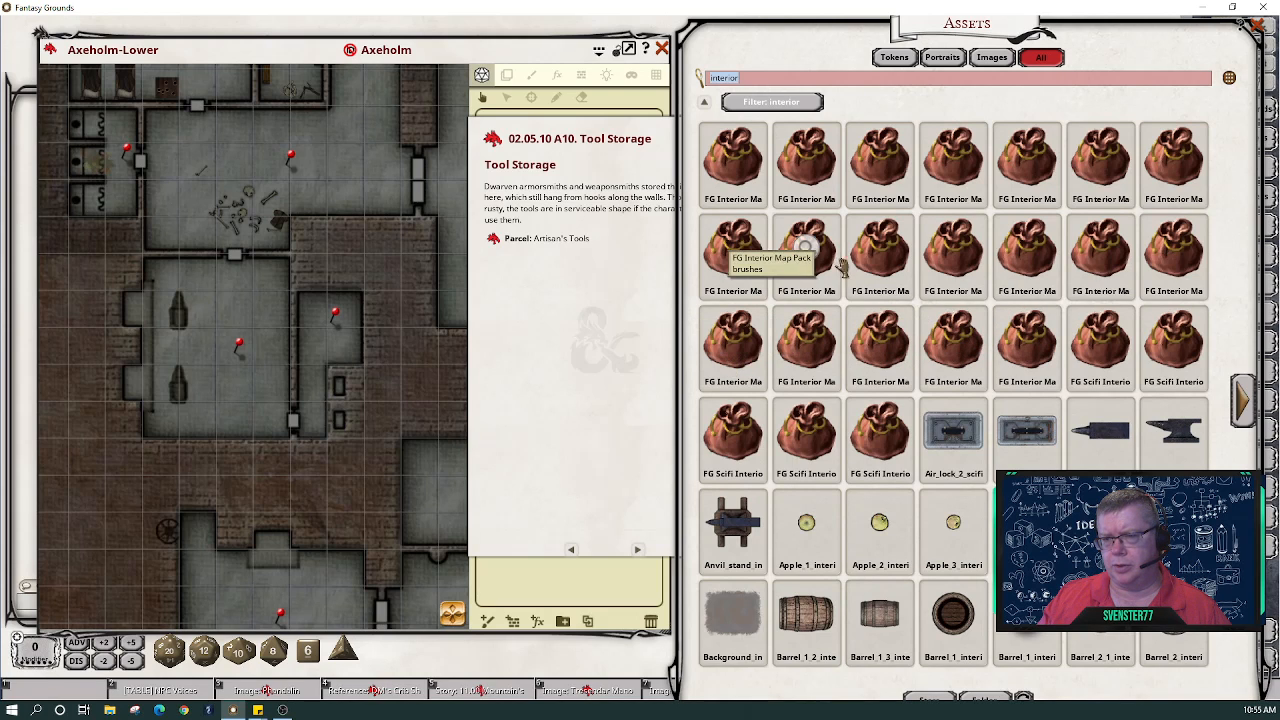
{"action": "left_click", "coordinate": [1245, 403]}
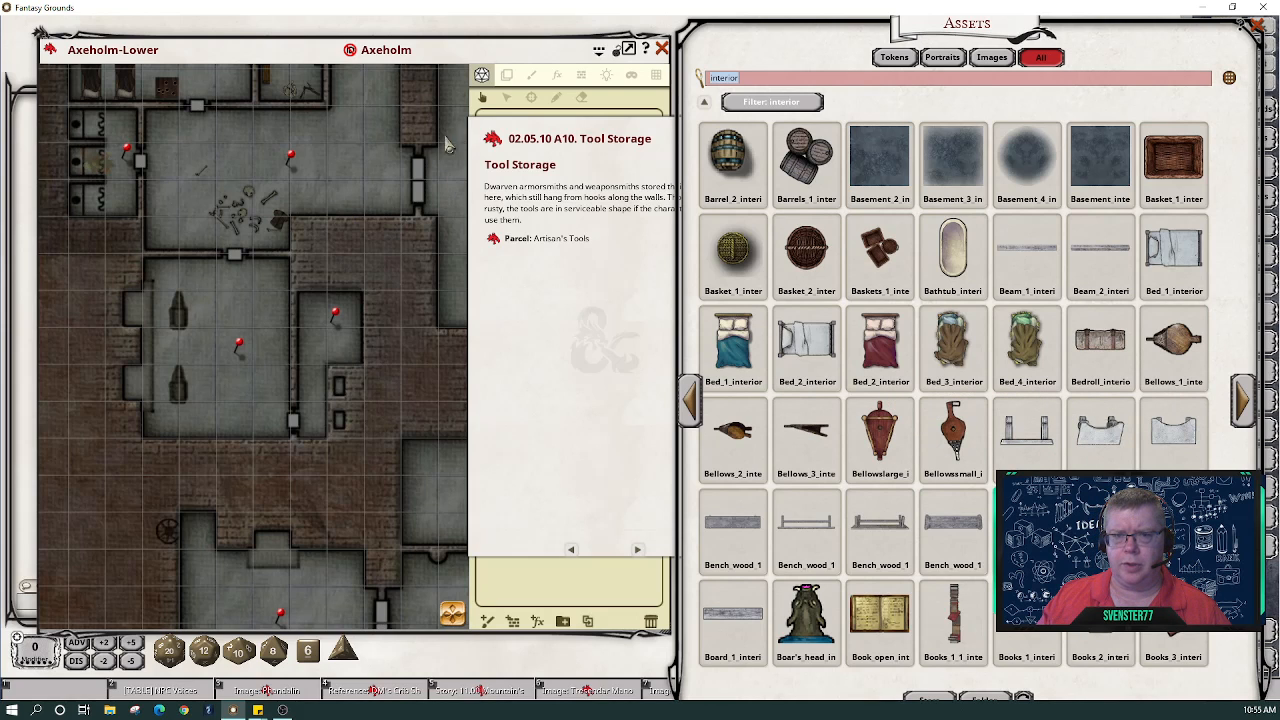
{"action": "left_click", "coordinate": [432, 66]}
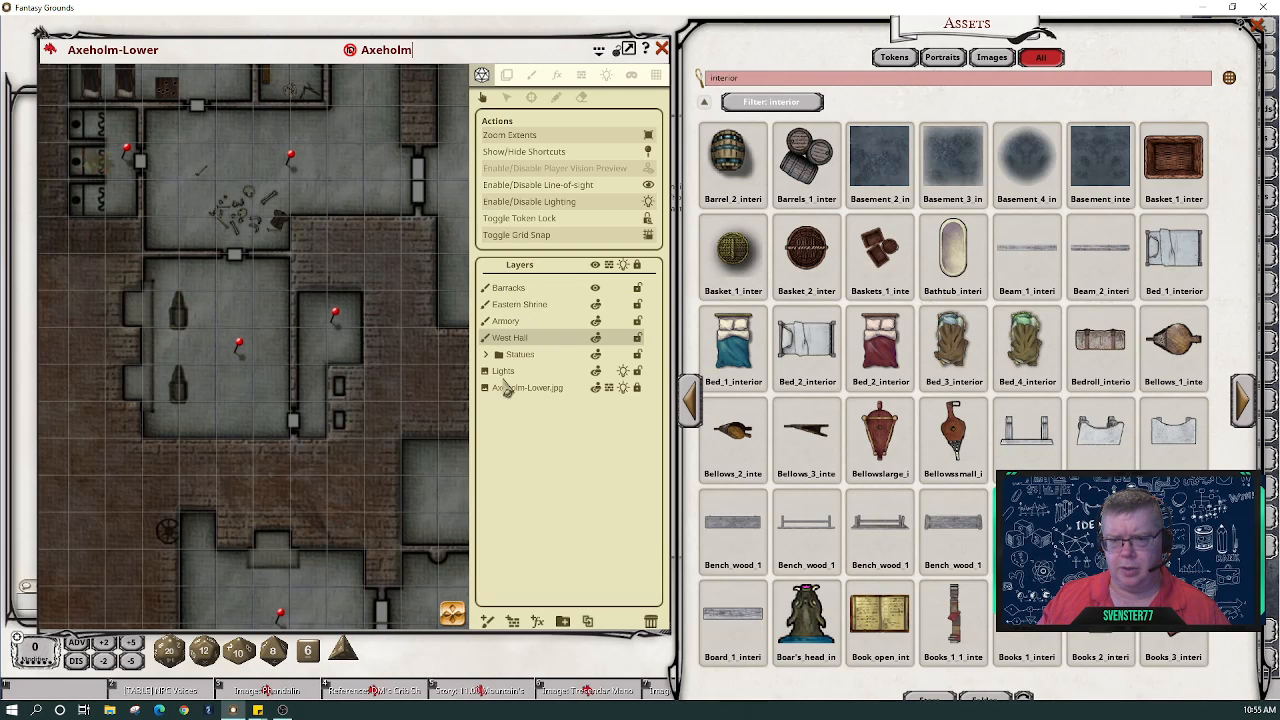
- Add a new paint layer, rename it 'Smithy', and make it the active layer
{"action": "left_click", "coordinate": [487, 630]}
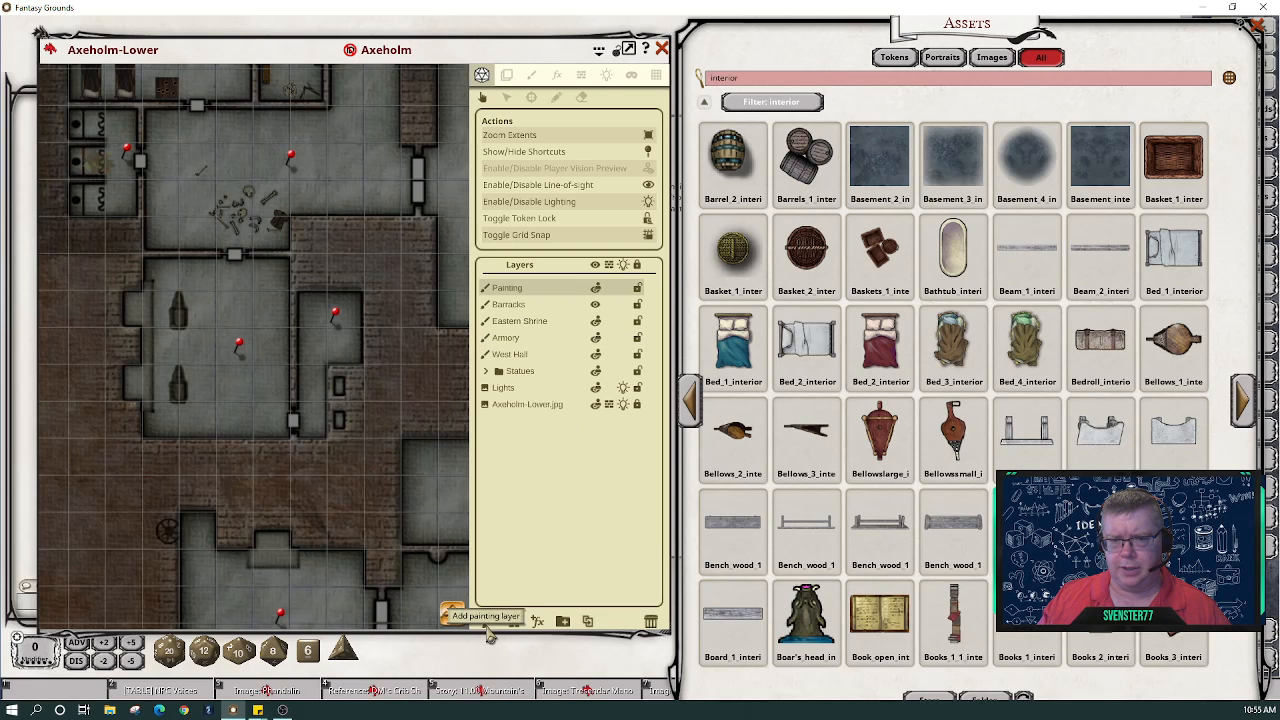
{"action": "double_click", "coordinate": [509, 290]}
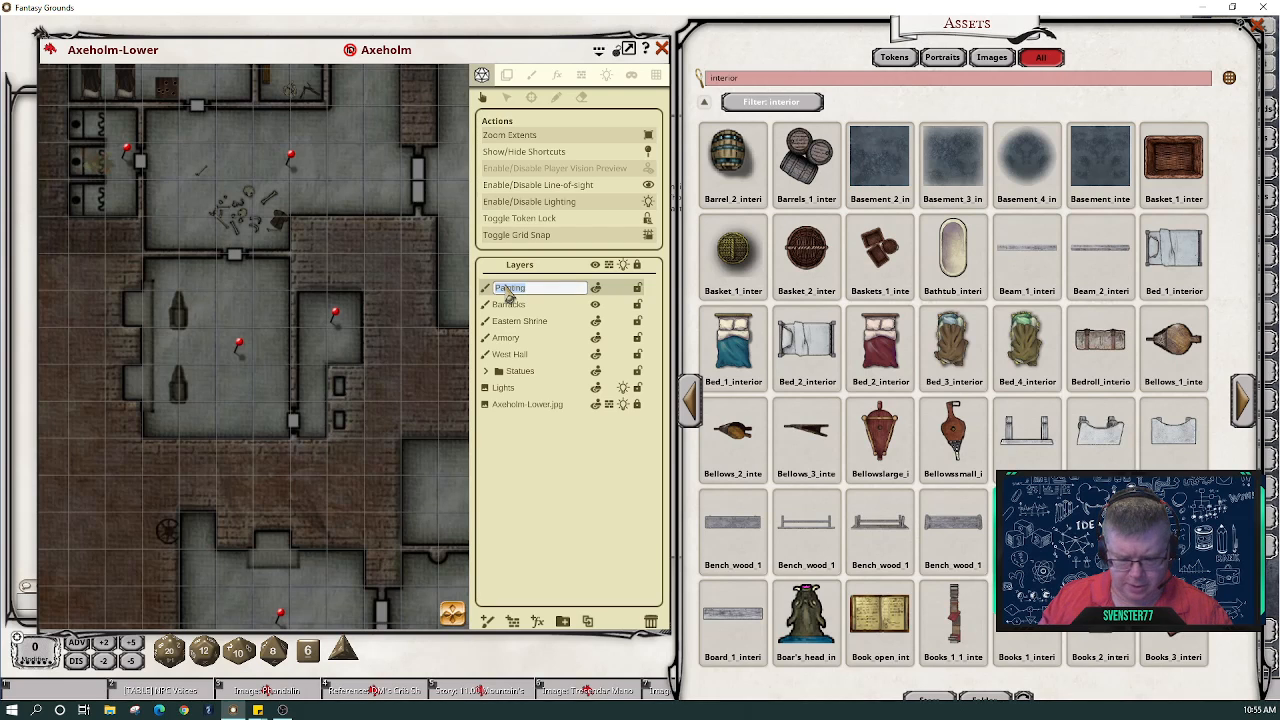
{"action": "type", "text": "Smithy"}
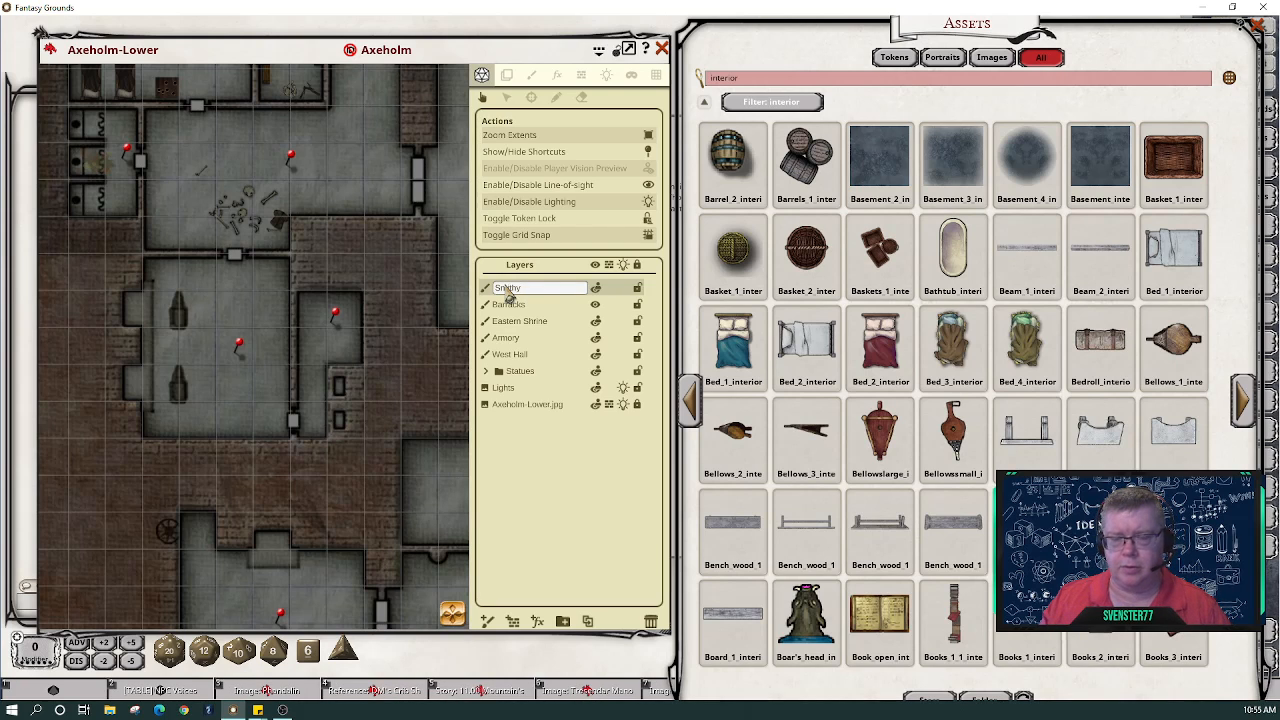
{"action": "left_click", "coordinate": [554, 326]}
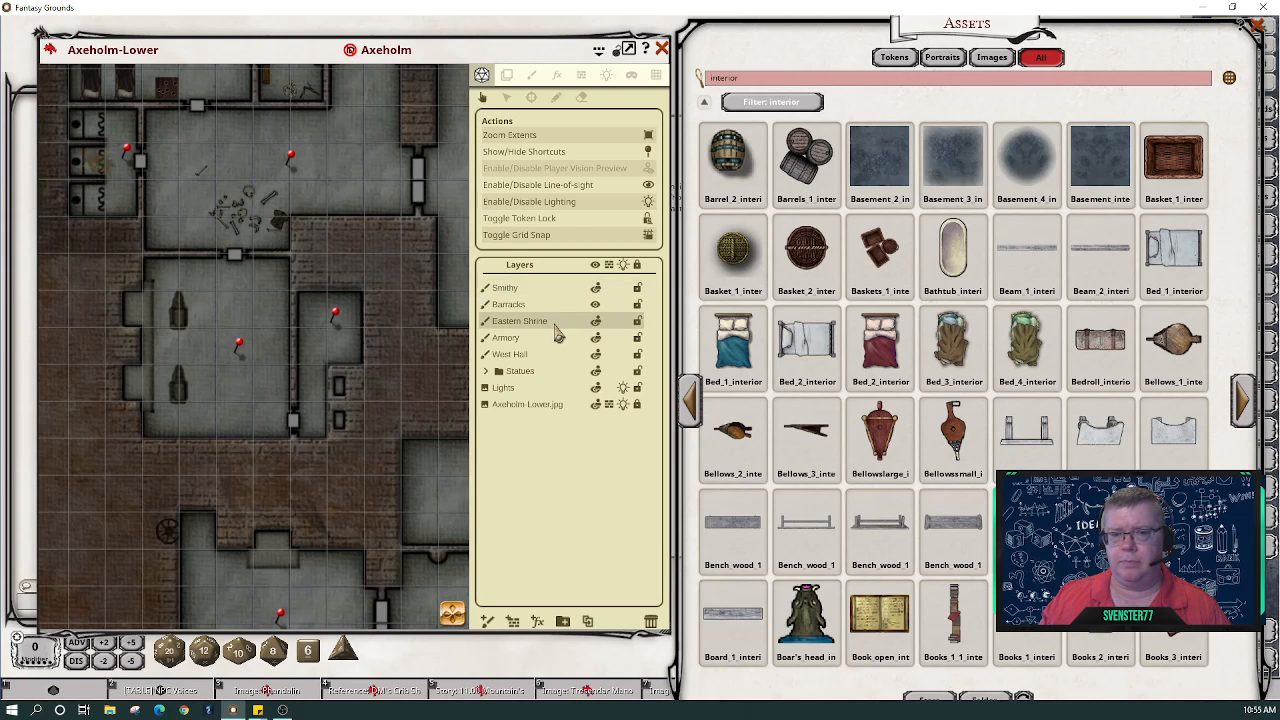
{"action": "left_click", "coordinate": [519, 291]}
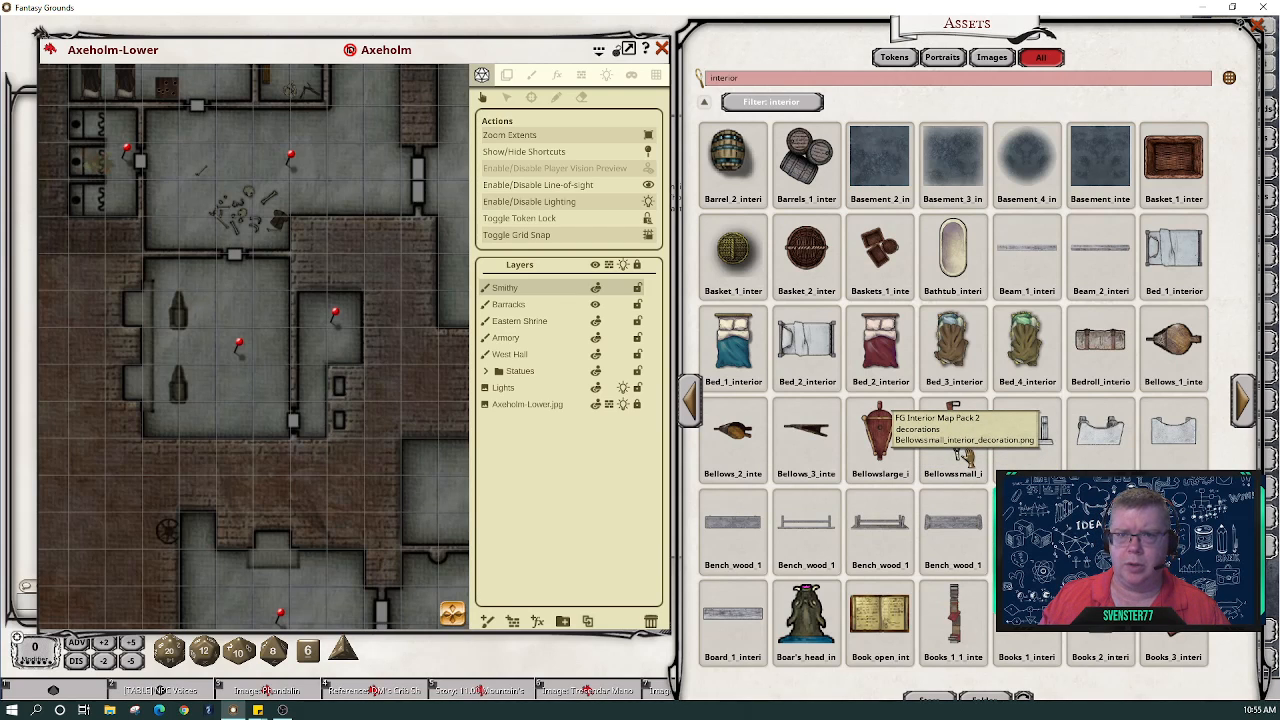
- Stamp the red Bellows asset onto the Smithy layer in the small room beside the statue hall
{"action": "left_click", "coordinate": [533, 80]}
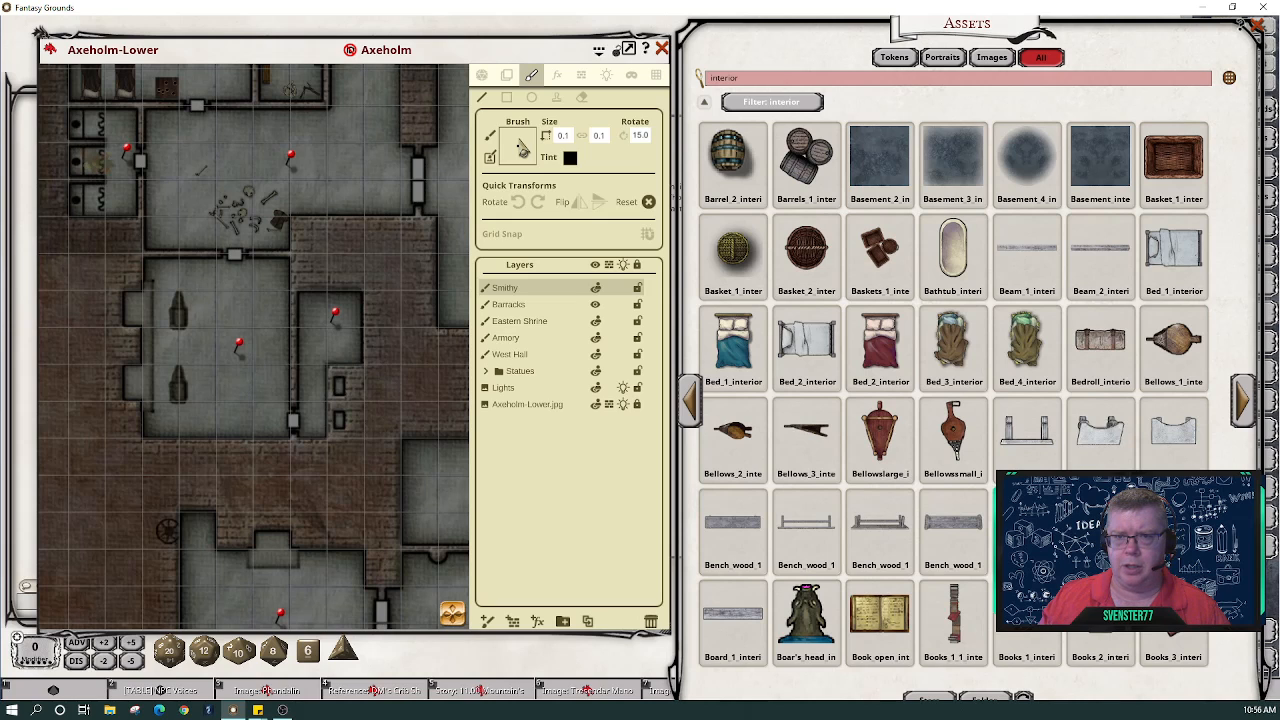
{"action": "left_click", "coordinate": [556, 97]}
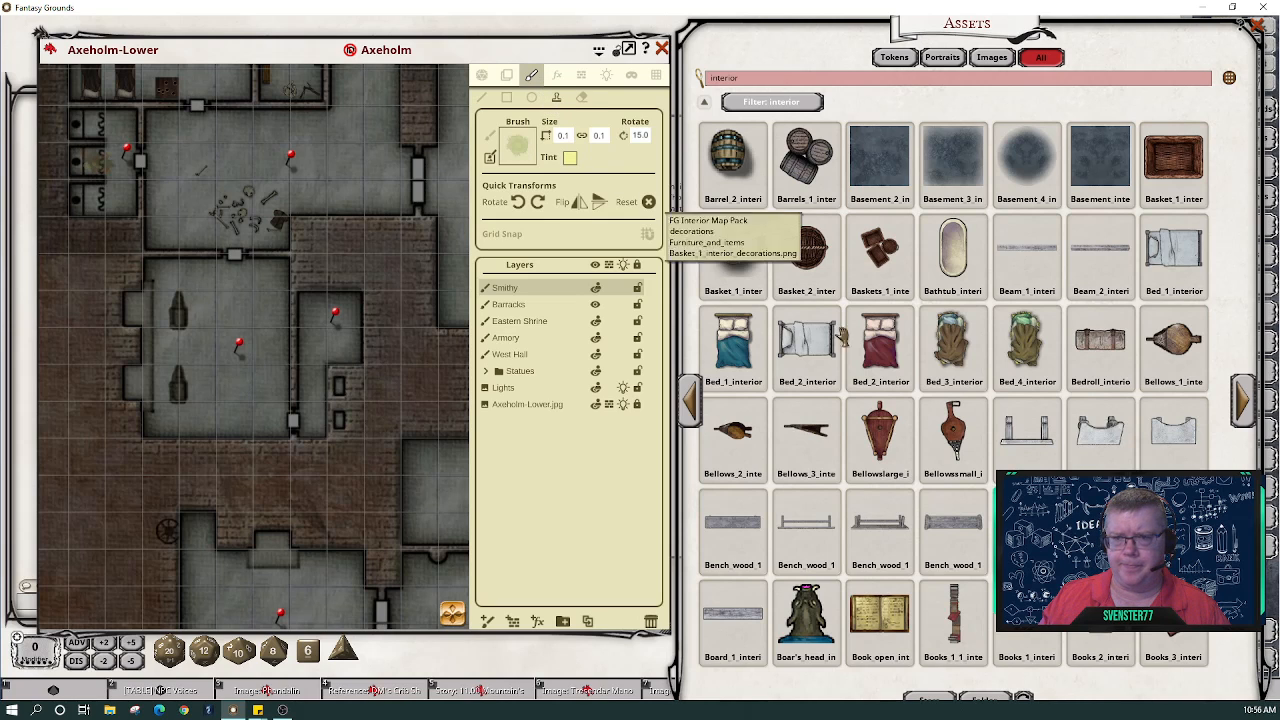
{"action": "left_click", "coordinate": [880, 432]}
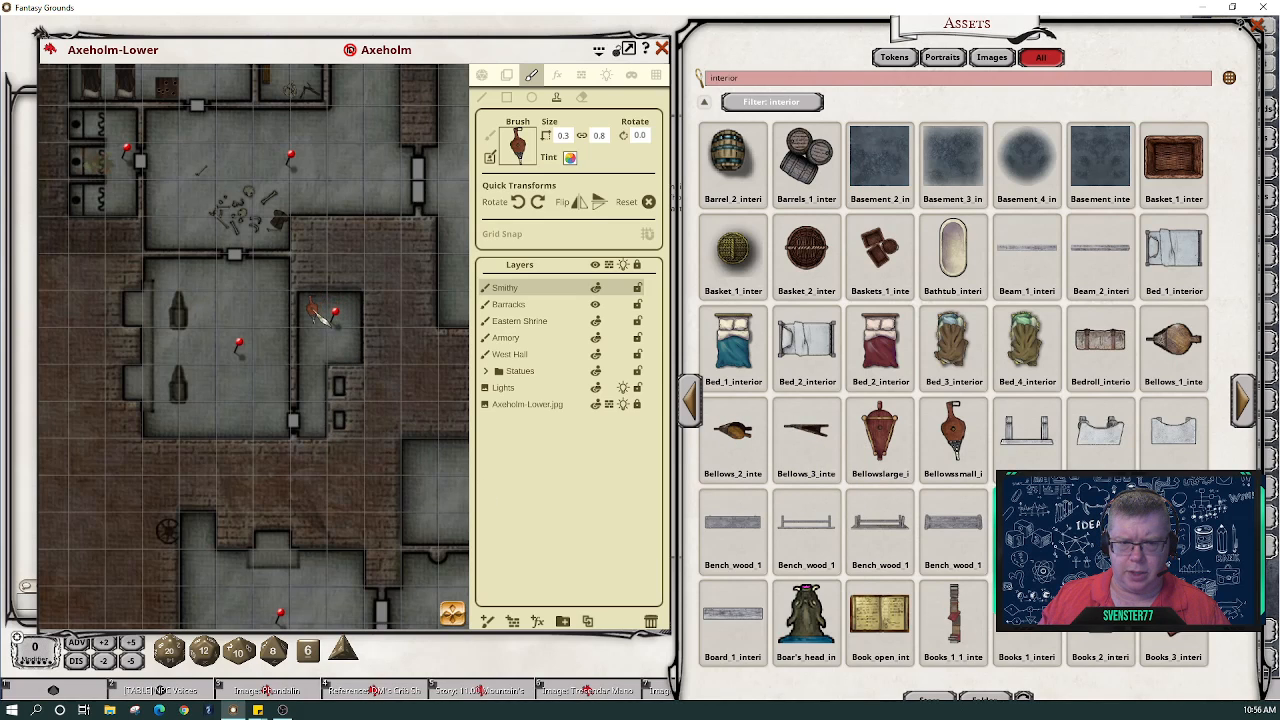
{"action": "left_click", "coordinate": [311, 313]}
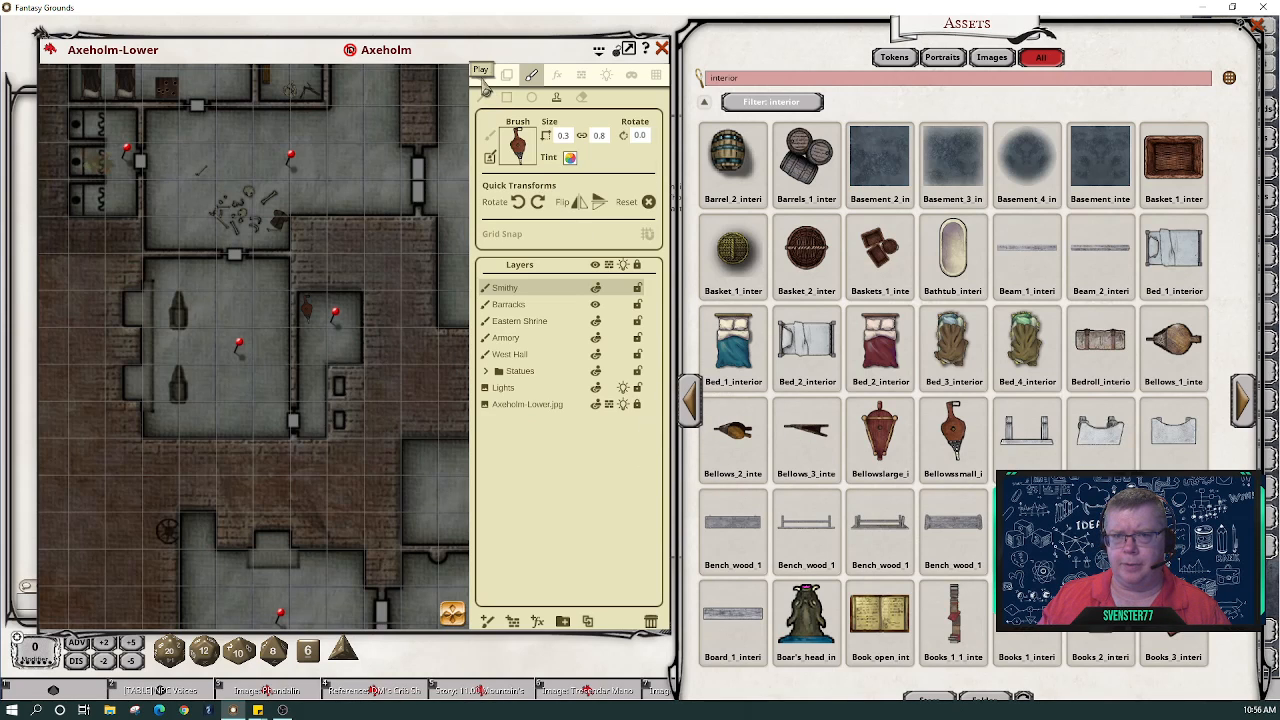
{"action": "left_click", "coordinate": [481, 75]}
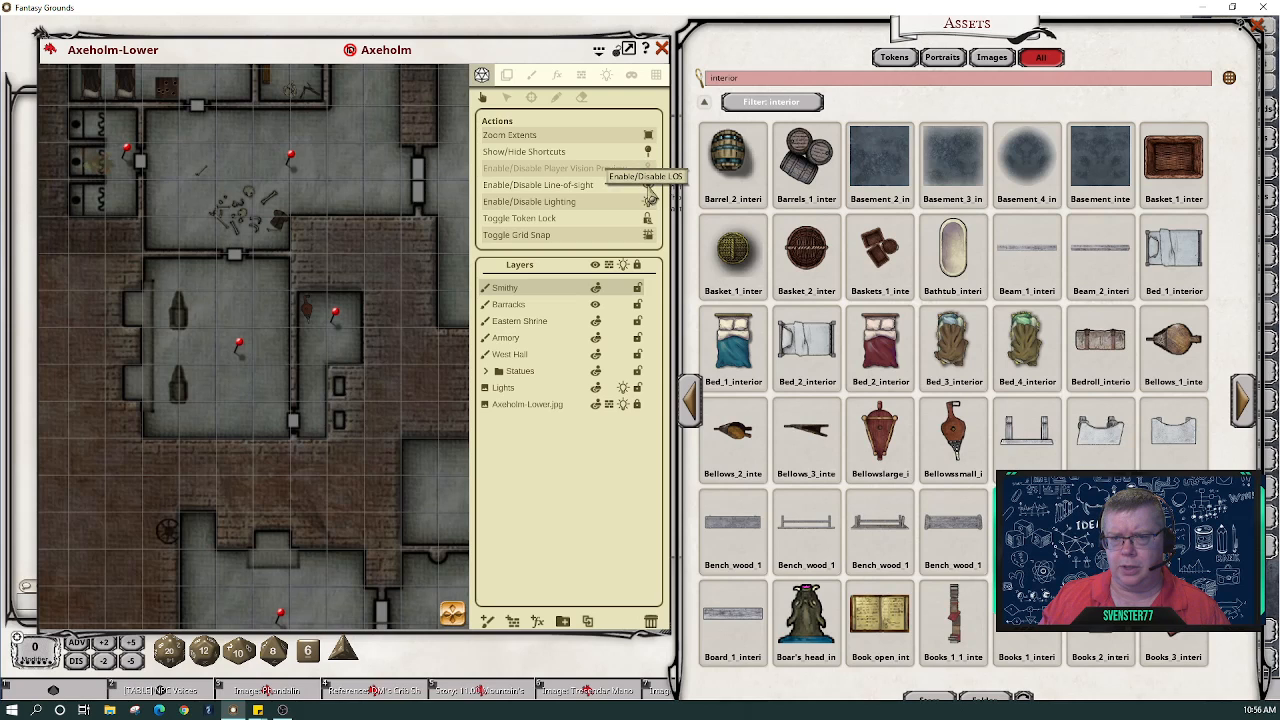
- Disable the map lighting, then zoom and pan to bring the statue hall into view
{"action": "left_click", "coordinate": [648, 201]}
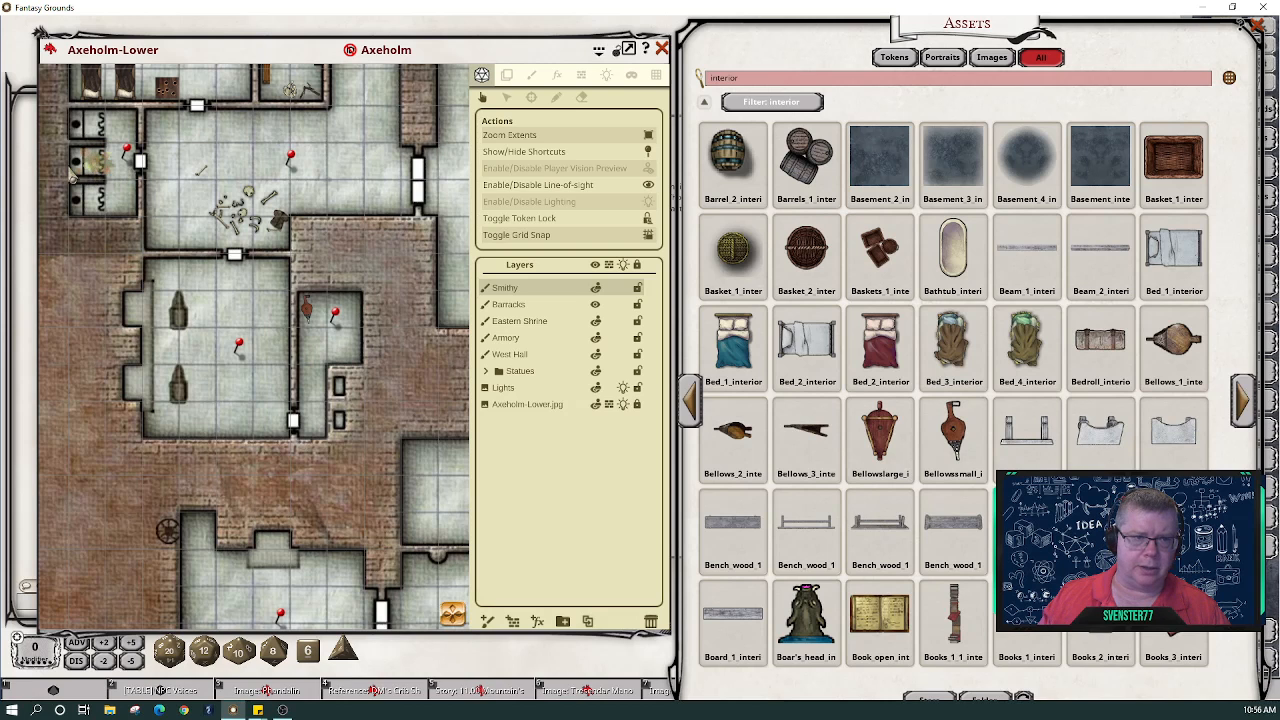
{"action": "scroll", "coordinate": [93, 179], "scroll_direction": "up", "scroll_amount": 6}
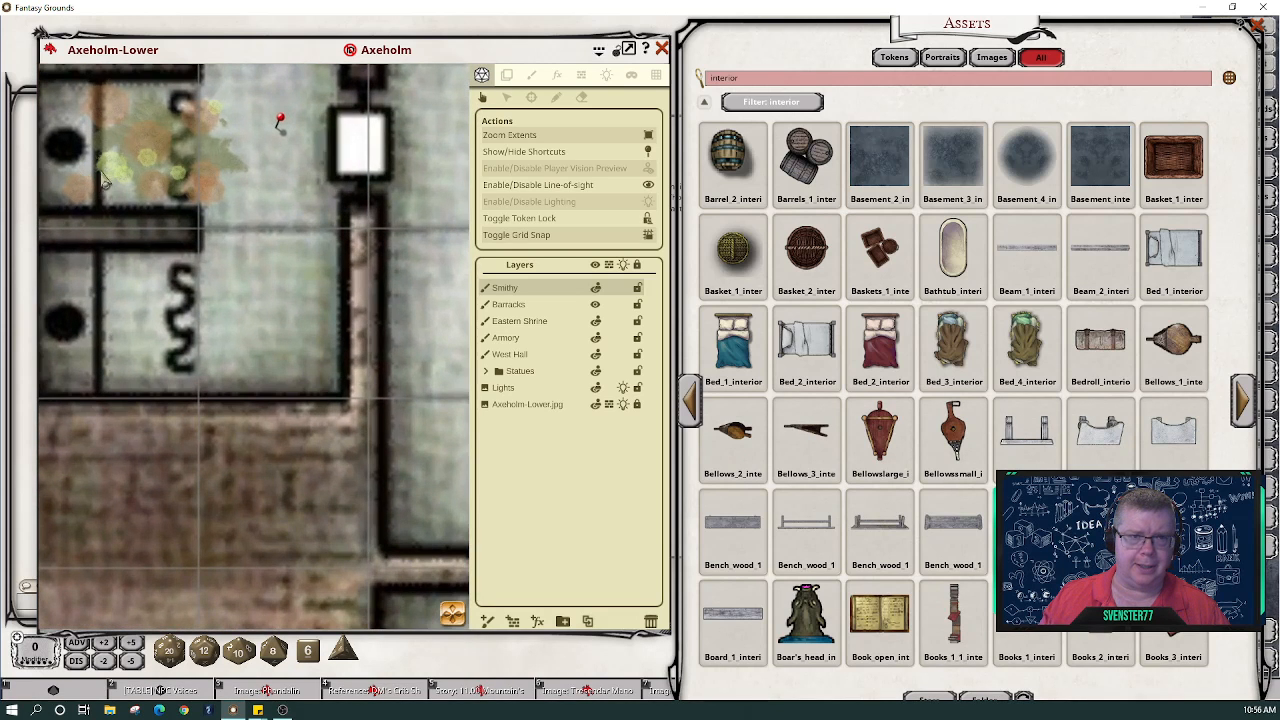
{"action": "scroll", "coordinate": [110, 180], "scroll_direction": "down", "scroll_amount": 6}
{"action": "scroll", "coordinate": [114, 183], "scroll_direction": "down", "scroll_amount": 3}
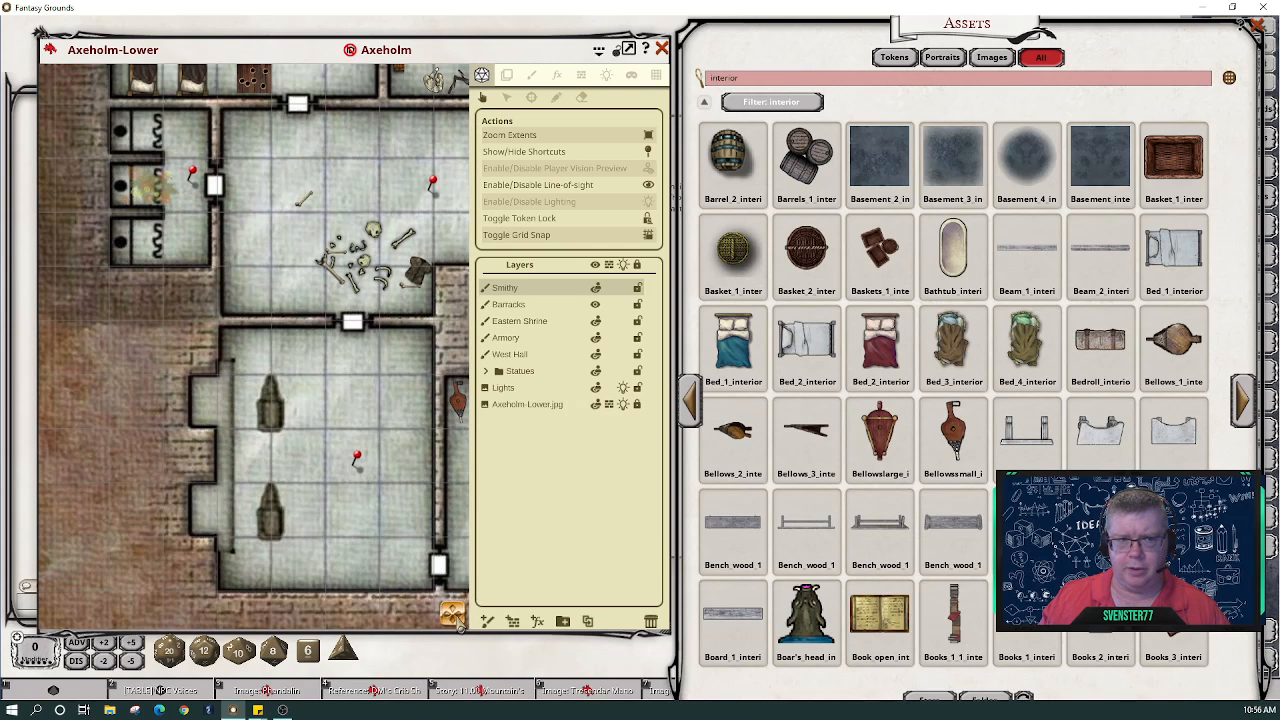
{"action": "mouse_move", "coordinate": [455, 617]}
{"action": "left_mouse_down"}
{"action": "mouse_move", "coordinate": [478, 617]}
{"action": "mouse_move", "coordinate": [460, 620]}
{"action": "left_mouse_up"}
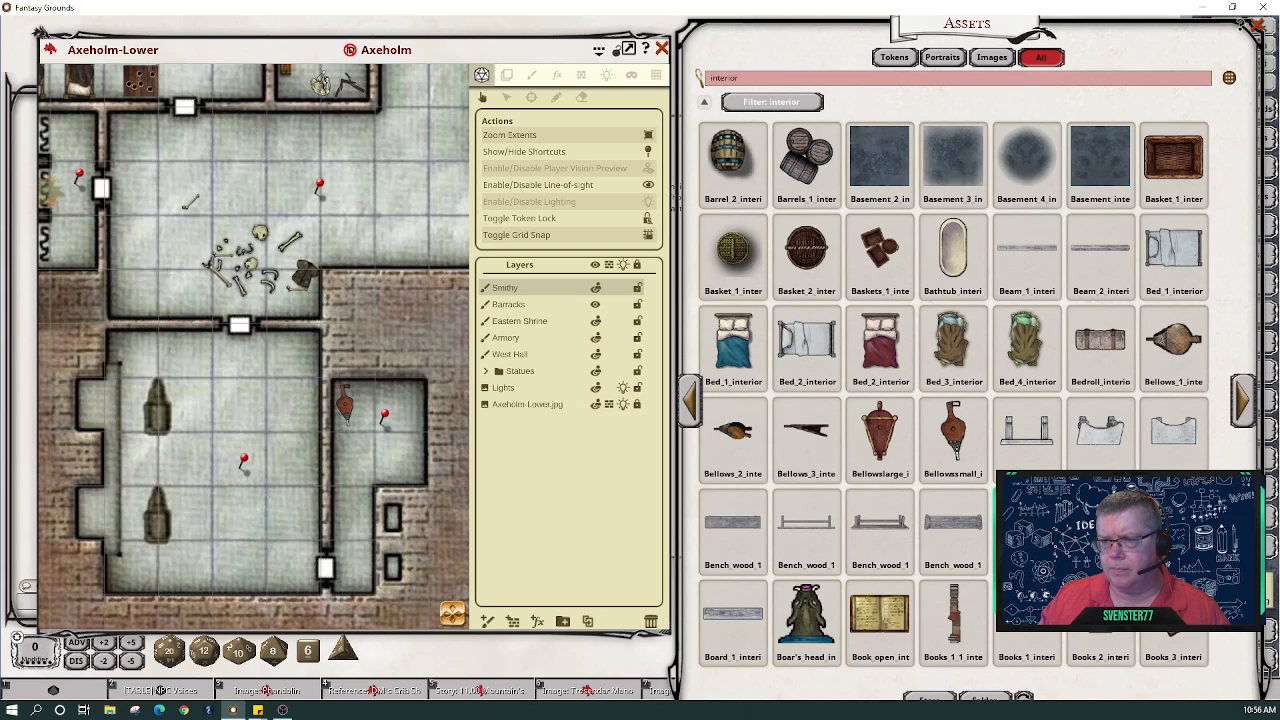
- Load the Broom asset as the stamp brush and set its size to 0.8
{"action": "left_click", "coordinate": [1243, 398]}
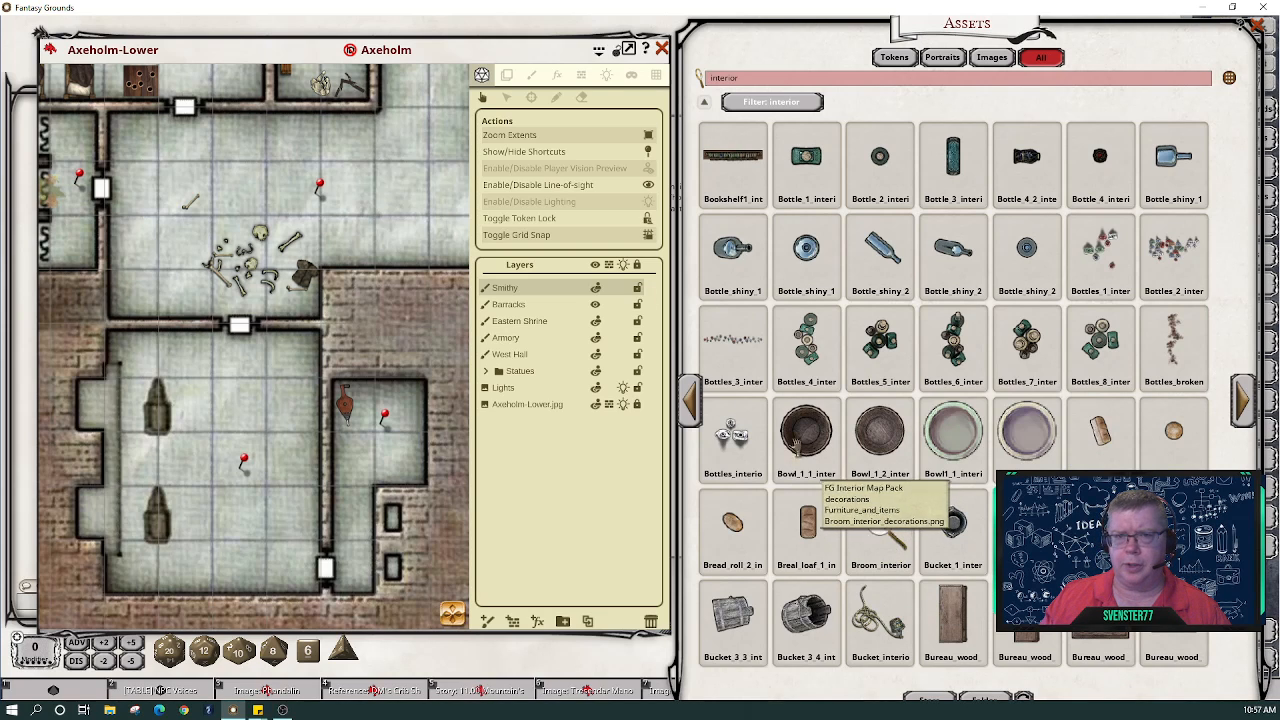
{"action": "left_click", "coordinate": [531, 75]}
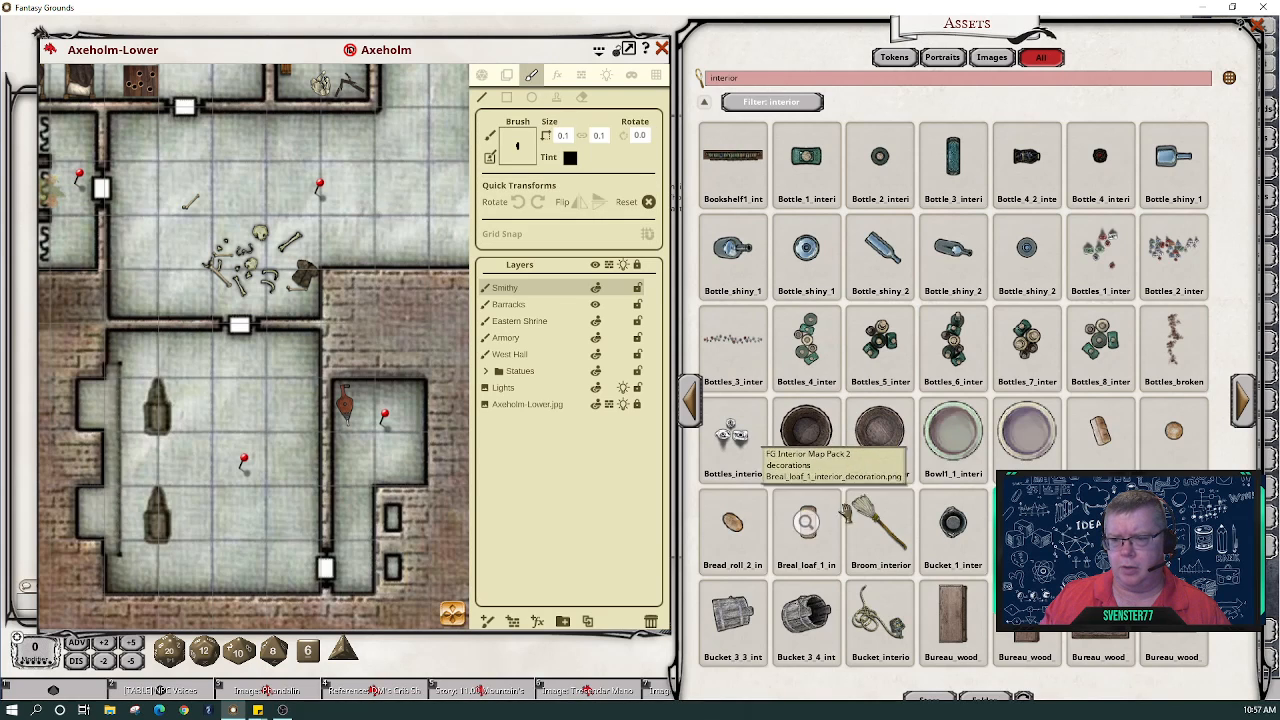
{"action": "left_click_drag", "start_coordinate": [733, 338], "coordinate": [522, 147]}
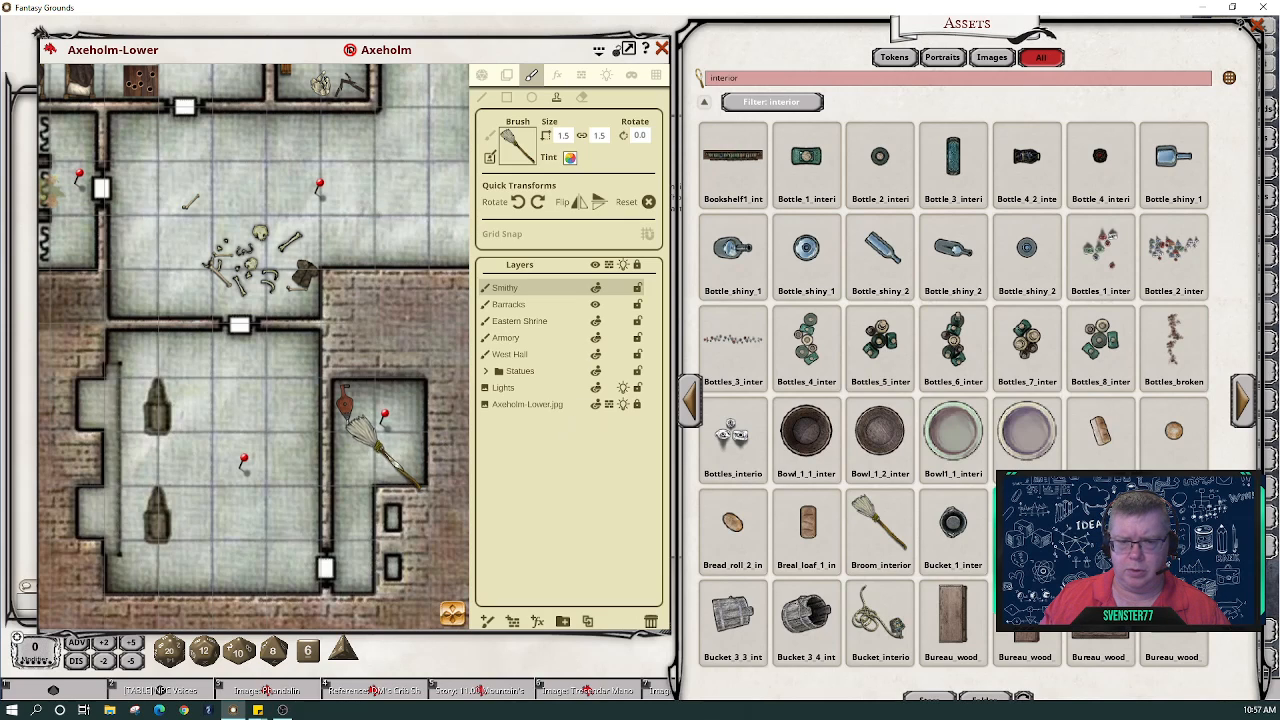
{"action": "left_click", "coordinate": [564, 136]}
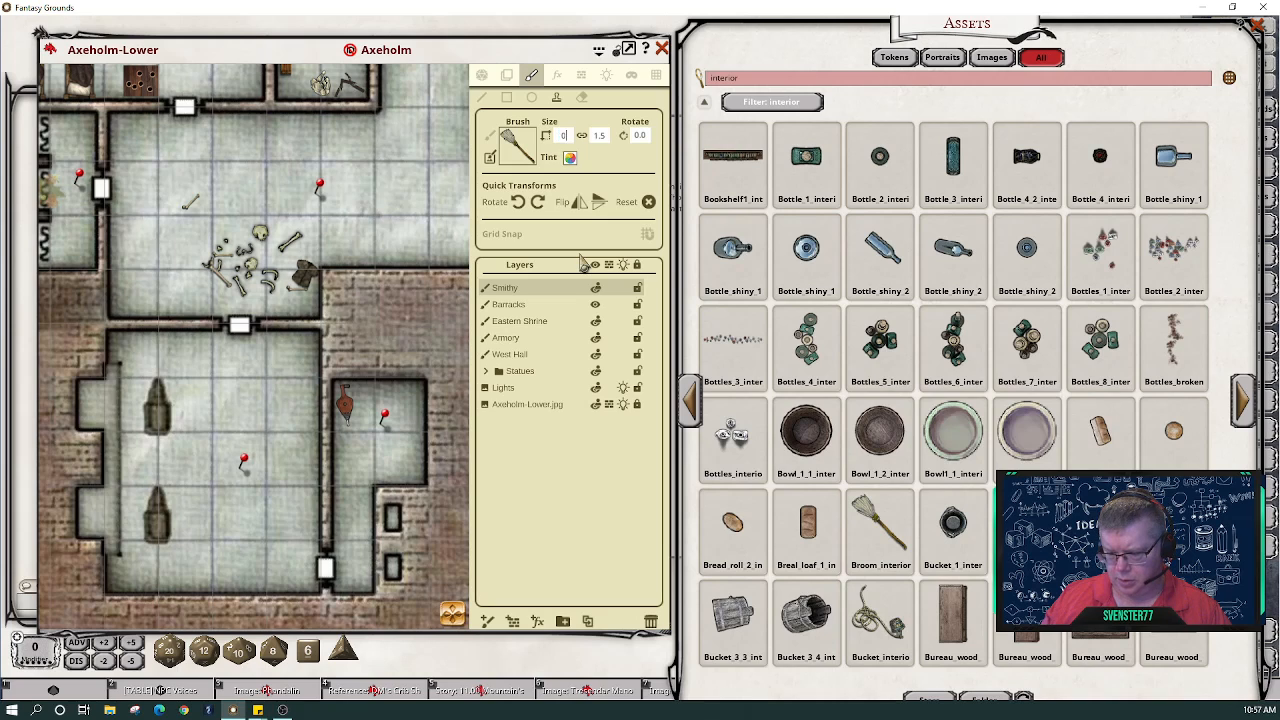
{"action": "type", "text": "0.8"}
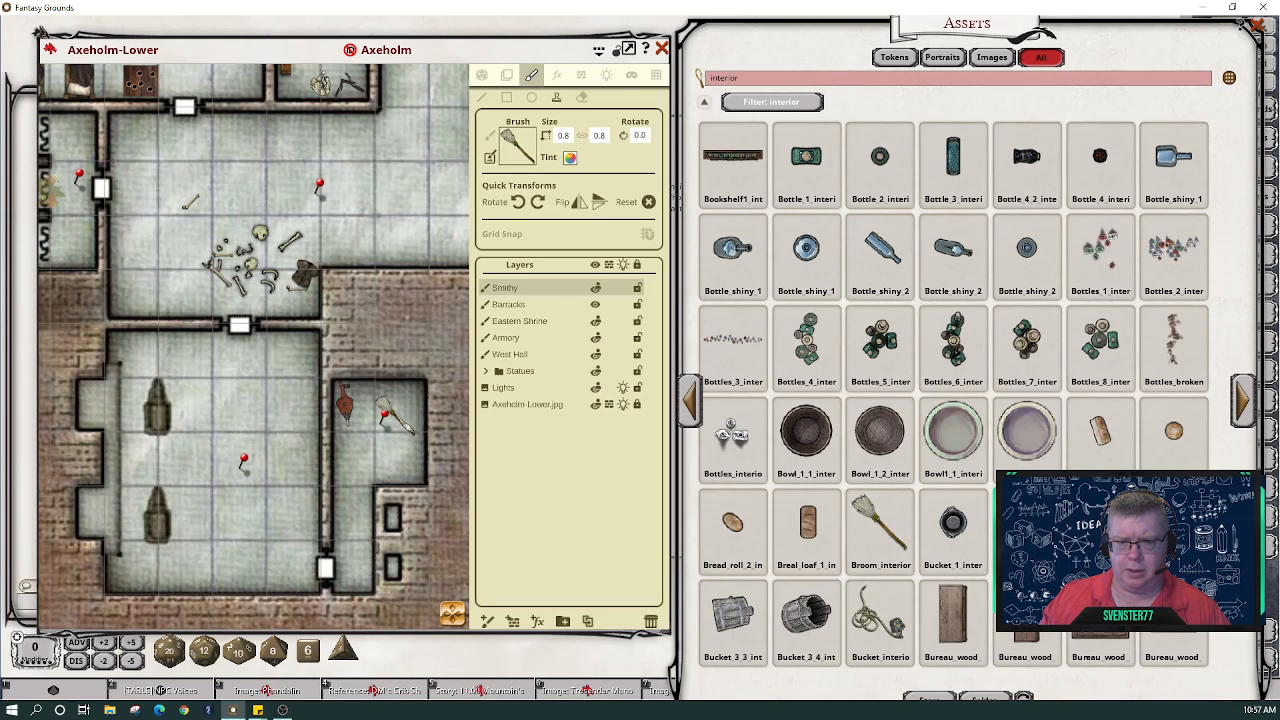
- Page ahead in the interior assets and load the bucket image as the stamp
{"action": "scroll", "coordinate": [390, 410], "scroll_direction": "down", "scroll_amount": 2}
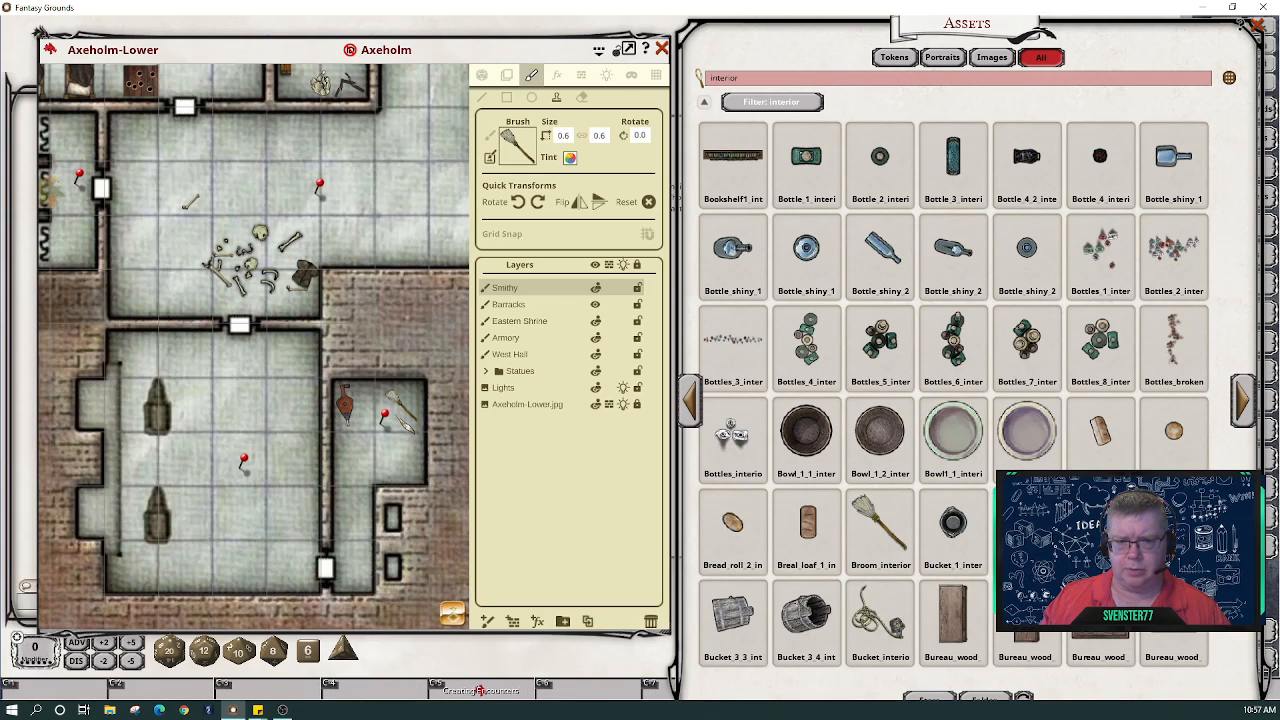
{"action": "scroll", "coordinate": [390, 410], "scroll_direction": "down", "scroll_amount": 1}
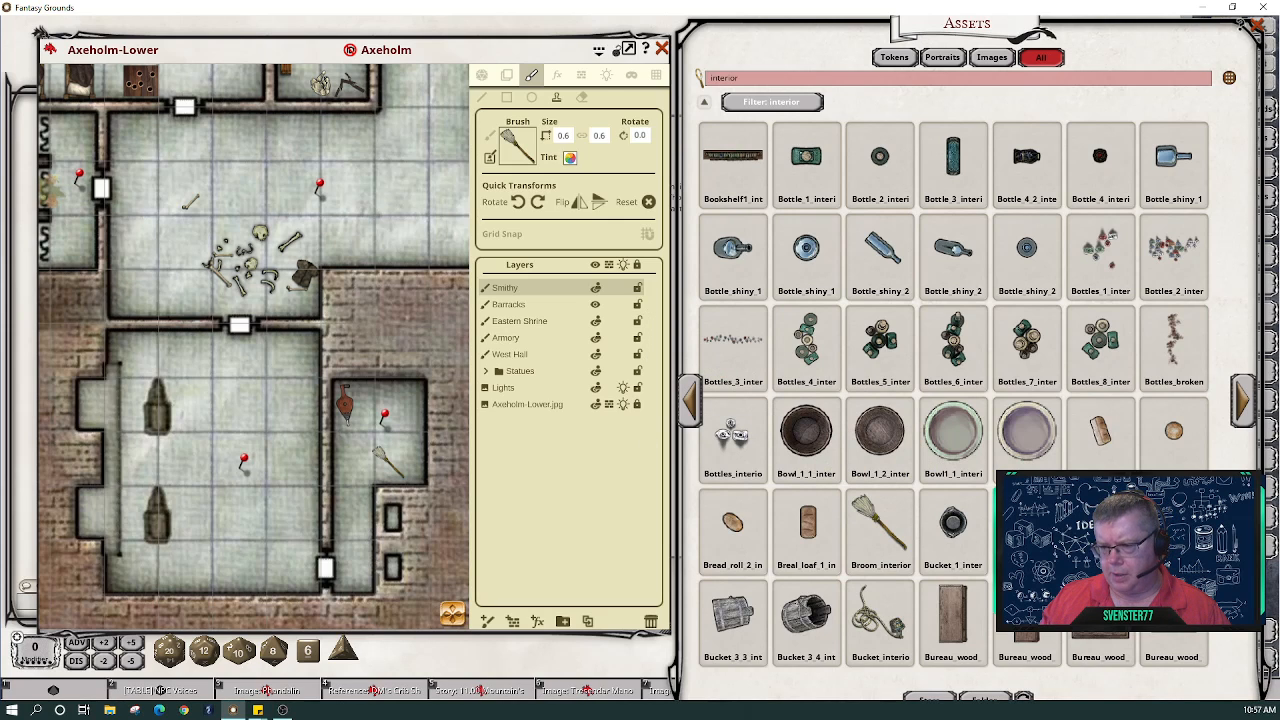
{"action": "left_click", "coordinate": [1244, 414]}
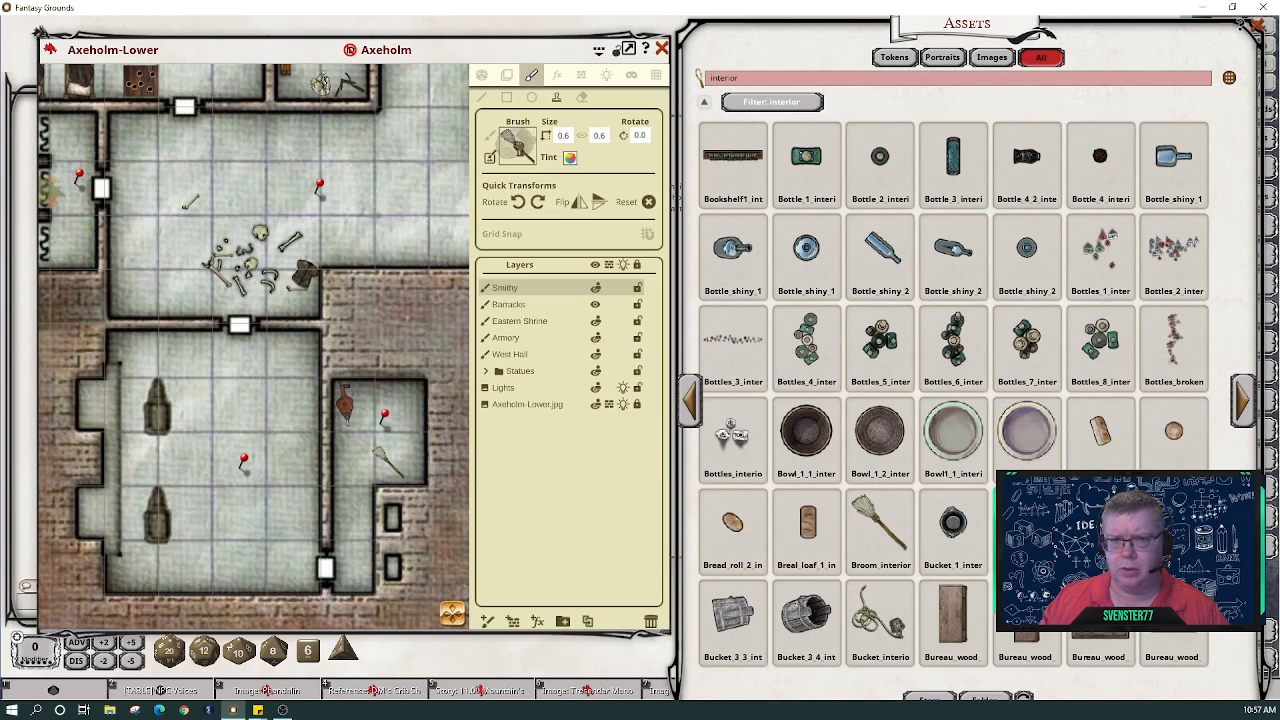
{"action": "left_click_drag", "start_coordinate": [518, 147], "coordinate": [518, 148]}
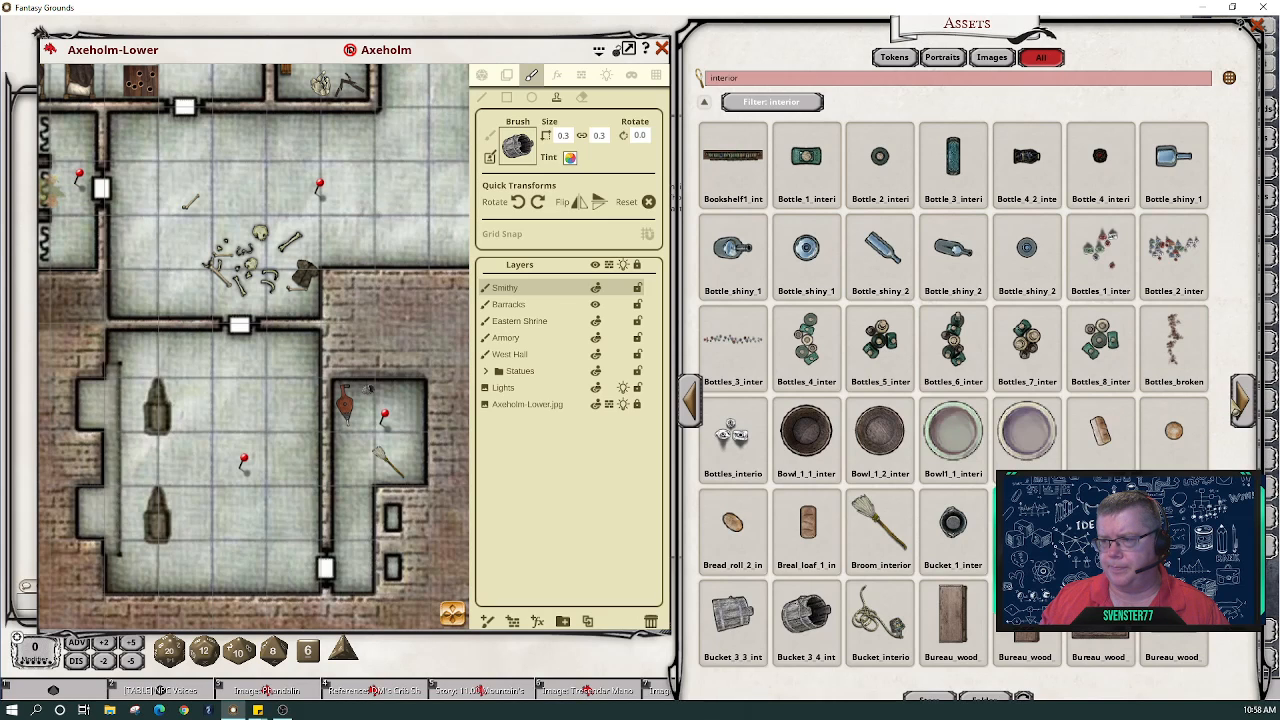
- Load the Coalbin asset as the stamp with linked width and height of 0.7
{"action": "left_click", "coordinate": [1244, 410]}
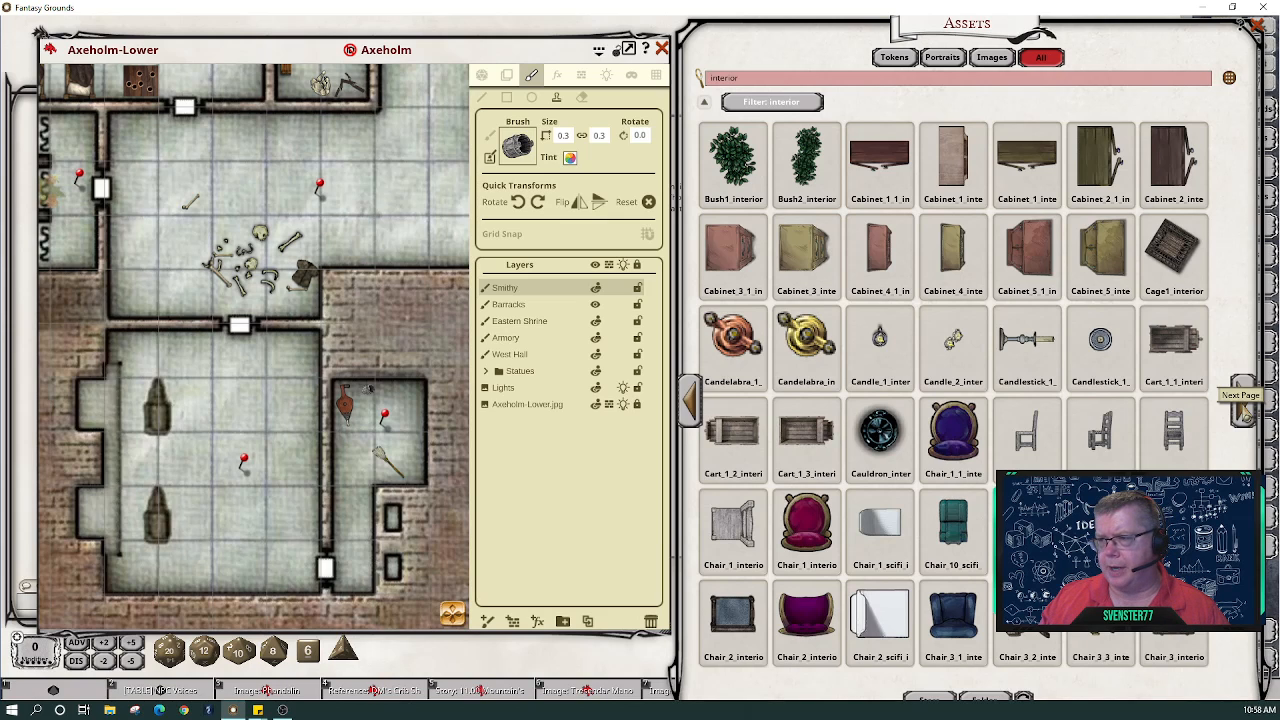
{"action": "left_click", "coordinate": [1244, 410]}
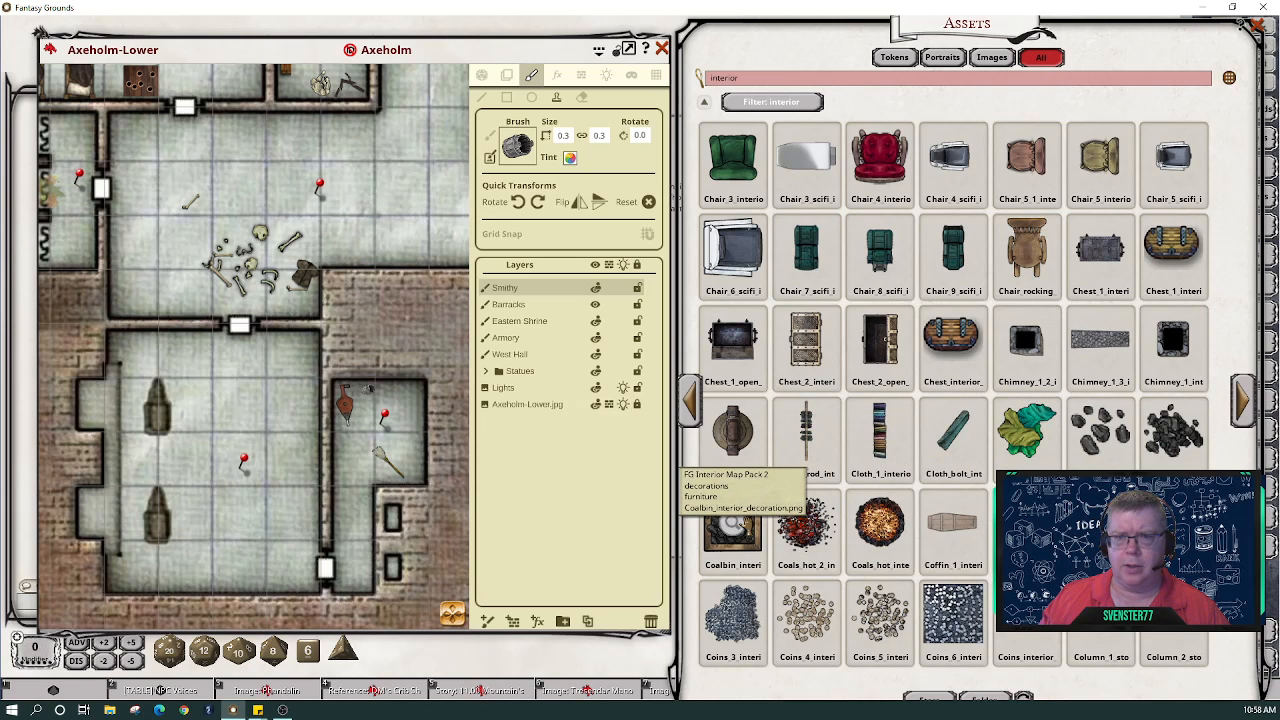
{"action": "mouse_move", "coordinate": [733, 525]}
{"action": "left_mouse_down"}
{"action": "mouse_move", "coordinate": [529, 190]}
{"action": "mouse_move", "coordinate": [517, 147]}
{"action": "left_mouse_up"}
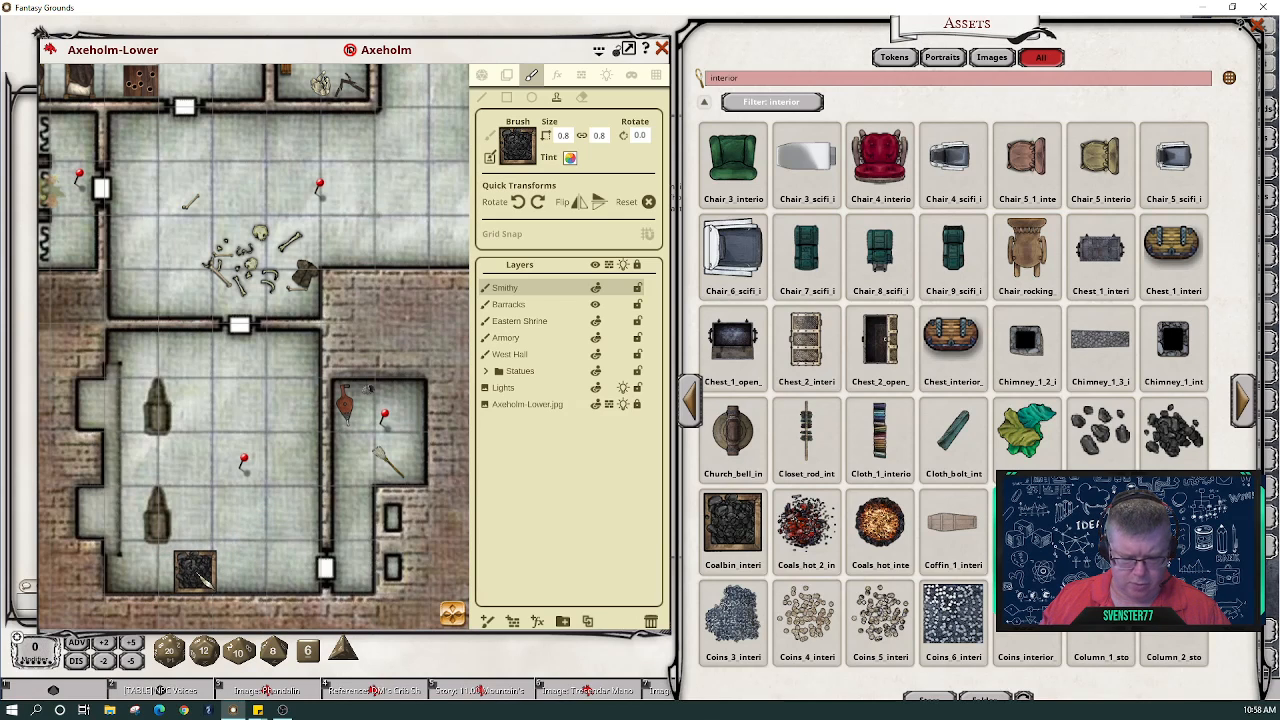
{"action": "left_click", "coordinate": [562, 135]}
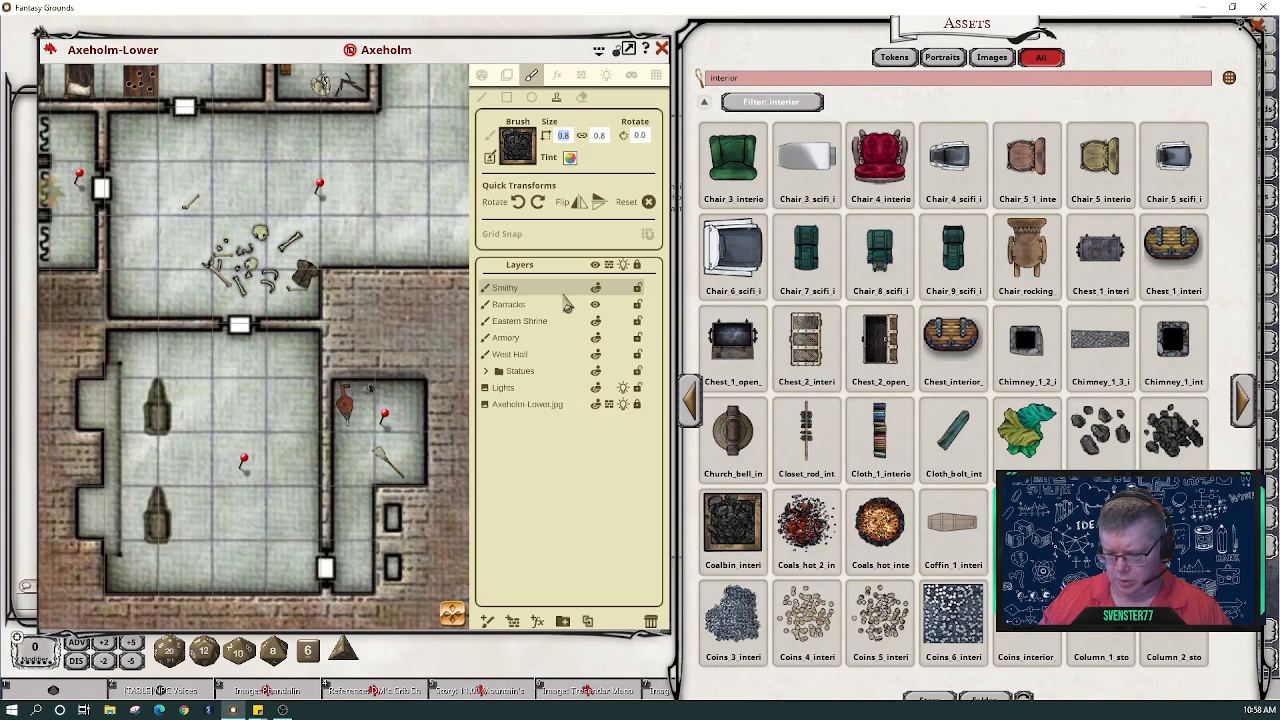
{"action": "left_click", "coordinate": [583, 138]}
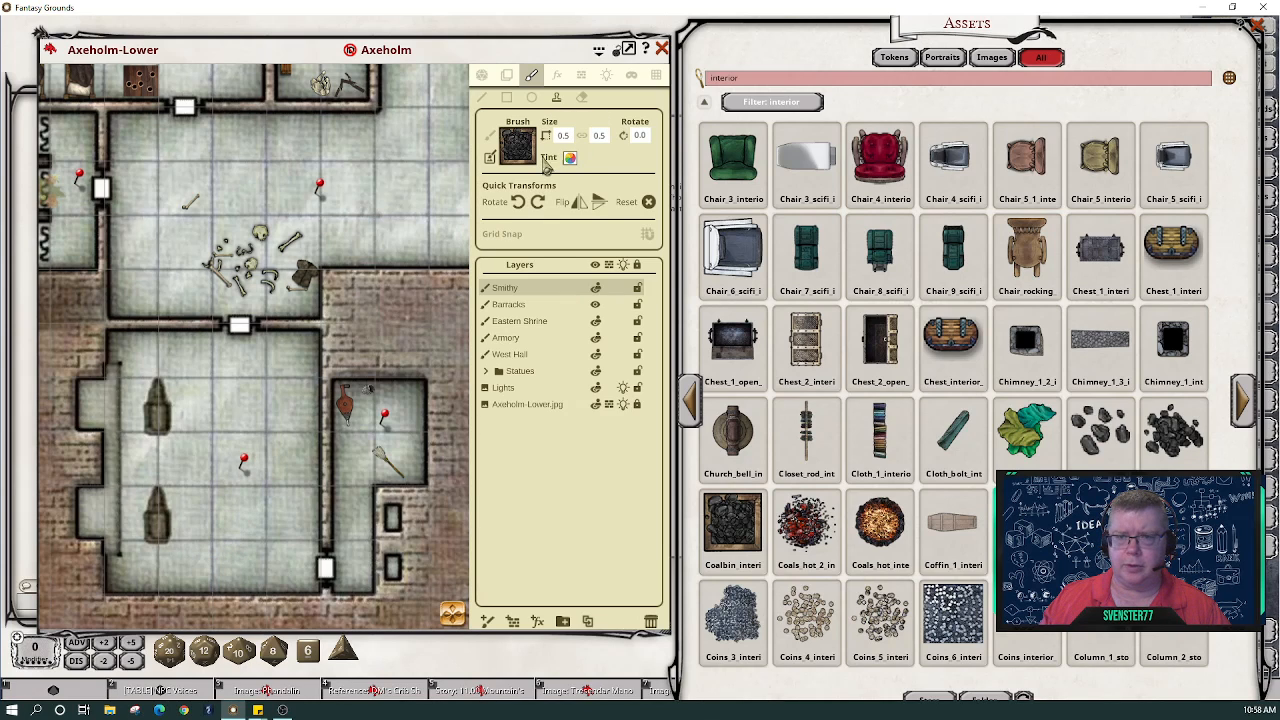
{"action": "left_click", "coordinate": [563, 135]}
{"action": "type", "text": "0"}
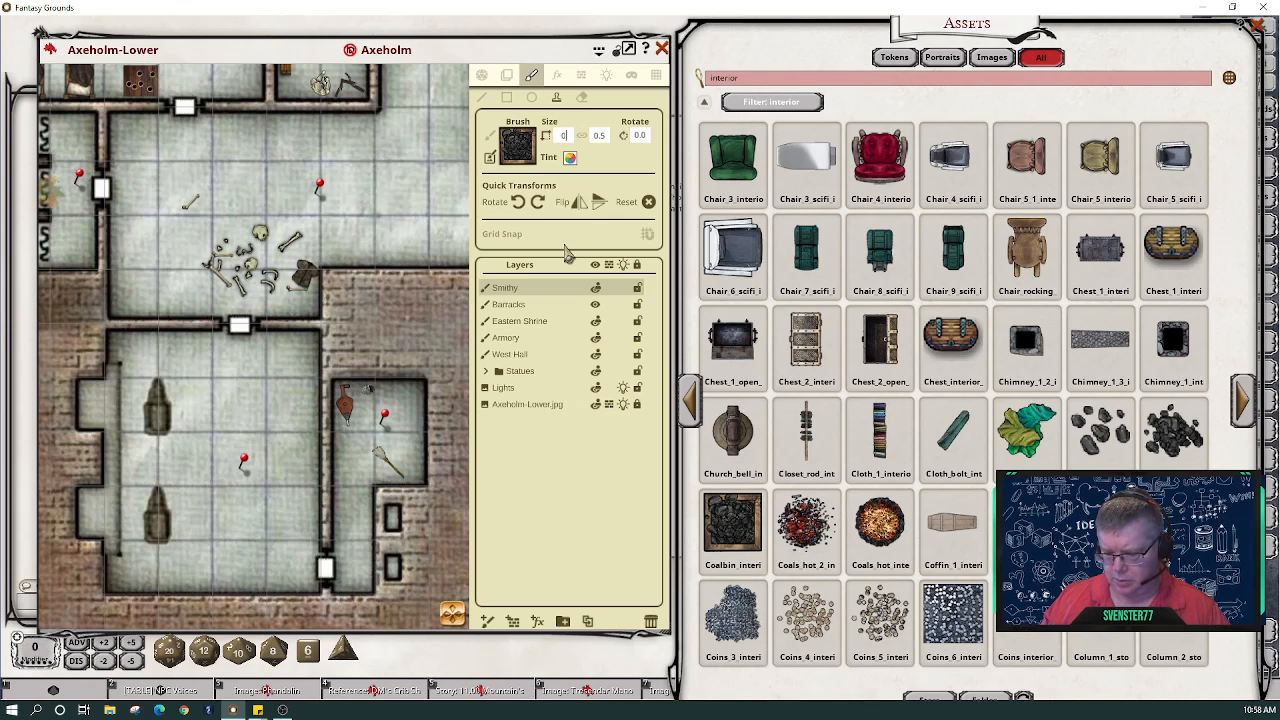
{"action": "type", "text": ".7"}
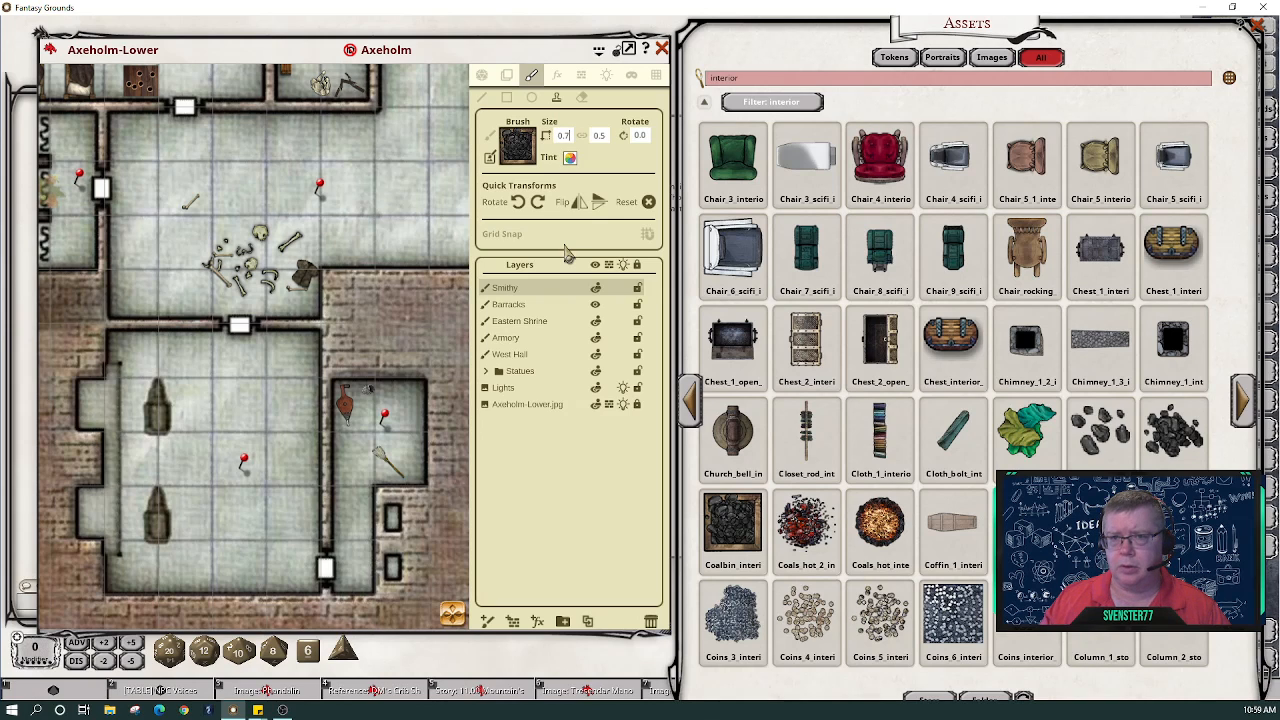
{"action": "left_click", "coordinate": [584, 135]}
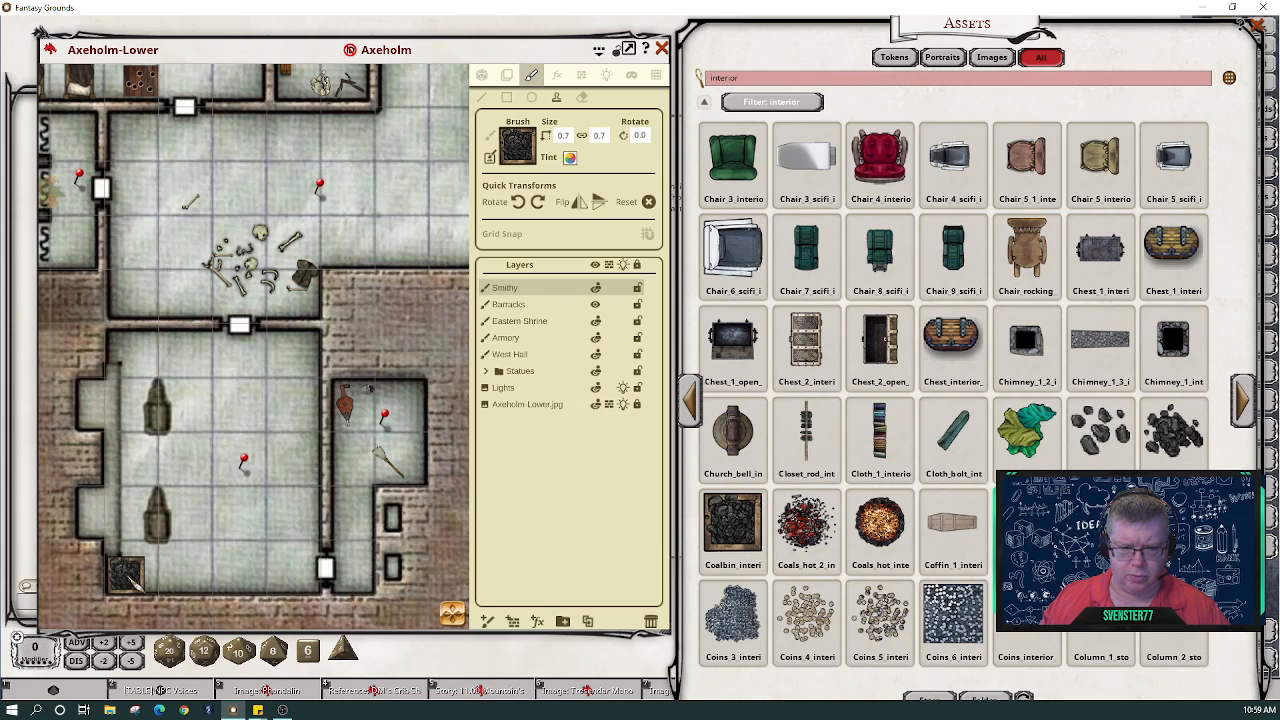
- Stamp coal bins in the statue room's lower-left and upper-left corners
{"action": "scroll", "coordinate": [131, 569], "scroll_direction": "down", "scroll_amount": 1}
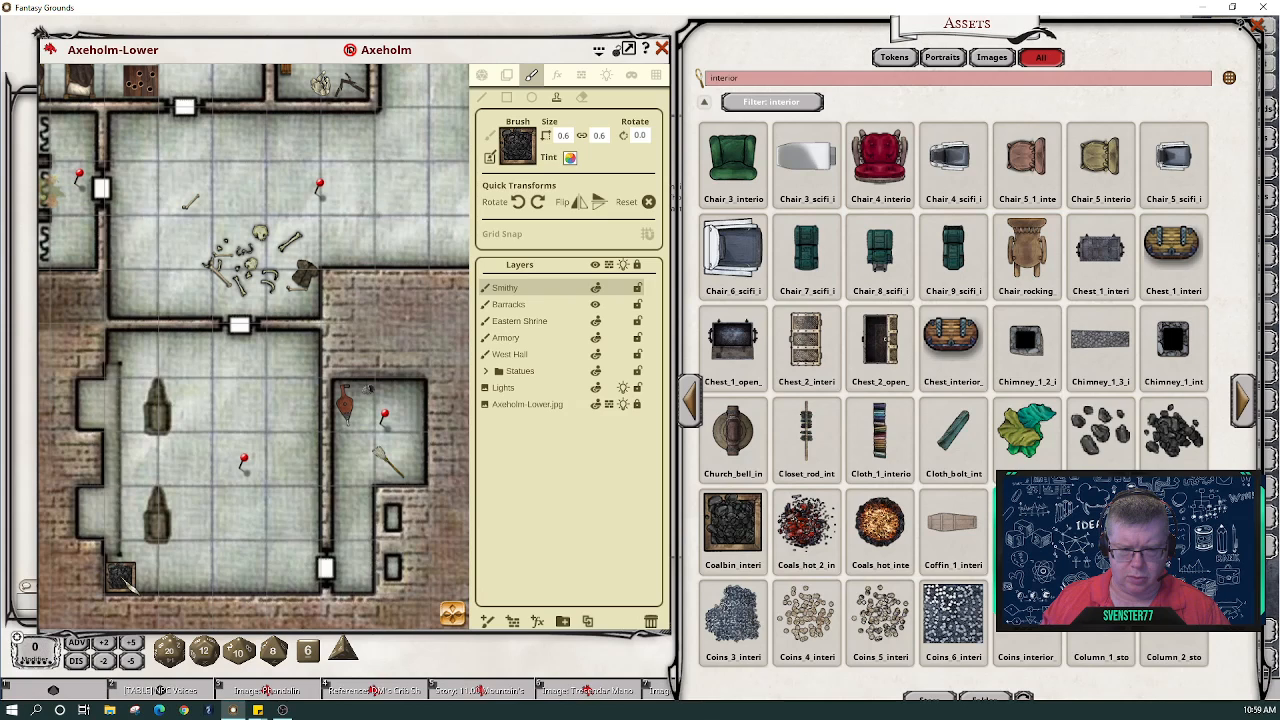
{"action": "left_click", "coordinate": [127, 585]}
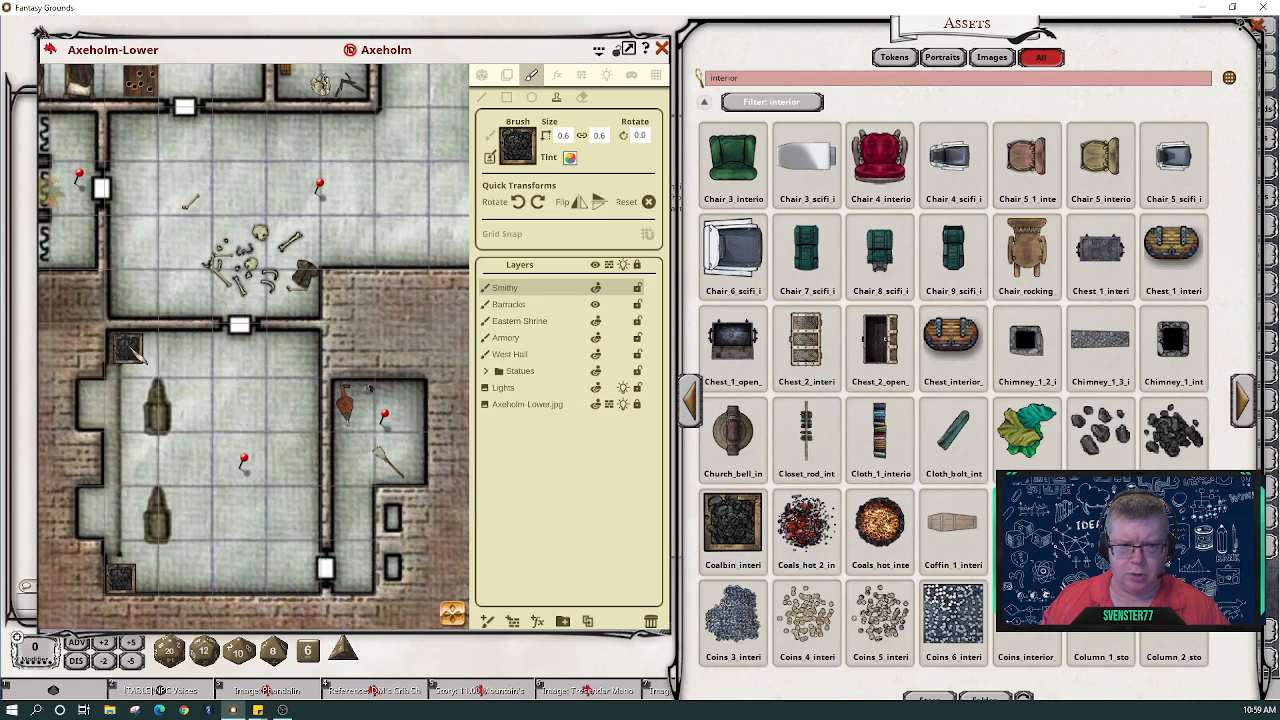
{"action": "left_click", "coordinate": [122, 345]}
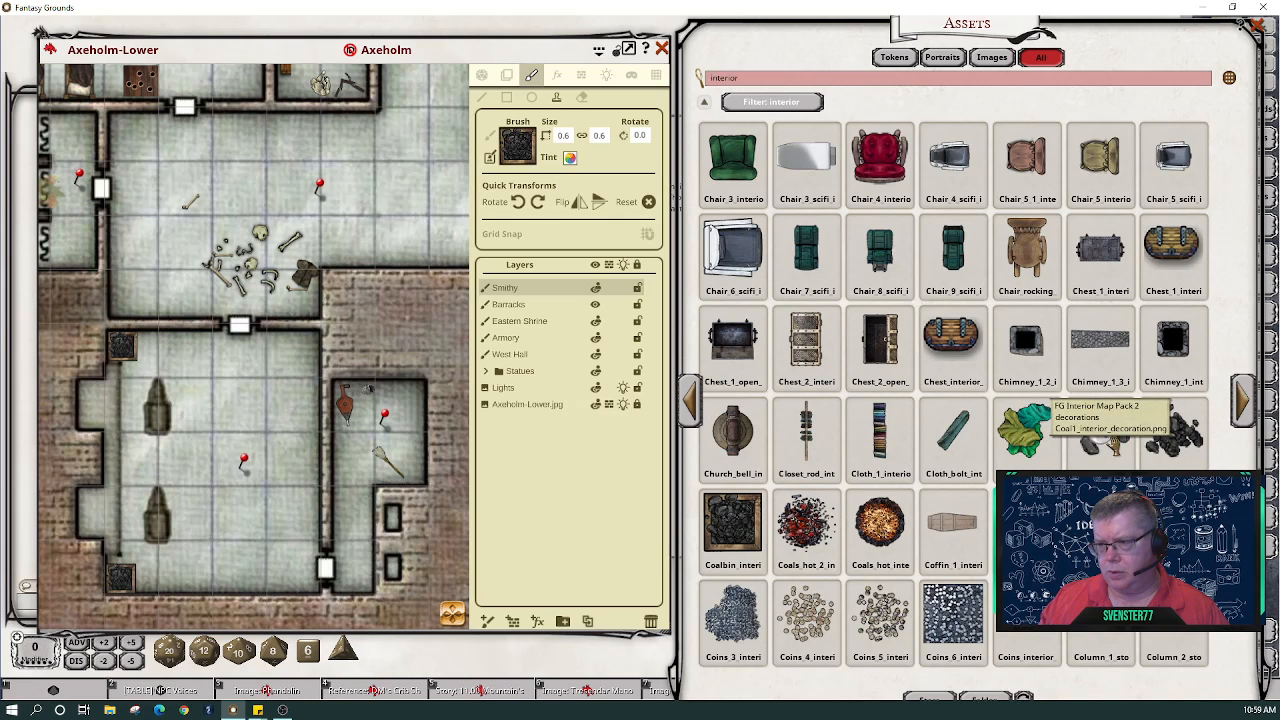
- Load the Coal1 pile image as the stamp and zoom and pan to frame both coal bins
{"action": "left_click", "coordinate": [1100, 432]}
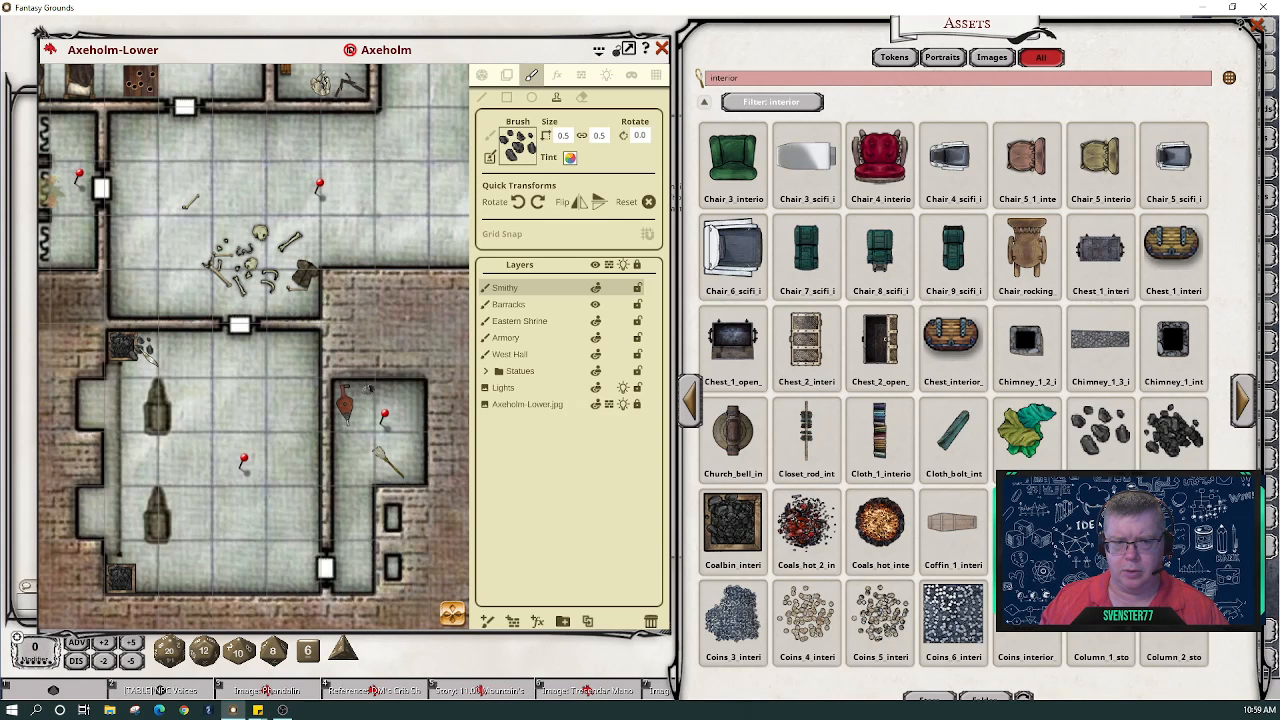
{"action": "scroll", "coordinate": [140, 350], "scroll_direction": "up", "scroll_amount": 5}
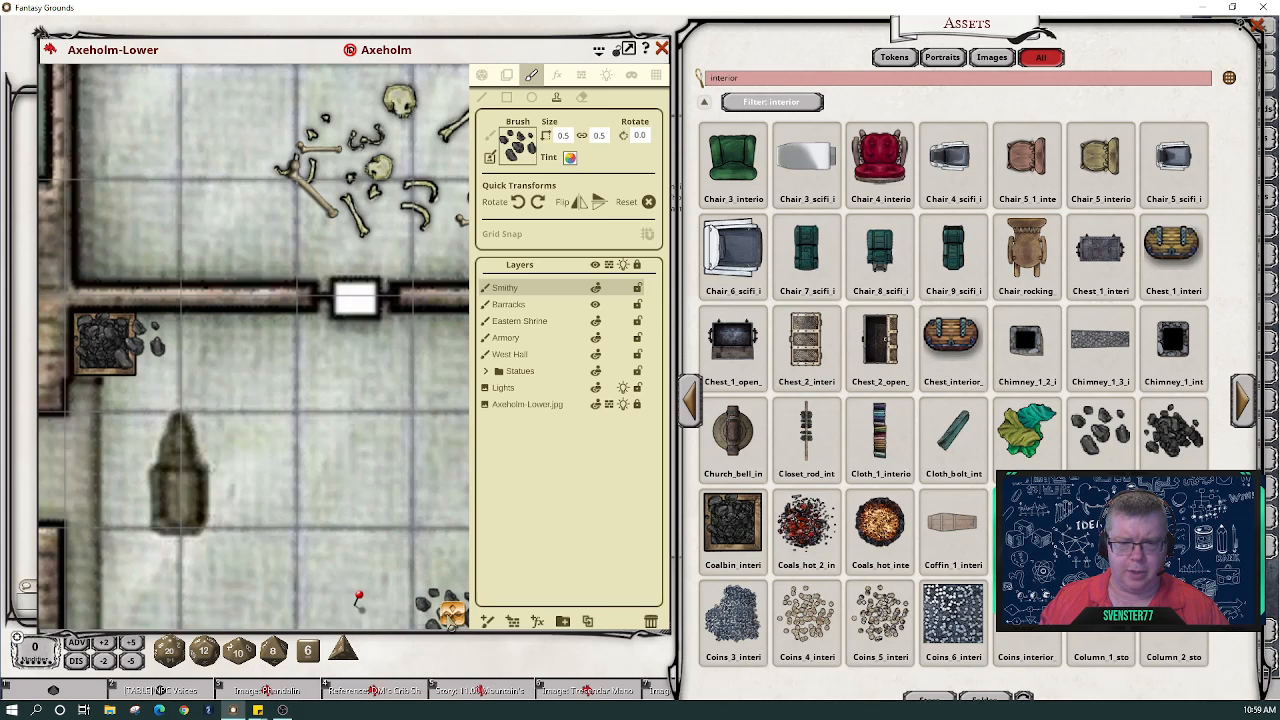
{"action": "mouse_move", "coordinate": [450, 617]}
{"action": "left_mouse_down"}
{"action": "mouse_move", "coordinate": [419, 650]}
{"action": "mouse_move", "coordinate": [446, 640]}
{"action": "left_mouse_up"}
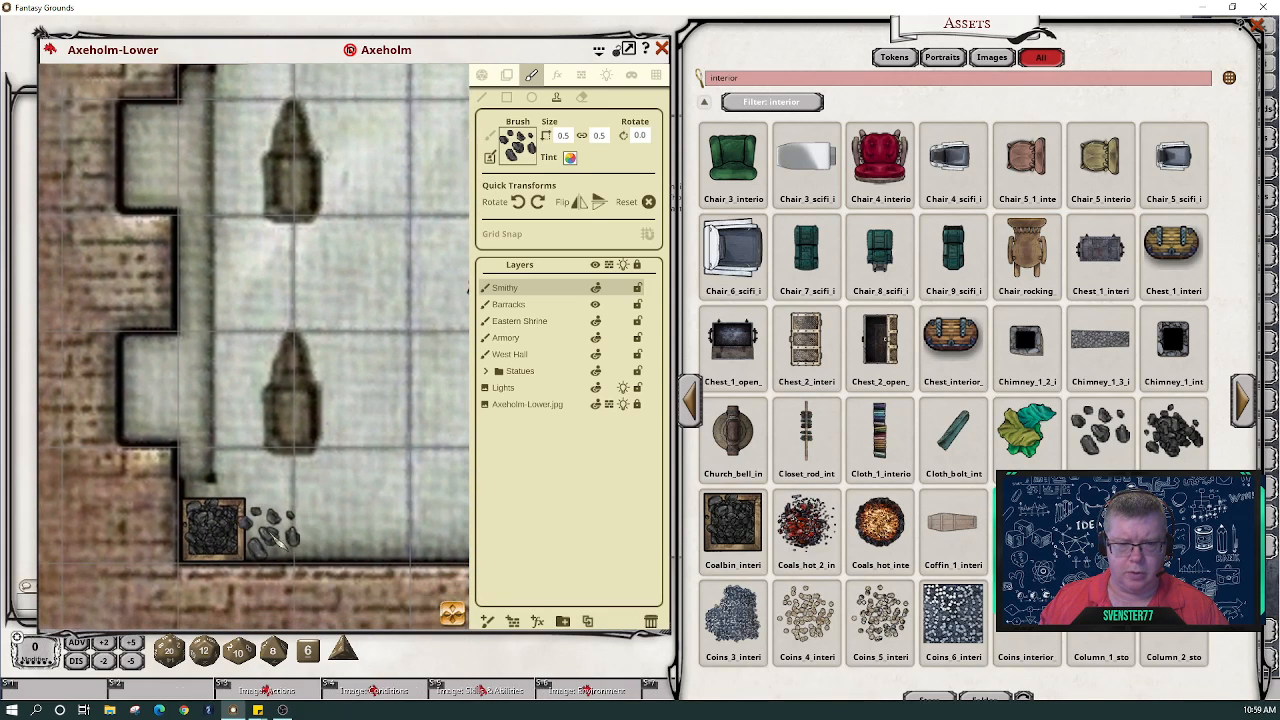
{"action": "scroll", "coordinate": [275, 538], "scroll_direction": "down", "scroll_amount": 4}
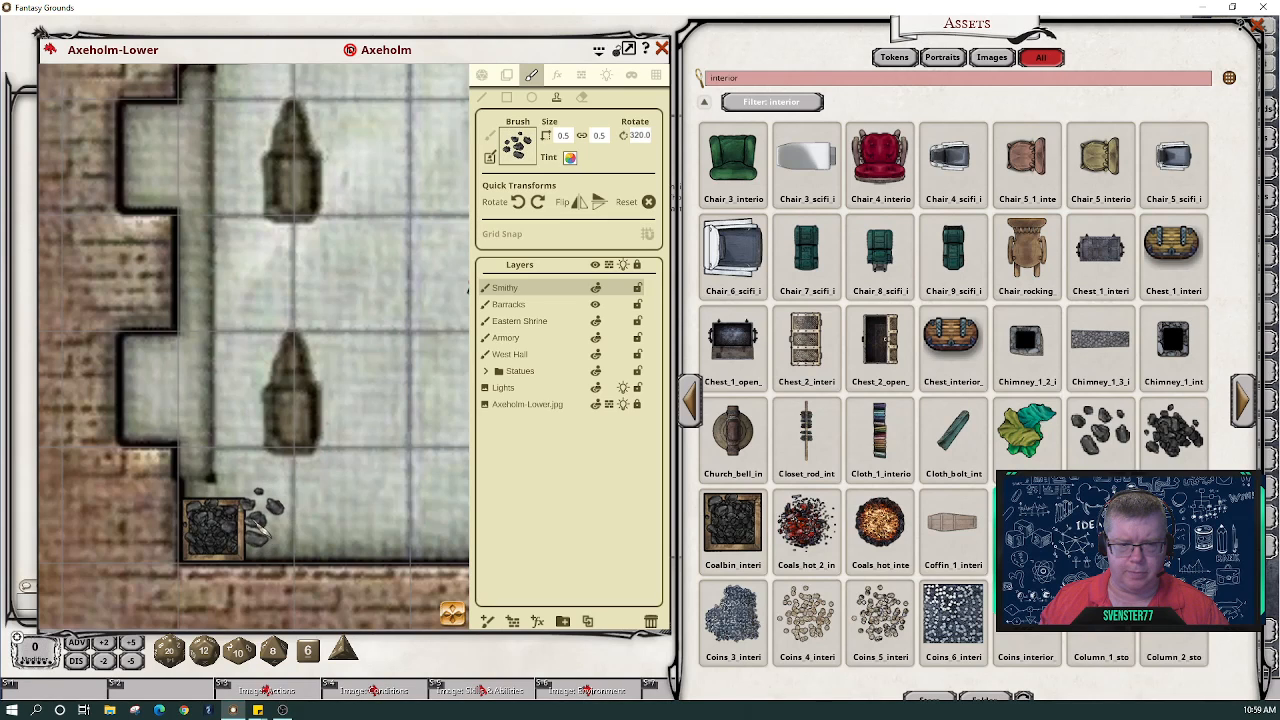
{"action": "scroll", "coordinate": [260, 522], "scroll_direction": "down", "scroll_amount": 12}
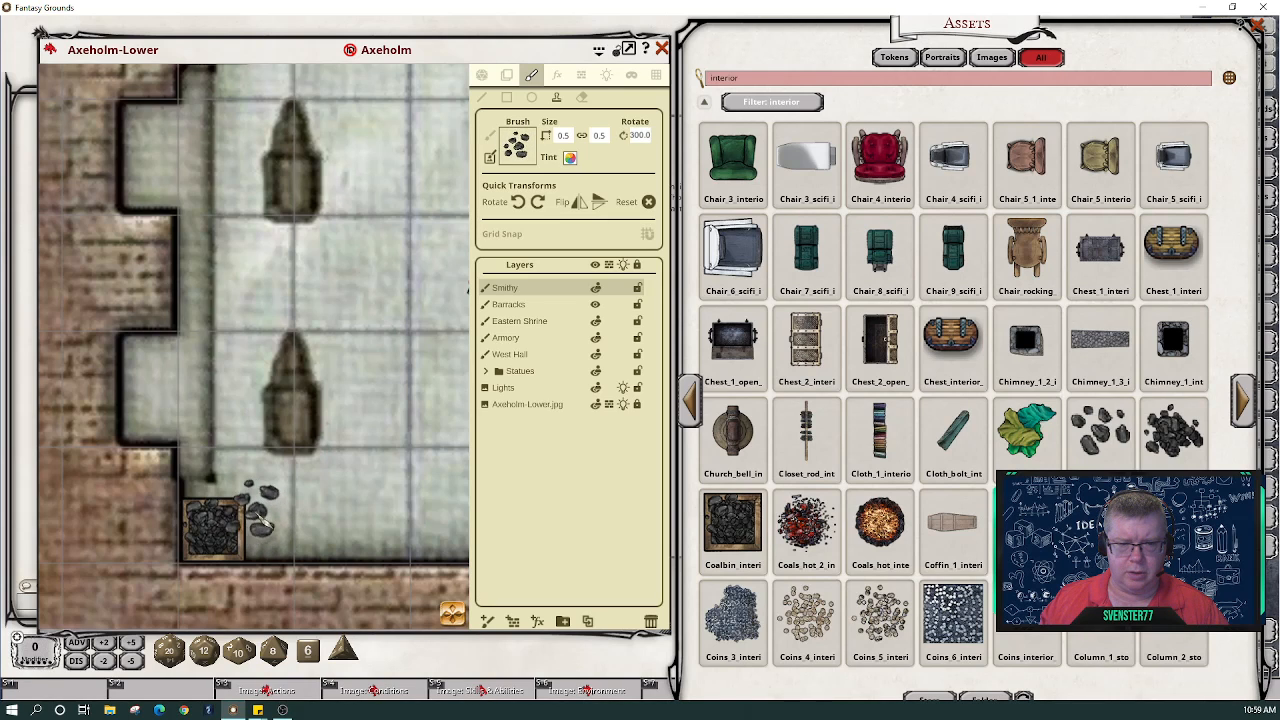
{"action": "scroll", "coordinate": [260, 508], "scroll_direction": "down", "scroll_amount": 11}
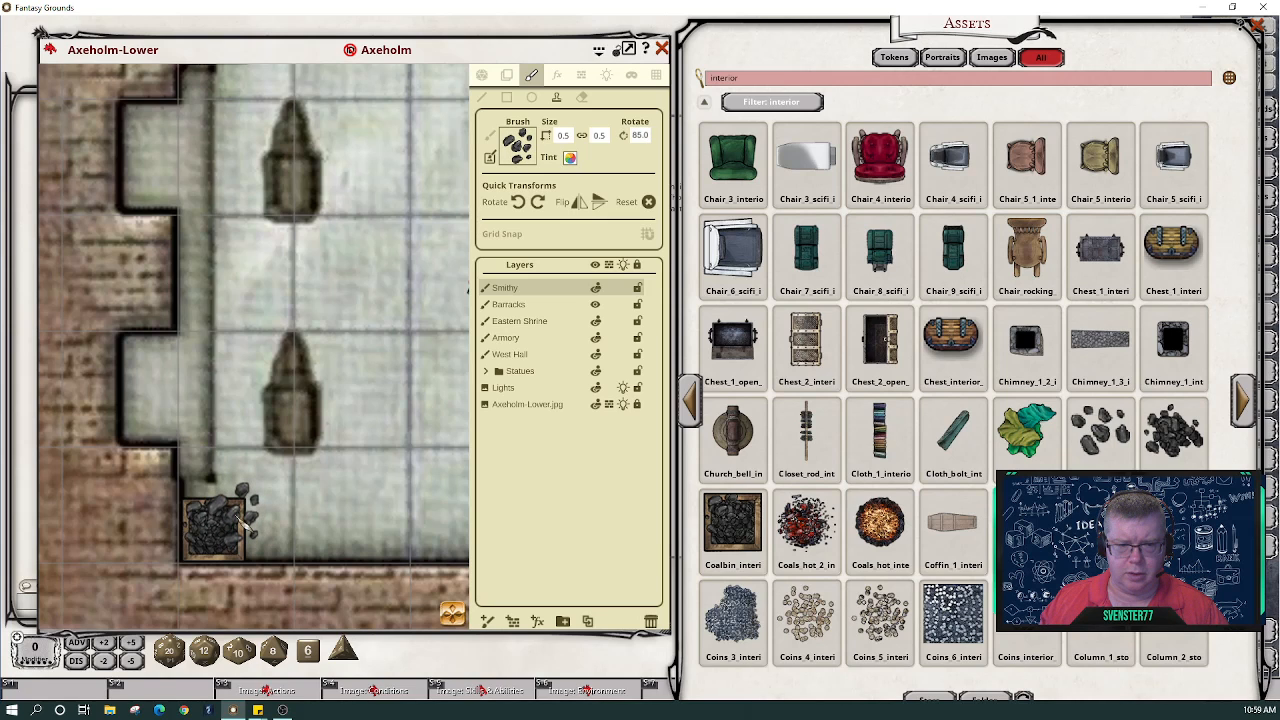
{"action": "scroll", "coordinate": [455, 530], "scroll_direction": "down", "scroll_amount": 3}
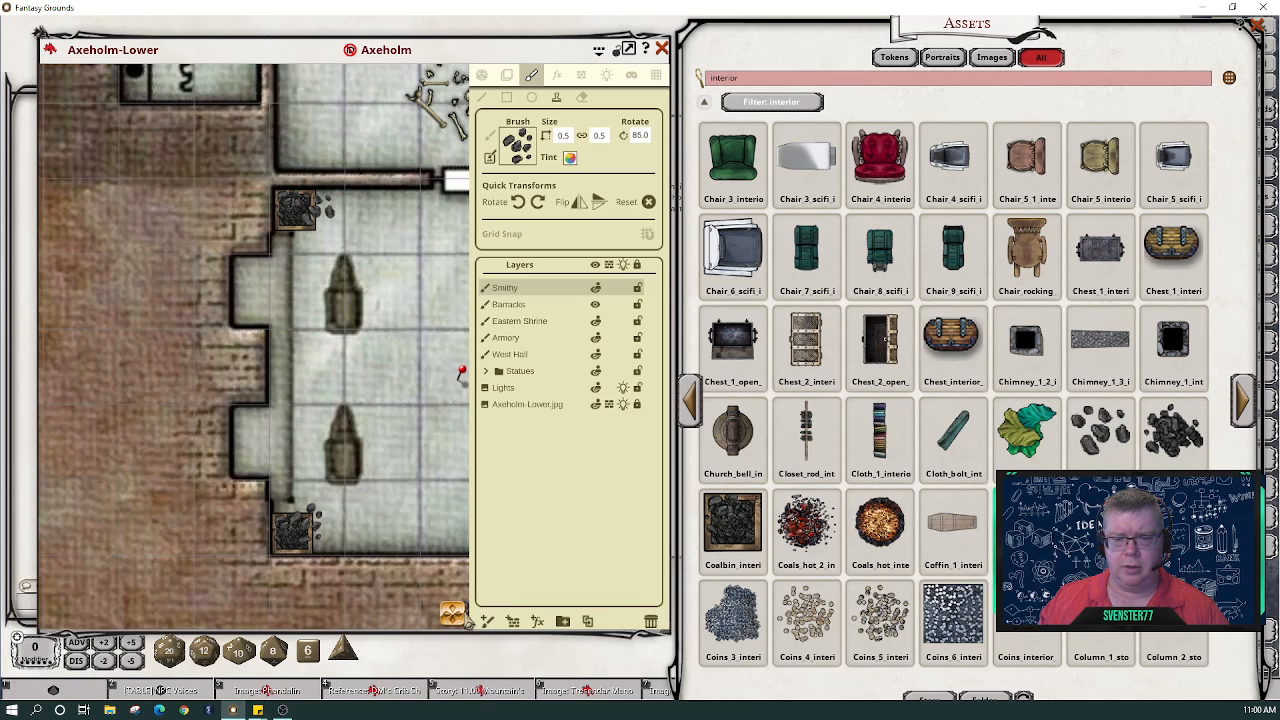
{"action": "left_click_drag", "start_coordinate": [468, 622], "coordinate": [506, 606]}
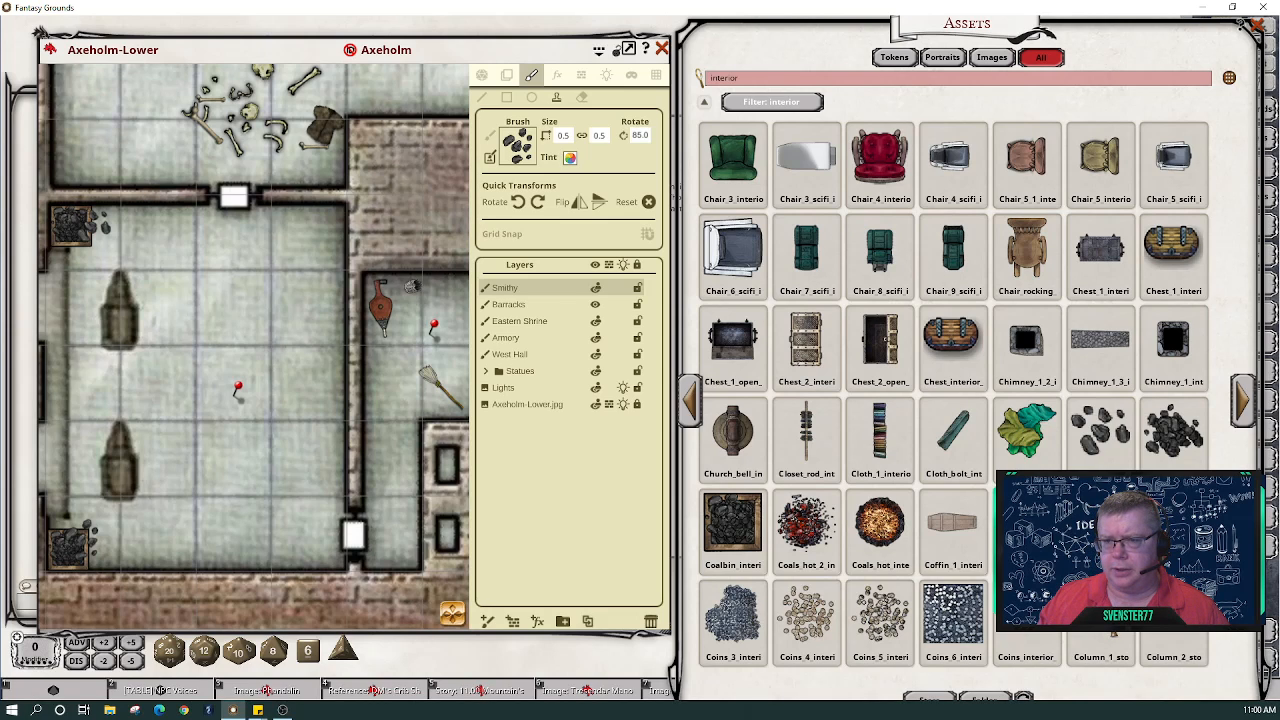
- Page ahead to the assets with dirt and fireplaces, and zoom in on the smithy room
{"action": "left_click", "coordinate": [1244, 400]}
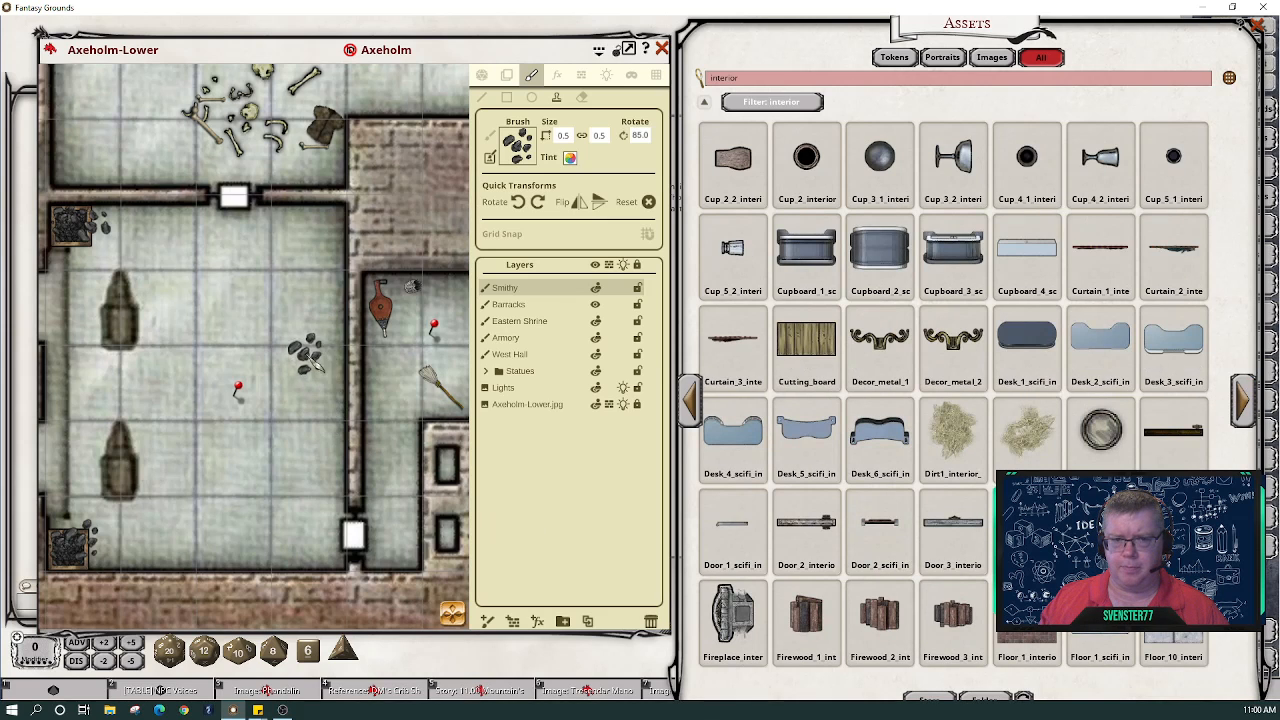
{"action": "scroll", "coordinate": [304, 345], "scroll_direction": "down", "scroll_amount": 3}
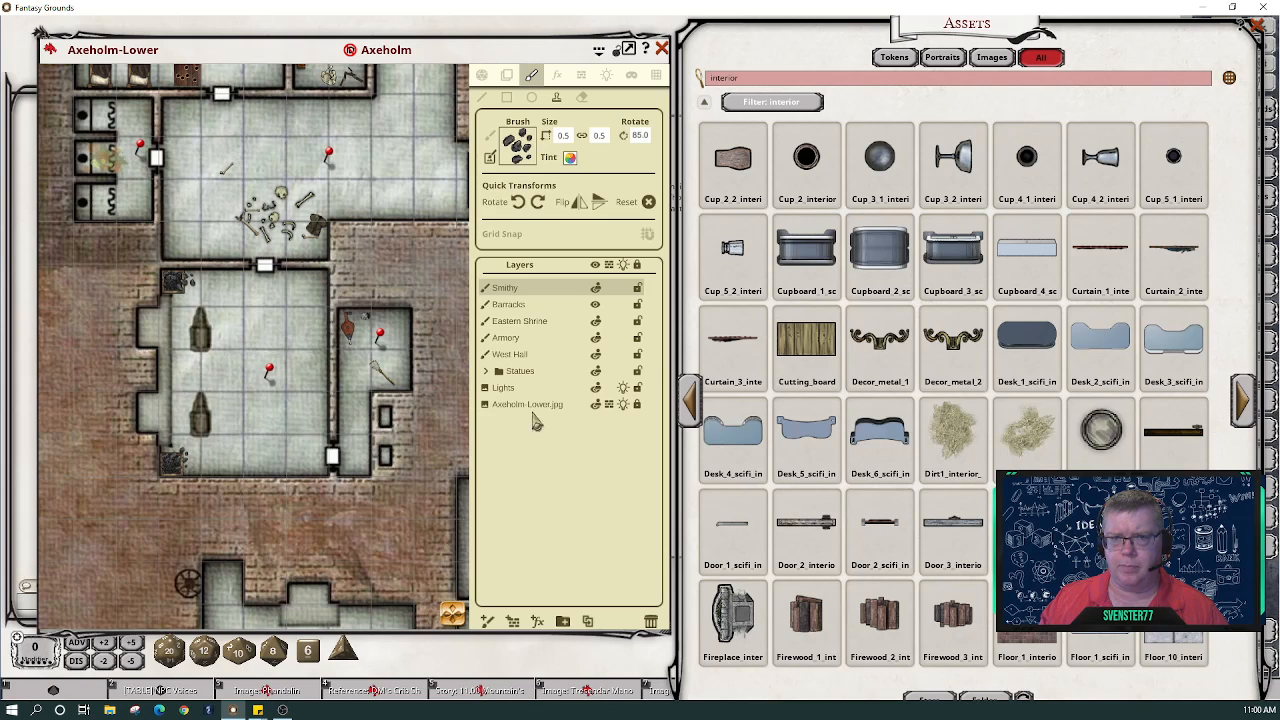
{"action": "mouse_move", "coordinate": [448, 612]}
{"action": "left_mouse_down"}
{"action": "mouse_move", "coordinate": [563, 580]}
{"action": "mouse_move", "coordinate": [421, 630]}
{"action": "mouse_move", "coordinate": [449, 614]}
{"action": "mouse_move", "coordinate": [445, 356]}
{"action": "mouse_move", "coordinate": [492, 420]}
{"action": "mouse_move", "coordinate": [240, 500]}
{"action": "mouse_move", "coordinate": [325, 658]}
{"action": "mouse_move", "coordinate": [465, 650]}
{"action": "mouse_move", "coordinate": [449, 629]}
{"action": "mouse_move", "coordinate": [466, 625]}
{"action": "left_mouse_up"}
{"action": "scroll", "coordinate": [288, 496], "scroll_direction": "up", "scroll_amount": 2}
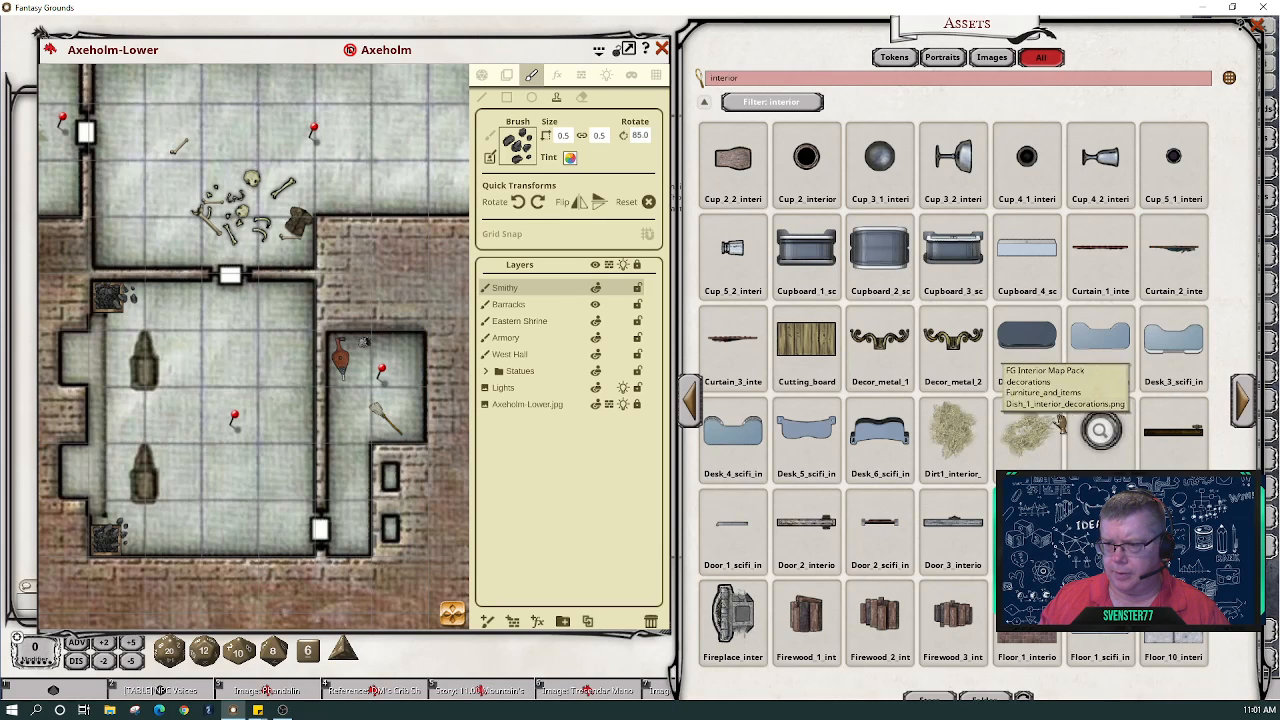
- Load the dirt patch asset as the brush with a plain white tint
{"action": "left_click_drag", "start_coordinate": [527, 152], "coordinate": [528, 153]}
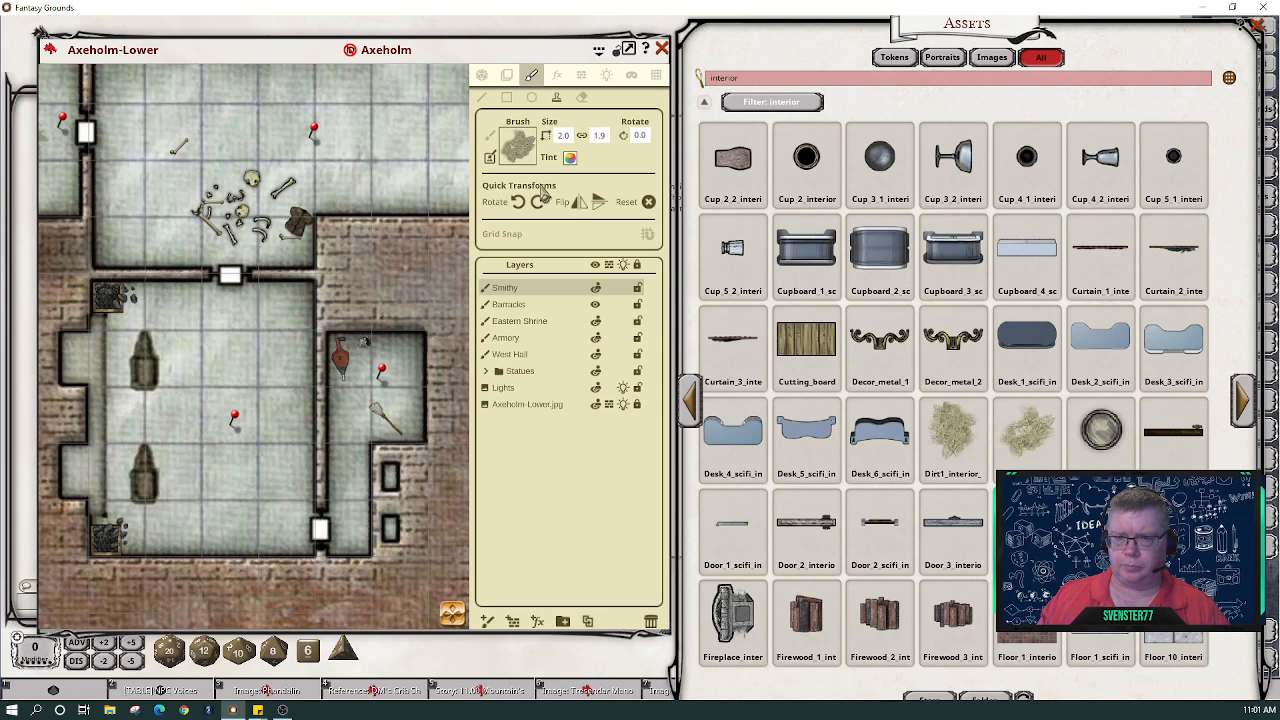
{"action": "left_click", "coordinate": [569, 157]}
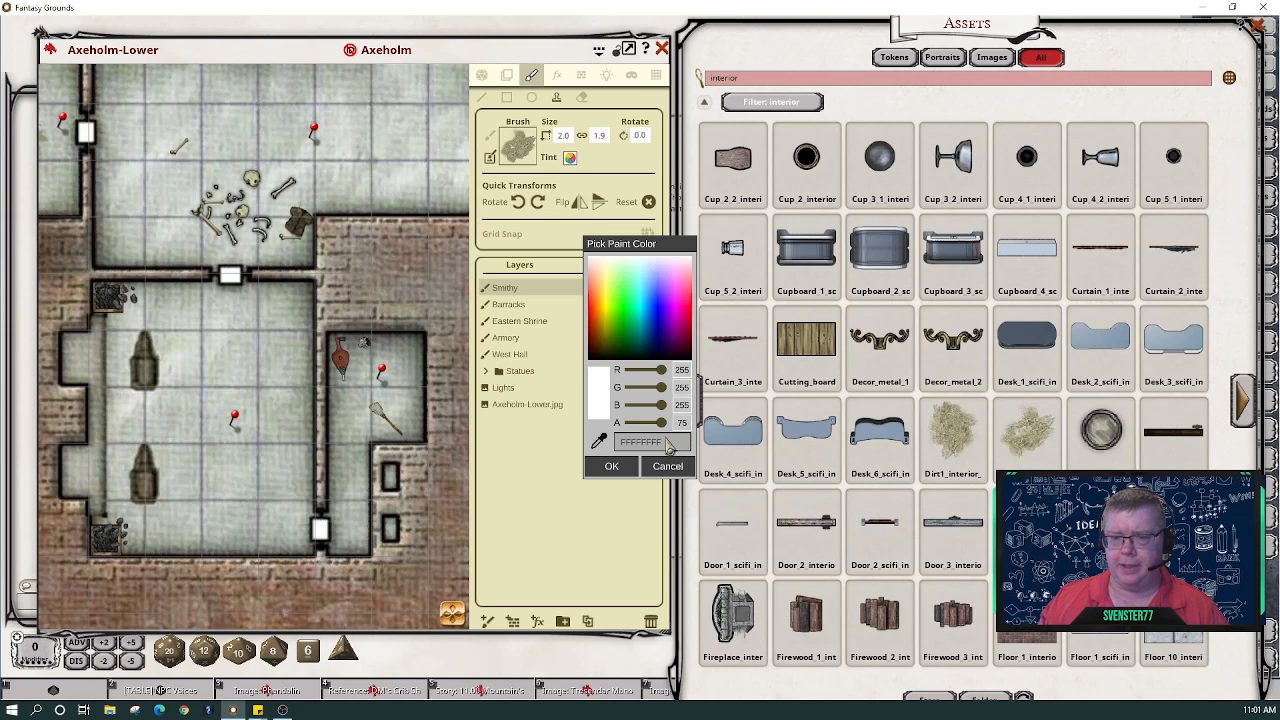
{"action": "left_click", "coordinate": [611, 466]}
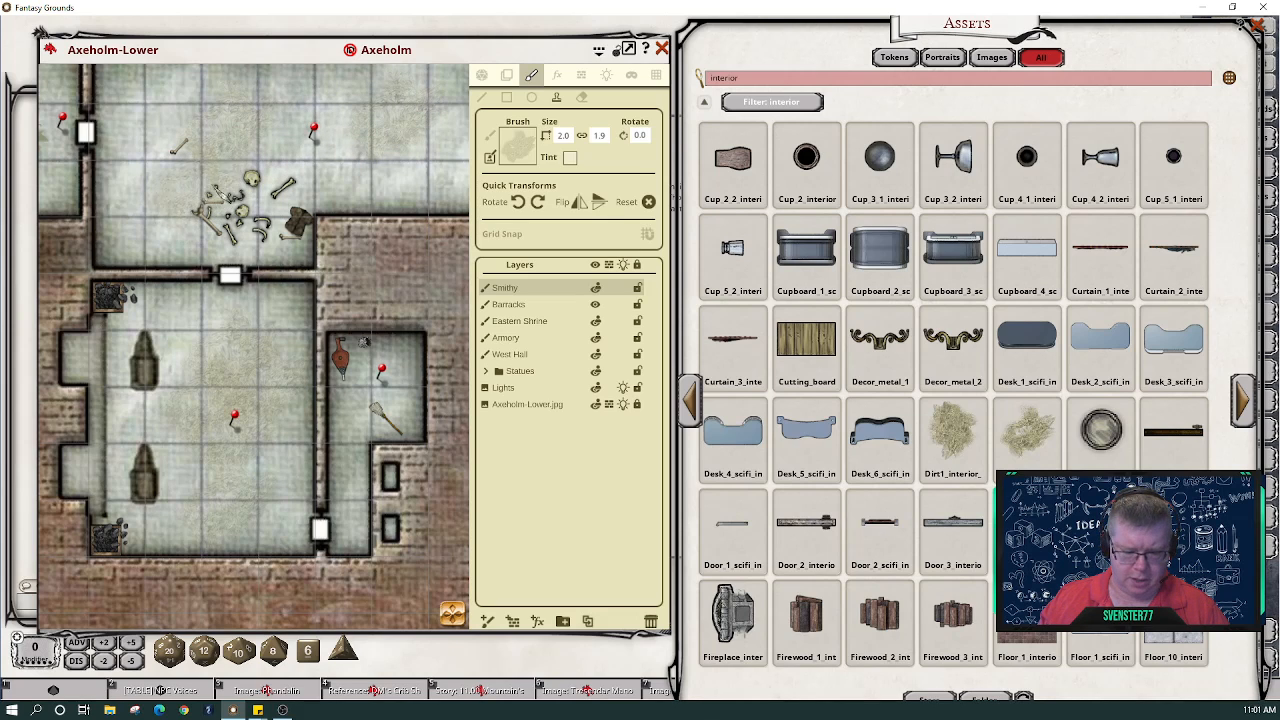
- Rotate the dirt brush to 155 degrees and size it to 1.3 by 1.2
{"action": "key", "text": "shift"}
{"action": "scroll", "coordinate": [214, 182], "scroll_direction": "up", "scroll_amount": 6}
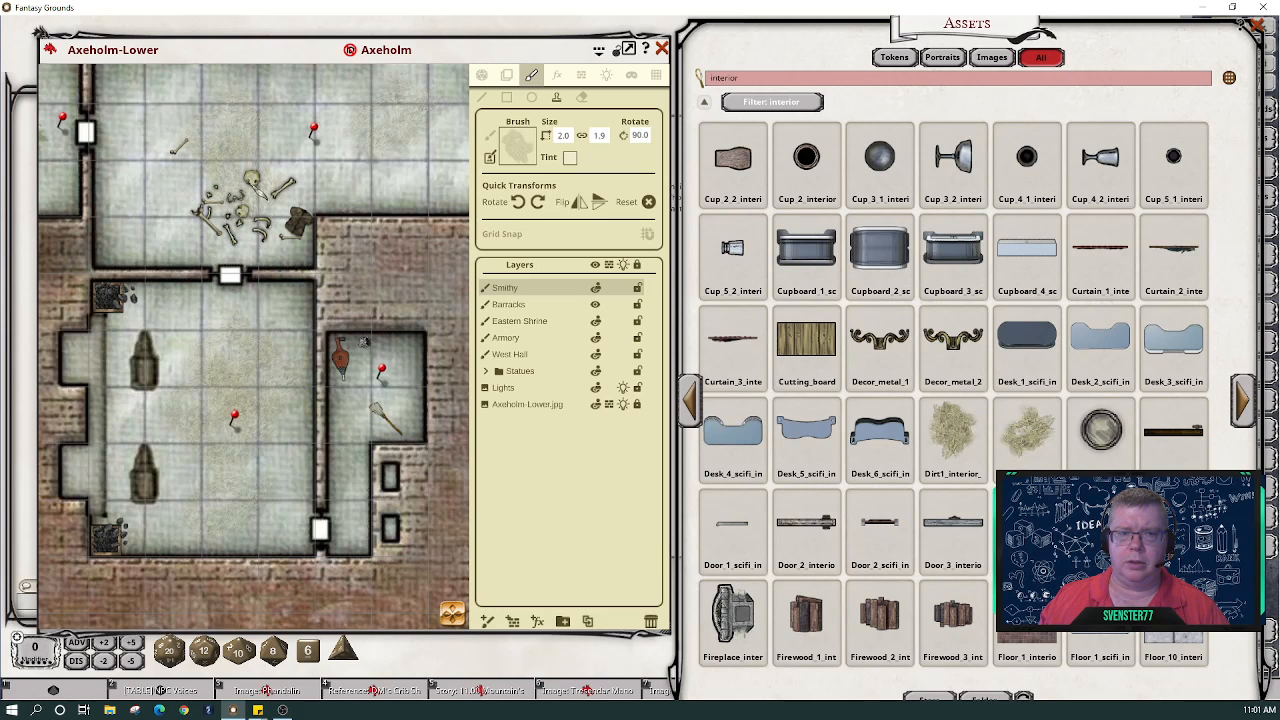
{"action": "scroll", "coordinate": [395, 300], "scroll_direction": "down", "scroll_amount": 3}
{"action": "scroll", "coordinate": [395, 300], "scroll_direction": "down", "scroll_amount": 3}
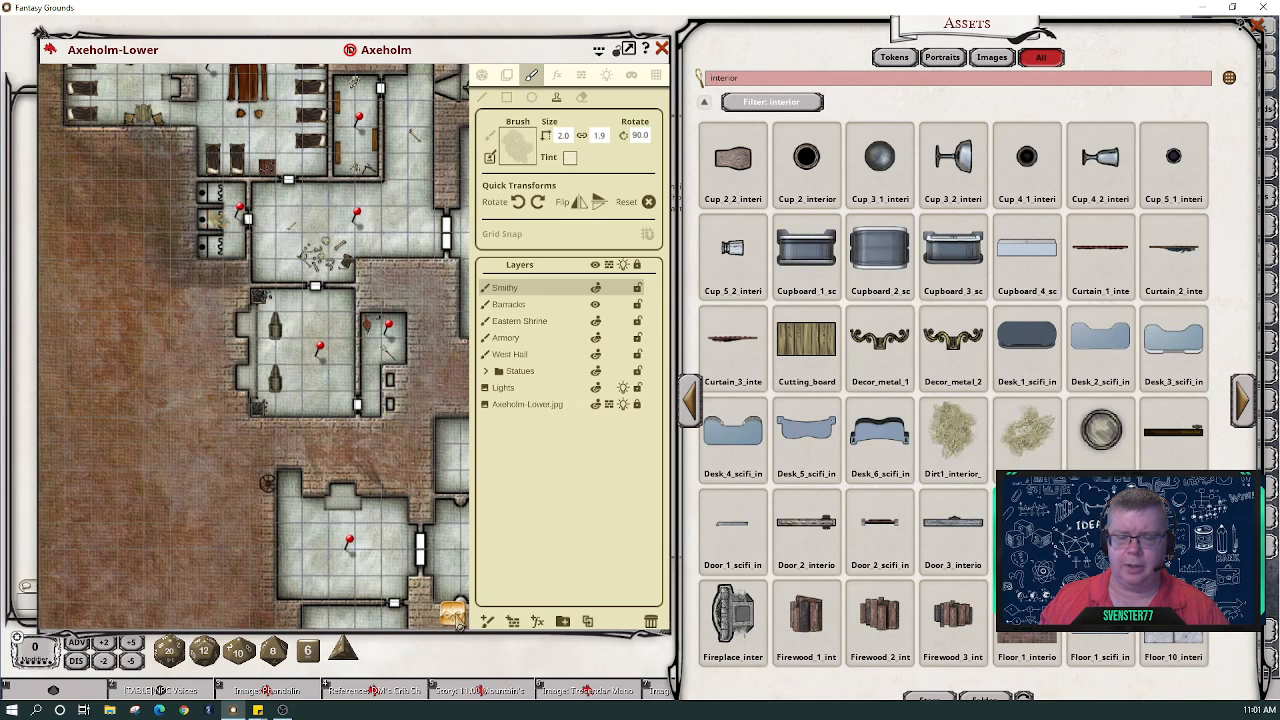
{"action": "scroll", "coordinate": [433, 483], "scroll_direction": "up", "scroll_amount": 4}
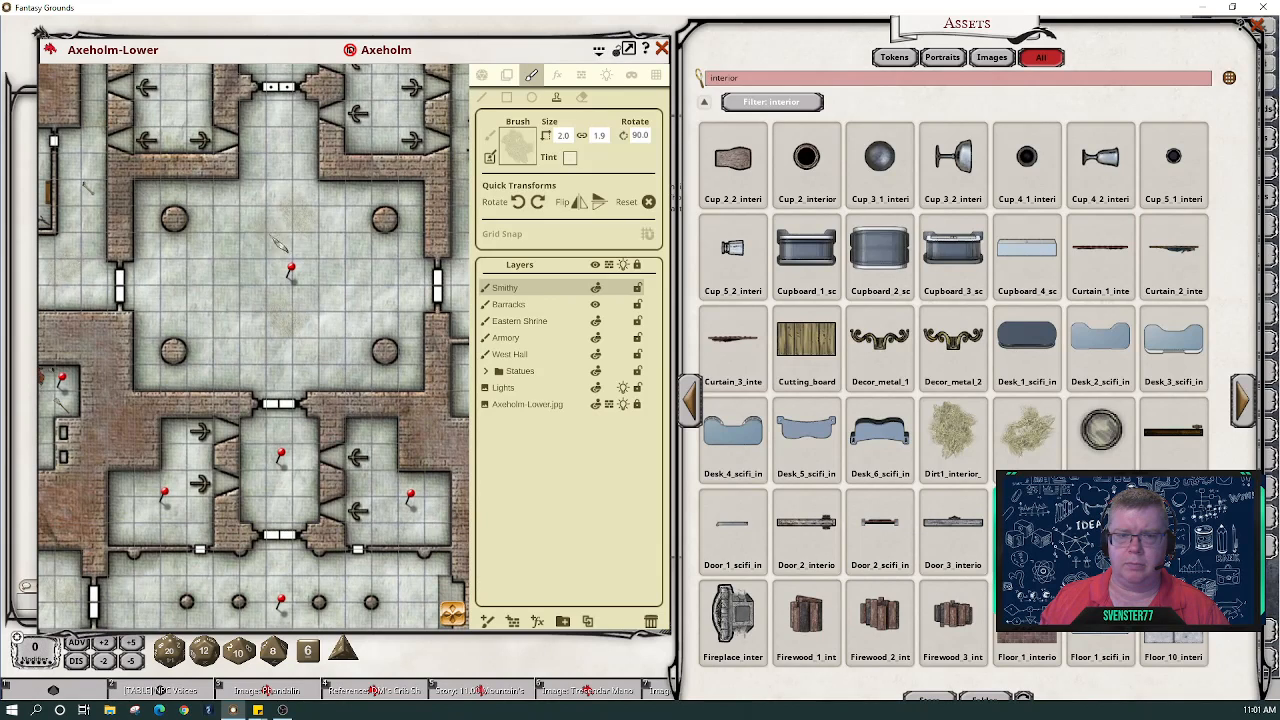
{"action": "scroll", "coordinate": [286, 220], "scroll_direction": "up", "scroll_amount": 5}
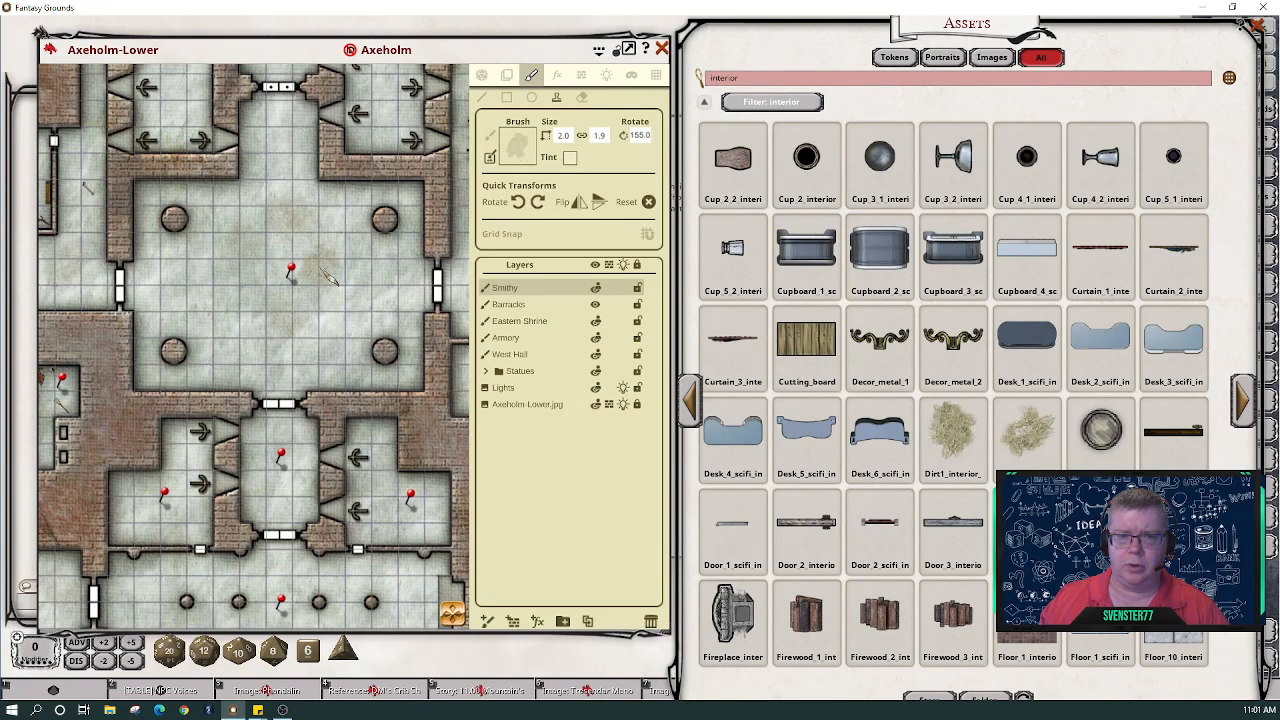
{"action": "scroll", "coordinate": [300, 300], "scroll_direction": "up", "scroll_amount": 5}
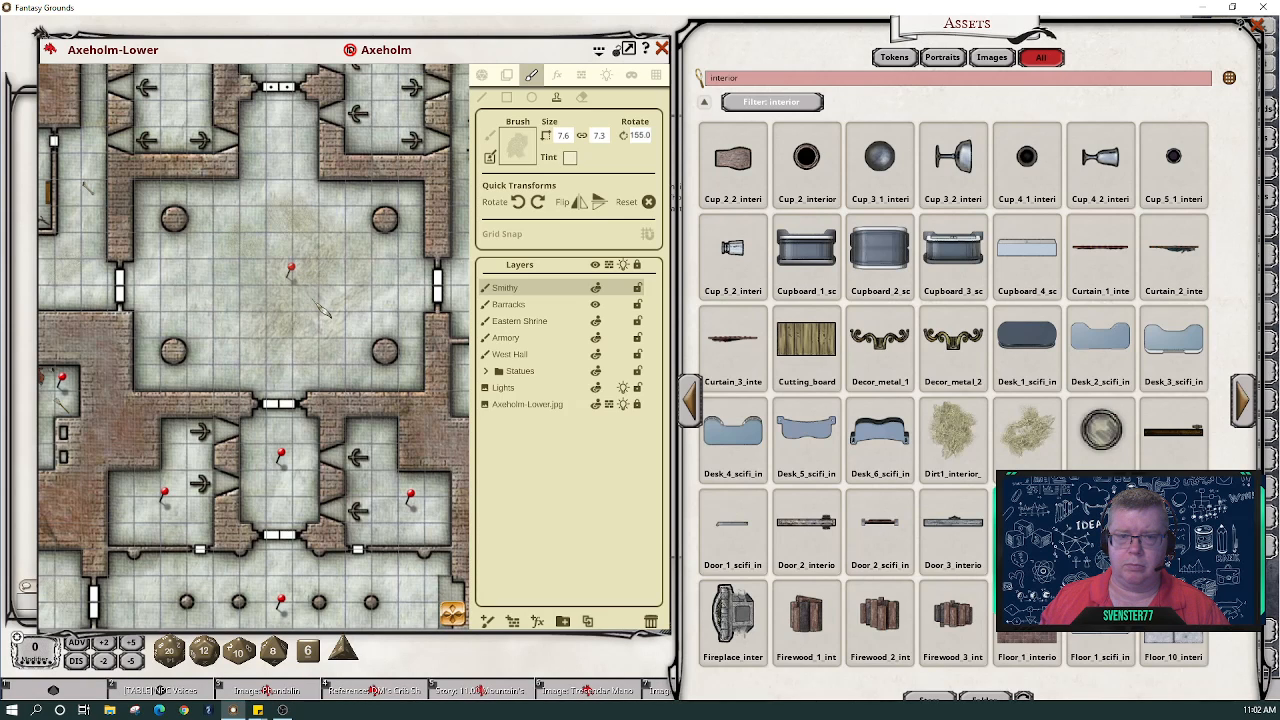
{"action": "scroll", "coordinate": [322, 310], "scroll_direction": "down", "scroll_amount": 5}
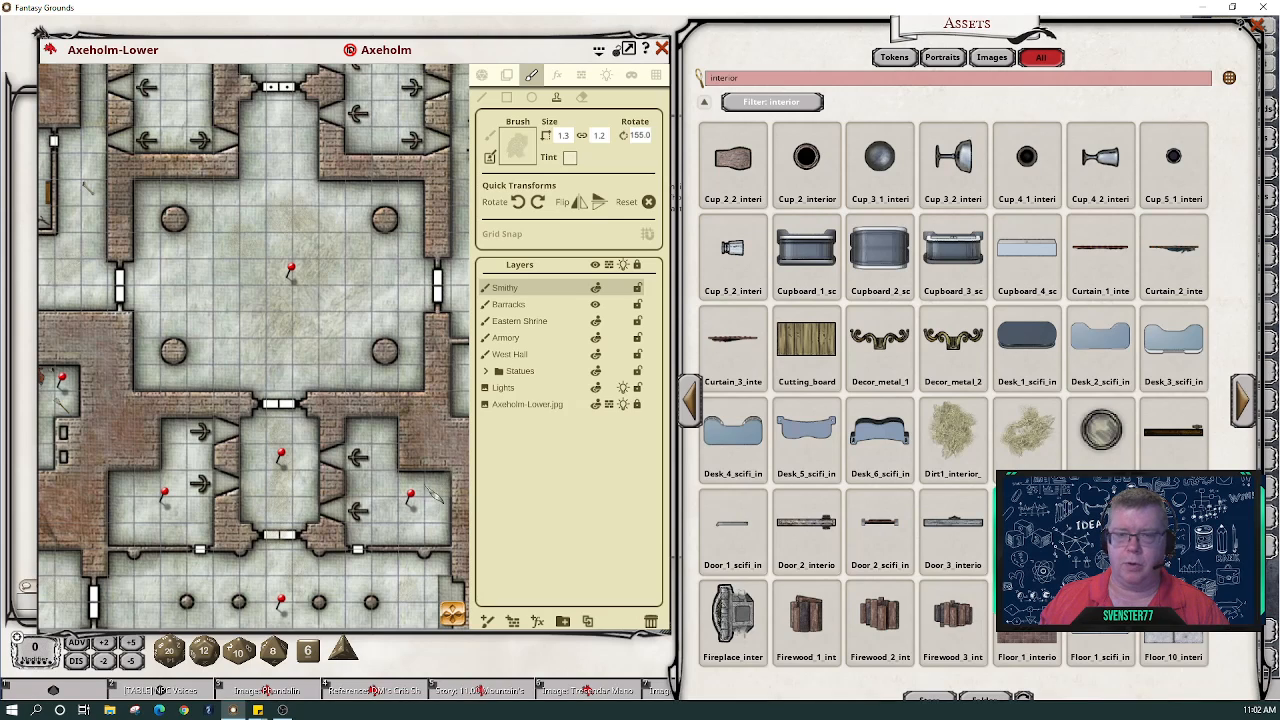
{"action": "scroll", "coordinate": [320, 240], "scroll_direction": "down", "scroll_amount": 5}
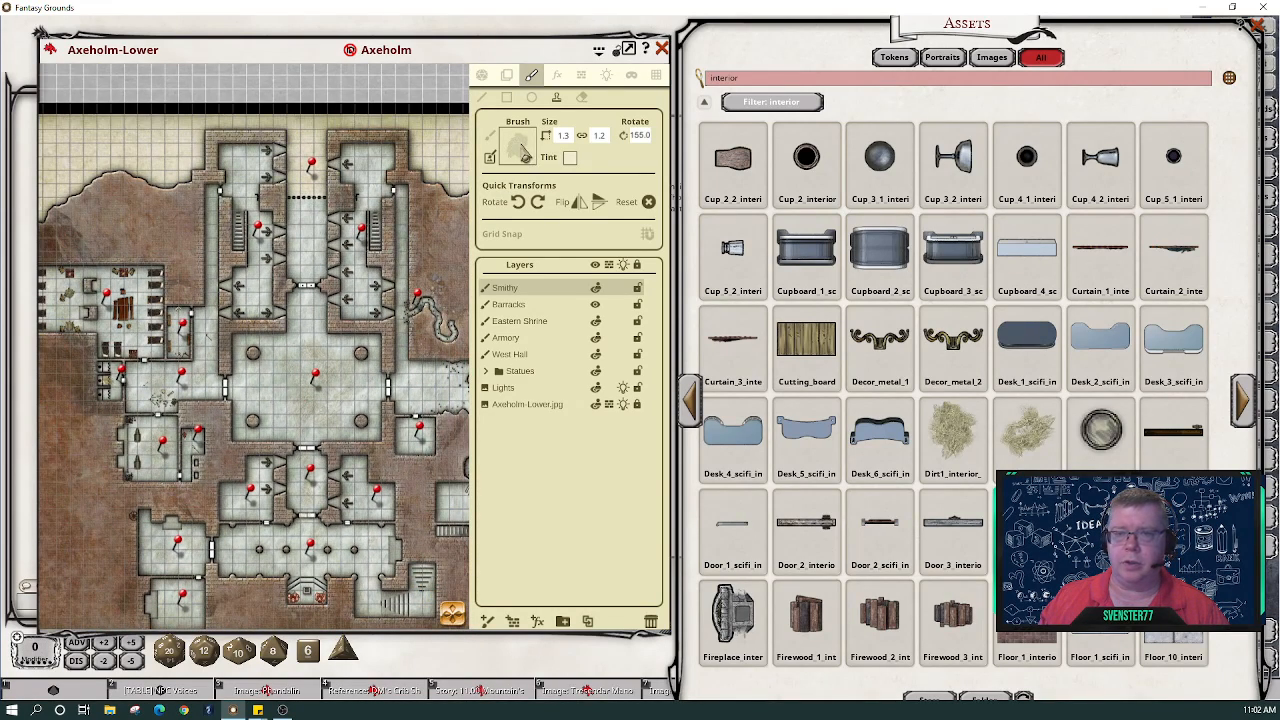
- Tint the dirt brush translucent green (R117 G205 B0) with alpha 50
{"action": "left_click", "coordinate": [569, 160]}
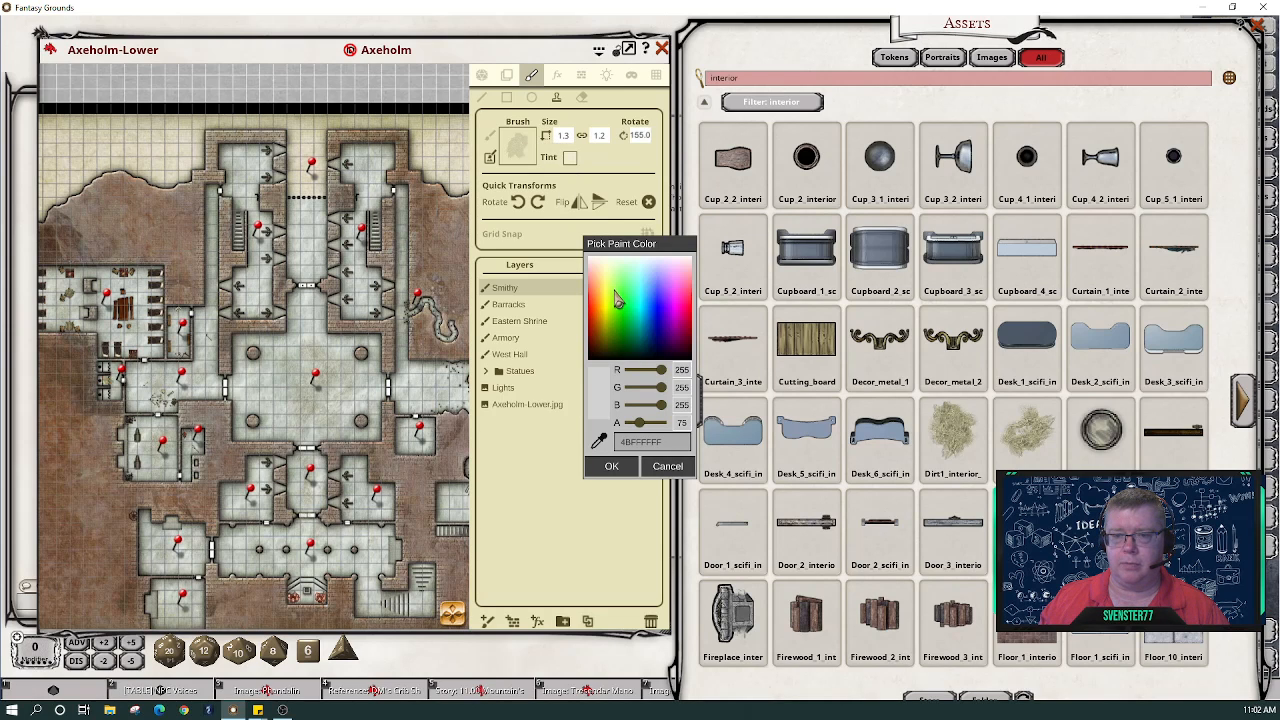
{"action": "left_click", "coordinate": [619, 290]}
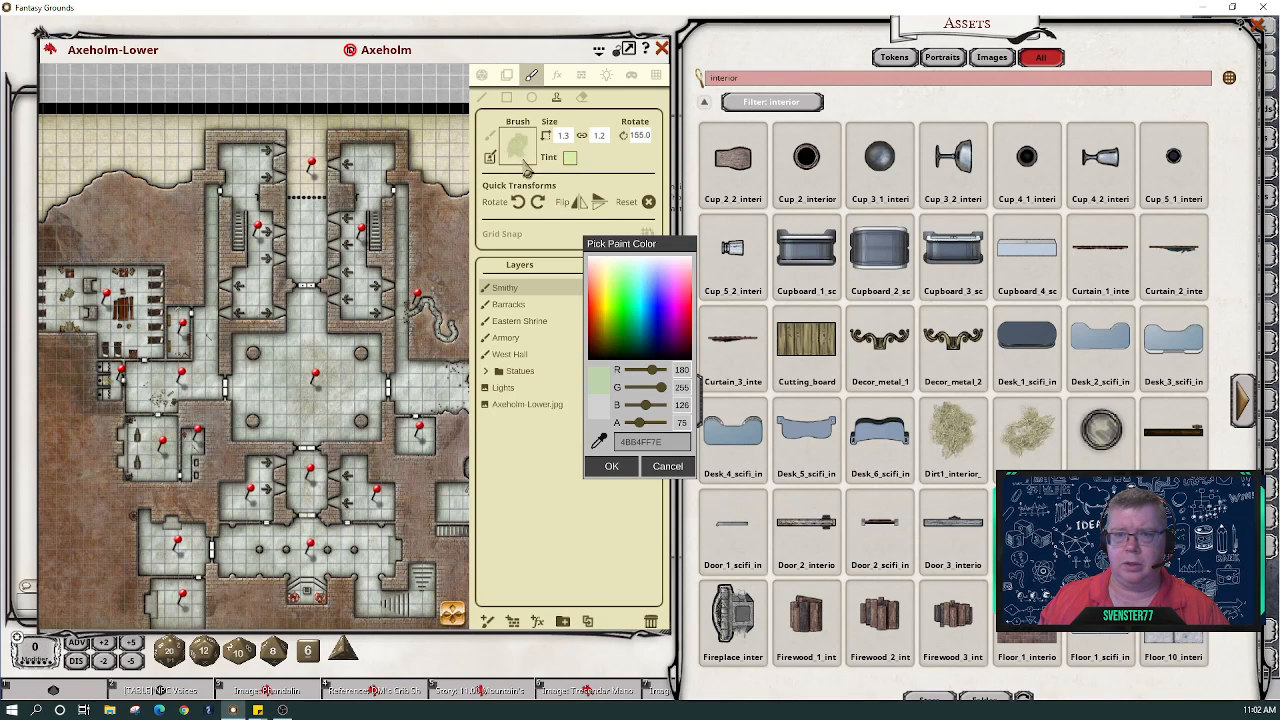
{"action": "left_click", "coordinate": [615, 328]}
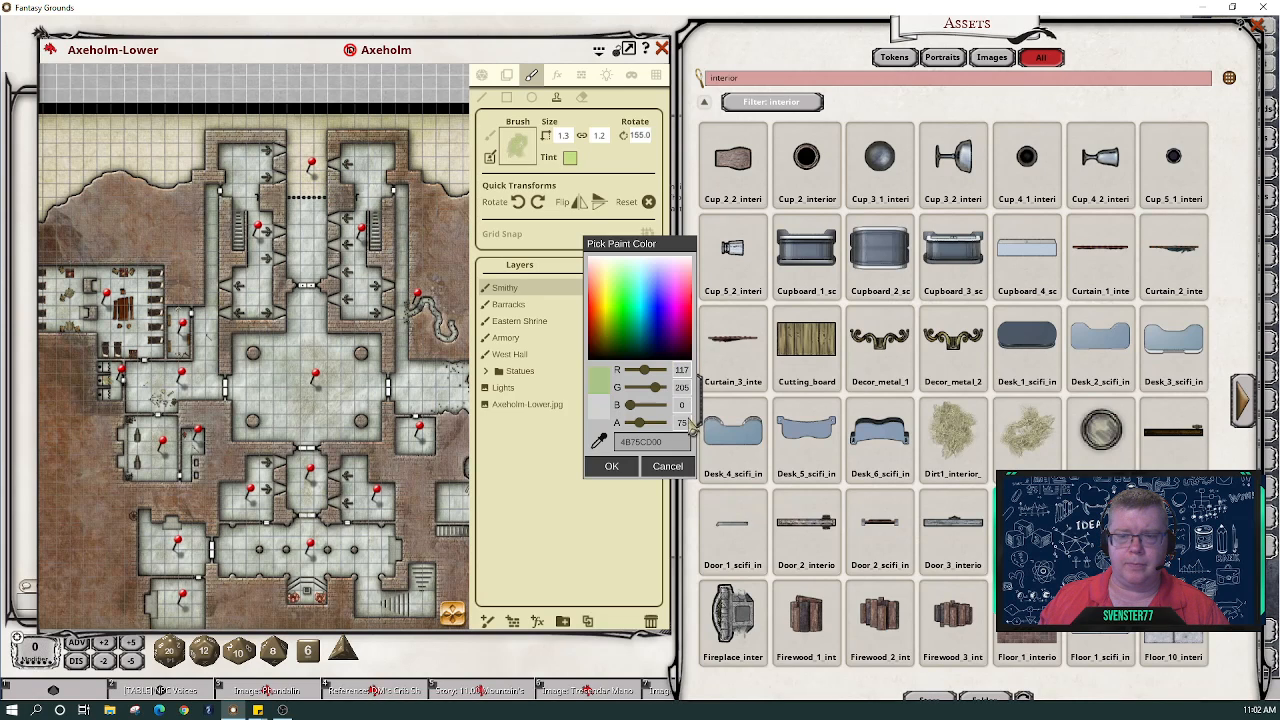
{"action": "type", "text": "50"}
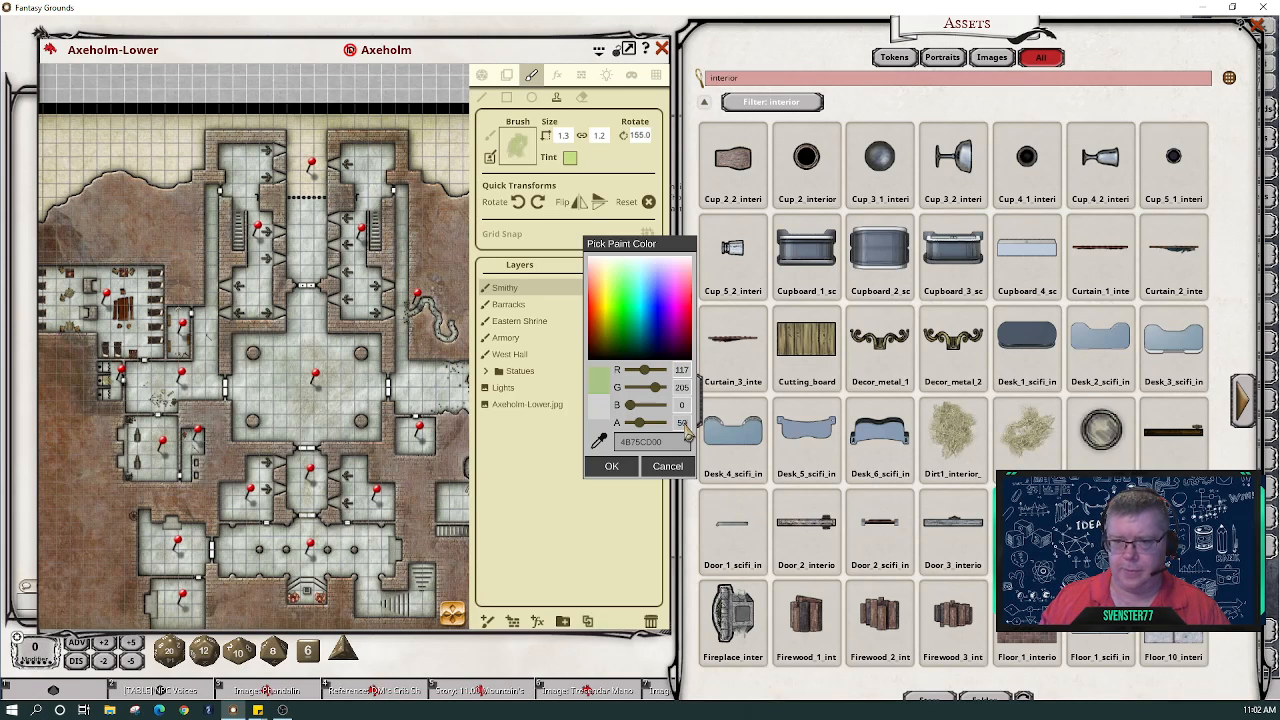
{"action": "left_click", "coordinate": [624, 465]}
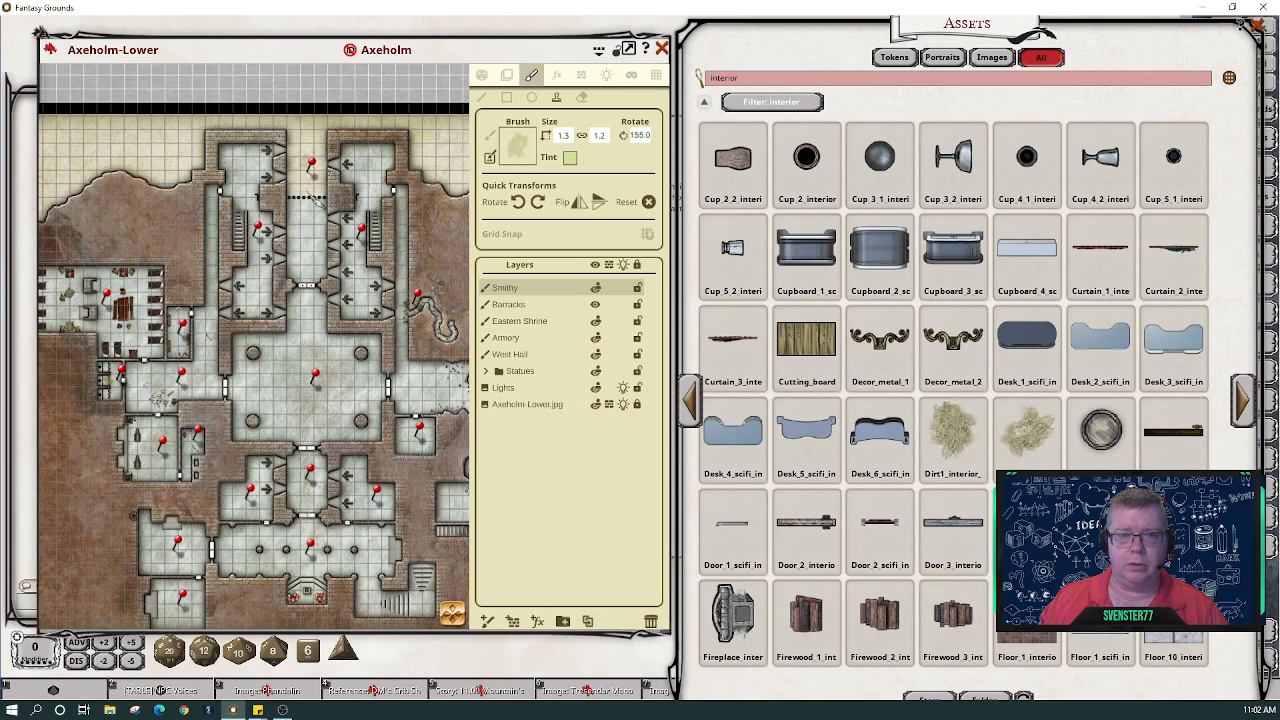
- Enlarge the dirt brush to 2.5 by 2.4 and rotate it to 260 degrees
{"action": "scroll", "coordinate": [318, 188], "scroll_direction": "up", "scroll_amount": 6}
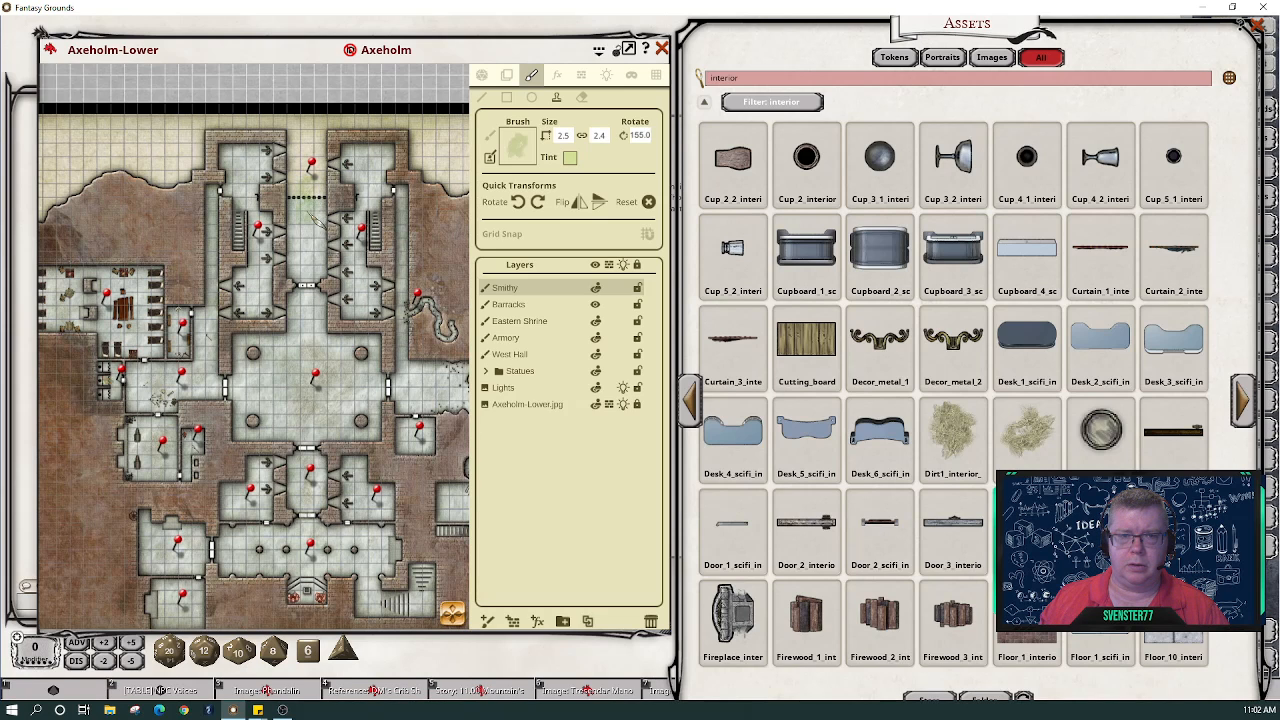
{"action": "scroll", "coordinate": [318, 200], "scroll_direction": "down", "scroll_amount": 2}
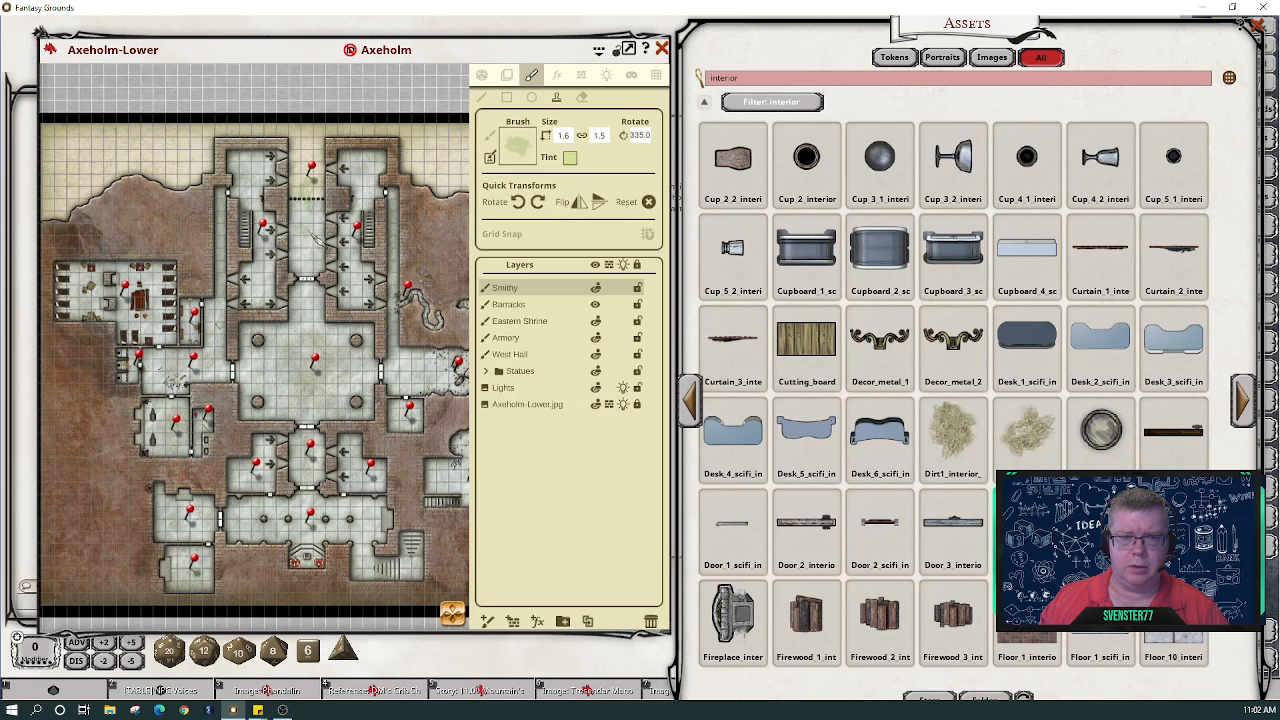
{"action": "key", "text": "shift"}
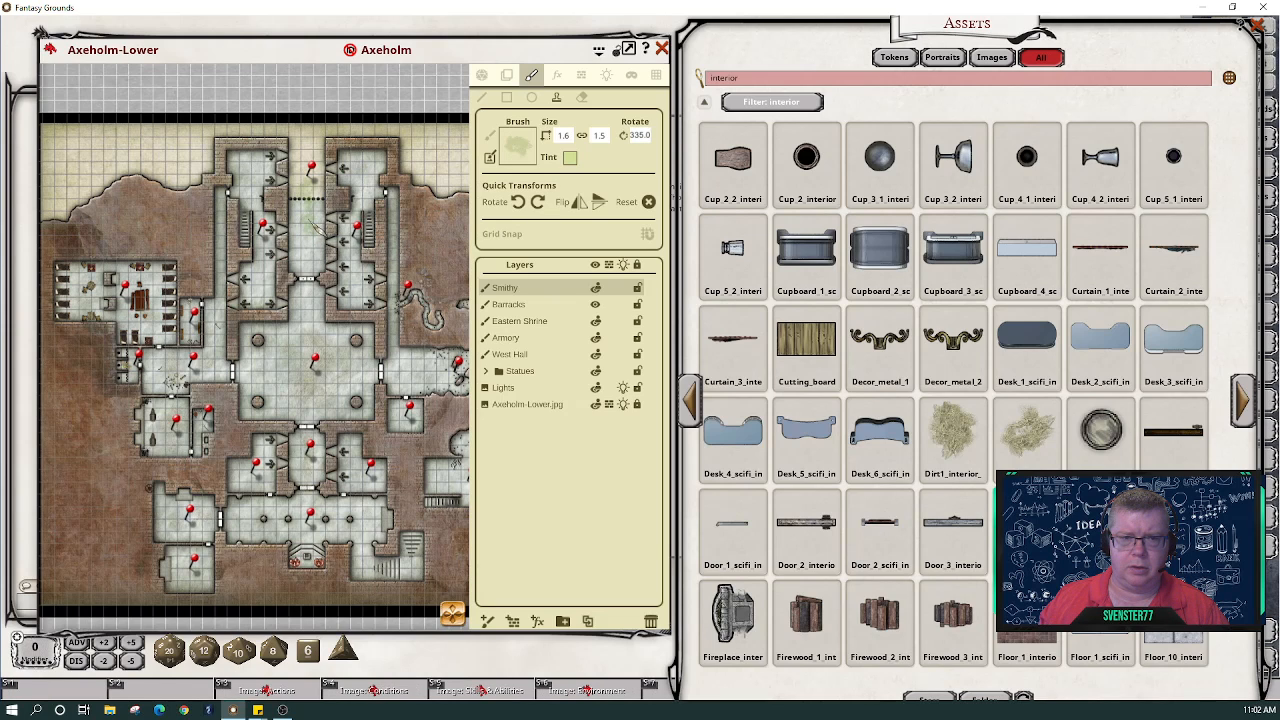
{"action": "scroll", "coordinate": [308, 220], "scroll_direction": "up", "scroll_amount": 5}
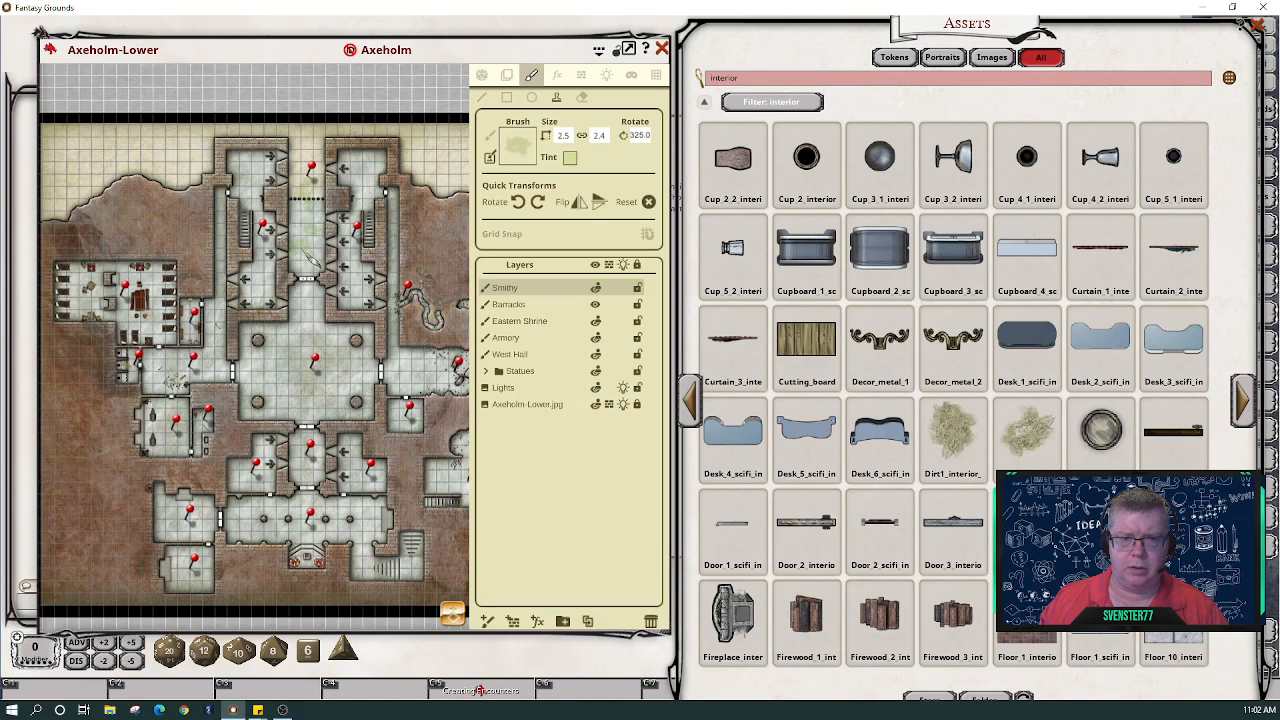
{"action": "key", "text": "shift"}
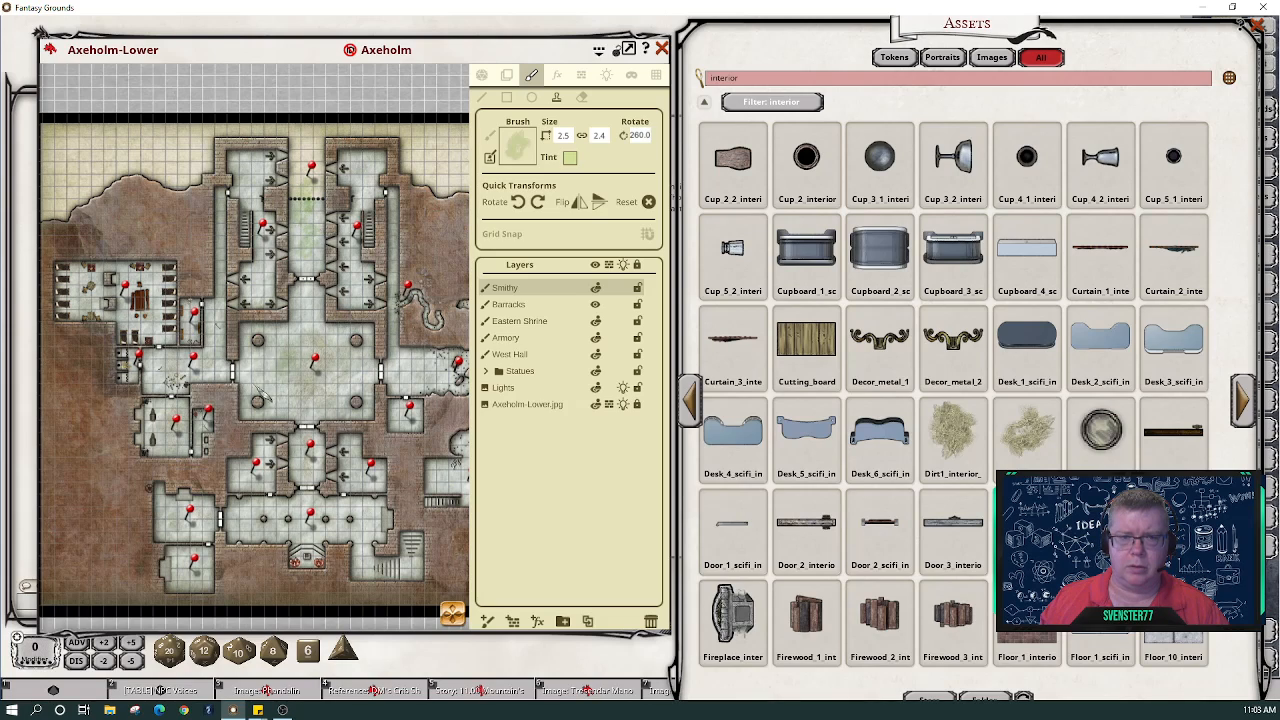
{"action": "scroll", "coordinate": [218, 427], "scroll_direction": "down", "scroll_amount": 2}
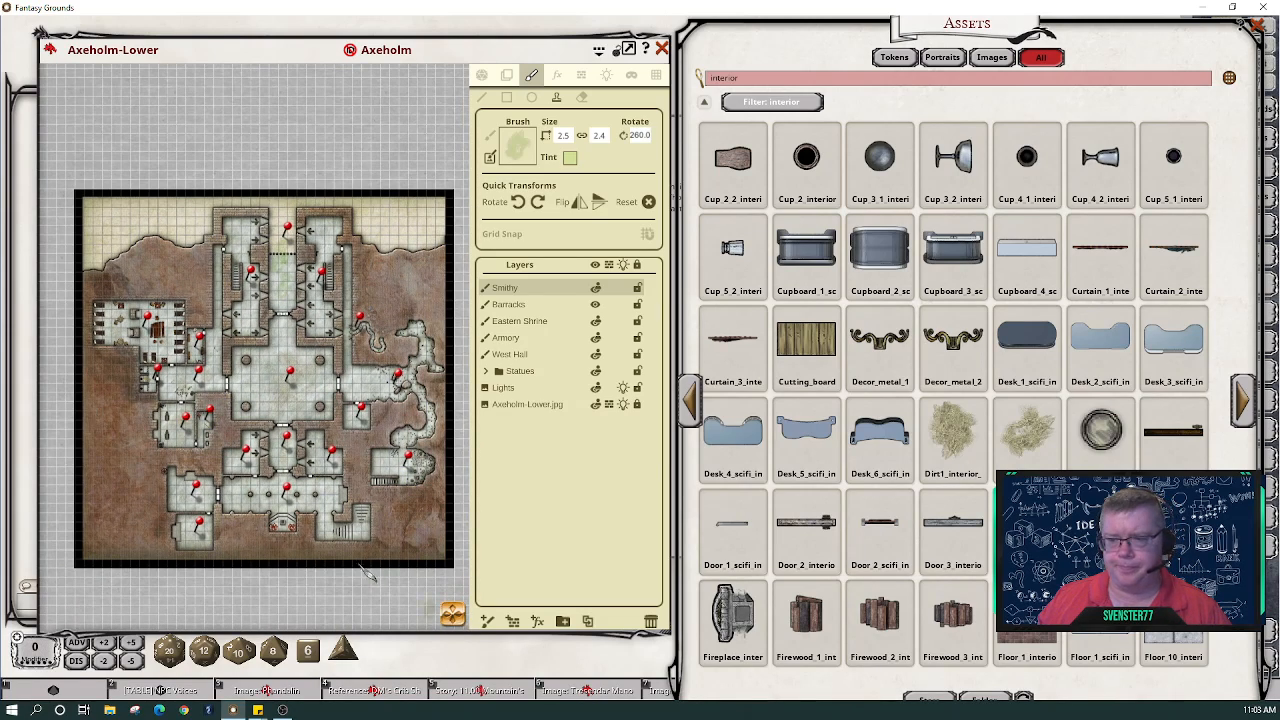
- Pan back to the smithy rooms and page ahead twice in the interior assets
{"action": "scroll", "coordinate": [207, 434], "scroll_direction": "up", "scroll_amount": 5}
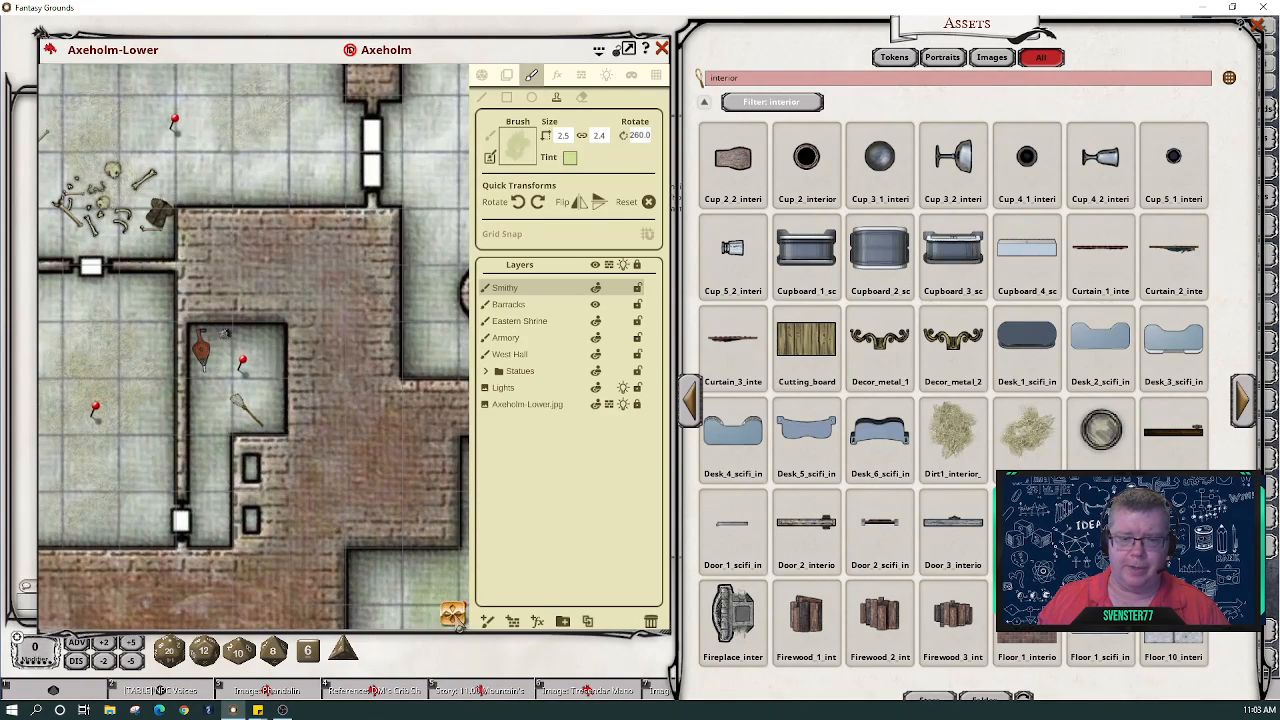
{"action": "left_click_drag", "start_coordinate": [454, 619], "coordinate": [440, 622]}
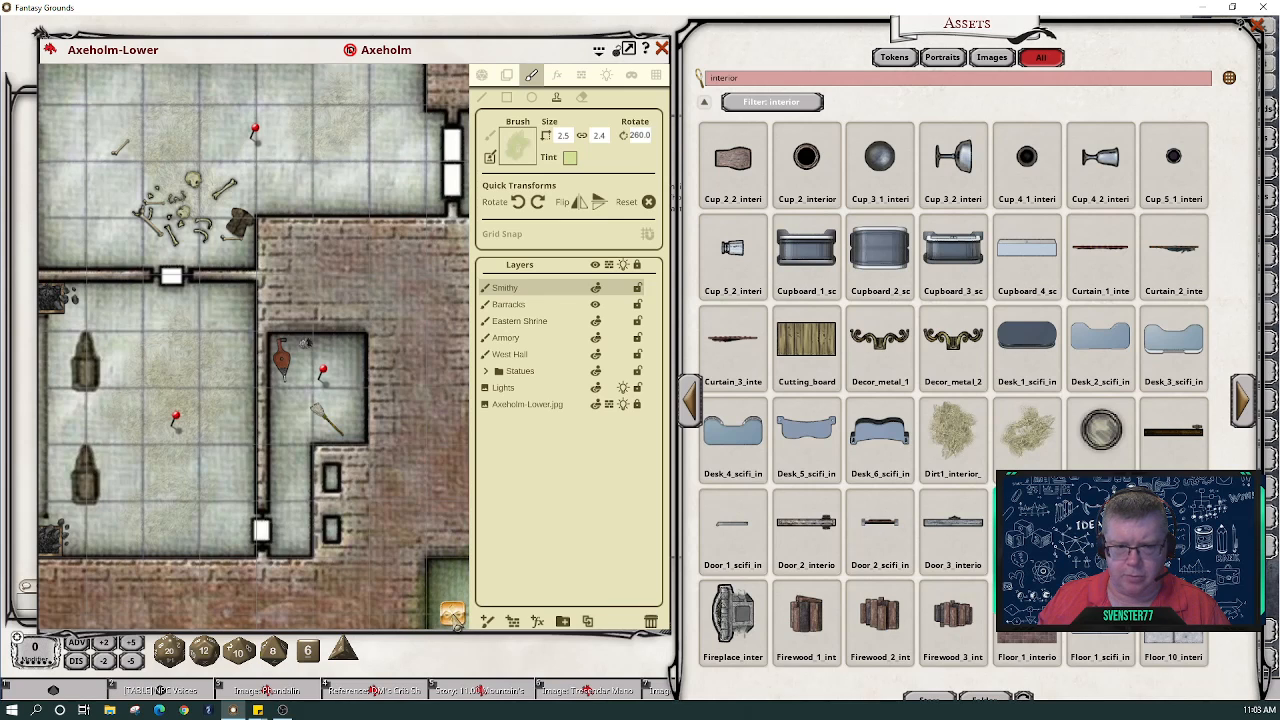
{"action": "left_click_drag", "start_coordinate": [456, 620], "coordinate": [526, 622]}
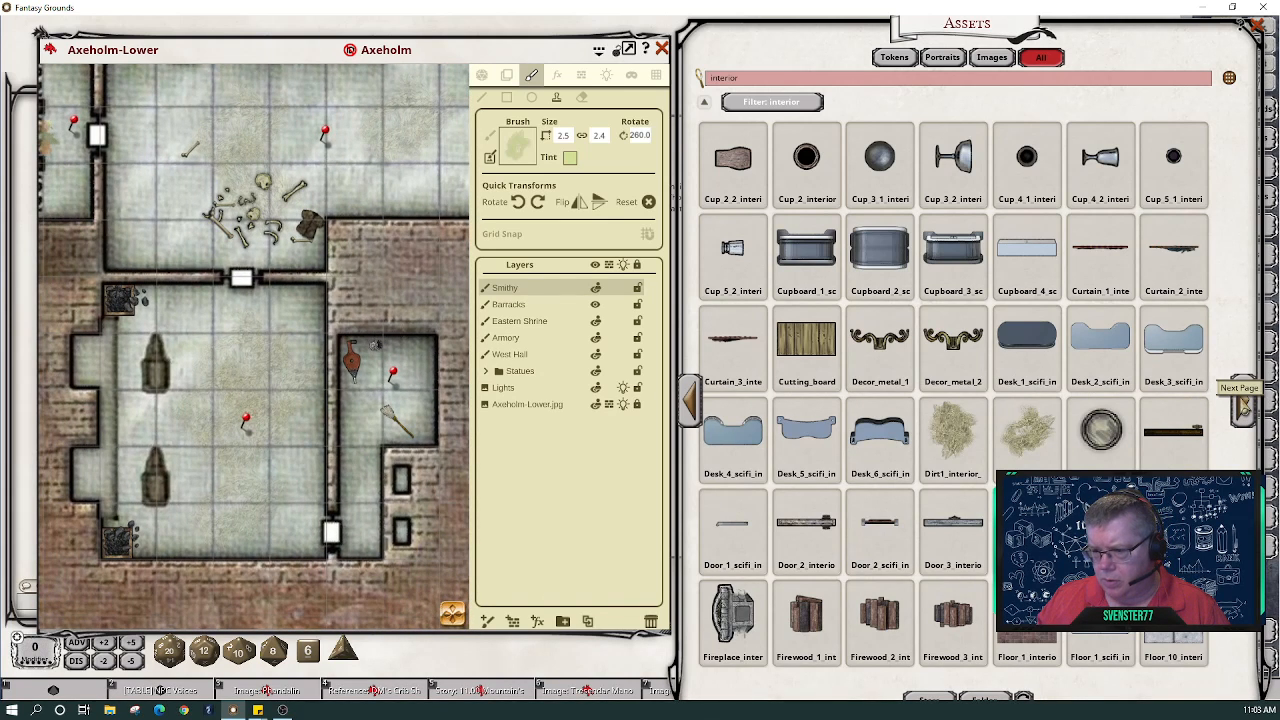
{"action": "left_click", "coordinate": [1243, 405]}
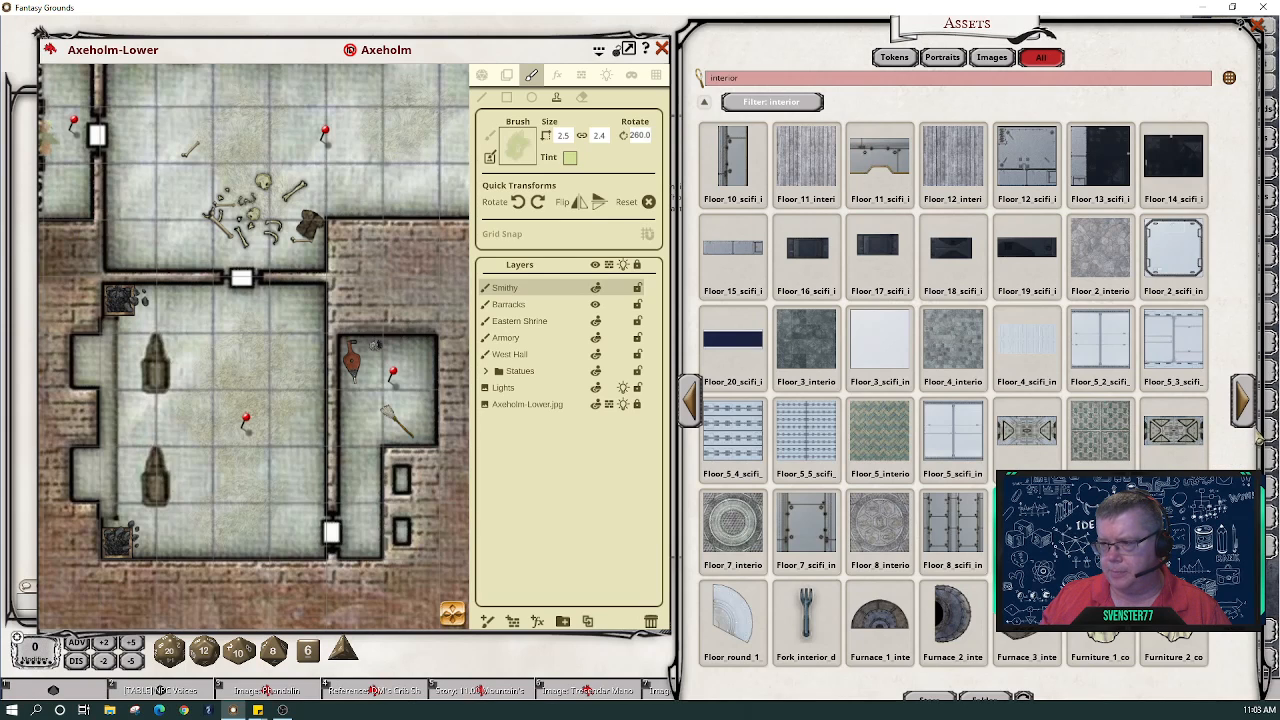
{"action": "left_click", "coordinate": [1243, 409]}
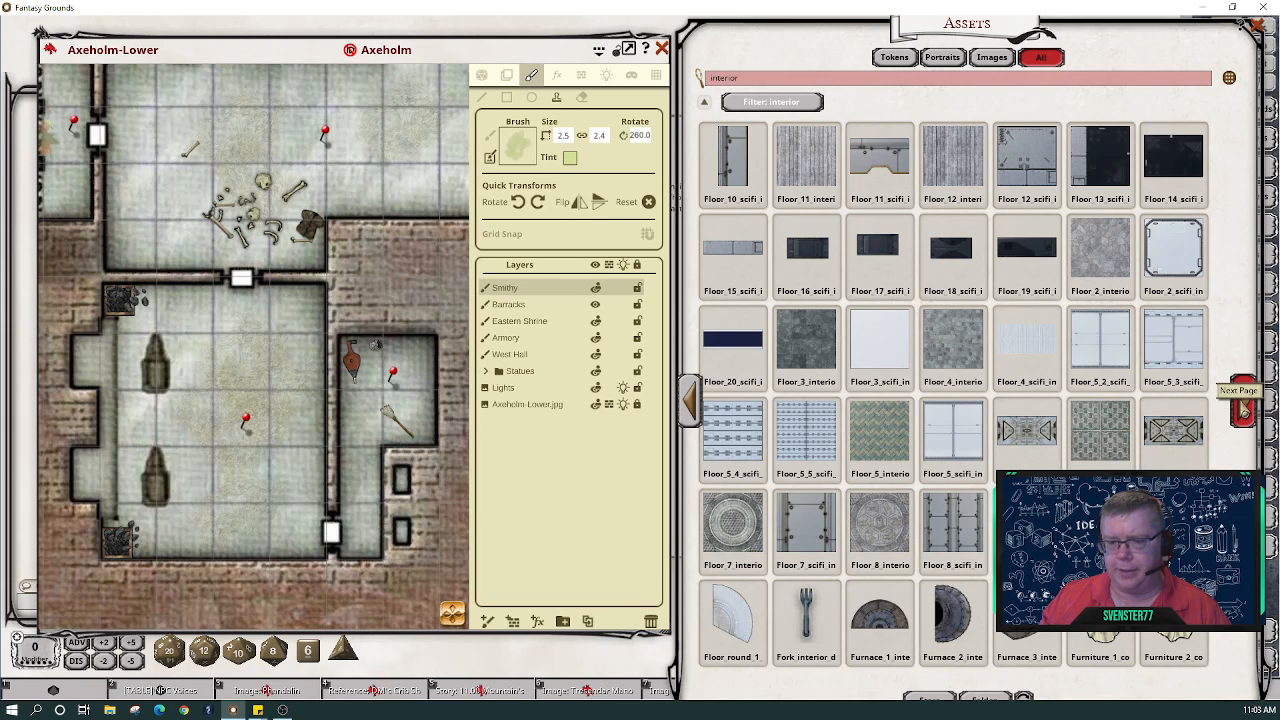
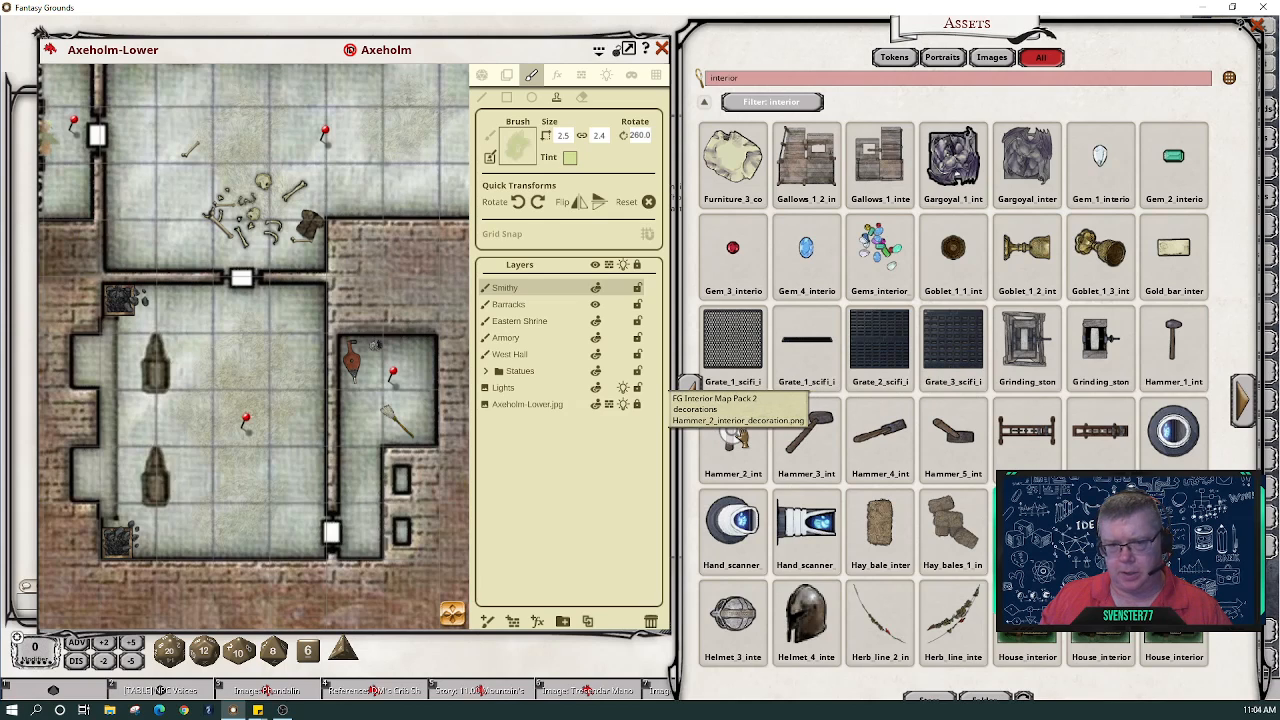
- Load Hammer_2, then Hammer_4, as the stamp brush with width and height linked
{"action": "left_click", "coordinate": [720, 420]}
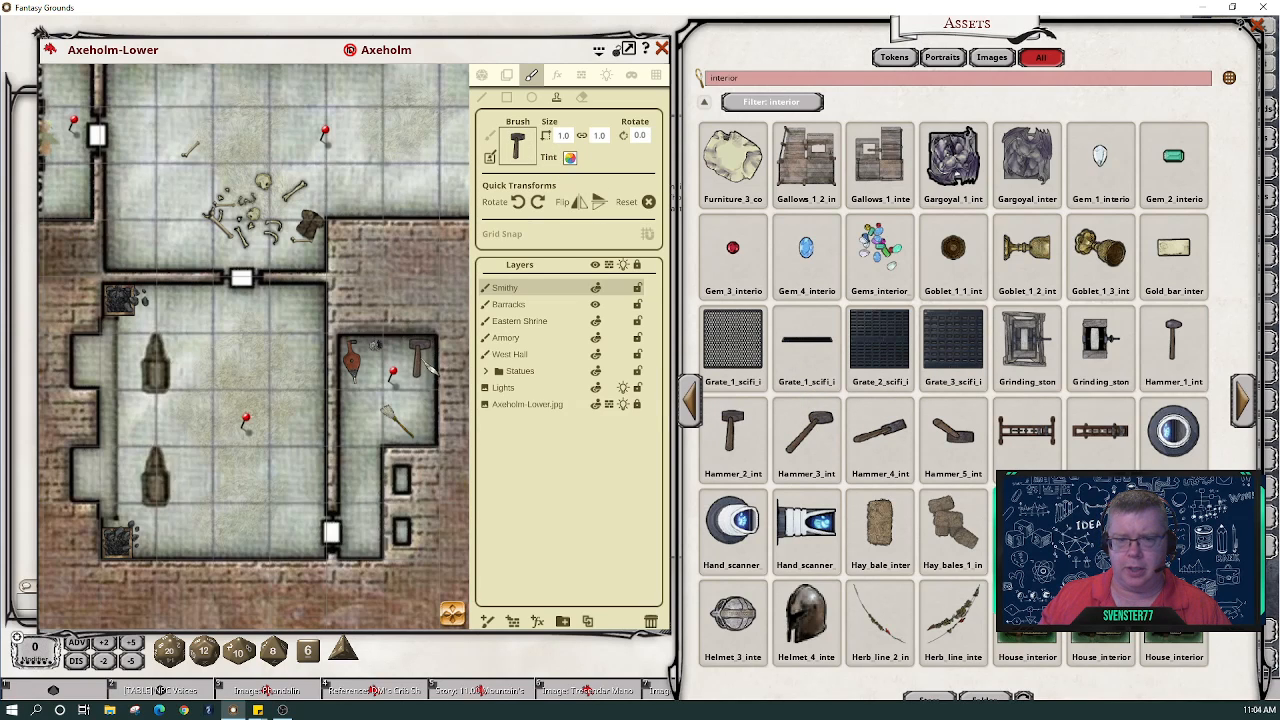
{"action": "left_click", "coordinate": [583, 135]}
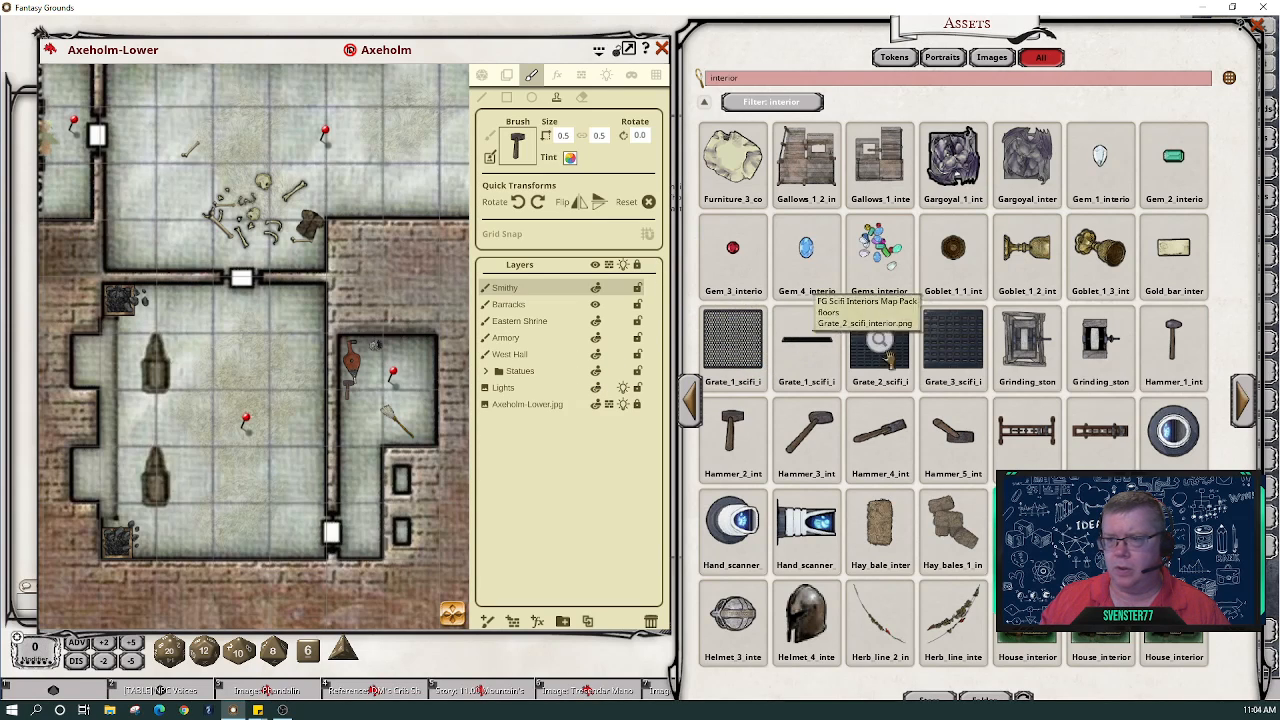
{"action": "left_click_drag", "start_coordinate": [880, 430], "coordinate": [517, 148]}
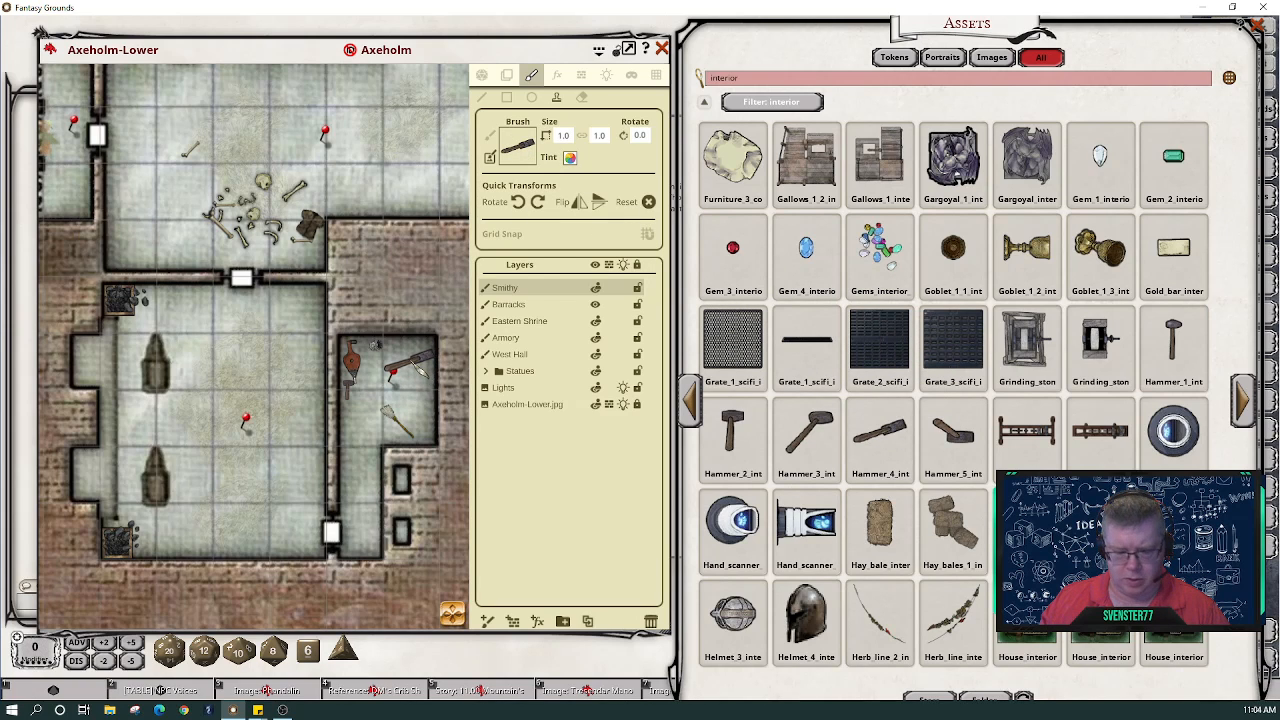
{"action": "scroll", "coordinate": [410, 368], "scroll_direction": "down", "scroll_amount": 5}
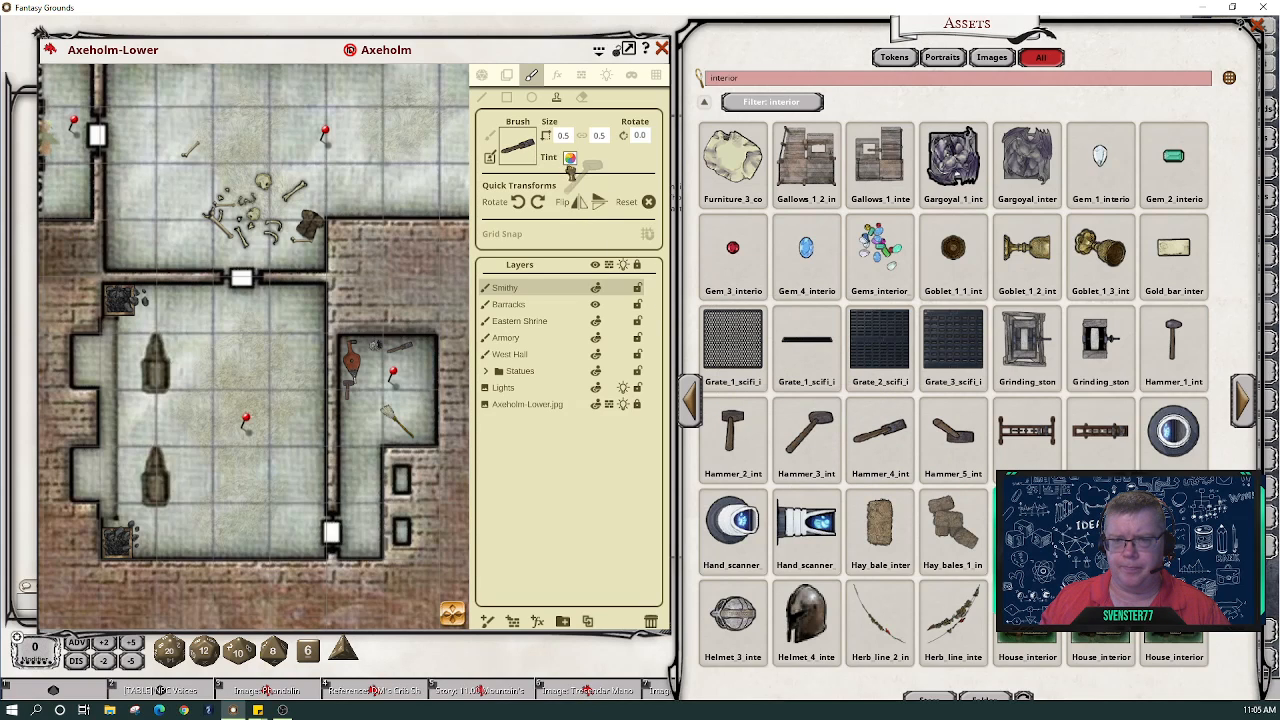
- Stamp sledgehammers at 0.3 size, rotated 345°, along the smithy's upper wall
{"action": "left_click_drag", "start_coordinate": [570, 170], "coordinate": [518, 148]}
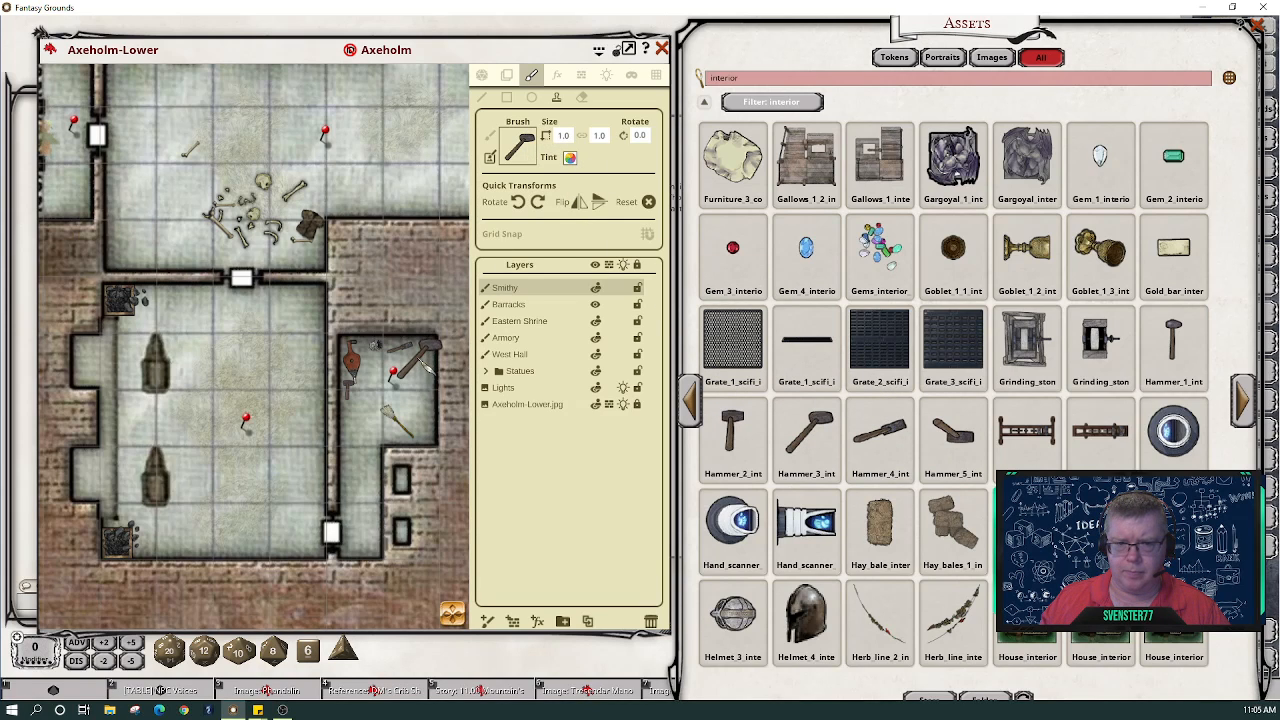
{"action": "scroll", "coordinate": [415, 360], "scroll_direction": "down", "scroll_amount": 4}
{"action": "scroll", "coordinate": [413, 362], "scroll_direction": "down", "scroll_amount": 2}
{"action": "scroll", "coordinate": [428, 356], "scroll_direction": "down", "scroll_amount": 3}
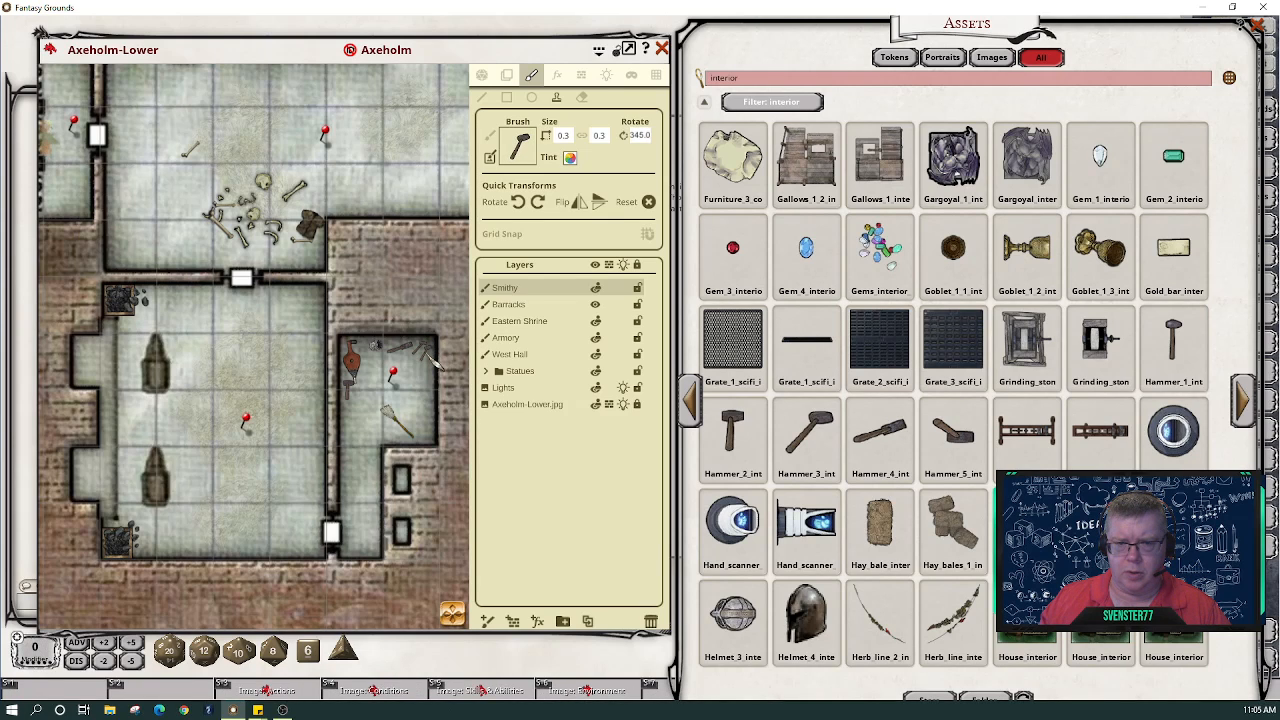
{"action": "scroll", "coordinate": [430, 358], "scroll_direction": "down", "scroll_amount": 1}
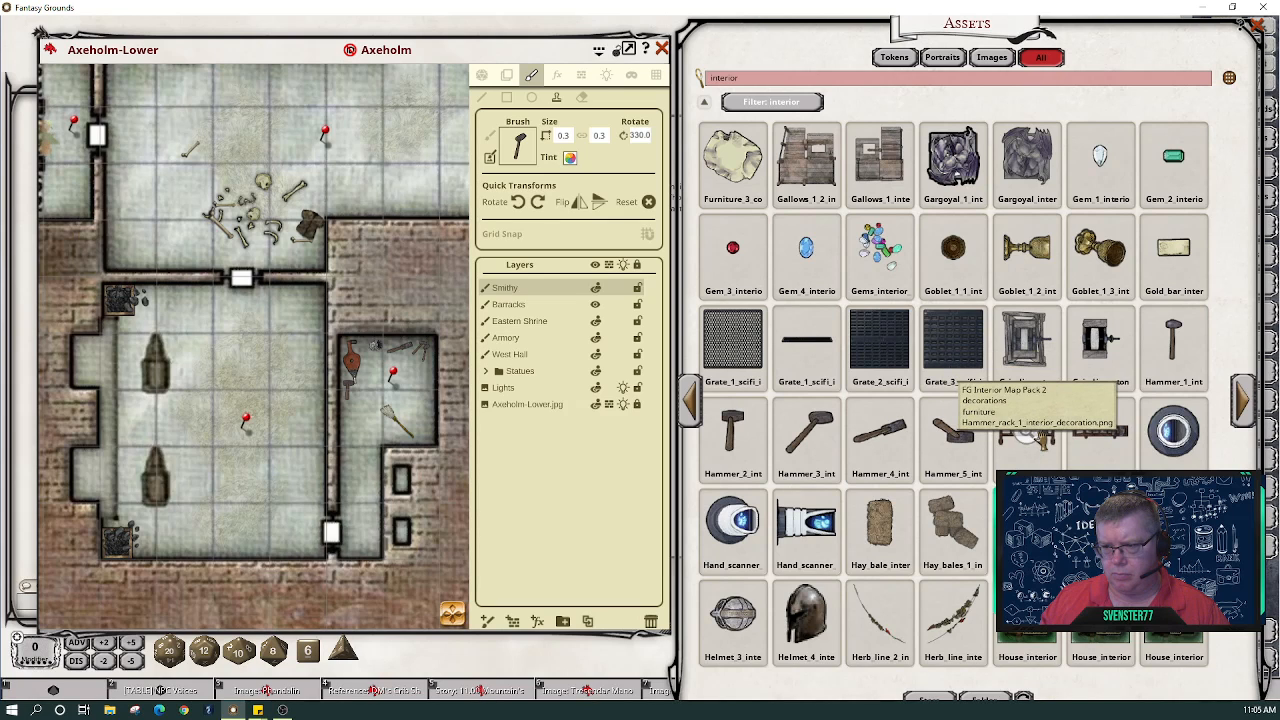
- Stamp Hammer_rack rotated 90° at 1.0 by 0.7 against the smithy's right wall
{"action": "left_click_drag", "start_coordinate": [1028, 432], "coordinate": [518, 146]}
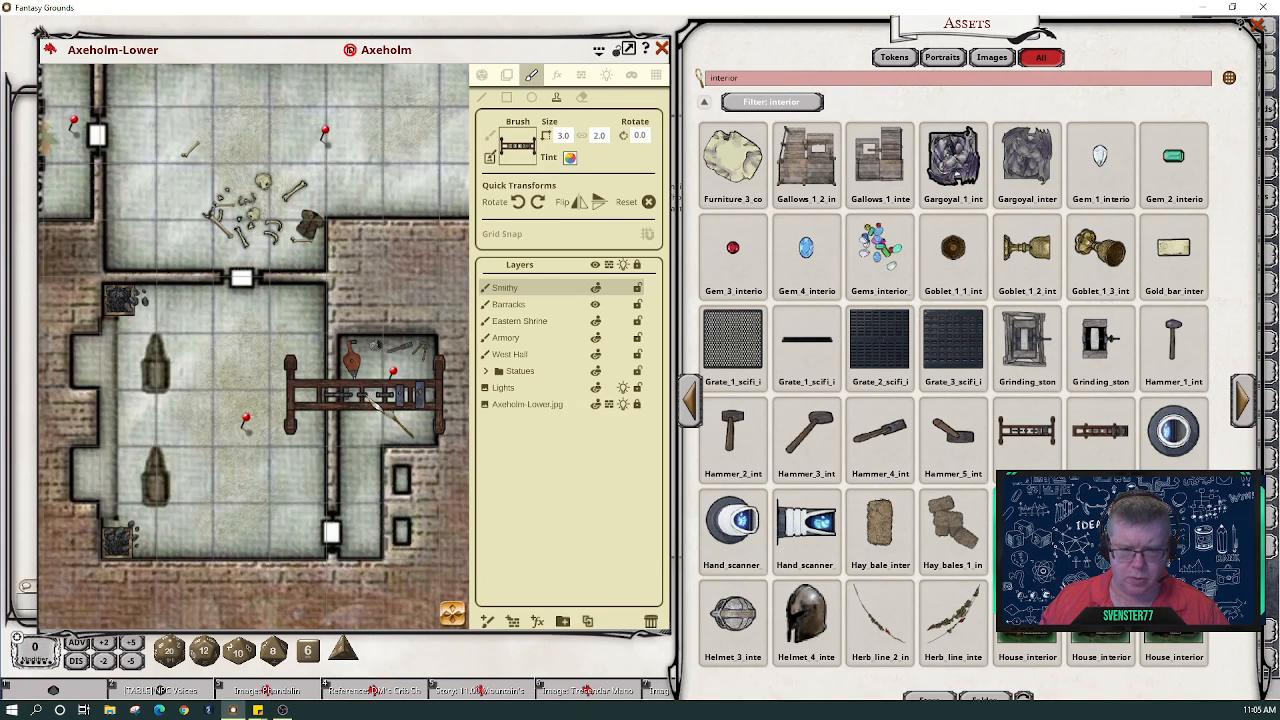
{"action": "key", "text": "shift"}
{"action": "scroll", "coordinate": [365, 395], "scroll_direction": "down", "scroll_amount": 9}
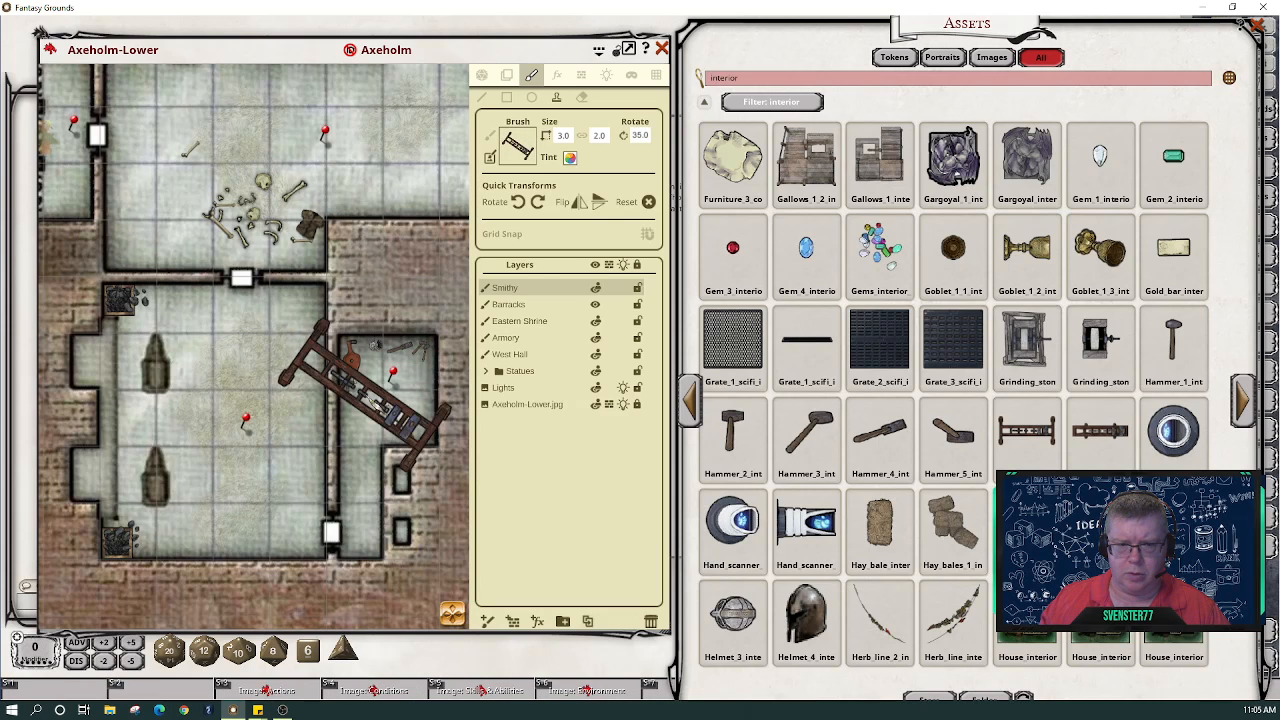
{"action": "scroll", "coordinate": [365, 395], "scroll_direction": "down", "scroll_amount": 1}
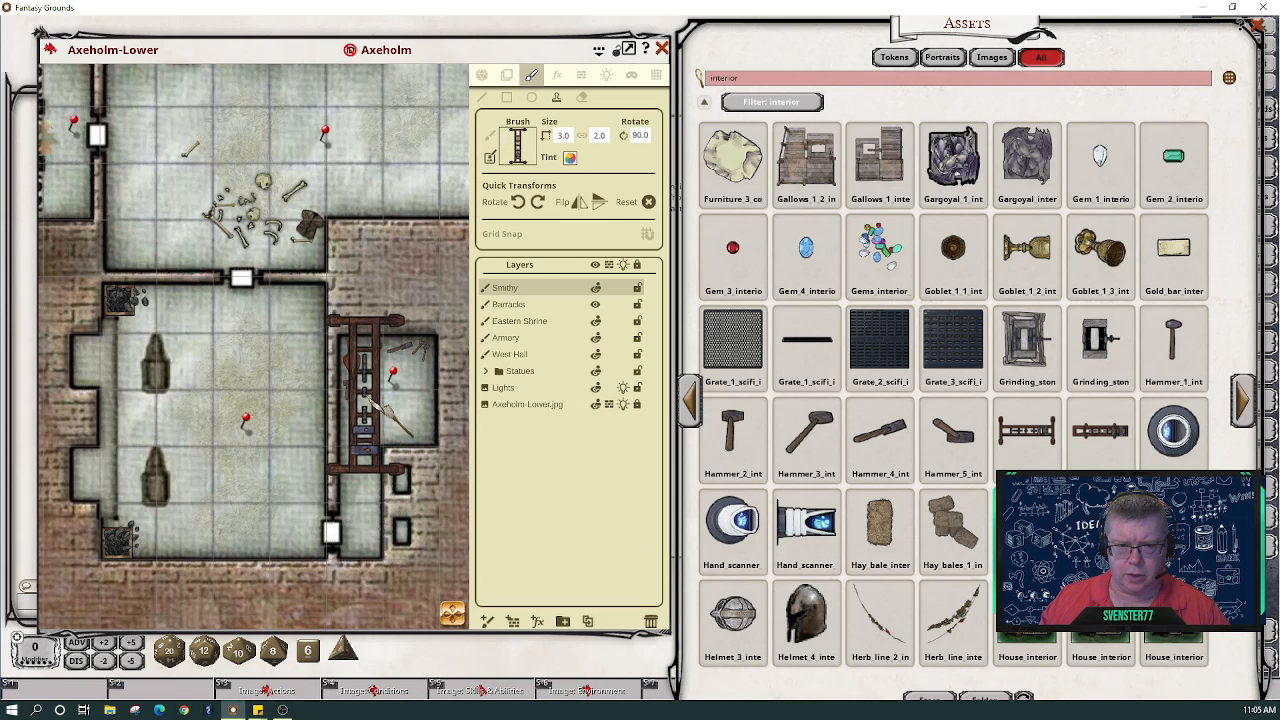
{"action": "key", "text": "ctrl"}
{"action": "scroll", "coordinate": [365, 395], "scroll_direction": "down", "scroll_amount": 6}
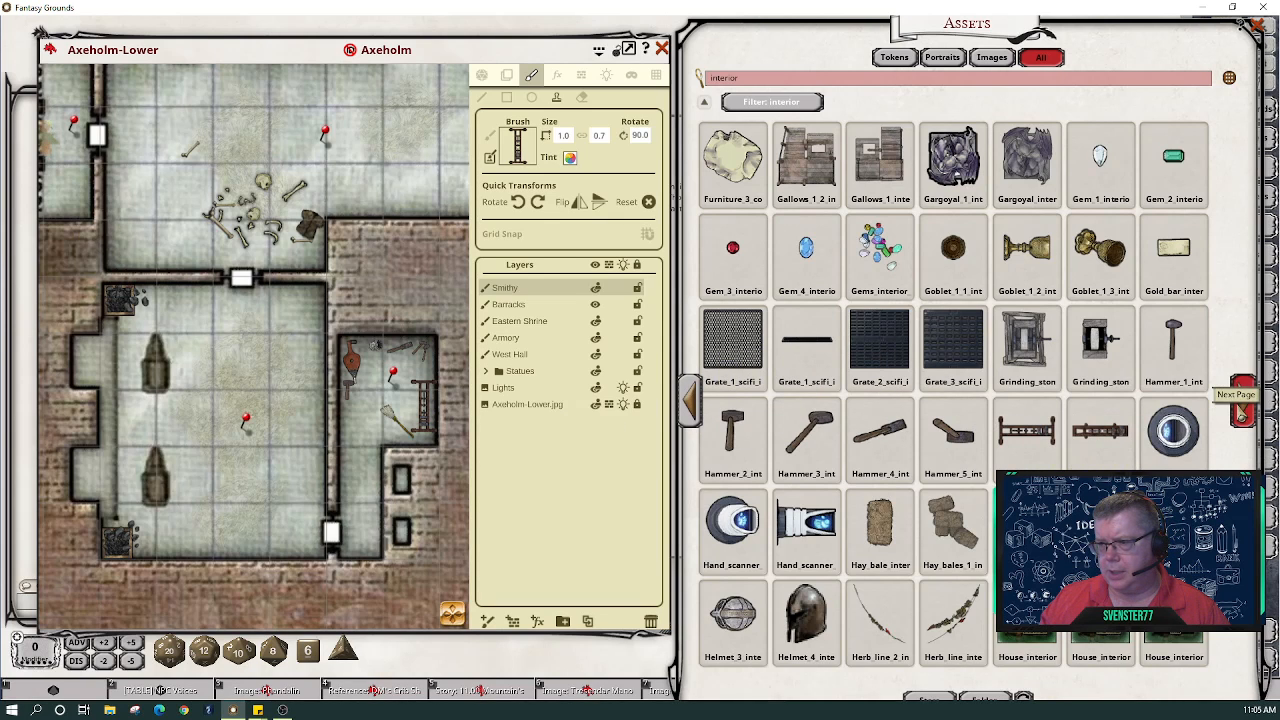
- Page ahead in interior assets and load a new asset as a size-linked brush
{"action": "left_click", "coordinate": [1242, 405]}
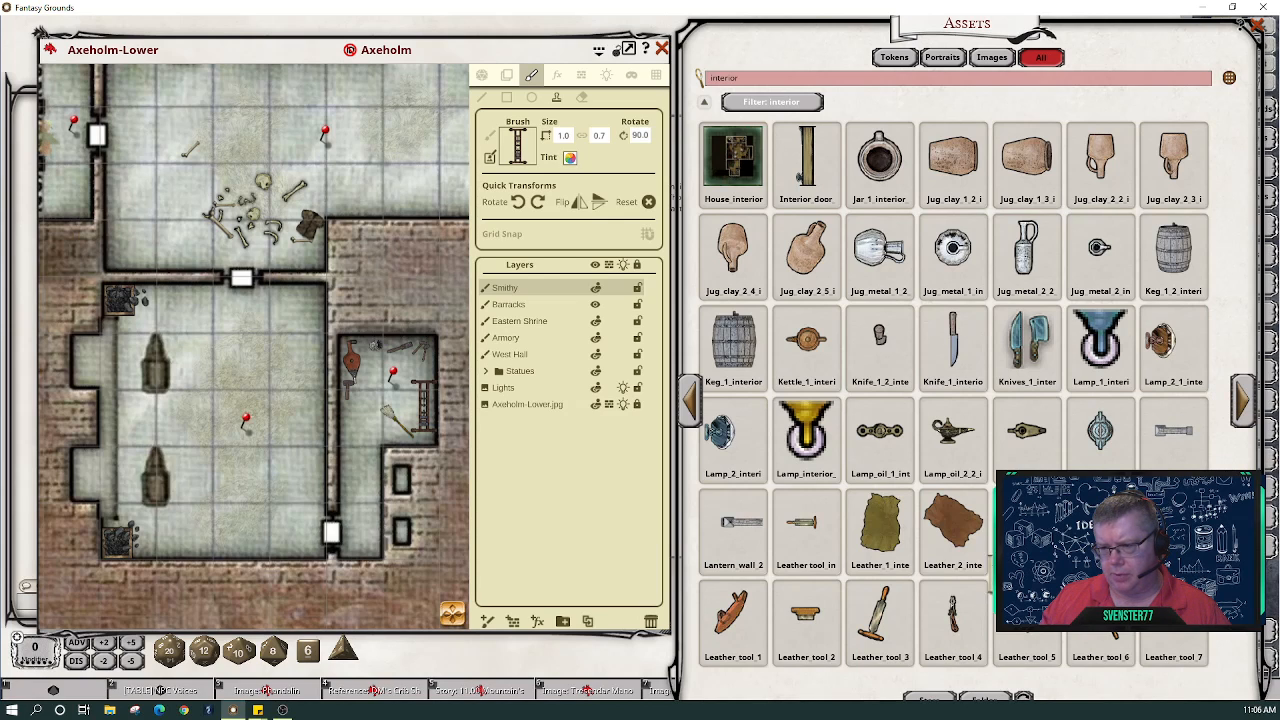
{"action": "left_click_drag", "start_coordinate": [582, 190], "coordinate": [523, 151]}
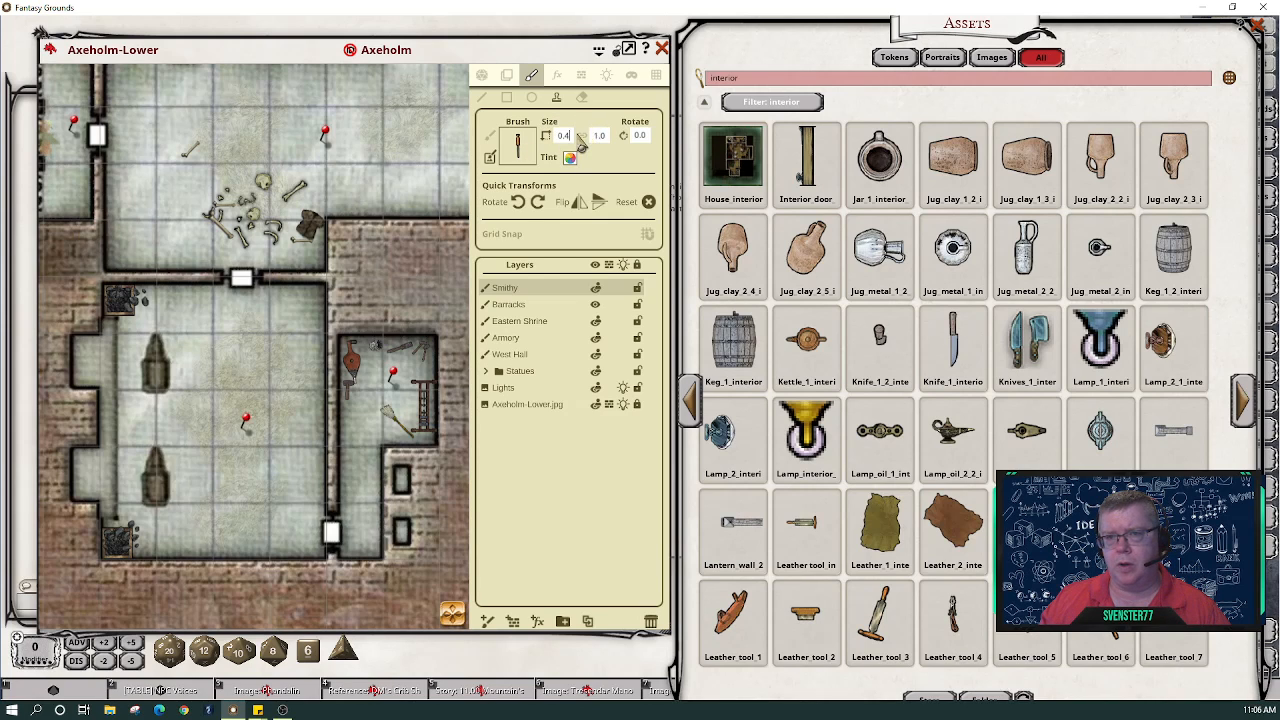
{"action": "left_click", "coordinate": [580, 136]}
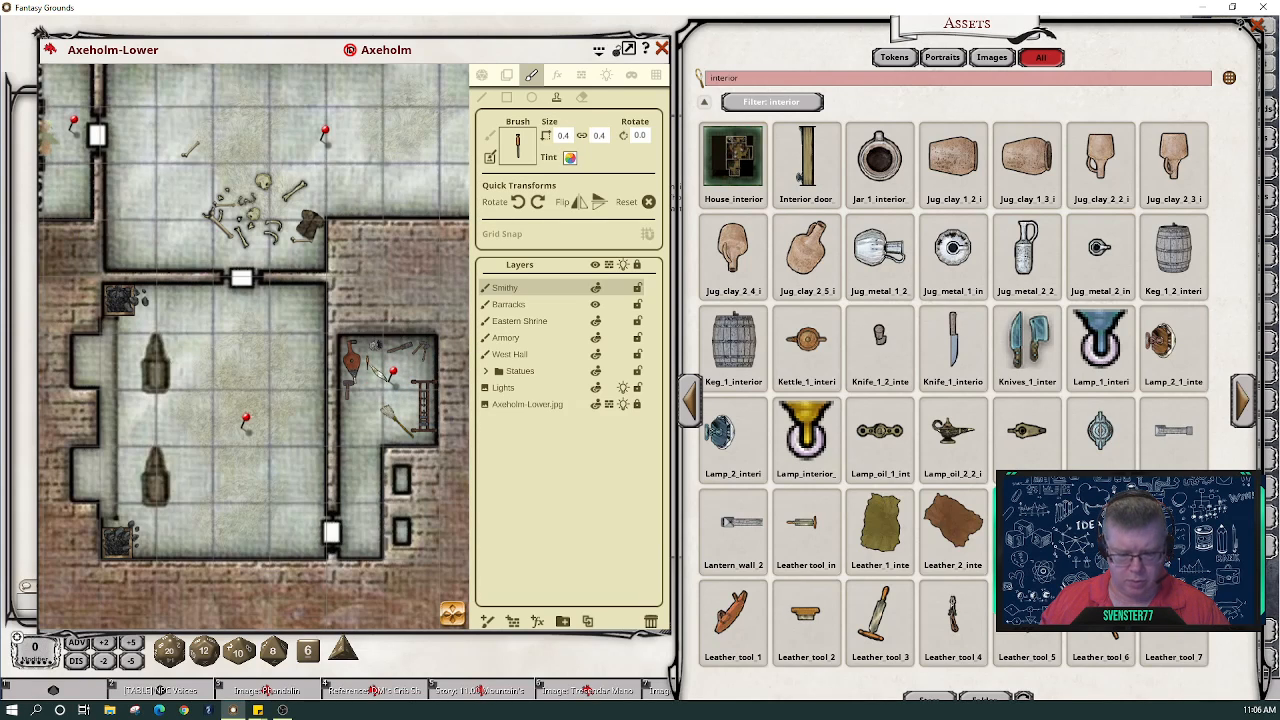
{"action": "scroll", "coordinate": [380, 369], "scroll_direction": "up", "scroll_amount": 2, "text": "shift"}
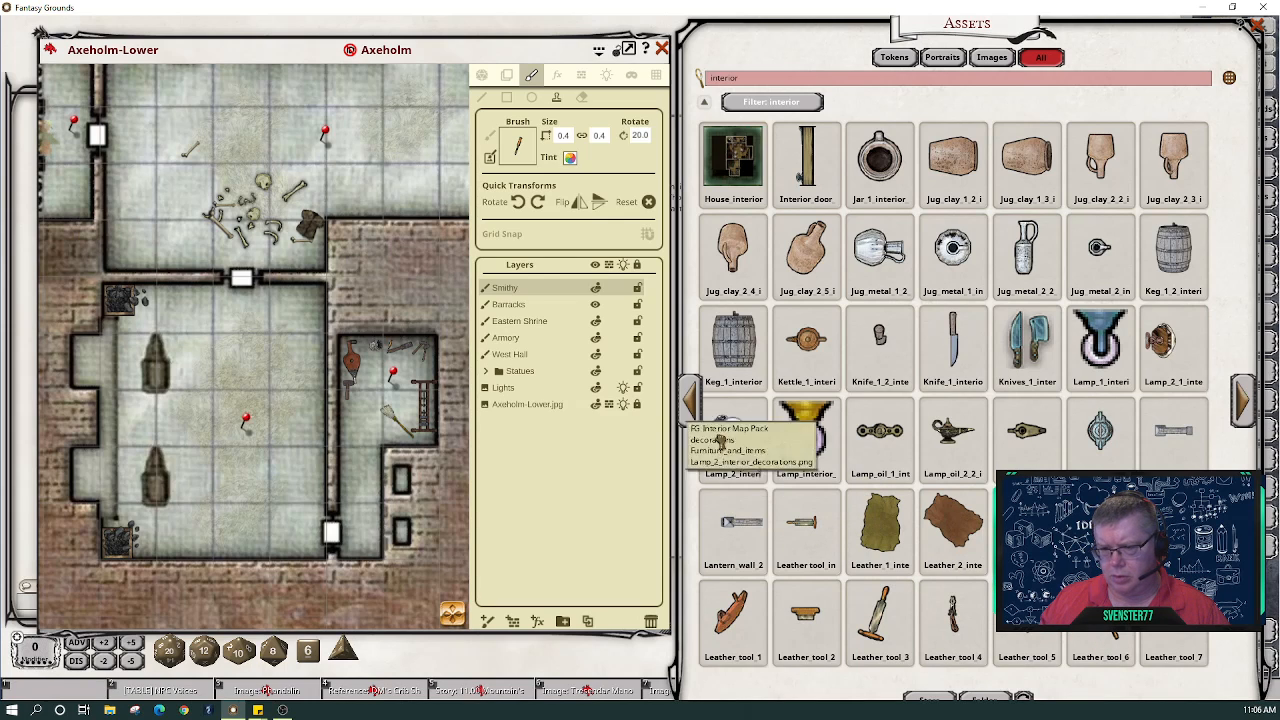
- Stamp an angled leather tool near the hammers, then load Knives_1 as the brush
{"action": "left_click_drag", "start_coordinate": [720, 440], "coordinate": [519, 157]}
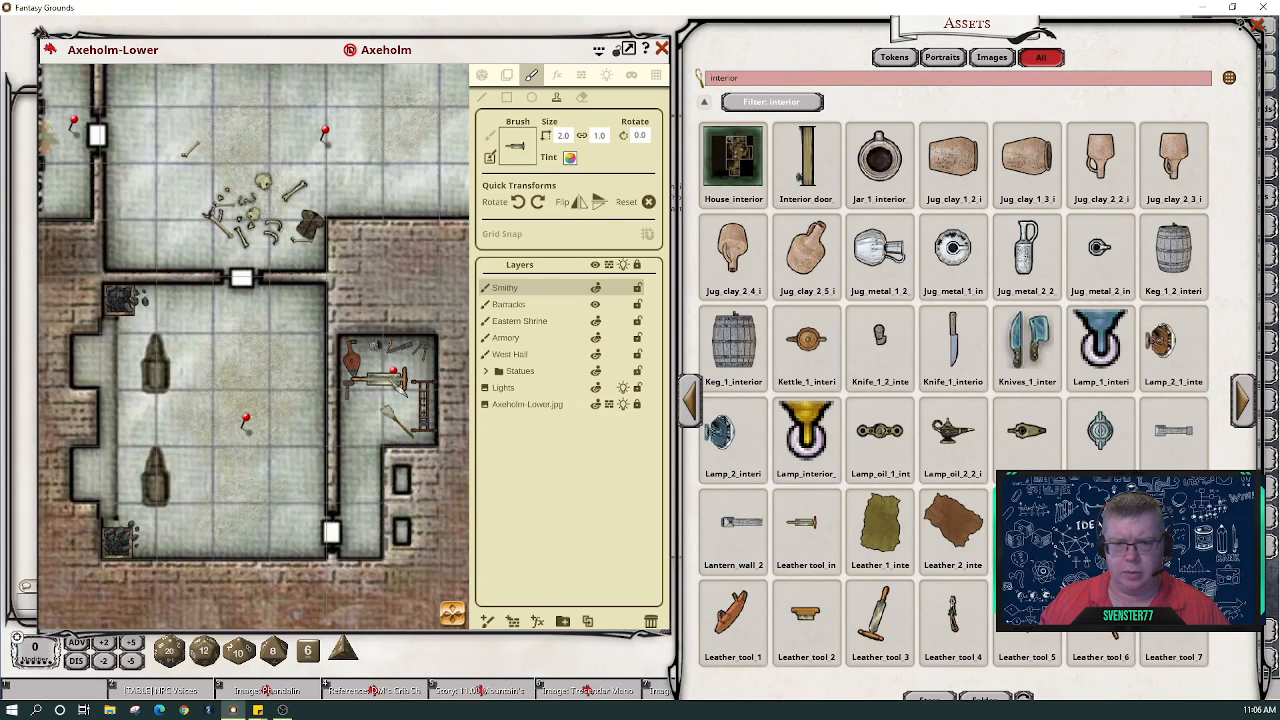
{"action": "scroll", "coordinate": [388, 378], "scroll_direction": "up", "scroll_amount": 4}
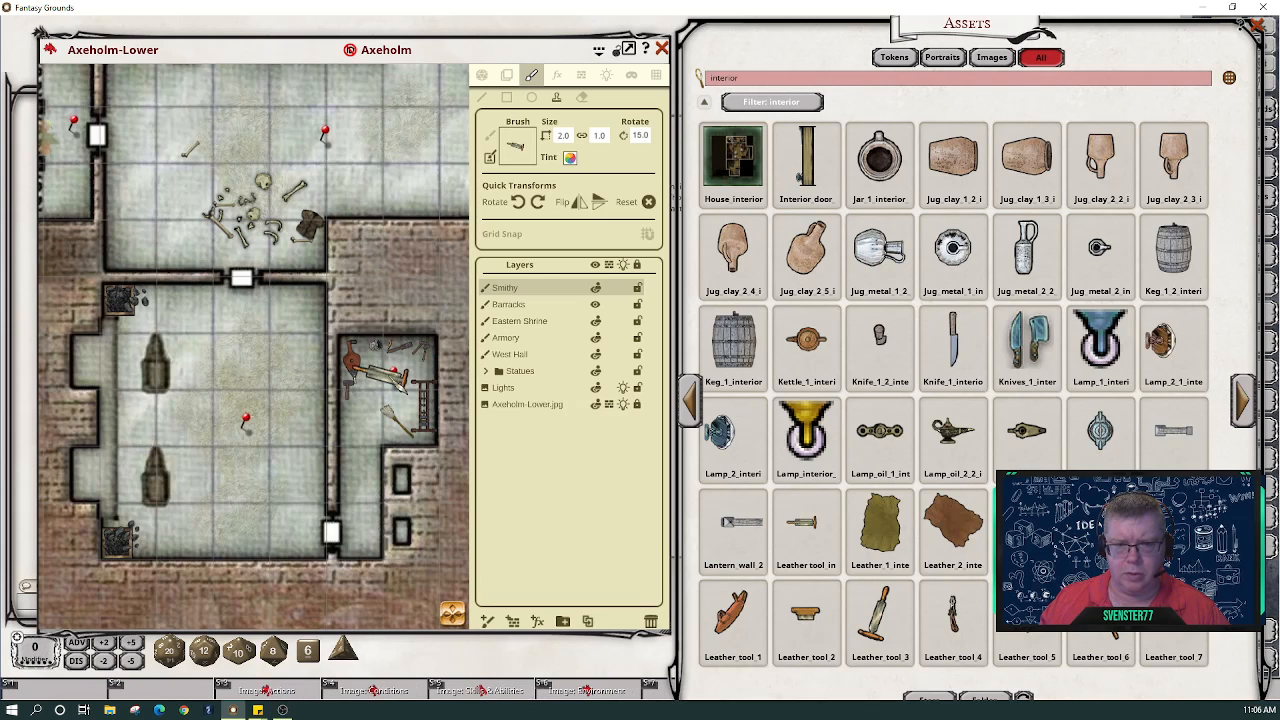
{"action": "scroll", "coordinate": [388, 376], "scroll_direction": "down", "scroll_amount": 4}
{"action": "scroll", "coordinate": [390, 376], "scroll_direction": "down", "scroll_amount": 3}
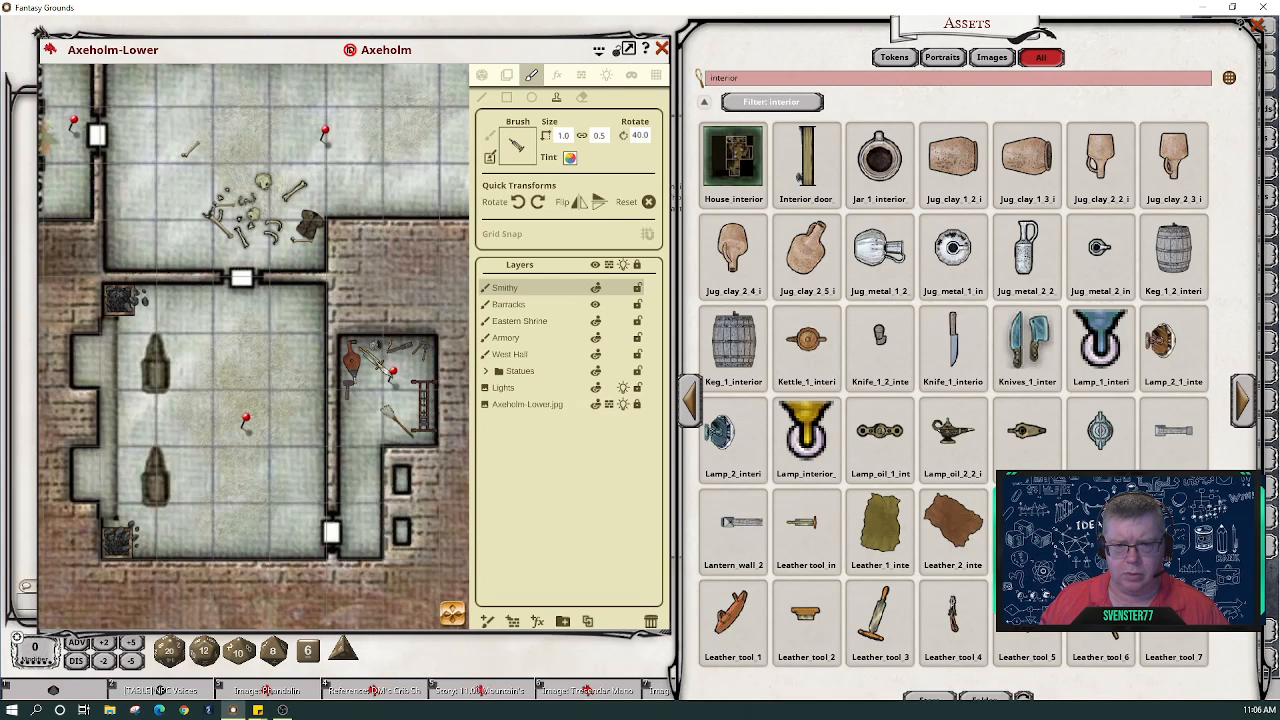
{"action": "scroll", "coordinate": [386, 372], "scroll_direction": "down", "scroll_amount": 3}
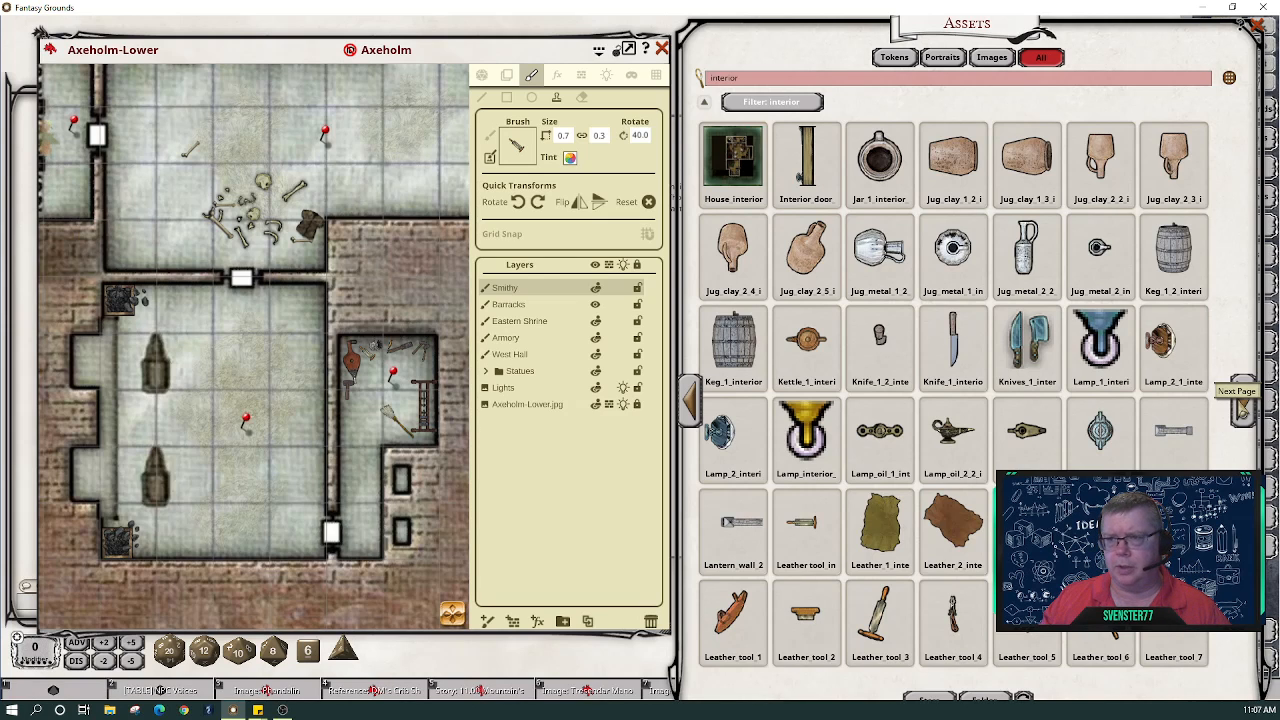
{"action": "mouse_move", "coordinate": [1040, 308]}
{"action": "left_mouse_down"}
{"action": "mouse_move", "coordinate": [866, 240]}
{"action": "mouse_move", "coordinate": [521, 148]}
{"action": "left_mouse_up"}
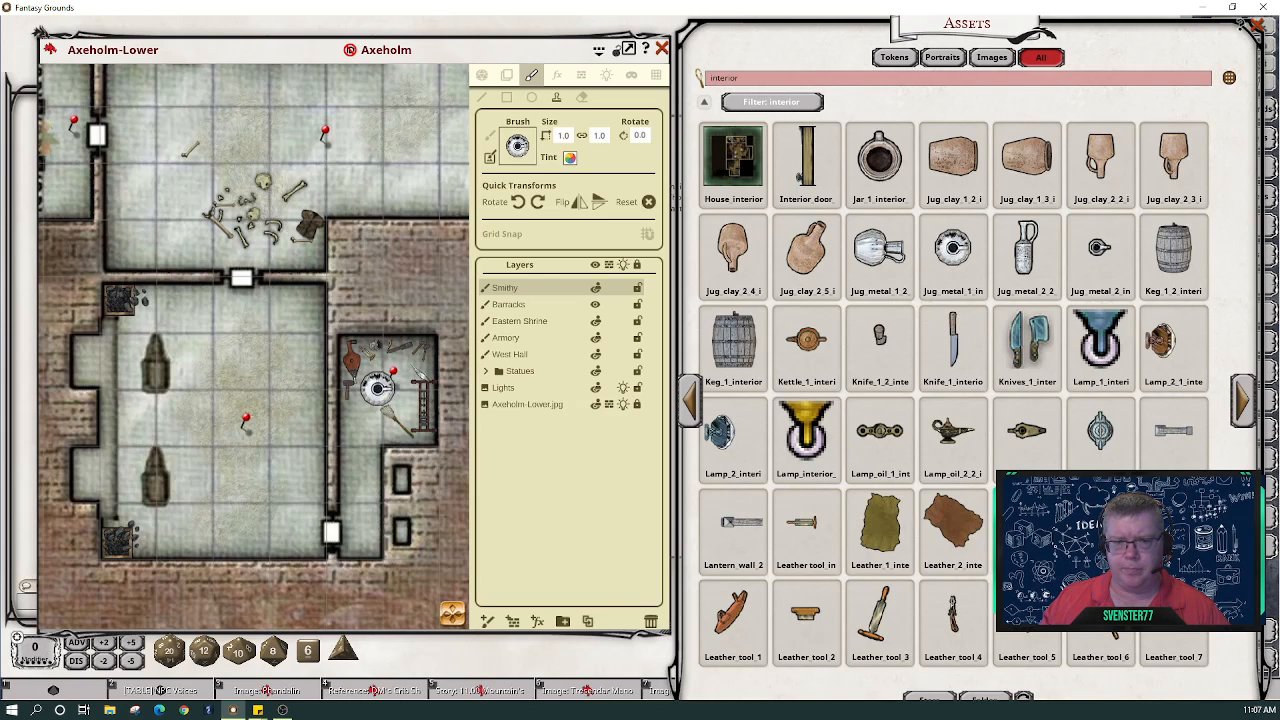
- Tint the lamp brush bright orange FFCD6700 and shrink it to 0.4
{"action": "left_click", "coordinate": [569, 158]}
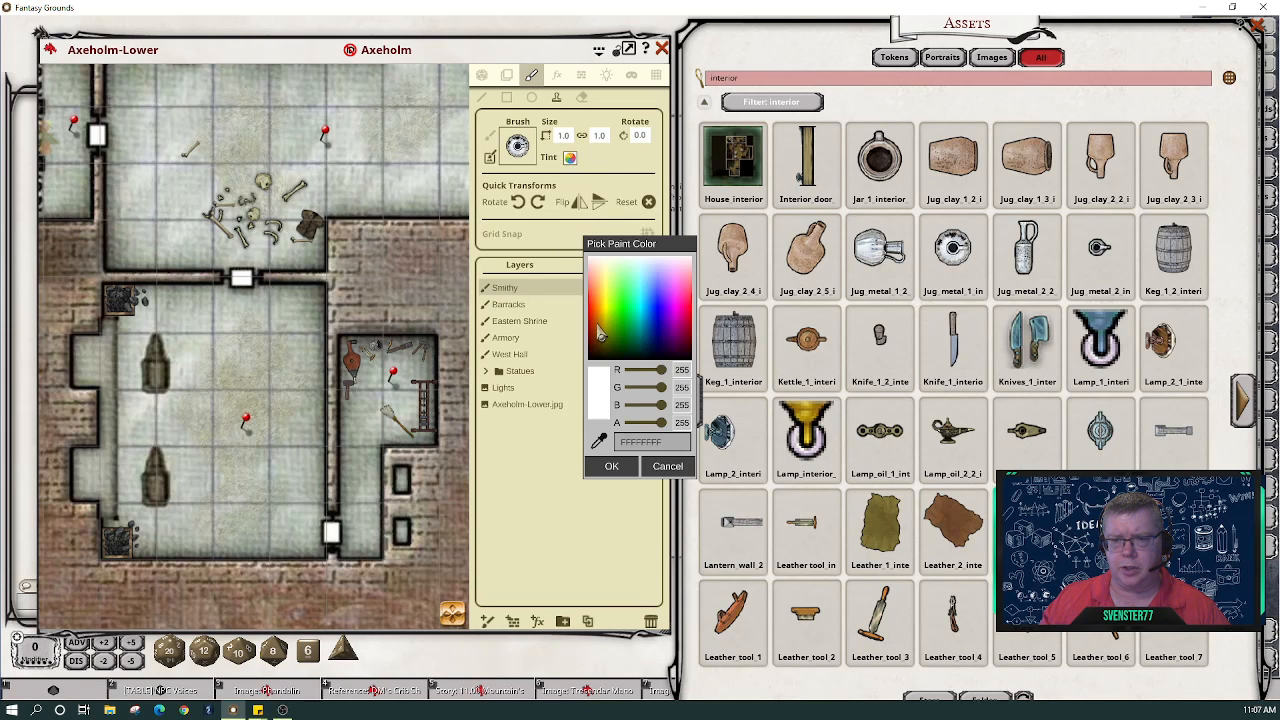
{"action": "left_click", "coordinate": [598, 332]}
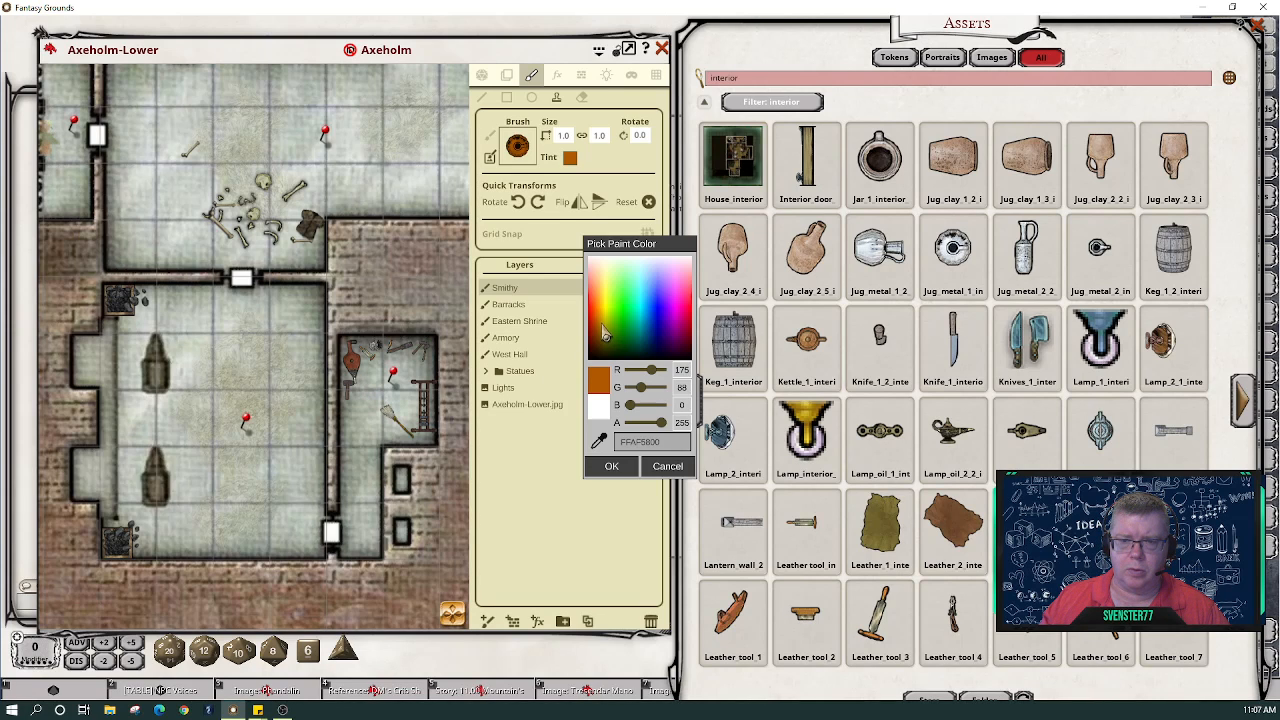
{"action": "left_click", "coordinate": [606, 336]}
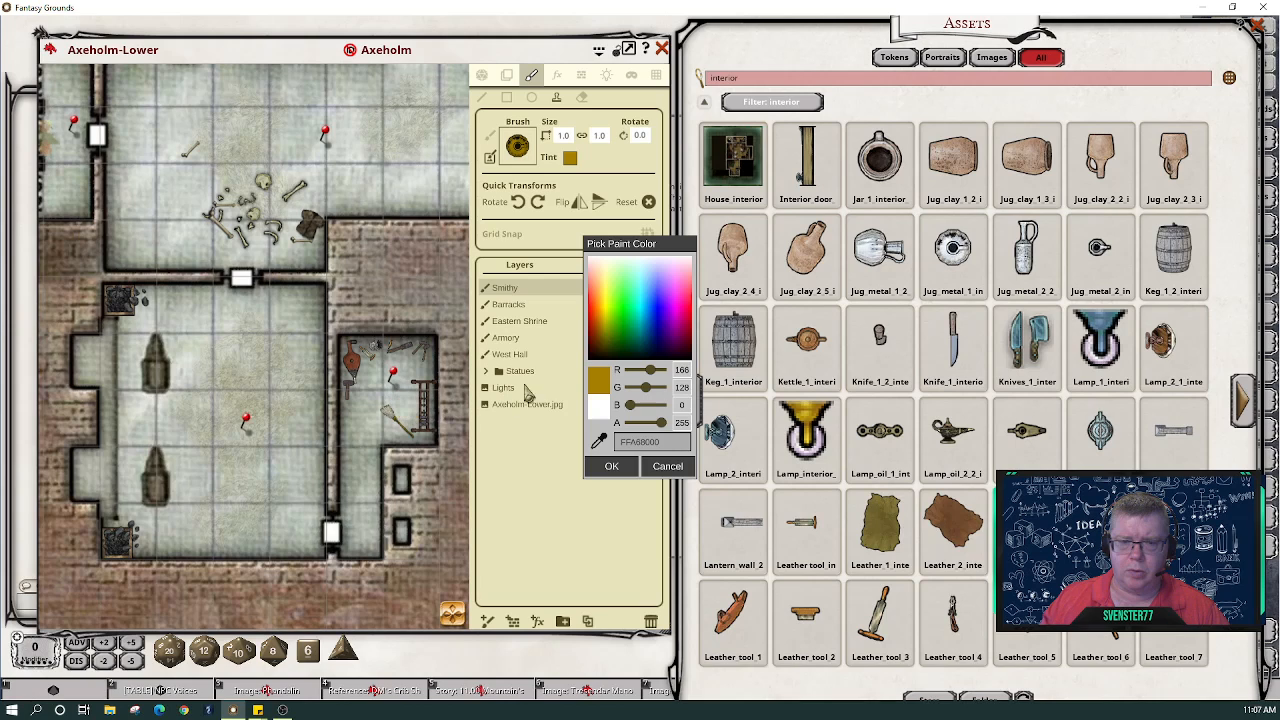
{"action": "left_click", "coordinate": [601, 339]}
{"action": "left_click", "coordinate": [605, 330]}
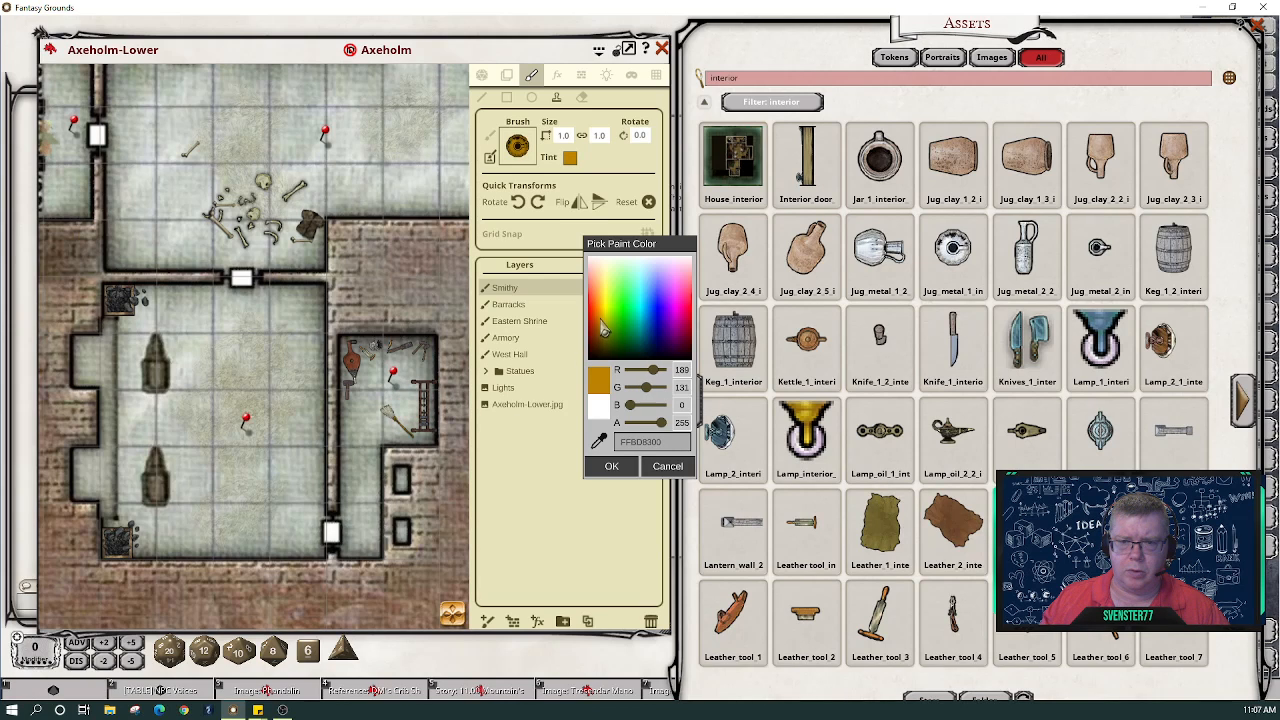
{"action": "left_click", "coordinate": [600, 326]}
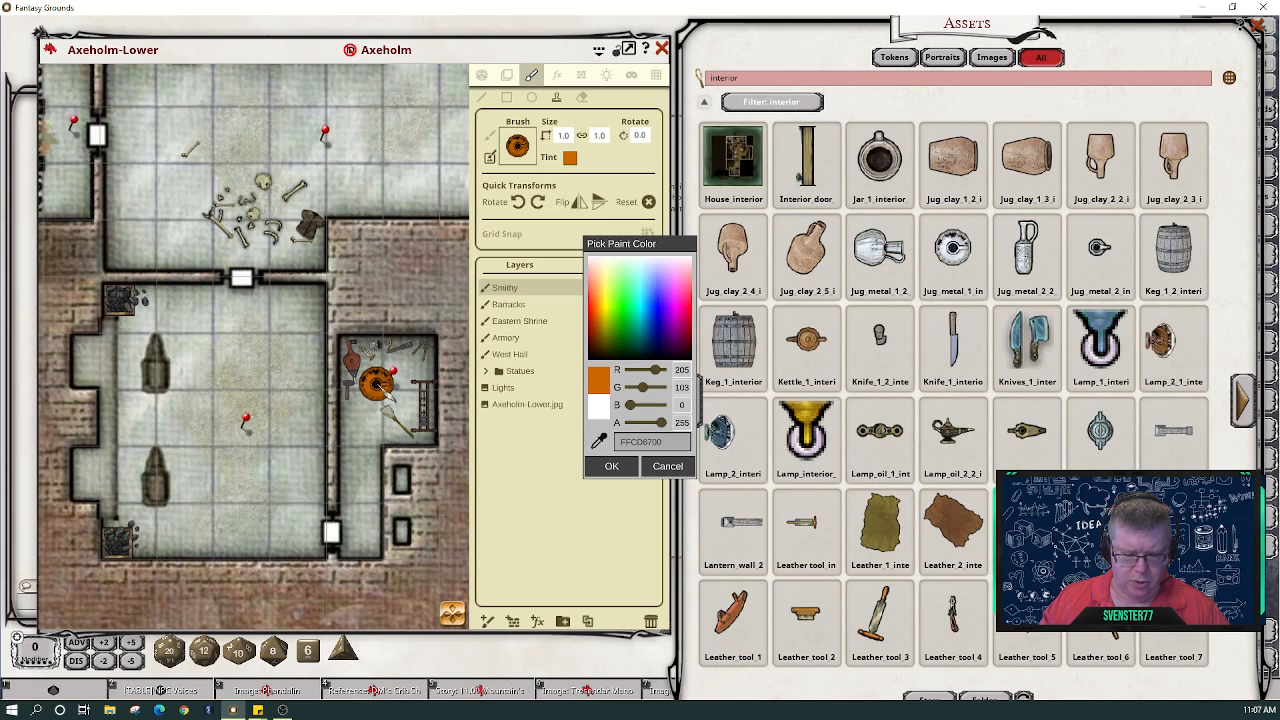
{"action": "scroll", "coordinate": [376, 381], "scroll_direction": "down", "scroll_amount": 6}
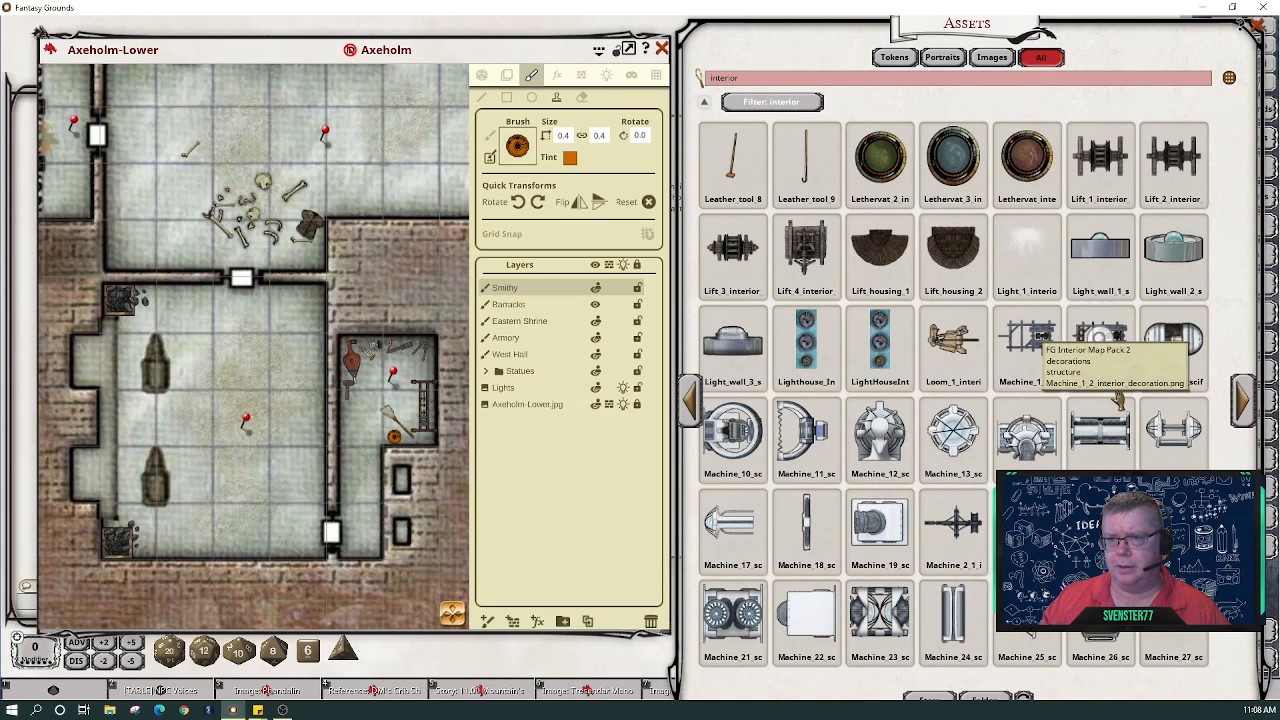
- Load Leather tool 9 as the brush and tint it dark blue FF002444
{"action": "left_click_drag", "start_coordinate": [805, 155], "coordinate": [527, 150]}
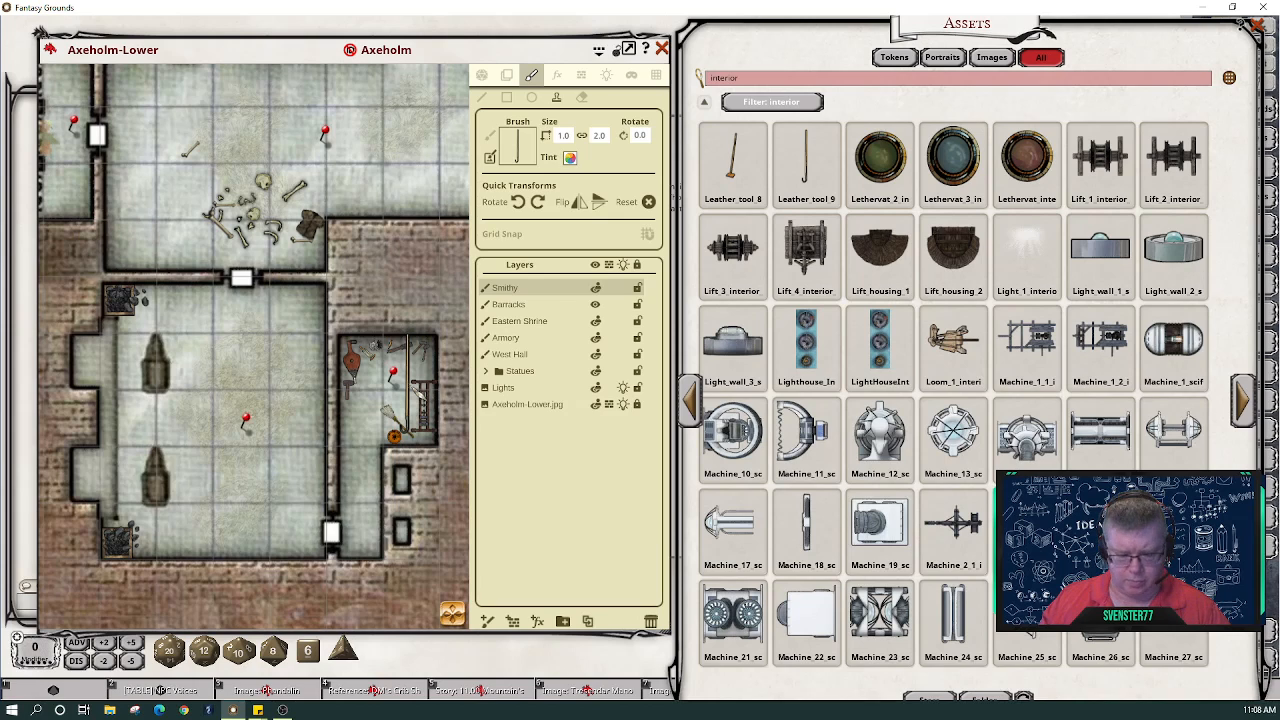
{"action": "scroll", "coordinate": [406, 390], "scroll_direction": "down", "scroll_amount": 5}
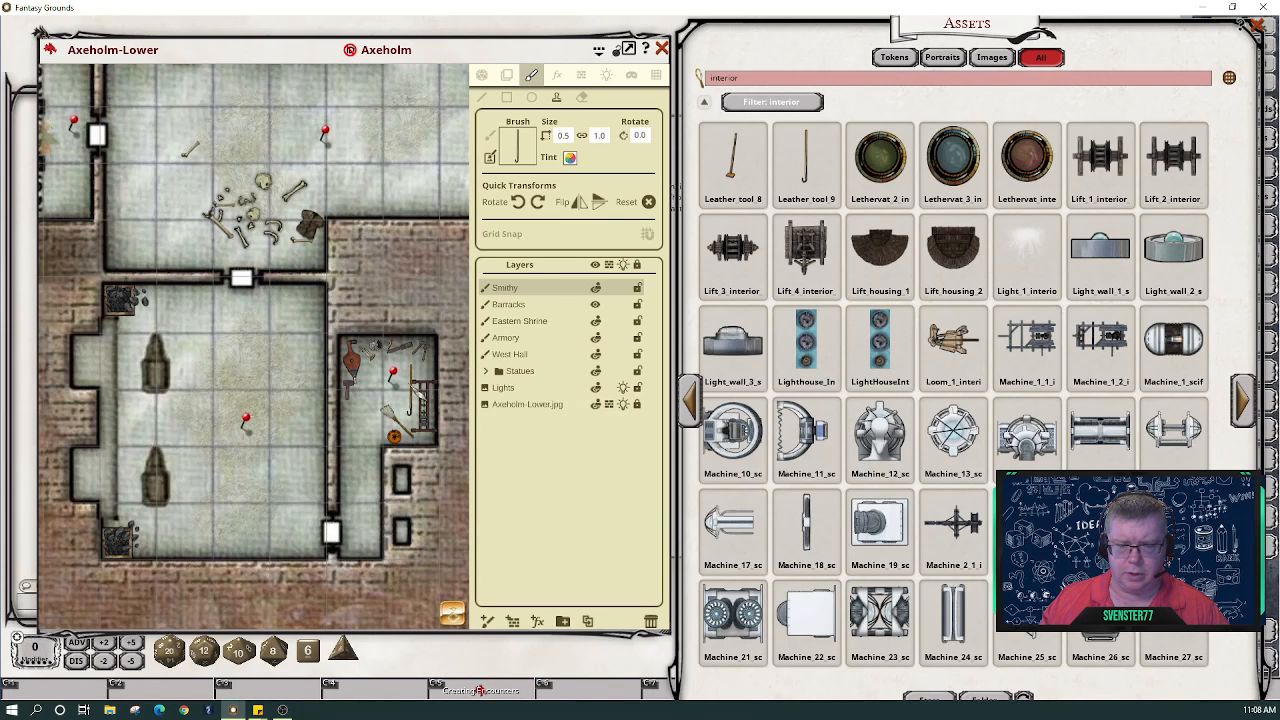
{"action": "left_click", "coordinate": [570, 157]}
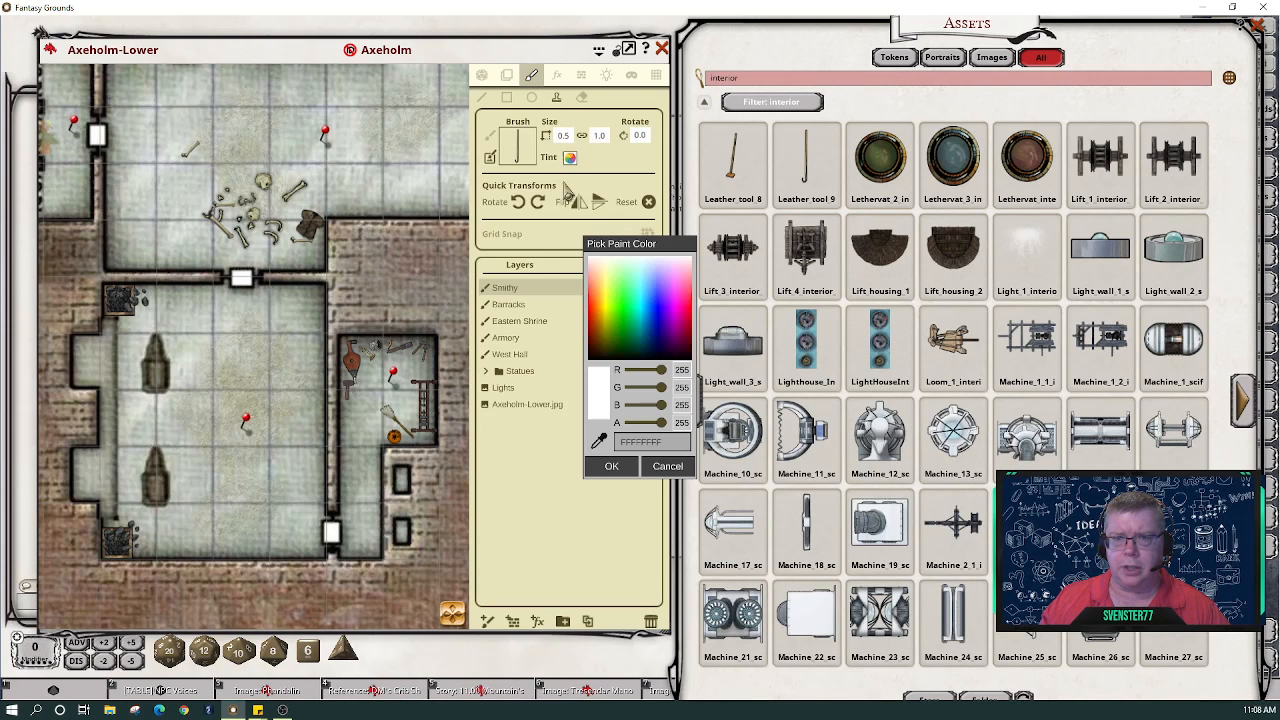
{"action": "left_click", "coordinate": [650, 350]}
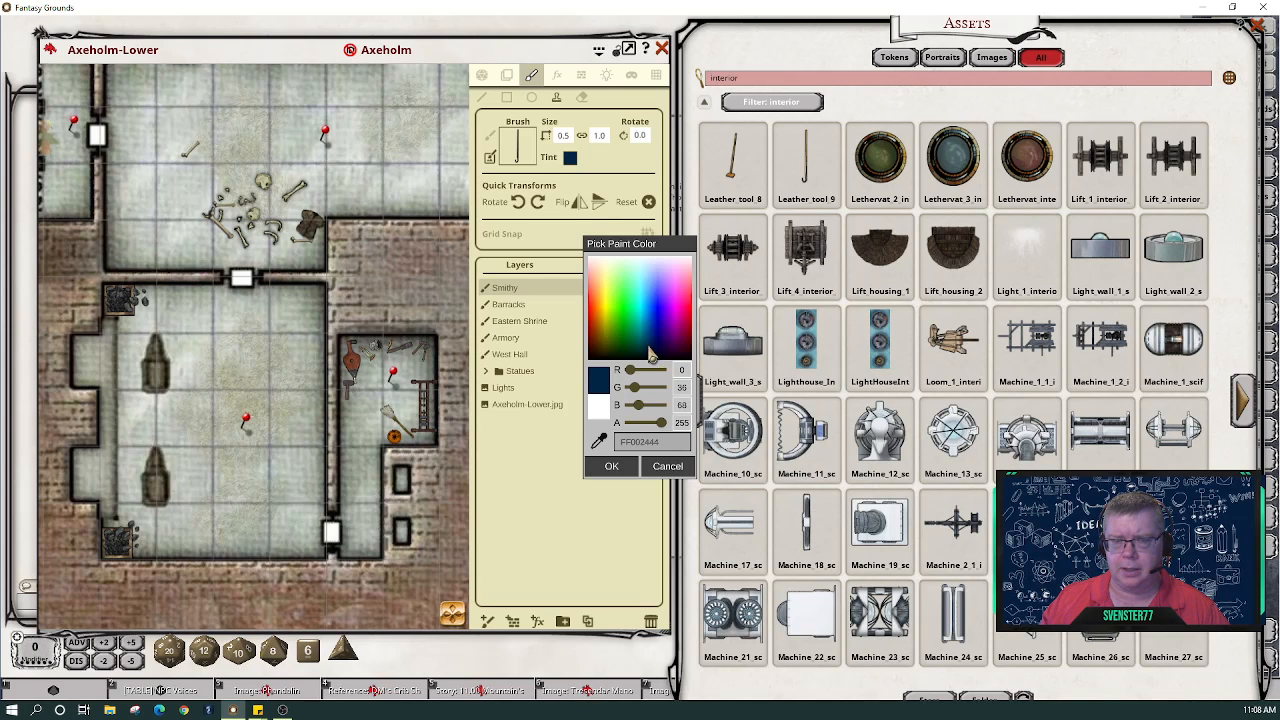
{"action": "left_click", "coordinate": [608, 466]}
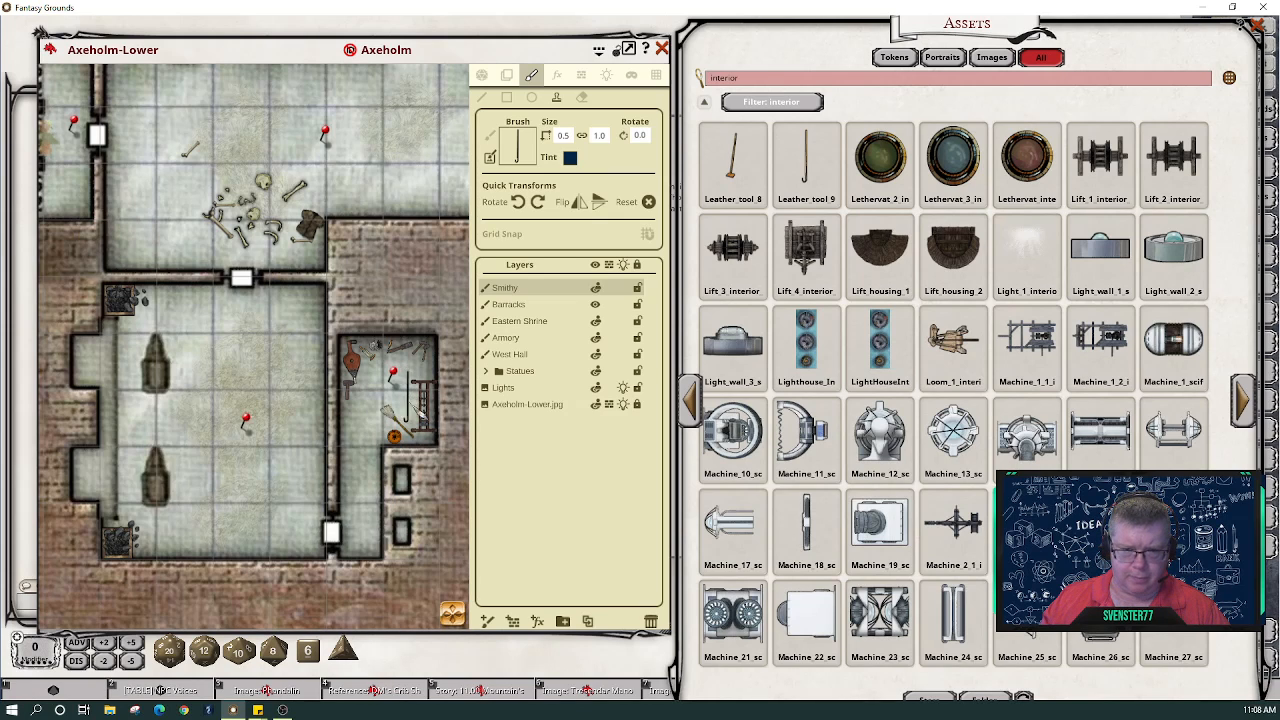
- Set the navy tool brush to 0.2 × 0.4 at 300° and stamp tools beside the broom
{"action": "scroll", "coordinate": [398, 418], "scroll_direction": "up", "scroll_amount": 3}
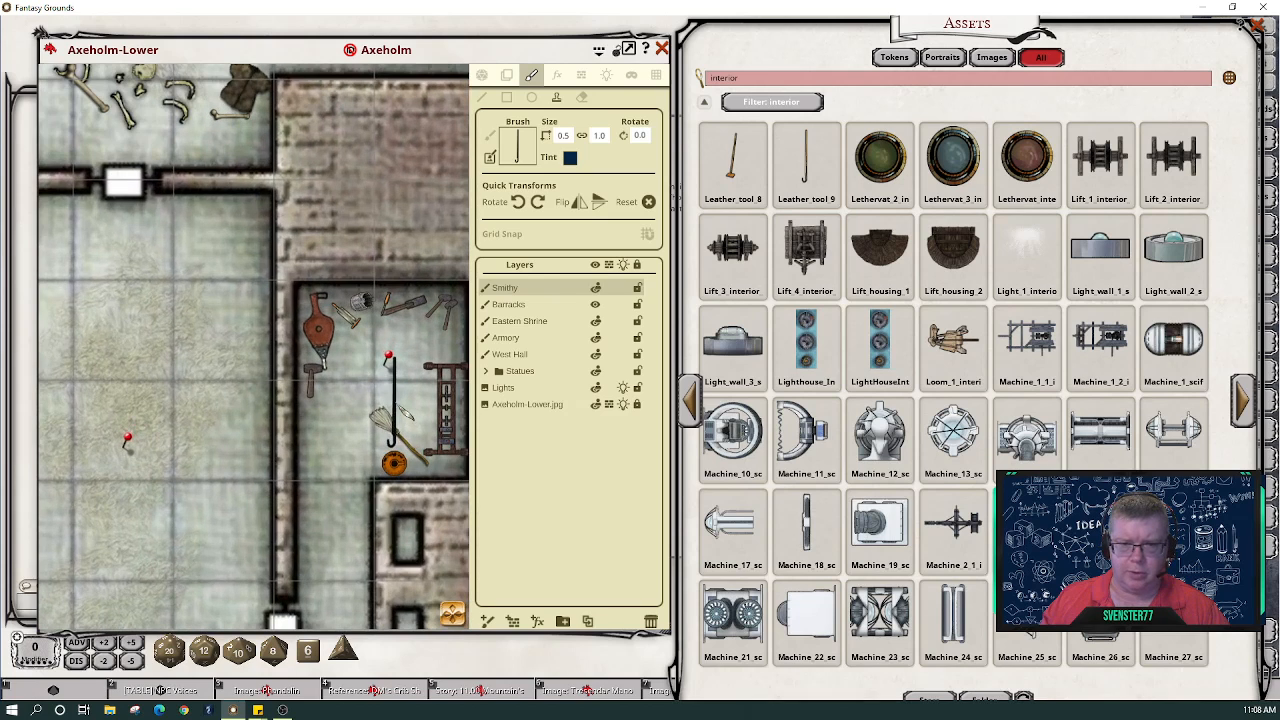
{"action": "scroll", "coordinate": [404, 400], "scroll_direction": "down", "scroll_amount": 3}
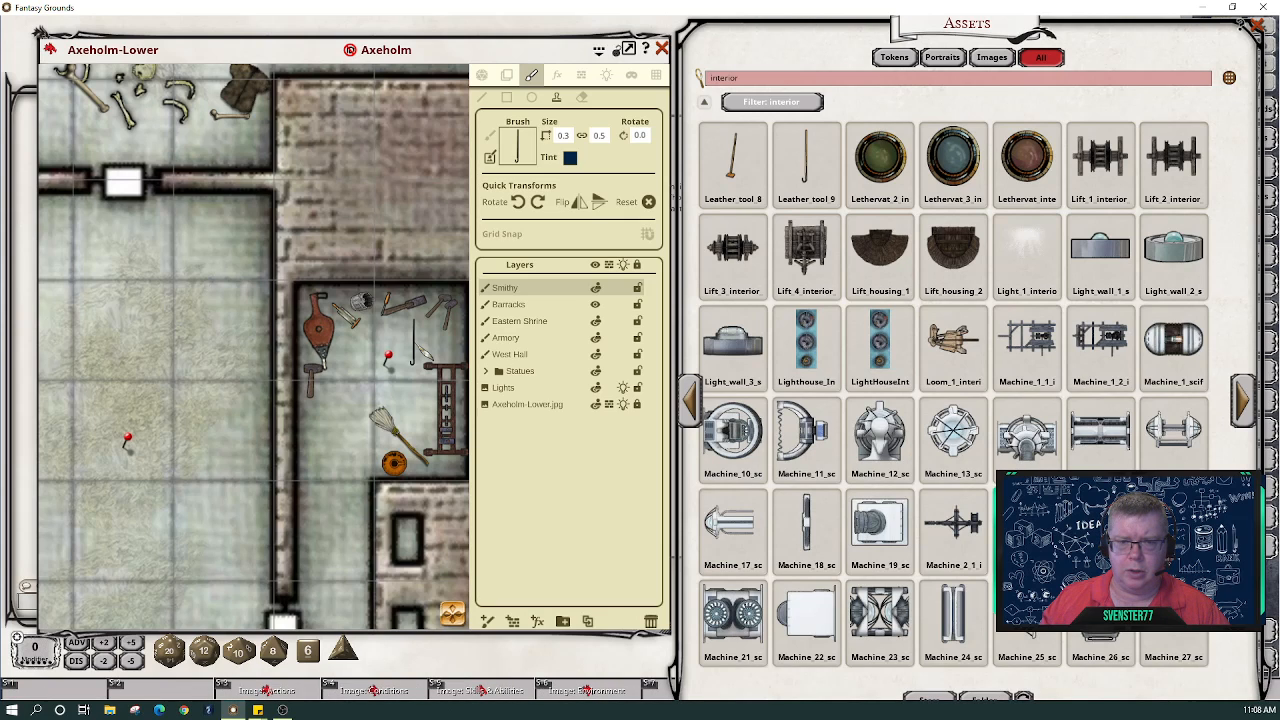
{"action": "scroll", "coordinate": [413, 342], "scroll_direction": "up", "scroll_amount": 1}
{"action": "scroll", "coordinate": [413, 344], "scroll_direction": "down", "scroll_amount": 4}
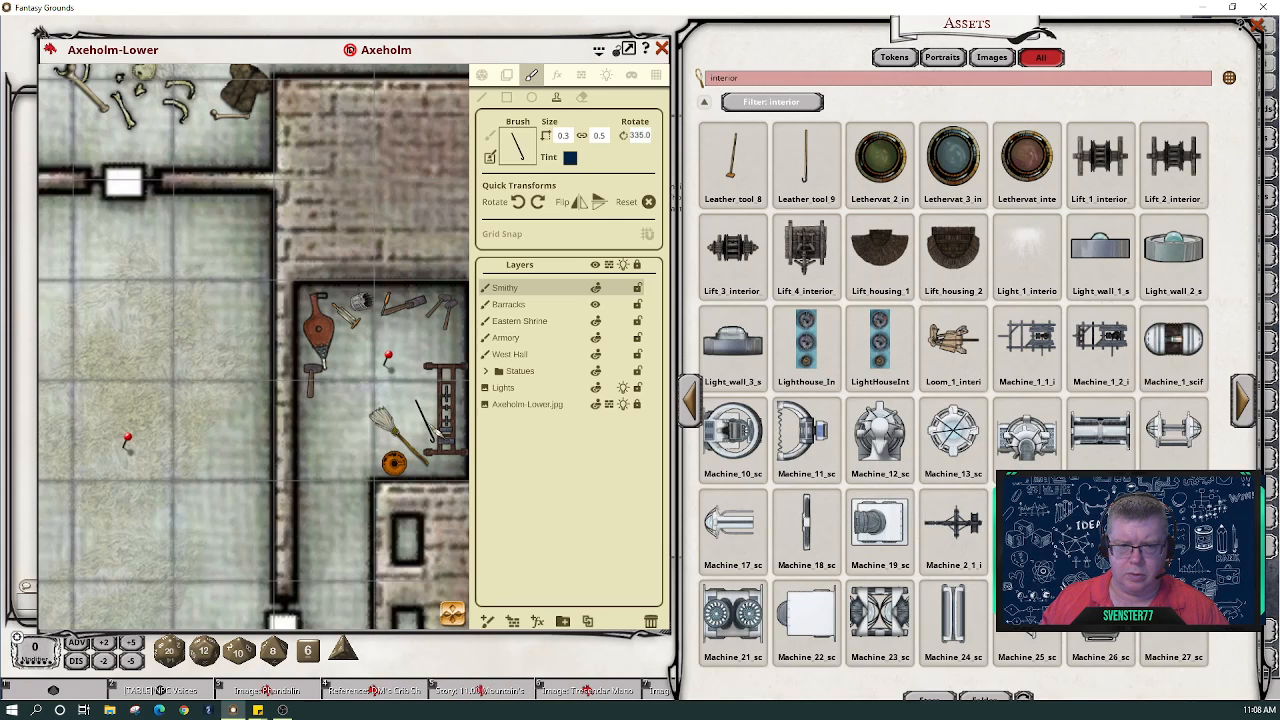
{"action": "scroll", "coordinate": [432, 426], "scroll_direction": "down", "scroll_amount": 2}
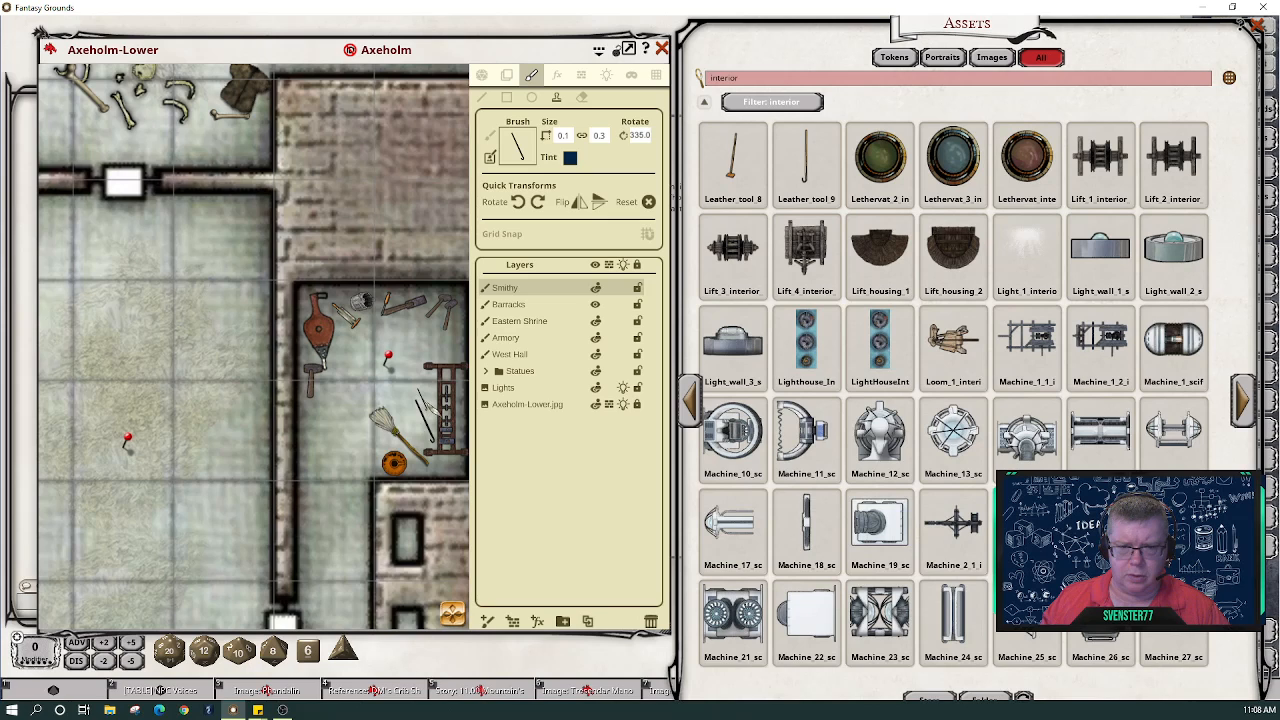
{"action": "scroll", "coordinate": [425, 401], "scroll_direction": "up", "scroll_amount": 1}
{"action": "scroll", "coordinate": [425, 401], "scroll_direction": "up", "scroll_amount": 5}
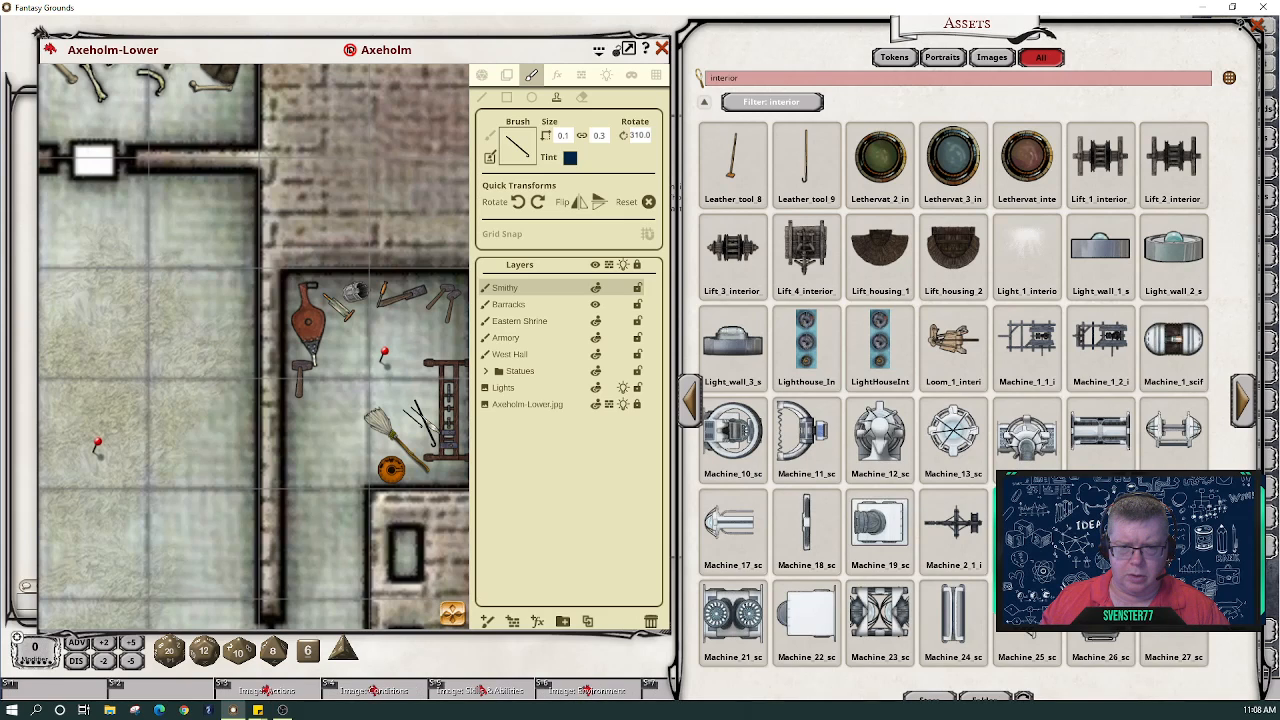
{"action": "scroll", "coordinate": [414, 411], "scroll_direction": "up", "scroll_amount": 2}
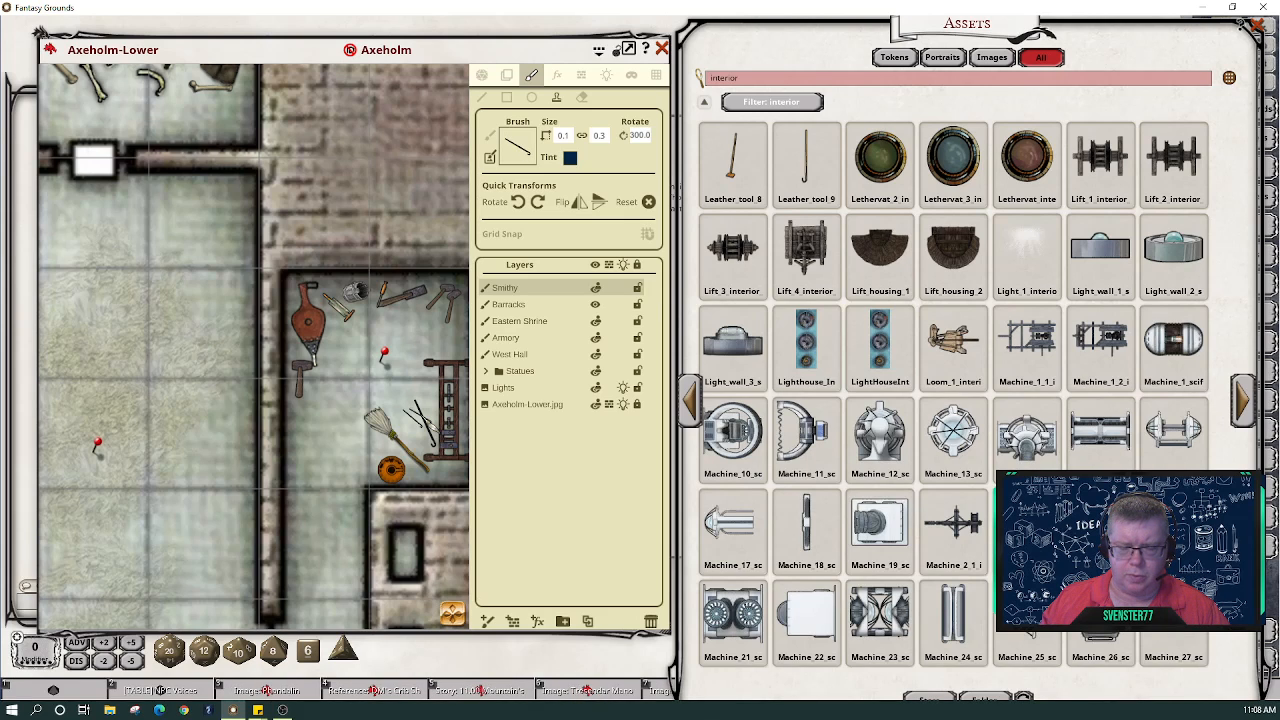
{"action": "scroll", "coordinate": [419, 416], "scroll_direction": "up", "scroll_amount": 1}
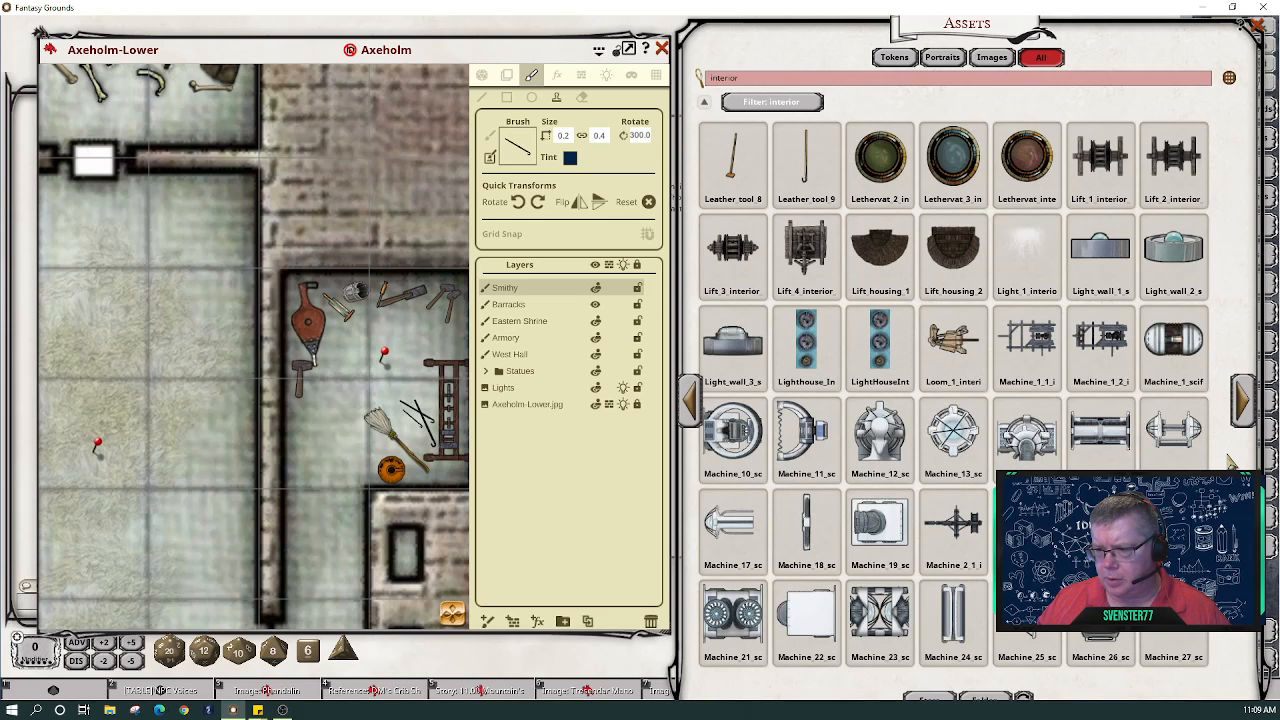
- Page forward five times through interior assets and load Sack 1_5 as the brush
{"action": "left_click", "coordinate": [1244, 405]}
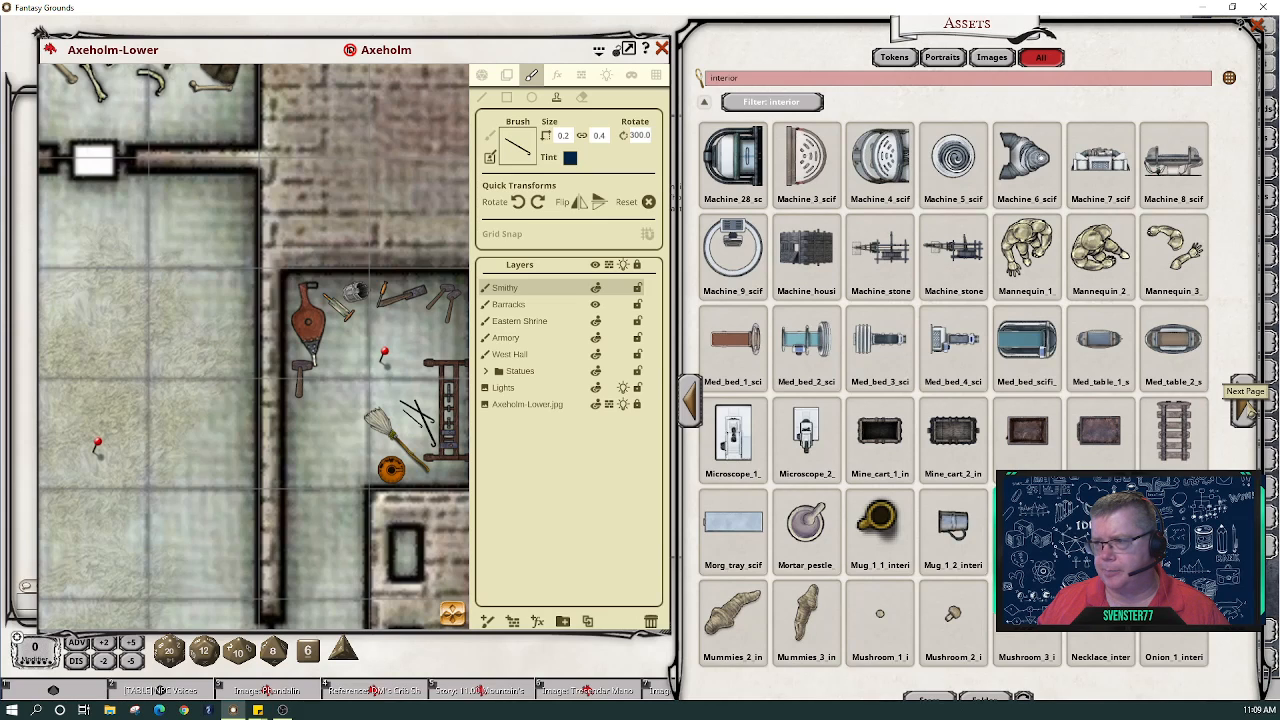
{"action": "left_click", "coordinate": [1246, 404]}
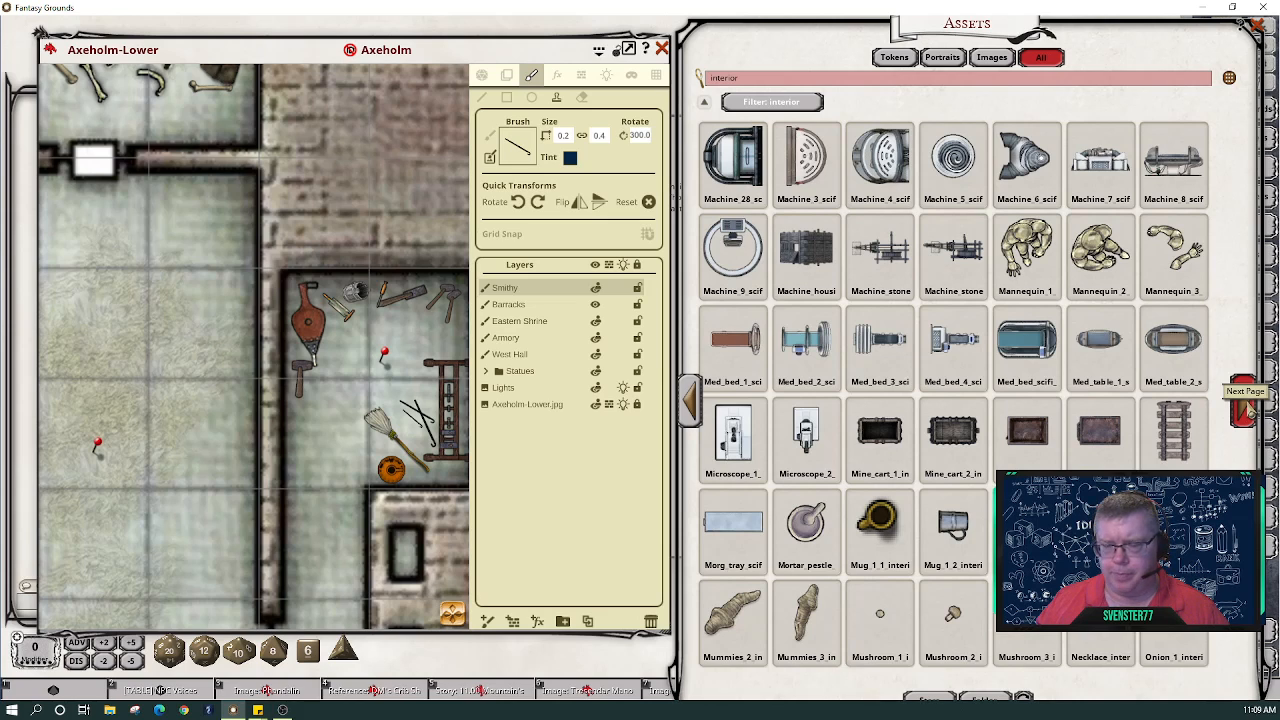
{"action": "left_click", "coordinate": [1246, 404]}
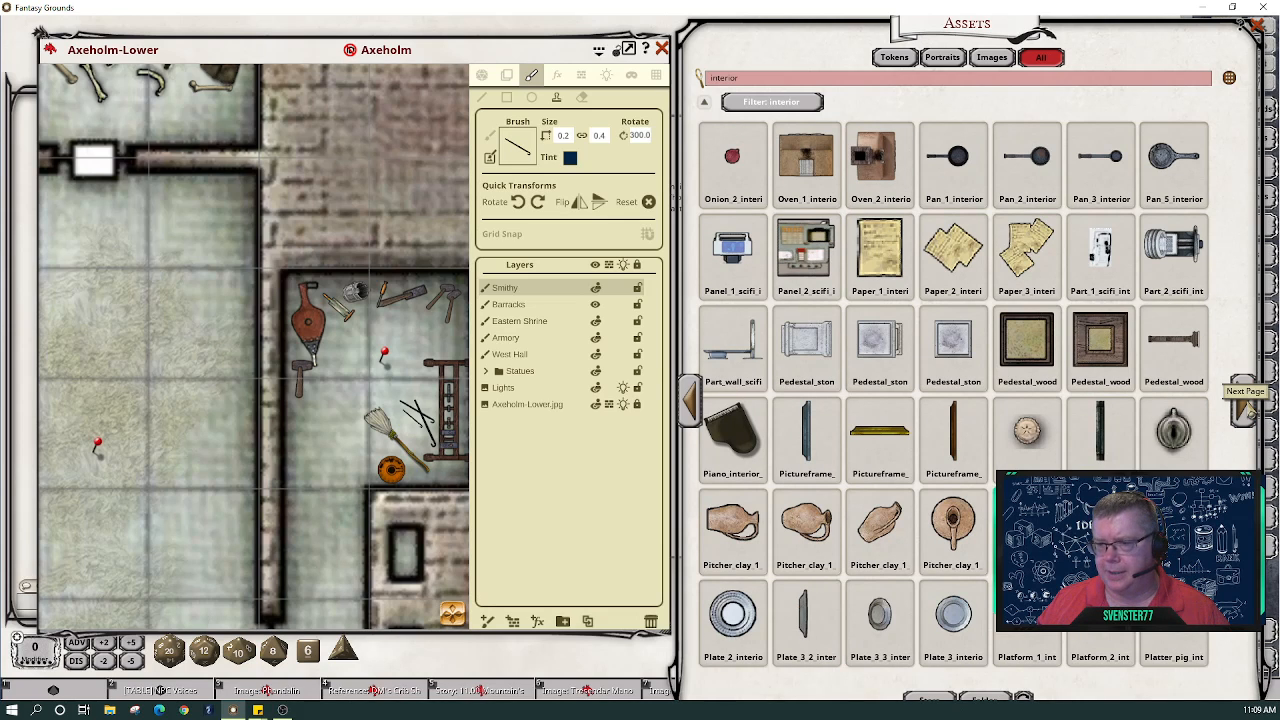
{"action": "left_click", "coordinate": [1246, 404]}
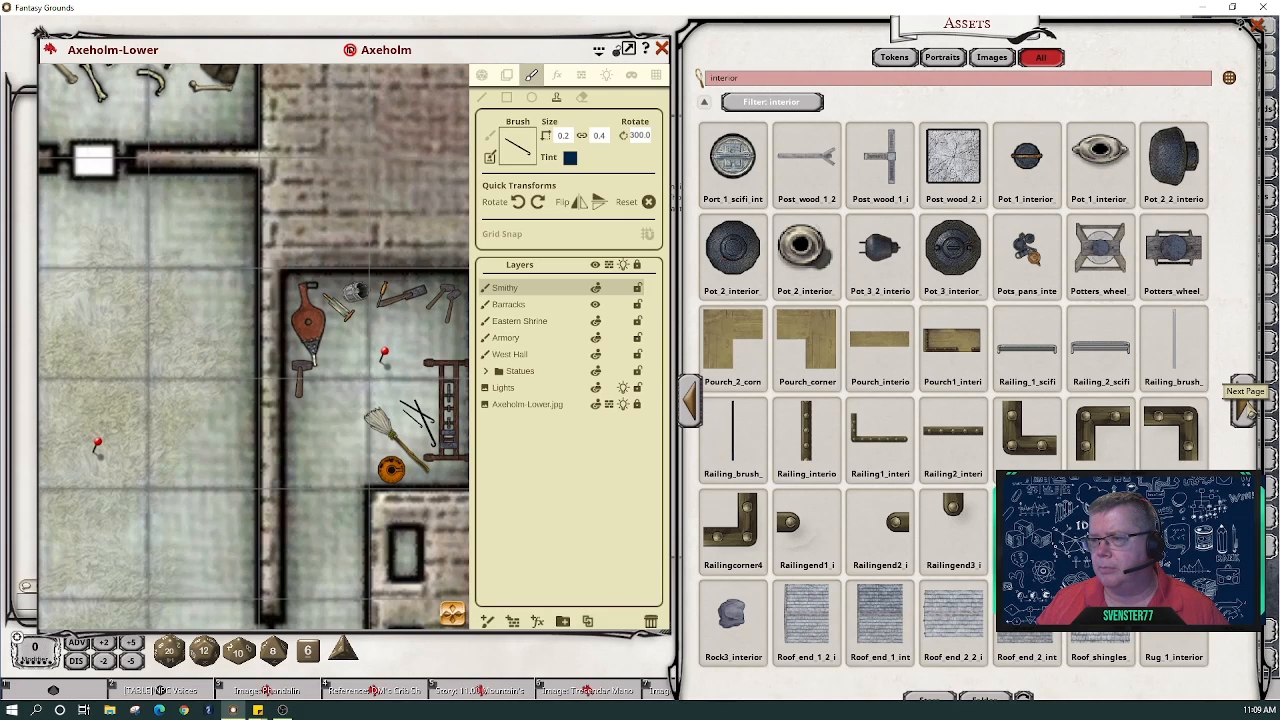
{"action": "left_click", "coordinate": [1247, 403]}
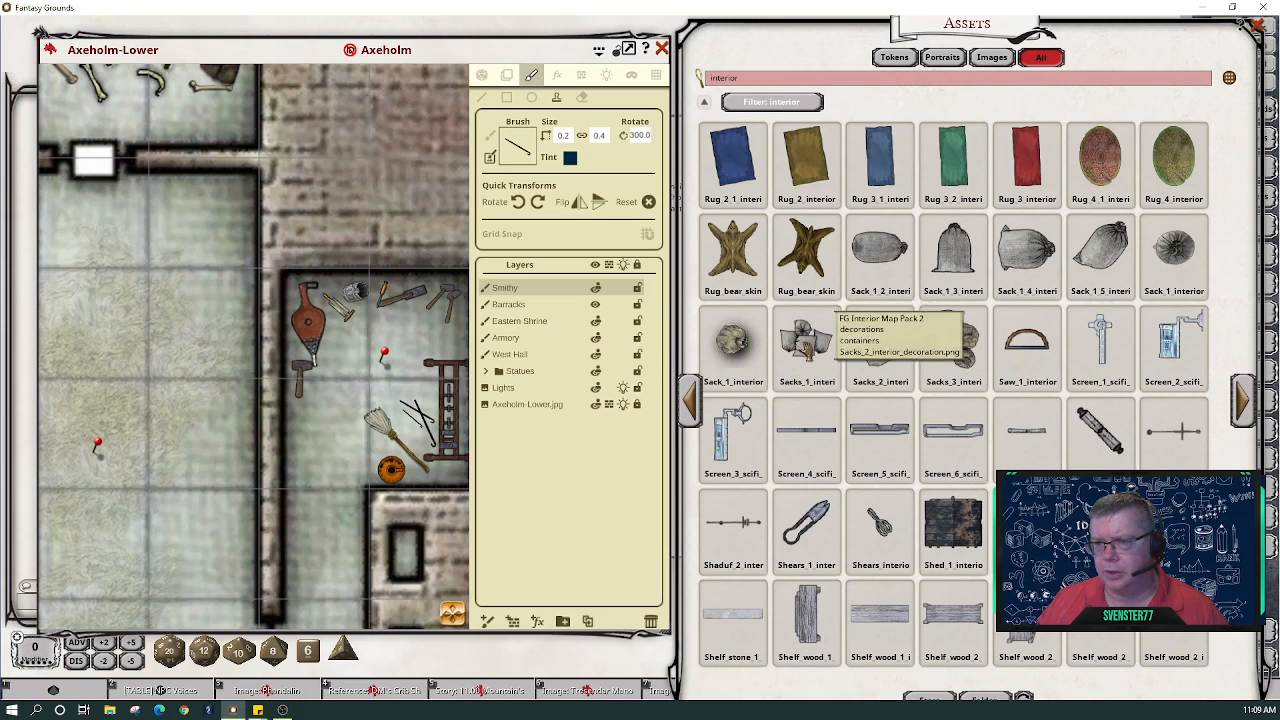
{"action": "scroll", "coordinate": [462, 362], "scroll_direction": "down", "scroll_amount": 2}
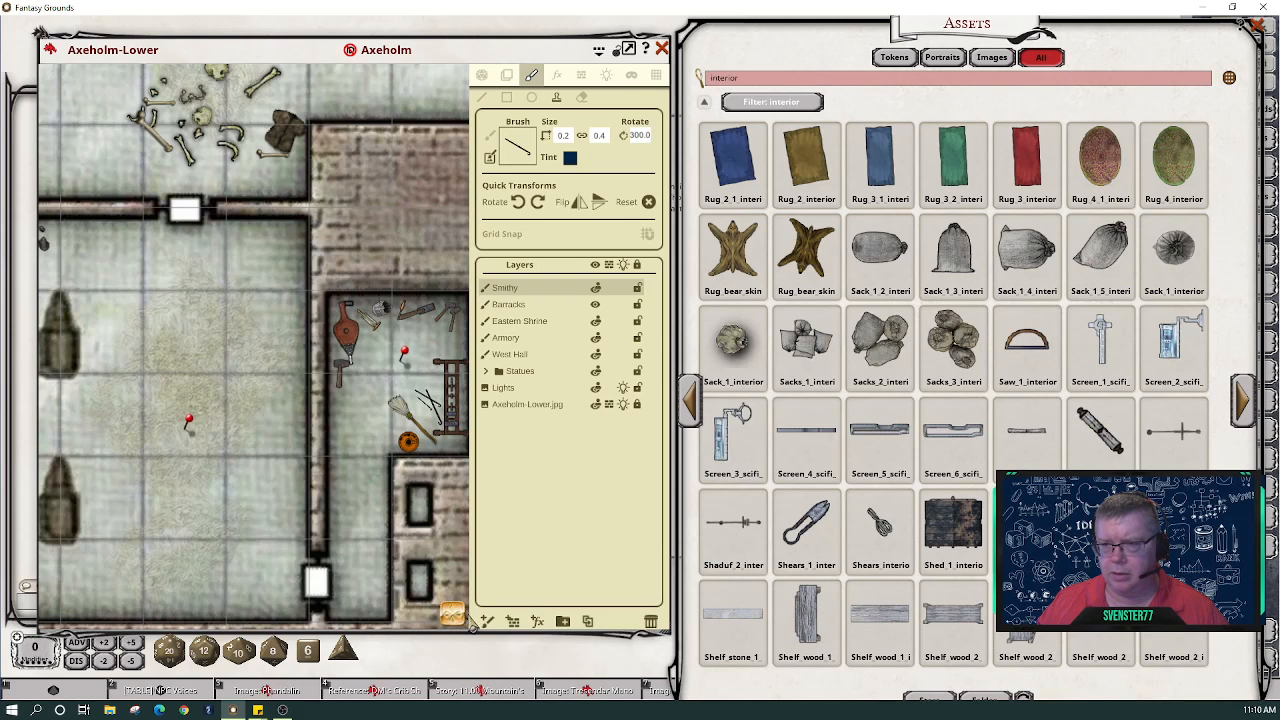
{"action": "left_click_drag", "start_coordinate": [452, 608], "coordinate": [411, 611]}
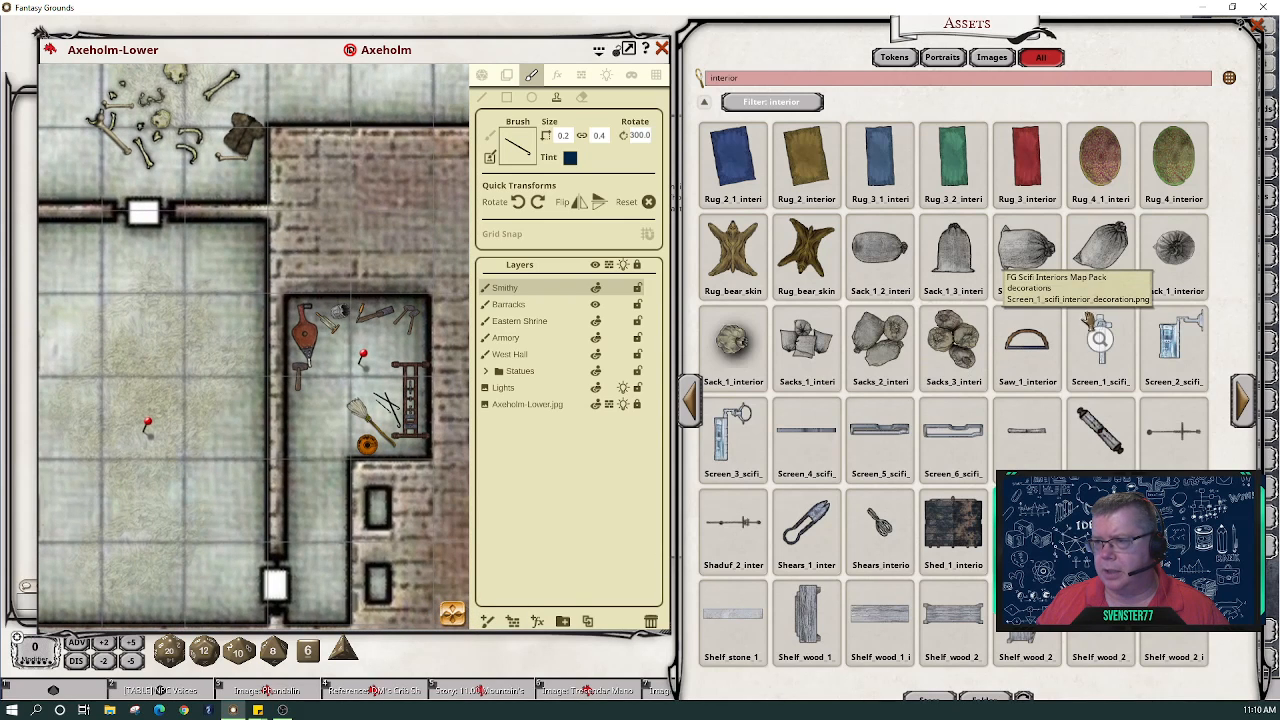
{"action": "left_click_drag", "start_coordinate": [1100, 258], "coordinate": [520, 148]}
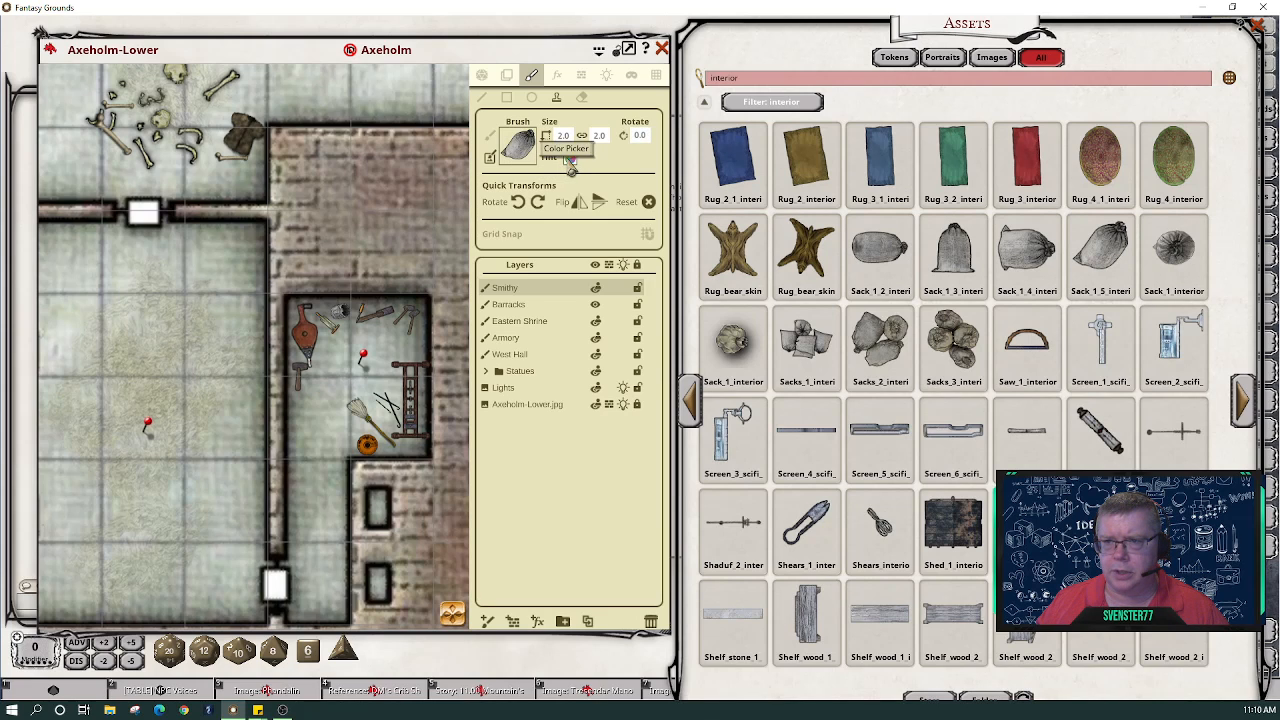
- Tint the sack semi-transparent dark yellow (B96E5900), shrink it to 0.3, and stamp it by the right wall
{"action": "left_click", "coordinate": [569, 157]}
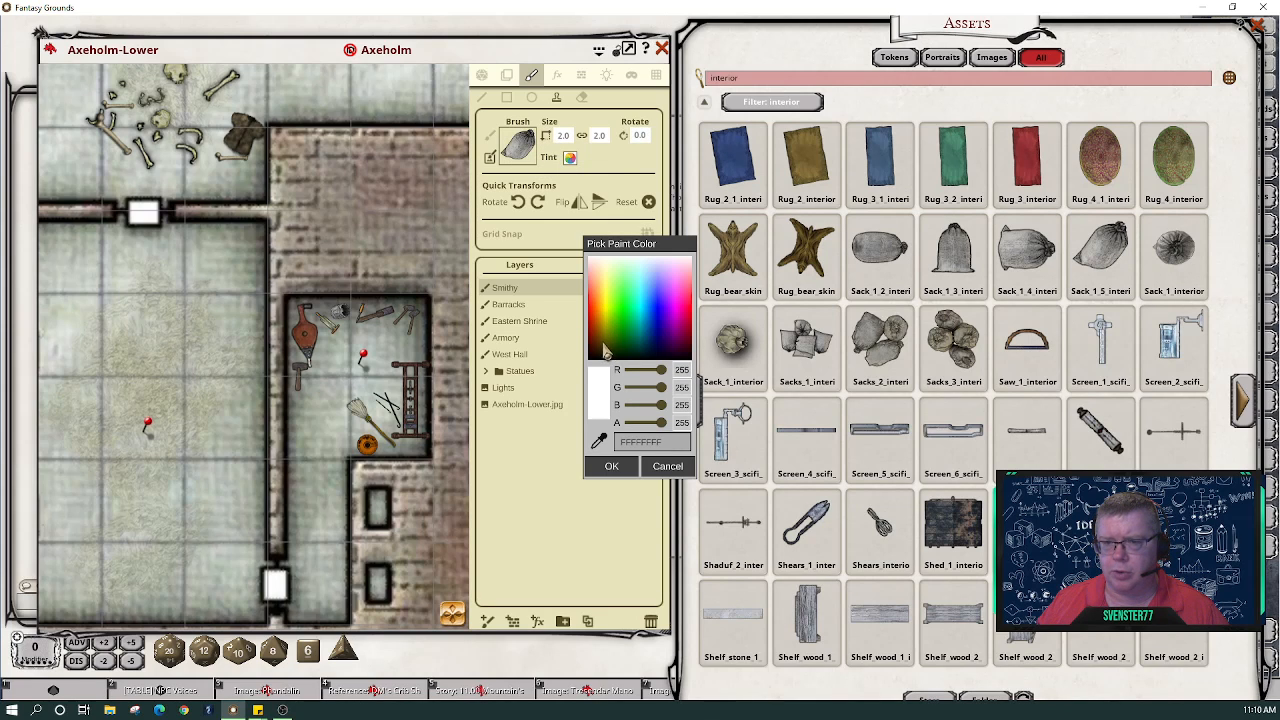
{"action": "left_click", "coordinate": [604, 346]}
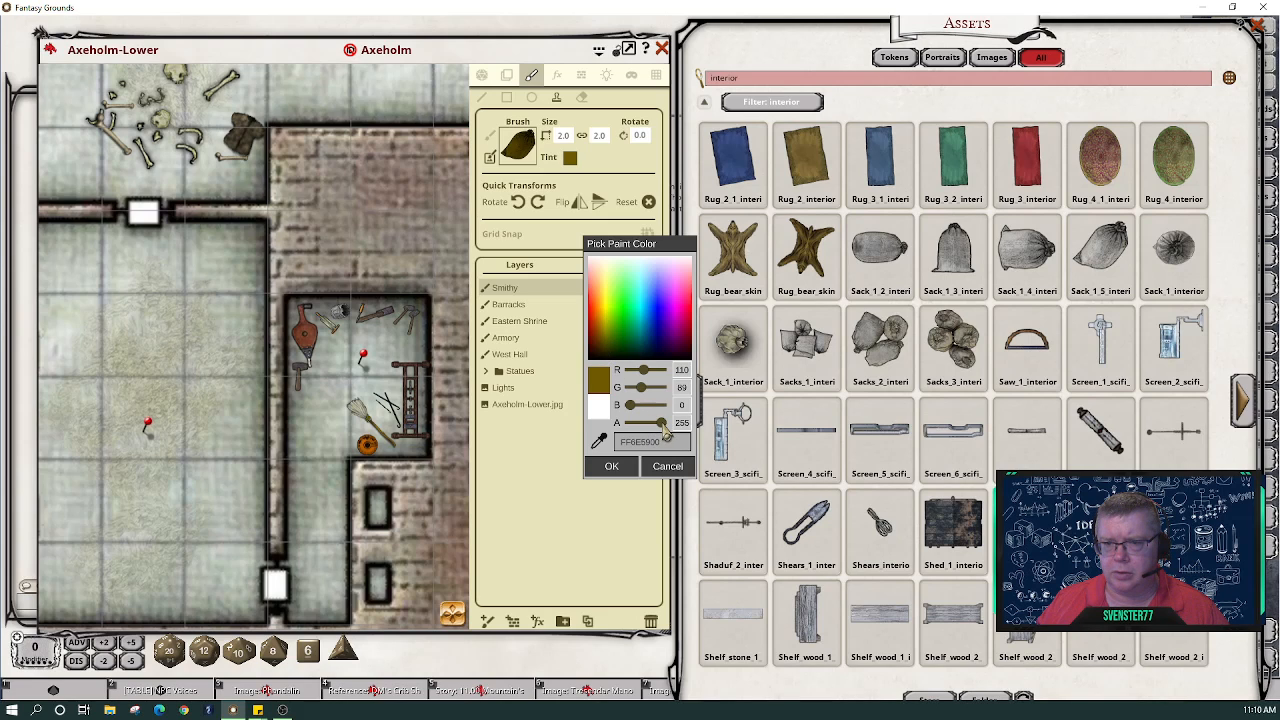
{"action": "left_click_drag", "start_coordinate": [657, 424], "coordinate": [657, 424]}
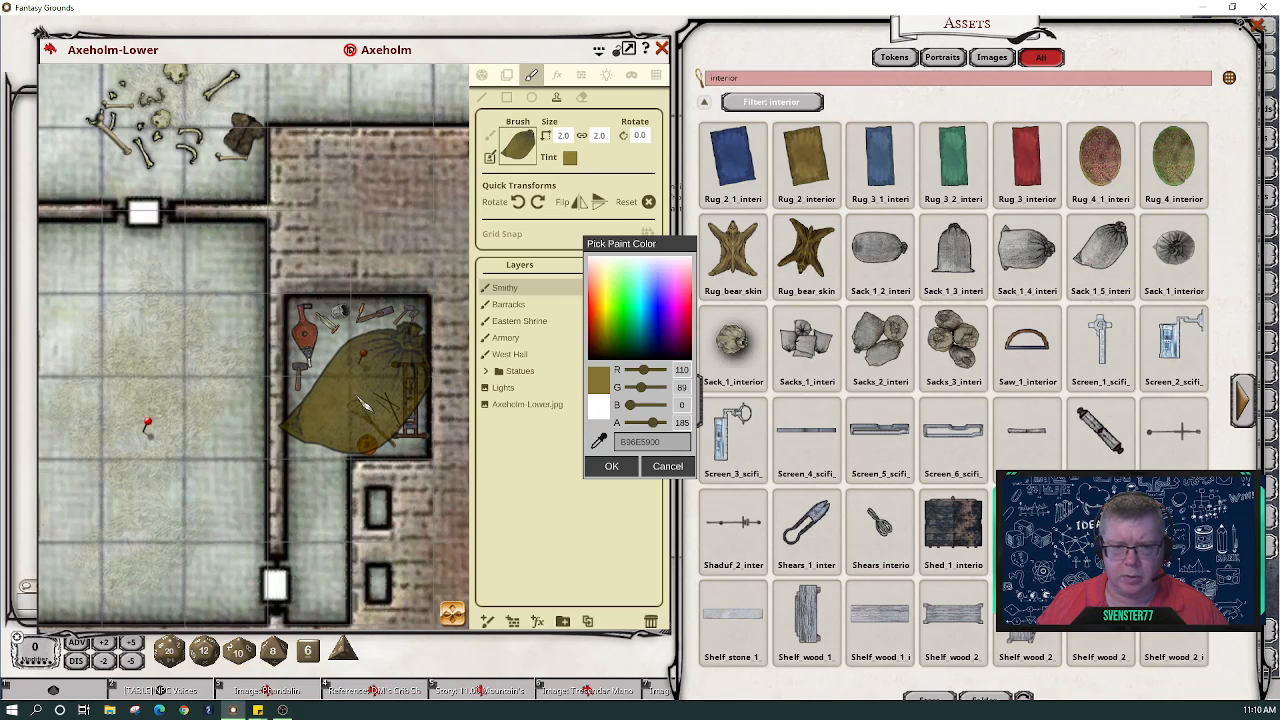
{"action": "scroll", "coordinate": [364, 399], "scroll_direction": "down", "scroll_amount": 6}
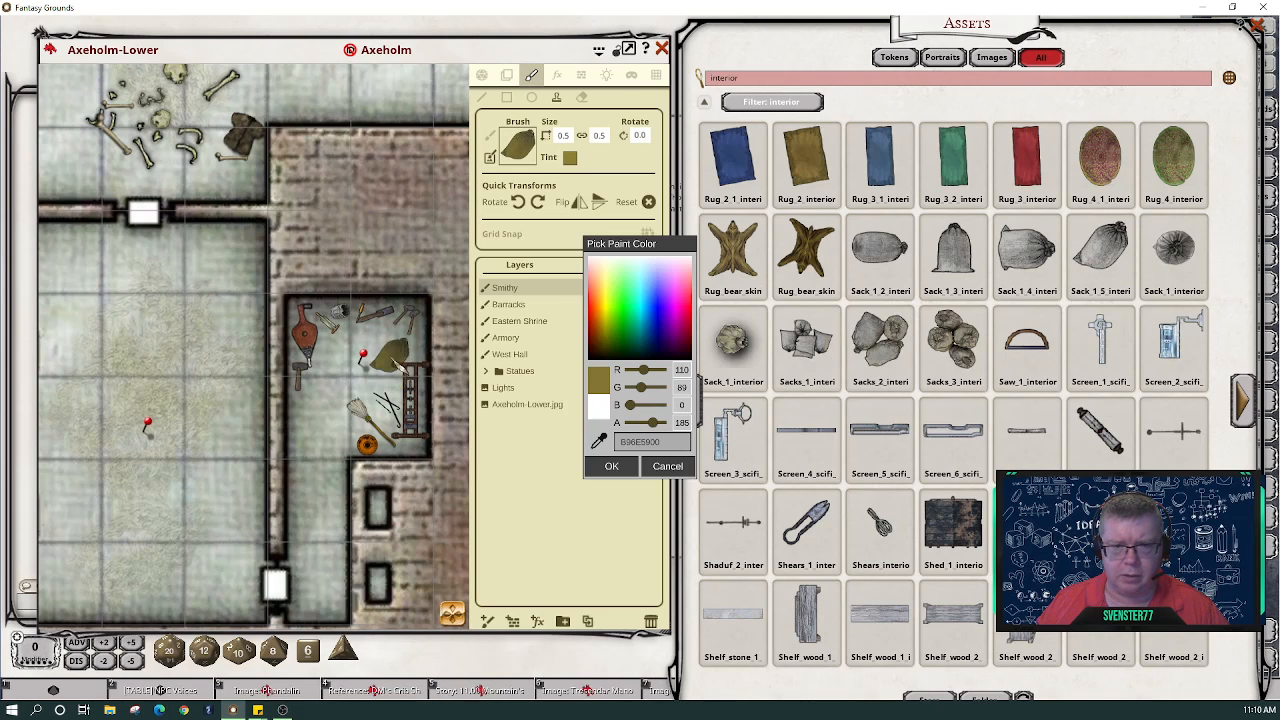
{"action": "scroll", "coordinate": [420, 364], "scroll_direction": "down", "scroll_amount": 2}
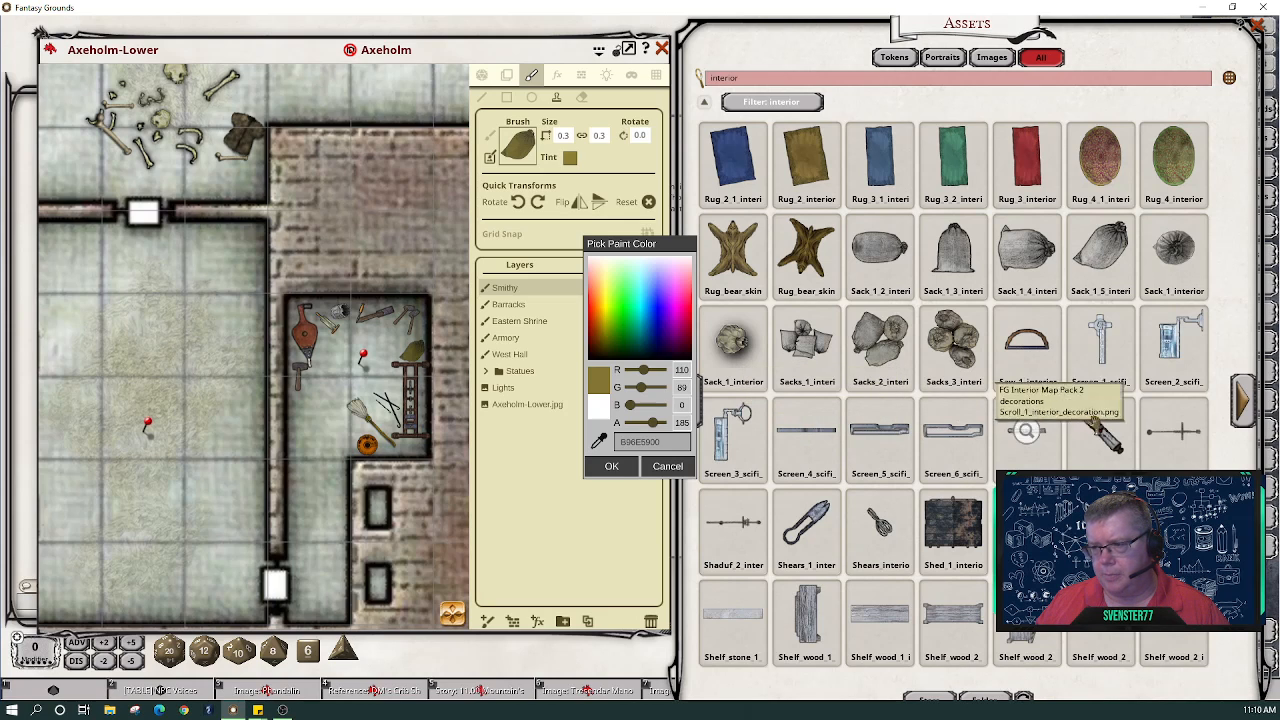
{"action": "left_click", "coordinate": [1244, 396]}
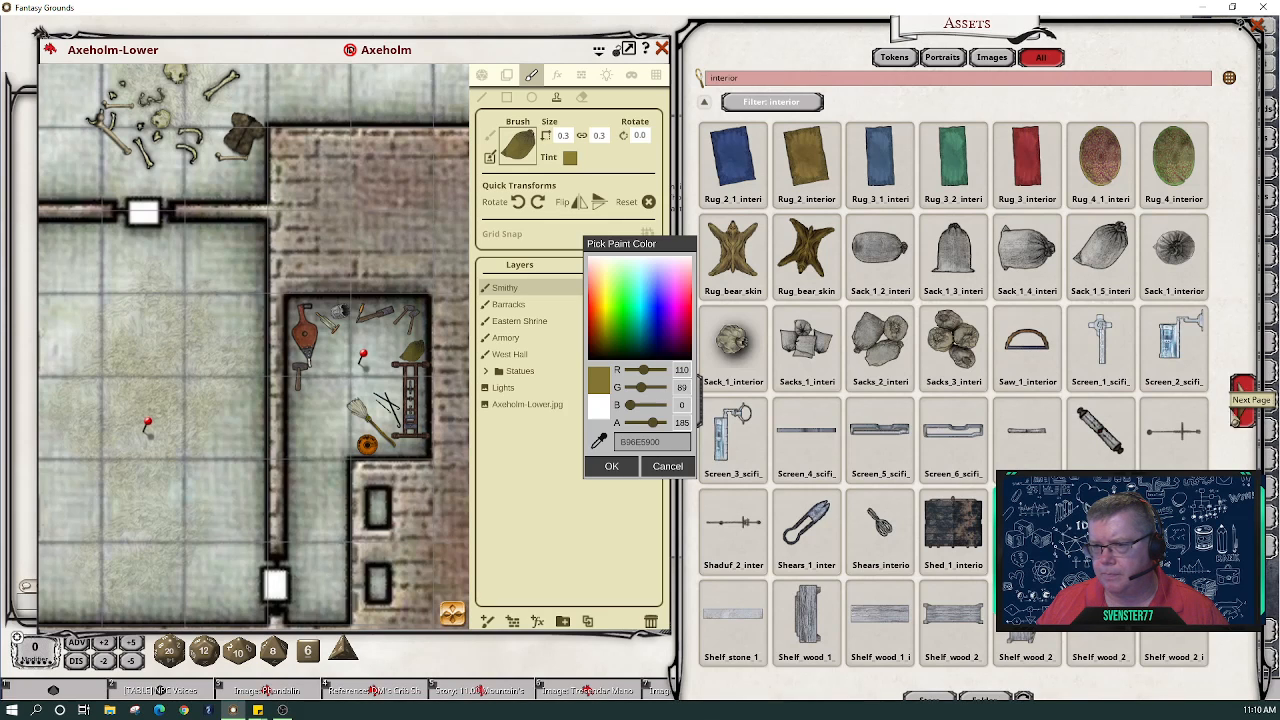
- Confirm the sack tint and load a tool image as the brush at 0.3 by 0.3
{"action": "left_click", "coordinate": [613, 468]}
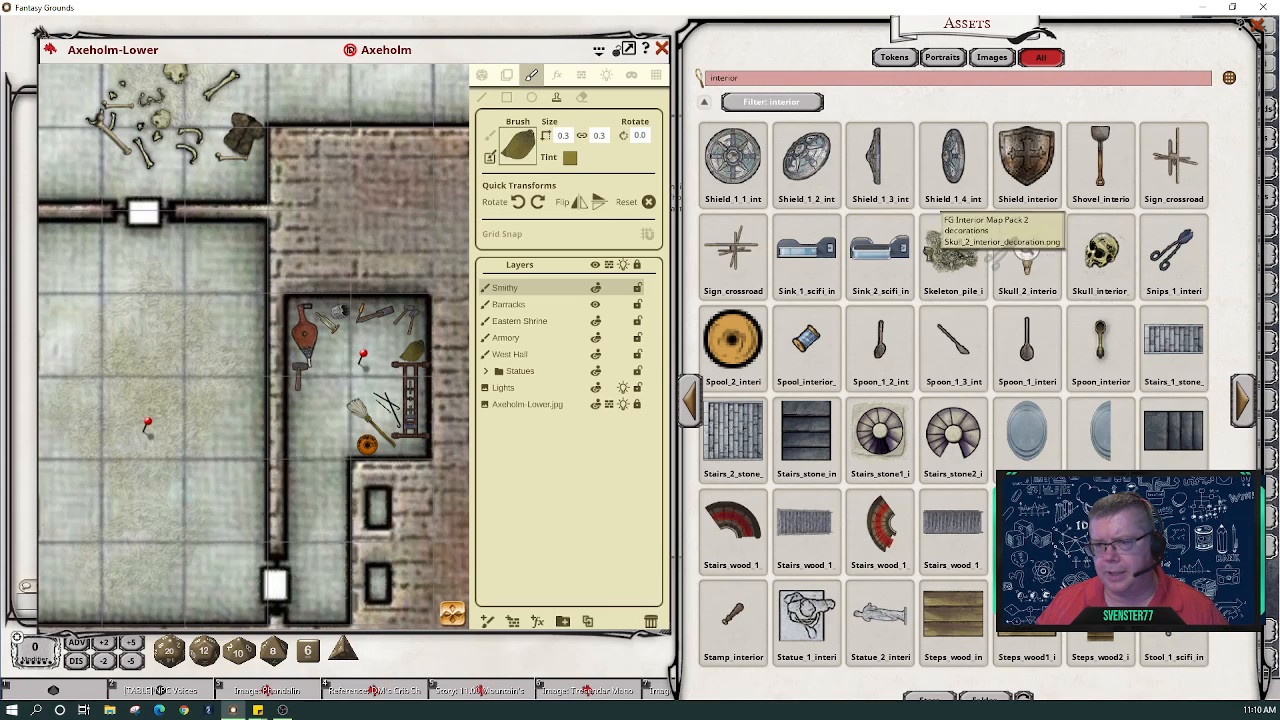
{"action": "left_click", "coordinate": [518, 150]}
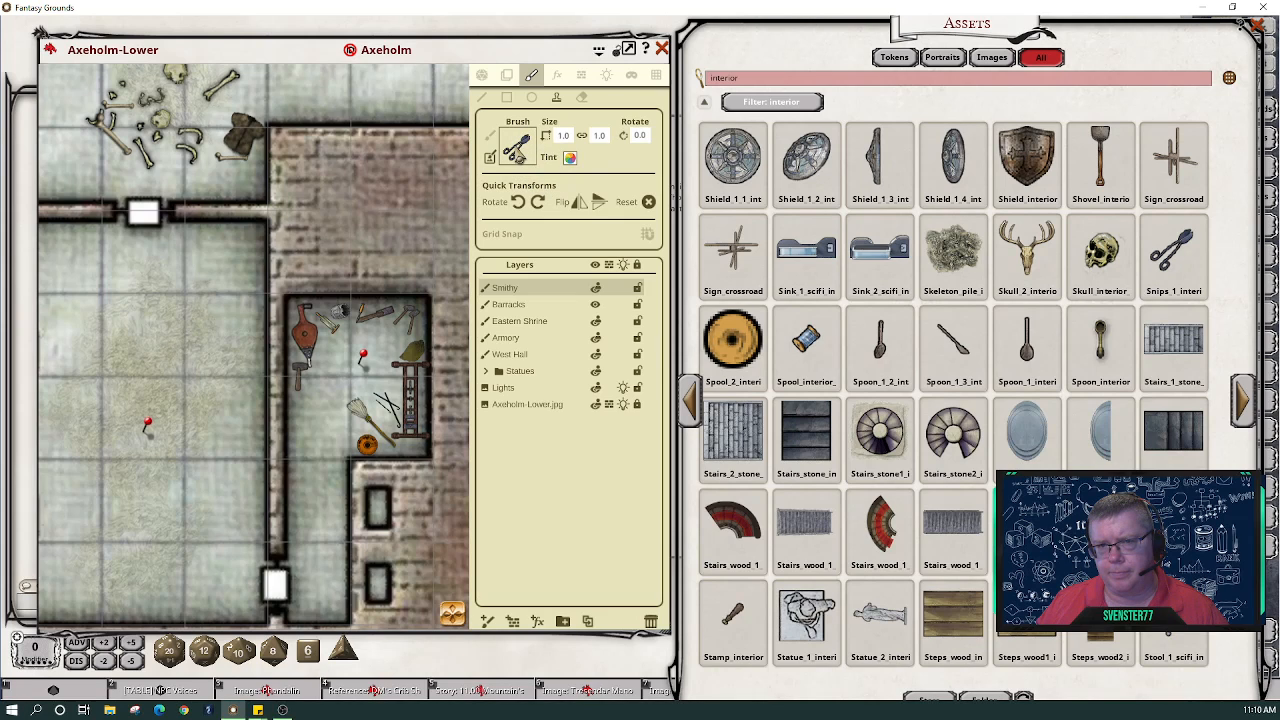
{"action": "left_click", "coordinate": [583, 138]}
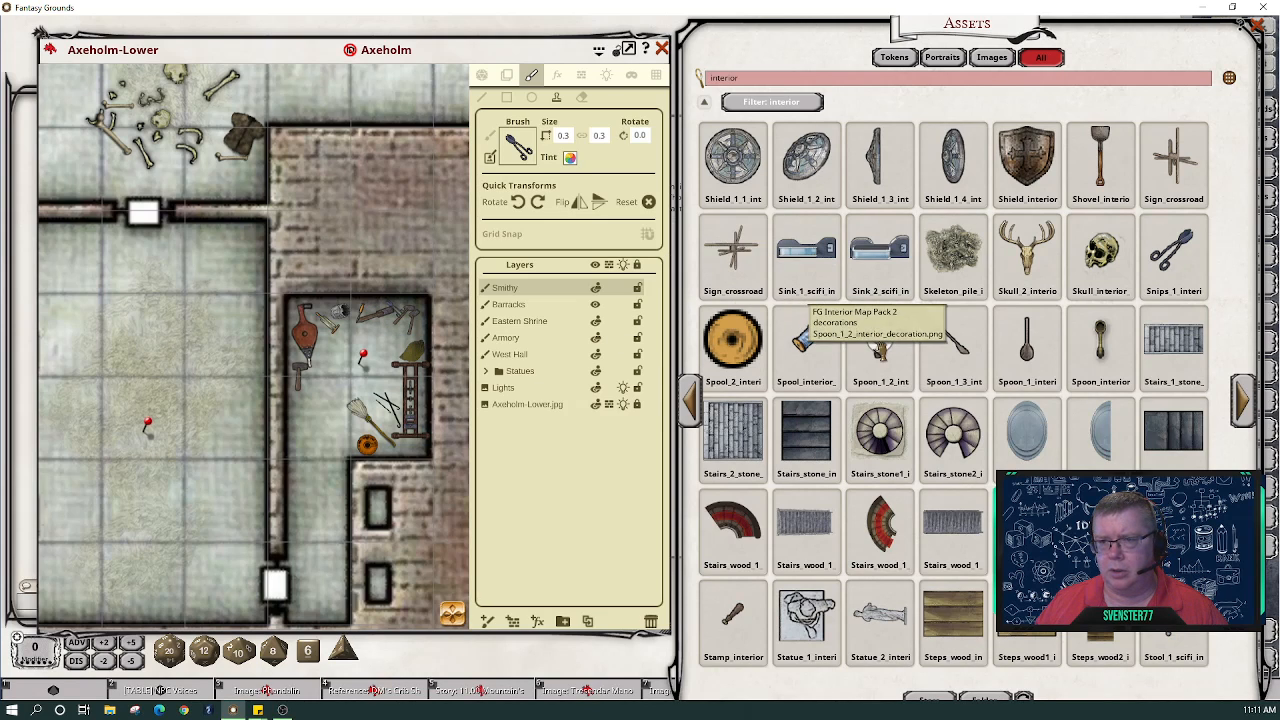
{"action": "left_click", "coordinate": [1246, 402]}
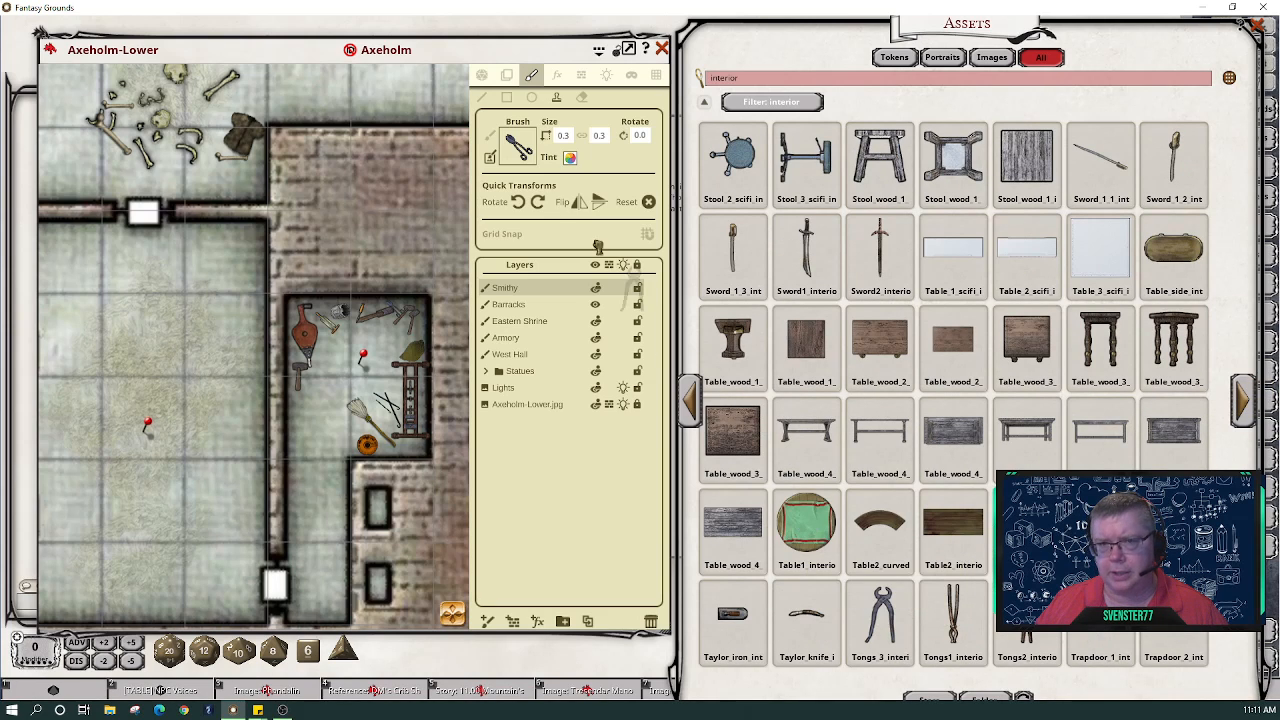
- Try the first tongs image as the stamp brush and adjust its size
{"action": "left_click_drag", "start_coordinate": [598, 247], "coordinate": [516, 146]}
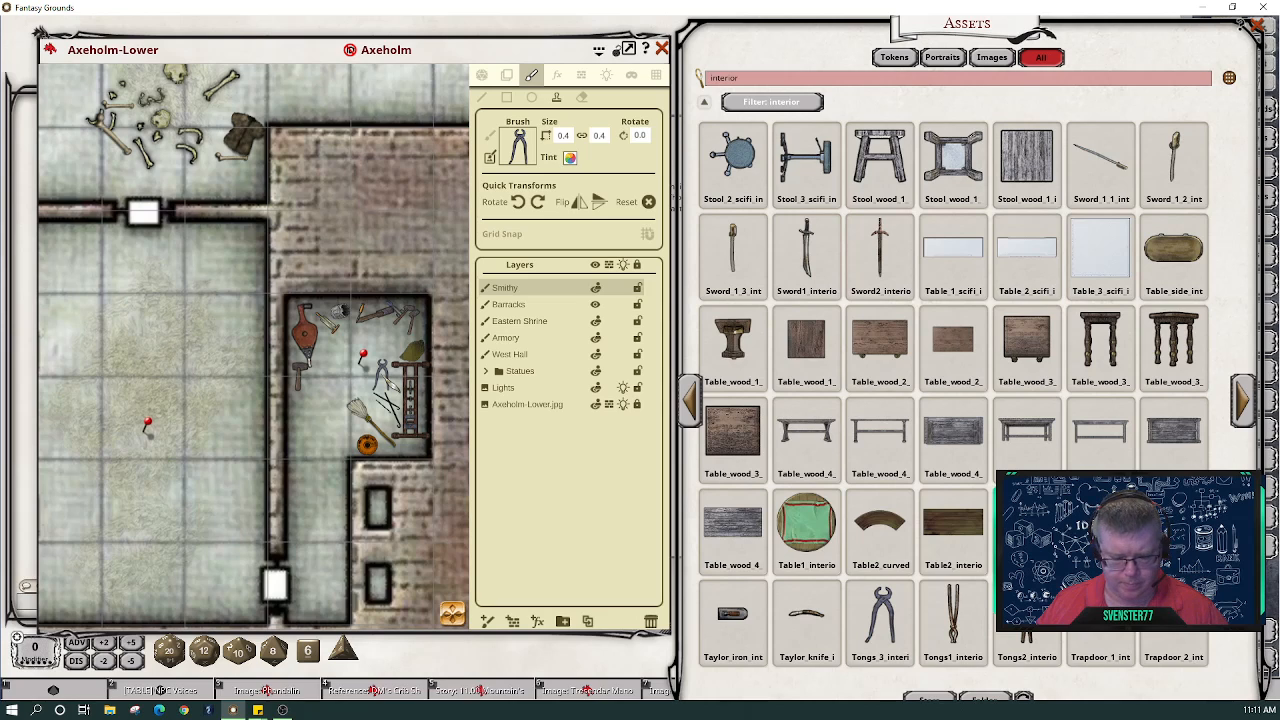
{"action": "scroll", "coordinate": [381, 375], "scroll_direction": "down", "scroll_amount": 1}
{"action": "scroll", "coordinate": [381, 375], "scroll_direction": "up", "scroll_amount": 2}
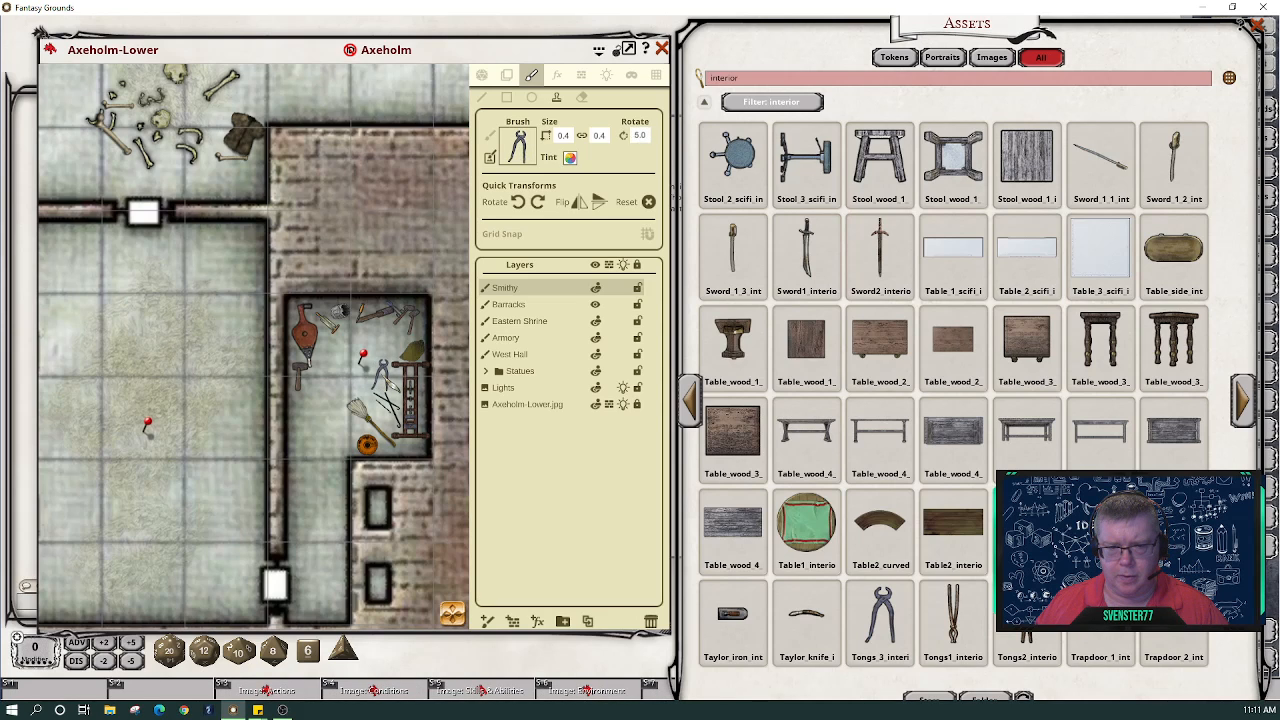
{"action": "scroll", "coordinate": [381, 375], "scroll_direction": "up", "scroll_amount": 1}
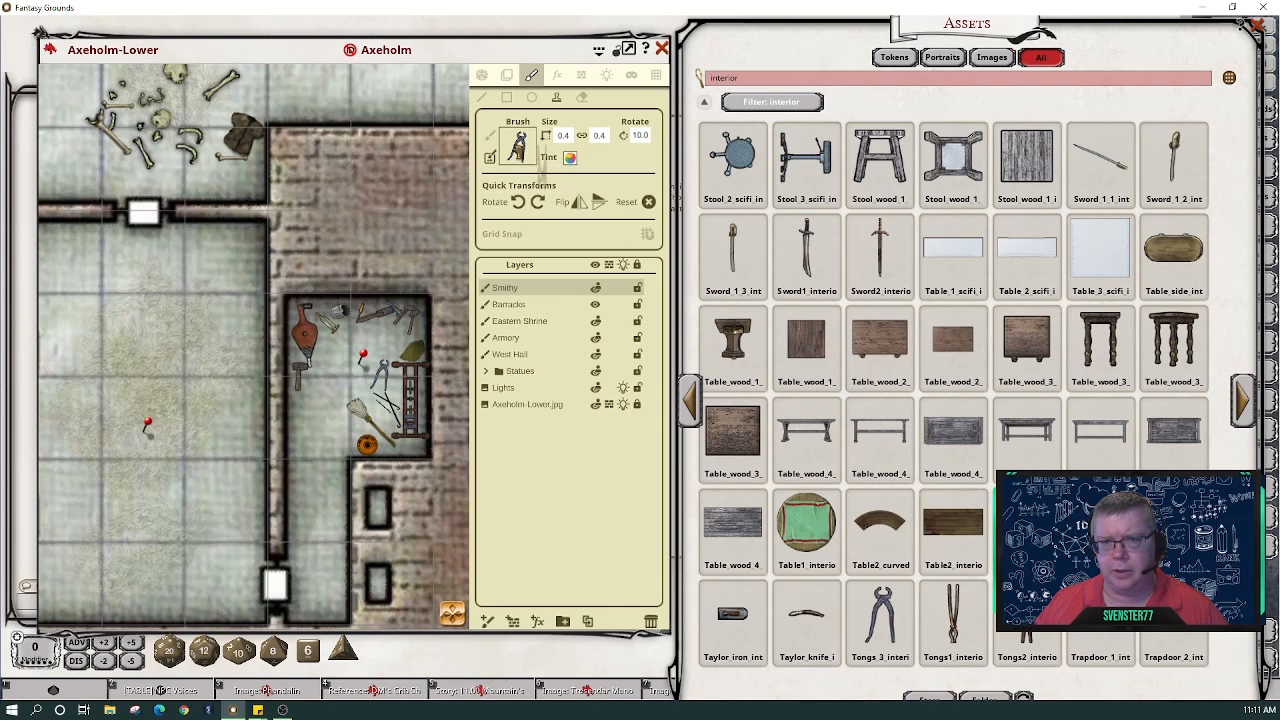
- Load Tongs 1 as the brush, sized 0.1 by 0.5 and rotated 40°
{"action": "left_click_drag", "start_coordinate": [542, 166], "coordinate": [518, 150]}
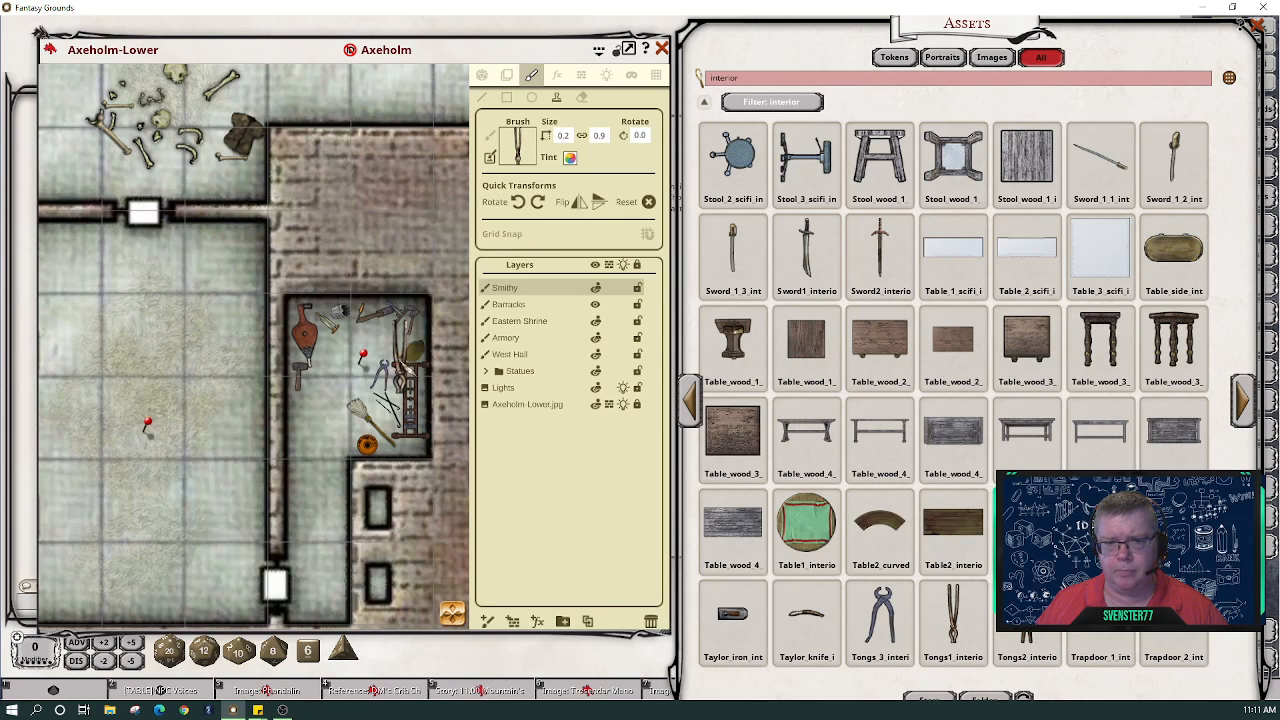
{"action": "scroll", "coordinate": [360, 375], "scroll_direction": "up", "scroll_amount": 2}
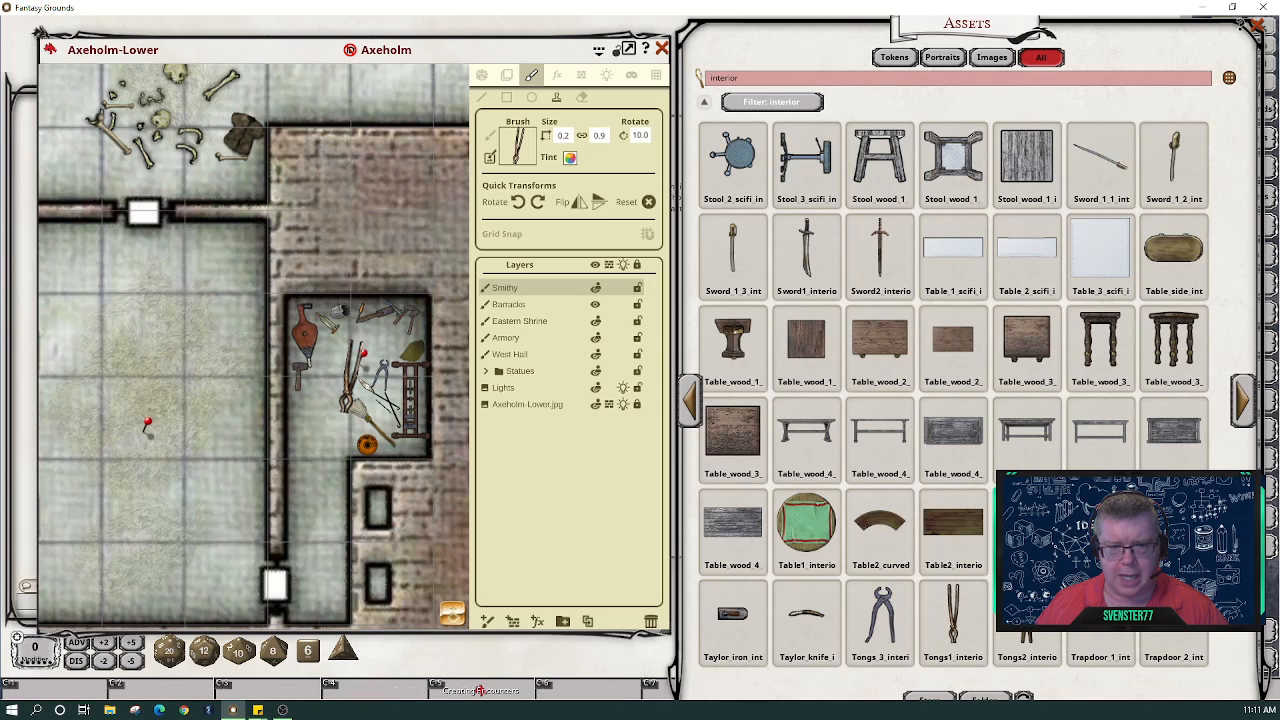
{"action": "scroll", "coordinate": [363, 355], "scroll_direction": "down", "scroll_amount": 2}
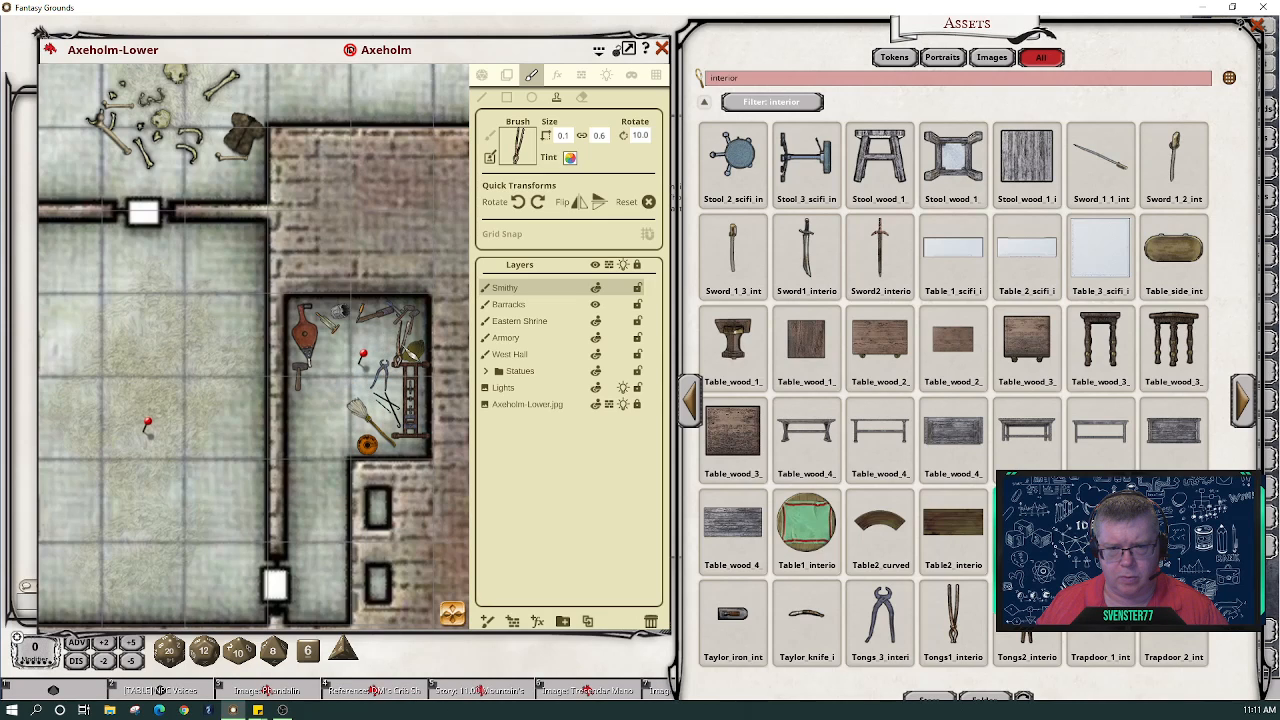
{"action": "scroll", "coordinate": [397, 340], "scroll_direction": "down", "scroll_amount": 2}
{"action": "scroll", "coordinate": [418, 342], "scroll_direction": "down", "scroll_amount": 2}
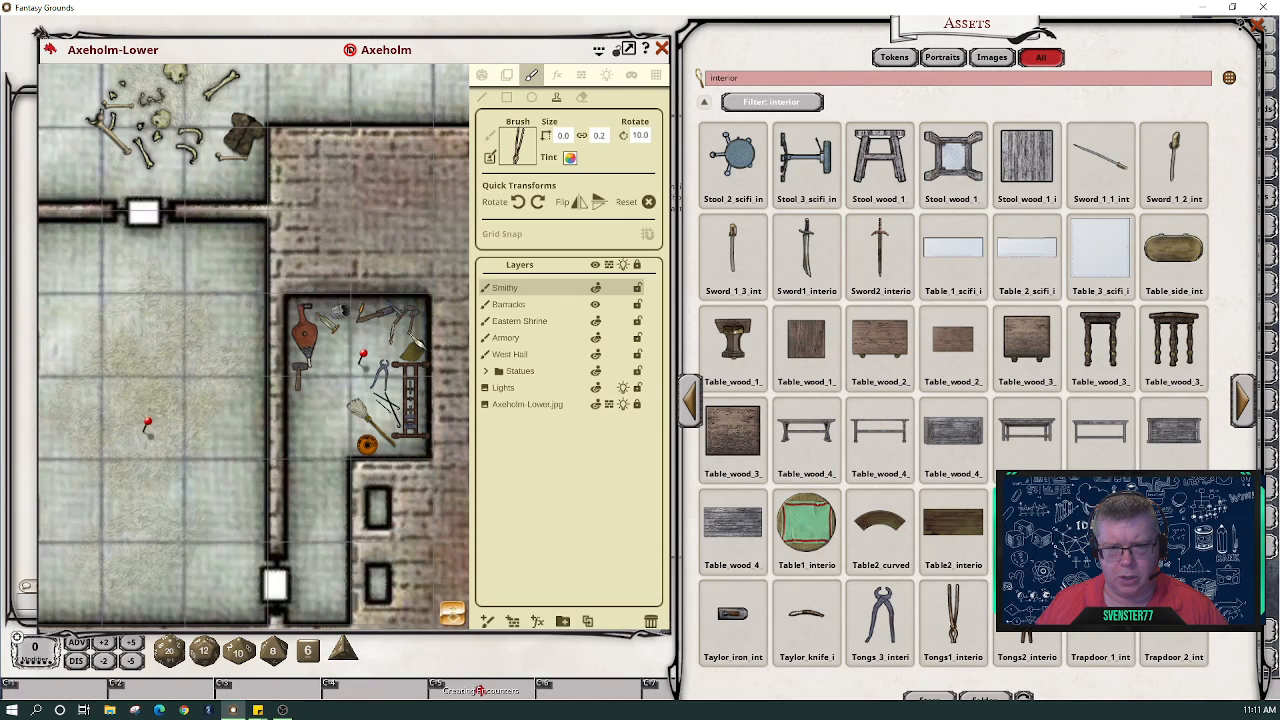
{"action": "scroll", "coordinate": [414, 334], "scroll_direction": "up", "scroll_amount": 1}
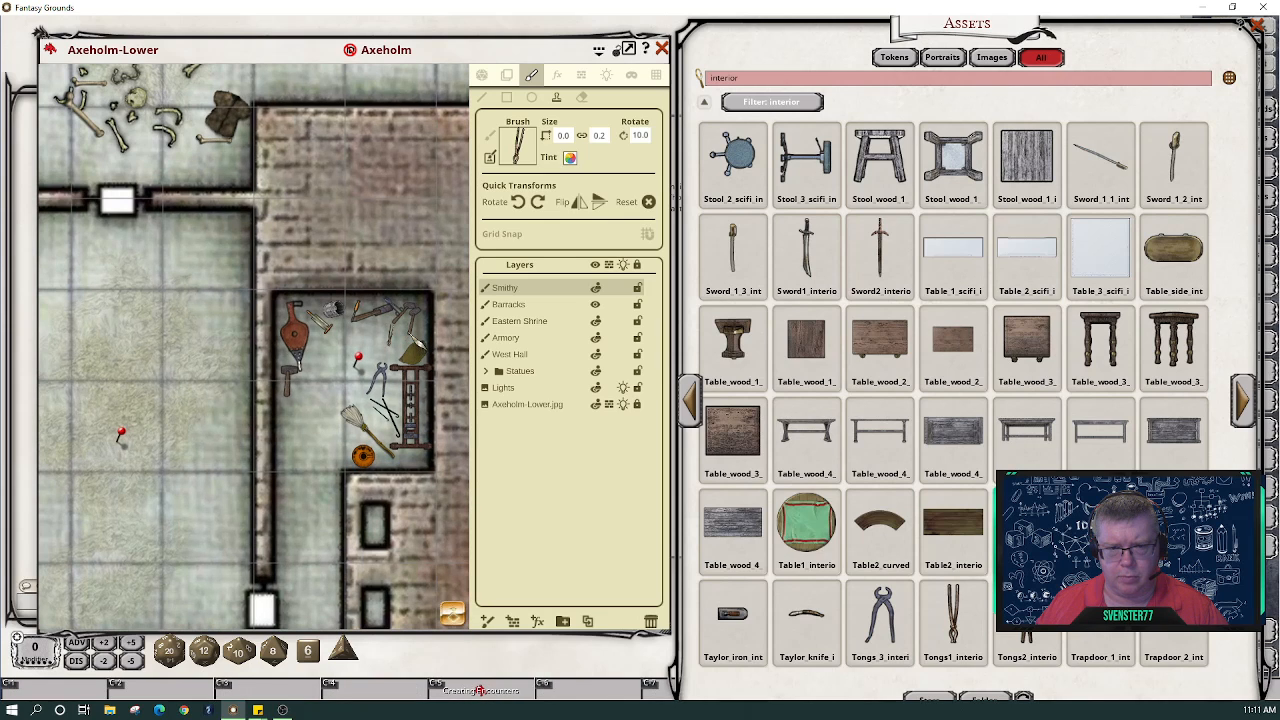
{"action": "scroll", "coordinate": [390, 336], "scroll_direction": "up", "scroll_amount": 1}
{"action": "scroll", "coordinate": [390, 336], "scroll_direction": "up", "scroll_amount": 1}
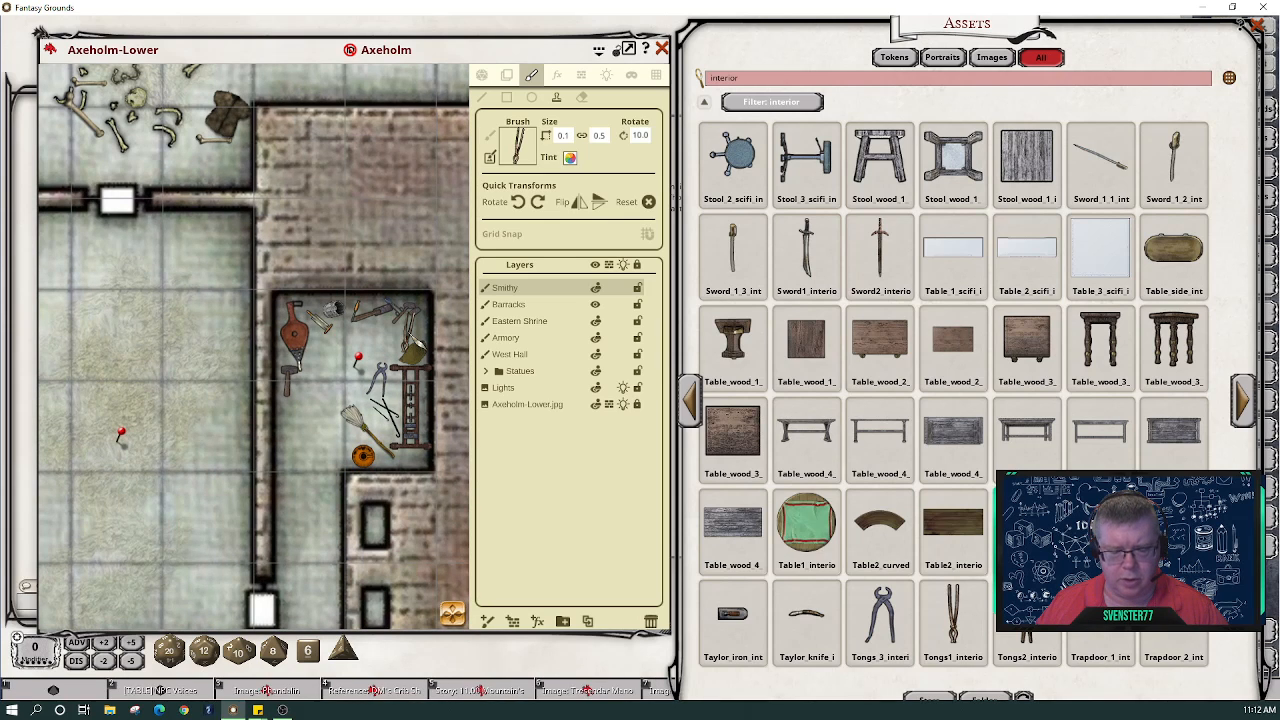
{"action": "scroll", "coordinate": [407, 328], "scroll_direction": "up", "scroll_amount": 1}
{"action": "scroll", "coordinate": [407, 340], "scroll_direction": "up", "scroll_amount": 5}
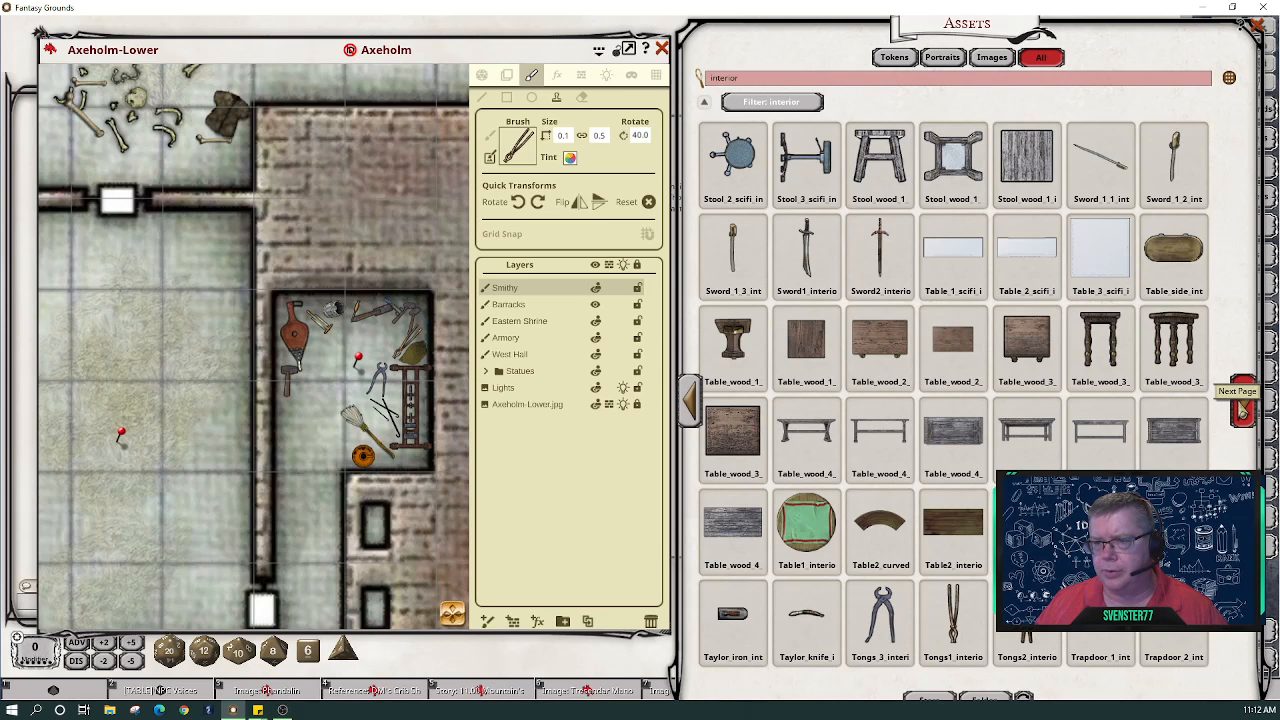
- Page forward four times to the final interior asset page of wood, woodstove and woodworking images
{"action": "left_click", "coordinate": [1242, 408]}
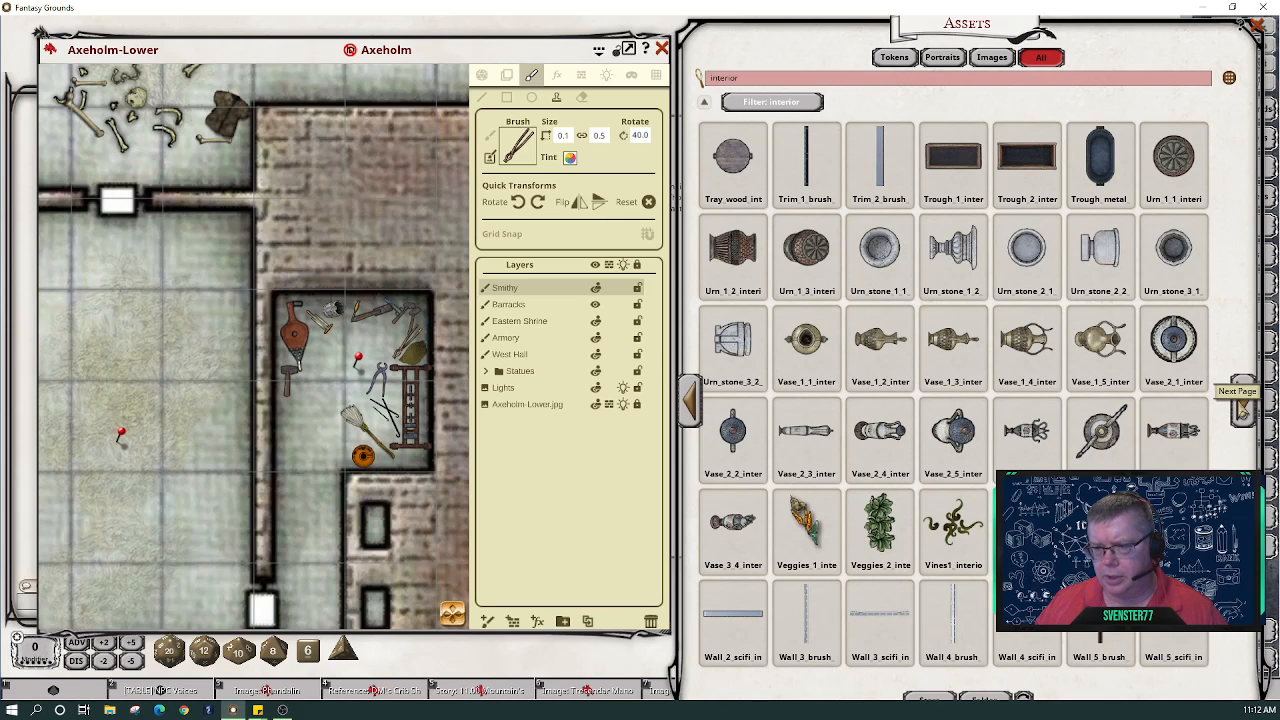
{"action": "left_click", "coordinate": [1242, 410]}
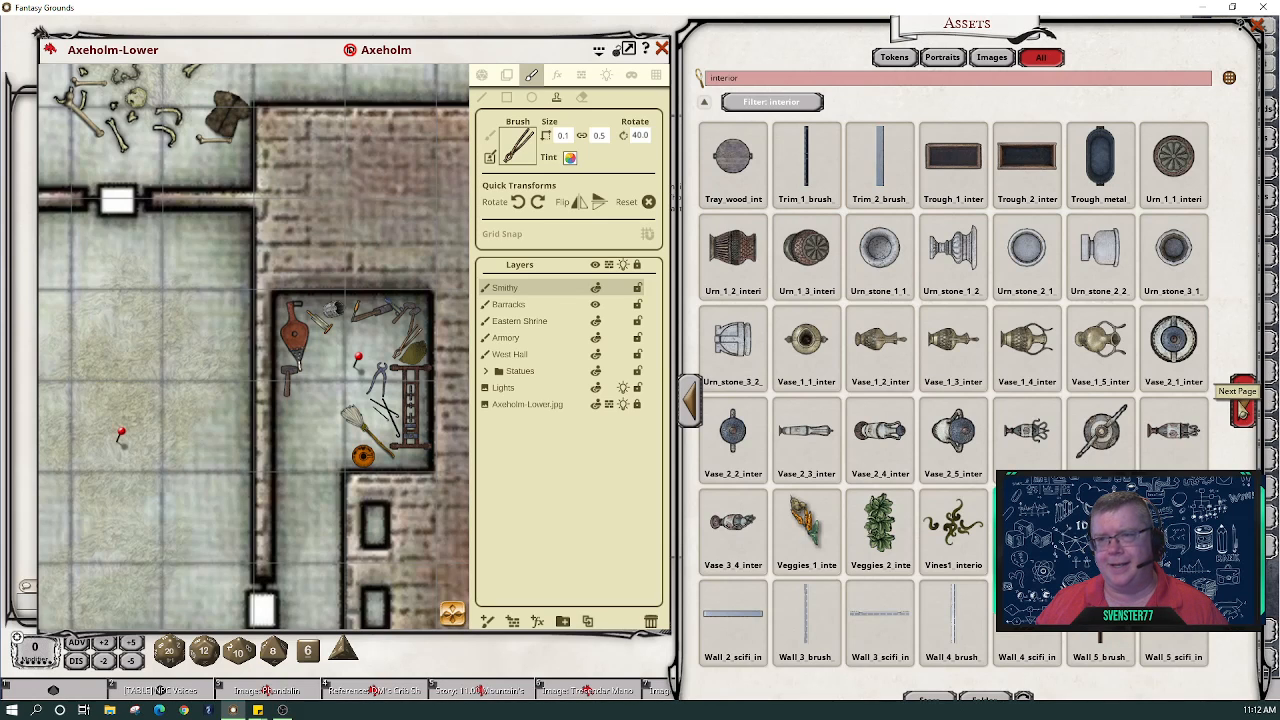
{"action": "left_click", "coordinate": [1243, 410]}
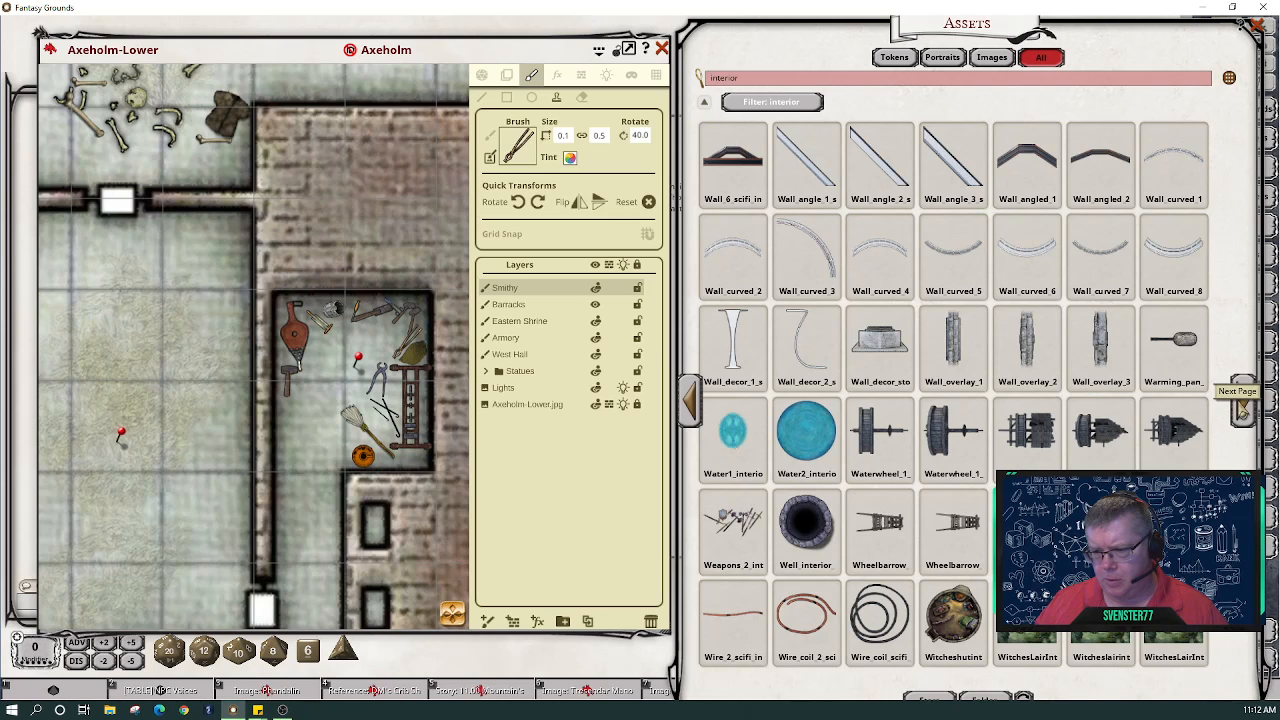
{"action": "left_click", "coordinate": [1243, 410]}
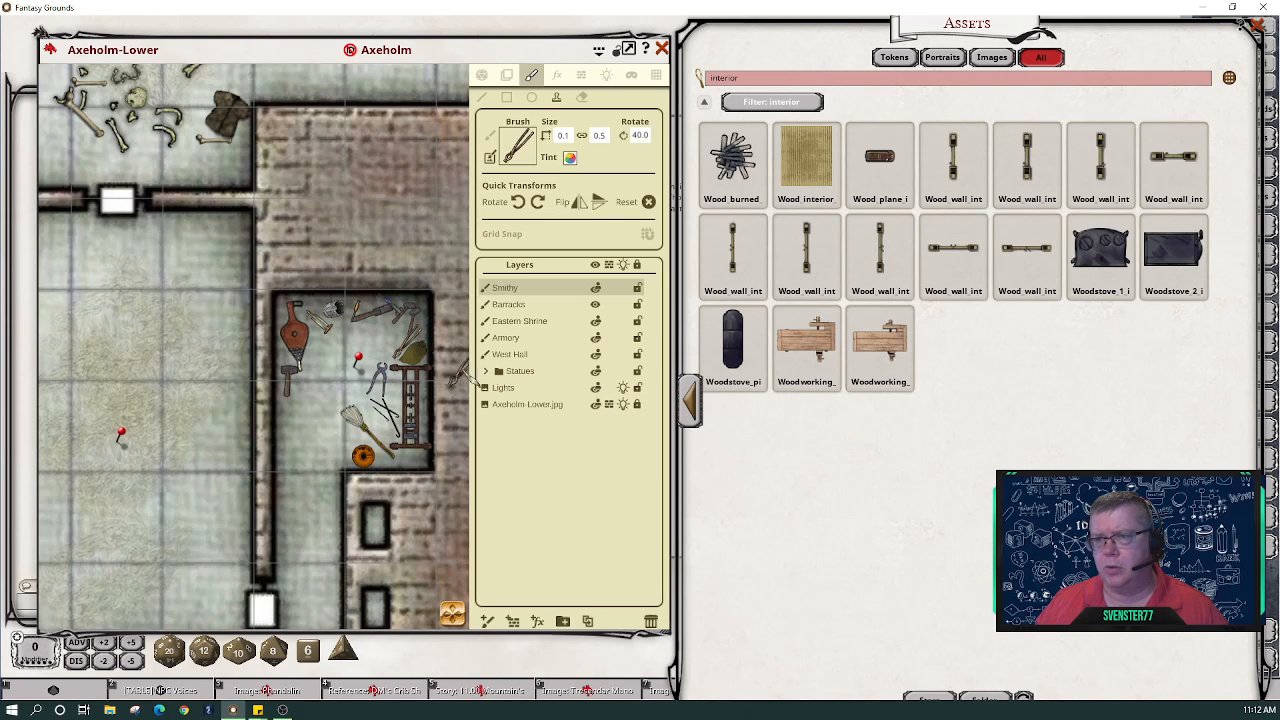
{"action": "scroll", "coordinate": [355, 380], "scroll_direction": "down", "scroll_amount": 5}
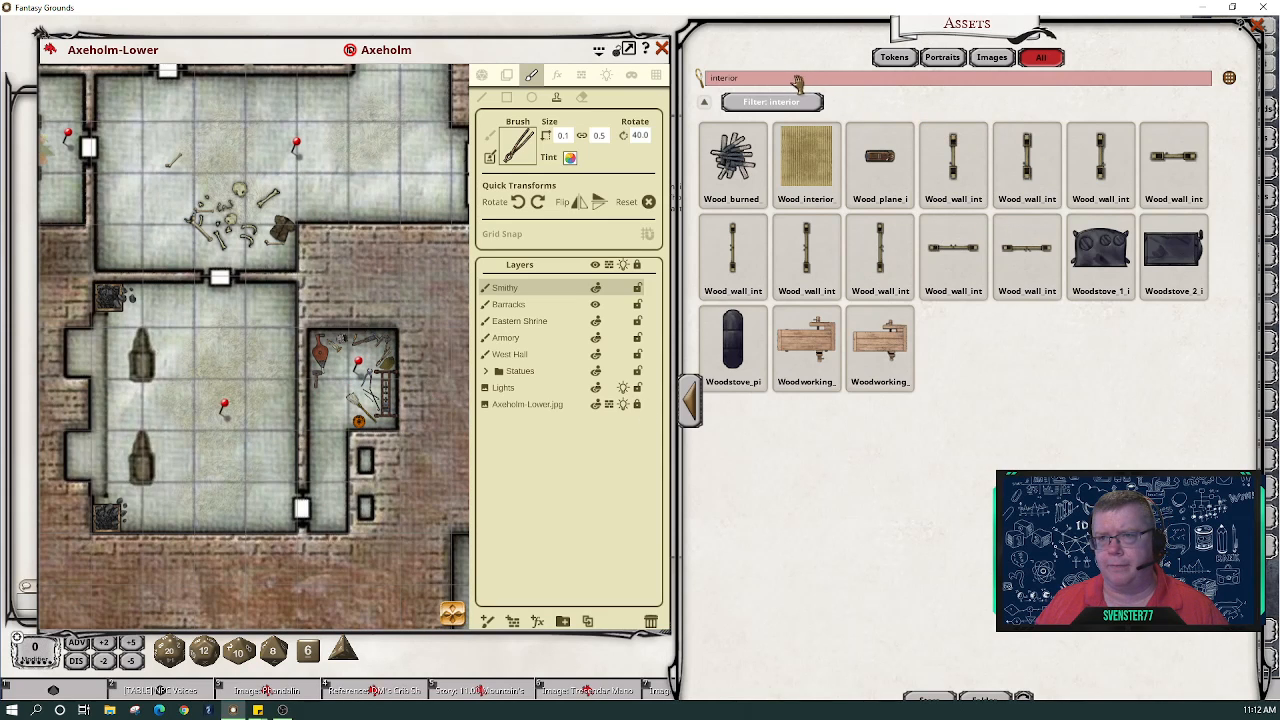
- Search the assets for 'envil', then 'coal', and make Coals_hot_2 the brush stamp
{"action": "key", "text": "BackSpace"}
{"action": "key", "text": "BackSpace"}
{"action": "key", "text": "BackSpace"}
{"action": "key", "text": "BackSpace"}
{"action": "key", "text": "BackSpace"}
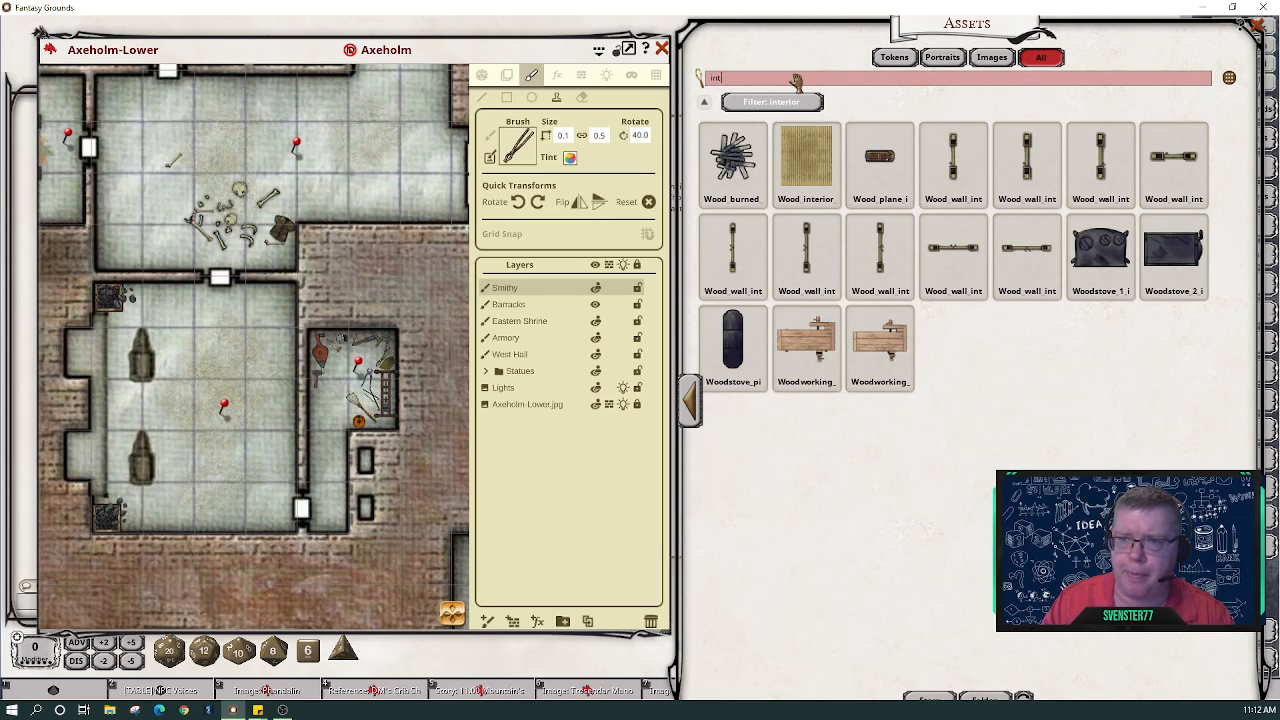
{"action": "type", "text": "env"}
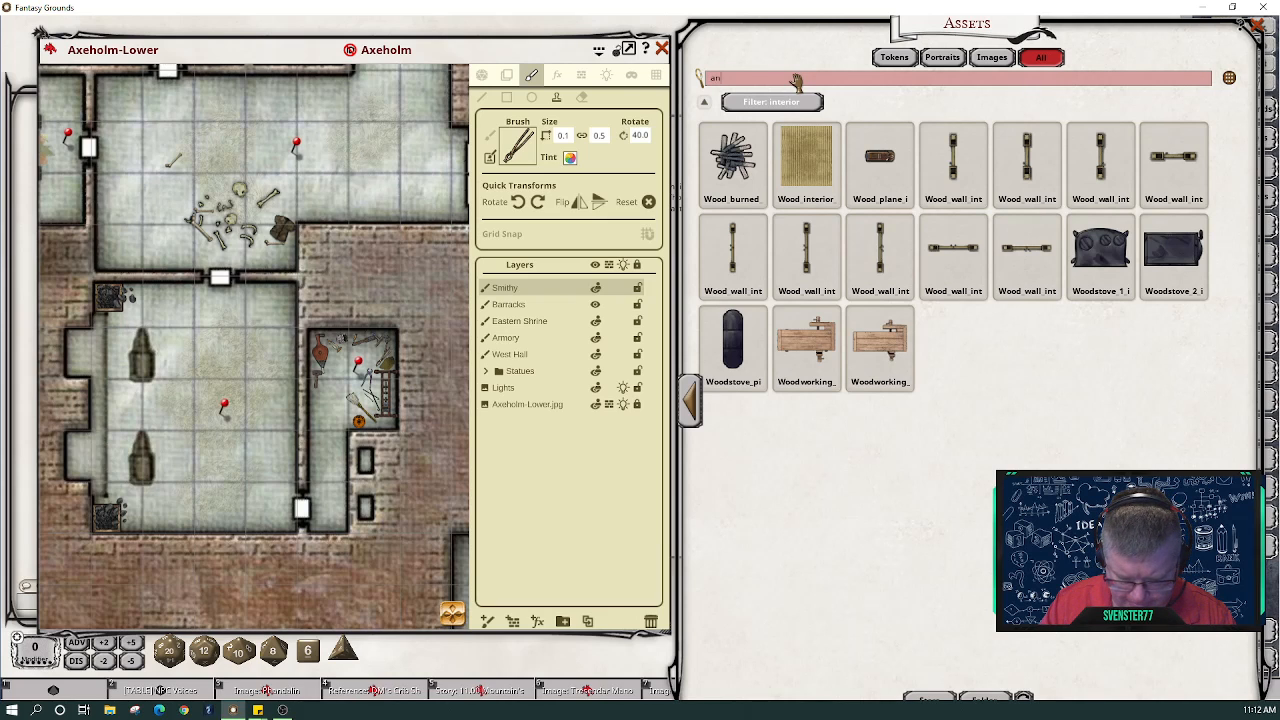
{"action": "type", "text": "il"}
{"action": "key", "text": "Return"}
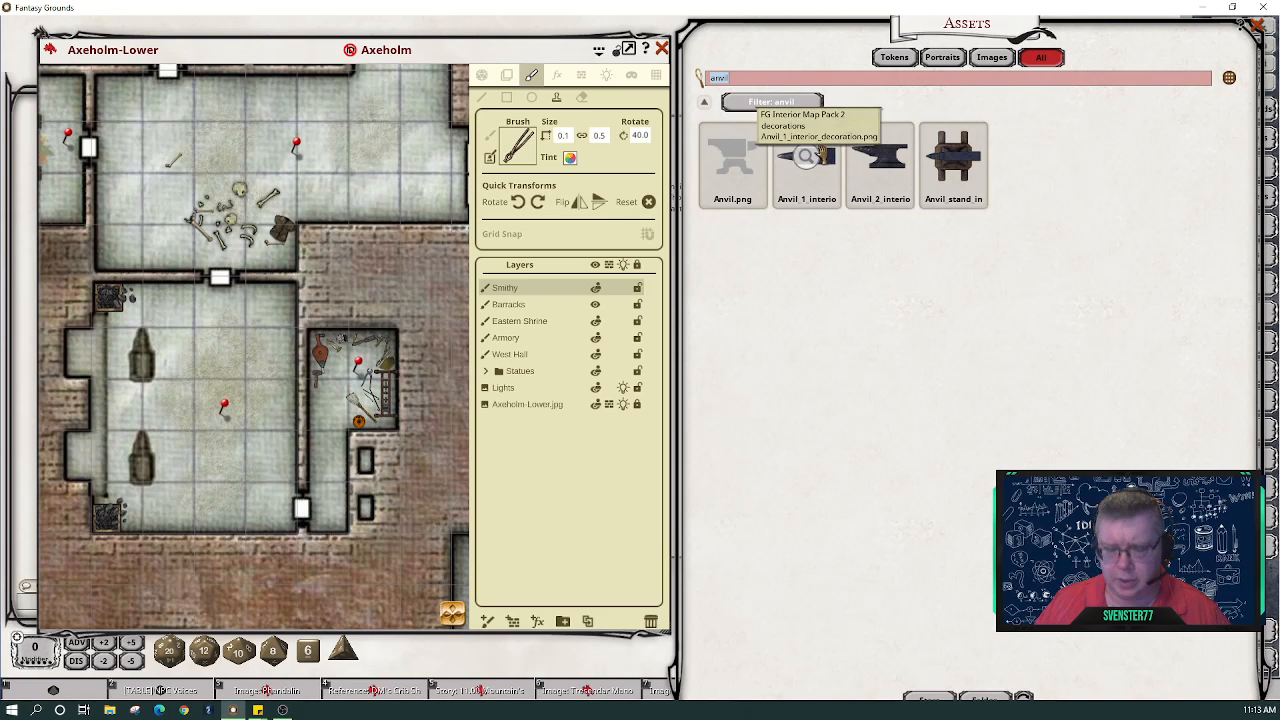
{"action": "type", "text": "coal"}
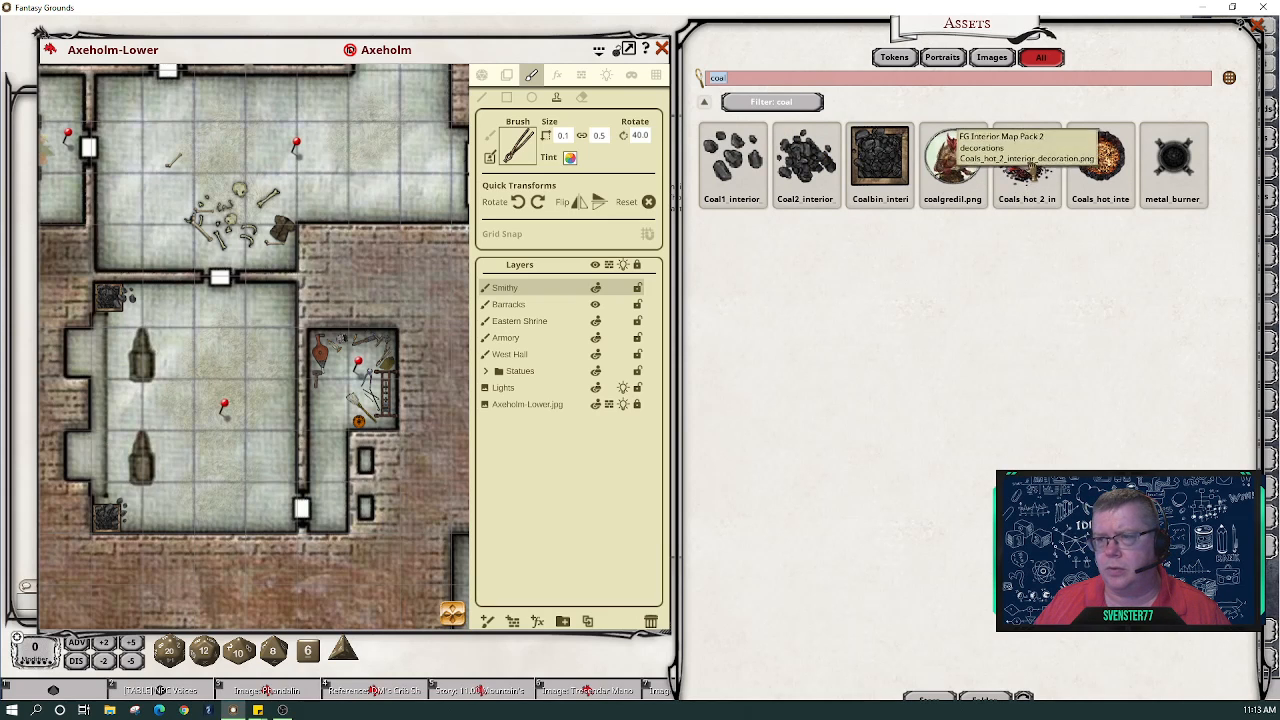
{"action": "mouse_move", "coordinate": [1026, 155]}
{"action": "left_mouse_down"}
{"action": "mouse_move", "coordinate": [894, 225]}
{"action": "mouse_move", "coordinate": [517, 145]}
{"action": "left_mouse_up"}
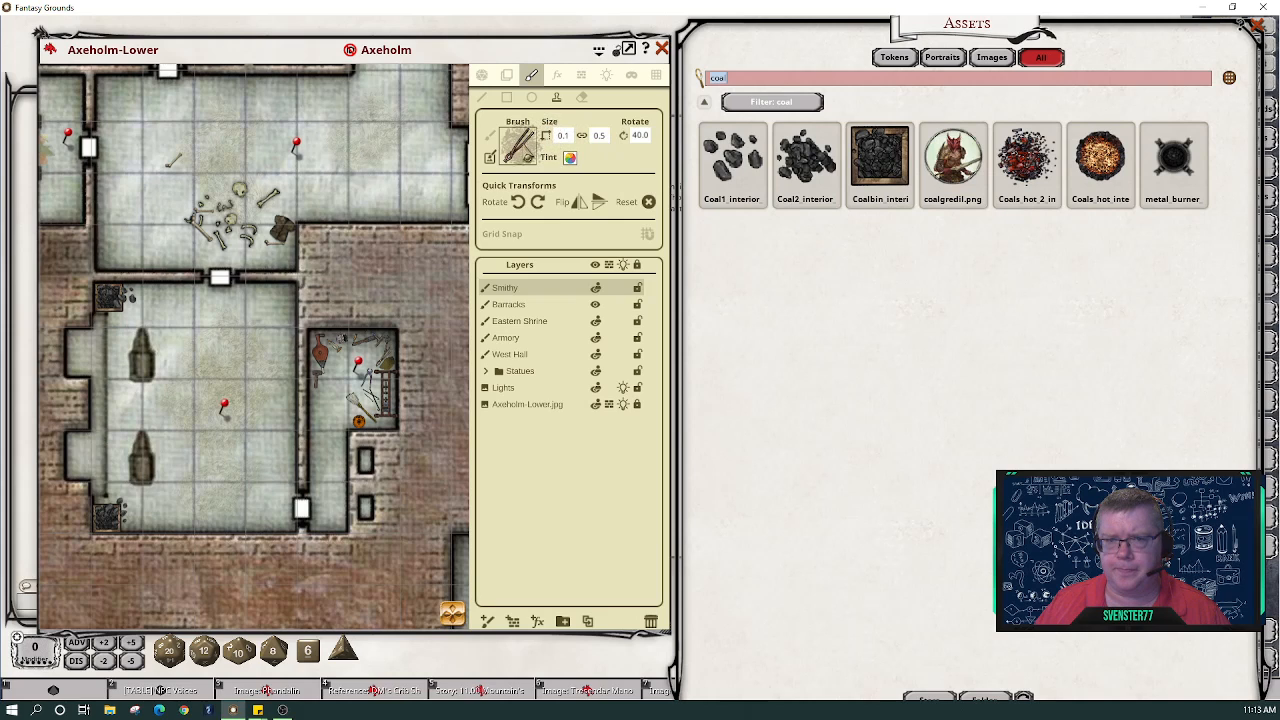
- Tint the hot coals brush dark purple (R 62, G 22, B 94) with increased transparency
{"action": "left_click", "coordinate": [569, 157]}
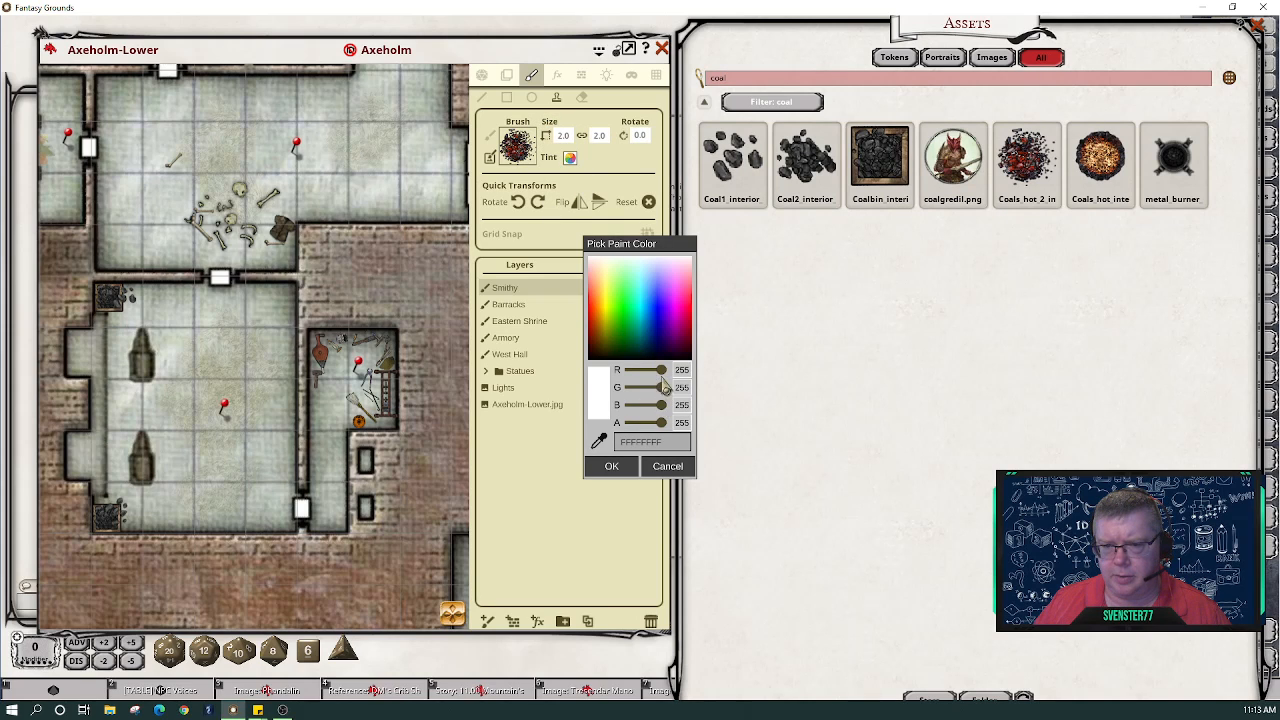
{"action": "left_click_drag", "start_coordinate": [662, 370], "coordinate": [643, 408]}
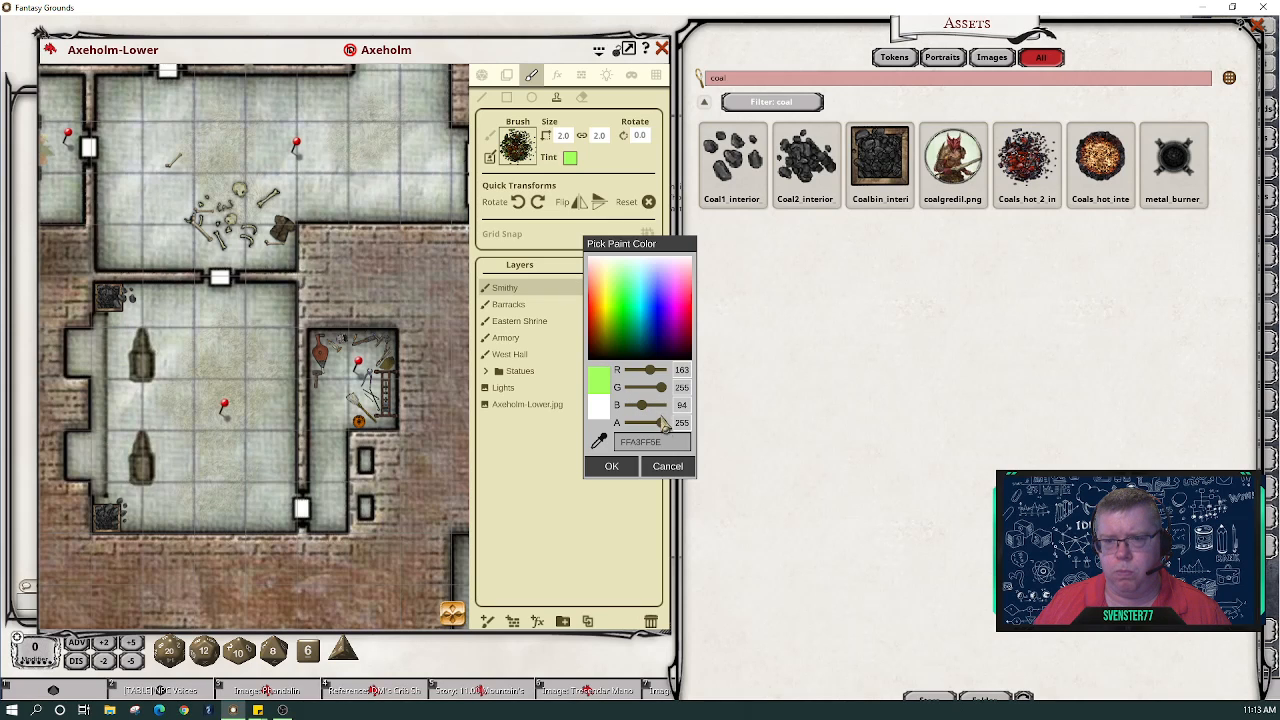
{"action": "mouse_move", "coordinate": [652, 386]}
{"action": "left_mouse_down"}
{"action": "mouse_move", "coordinate": [625, 388]}
{"action": "mouse_move", "coordinate": [635, 375]}
{"action": "left_mouse_up"}
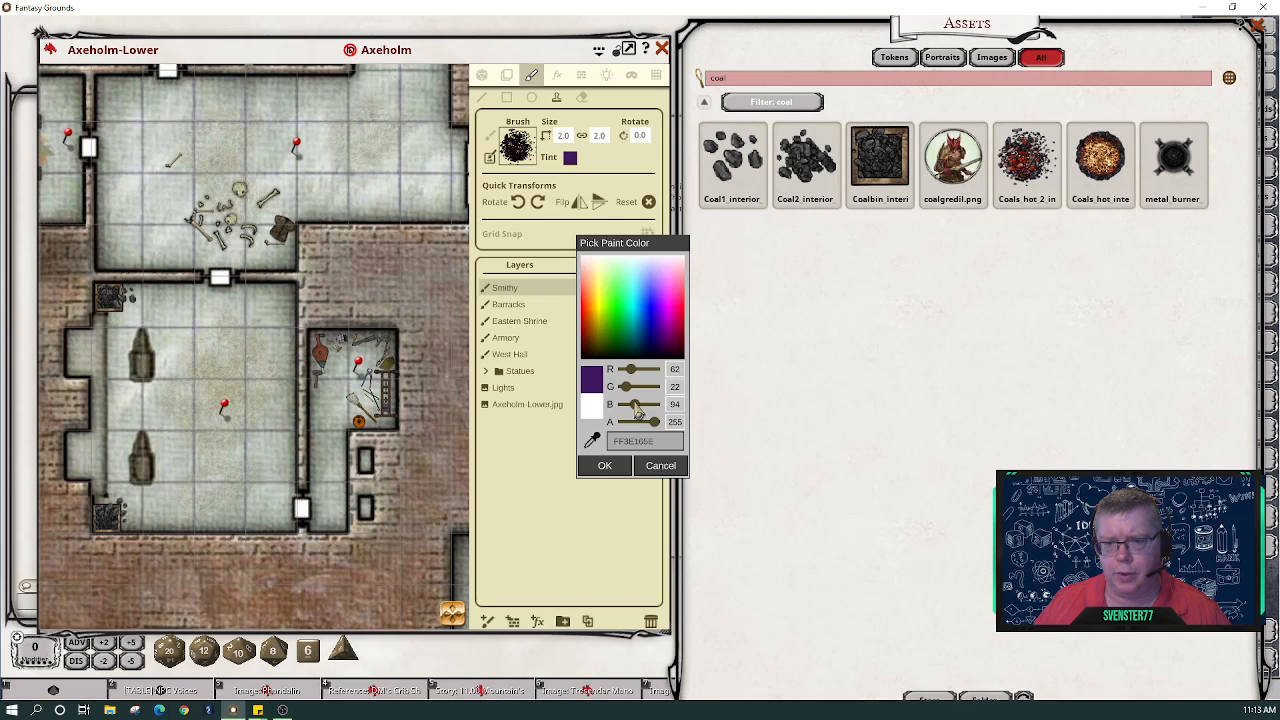
{"action": "left_click_drag", "start_coordinate": [657, 426], "coordinate": [653, 427]}
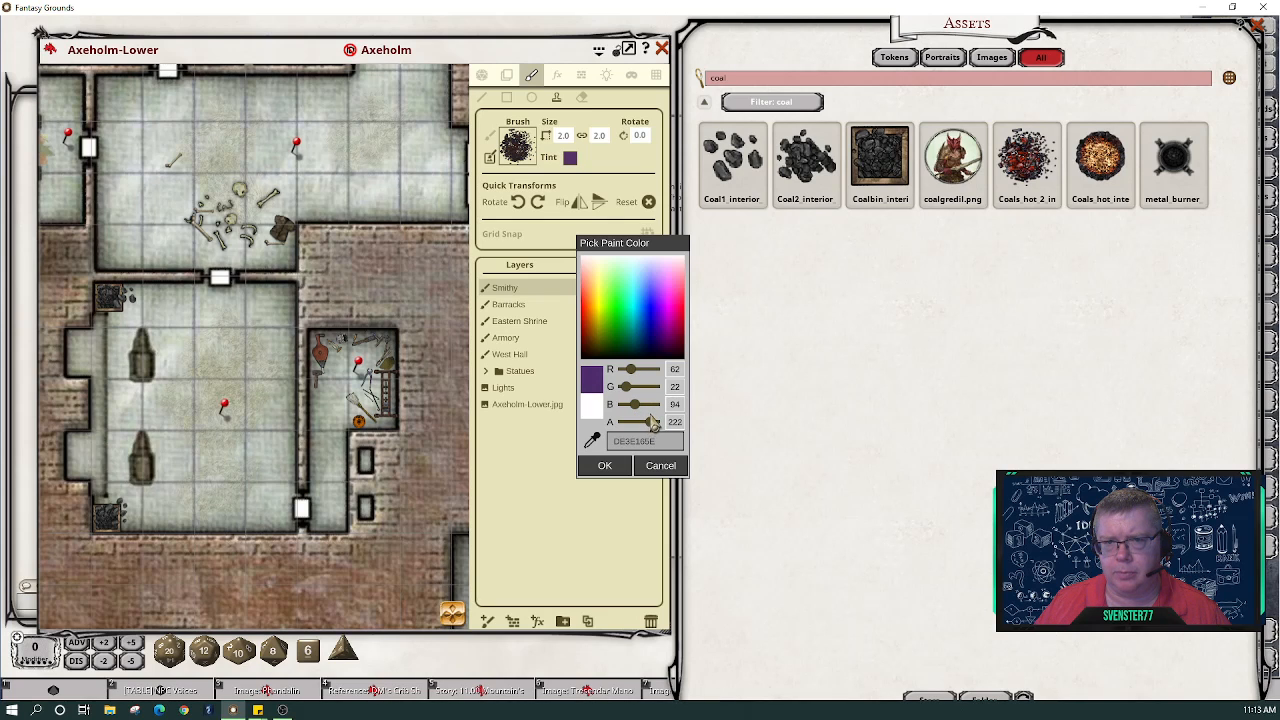
{"action": "left_click", "coordinate": [604, 465]}
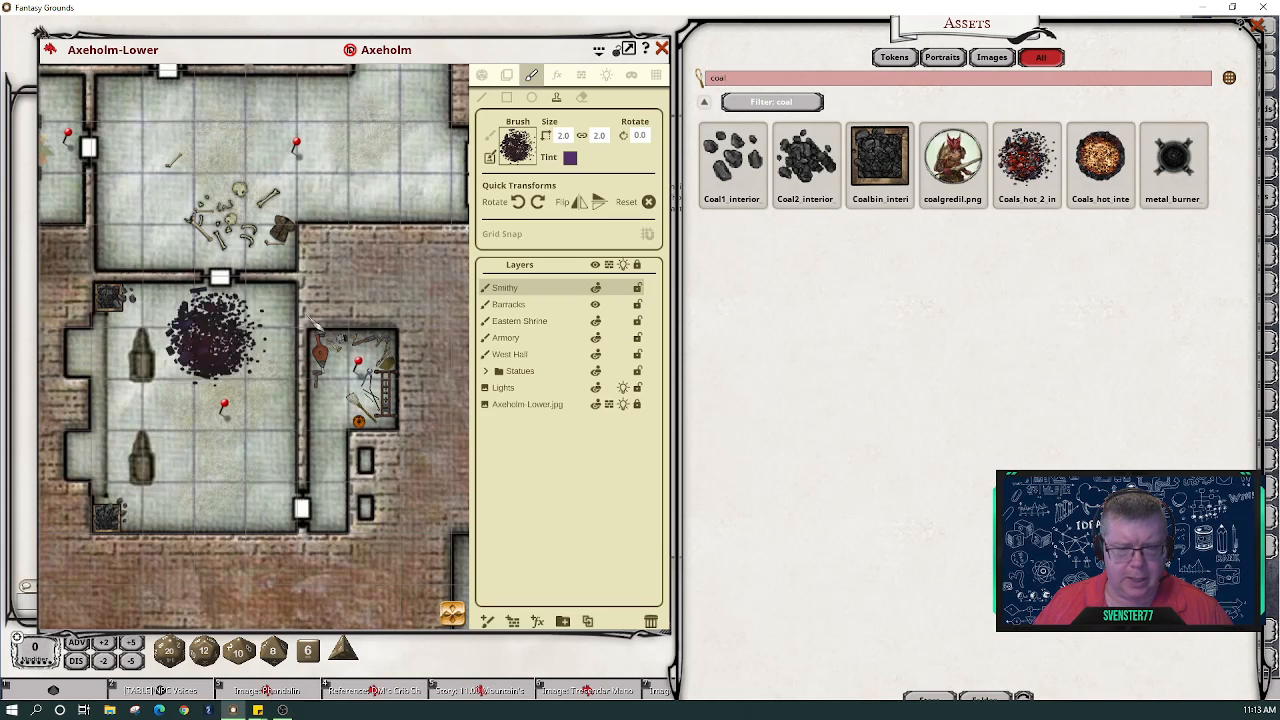
{"action": "left_click", "coordinate": [569, 158]}
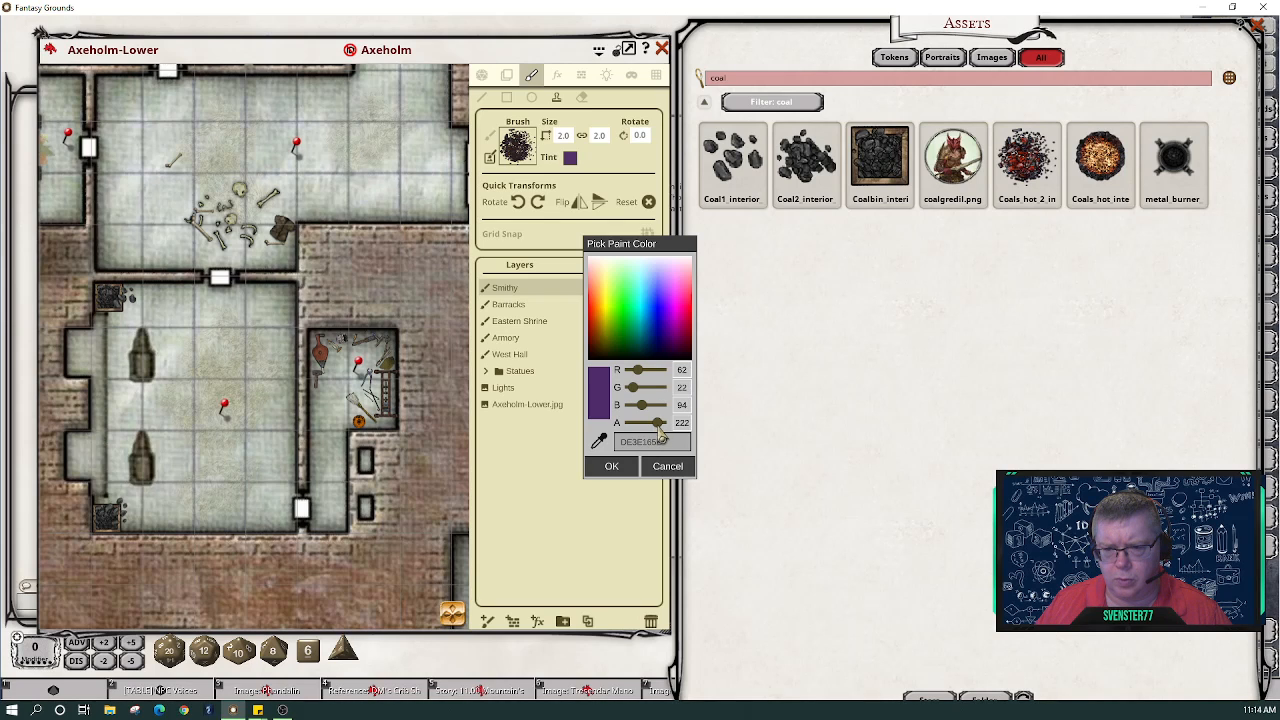
{"action": "mouse_move", "coordinate": [656, 426]}
{"action": "left_mouse_down"}
{"action": "mouse_move", "coordinate": [626, 424]}
{"action": "mouse_move", "coordinate": [670, 428]}
{"action": "left_mouse_up"}
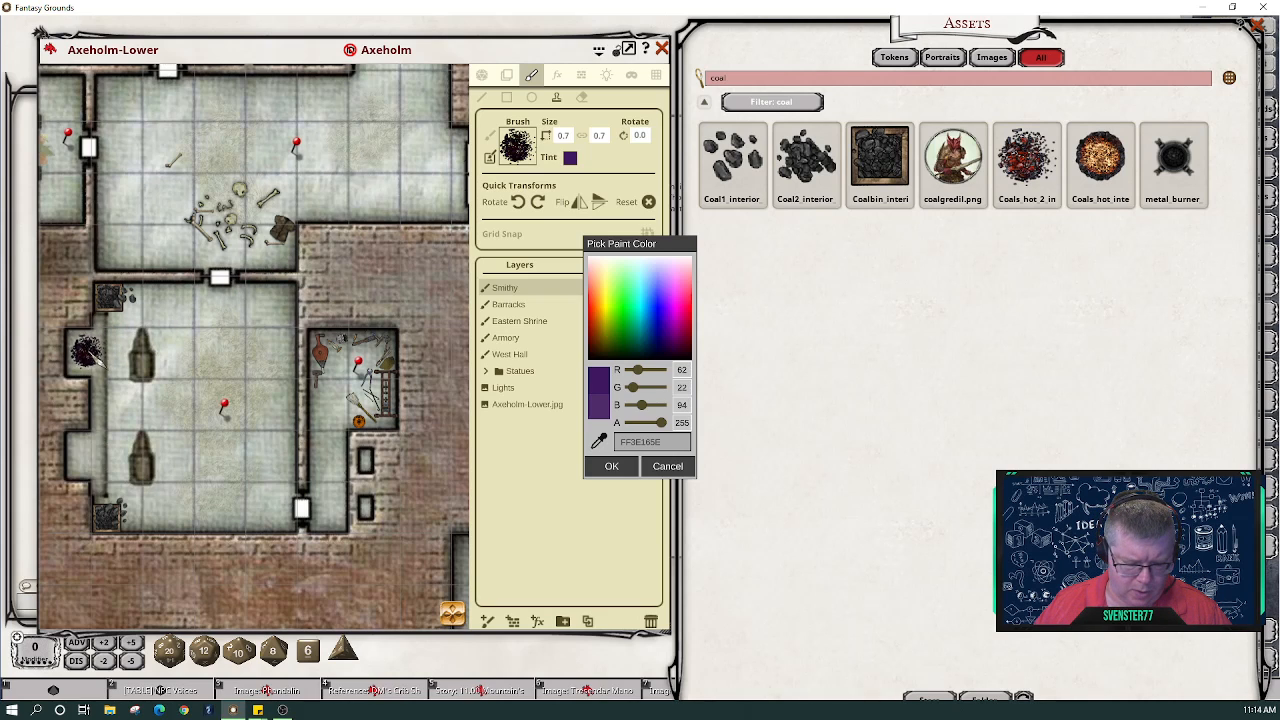
- Stamp coals on the hall's left side, then flip, rotate 90° and stamp another in the lower-left alcove
{"action": "scroll", "coordinate": [90, 353], "scroll_direction": "up", "scroll_amount": 2}
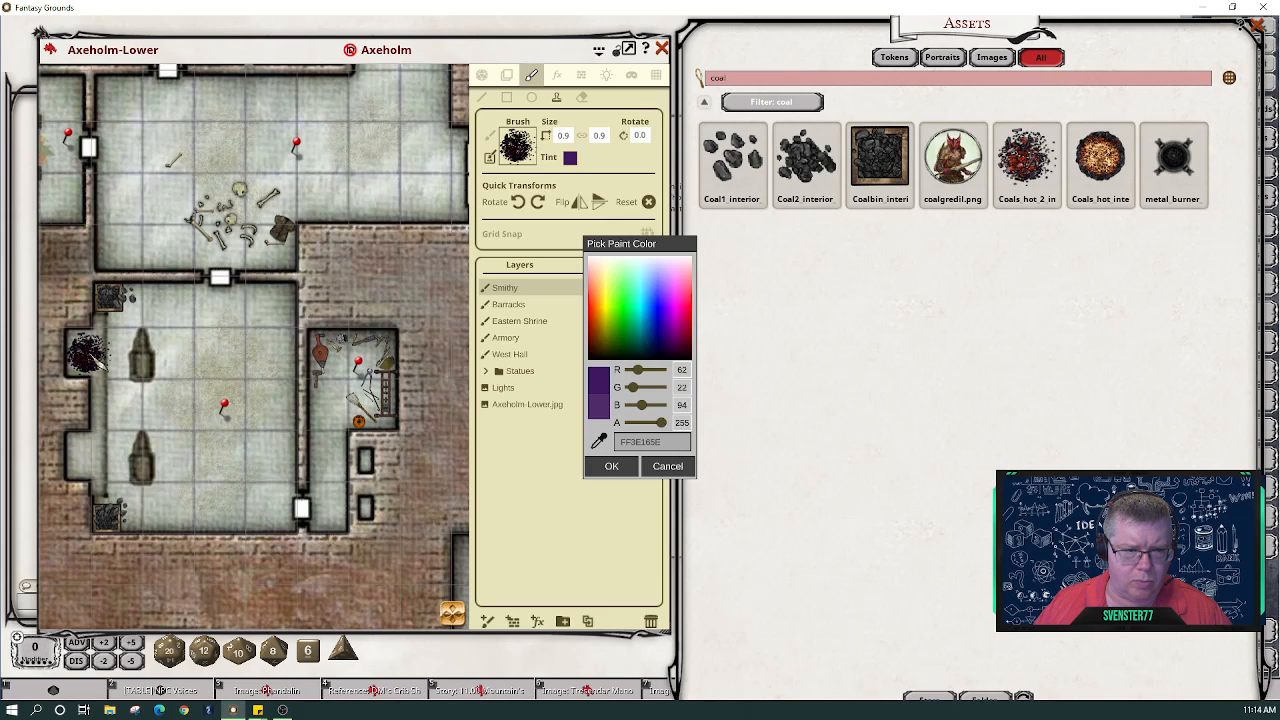
{"action": "left_click", "coordinate": [100, 364]}
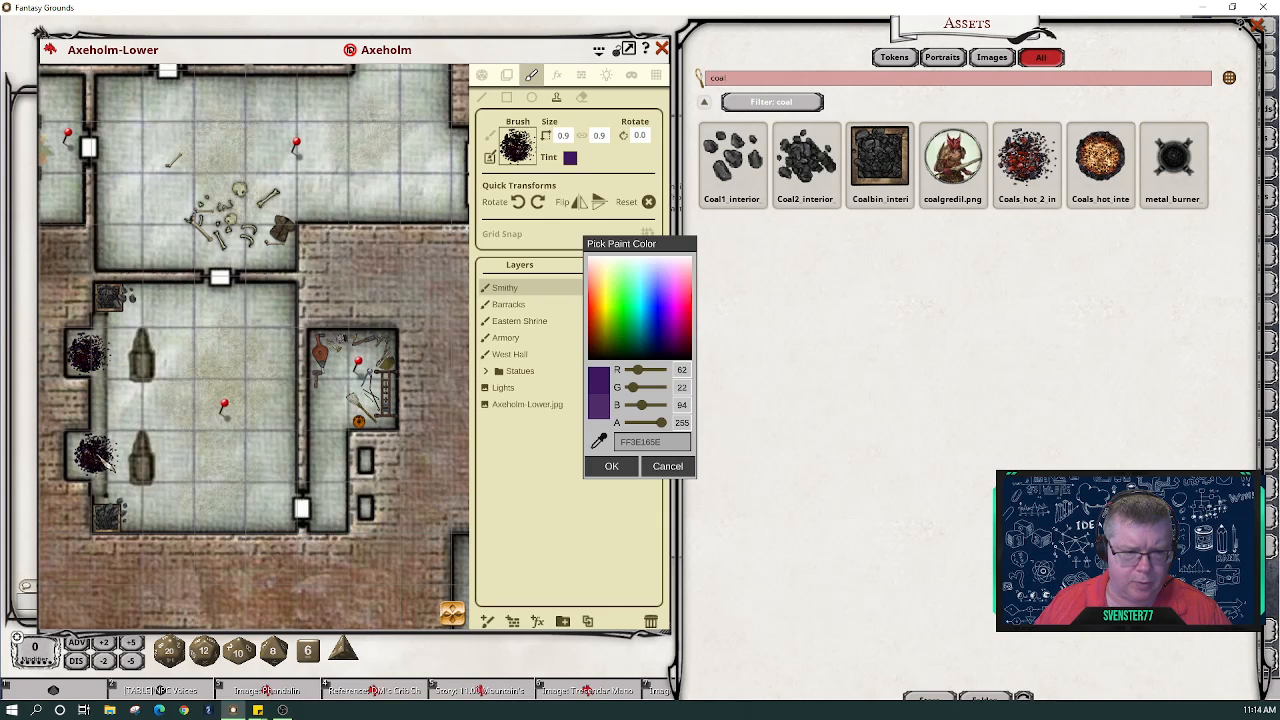
{"action": "left_click", "coordinate": [578, 207]}
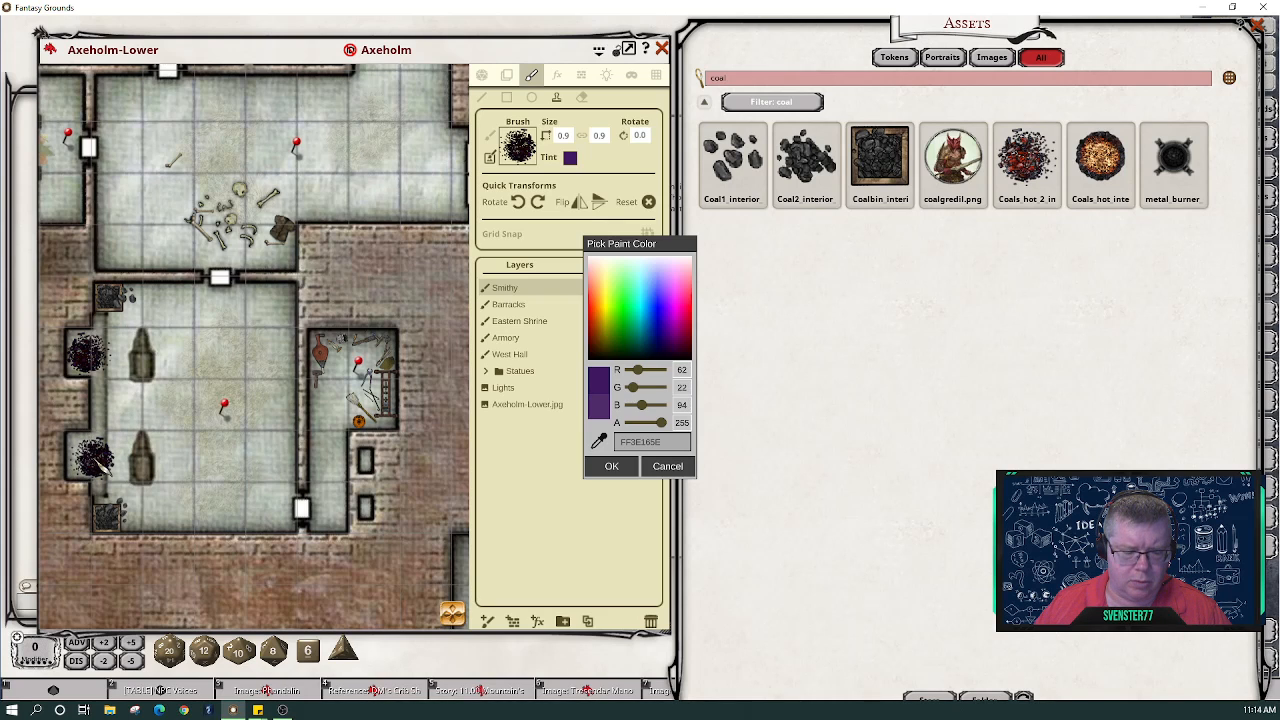
{"action": "left_click", "coordinate": [537, 203]}
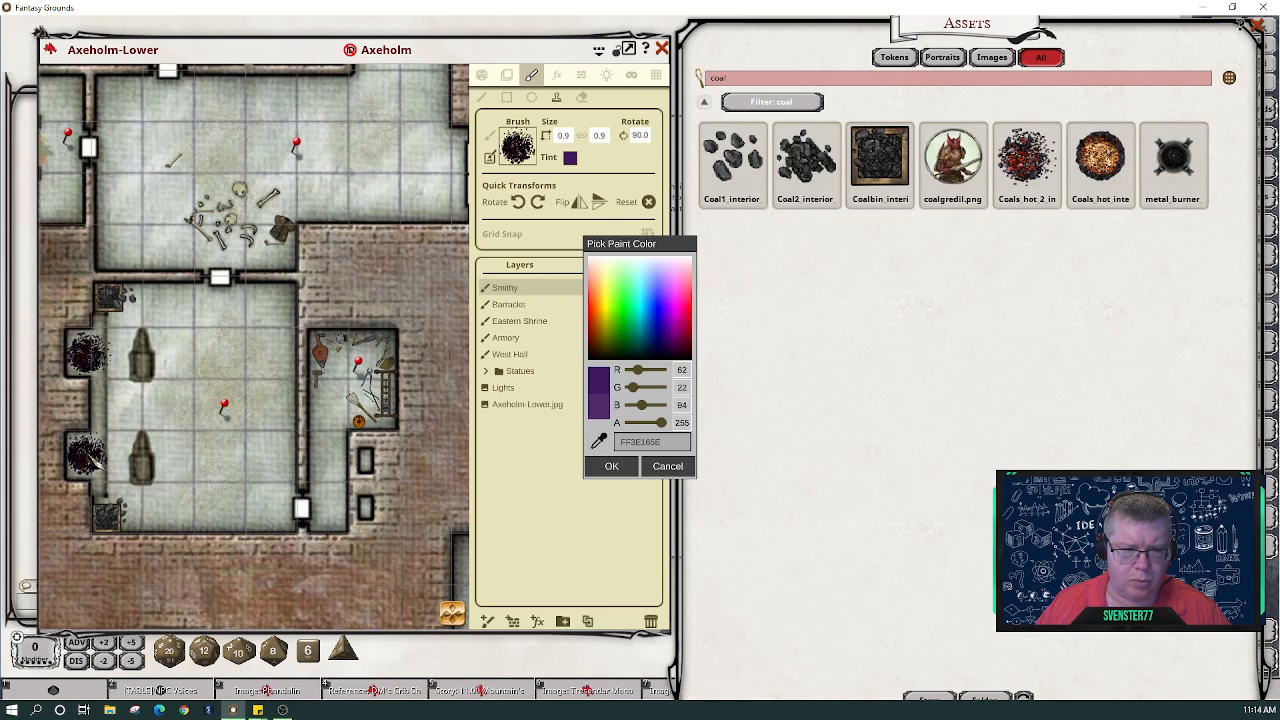
{"action": "left_click", "coordinate": [88, 456]}
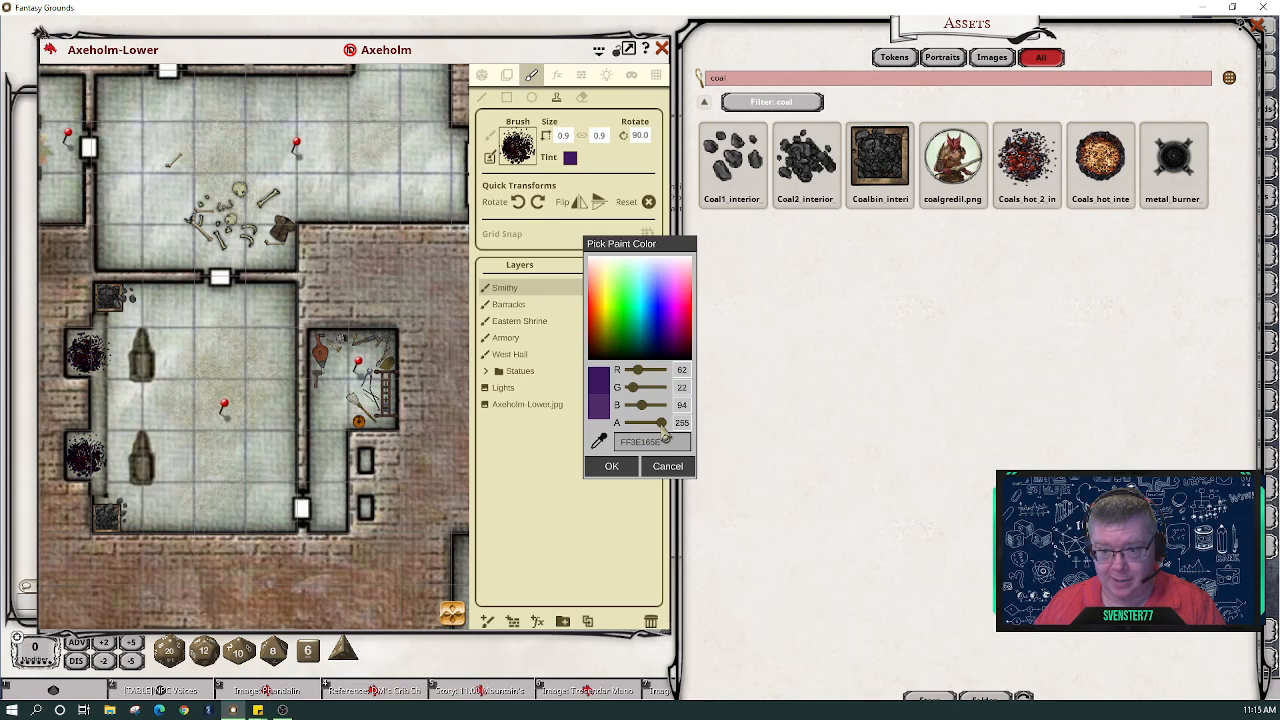
- Shrink the coal brush to linked 0.3 × 0.3 and set its tint to white B4FFFFFF
{"action": "left_click_drag", "start_coordinate": [663, 430], "coordinate": [645, 430]}
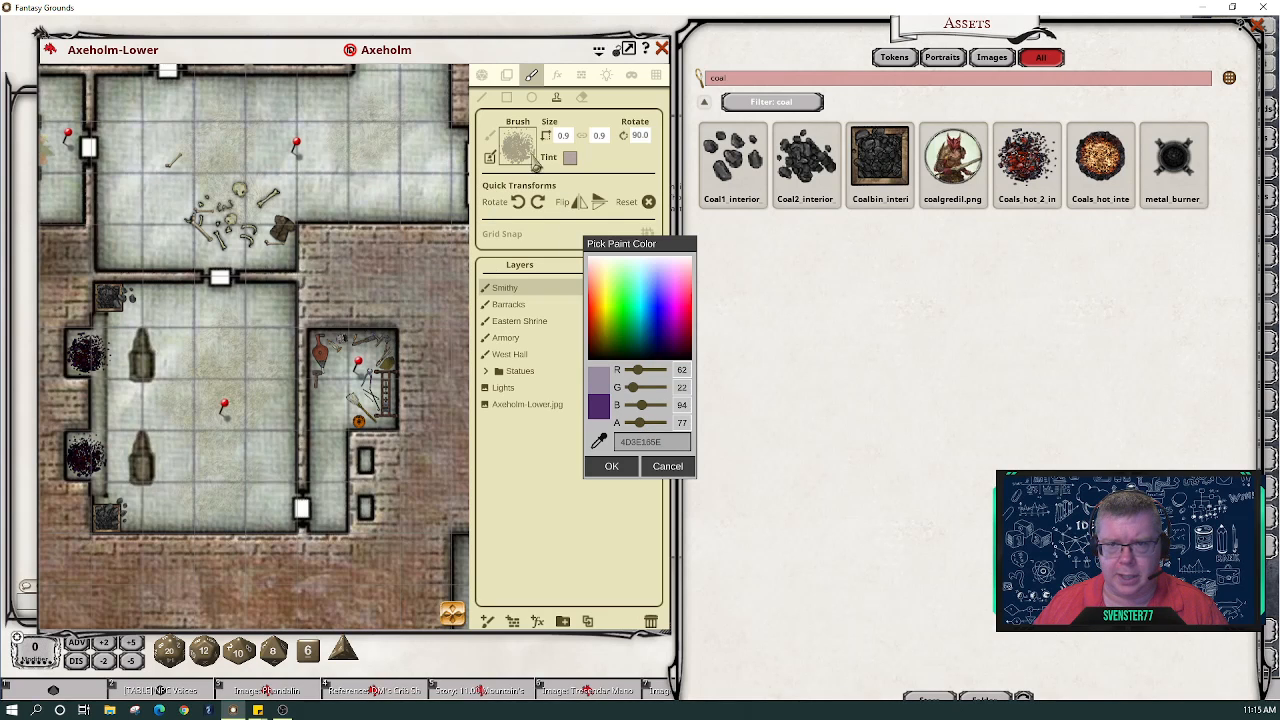
{"action": "left_click", "coordinate": [563, 136]}
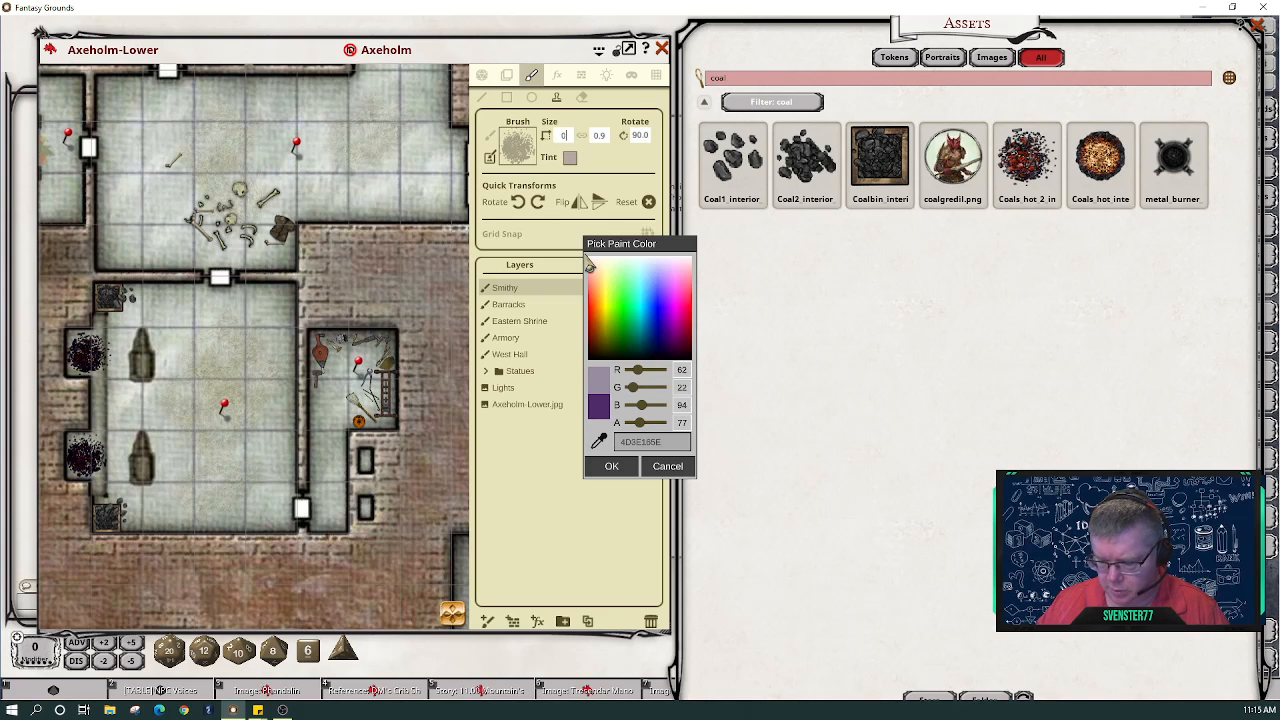
{"action": "left_click", "coordinate": [582, 135]}
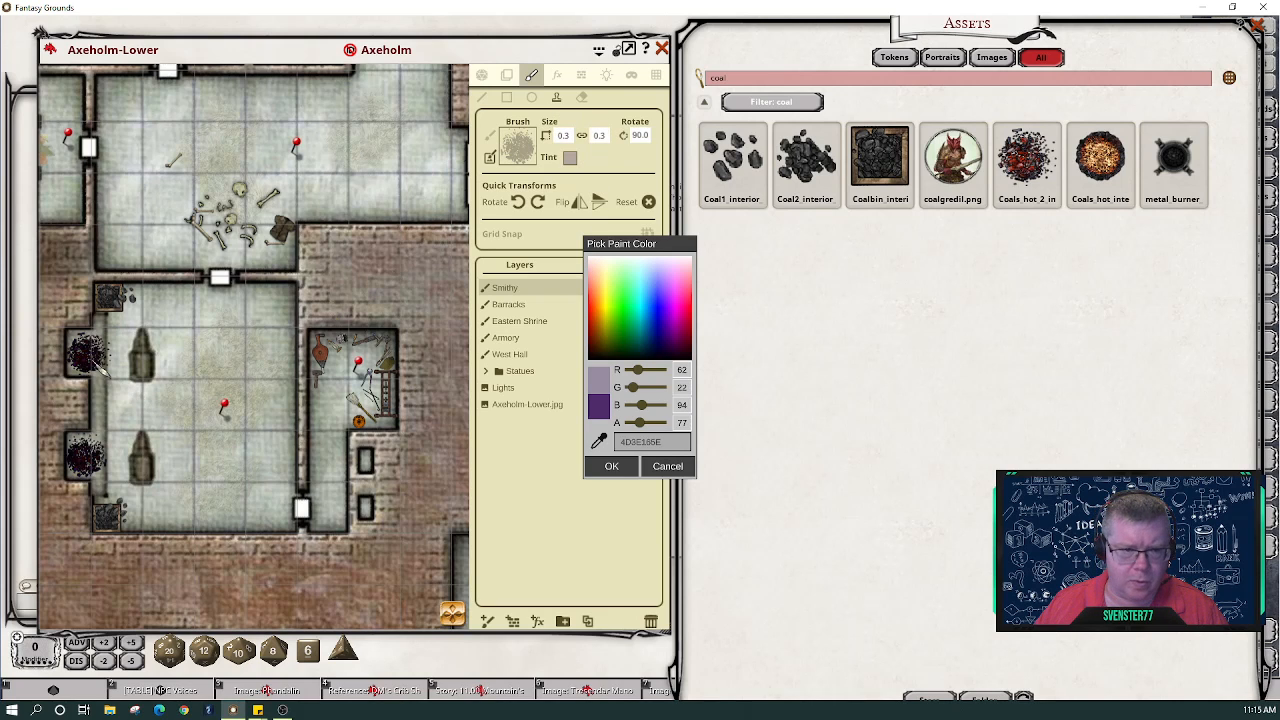
{"action": "scroll", "coordinate": [92, 358], "scroll_direction": "up", "scroll_amount": 3}
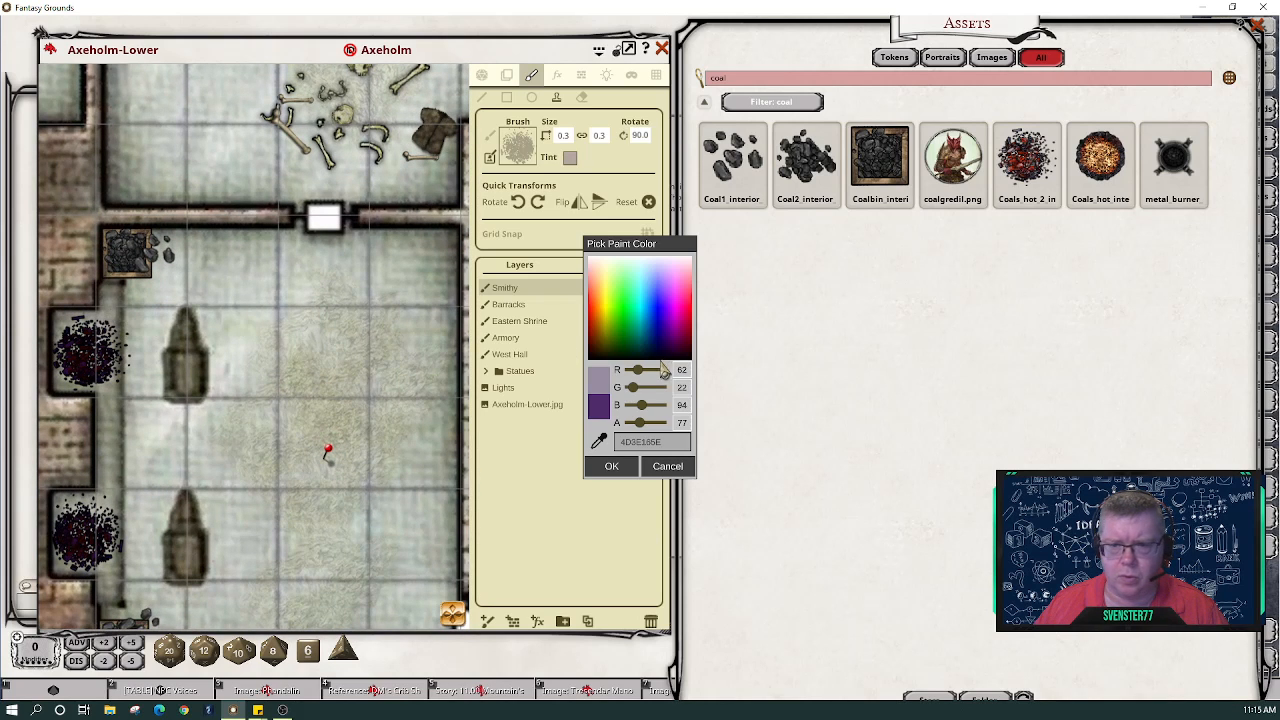
{"action": "left_click_drag", "start_coordinate": [640, 370], "coordinate": [630, 412]}
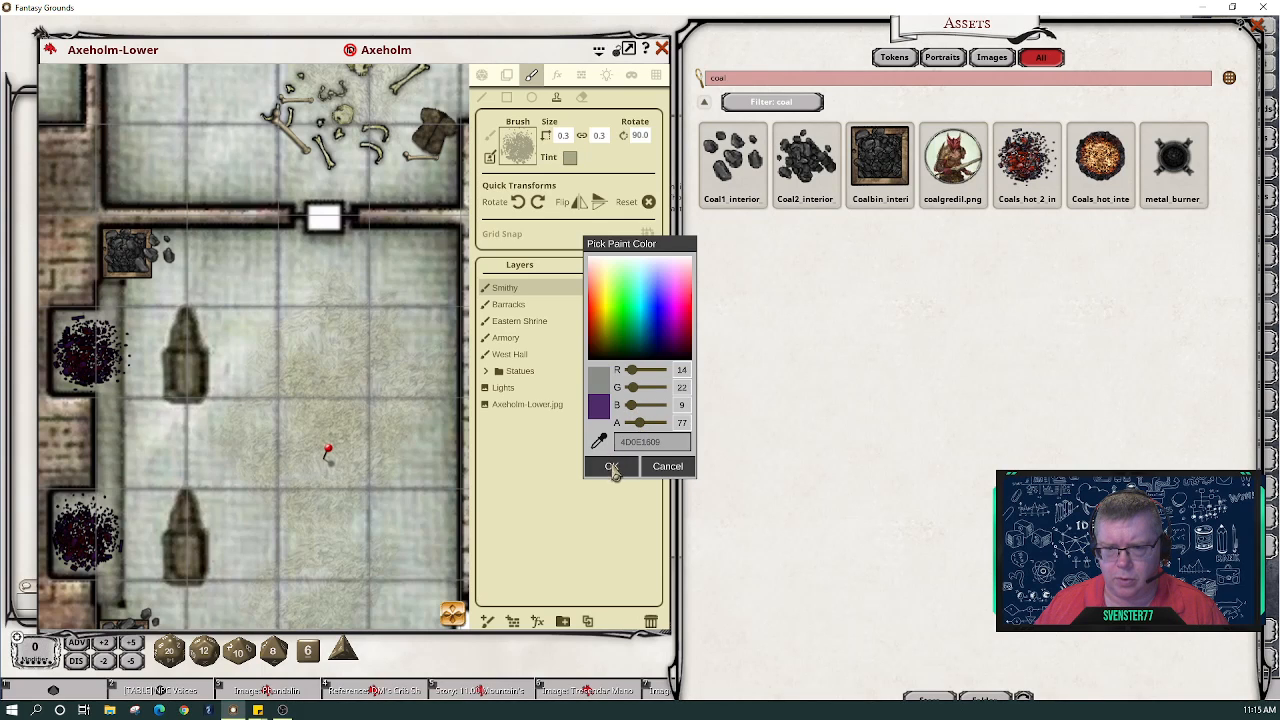
{"action": "mouse_move", "coordinate": [641, 423]}
{"action": "left_mouse_down"}
{"action": "mouse_move", "coordinate": [665, 426]}
{"action": "mouse_move", "coordinate": [652, 425]}
{"action": "left_mouse_up"}
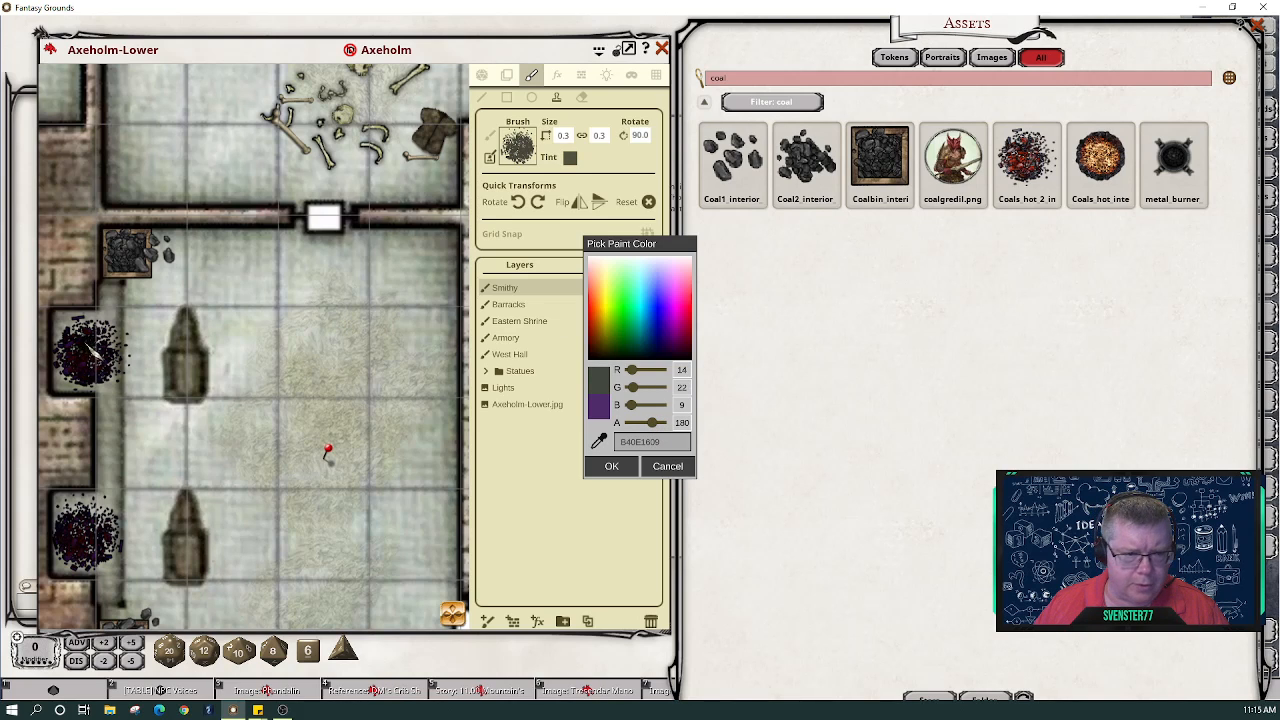
{"action": "left_click_drag", "start_coordinate": [636, 389], "coordinate": [668, 410]}
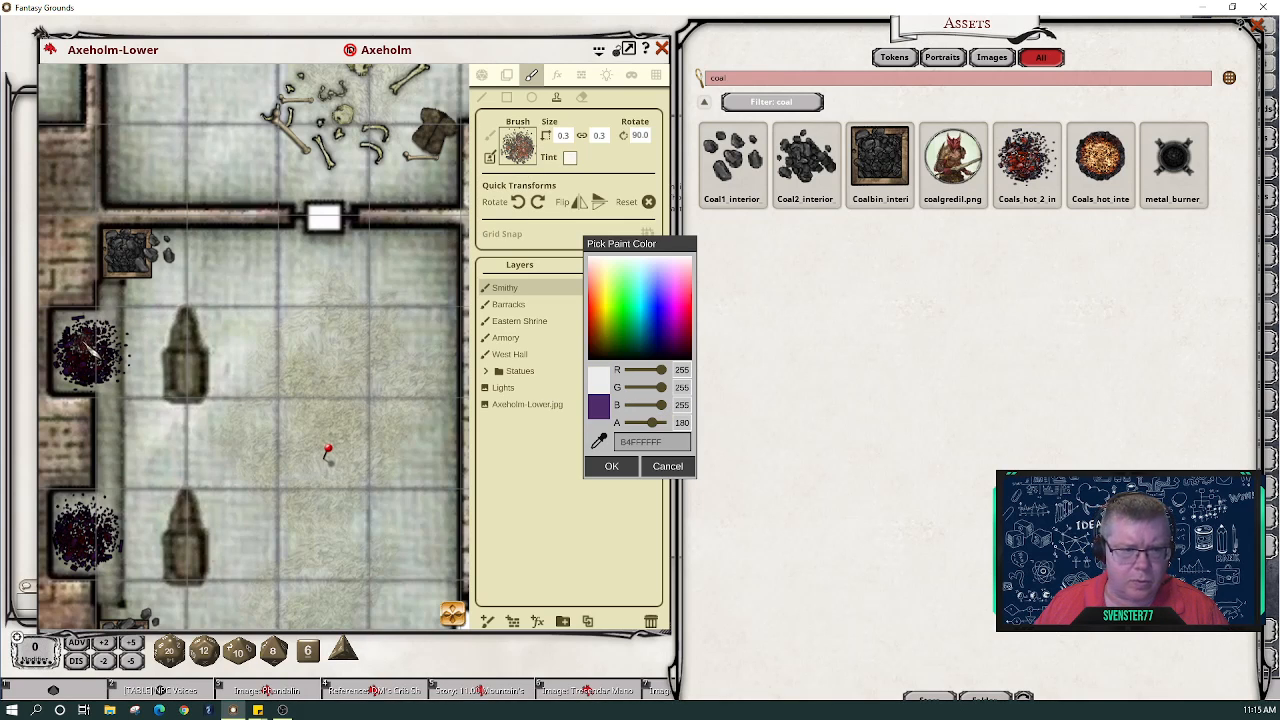
- Try cyan, blue and floor-sampled tints for the coal brush, ending on opaque cyan FF00FDFD
{"action": "left_click_drag", "start_coordinate": [660, 370], "coordinate": [590, 365]}
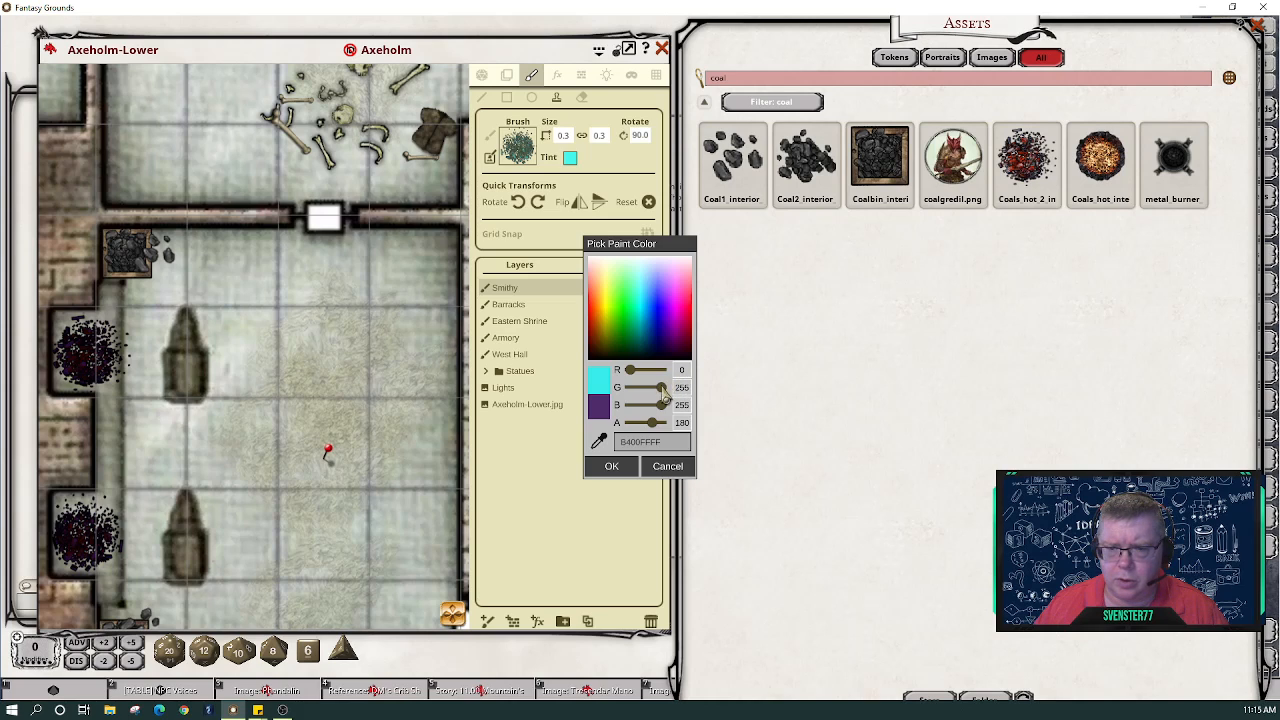
{"action": "mouse_move", "coordinate": [662, 388]}
{"action": "left_mouse_down"}
{"action": "mouse_move", "coordinate": [648, 395]}
{"action": "mouse_move", "coordinate": [646, 376]}
{"action": "left_mouse_up"}
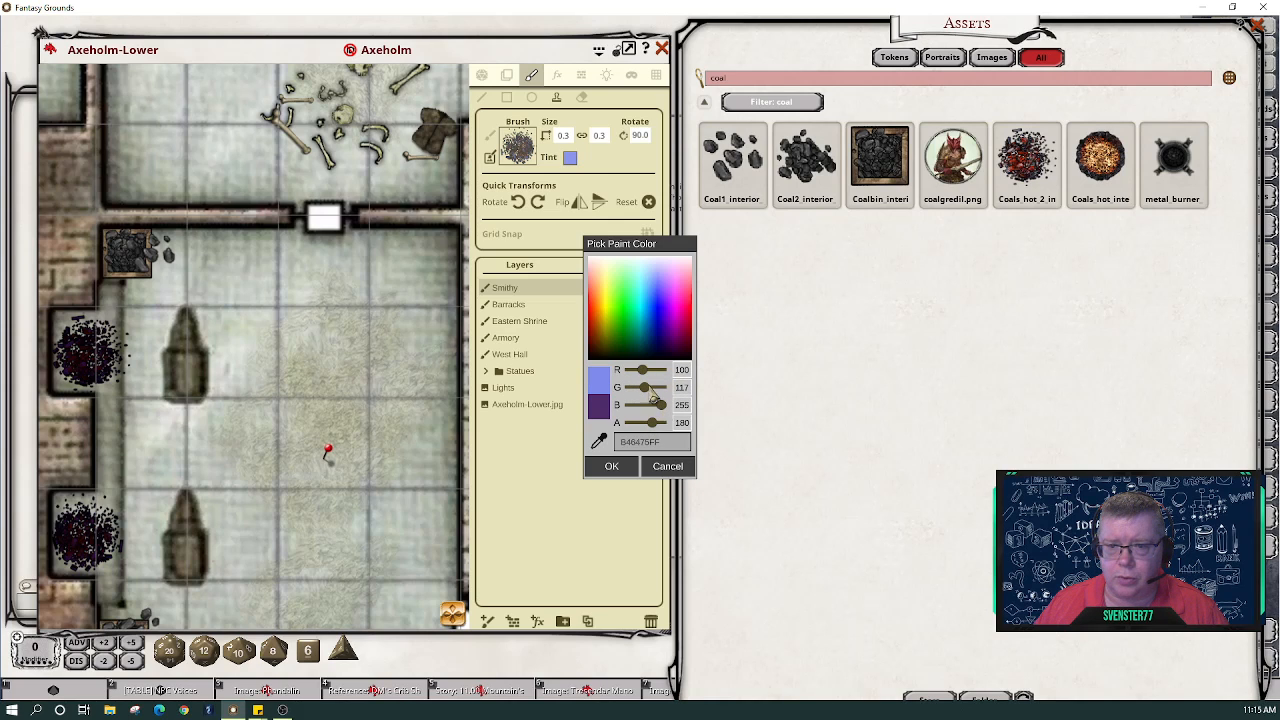
{"action": "left_click_drag", "start_coordinate": [654, 404], "coordinate": [650, 406]}
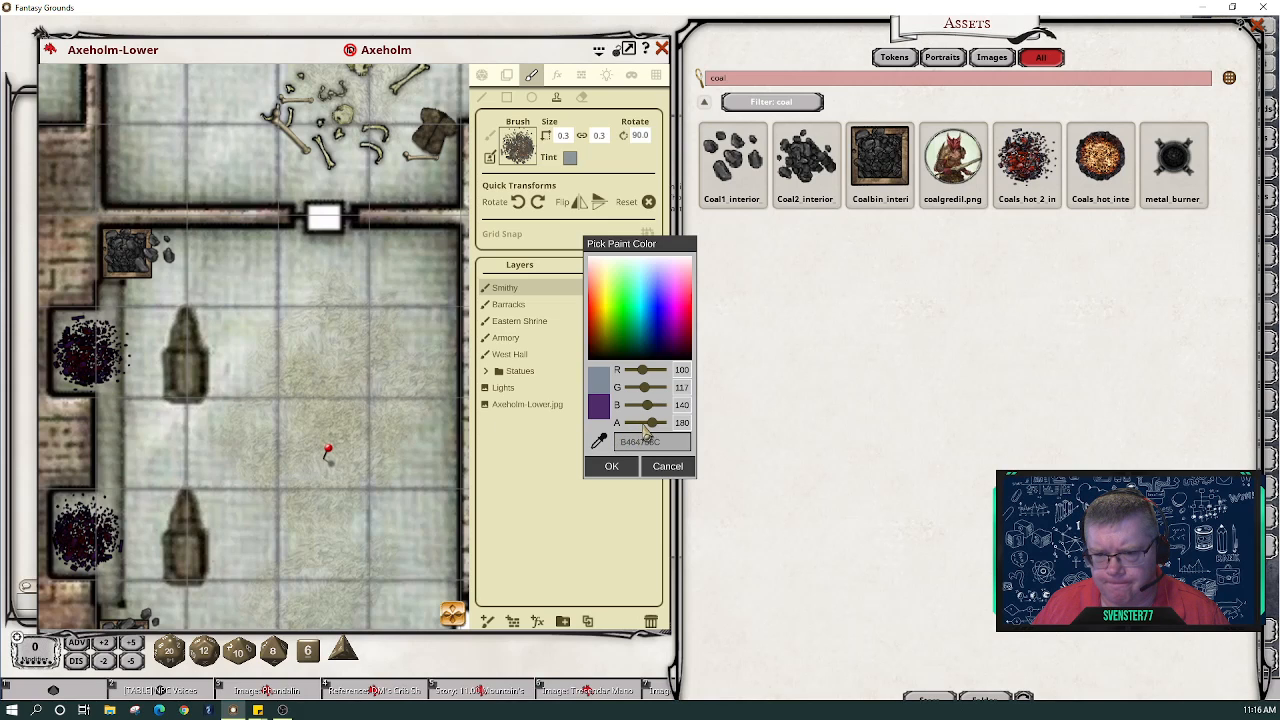
{"action": "left_click", "coordinate": [598, 442]}
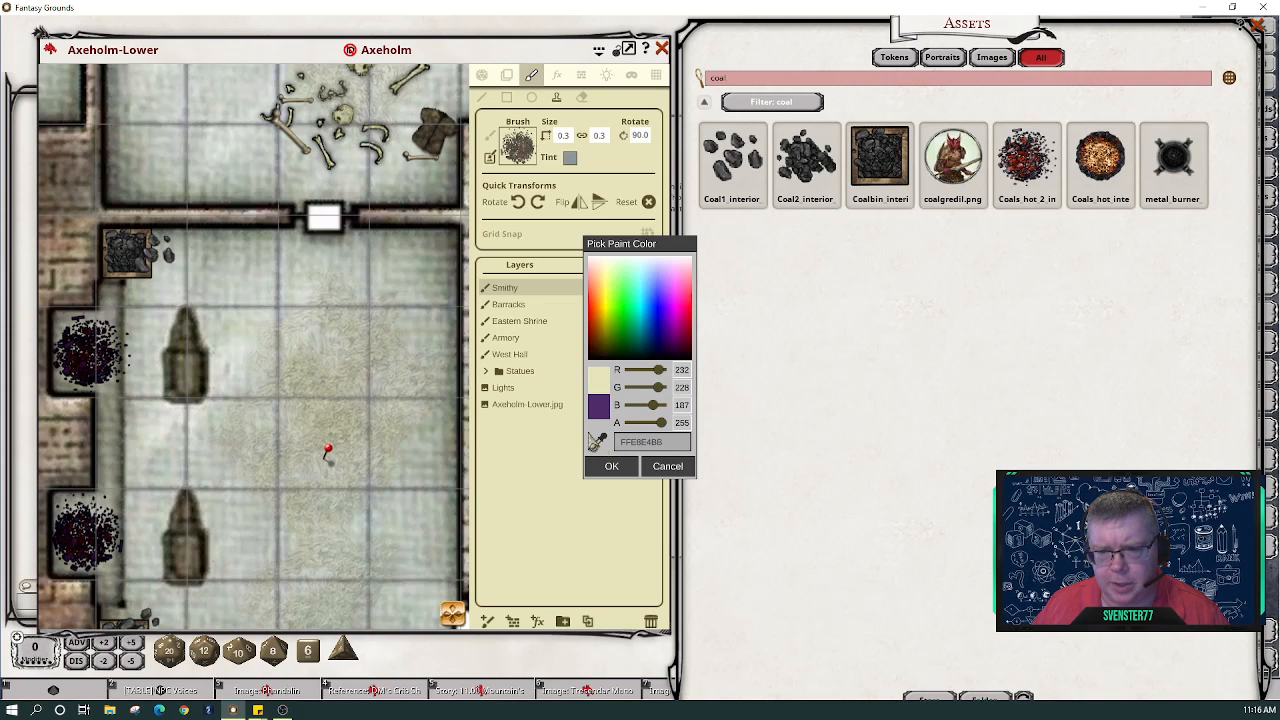
{"action": "left_click", "coordinate": [325, 224]}
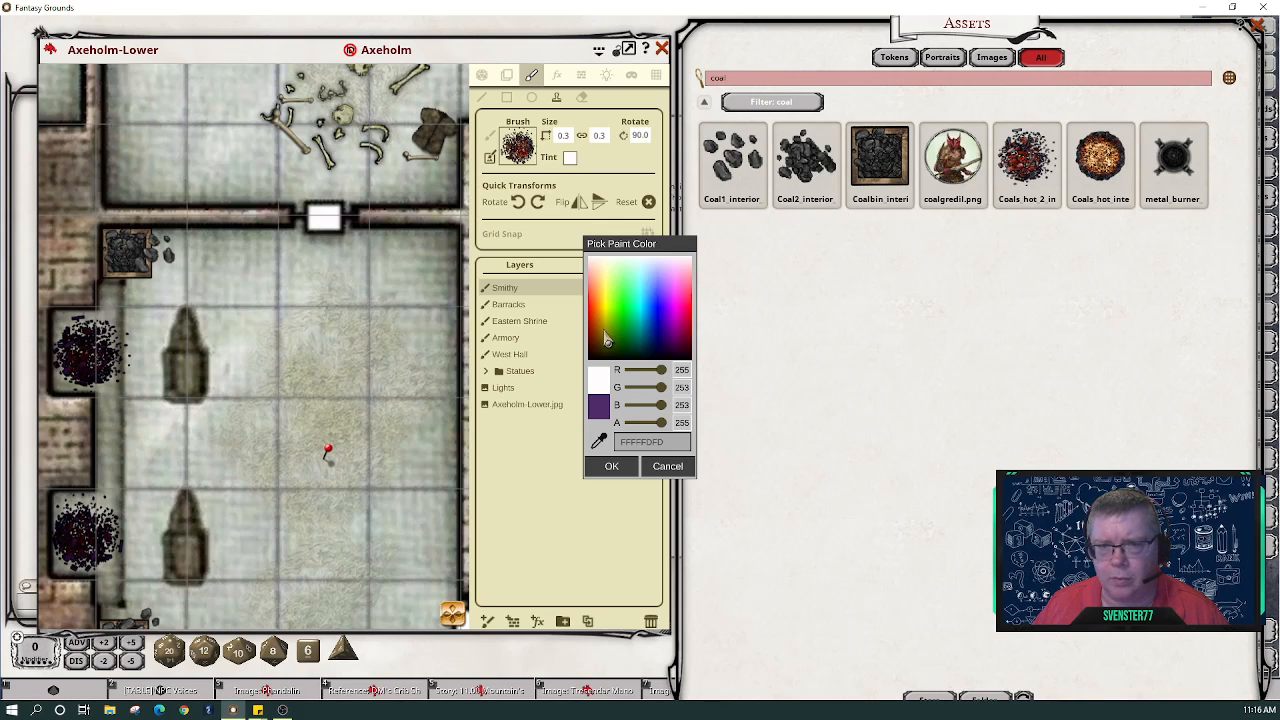
{"action": "left_click_drag", "start_coordinate": [661, 371], "coordinate": [628, 371]}
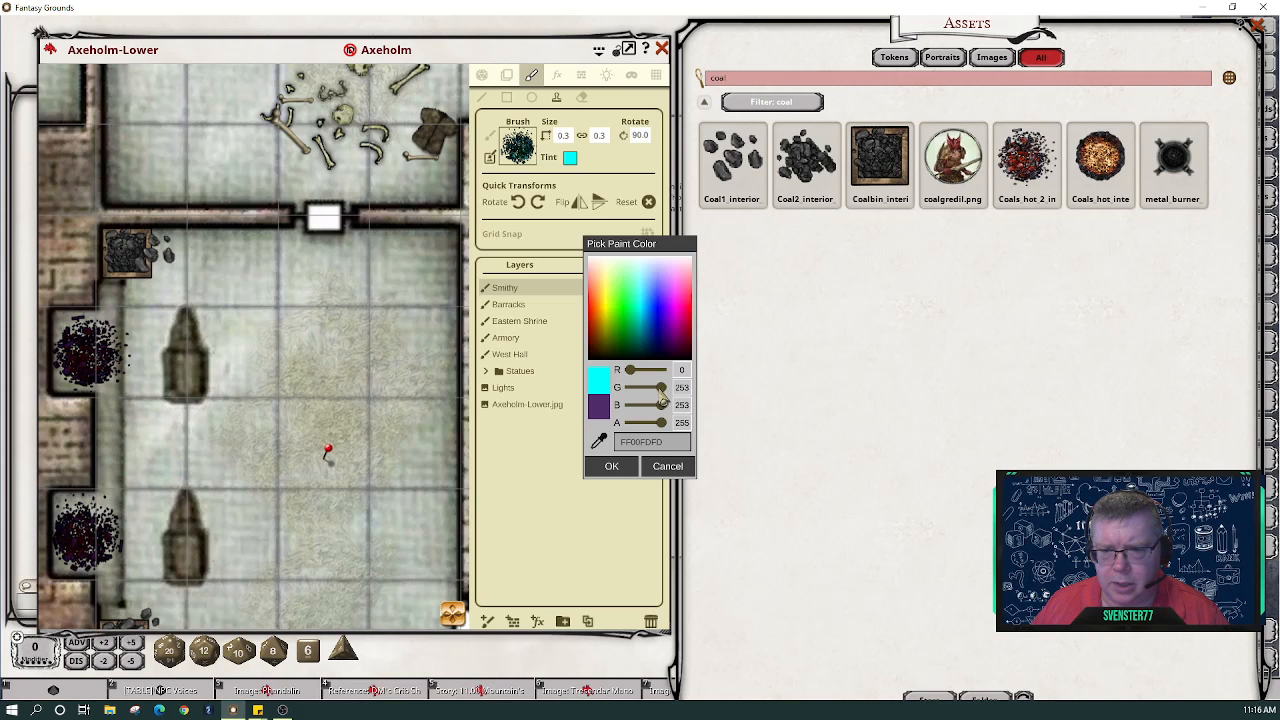
{"action": "mouse_move", "coordinate": [661, 388]}
{"action": "left_mouse_down"}
{"action": "mouse_move", "coordinate": [629, 396]}
{"action": "mouse_move", "coordinate": [667, 390]}
{"action": "mouse_move", "coordinate": [630, 409]}
{"action": "mouse_move", "coordinate": [668, 407]}
{"action": "mouse_move", "coordinate": [648, 372]}
{"action": "mouse_move", "coordinate": [668, 372]}
{"action": "left_mouse_up"}
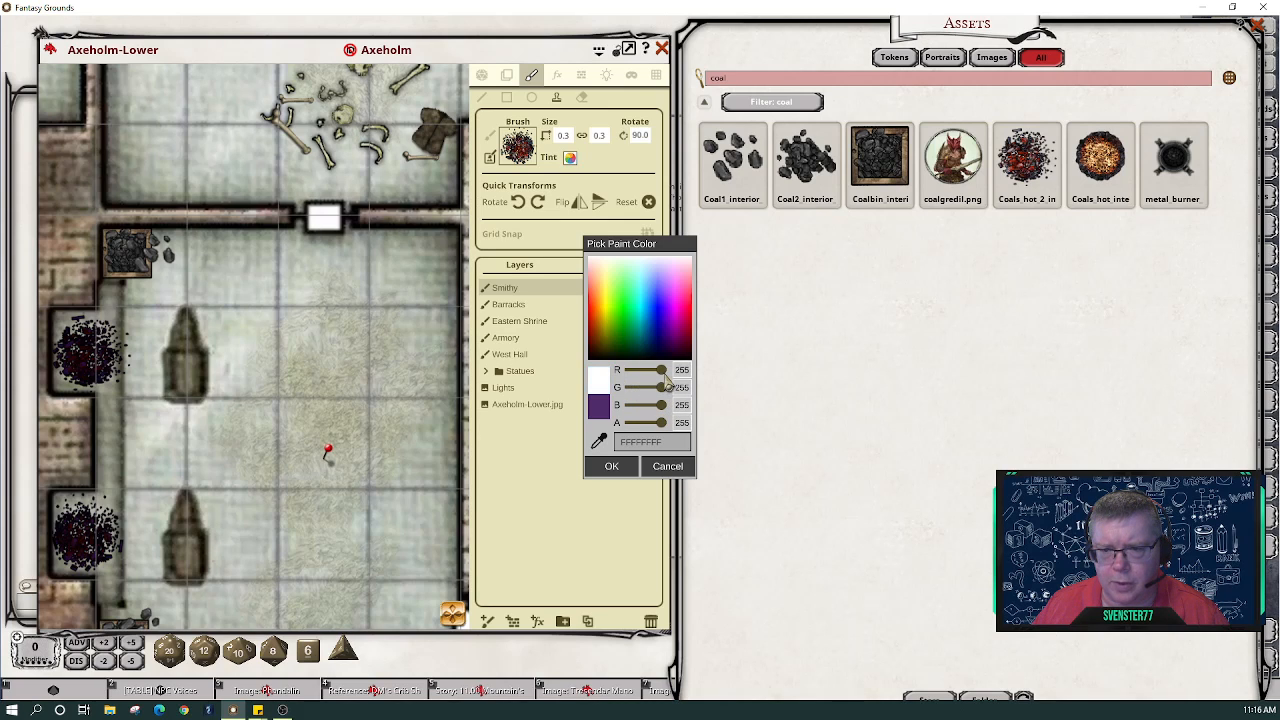
- Confirm the tint, load Coal1 interior as the brush, and stamp coal on the forge floor
{"action": "left_click", "coordinate": [624, 468]}
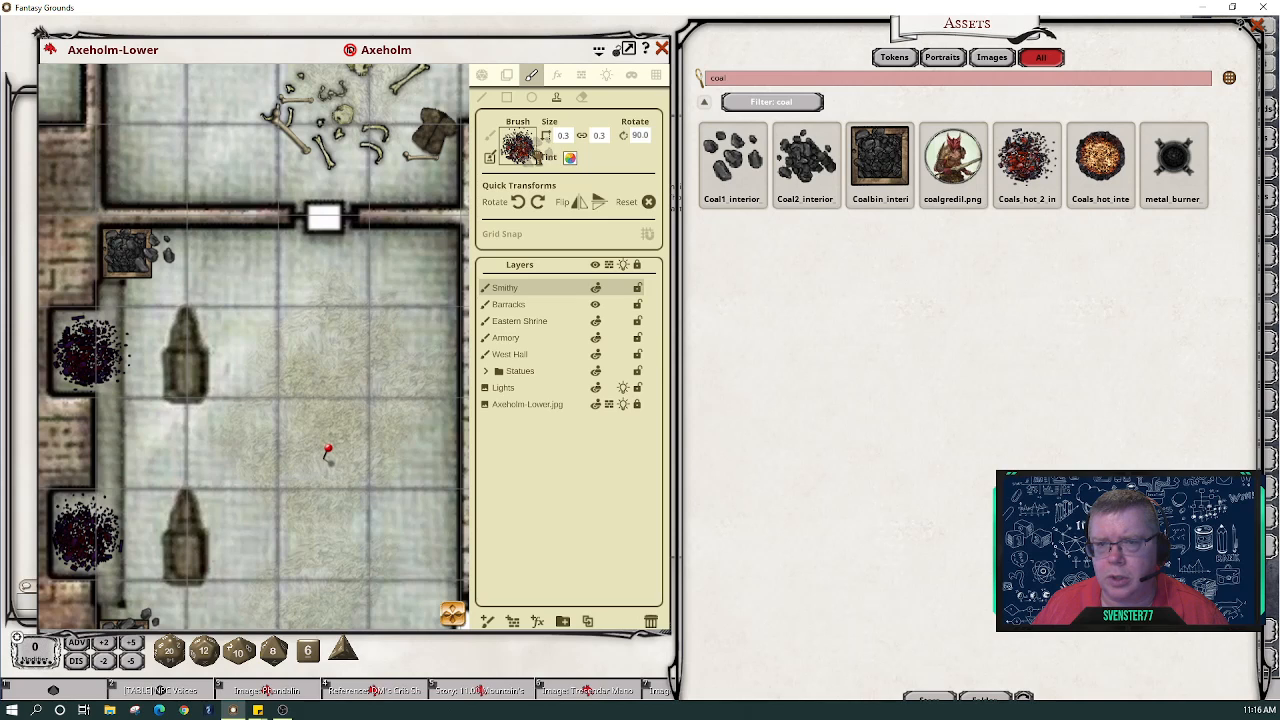
{"action": "left_click_drag", "start_coordinate": [537, 152], "coordinate": [520, 148]}
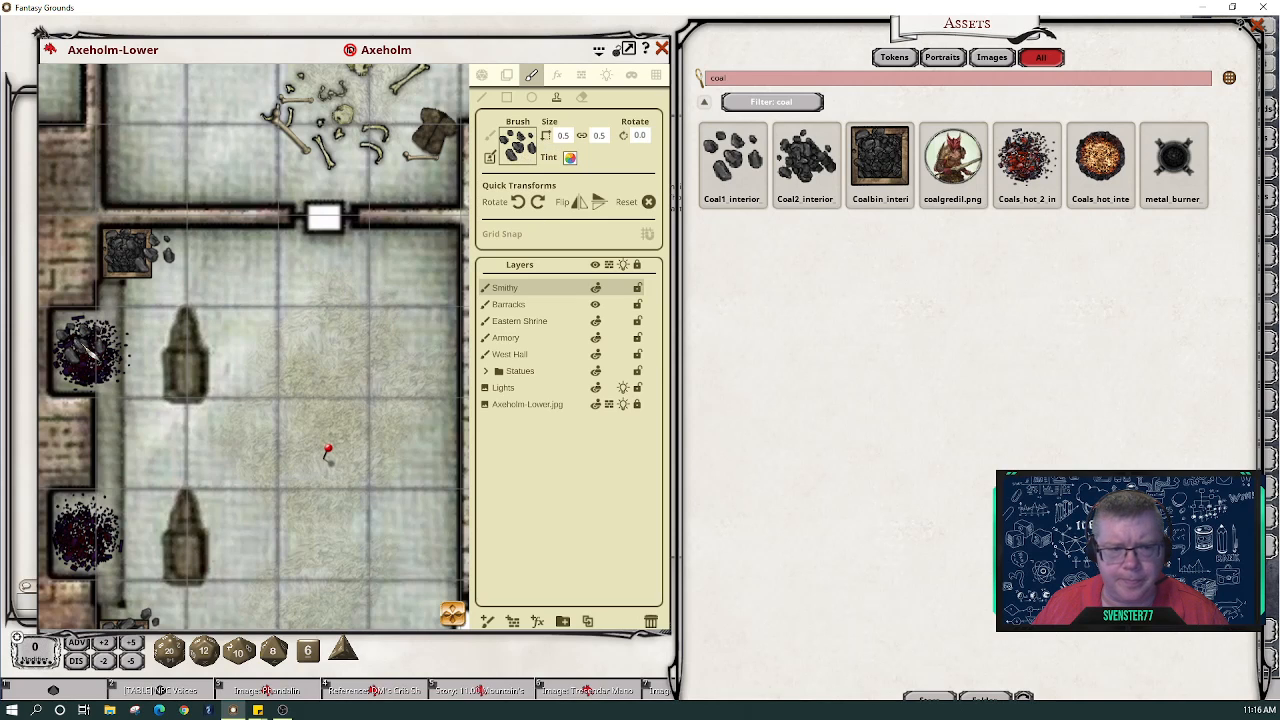
{"action": "left_click", "coordinate": [92, 345]}
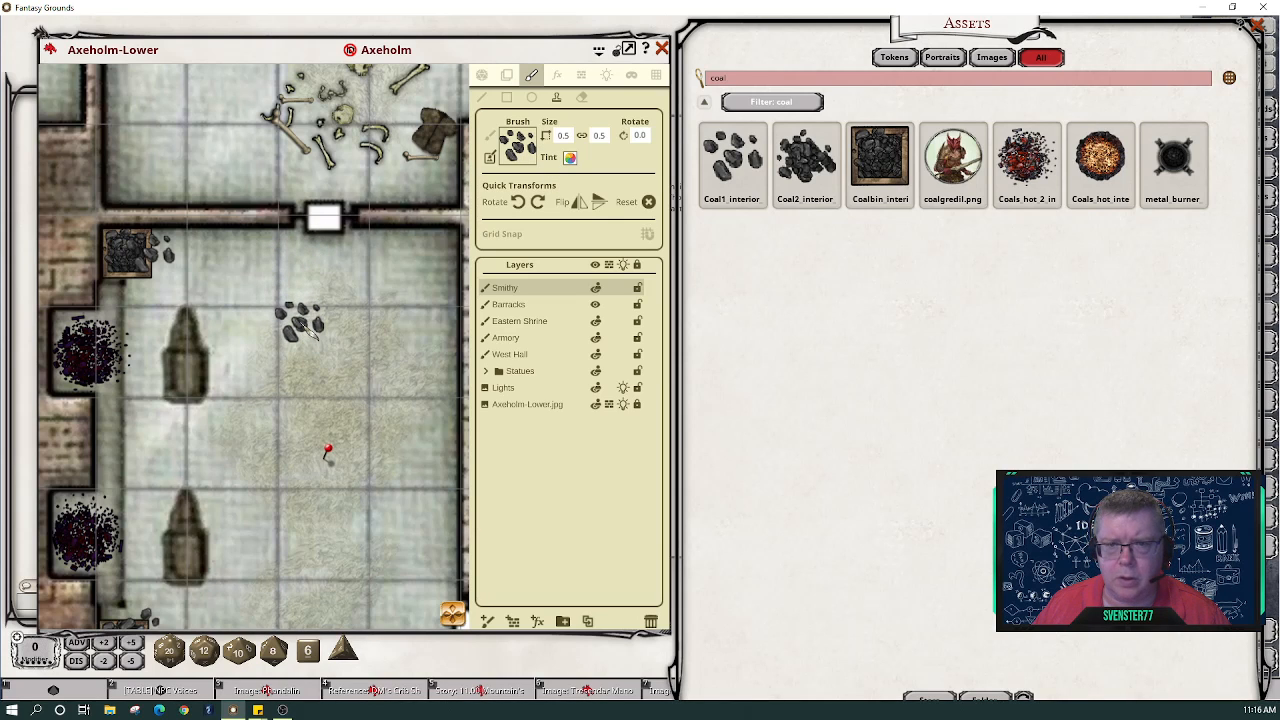
- Size the coal brush to 0.1 × 0.1, rotate it 35° and flip it vertically
{"action": "scroll", "coordinate": [303, 325], "scroll_direction": "up", "scroll_amount": 2}
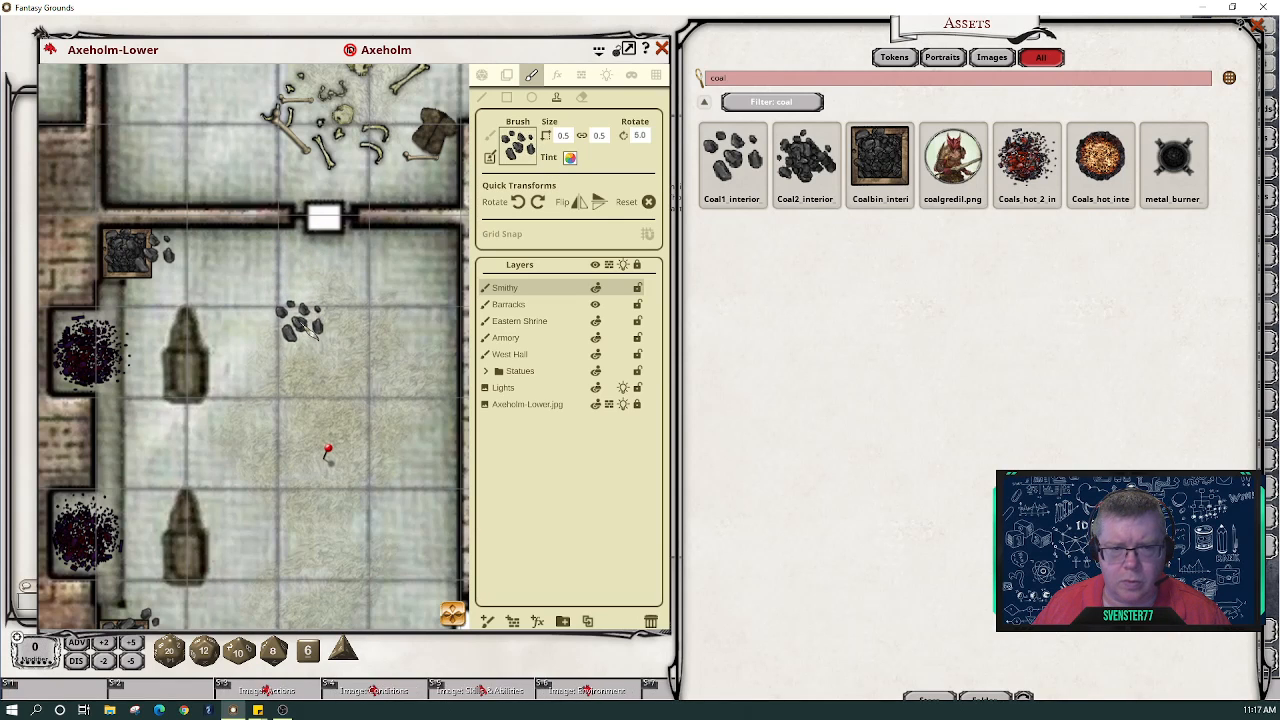
{"action": "scroll", "coordinate": [303, 325], "scroll_direction": "down", "scroll_amount": 1}
{"action": "scroll", "coordinate": [303, 322], "scroll_direction": "down", "scroll_amount": 1}
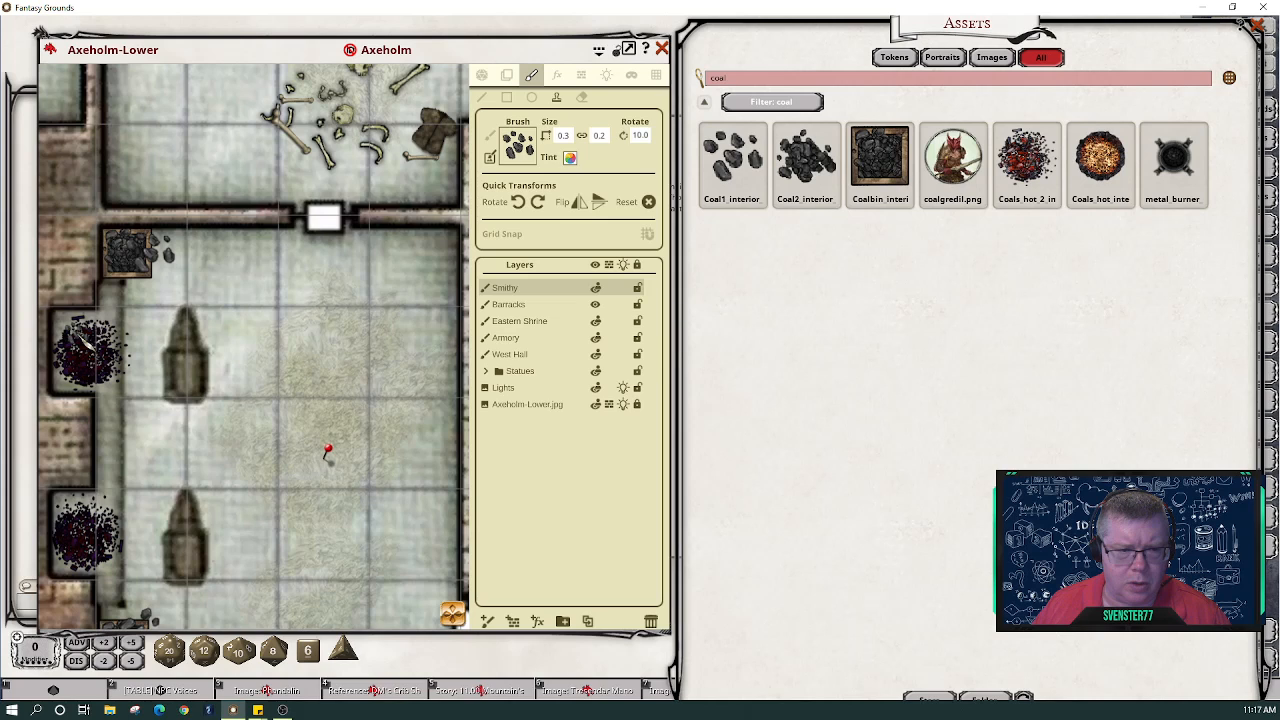
{"action": "scroll", "coordinate": [100, 355], "scroll_direction": "up", "scroll_amount": 1}
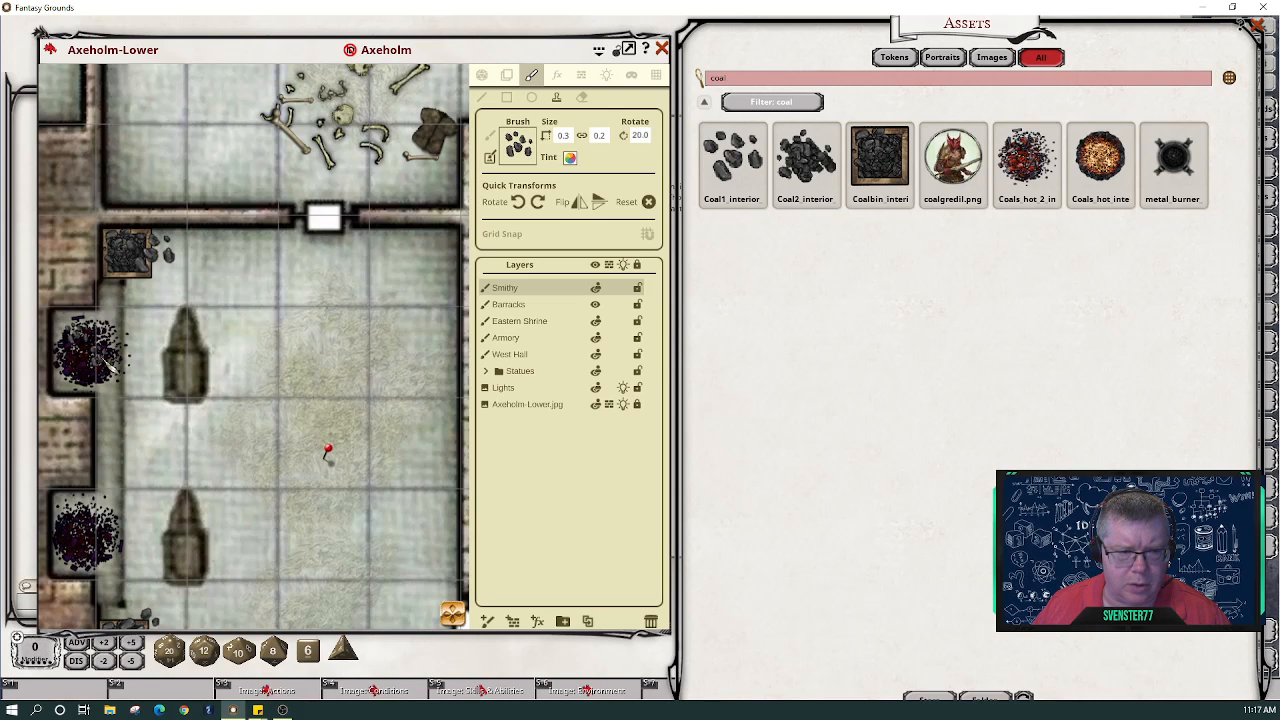
{"action": "scroll", "coordinate": [105, 360], "scroll_direction": "down", "scroll_amount": 1}
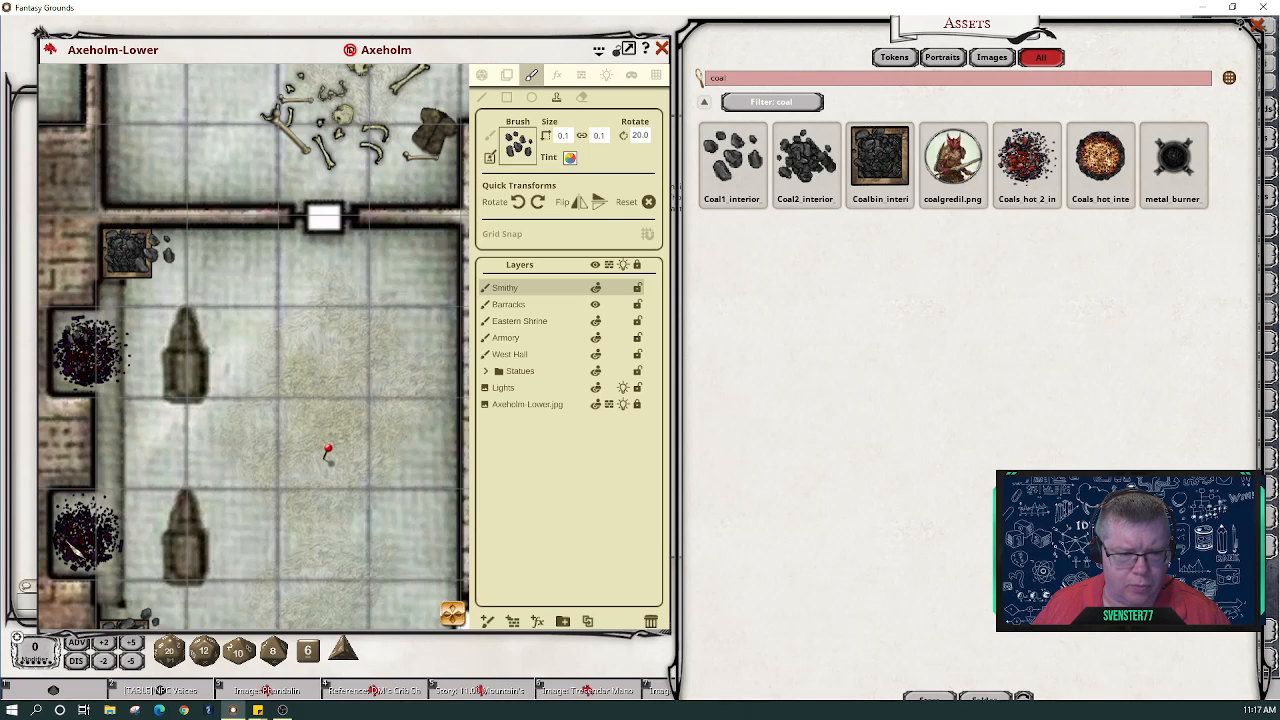
{"action": "scroll", "coordinate": [82, 554], "scroll_direction": "up", "scroll_amount": 3}
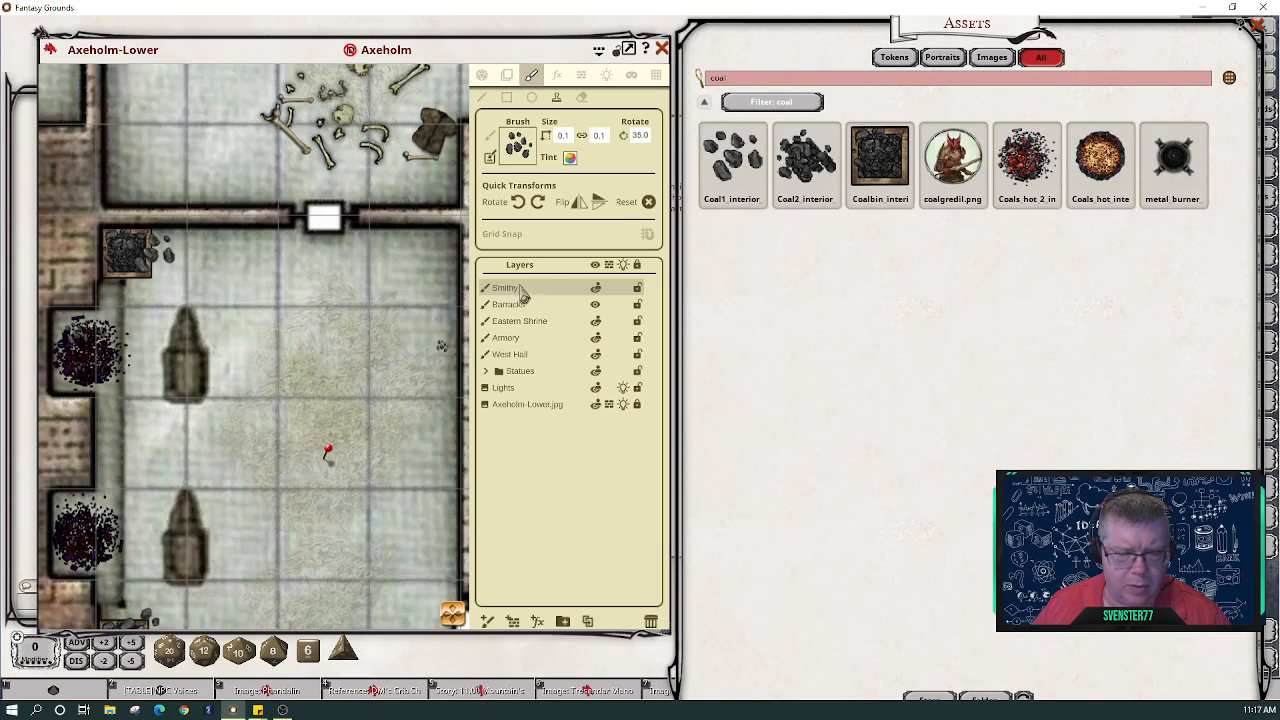
{"action": "left_click", "coordinate": [597, 202]}
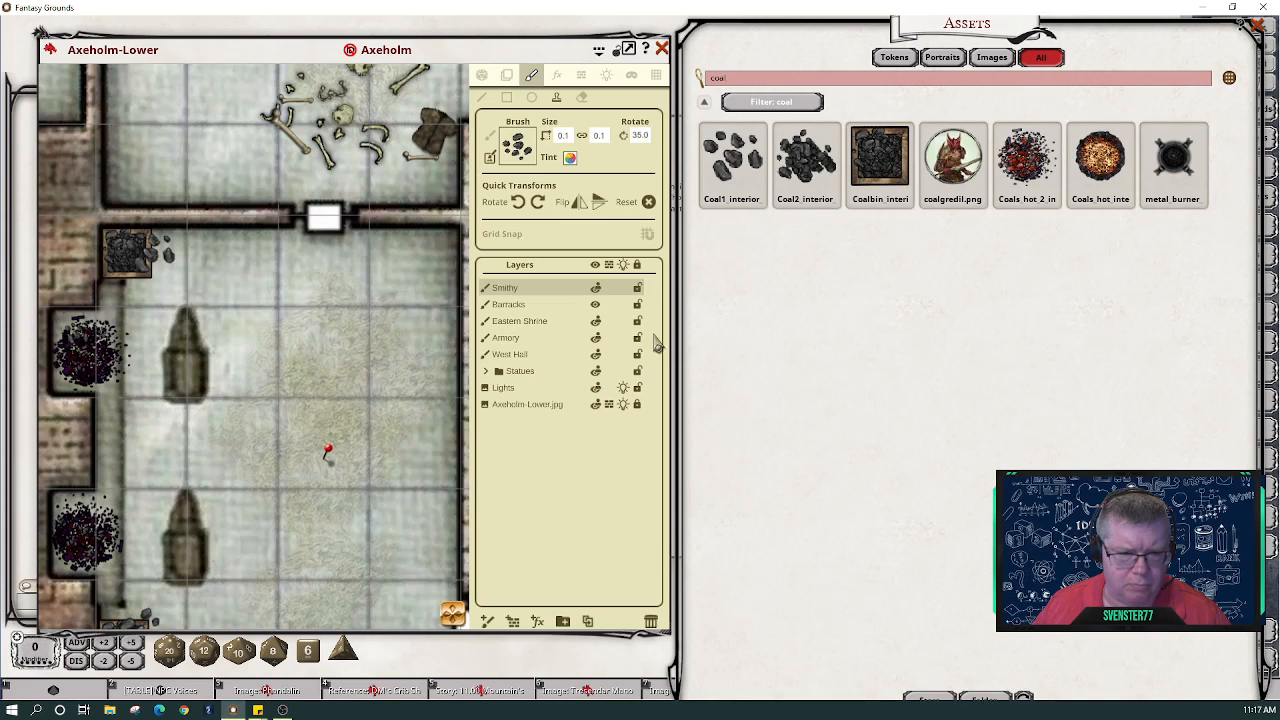
{"action": "scroll", "coordinate": [338, 465], "scroll_direction": "down", "scroll_amount": 2}
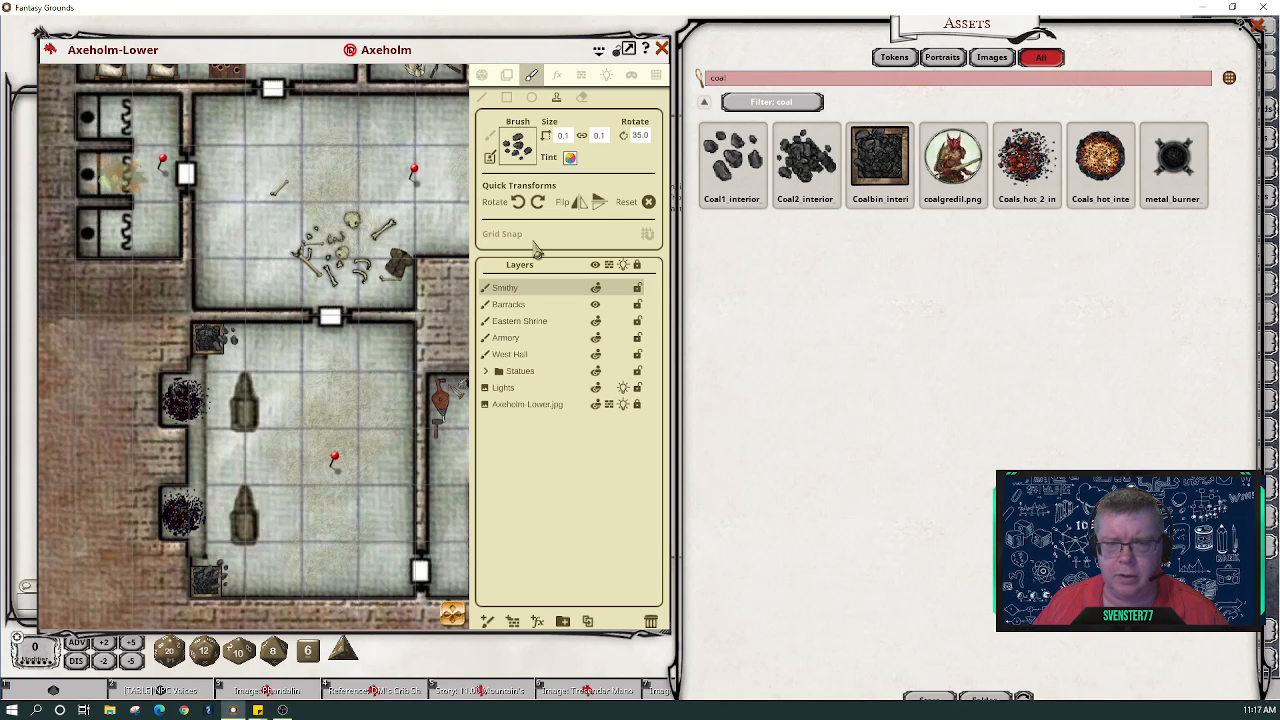
- Move the map window aside and close the Tool Storage story entry
{"action": "left_click", "coordinate": [481, 75]}
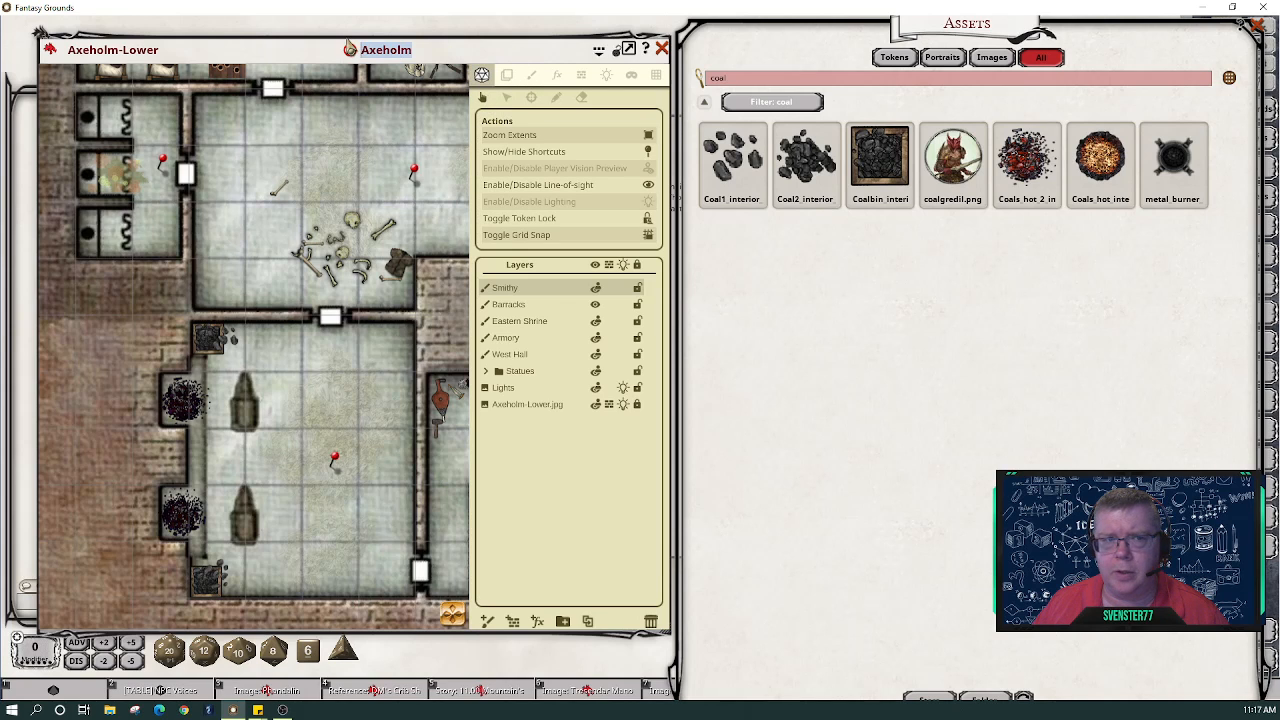
{"action": "left_click", "coordinate": [230, 42]}
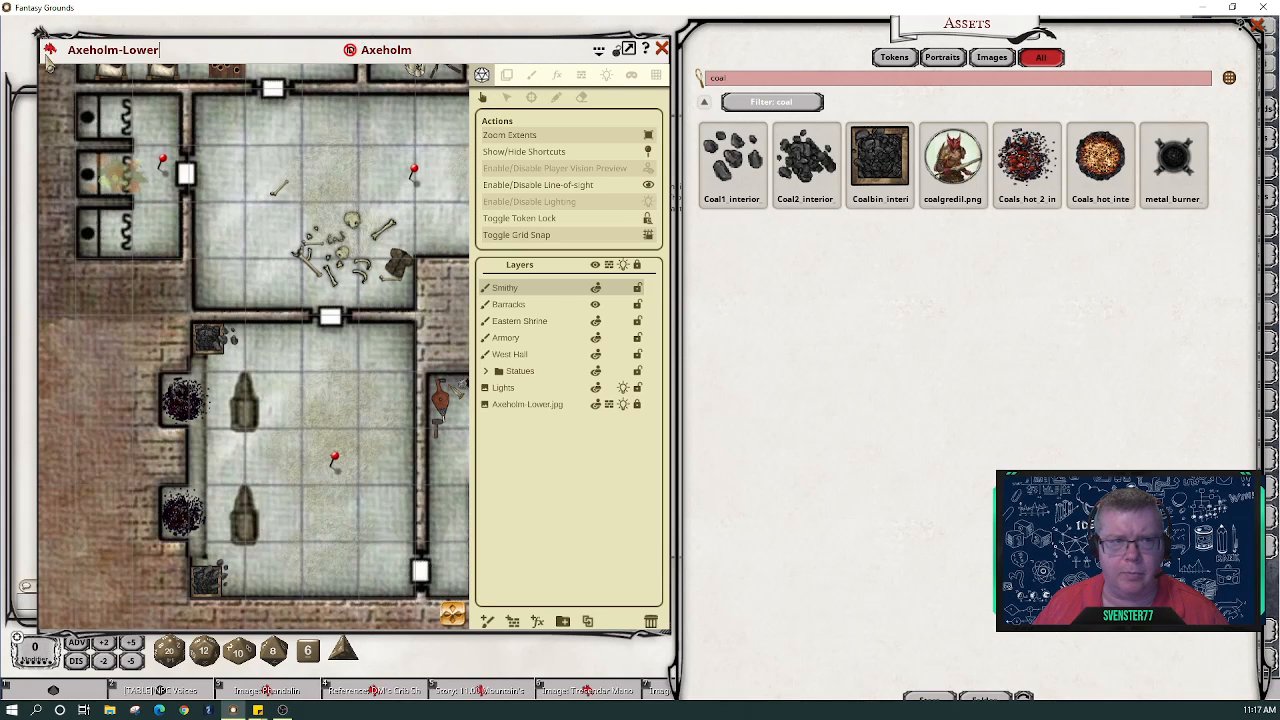
{"action": "left_click_drag", "start_coordinate": [28, 52], "coordinate": [0, 57]}
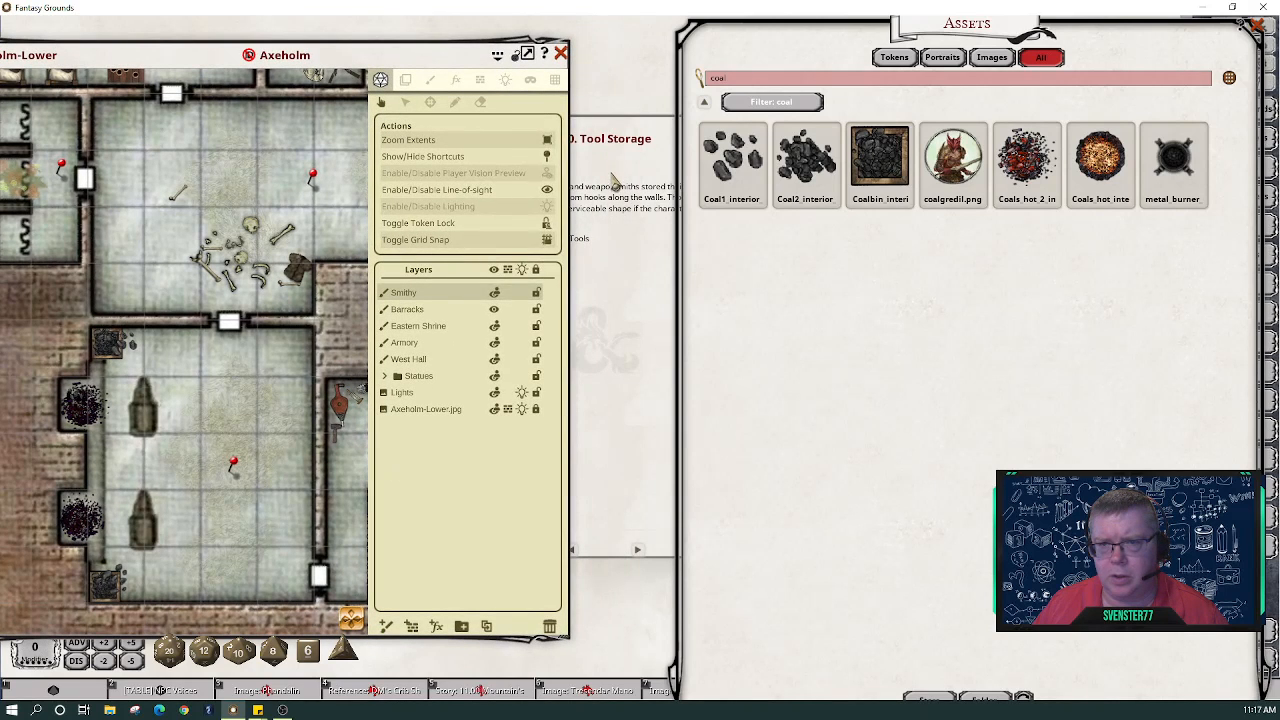
{"action": "left_click", "coordinate": [616, 183]}
{"action": "left_click", "coordinate": [730, 127]}
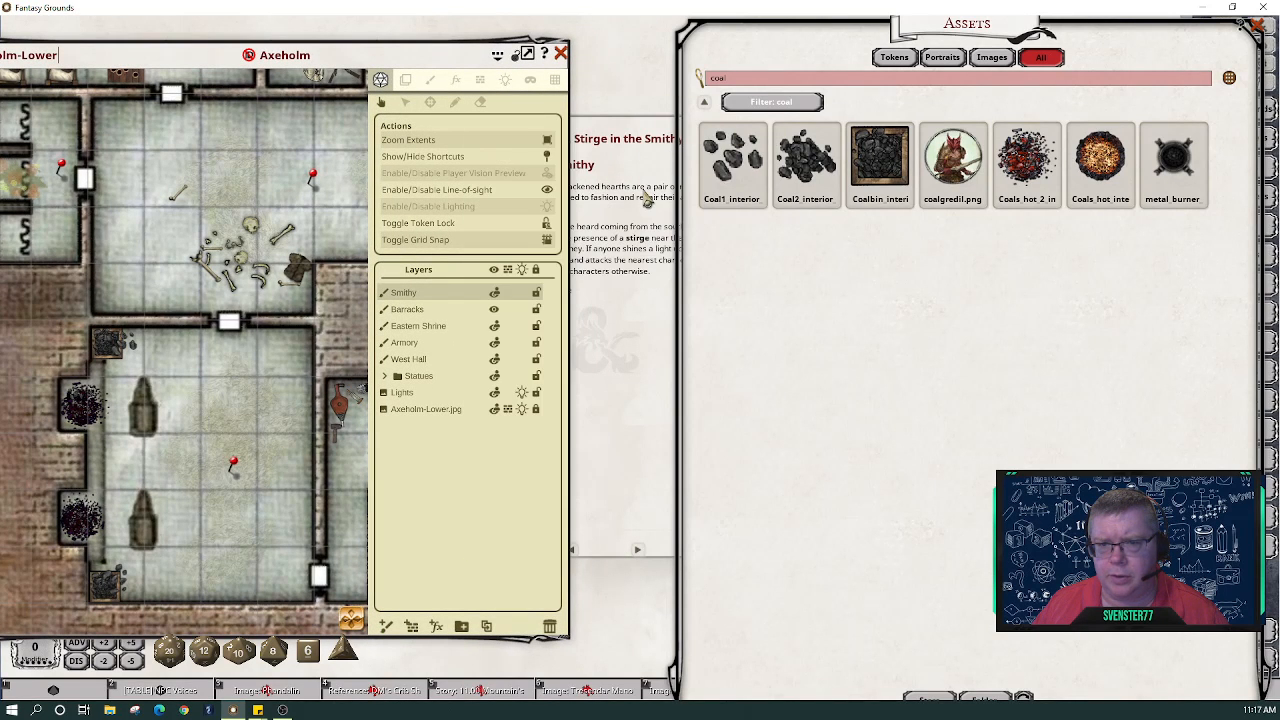
- Bring the Stirge in the Smithy entry forward and arrange it beside the map
{"action": "left_click", "coordinate": [651, 172]}
{"action": "left_click_drag", "start_coordinate": [632, 140], "coordinate": [832, 179]}
{"action": "left_click_drag", "start_coordinate": [176, 43], "coordinate": [247, 31]}
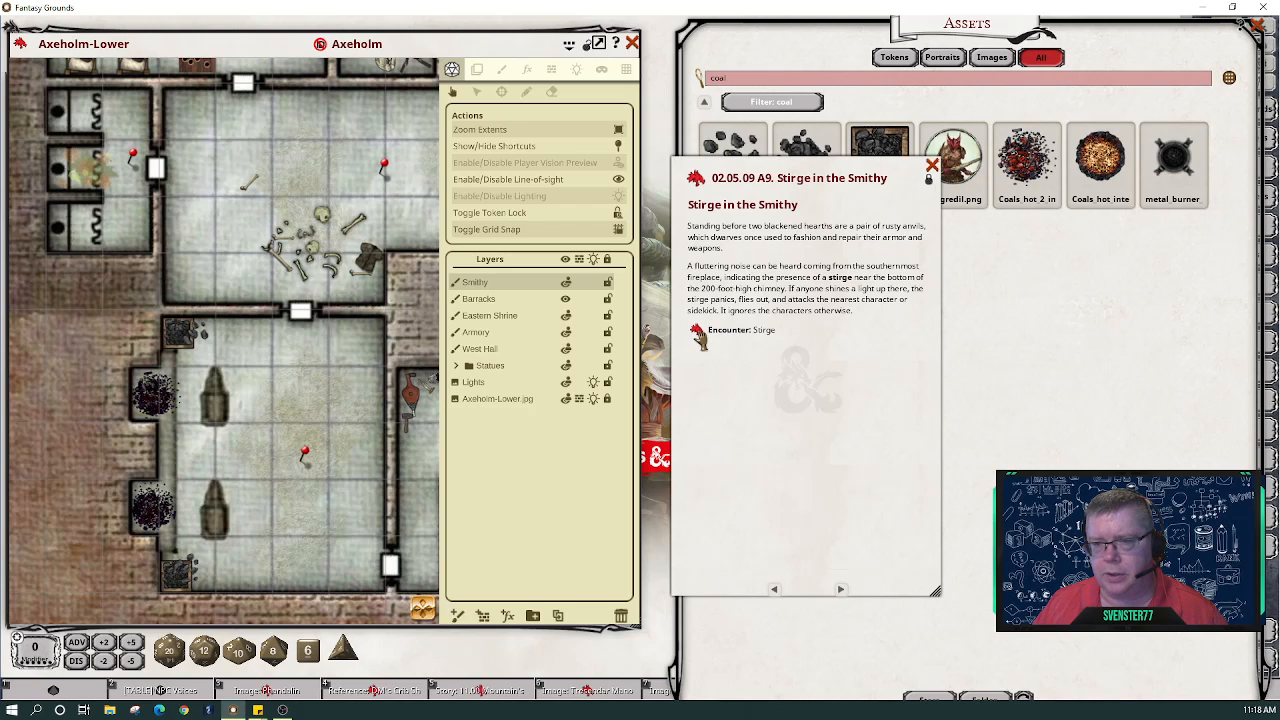
- Open and unlock the Stirge in the Smithy encounter, setting its stirge count to 6
{"action": "left_click", "coordinate": [699, 338]}
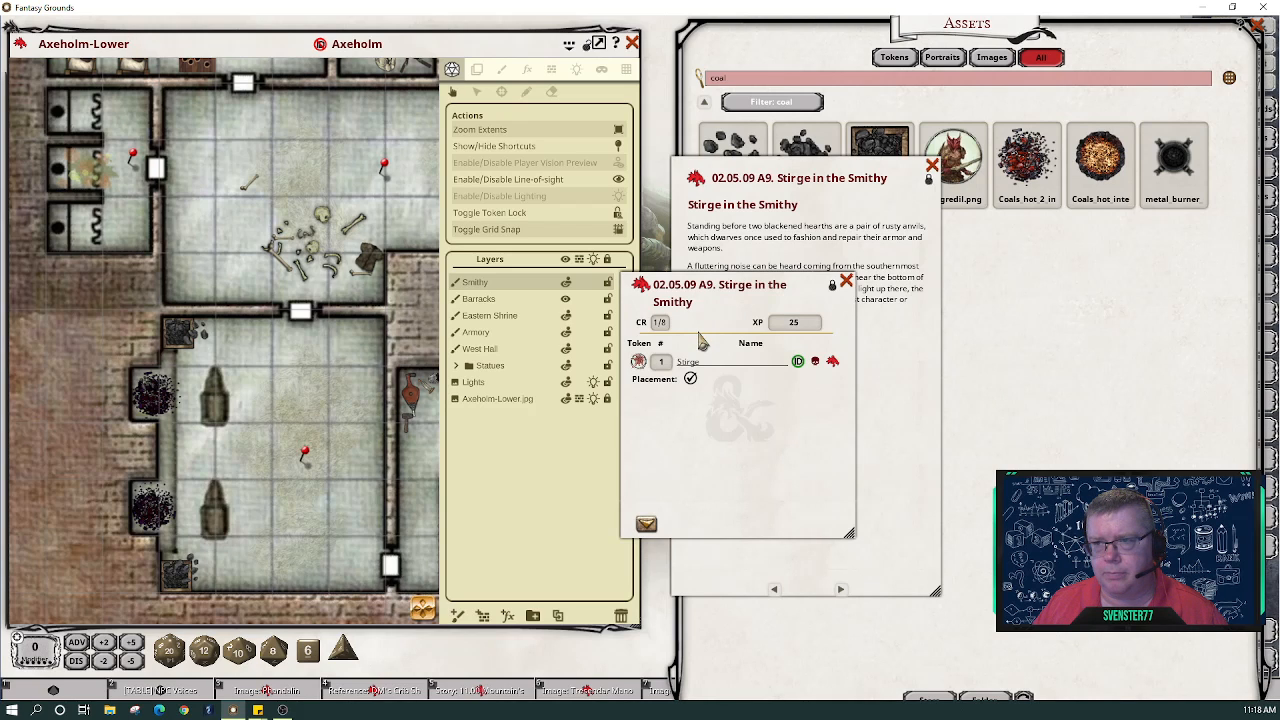
{"action": "left_click", "coordinate": [833, 290]}
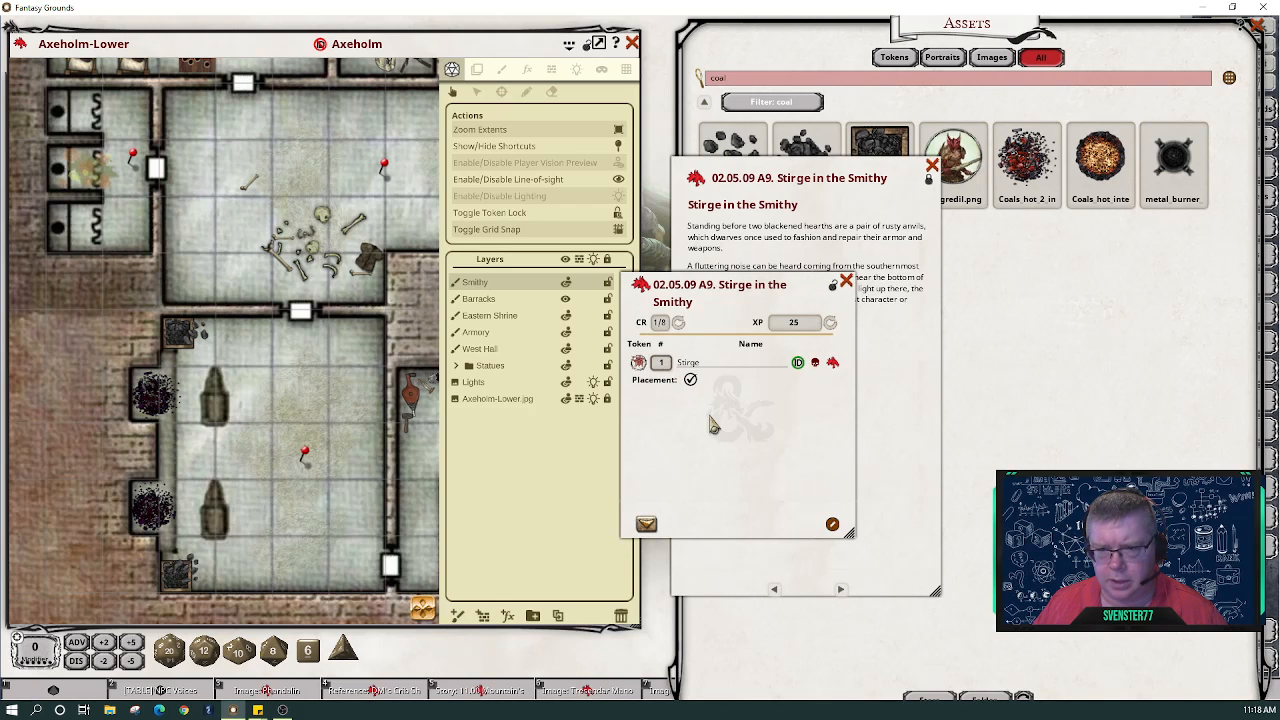
{"action": "type", "text": "6"}
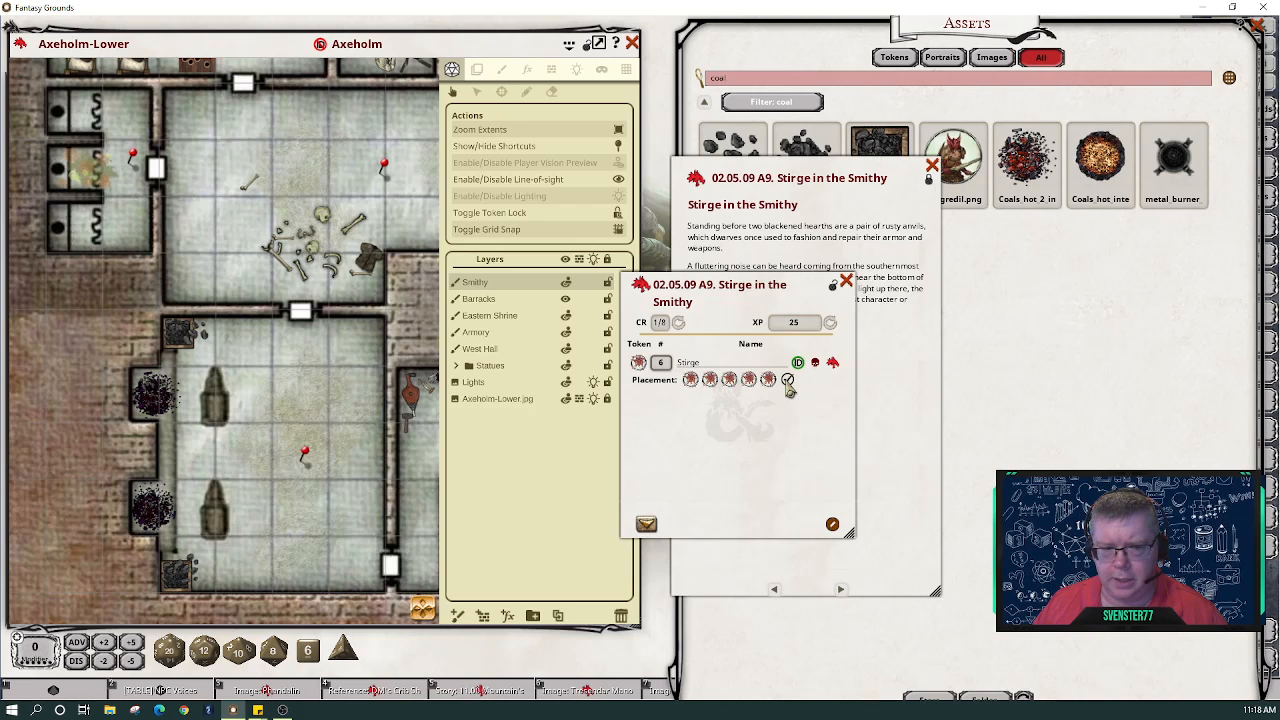
- Place stirge tokens along the forge hearths, recalculate XP to 150, and close the encounter
{"action": "left_click_drag", "start_coordinate": [769, 382], "coordinate": [152, 384]}
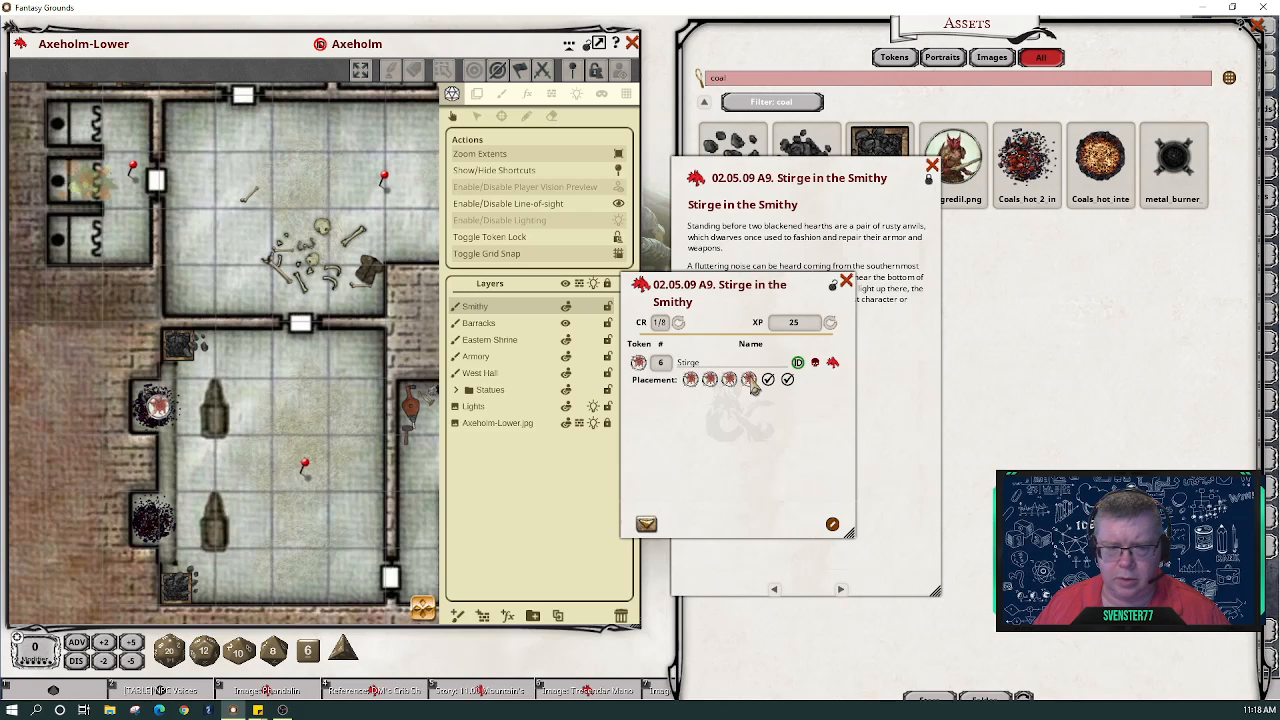
{"action": "left_click_drag", "start_coordinate": [750, 380], "coordinate": [131, 378]}
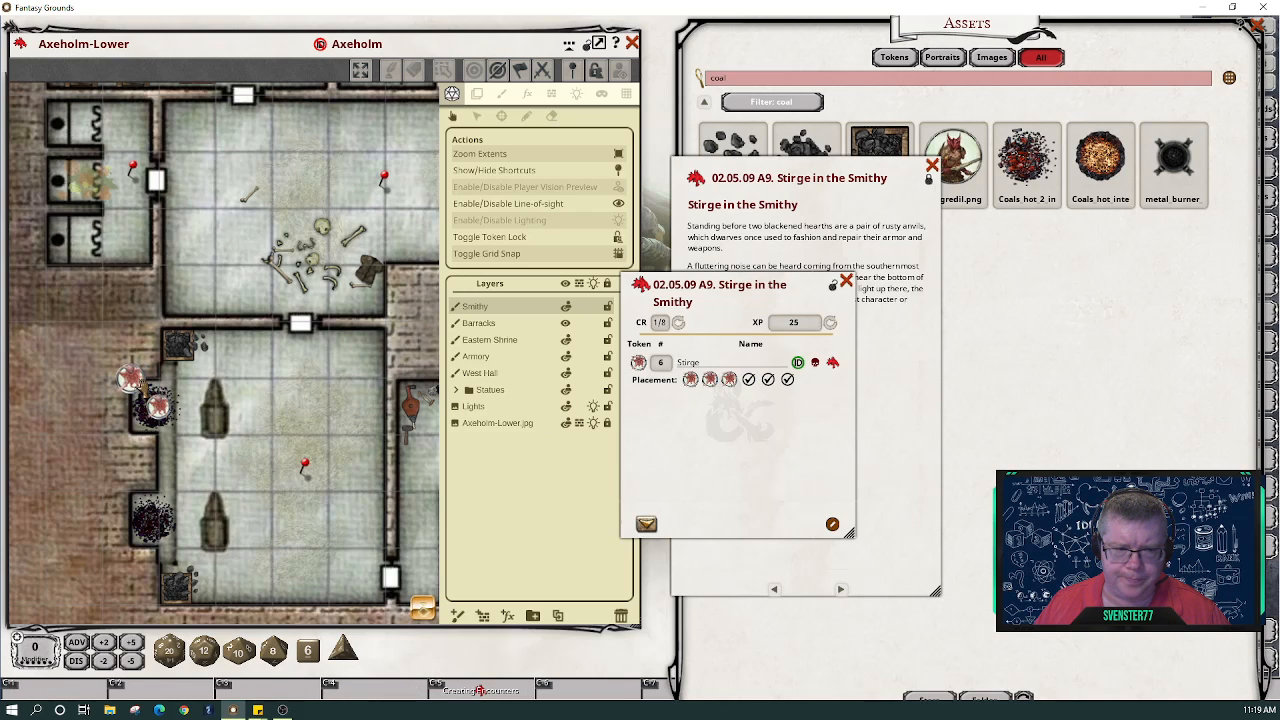
{"action": "left_click_drag", "start_coordinate": [731, 380], "coordinate": [130, 430]}
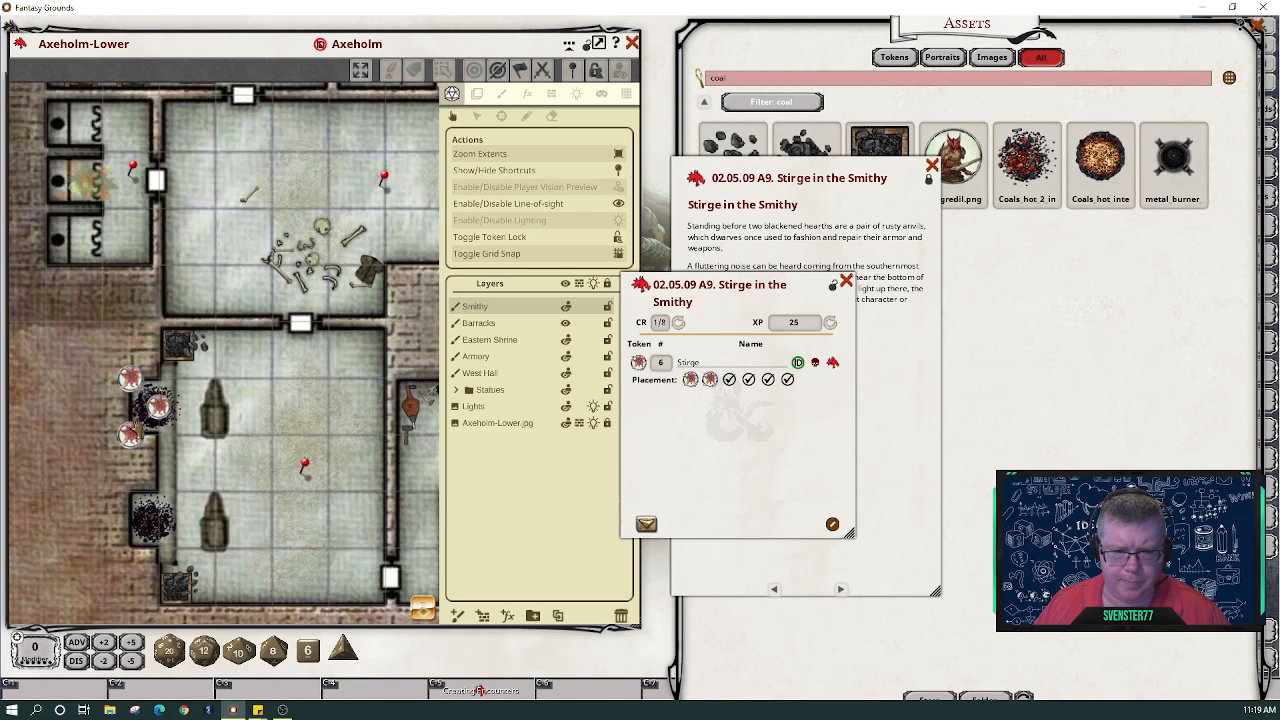
{"action": "left_click_drag", "start_coordinate": [711, 380], "coordinate": [130, 490]}
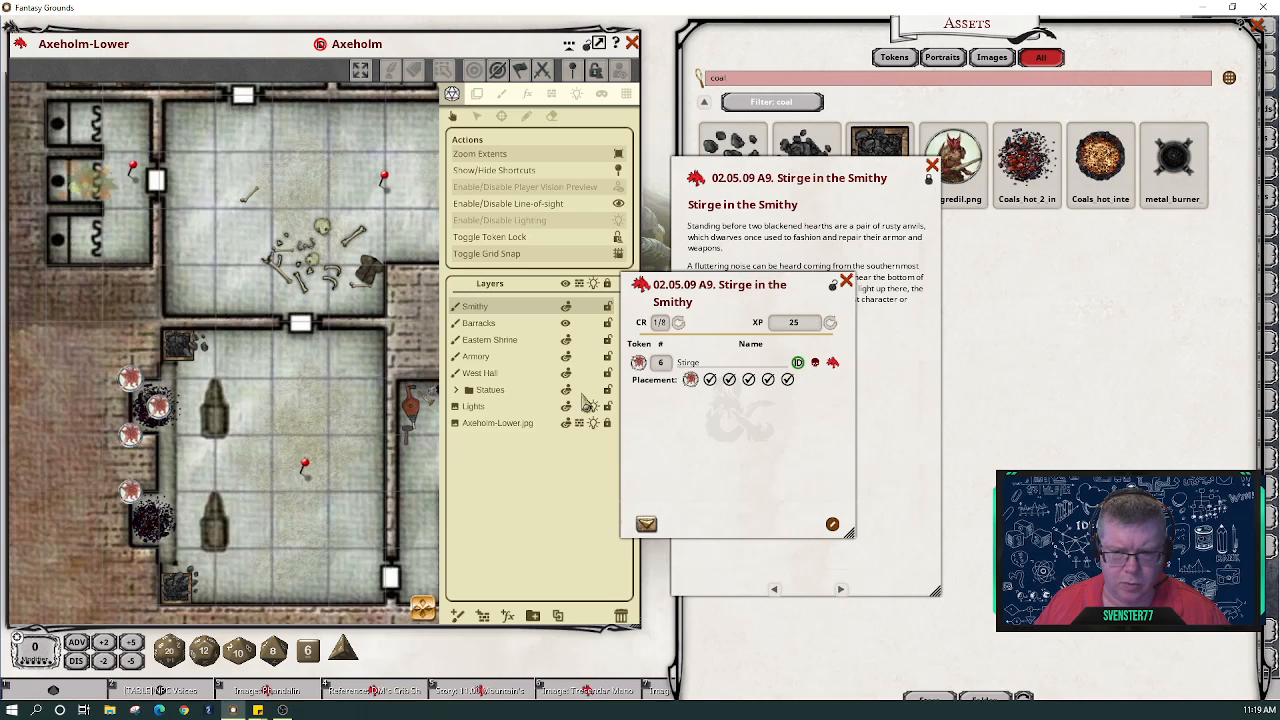
{"action": "left_click_drag", "start_coordinate": [690, 380], "coordinate": [130, 545]}
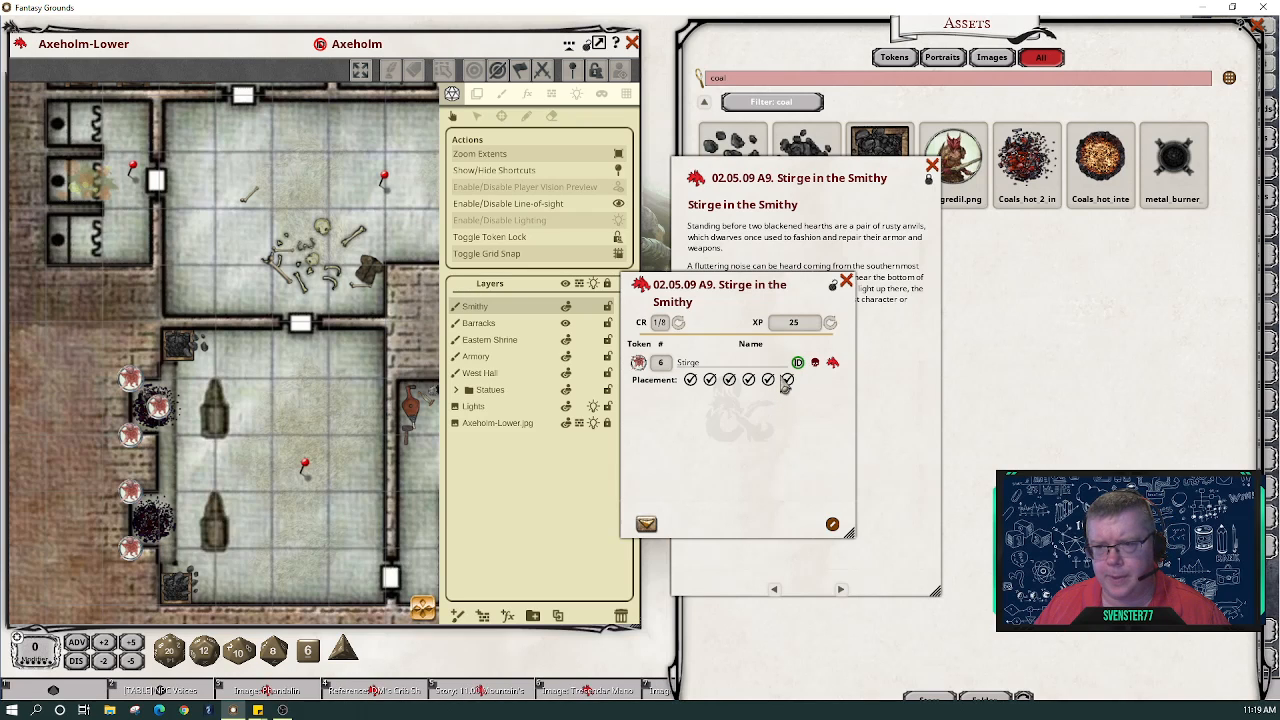
{"action": "left_click", "coordinate": [678, 322]}
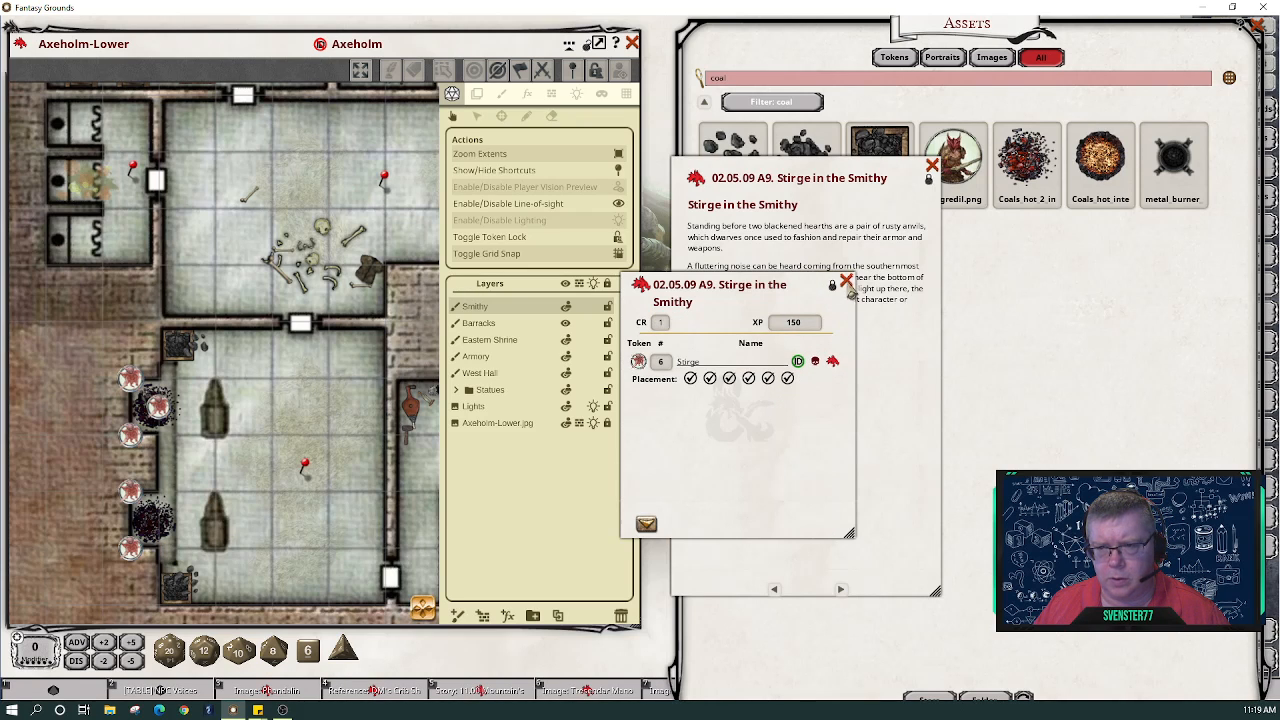
{"action": "left_click", "coordinate": [846, 281]}
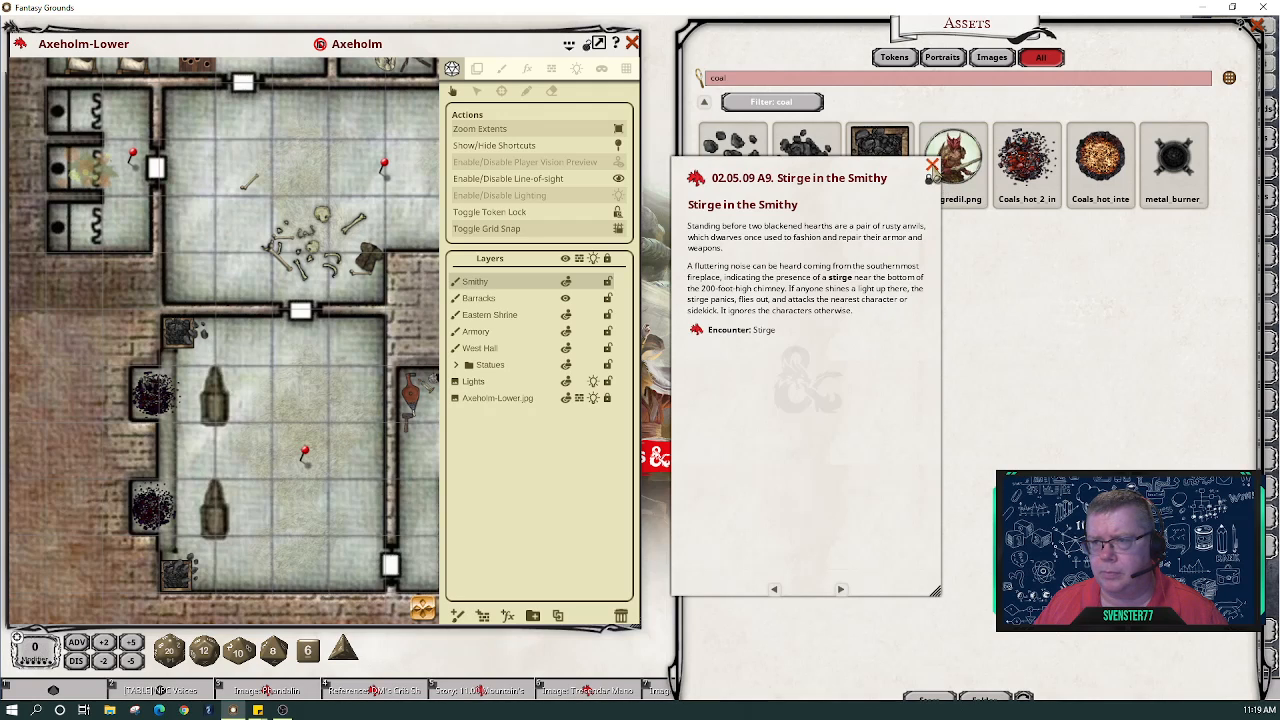
- Close the Stirge story entry, zoom out and pan the map to the bulwark rooms
{"action": "left_click", "coordinate": [932, 166]}
{"action": "scroll", "coordinate": [350, 450], "scroll_direction": "down", "scroll_amount": 4}
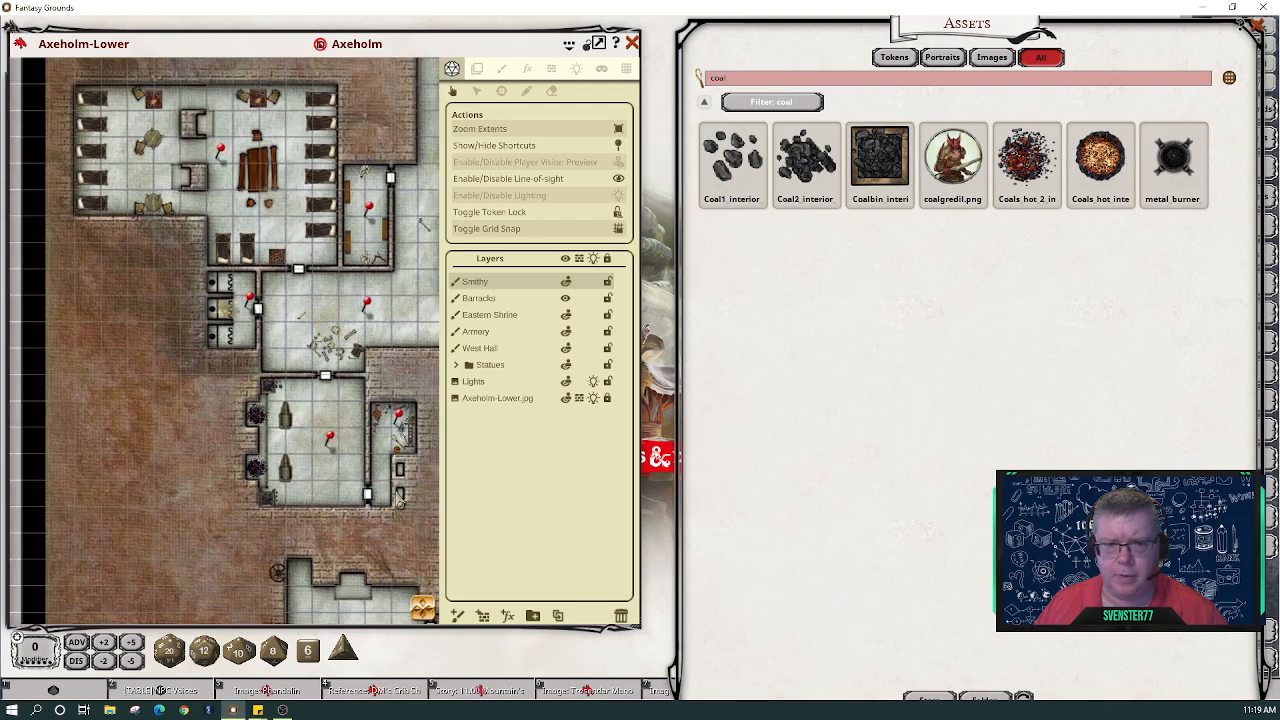
{"action": "left_click_drag", "start_coordinate": [424, 610], "coordinate": [457, 620]}
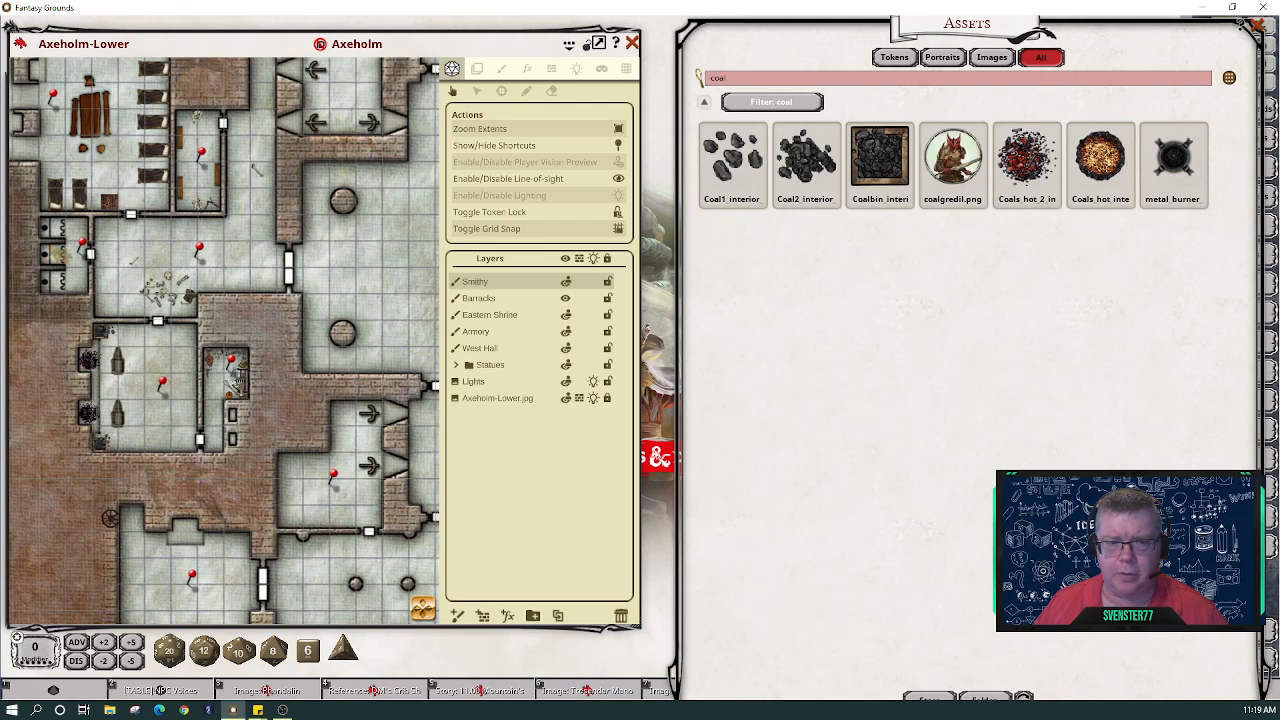
{"action": "left_click_drag", "start_coordinate": [424, 610], "coordinate": [448, 622]}
{"action": "left_click_drag", "start_coordinate": [398, 517], "coordinate": [443, 551]}
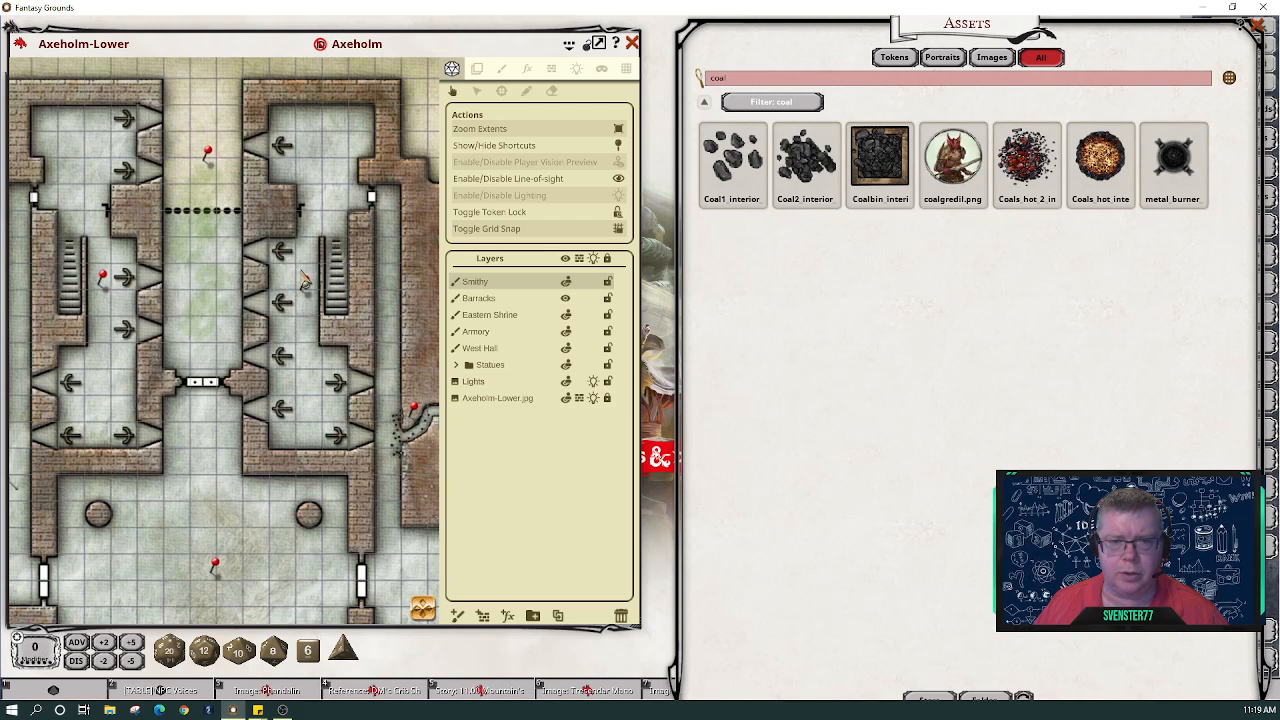
- Open the Western Bulwark and Eastern Bulwark story entries and arrange them side by side
{"action": "double_click", "coordinate": [103, 277]}
{"action": "left_click", "coordinate": [313, 282]}
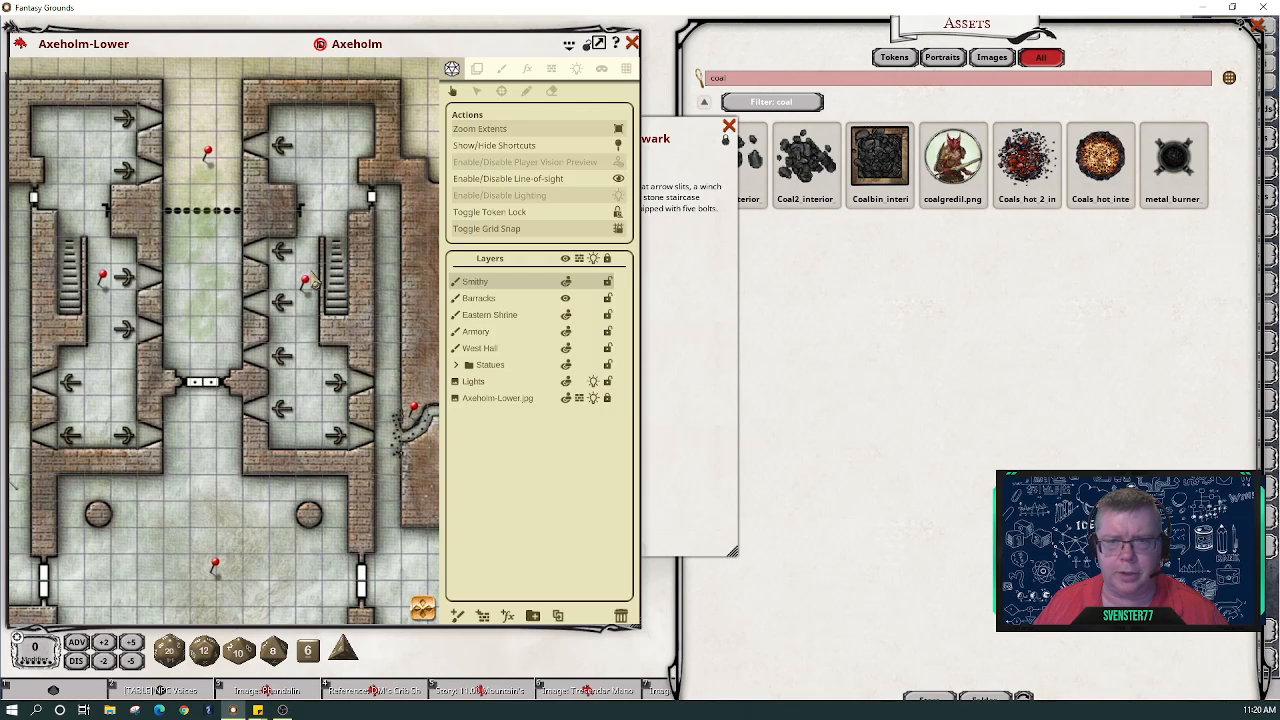
{"action": "double_click", "coordinate": [312, 282]}
{"action": "left_click_drag", "start_coordinate": [581, 299], "coordinate": [846, 386]}
{"action": "left_click", "coordinate": [701, 367]}
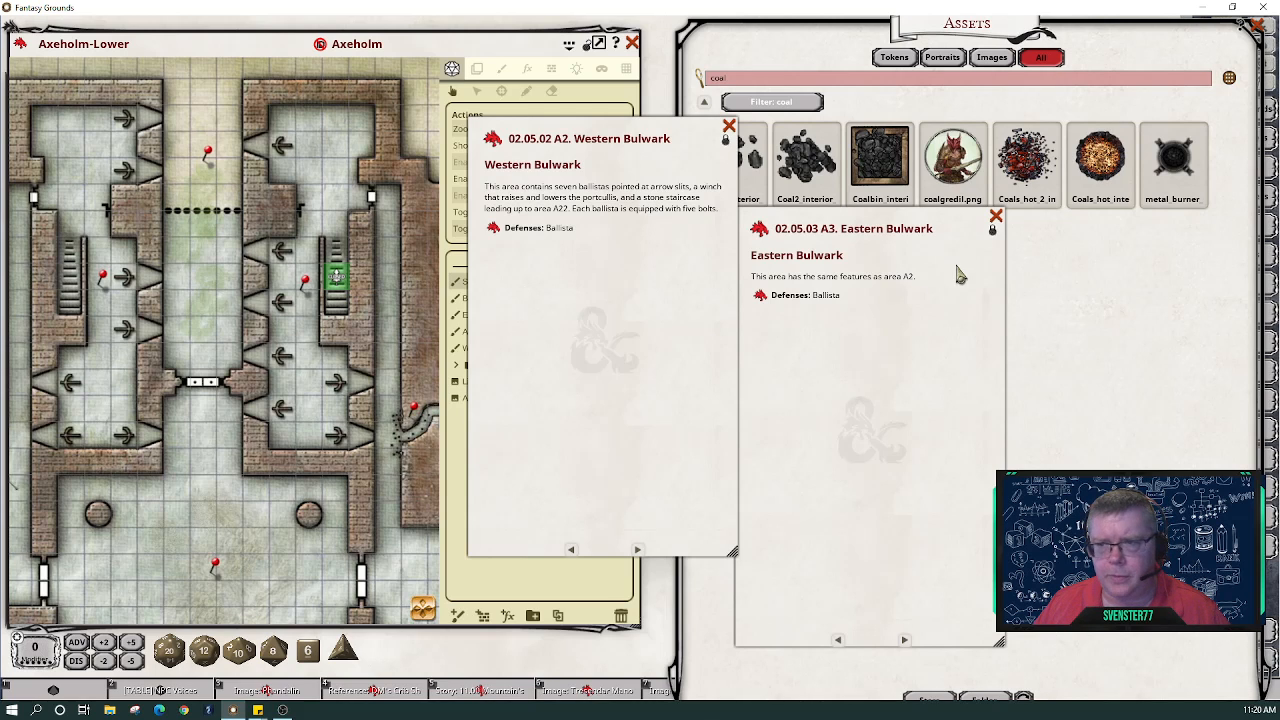
- Close the Eastern and Western Bulwark entries and clear the coal asset search
{"action": "left_click", "coordinate": [996, 216]}
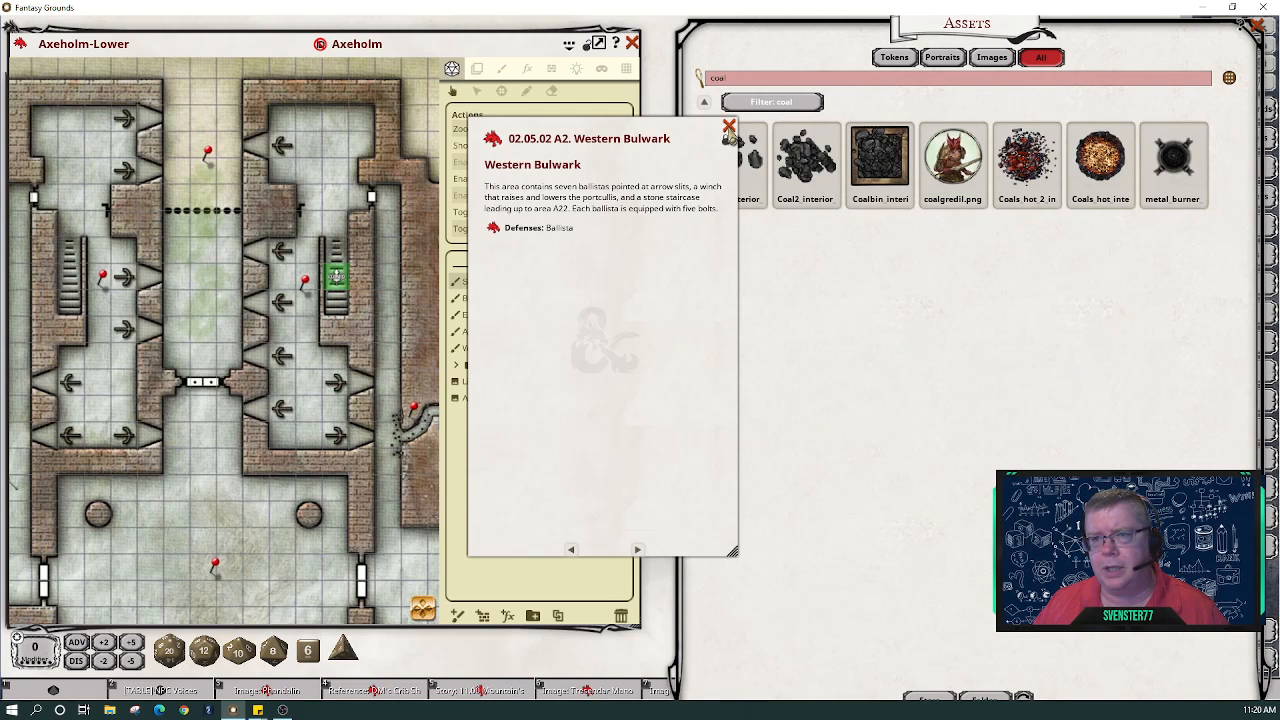
{"action": "left_click", "coordinate": [729, 127]}
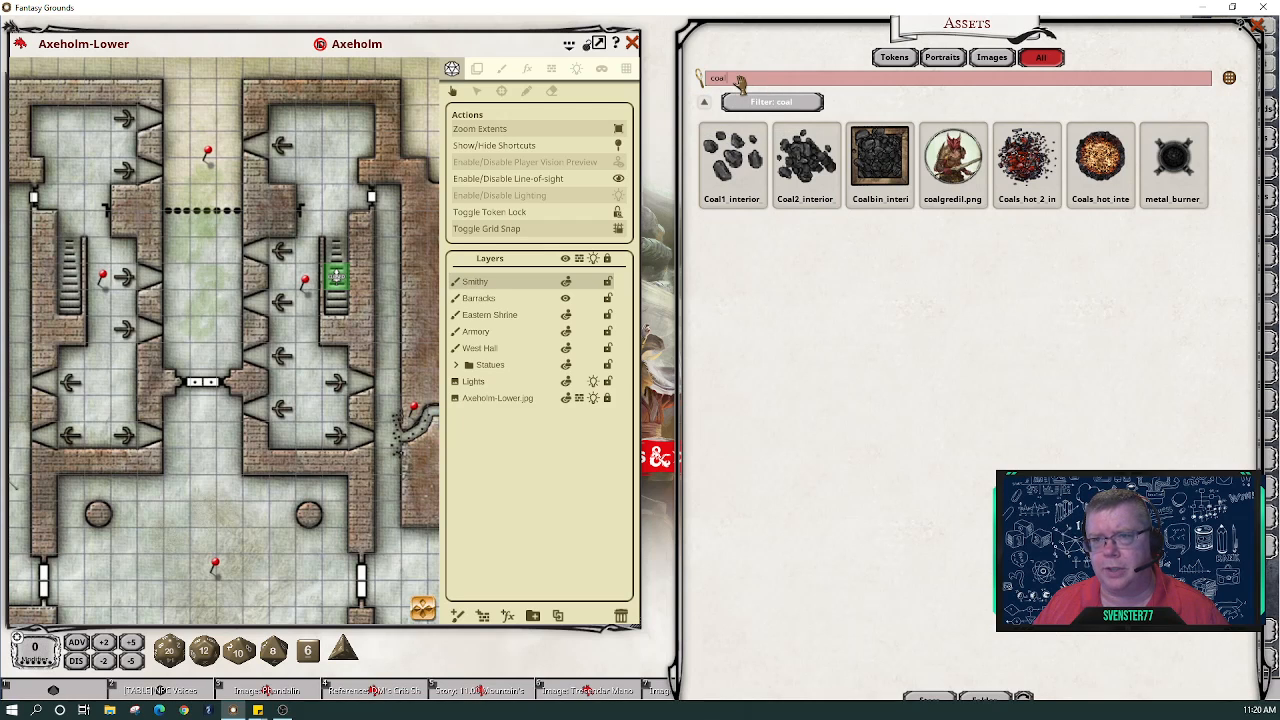
{"action": "key", "text": "BackSpace"}
{"action": "key", "text": "BackSpace"}
{"action": "key", "text": "BackSpace"}
{"action": "key", "text": "BackSpace"}
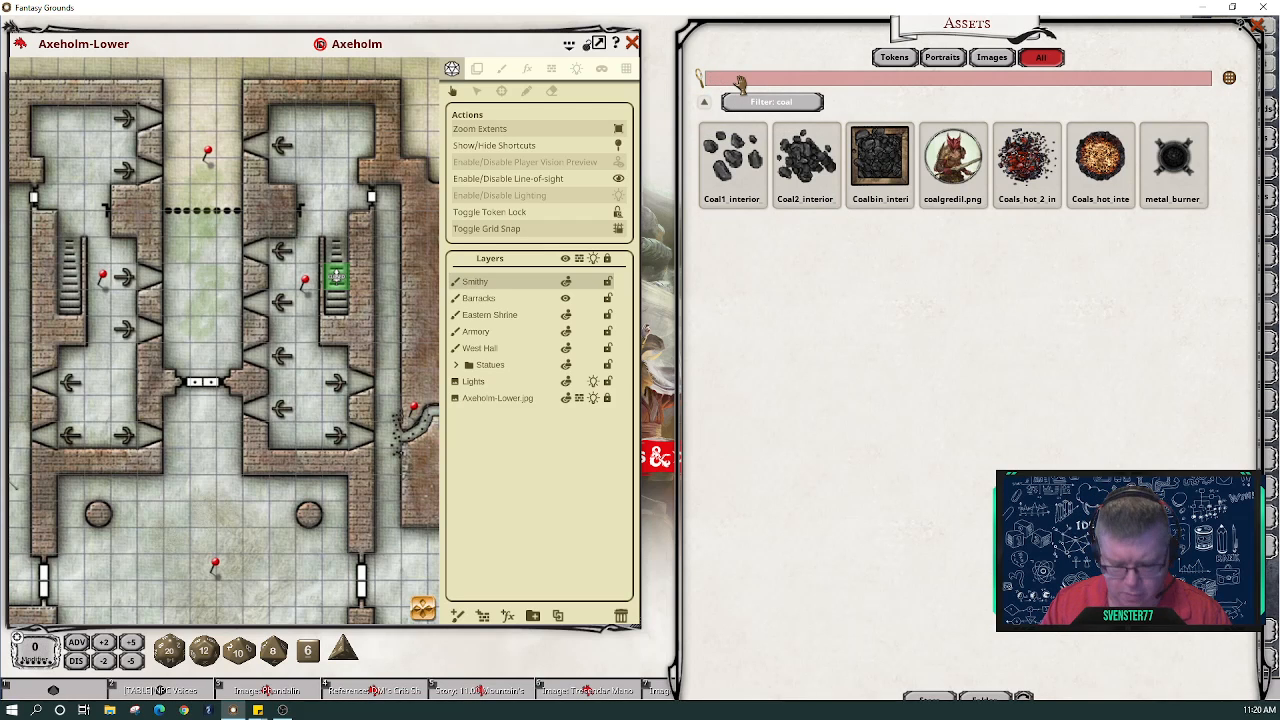
- Search the assets for ballist, catapult, then treb, which returns no matches
{"action": "type", "text": "ballist"}
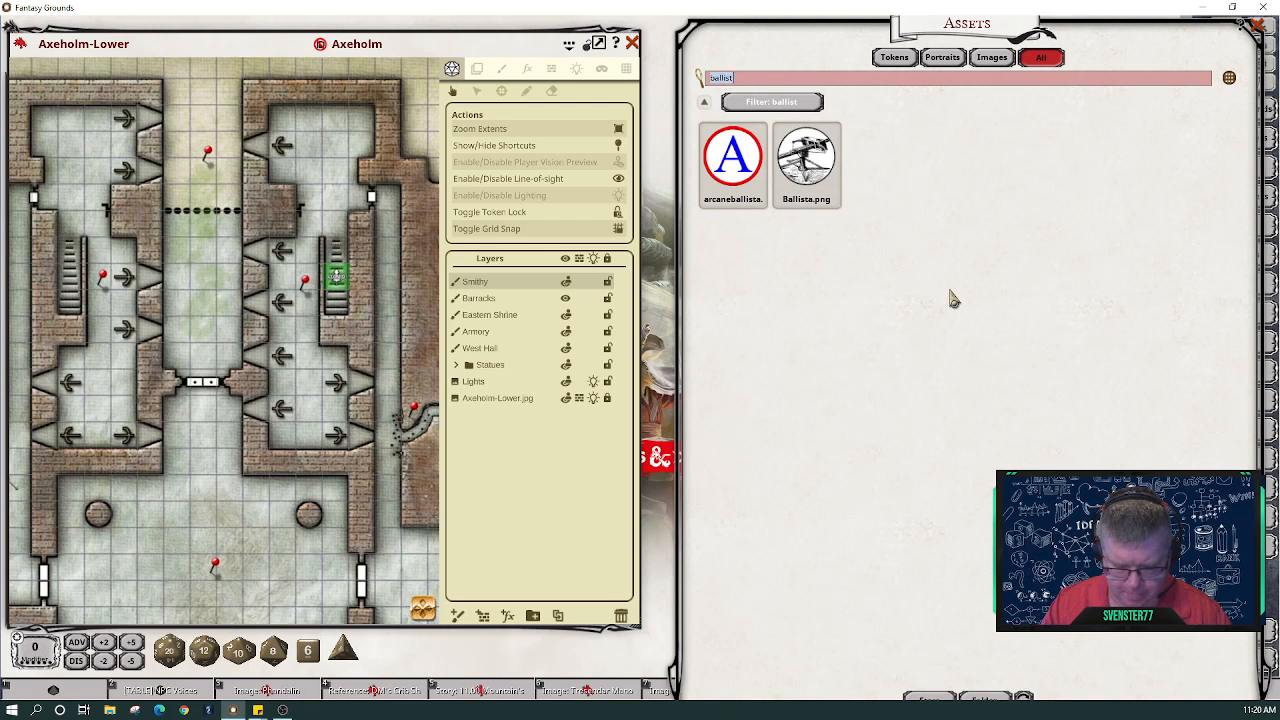
{"action": "type", "text": "catapult"}
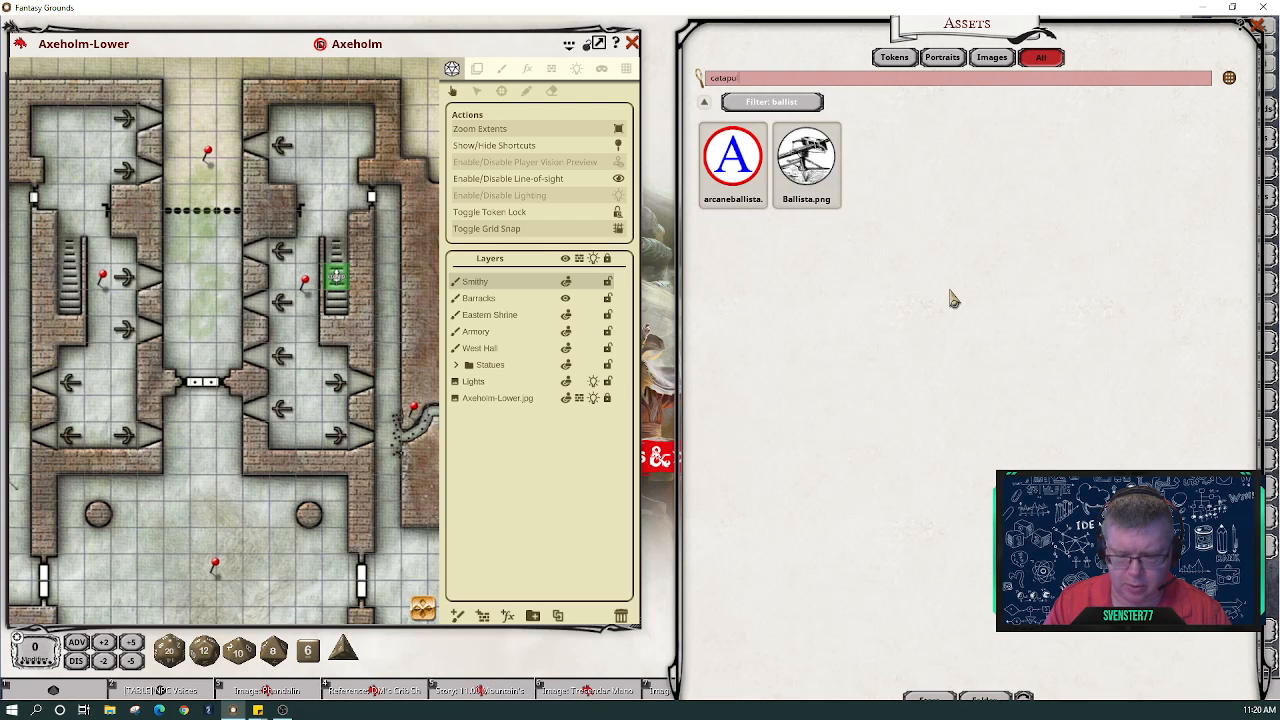
{"action": "key", "text": "Return"}
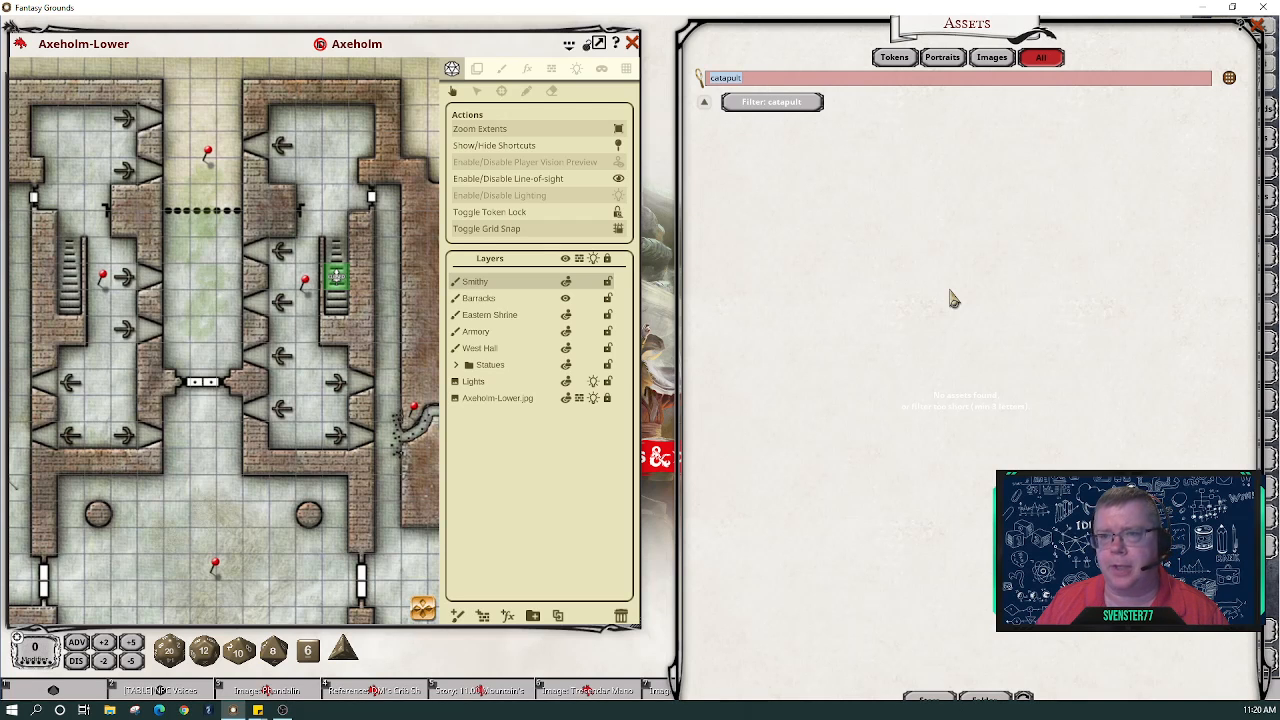
{"action": "type", "text": "treb"}
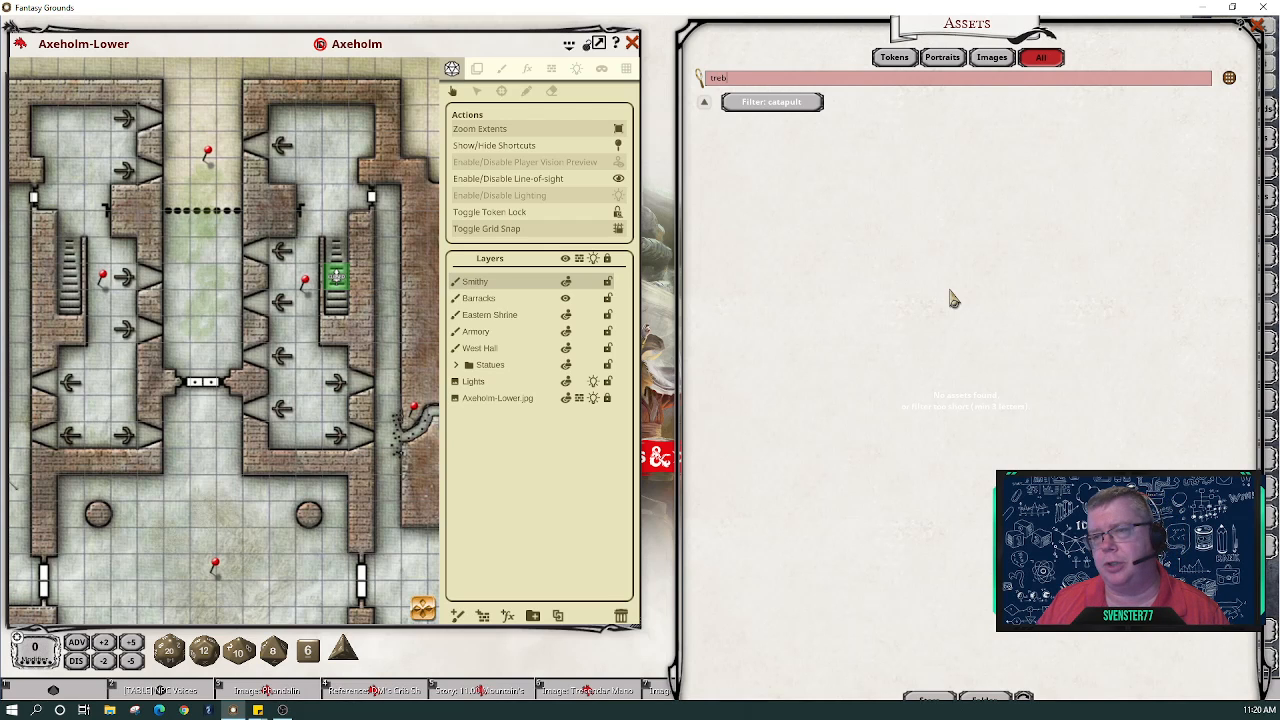
{"action": "key", "text": "Return"}
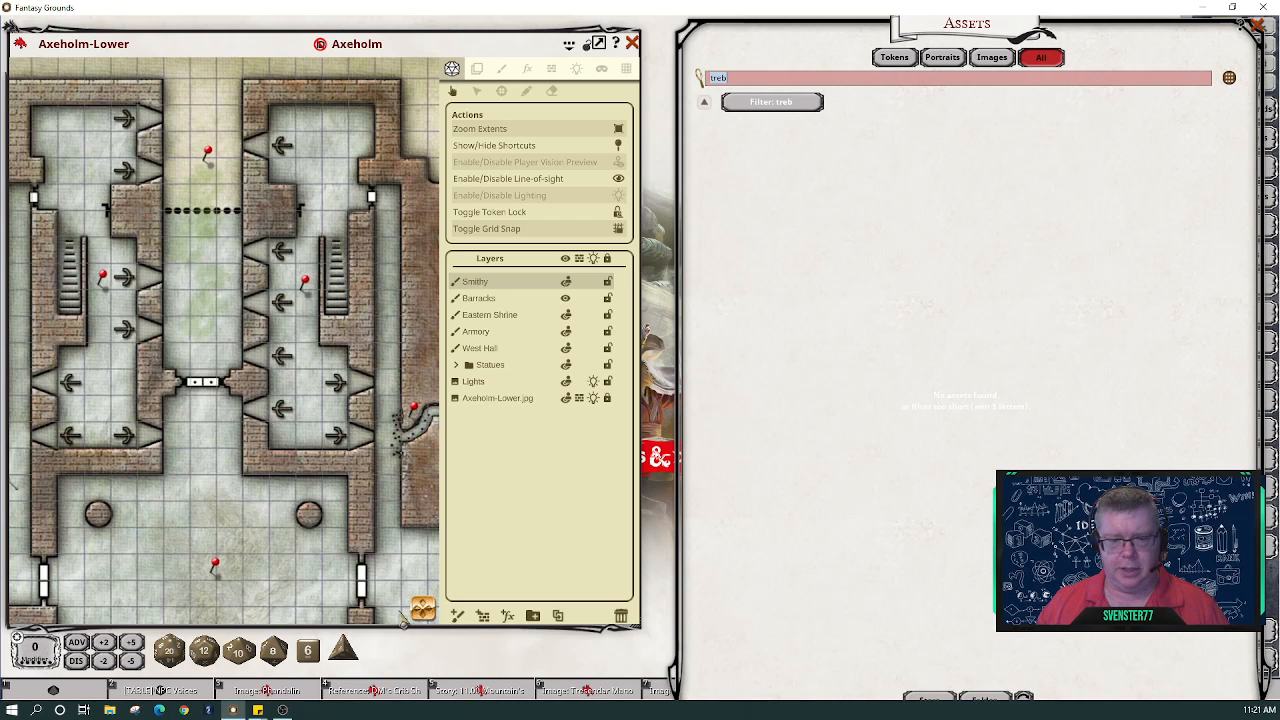
- Open the Mustering Hall story entry from the map and move it leftward
{"action": "mouse_move", "coordinate": [421, 620]}
{"action": "left_mouse_down"}
{"action": "mouse_move", "coordinate": [413, 630]}
{"action": "mouse_move", "coordinate": [404, 608]}
{"action": "left_mouse_up"}
{"action": "scroll", "coordinate": [421, 630], "scroll_direction": "down", "scroll_amount": 3}
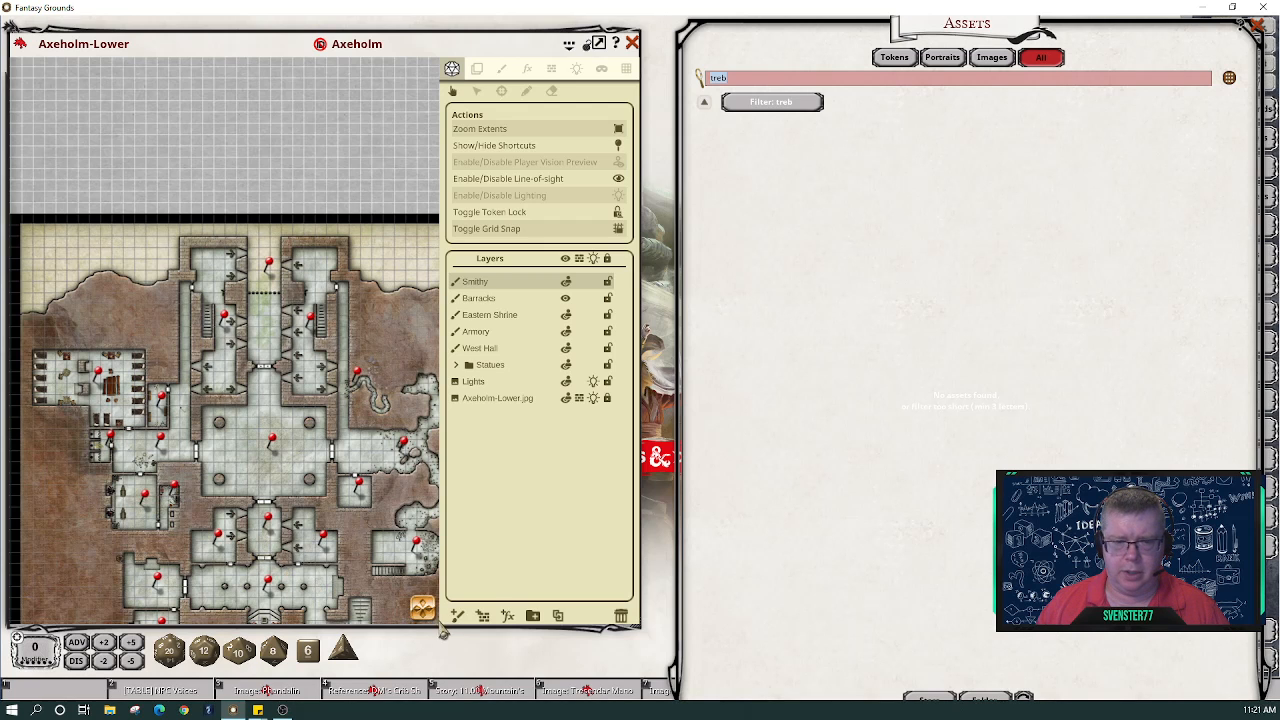
{"action": "scroll", "coordinate": [260, 362], "scroll_direction": "down", "scroll_amount": 3}
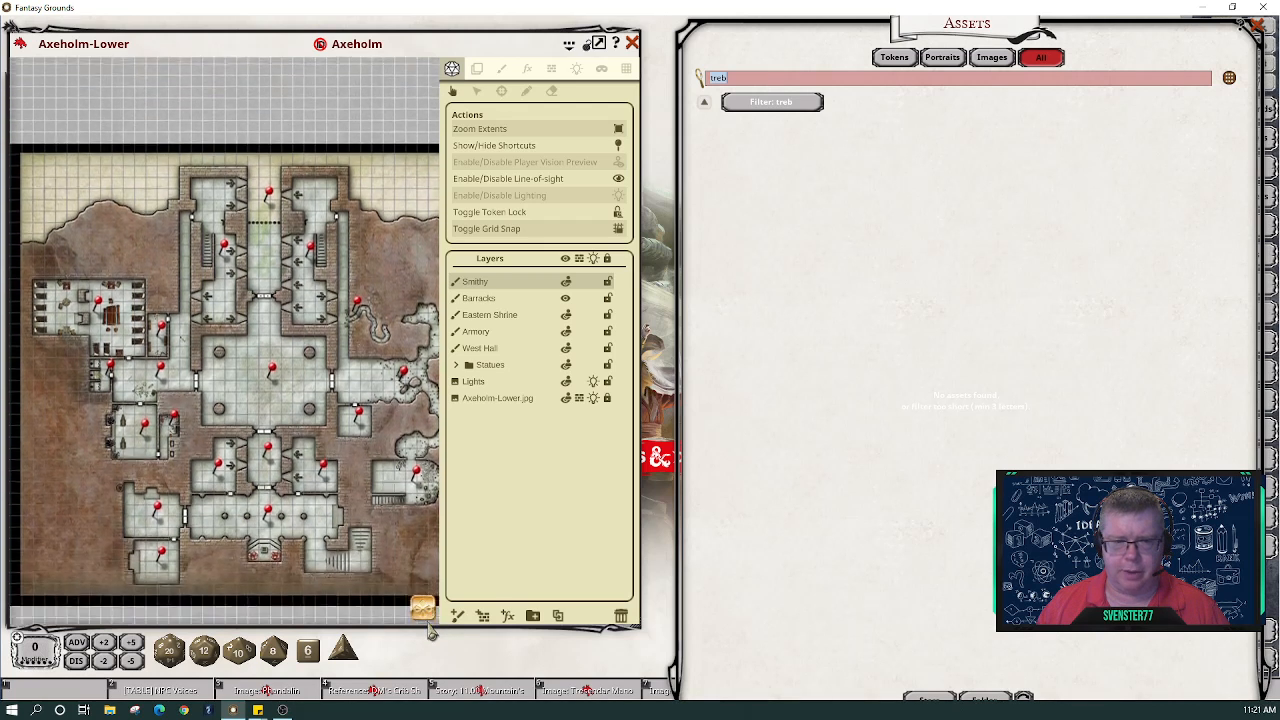
{"action": "left_click", "coordinate": [270, 360]}
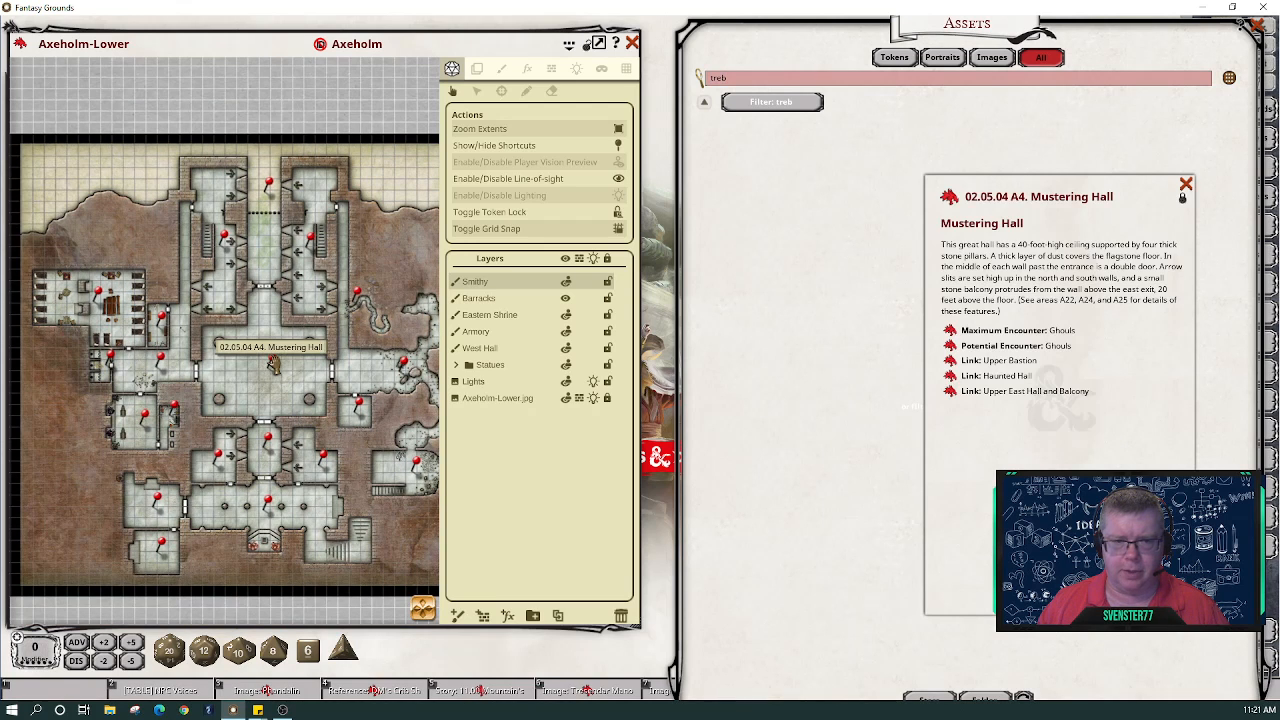
{"action": "left_click_drag", "start_coordinate": [1090, 520], "coordinate": [908, 516]}
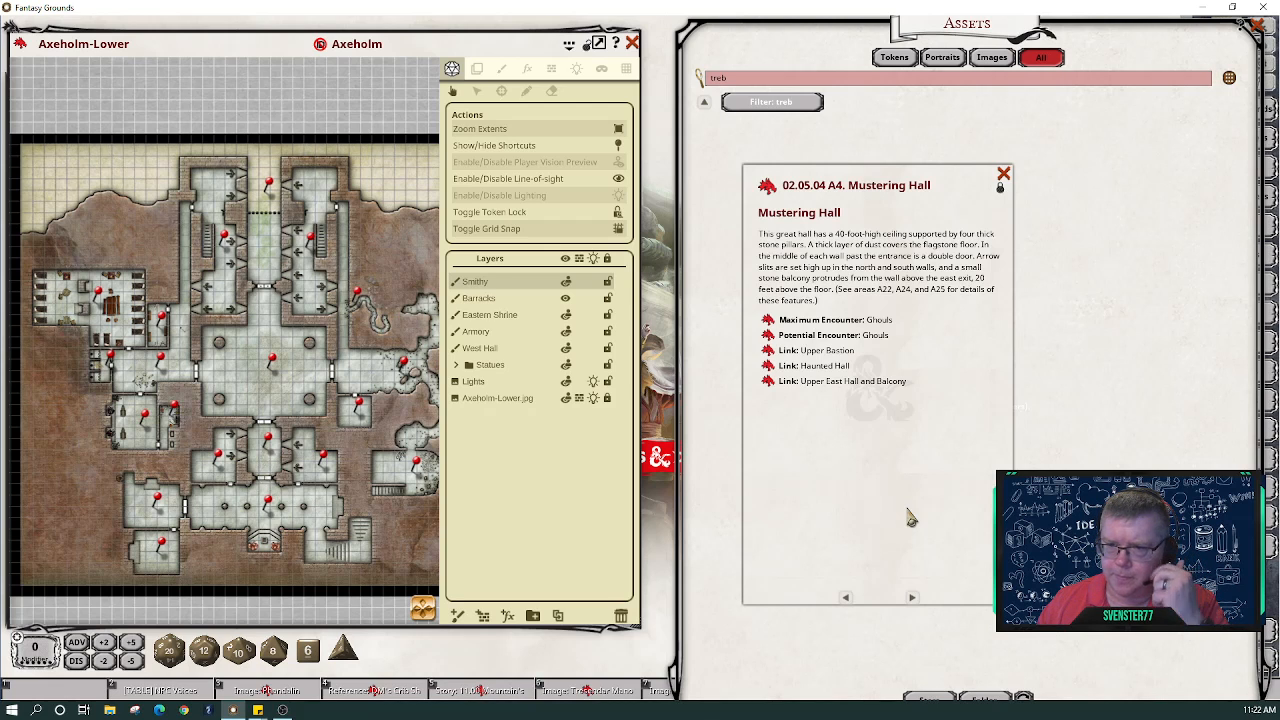
- Zoom in and center the four-pillared hall, showing the tile image settings
{"action": "scroll", "coordinate": [268, 398], "scroll_direction": "up", "scroll_amount": 1}
{"action": "scroll", "coordinate": [268, 398], "scroll_direction": "up", "scroll_amount": 4}
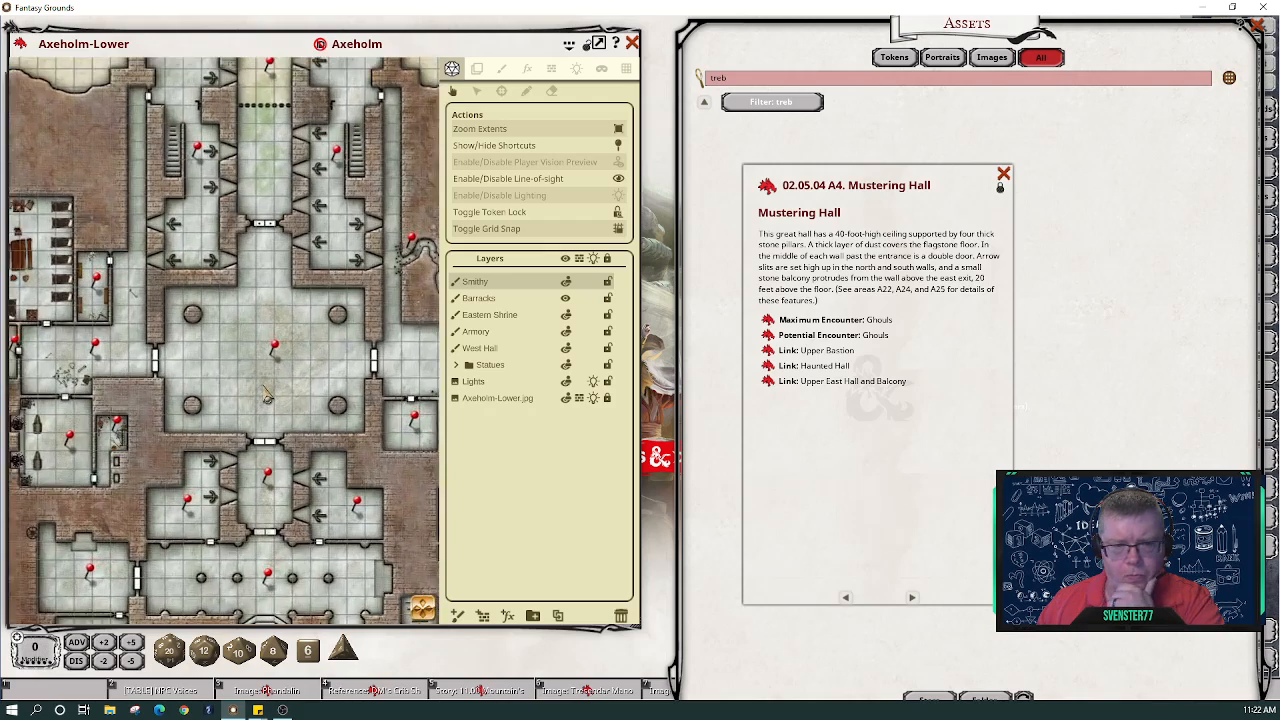
{"action": "scroll", "coordinate": [268, 398], "scroll_direction": "up", "scroll_amount": 1}
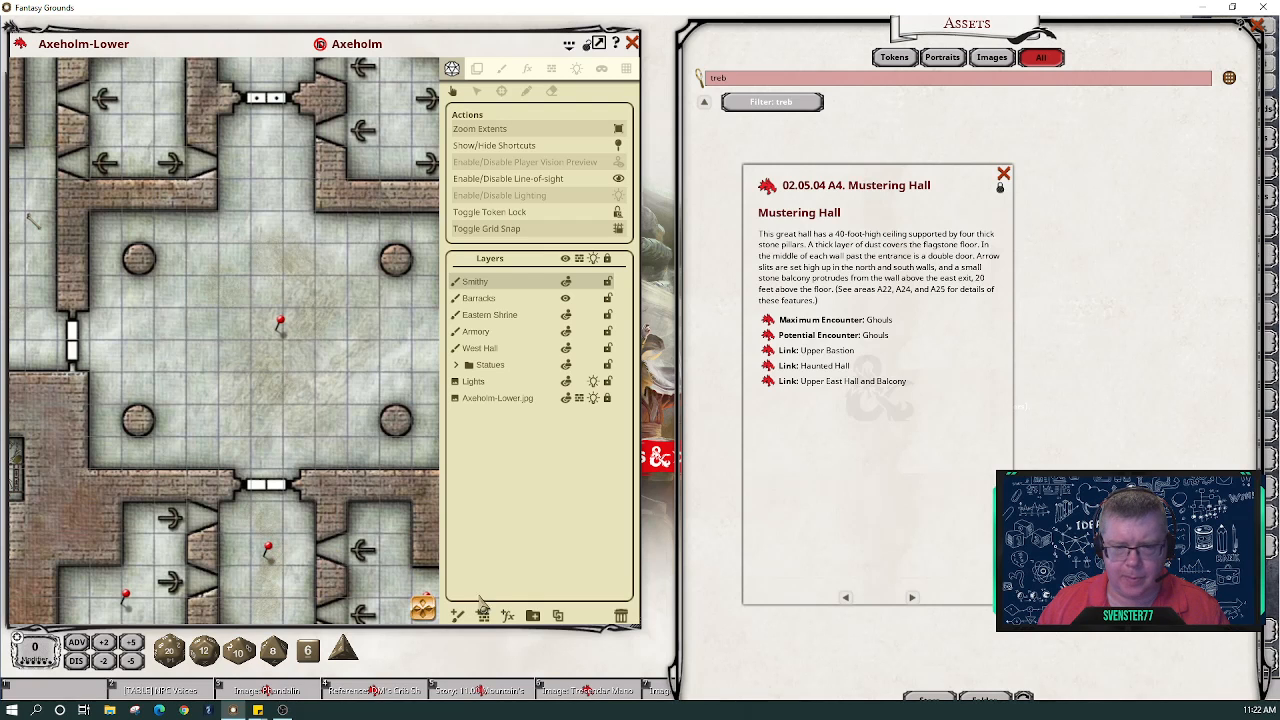
{"action": "left_click_drag", "start_coordinate": [427, 610], "coordinate": [445, 616]}
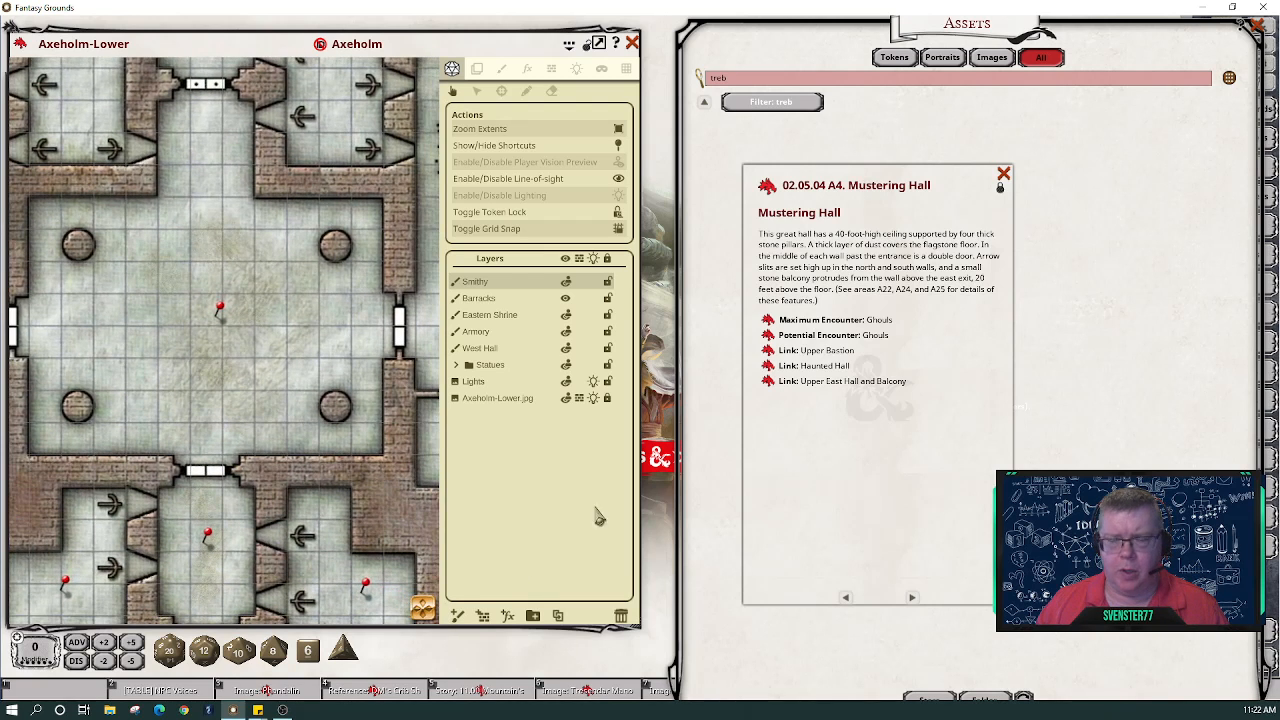
{"action": "left_click", "coordinate": [477, 70]}
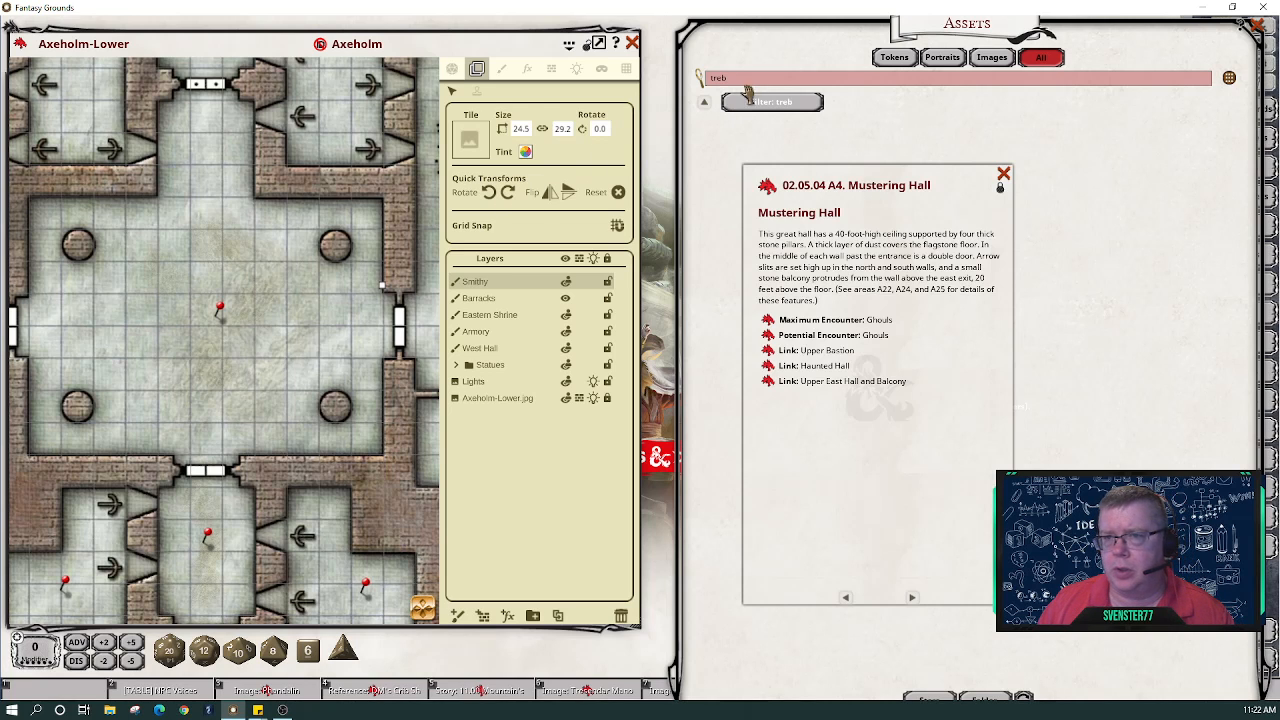
- Search assets for 'shadow', page through results, and set a shadow image as the 3.0 × 6.0 tile
{"action": "left_click_drag", "start_coordinate": [873, 175], "coordinate": [638, 190]}
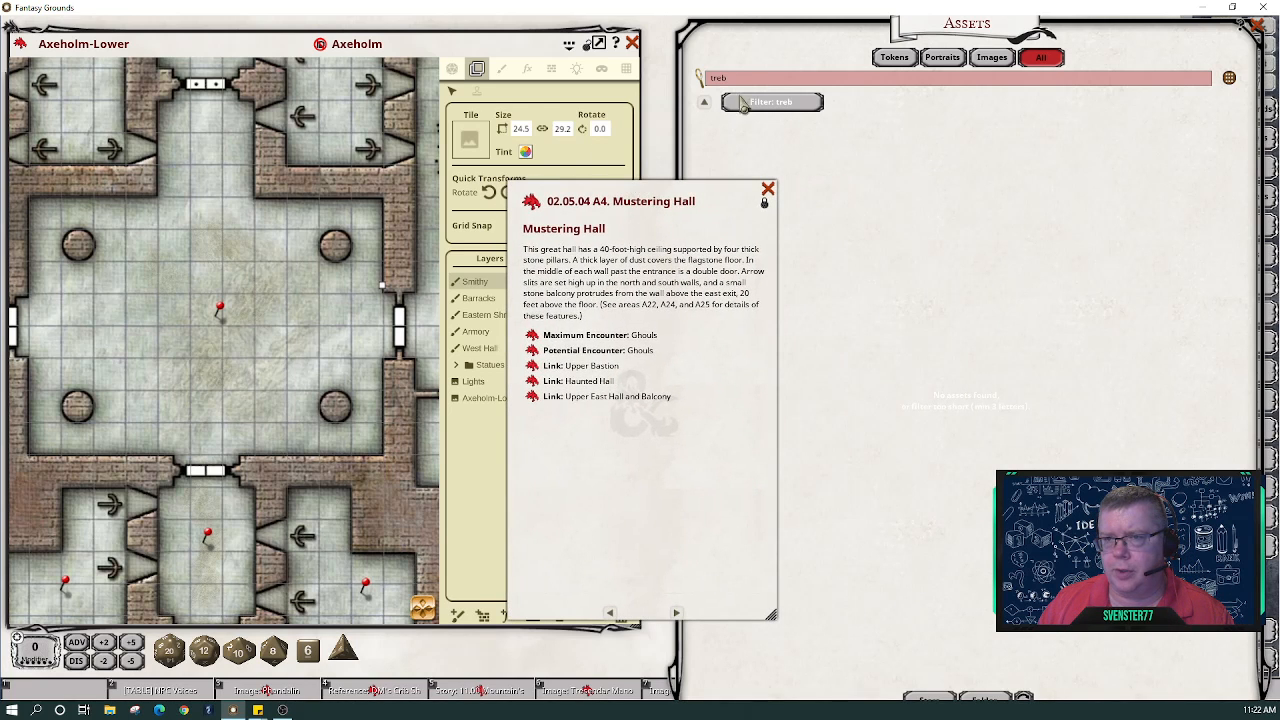
{"action": "left_click", "coordinate": [745, 80]}
{"action": "key", "text": "BackSpace"}
{"action": "key", "text": "BackSpace"}
{"action": "key", "text": "BackSpace"}
{"action": "key", "text": "BackSpace"}
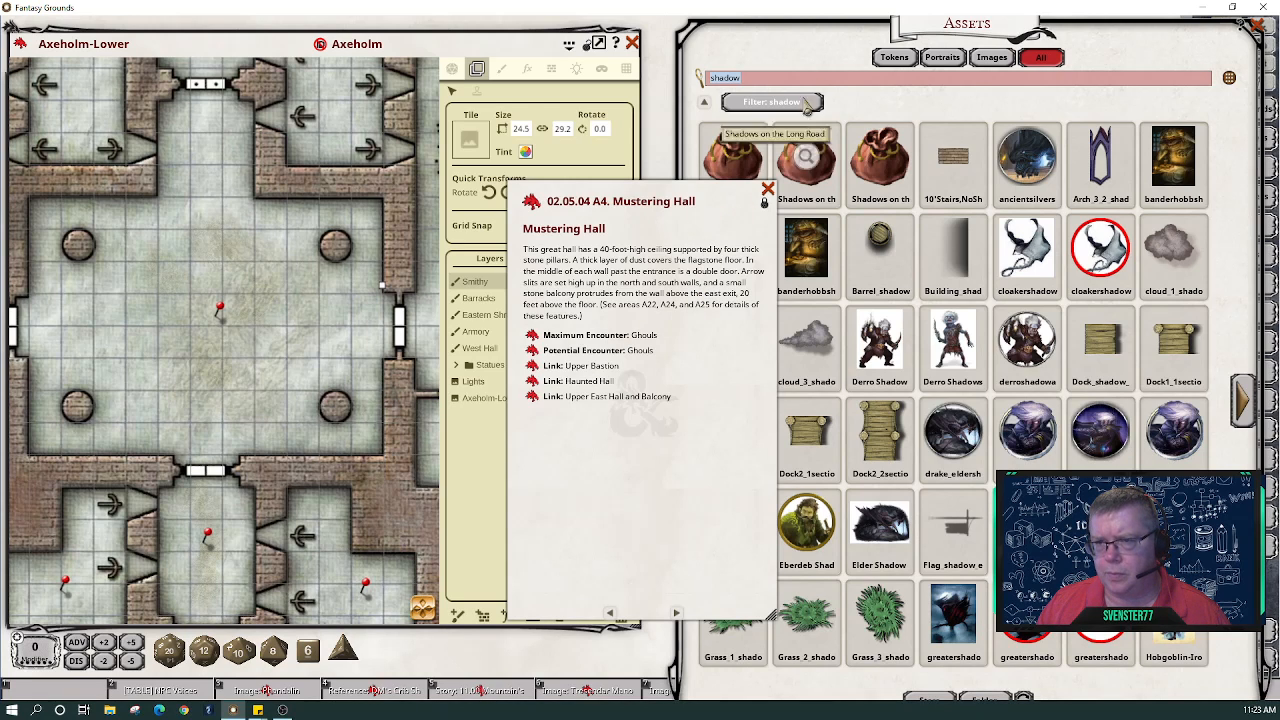
{"action": "left_click", "coordinate": [842, 50]}
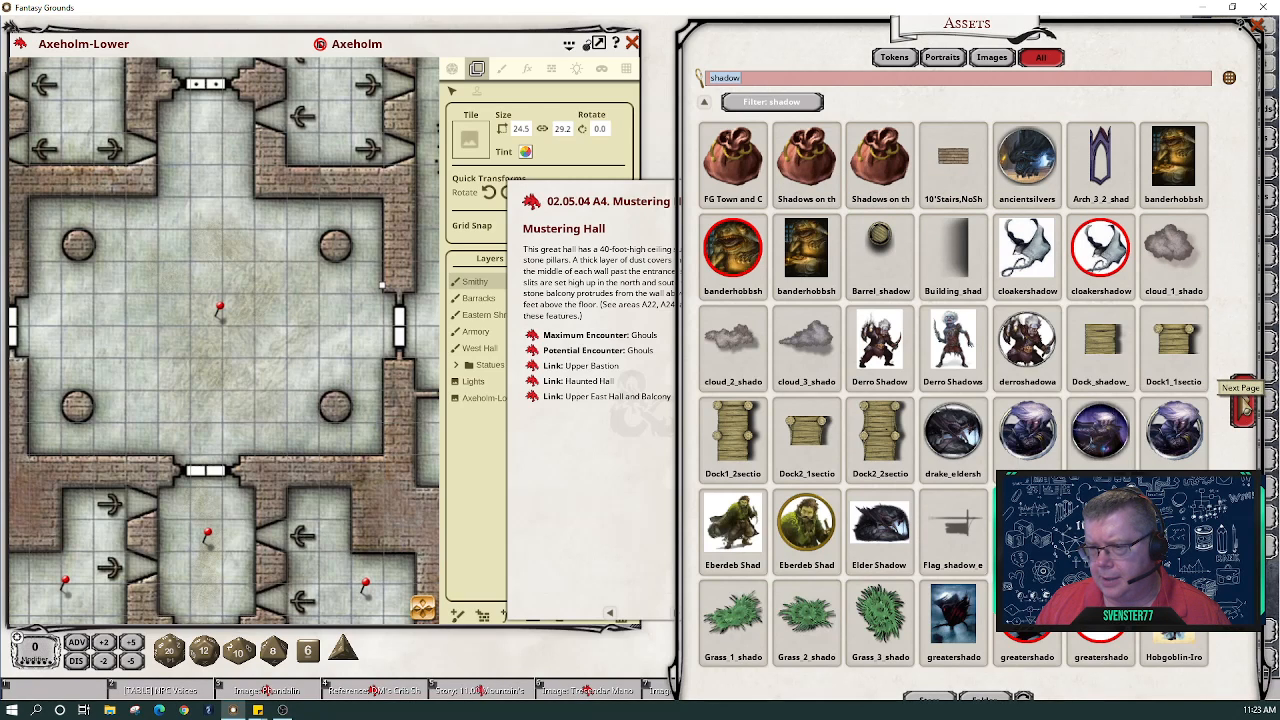
{"action": "left_click", "coordinate": [1243, 405]}
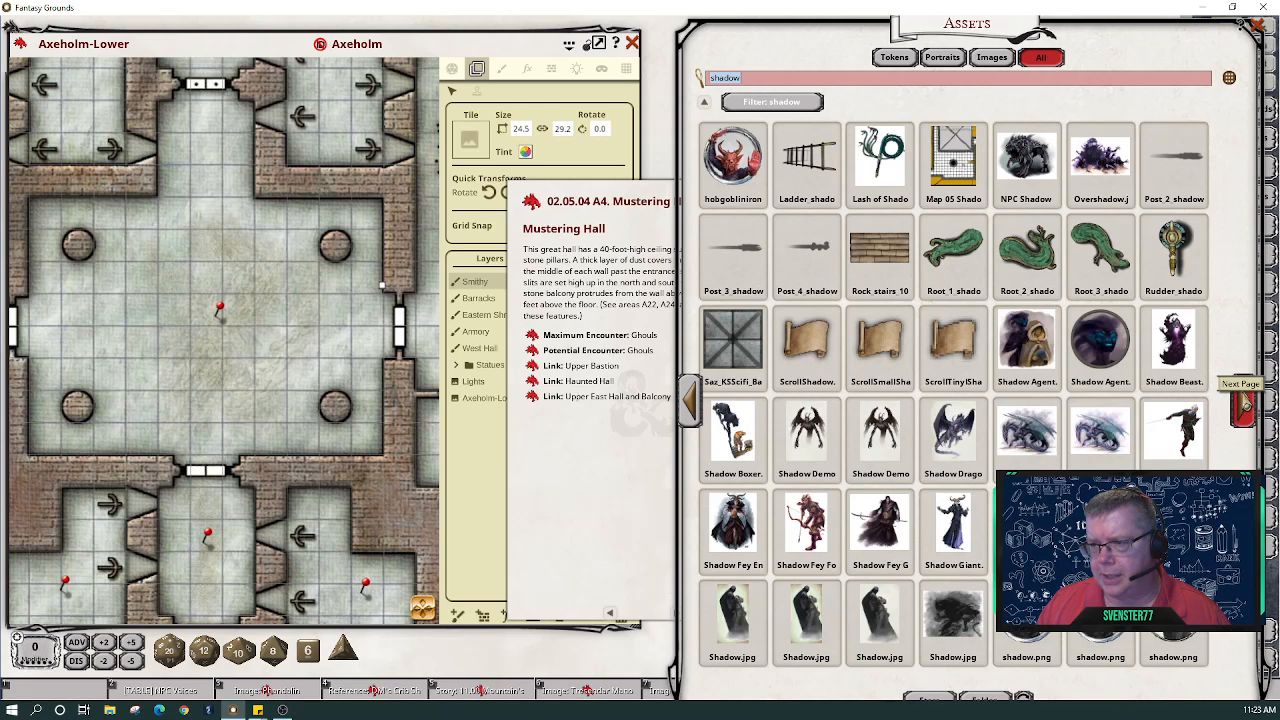
{"action": "left_click", "coordinate": [1245, 403]}
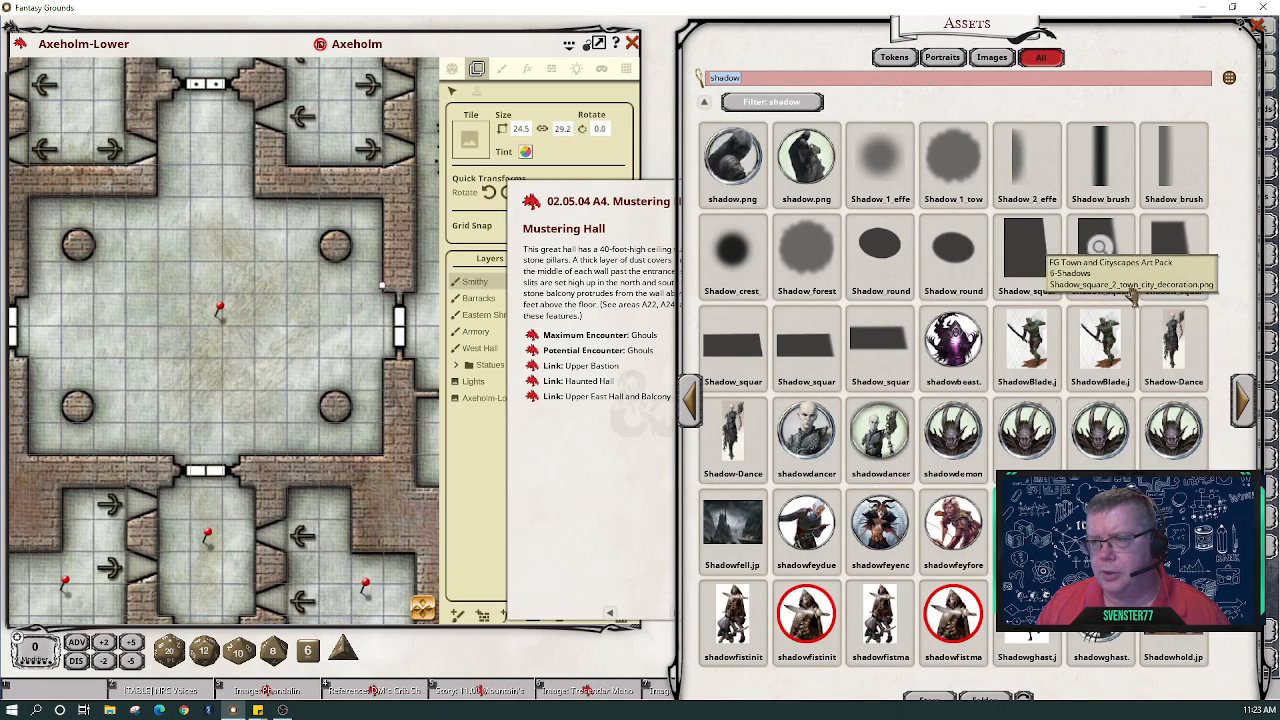
{"action": "left_click_drag", "start_coordinate": [451, 91], "coordinate": [481, 144]}
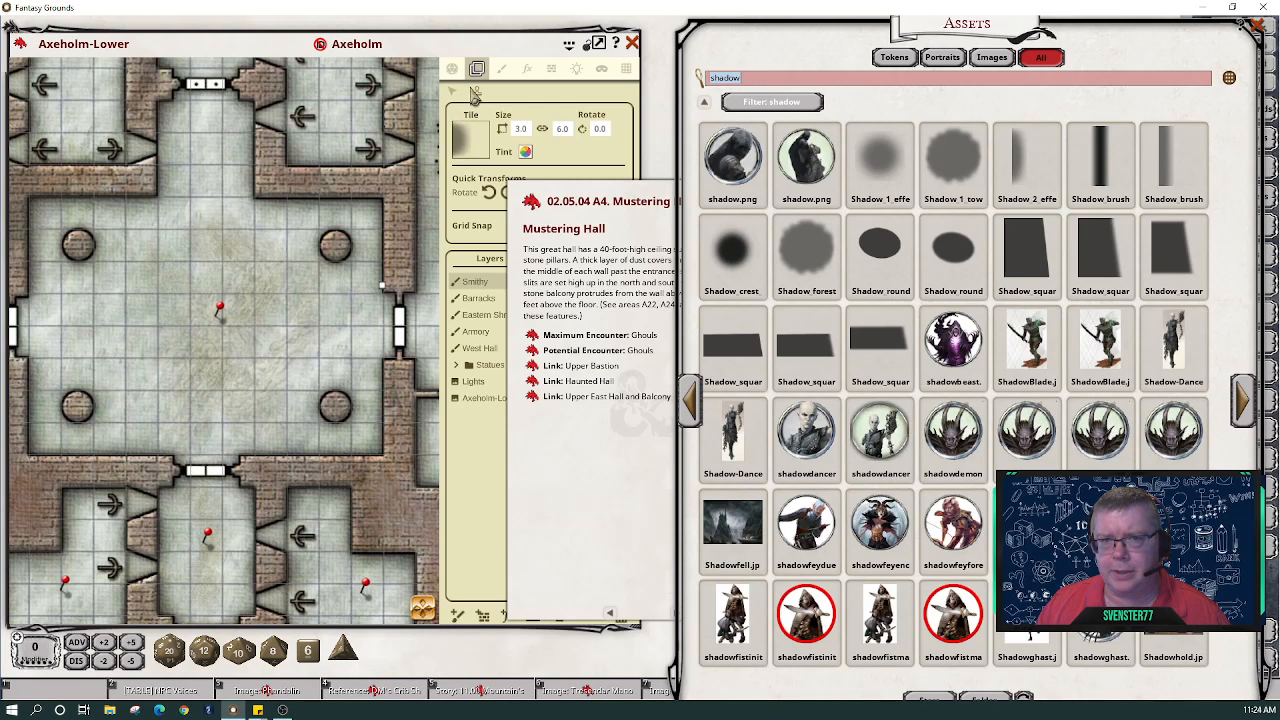
- Load a shadow image as the paint brush, then zoom out to the map's general actions
{"action": "left_click", "coordinate": [501, 68]}
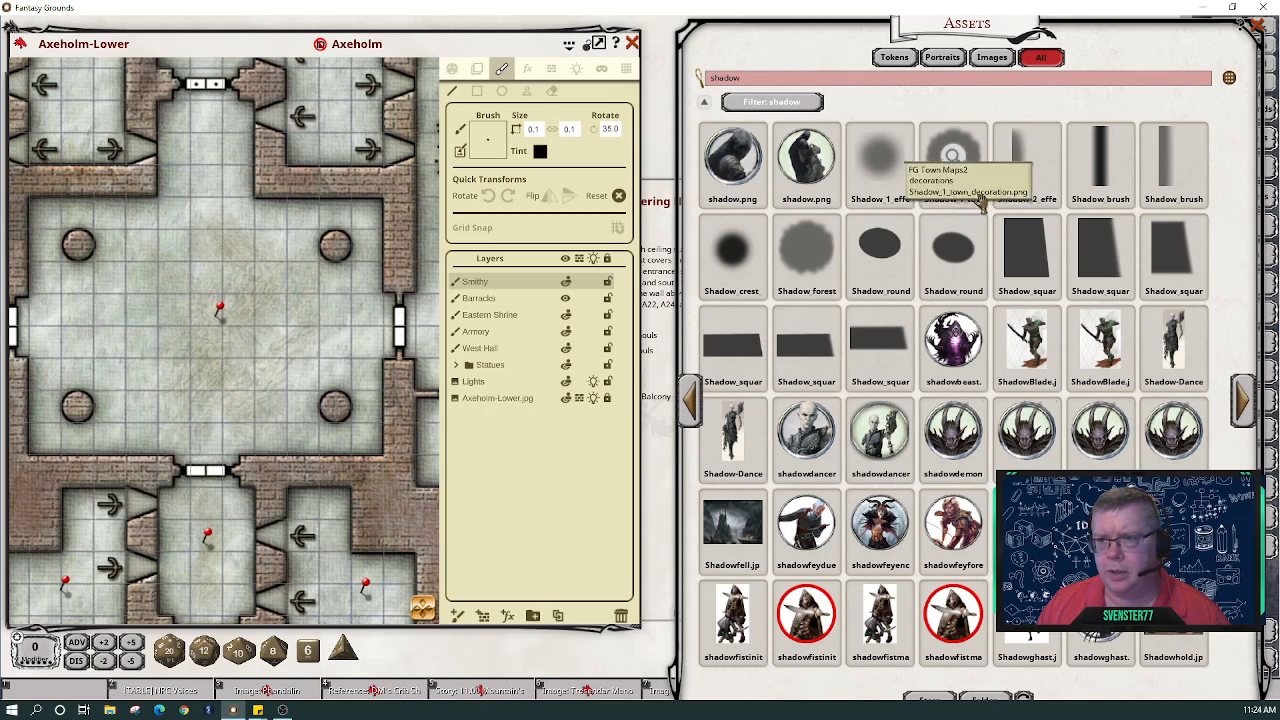
{"action": "left_click_drag", "start_coordinate": [880, 158], "coordinate": [491, 145]}
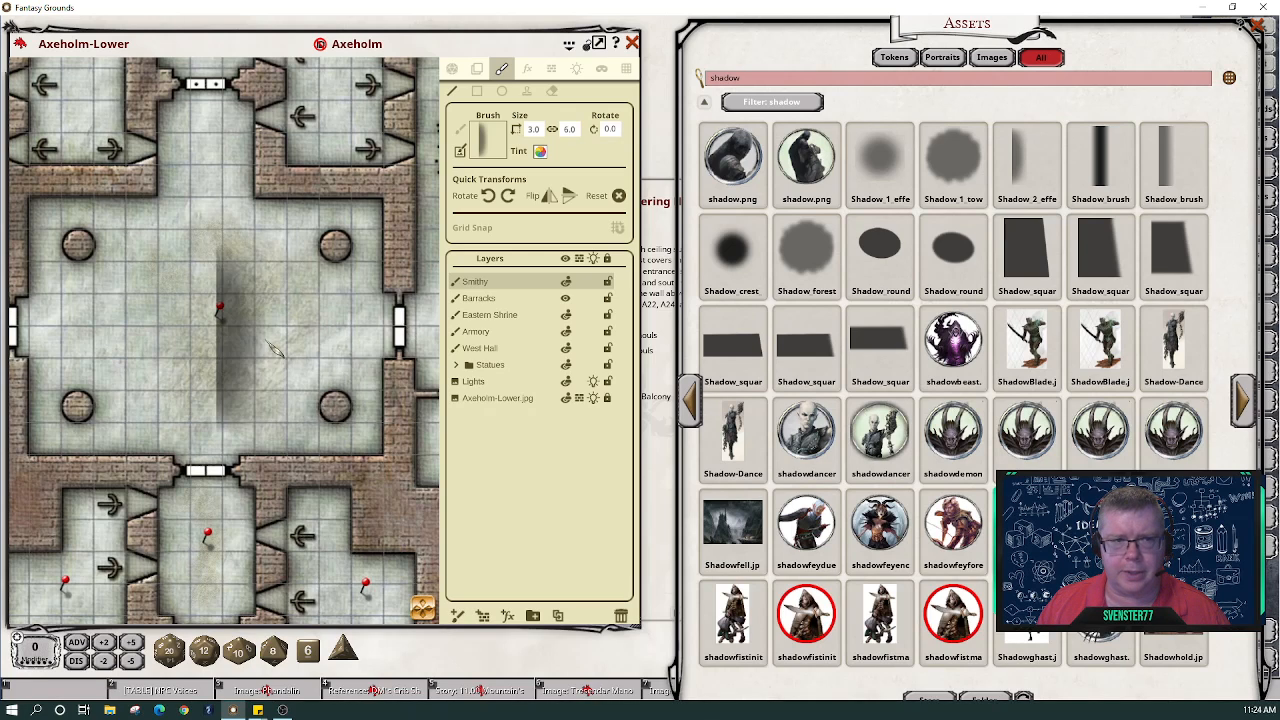
{"action": "scroll", "coordinate": [215, 300], "scroll_direction": "down", "scroll_amount": 5}
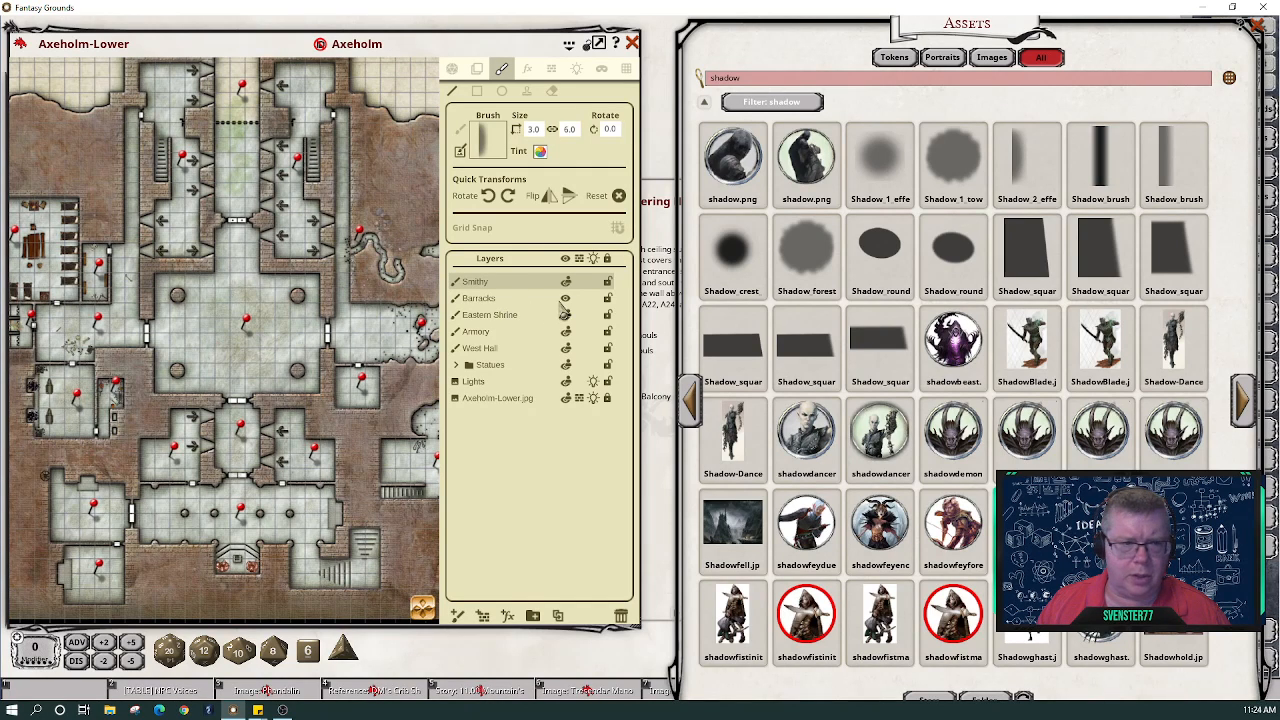
{"action": "left_click", "coordinate": [452, 69]}
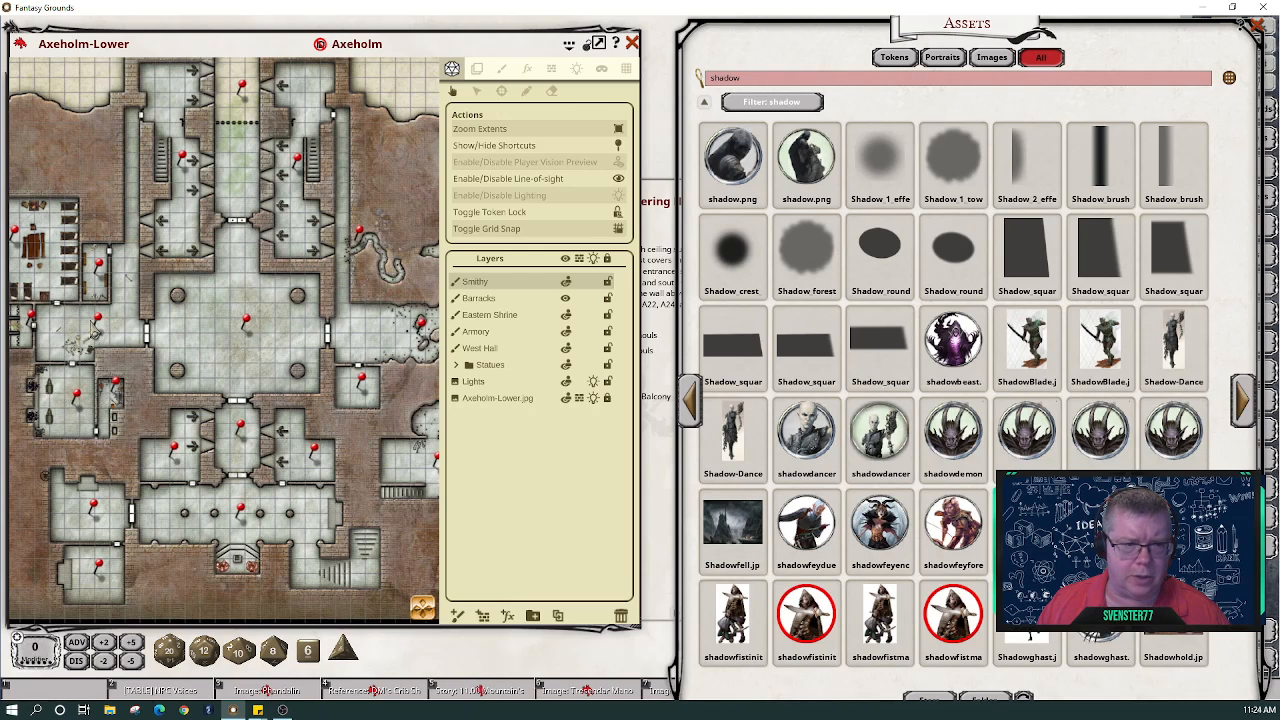
- On the West Hall layer, select the paint stamp tool and mirror it horizontally
{"action": "left_click", "coordinate": [490, 349]}
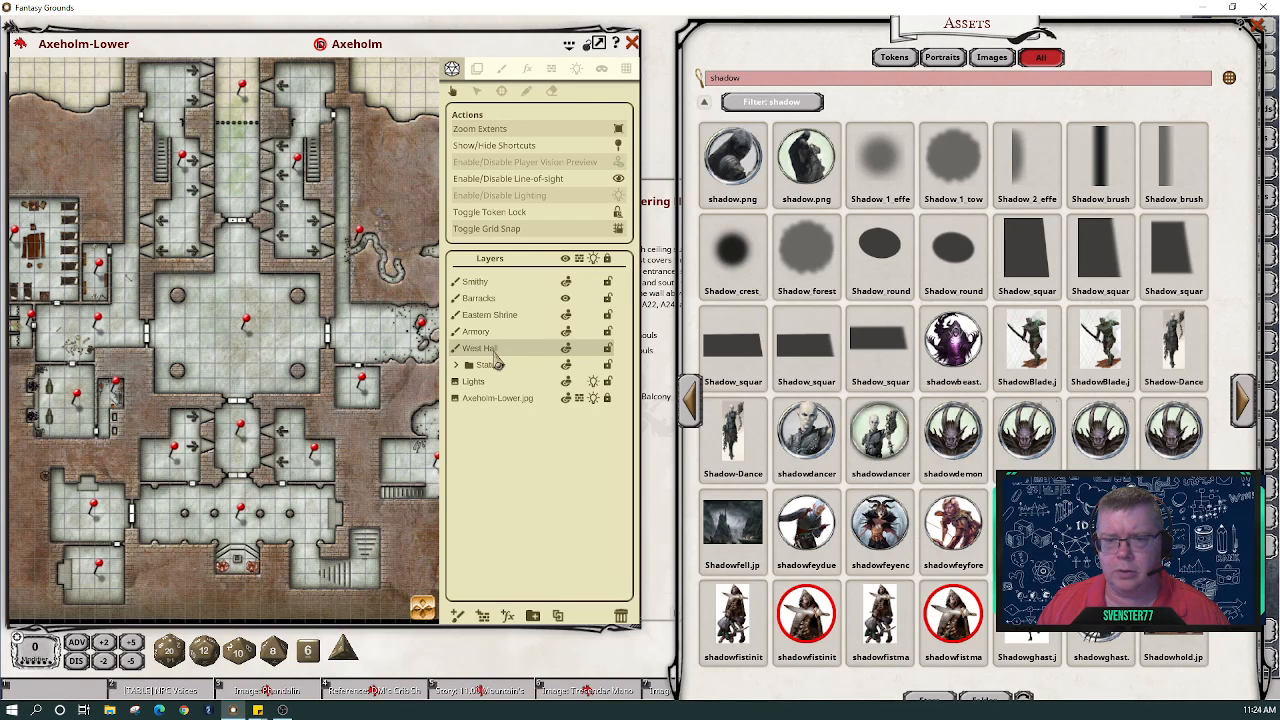
{"action": "left_click", "coordinate": [504, 71]}
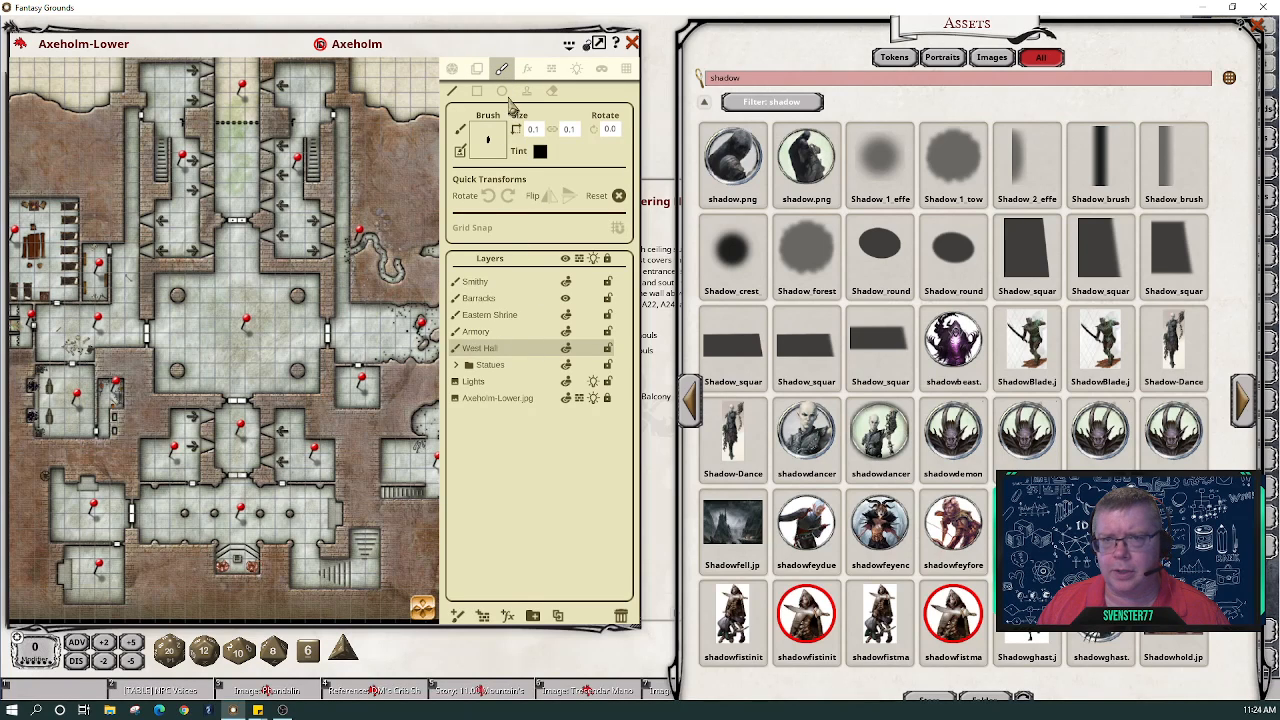
{"action": "left_click", "coordinate": [526, 91]}
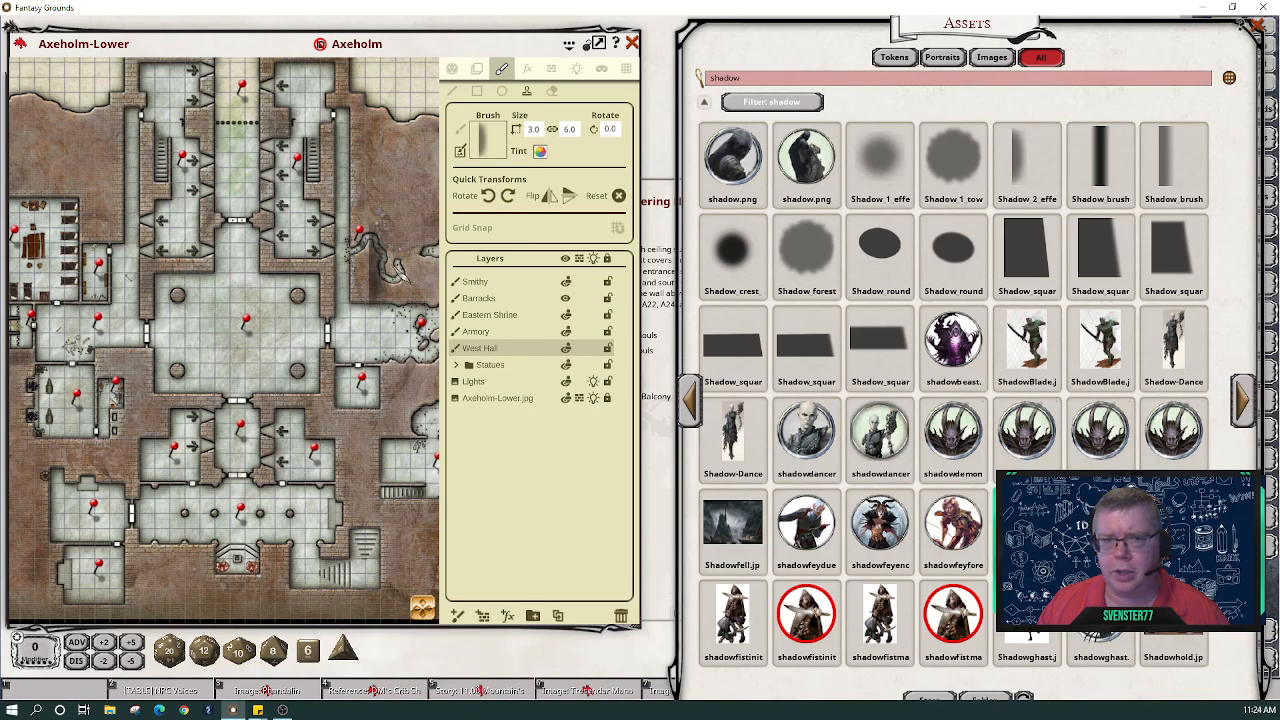
{"action": "left_click", "coordinate": [551, 198]}
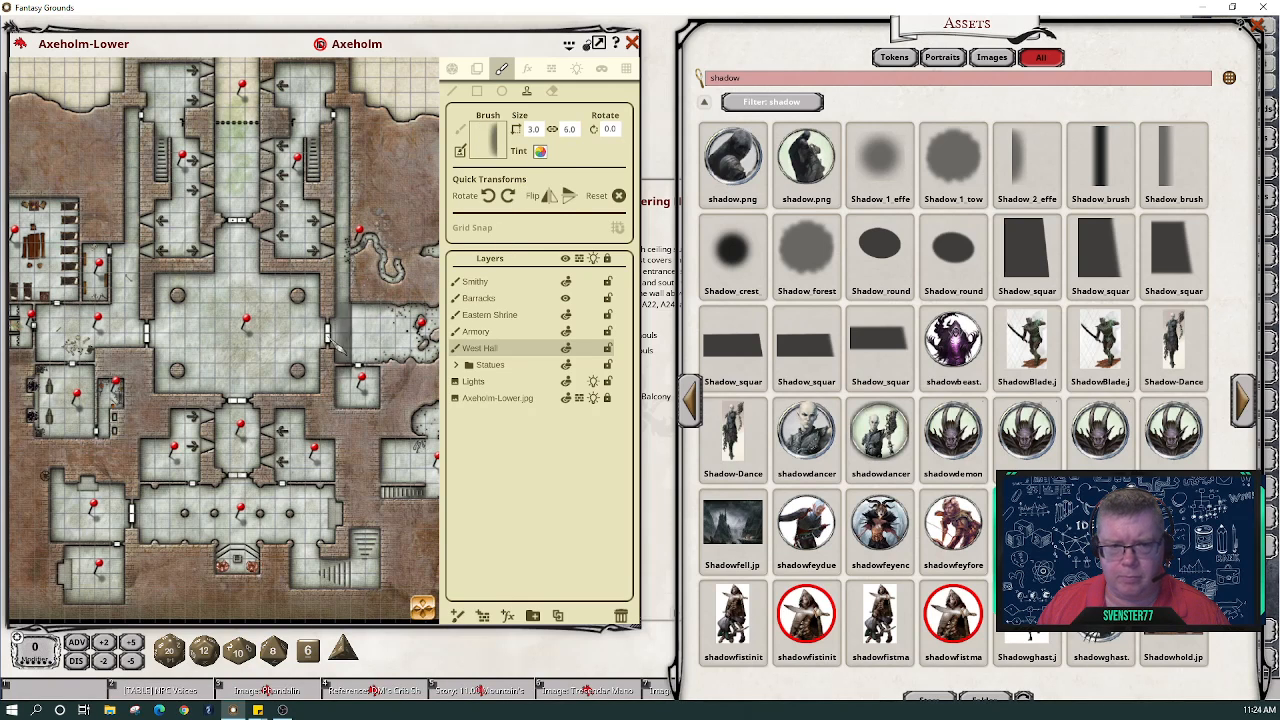
- Stamp shadows along the hall's right wall and by the door, then load Shadow_1_effect
{"action": "scroll", "coordinate": [315, 340], "scroll_direction": "up", "scroll_amount": 5}
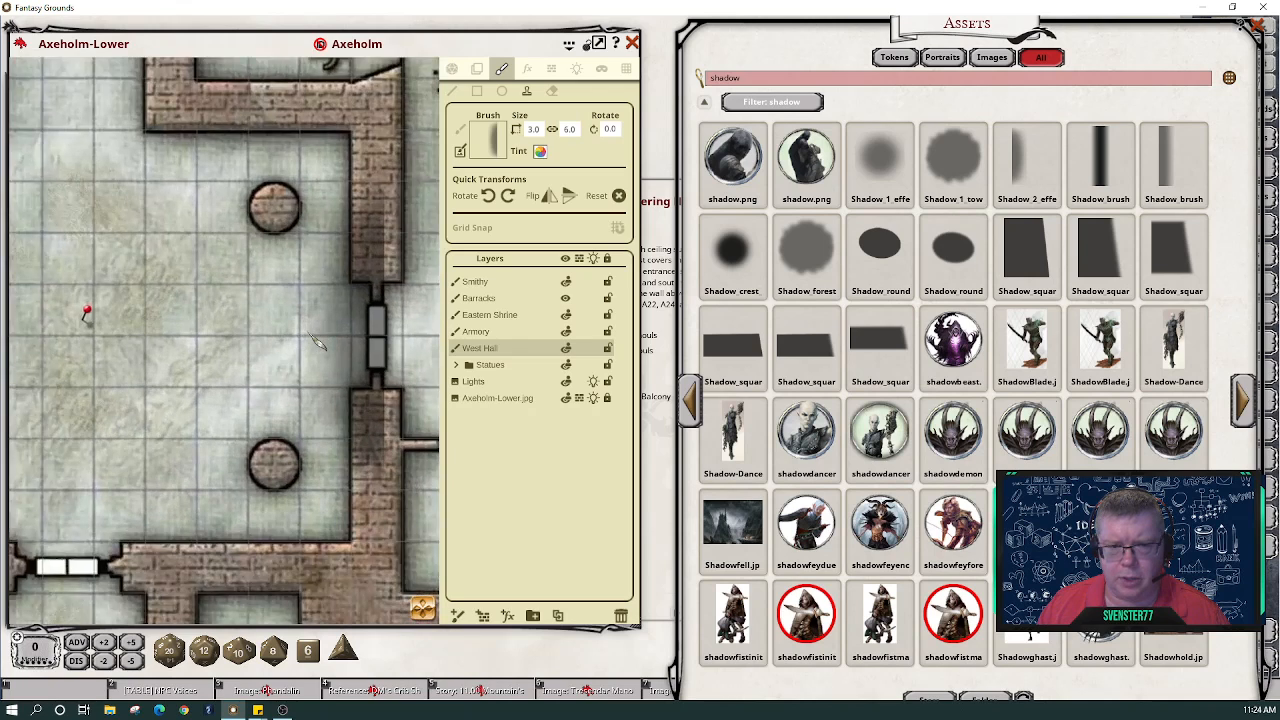
{"action": "scroll", "coordinate": [315, 342], "scroll_direction": "up", "scroll_amount": 2}
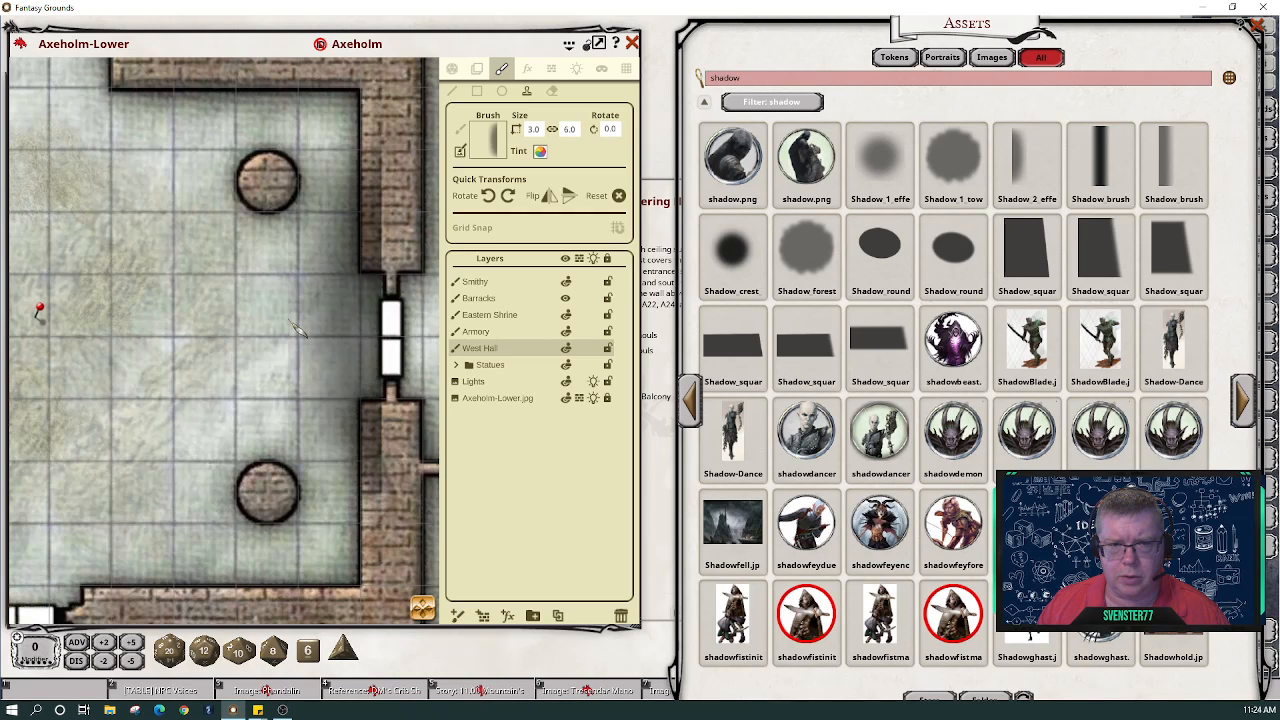
{"action": "left_click", "coordinate": [281, 329]}
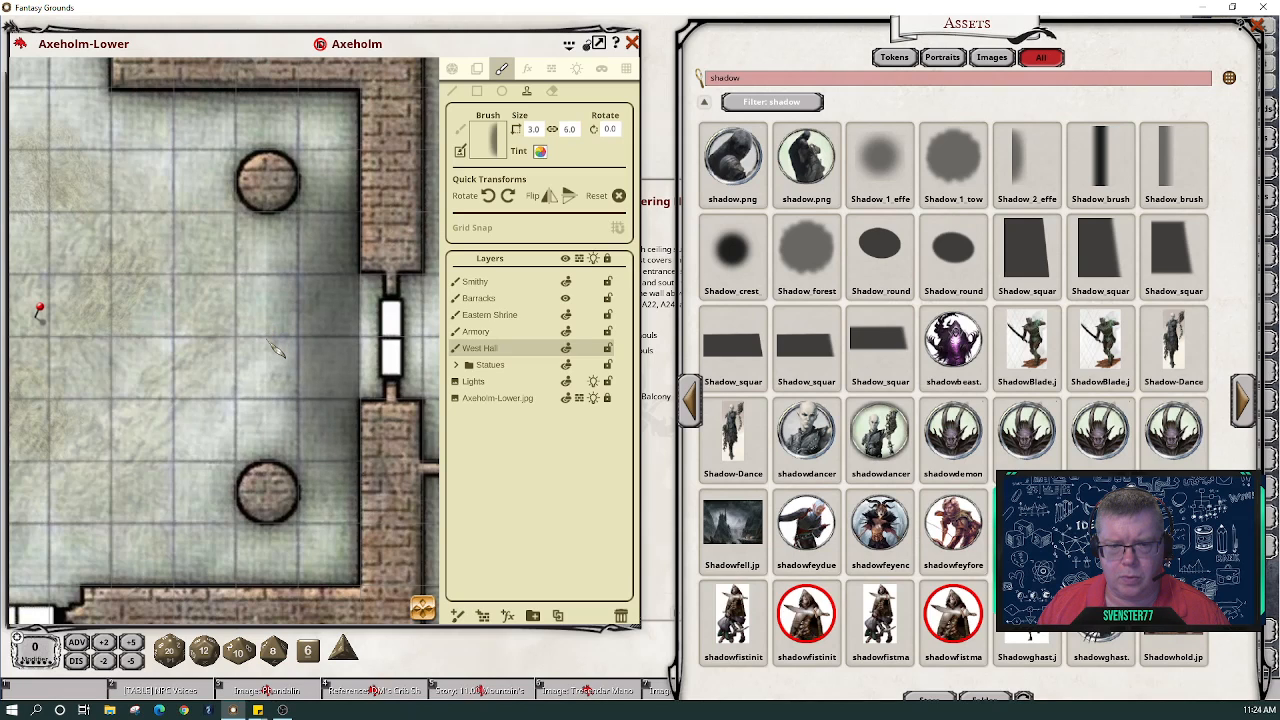
{"action": "left_click", "coordinate": [270, 343]}
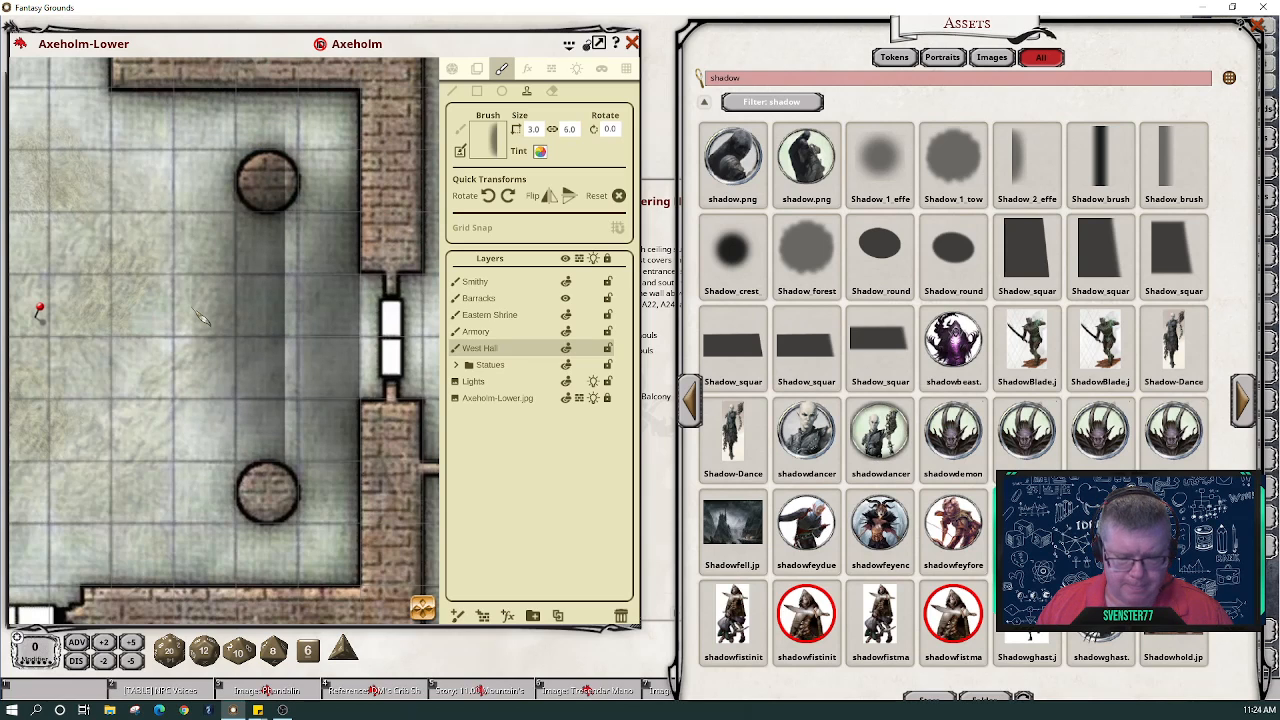
{"action": "scroll", "coordinate": [200, 318], "scroll_direction": "down", "scroll_amount": 5}
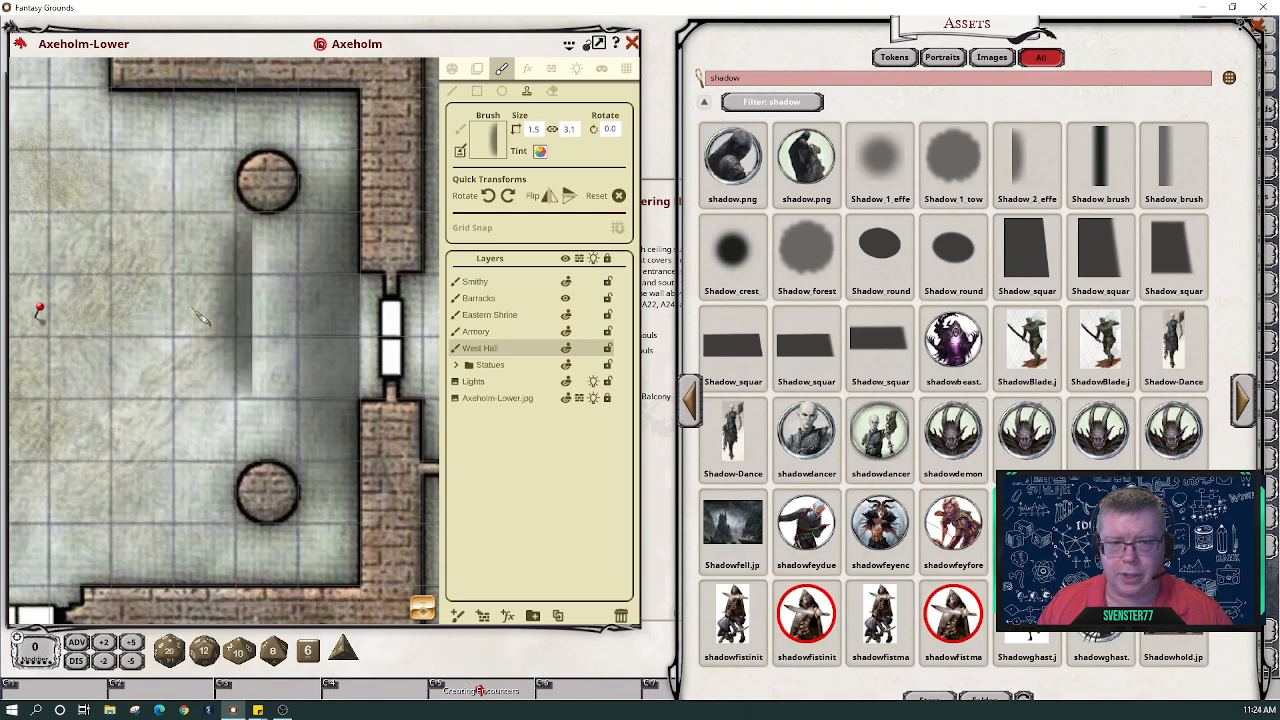
{"action": "left_click", "coordinate": [352, 346]}
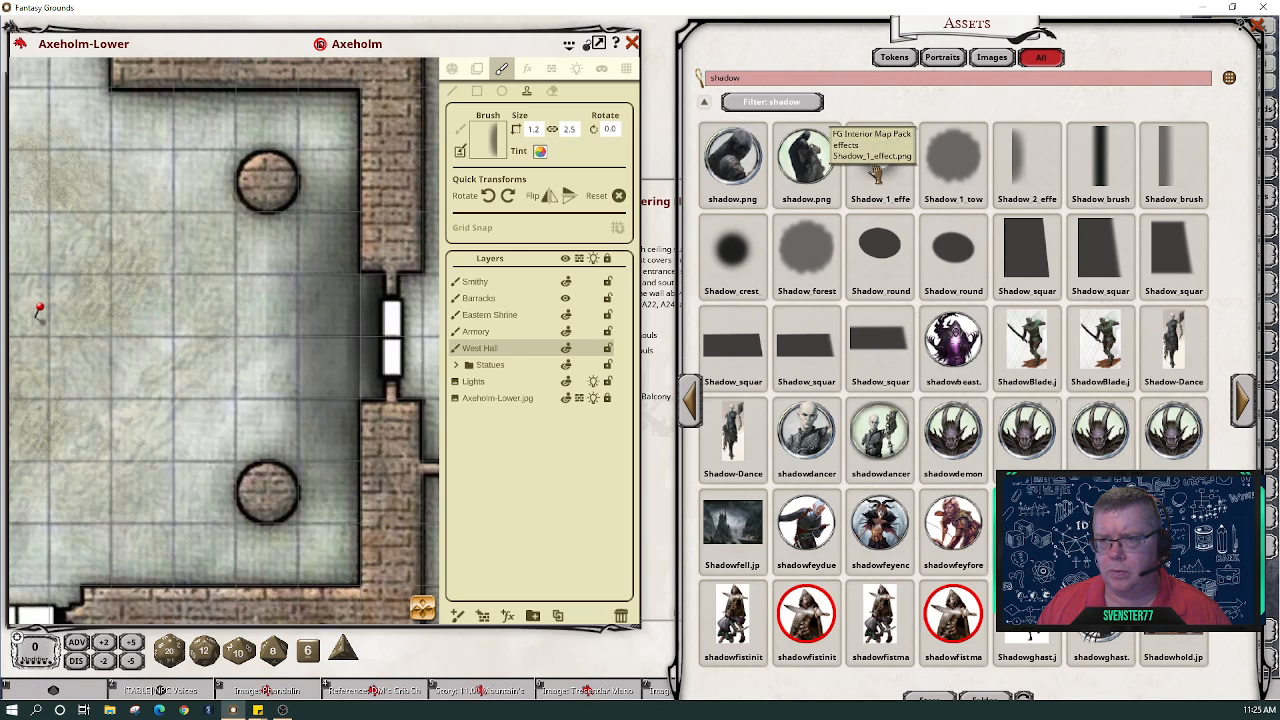
{"action": "left_click_drag", "start_coordinate": [876, 172], "coordinate": [493, 148]}
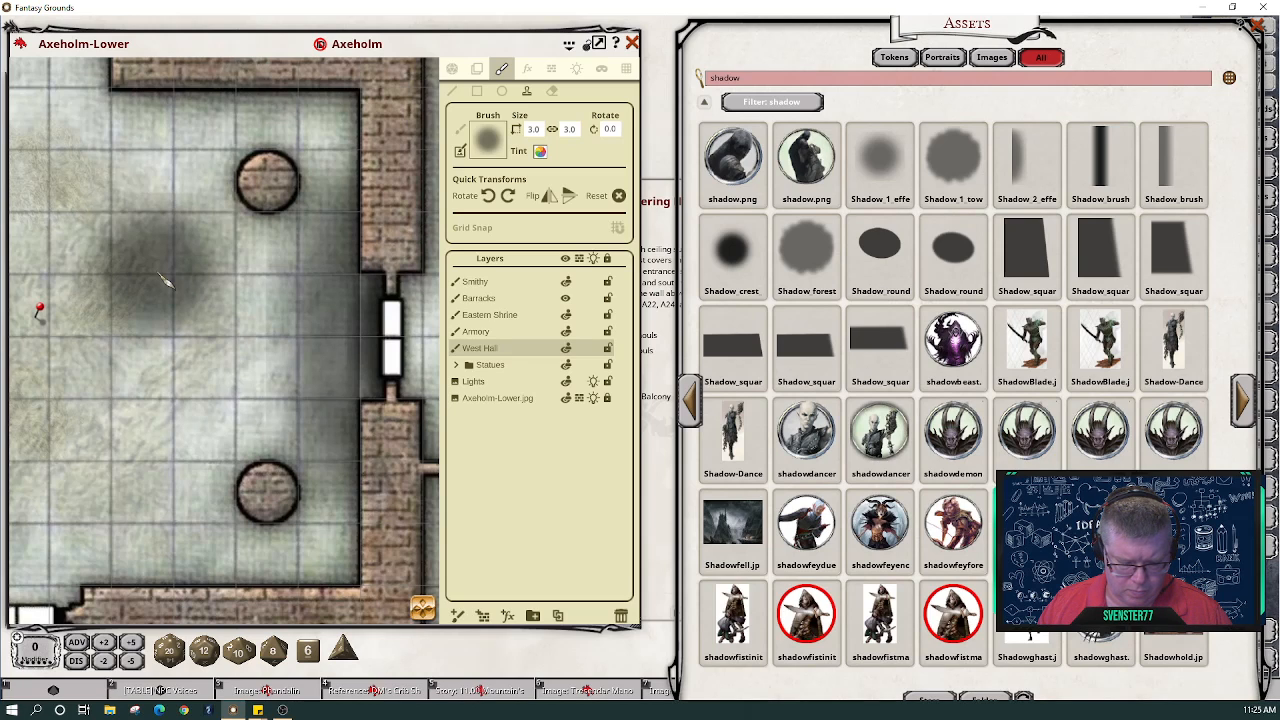
- Shade the doorway corner, then tint the brush semi-transparent white at alpha 100
{"action": "scroll", "coordinate": [165, 280], "scroll_direction": "down", "scroll_amount": 10}
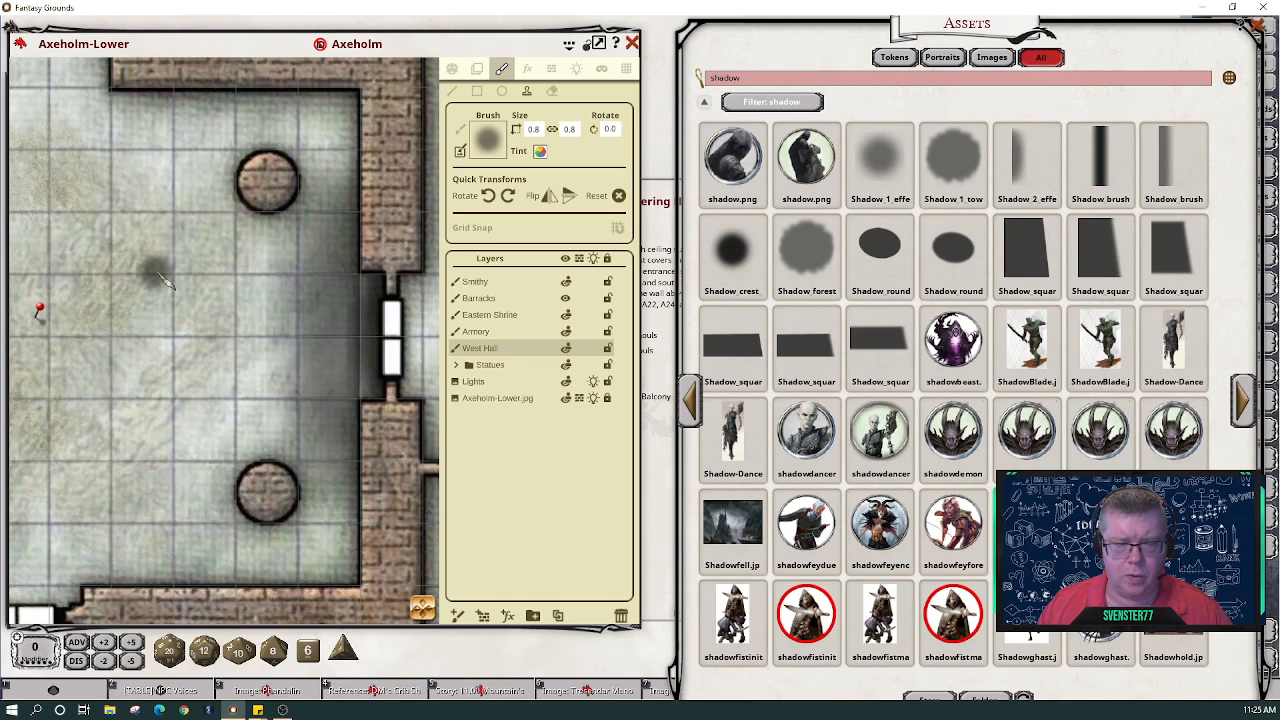
{"action": "left_click", "coordinate": [359, 296]}
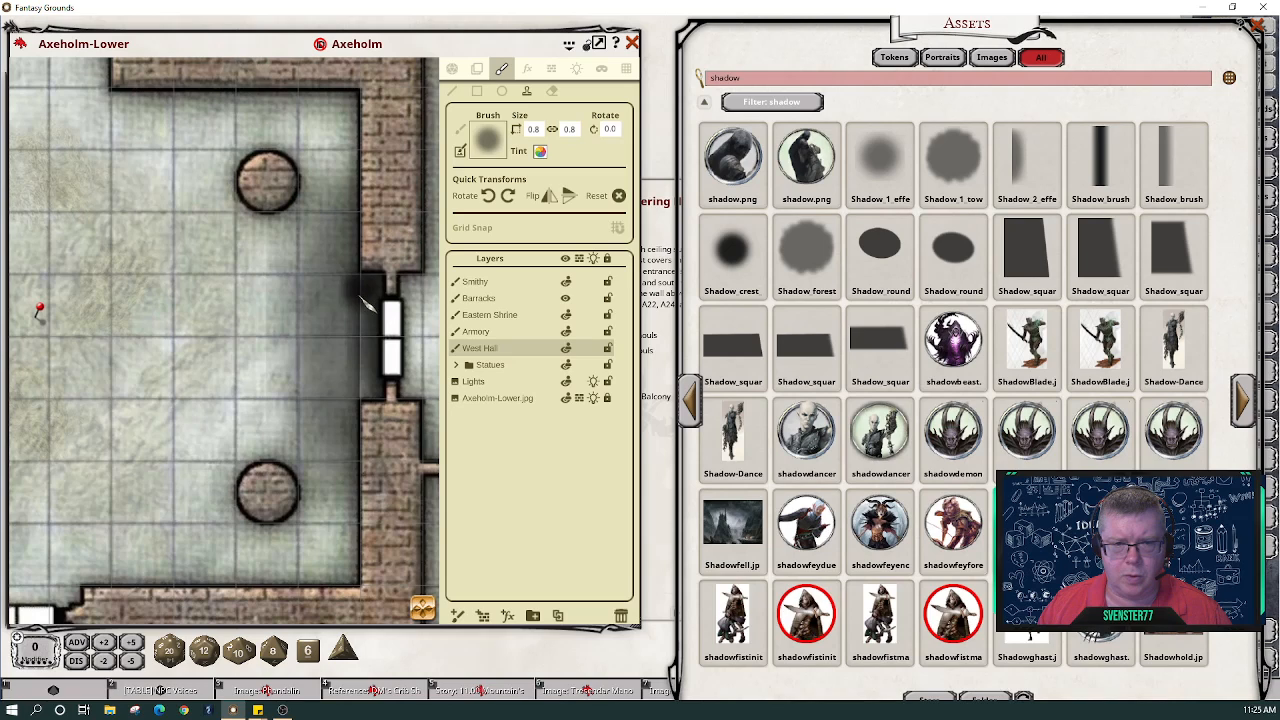
{"action": "left_click_drag", "start_coordinate": [362, 307], "coordinate": [367, 392]}
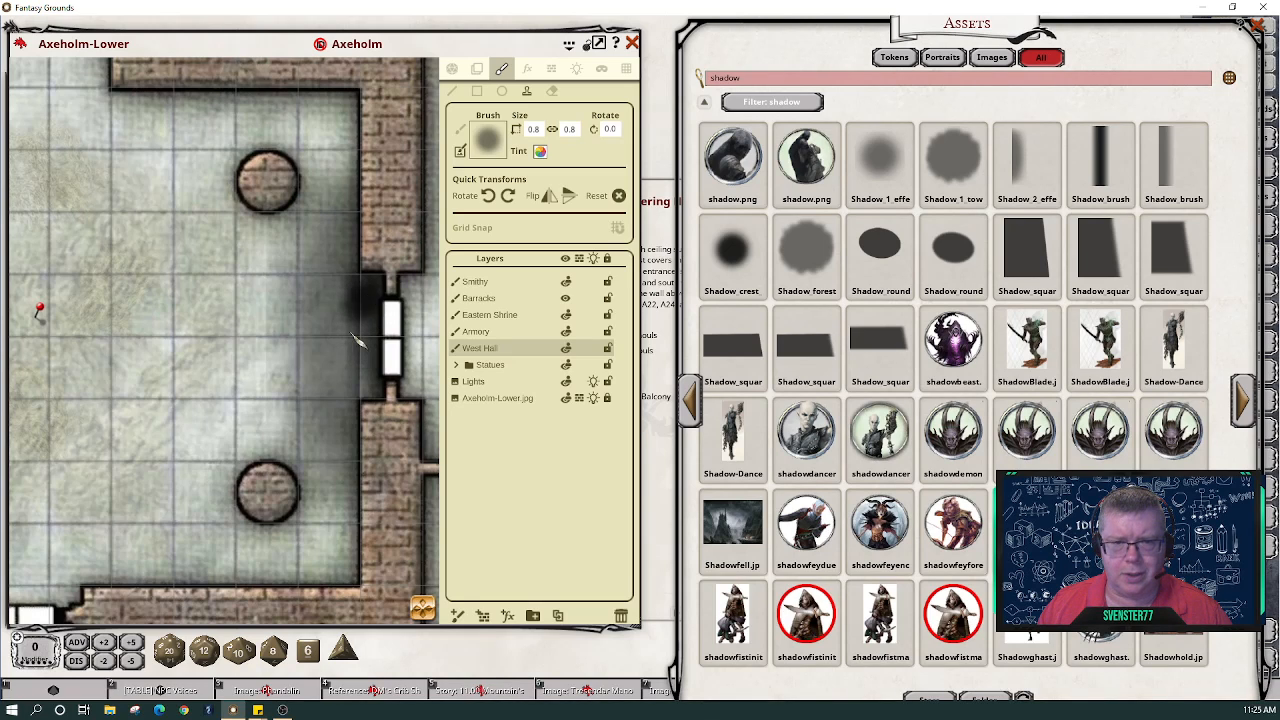
{"action": "left_click", "coordinate": [540, 152]}
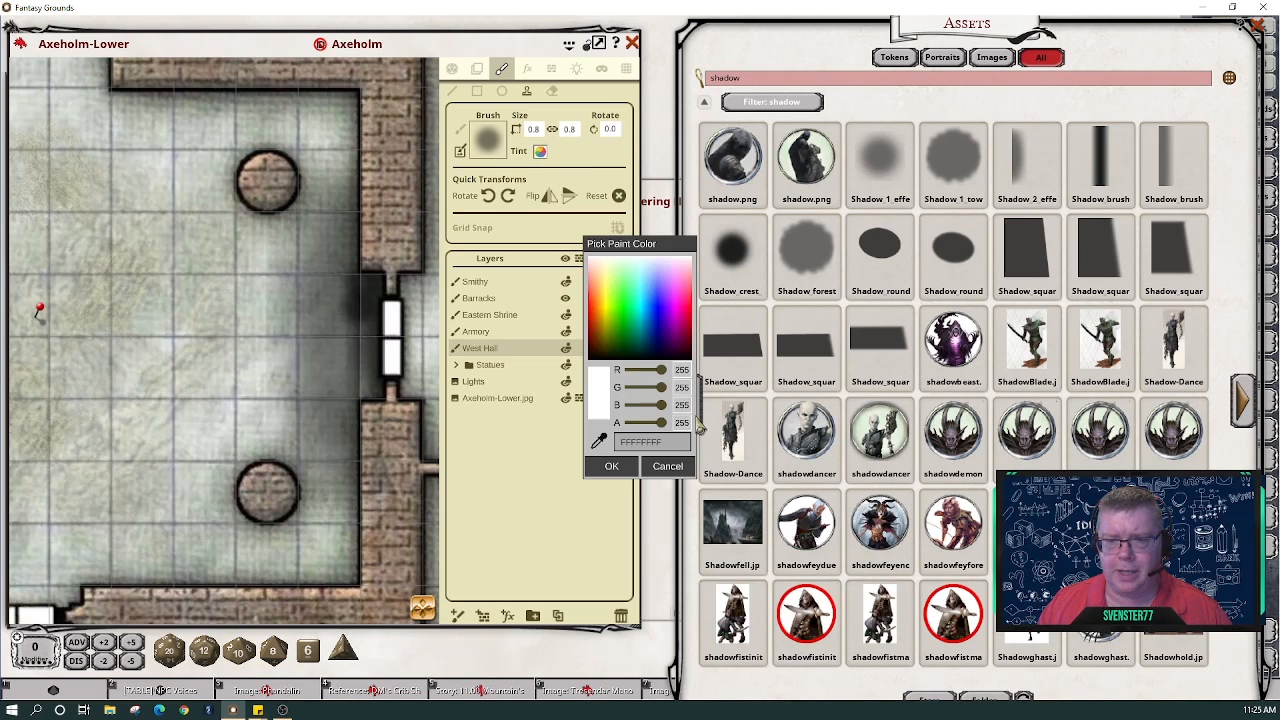
{"action": "type", "text": "100"}
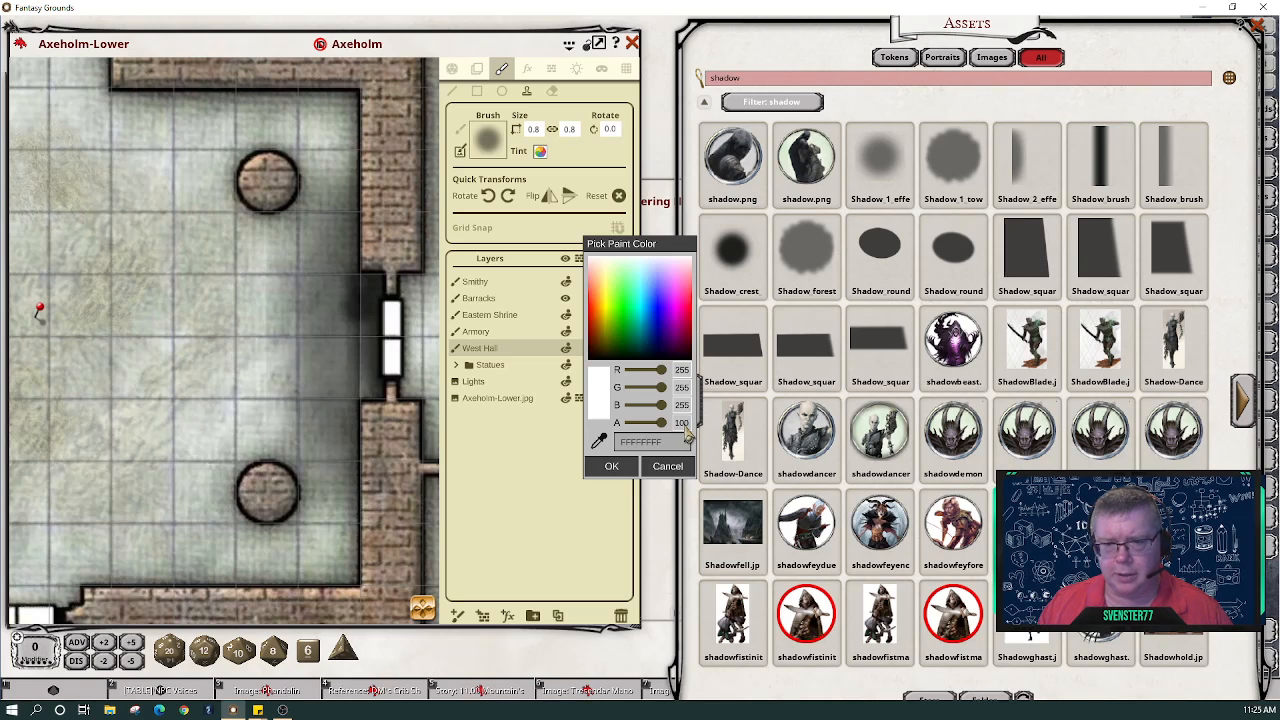
{"action": "left_click", "coordinate": [630, 467]}
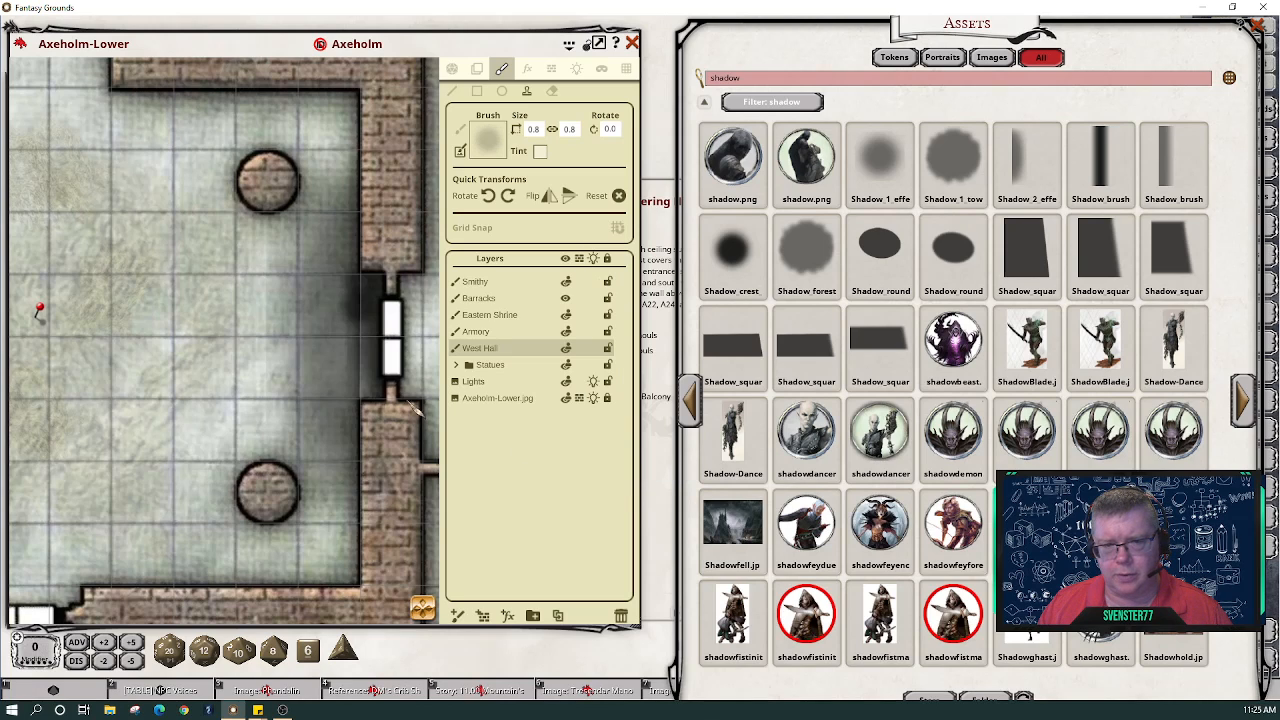
- Build up soft shadow along the east wall above, beside, and below the doorway
{"action": "left_click", "coordinate": [359, 333]}
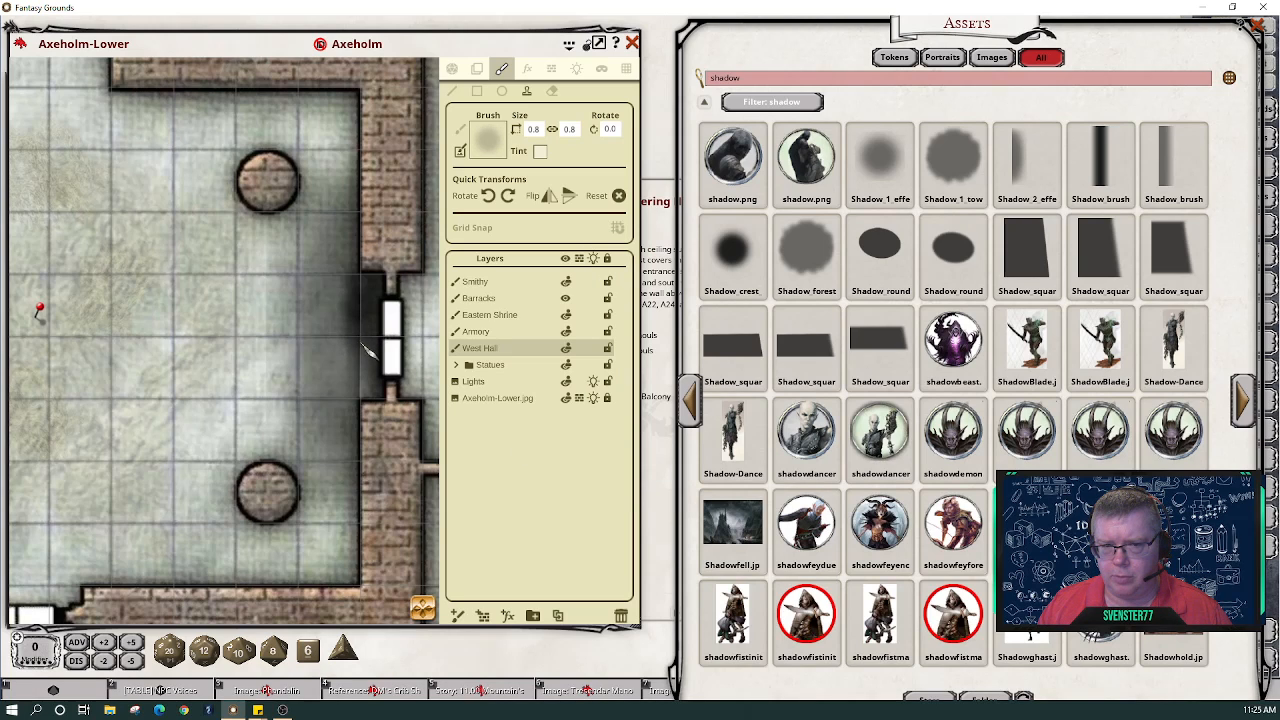
{"action": "left_click_drag", "start_coordinate": [366, 350], "coordinate": [366, 400]}
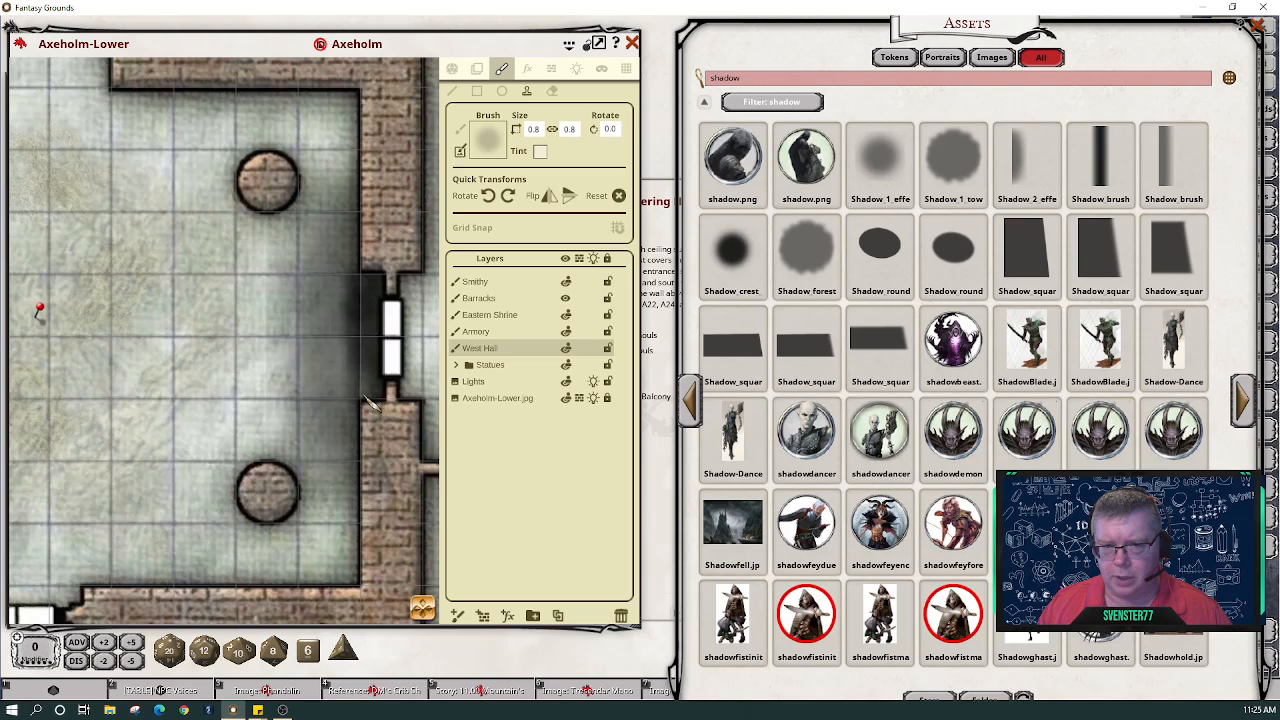
{"action": "left_click", "coordinate": [364, 394]}
{"action": "left_click", "coordinate": [356, 381]}
{"action": "left_click", "coordinate": [349, 354]}
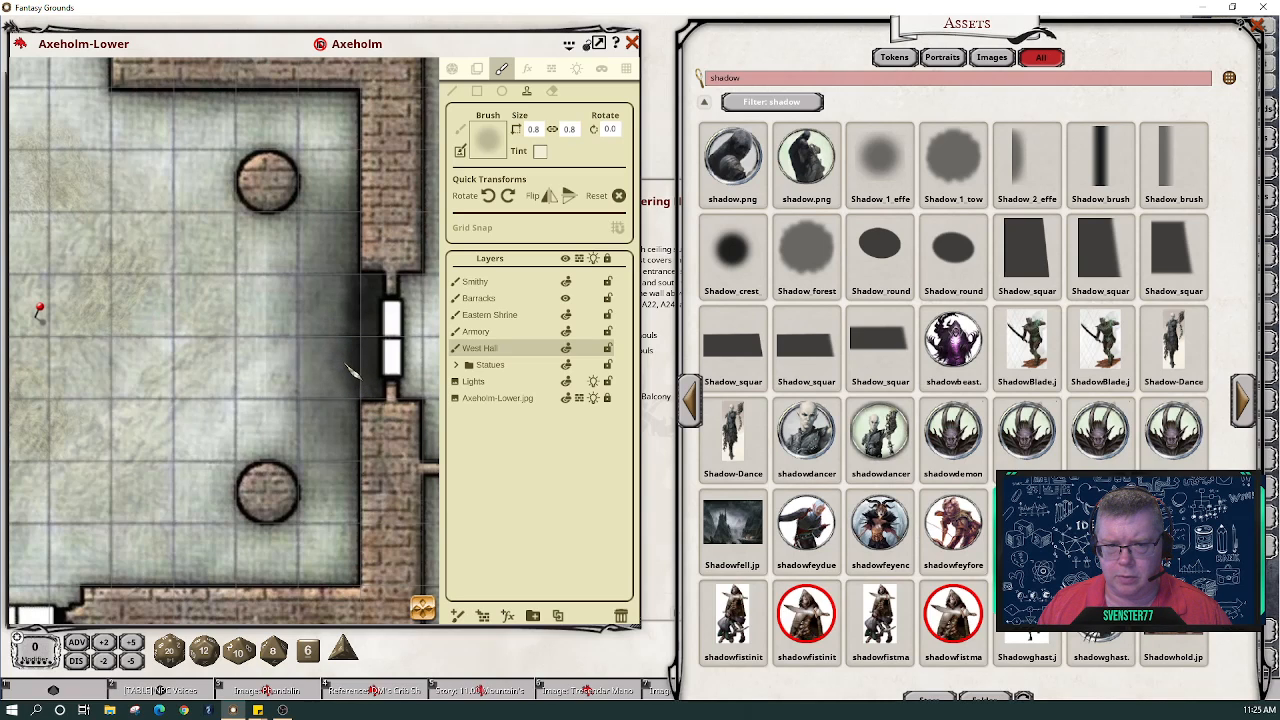
{"action": "left_click", "coordinate": [345, 321]}
{"action": "left_click", "coordinate": [346, 302]}
{"action": "left_click", "coordinate": [348, 290]}
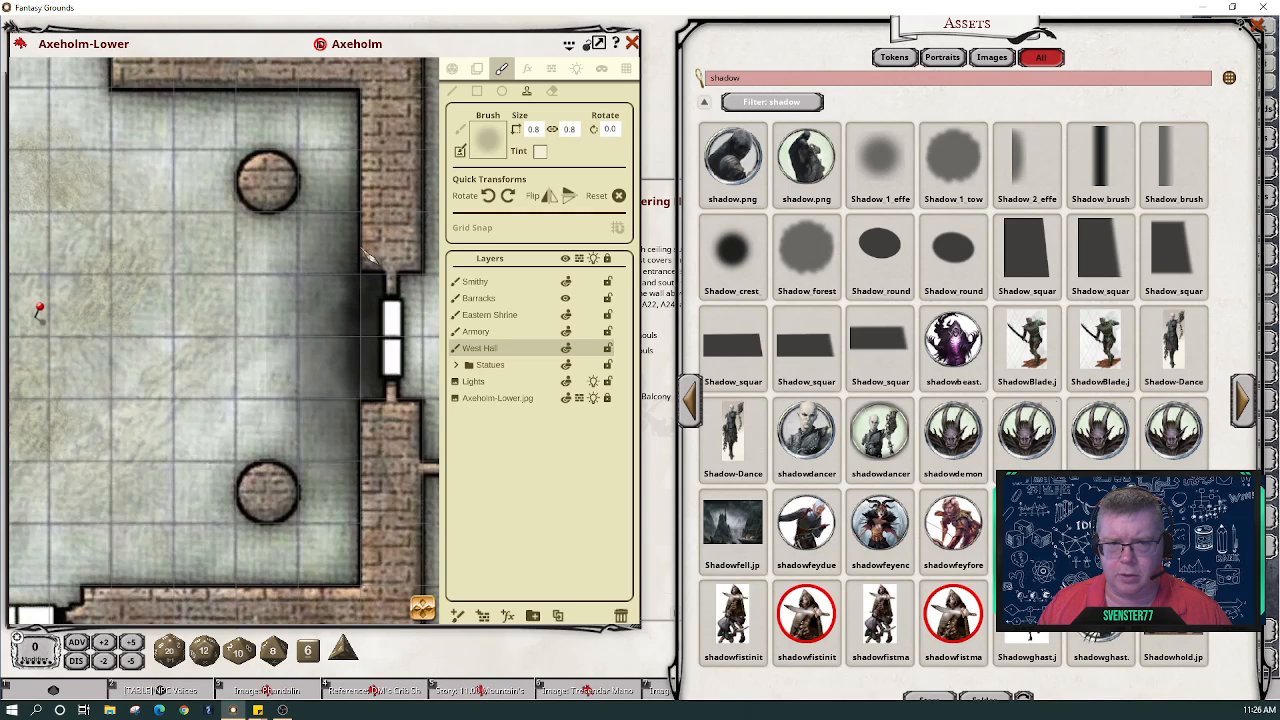
{"action": "left_click", "coordinate": [356, 238]}
{"action": "left_click", "coordinate": [362, 228]}
{"action": "left_click", "coordinate": [355, 241]}
{"action": "left_click", "coordinate": [356, 262]}
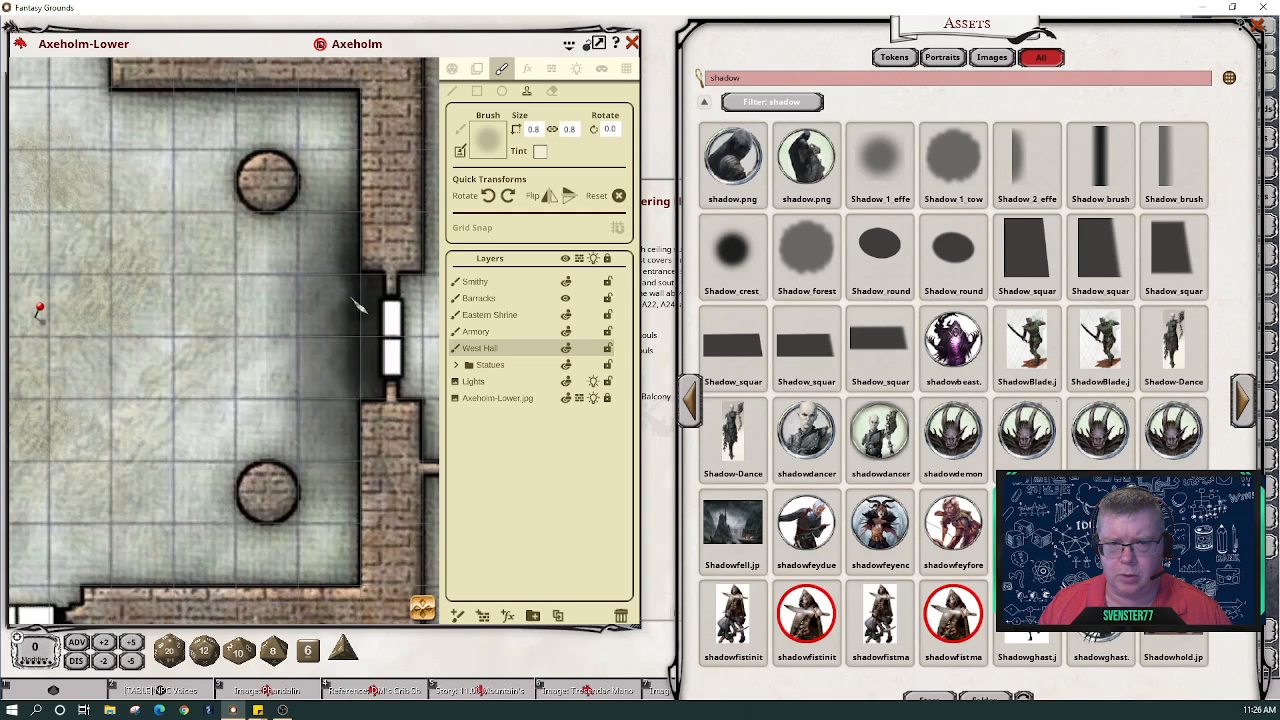
{"action": "left_click", "coordinate": [358, 412]}
{"action": "left_click", "coordinate": [361, 424]}
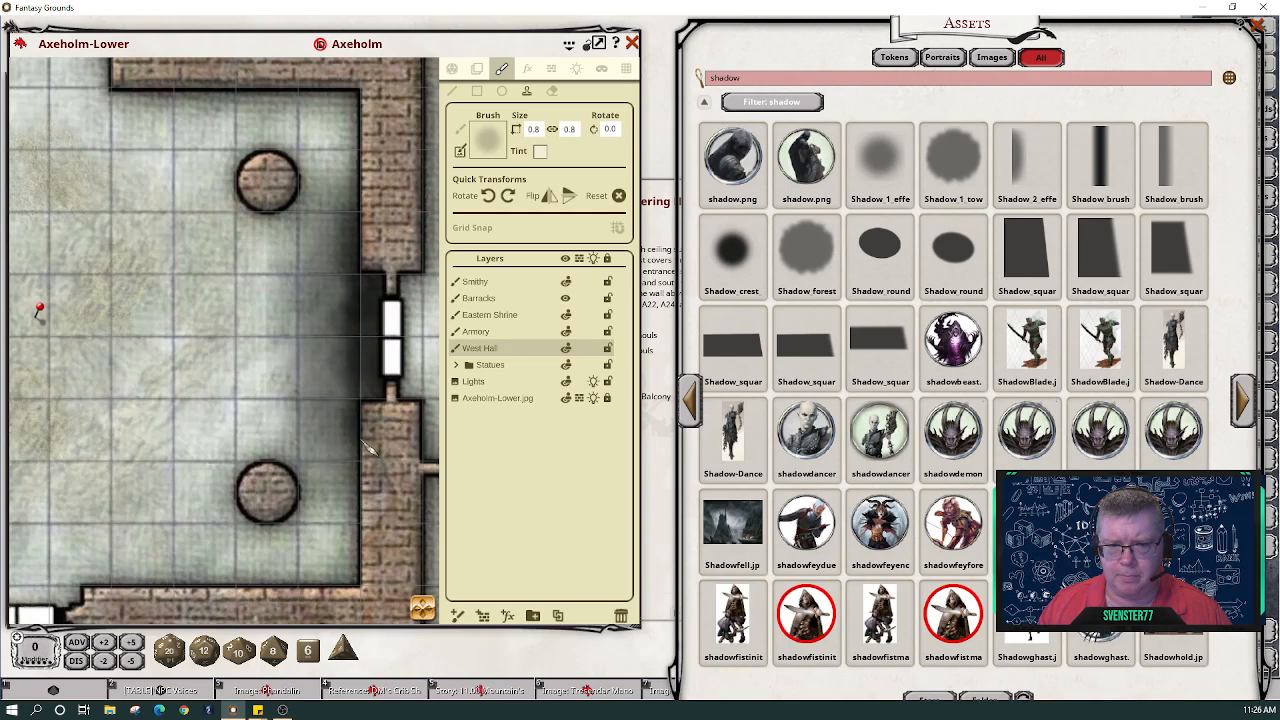
{"action": "left_click", "coordinate": [349, 395]}
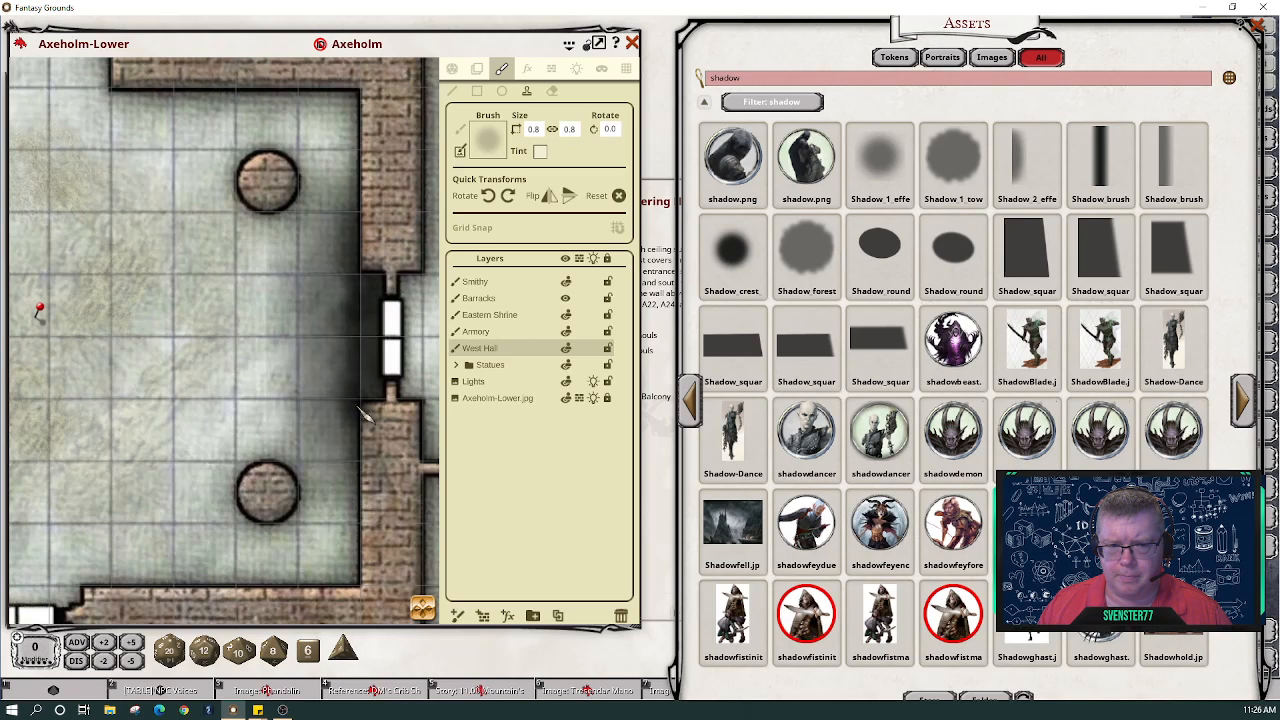
{"action": "left_click", "coordinate": [344, 367]}
{"action": "left_click", "coordinate": [344, 331]}
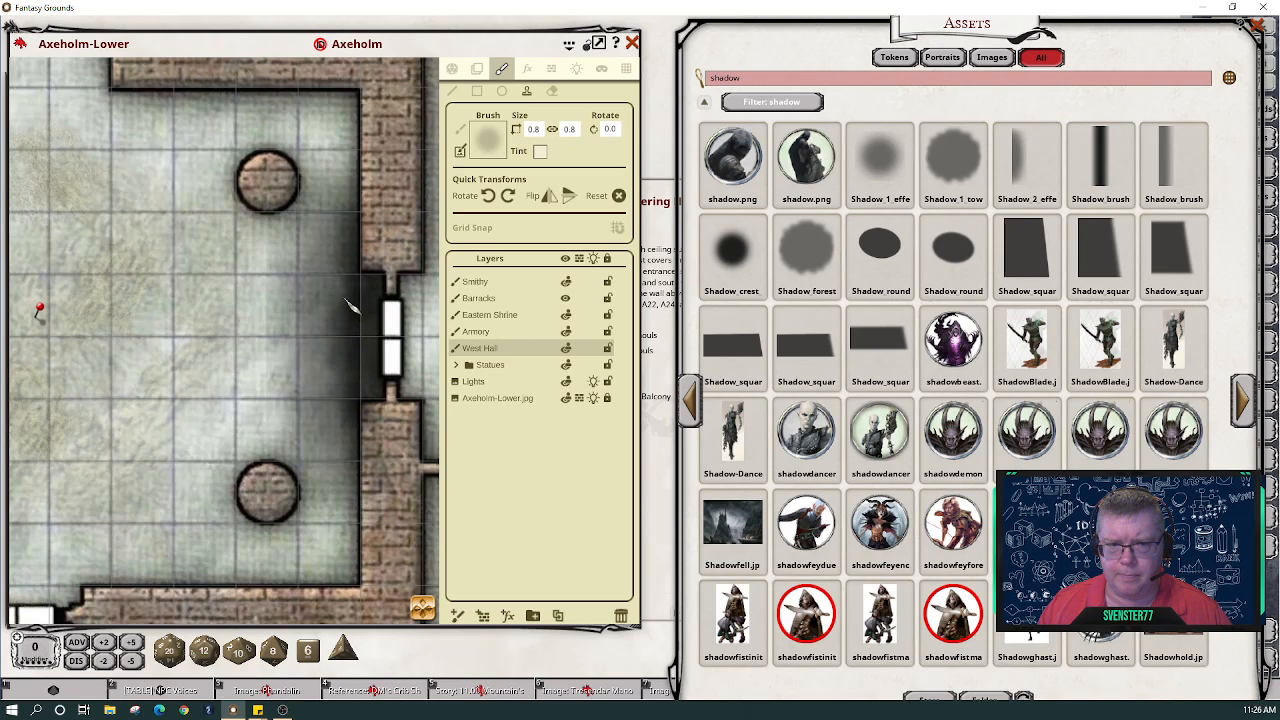
{"action": "left_click", "coordinate": [348, 264]}
{"action": "left_click", "coordinate": [343, 228]}
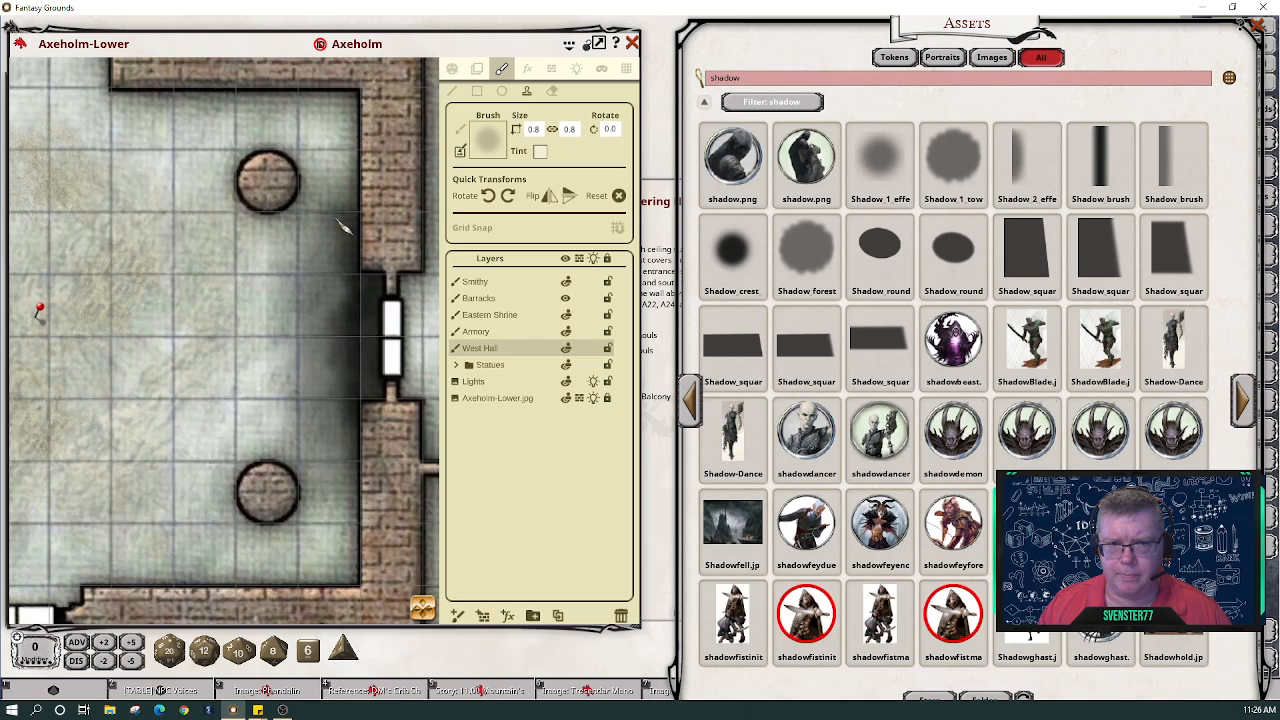
{"action": "left_click_drag", "start_coordinate": [340, 235], "coordinate": [342, 445]}
{"action": "scroll", "coordinate": [365, 478], "scroll_direction": "down", "scroll_amount": 6}
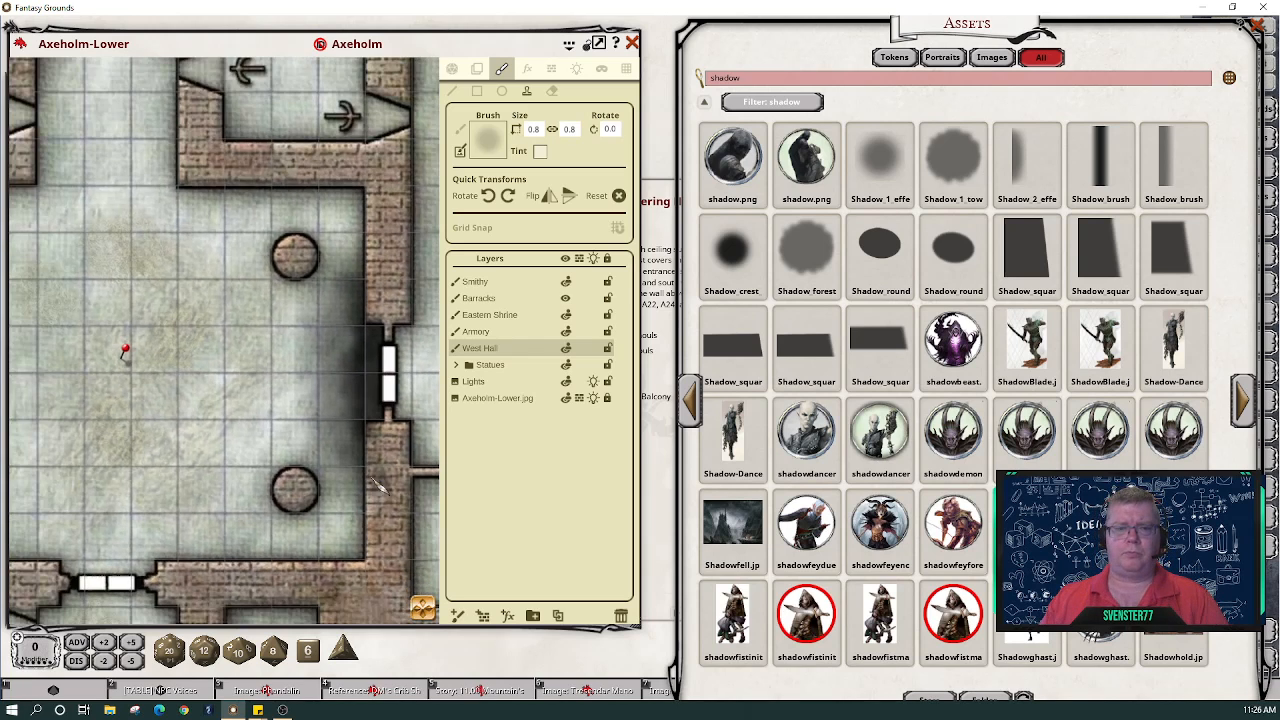
{"action": "scroll", "coordinate": [72, 462], "scroll_direction": "down", "scroll_amount": 1}
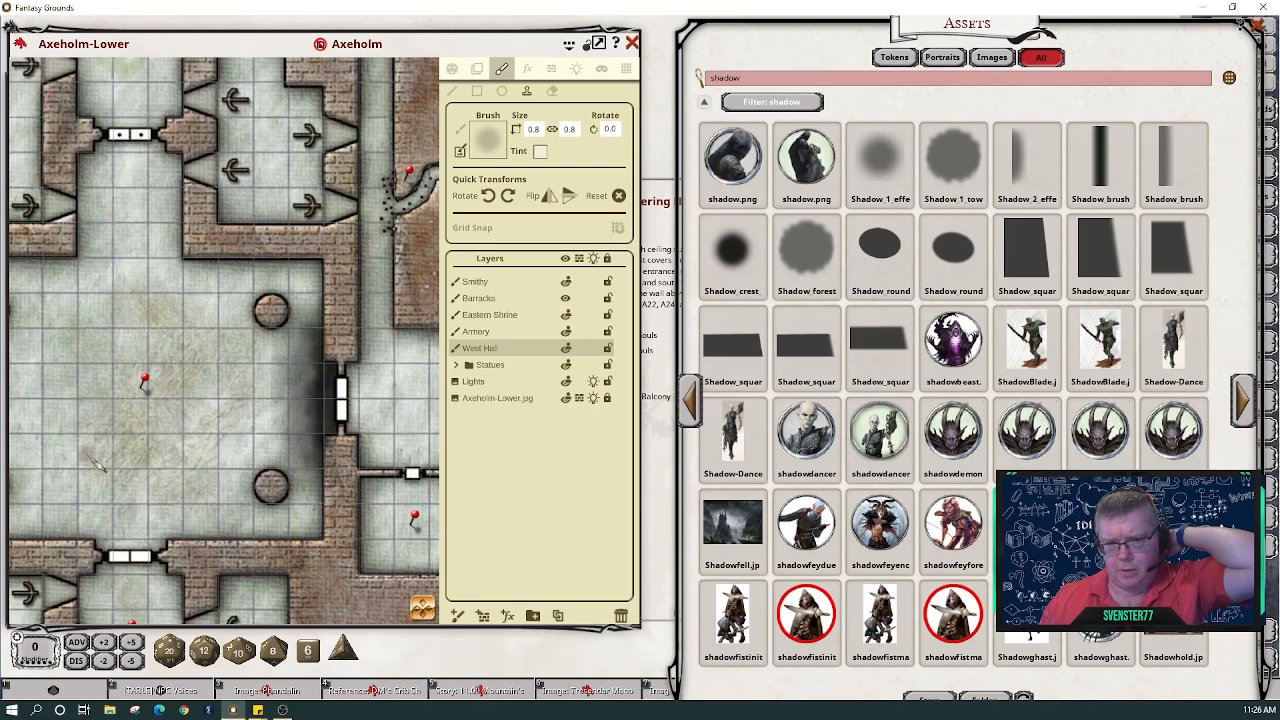
- Erase the overly dark wall shadow and return to stamping with a vertical stripe brush
{"action": "left_click", "coordinate": [551, 90]}
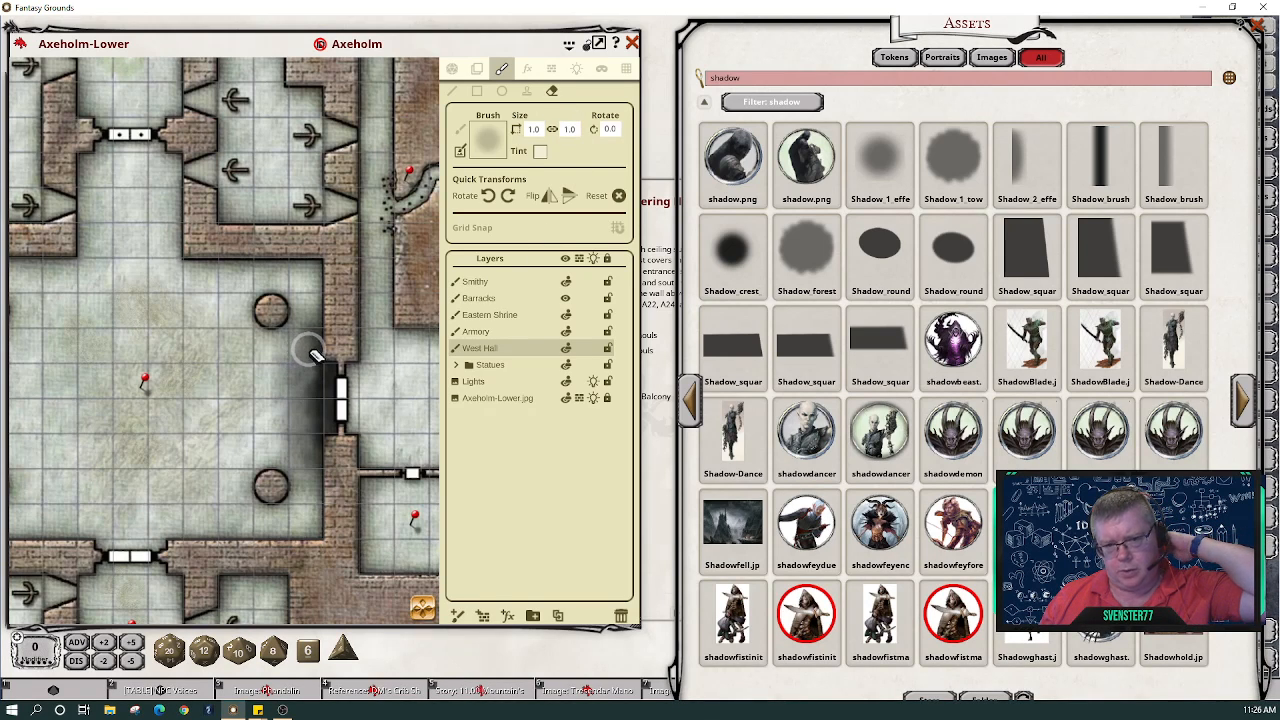
{"action": "left_click_drag", "start_coordinate": [309, 349], "coordinate": [315, 448]}
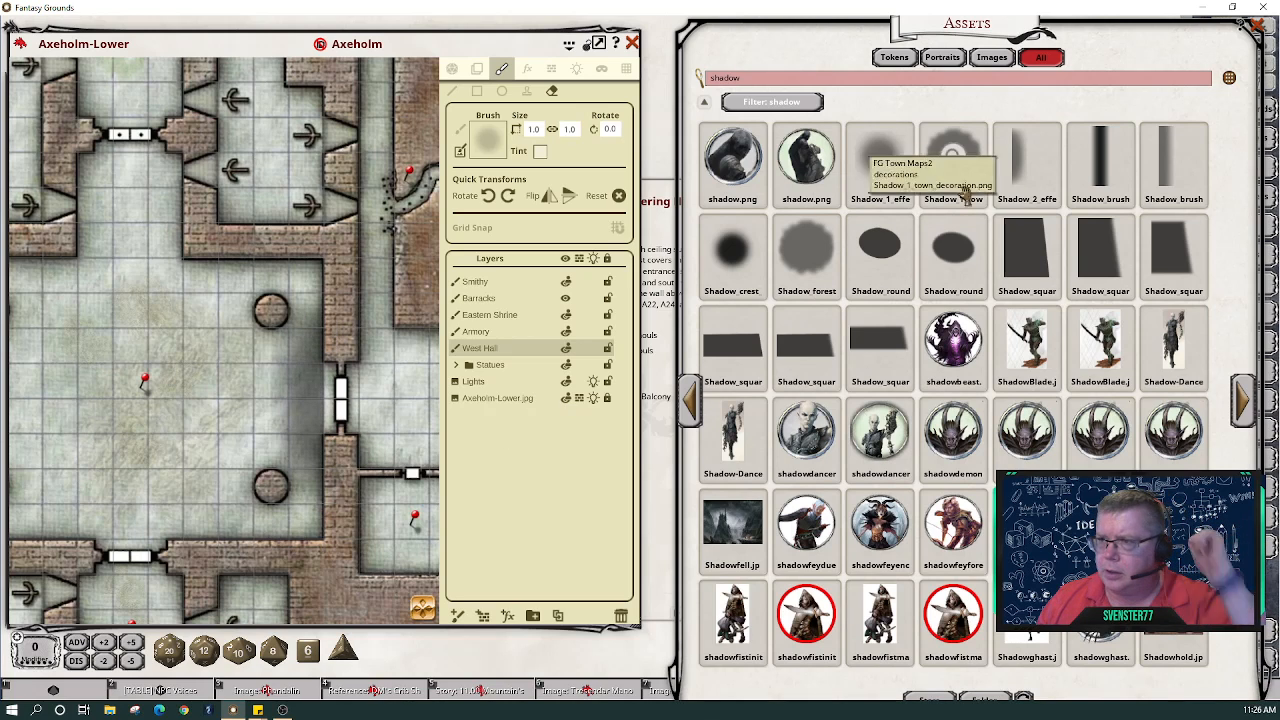
{"action": "left_click_drag", "start_coordinate": [1025, 170], "coordinate": [487, 138]}
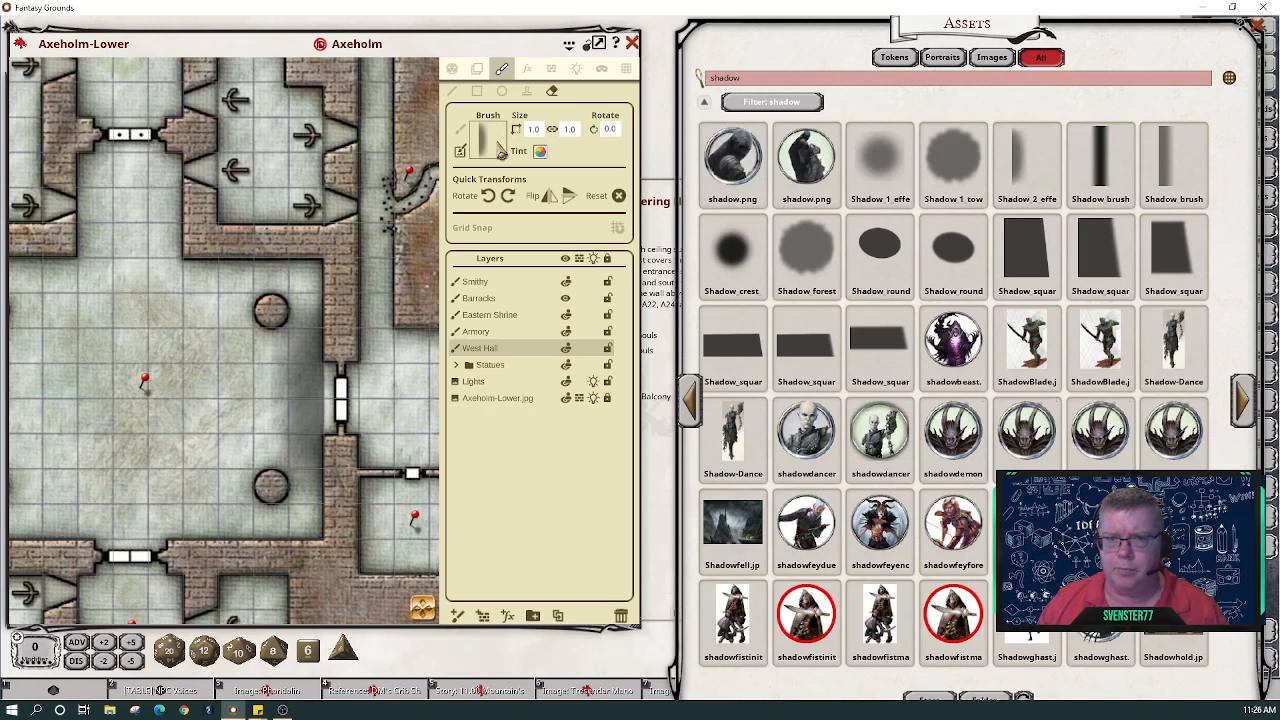
{"action": "left_click", "coordinate": [526, 91]}
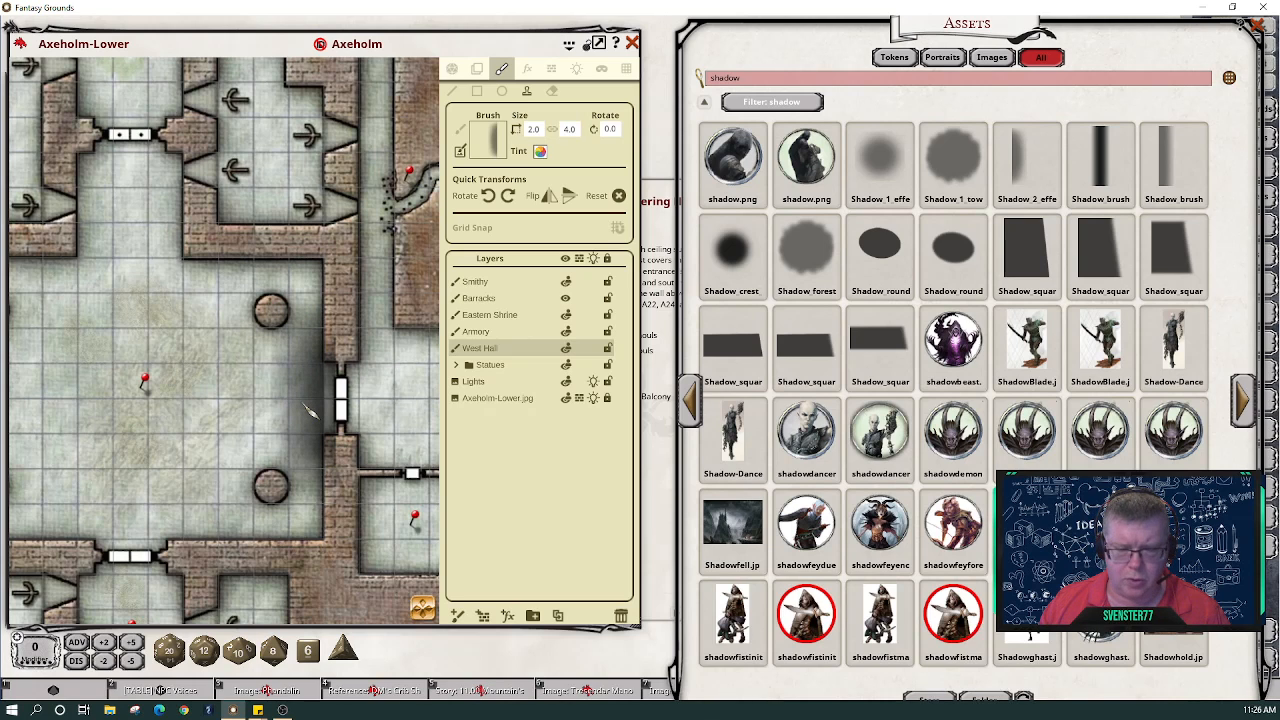
- Load Shadow_brush from the assets as the stamp at 2.0 × 6.0
{"action": "scroll", "coordinate": [310, 410], "scroll_direction": "down", "scroll_amount": 2}
{"action": "scroll", "coordinate": [305, 408], "scroll_direction": "up", "scroll_amount": 4}
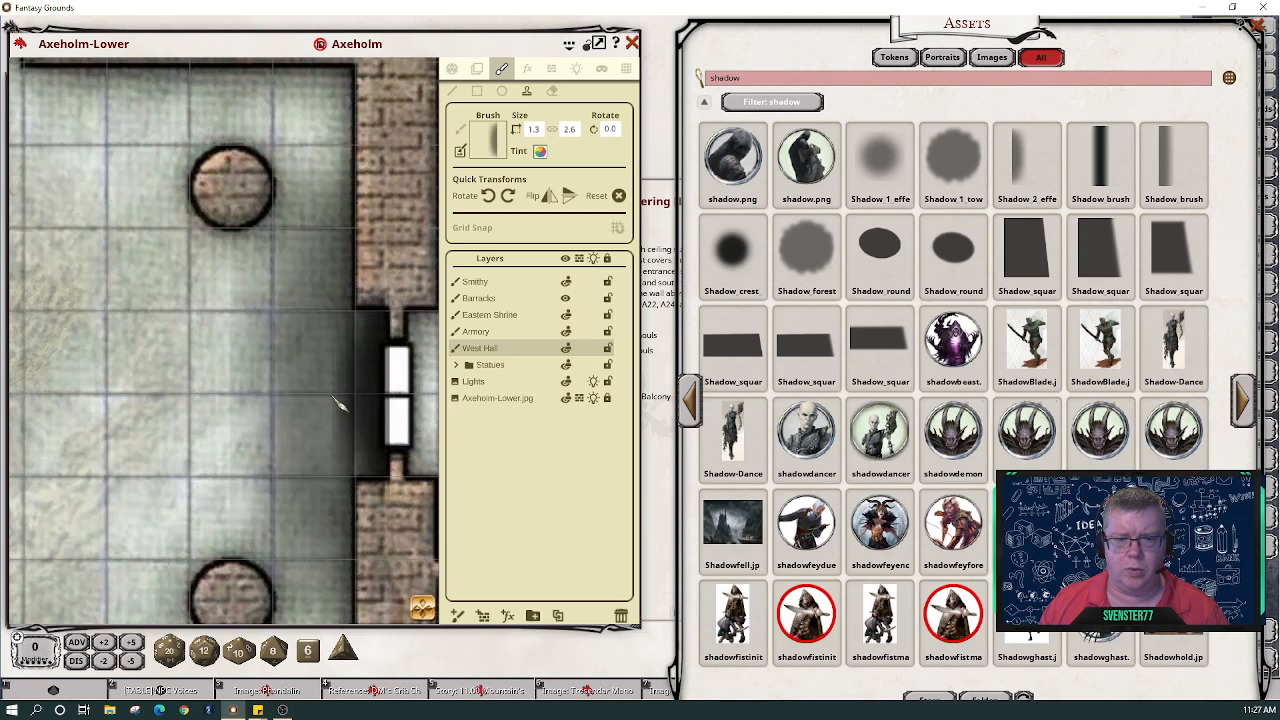
{"action": "scroll", "coordinate": [87, 440], "scroll_direction": "down", "scroll_amount": 3}
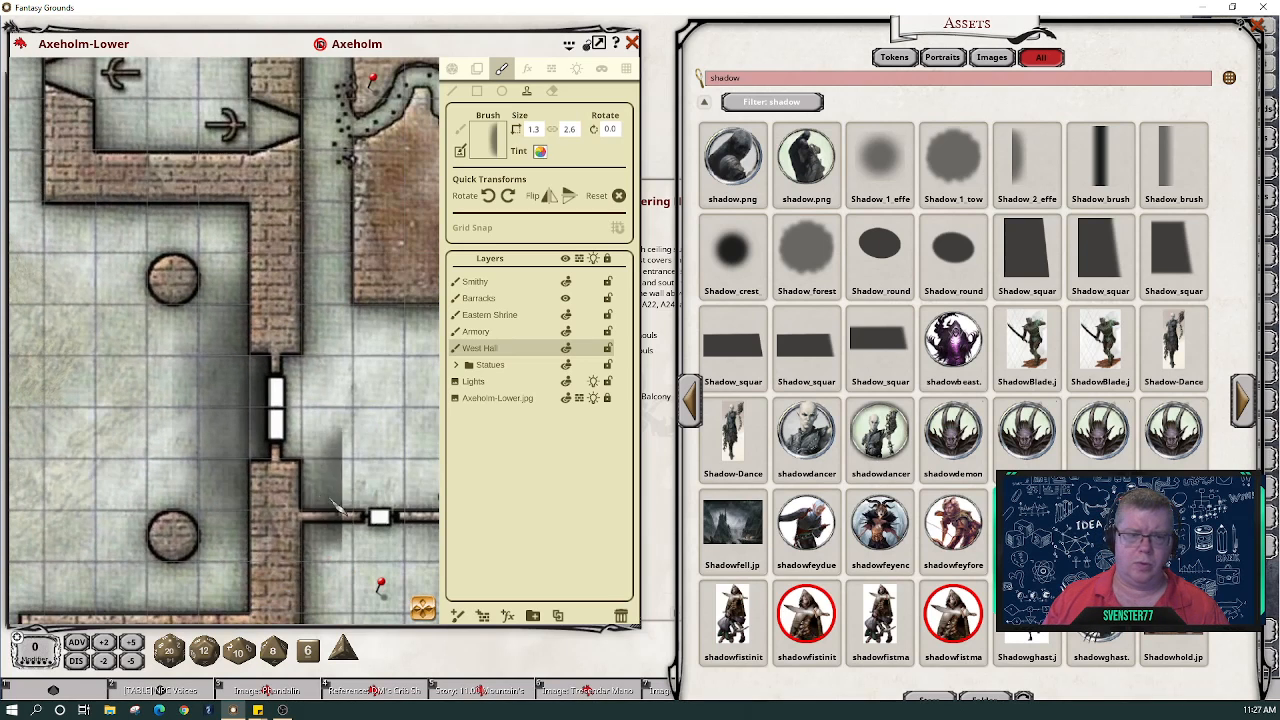
{"action": "scroll", "coordinate": [62, 475], "scroll_direction": "down", "scroll_amount": 2}
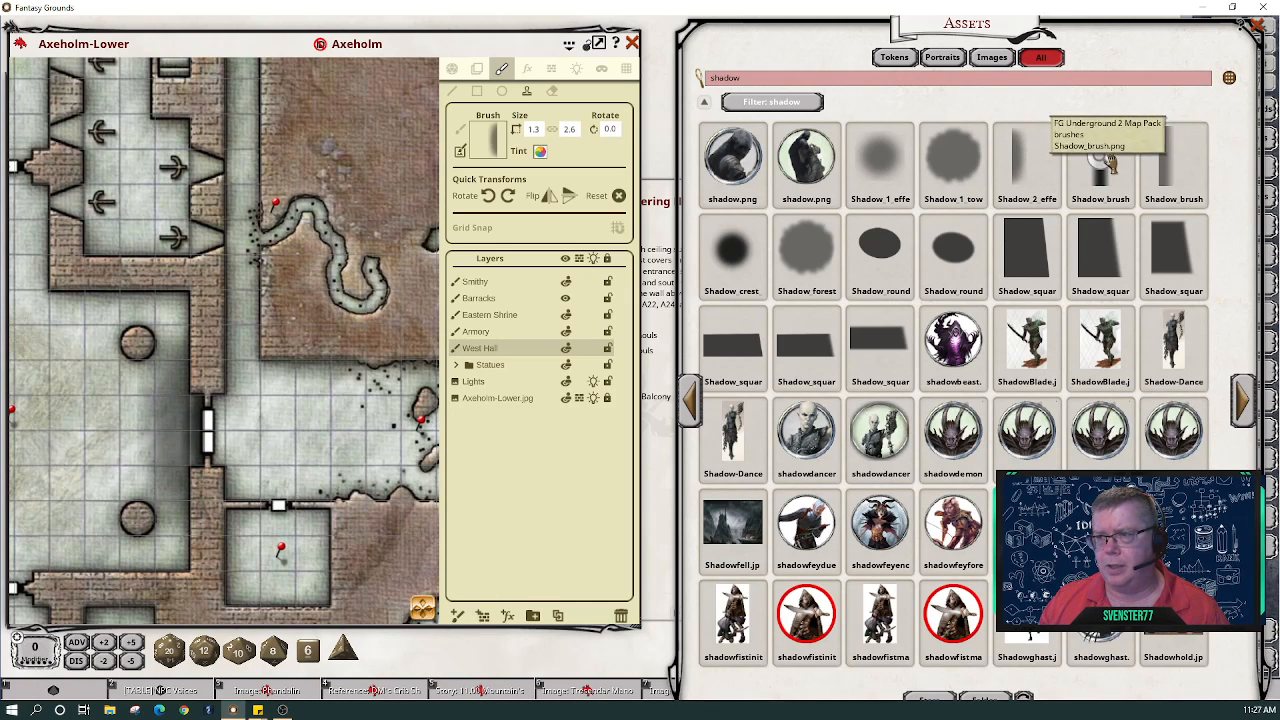
{"action": "mouse_move", "coordinate": [1104, 160]}
{"action": "left_mouse_down"}
{"action": "mouse_move", "coordinate": [662, 170]}
{"action": "mouse_move", "coordinate": [493, 140]}
{"action": "left_mouse_up"}
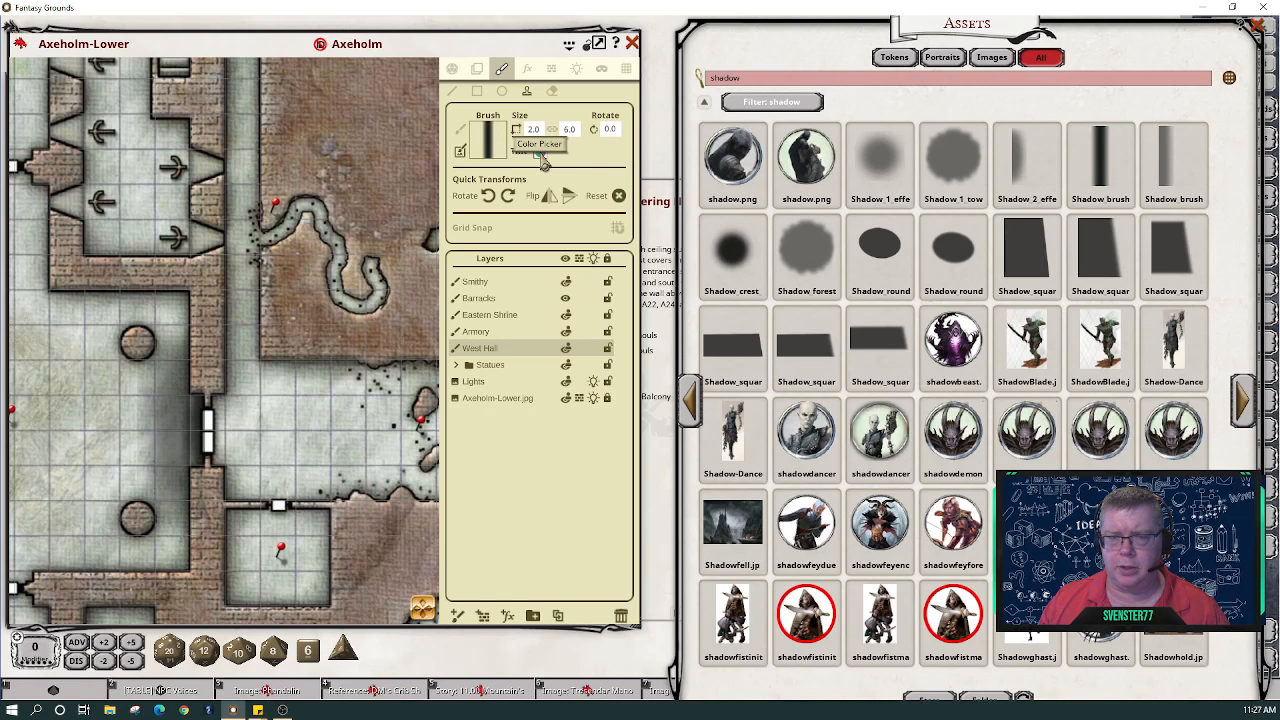
- Tint Shadow_brush white and undo a stray light stroke
{"action": "left_click", "coordinate": [540, 157]}
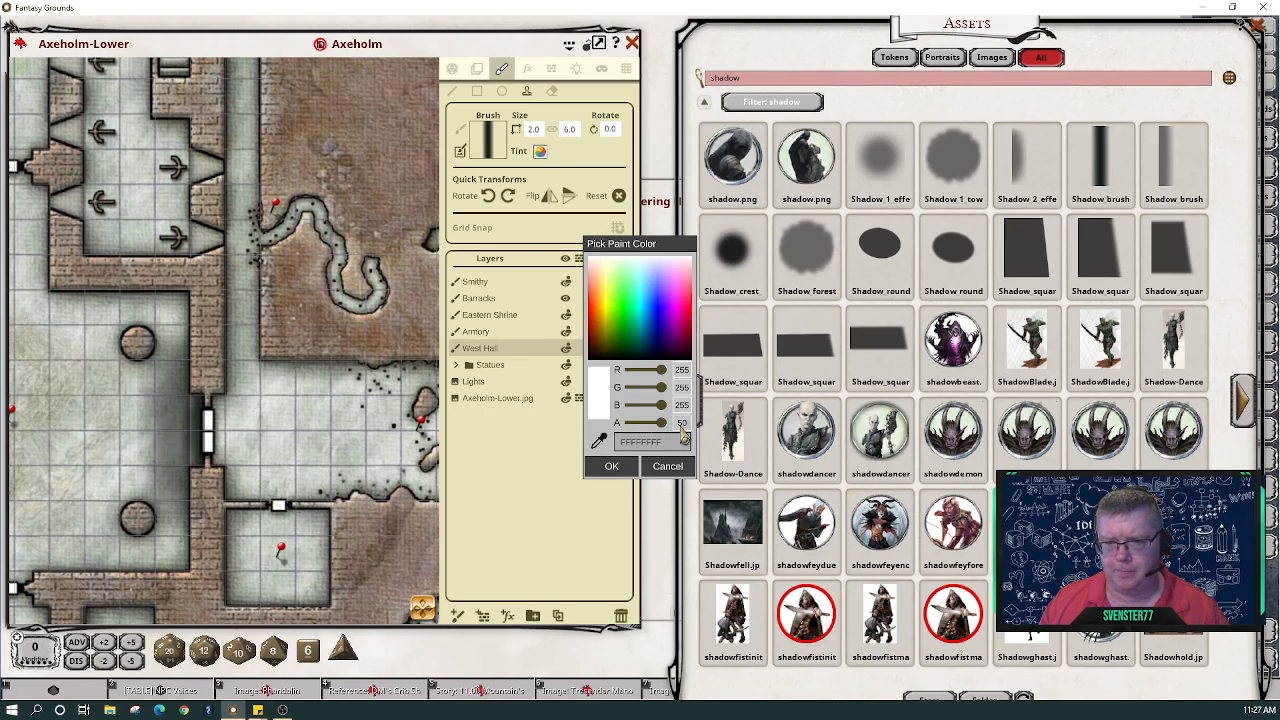
{"action": "left_click", "coordinate": [618, 470]}
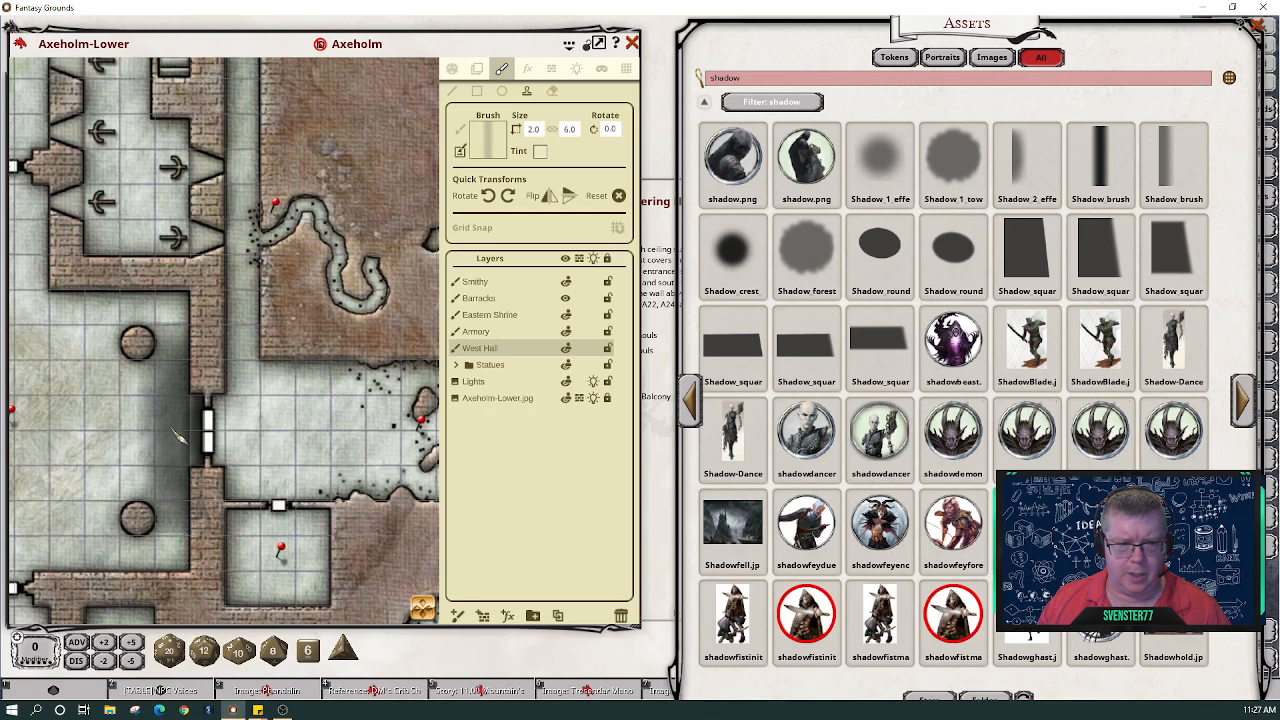
{"action": "left_click_drag", "start_coordinate": [170, 435], "coordinate": [88, 425]}
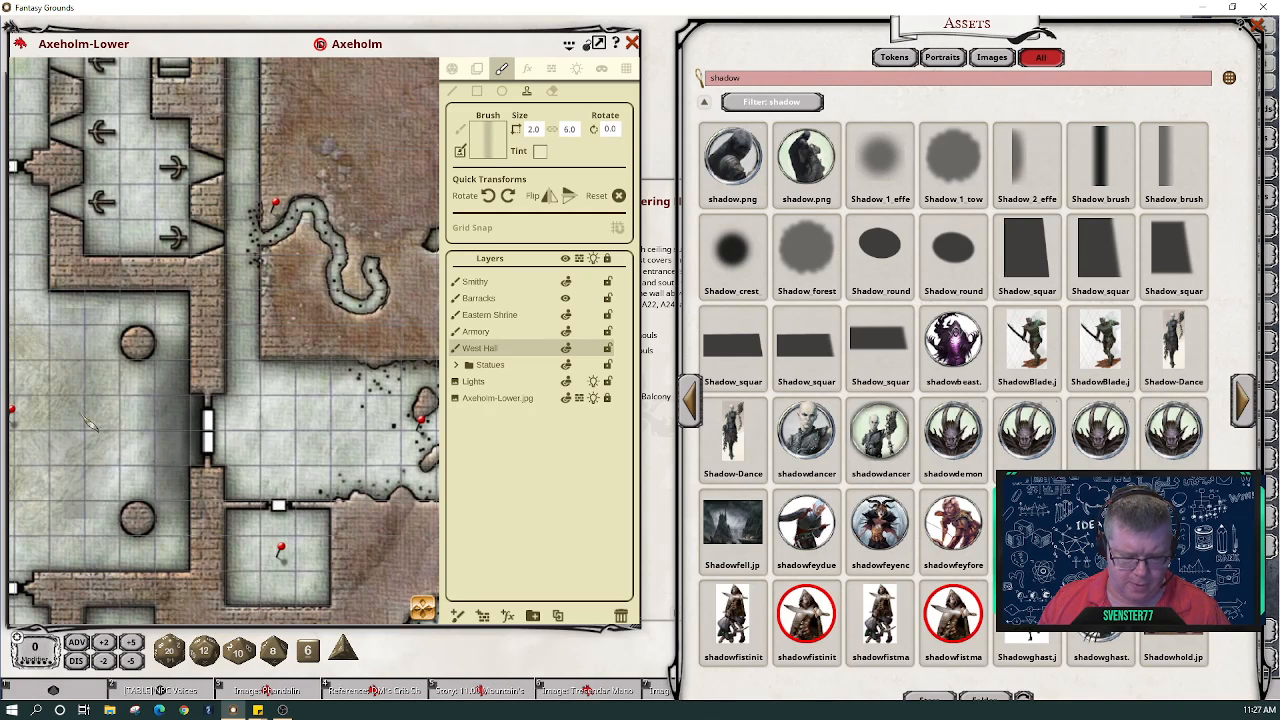
{"action": "key", "text": "ctrl+z"}
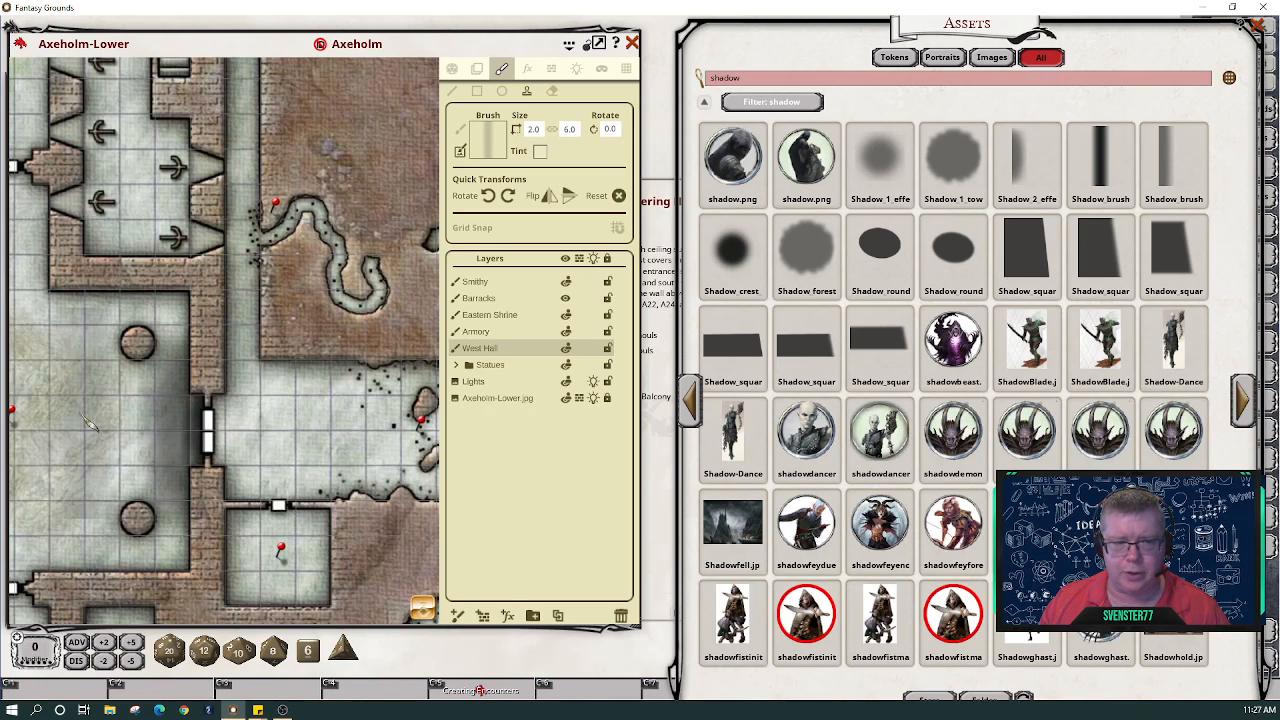
- Shrink the brush to 1.6 × 4.8 and stamp a shadow beside the eastern door
{"action": "scroll", "coordinate": [88, 425], "scroll_direction": "down", "scroll_amount": 2}
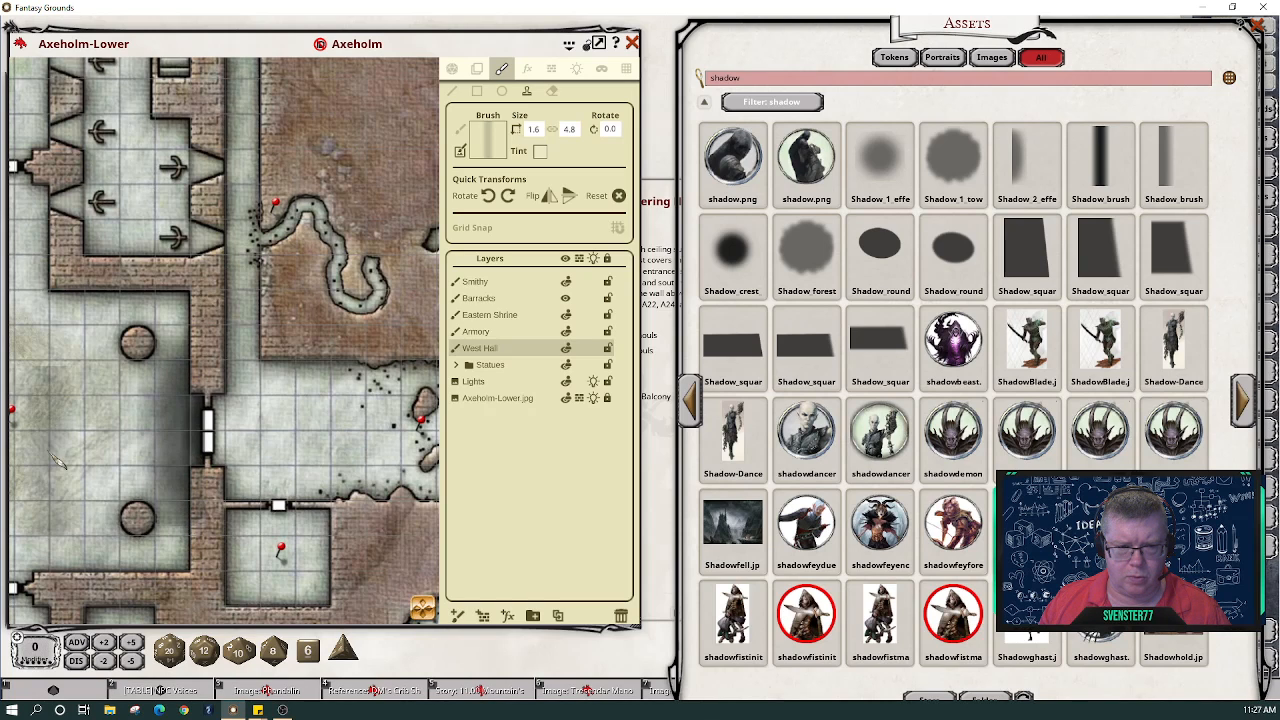
{"action": "scroll", "coordinate": [57, 460], "scroll_direction": "up", "scroll_amount": 3}
{"action": "scroll", "coordinate": [62, 452], "scroll_direction": "down", "scroll_amount": 2}
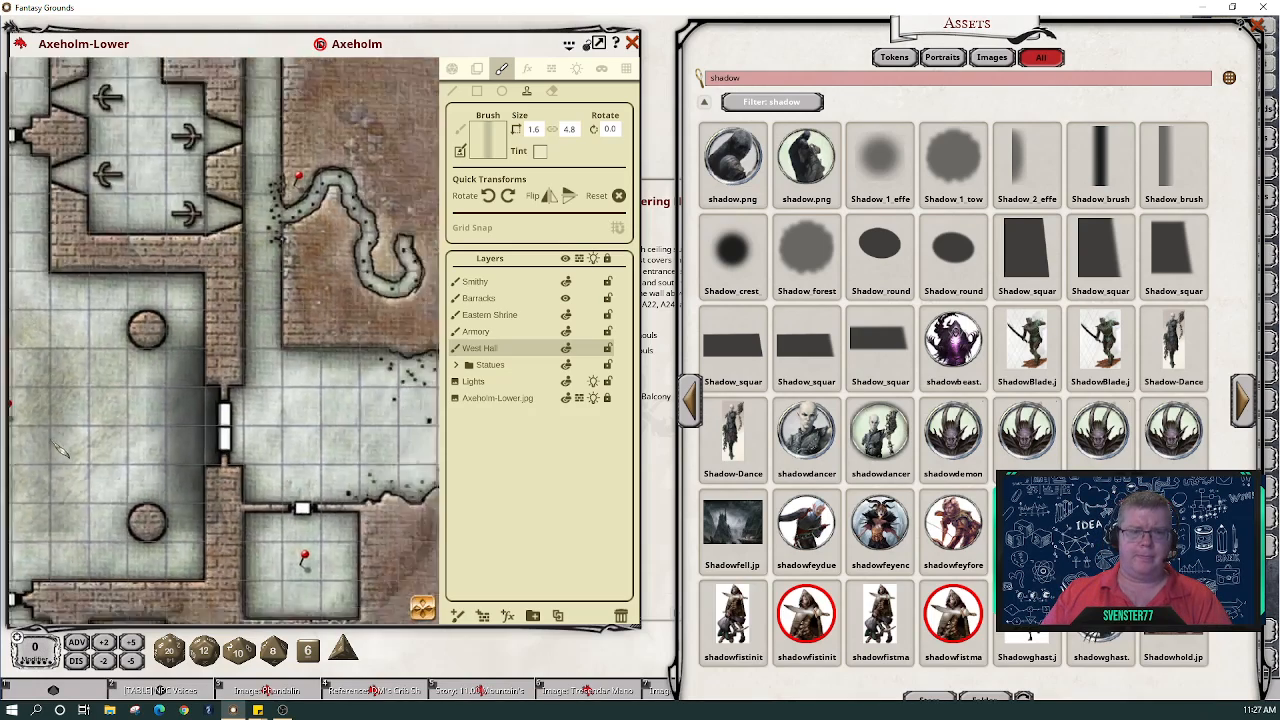
{"action": "scroll", "coordinate": [60, 450], "scroll_direction": "down", "scroll_amount": 3}
{"action": "left_click_drag", "start_coordinate": [364, 611], "coordinate": [600, 642]}
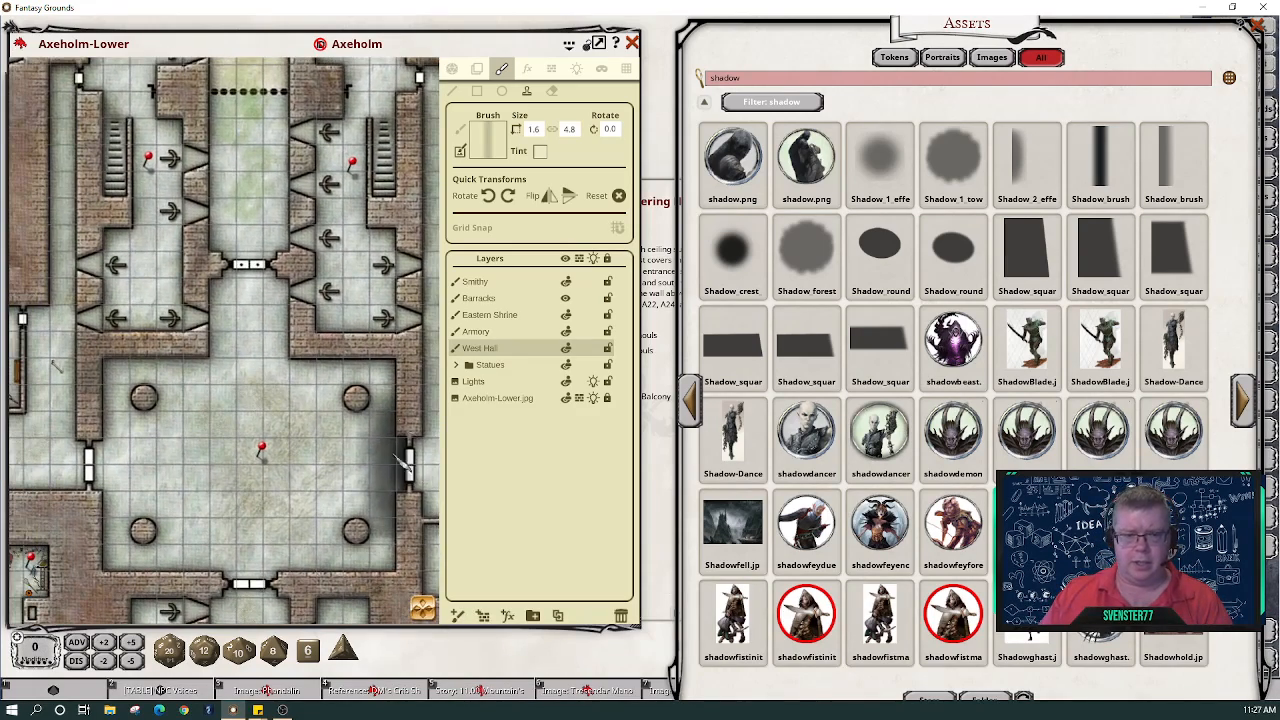
{"action": "left_click", "coordinate": [398, 460]}
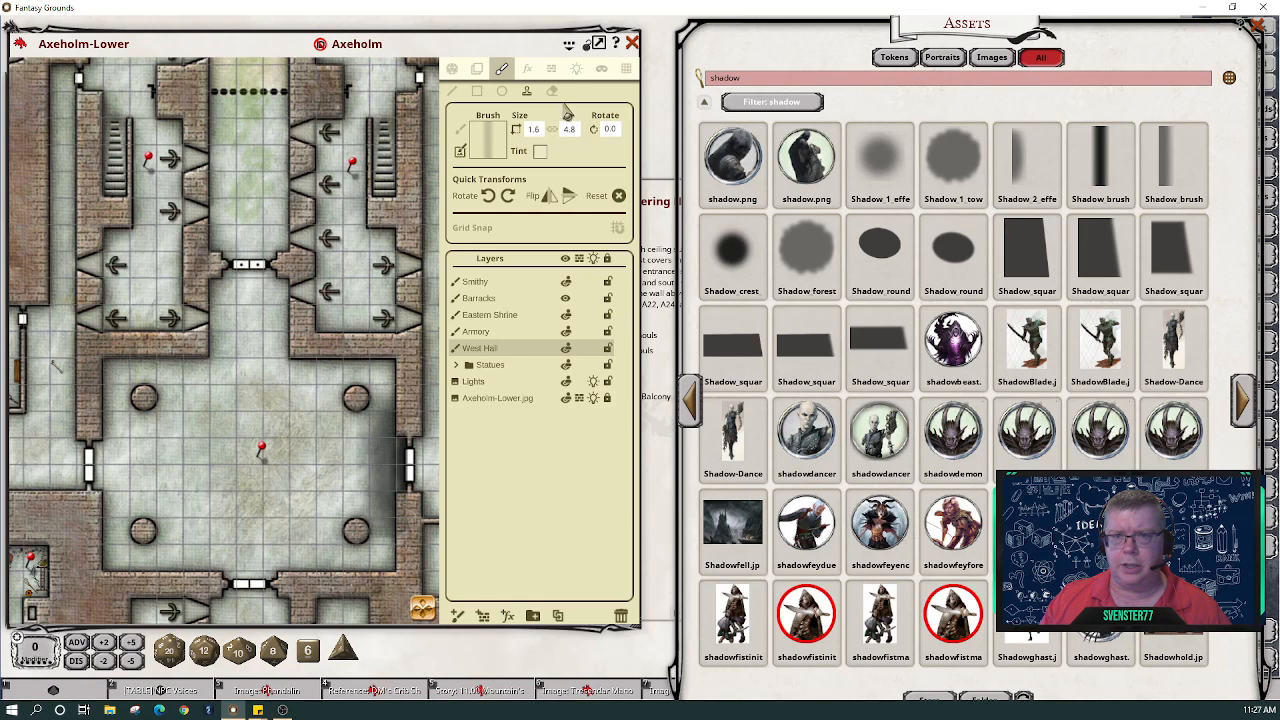
- Load the Shadow_crest soft round image as a tile and reset its size to 1.0 × 1.0
{"action": "left_click", "coordinate": [553, 69]}
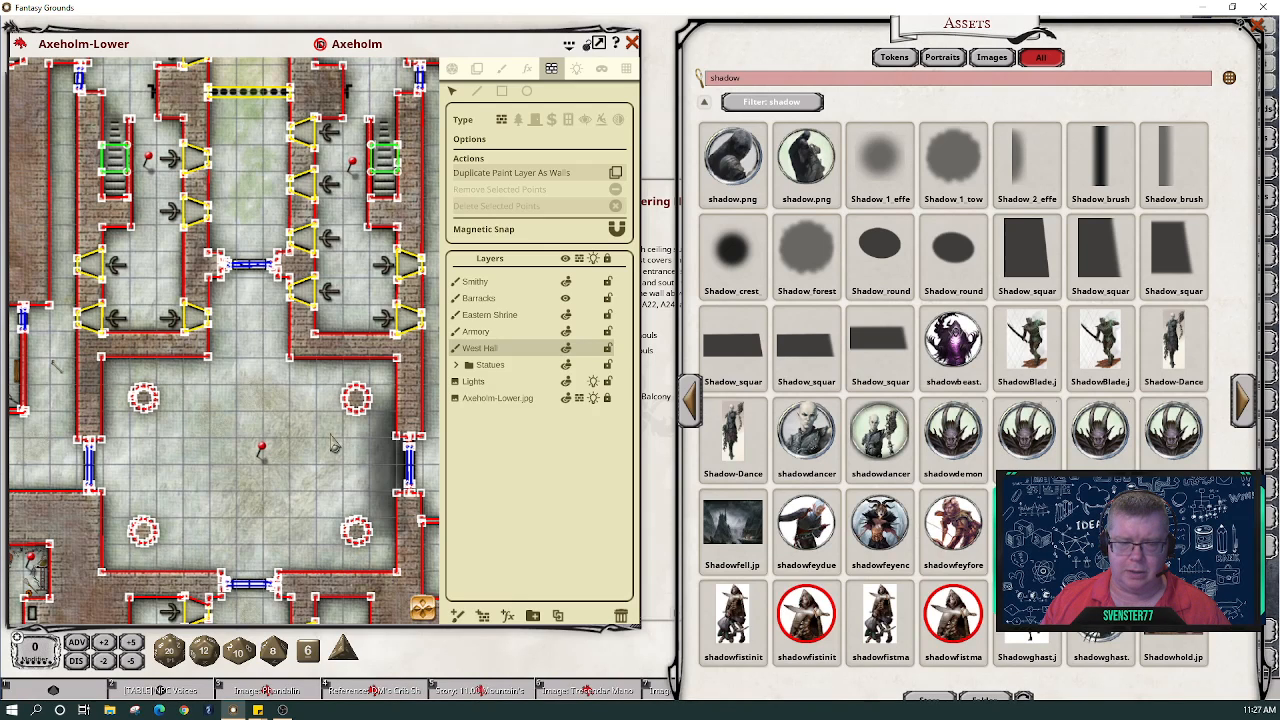
{"action": "left_click", "coordinate": [480, 72]}
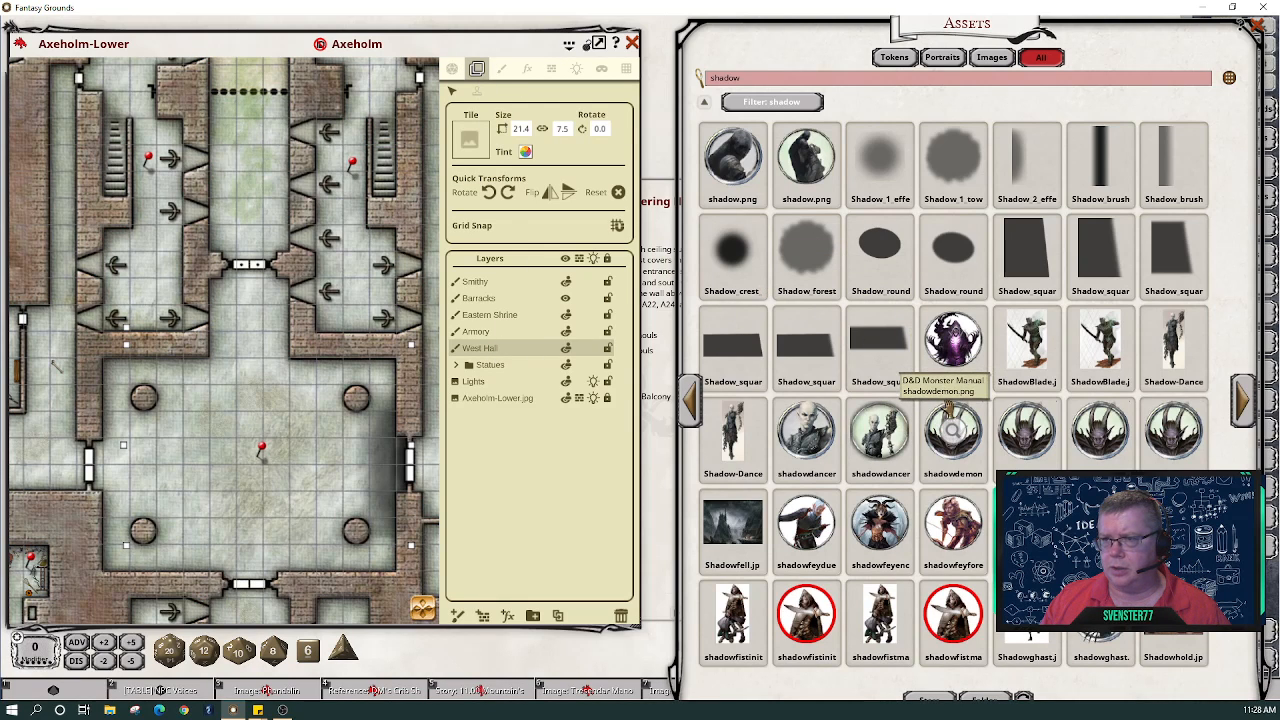
{"action": "left_click_drag", "start_coordinate": [732, 250], "coordinate": [474, 142]}
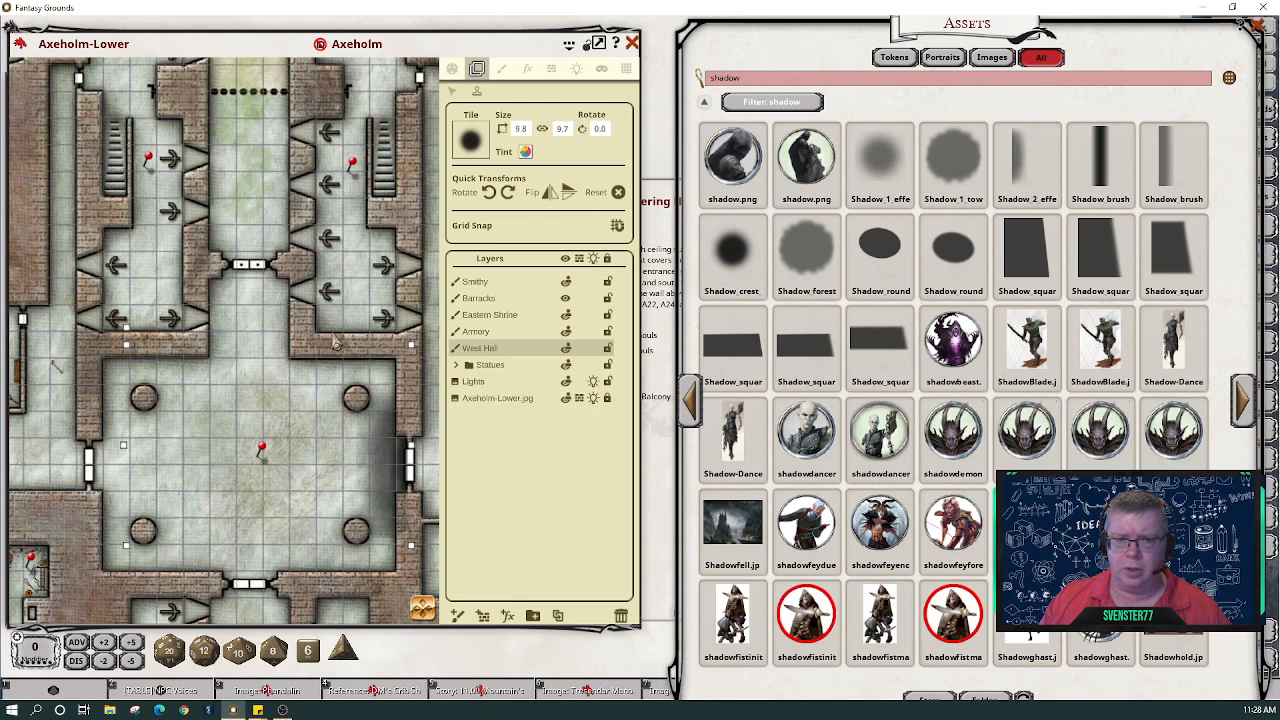
{"action": "left_click", "coordinate": [521, 129]}
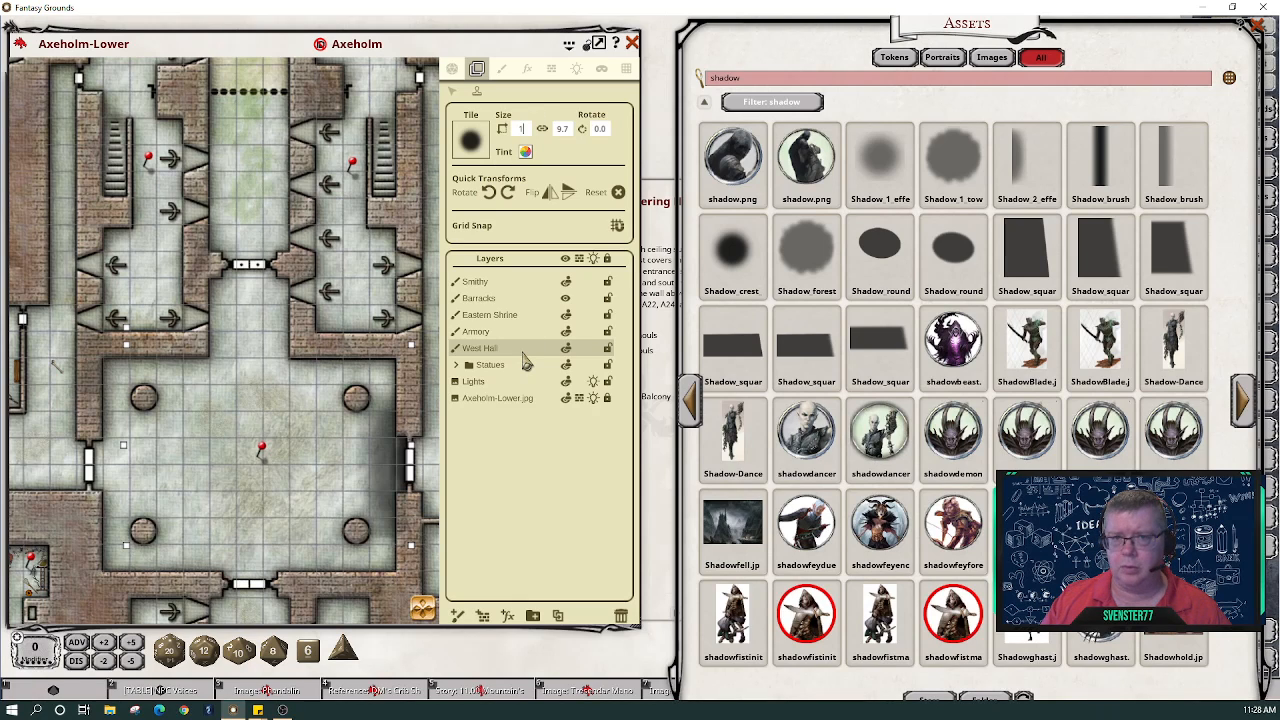
{"action": "left_click", "coordinate": [542, 130]}
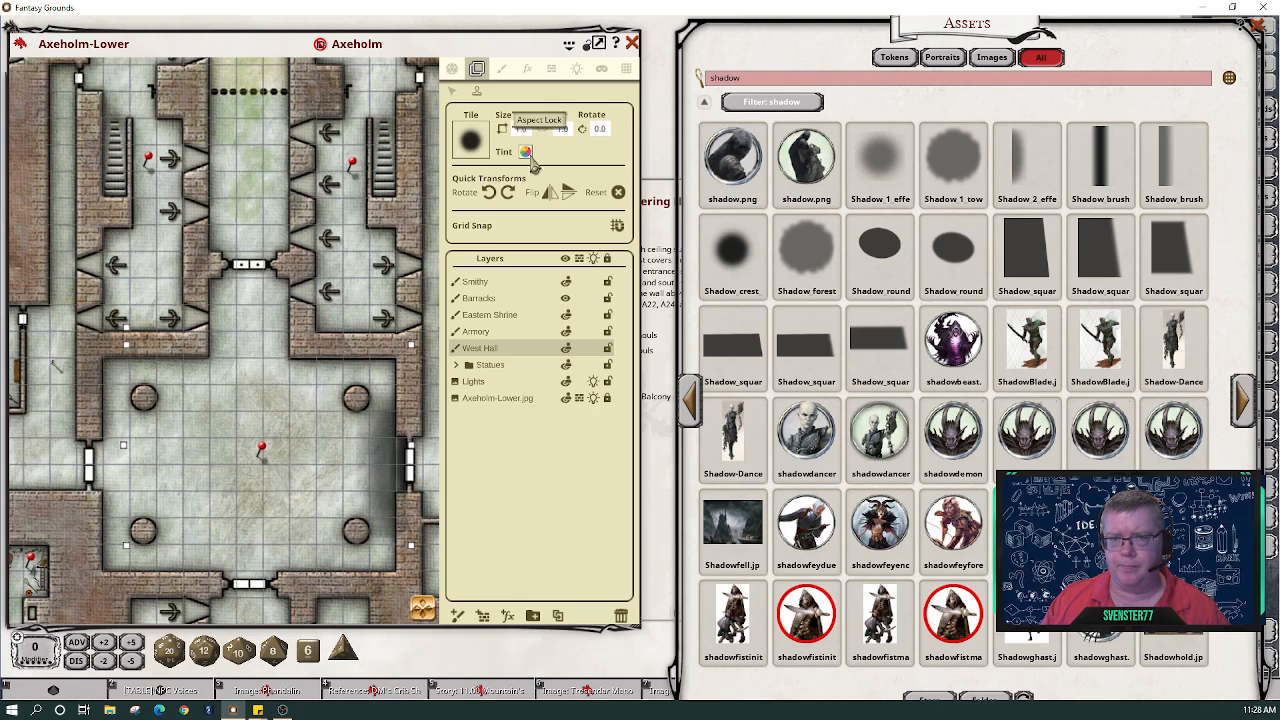
{"action": "left_click", "coordinate": [501, 68]}
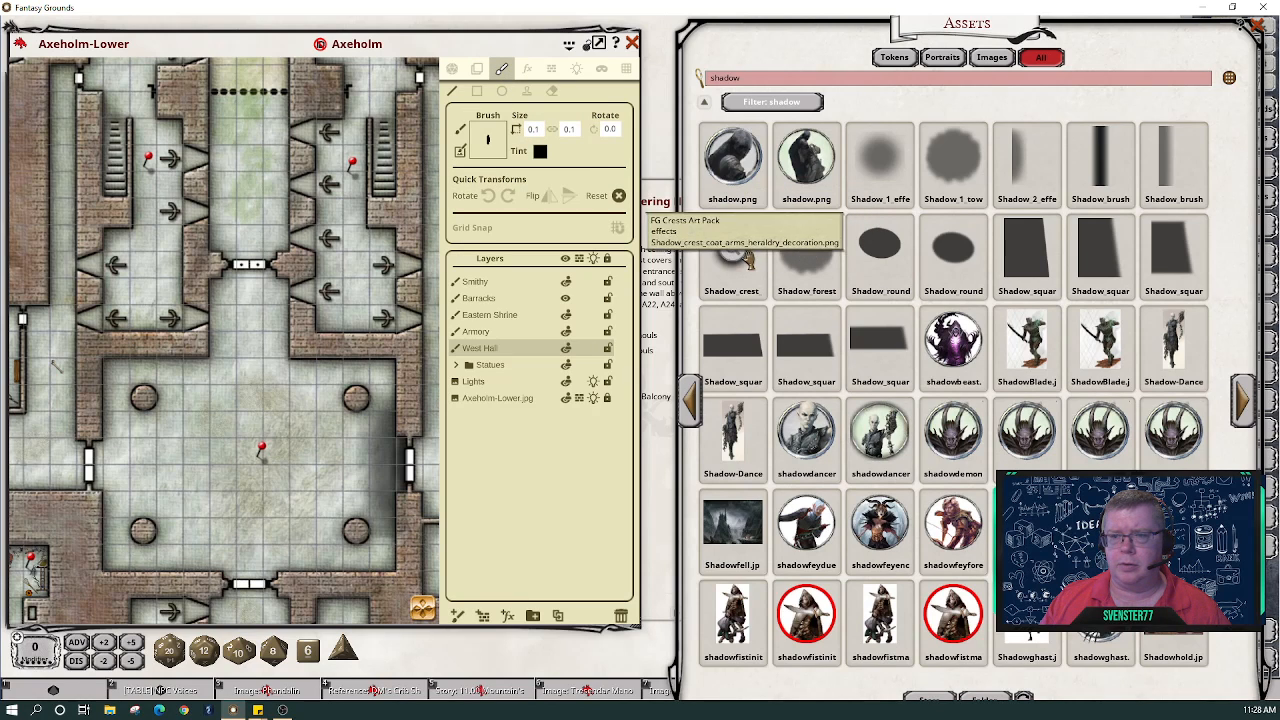
- Make the soft shadow the paint brush, sized 2.0 × 1.9 and rotated 350°
{"action": "left_click_drag", "start_coordinate": [506, 134], "coordinate": [489, 138]}
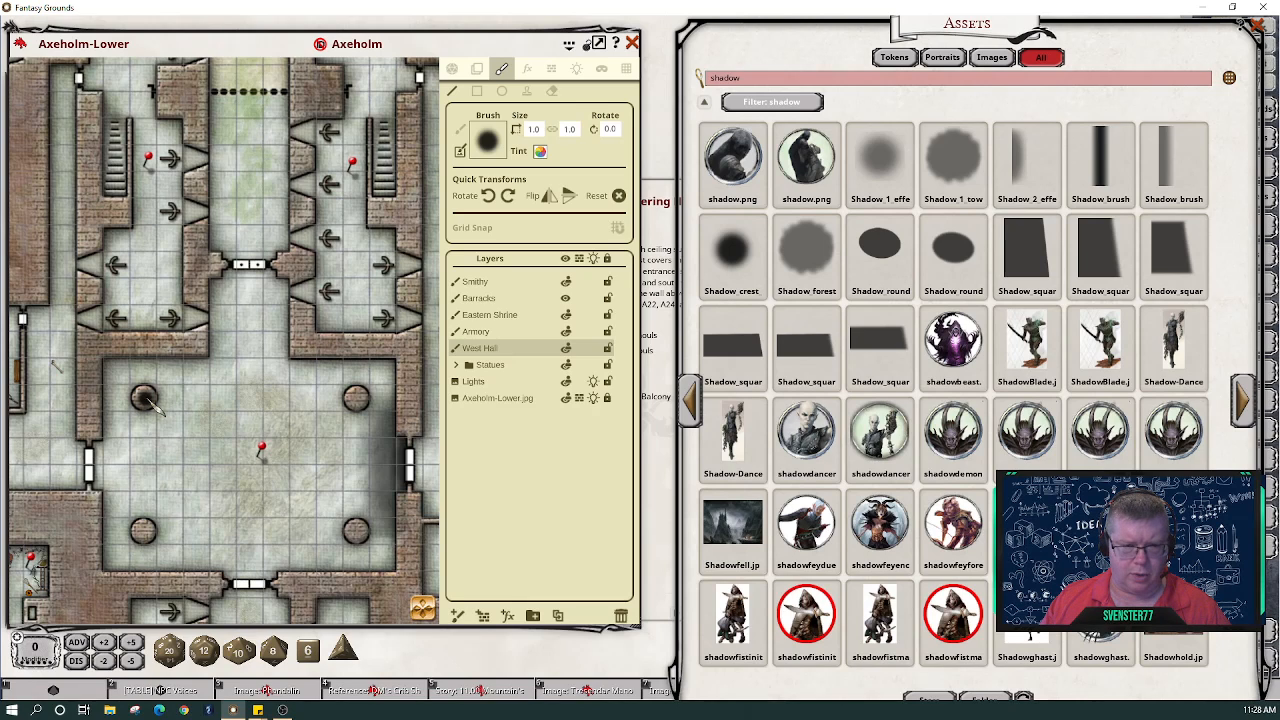
{"action": "scroll", "coordinate": [147, 398], "scroll_direction": "down", "scroll_amount": 2}
{"action": "scroll", "coordinate": [147, 398], "scroll_direction": "up", "scroll_amount": 2}
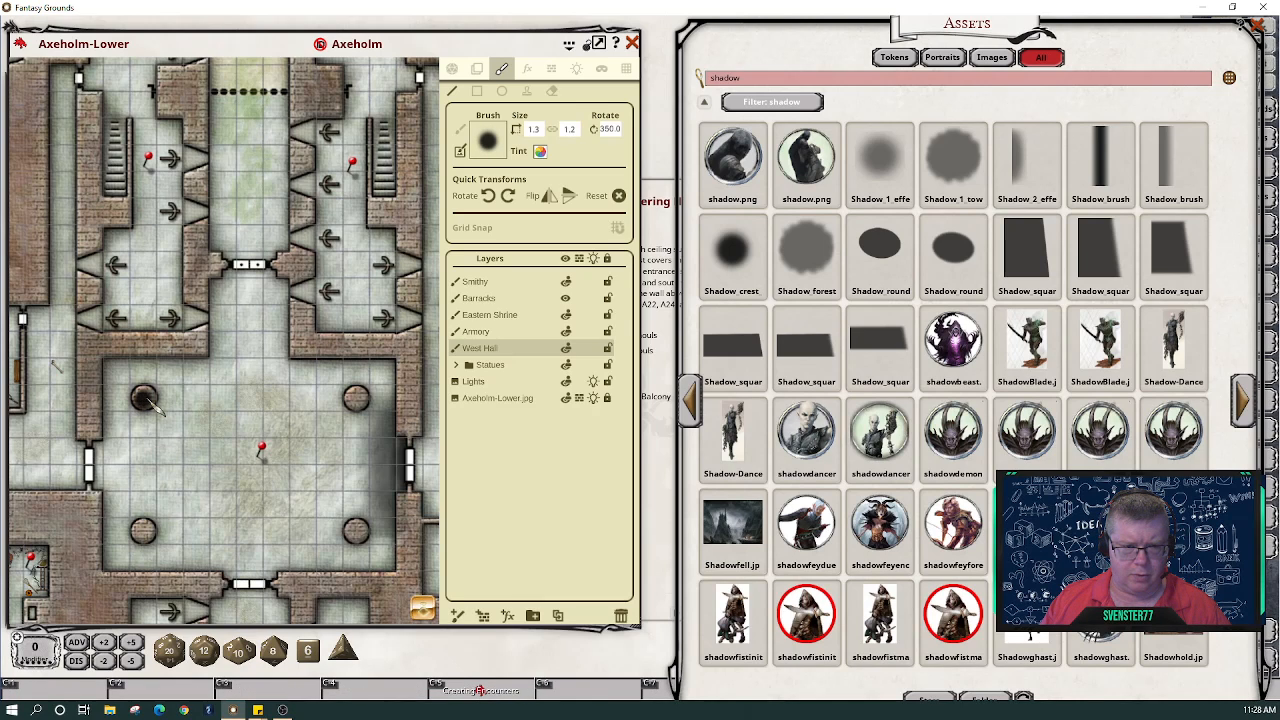
{"action": "scroll", "coordinate": [147, 398], "scroll_direction": "up", "scroll_amount": 5}
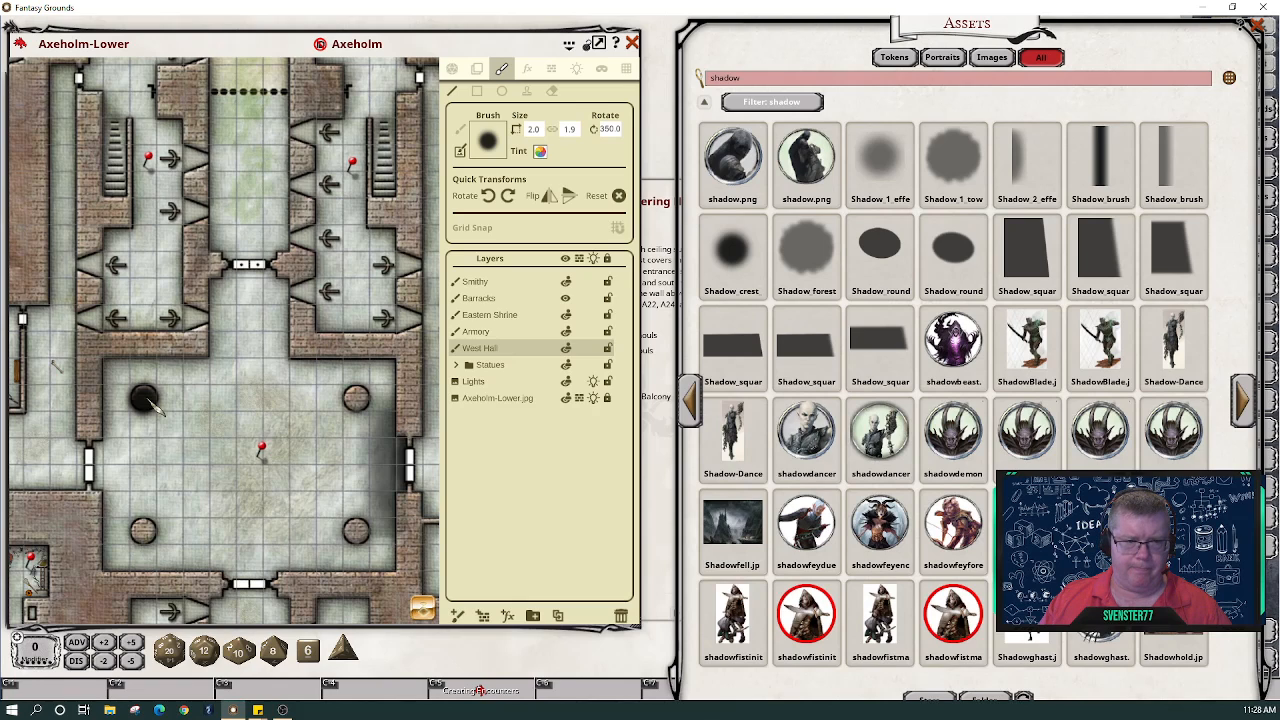
{"action": "scroll", "coordinate": [147, 398], "scroll_direction": "up", "scroll_amount": 2}
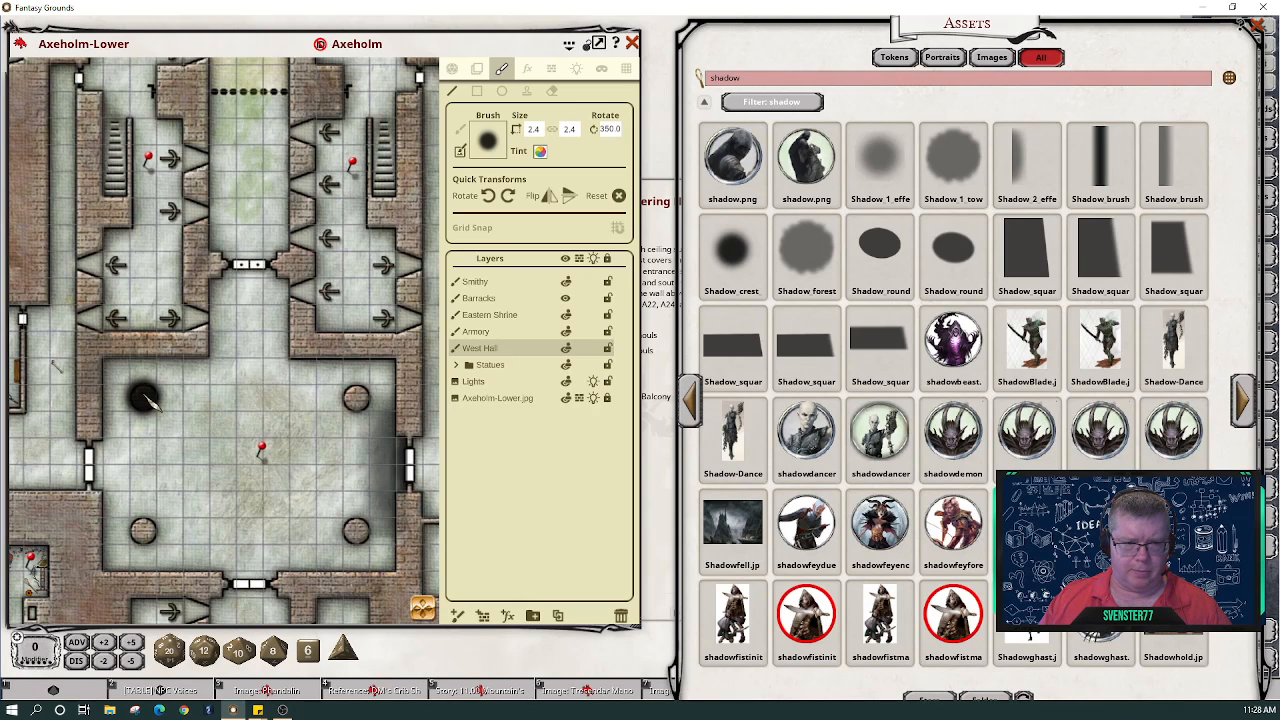
{"action": "scroll", "coordinate": [147, 398], "scroll_direction": "down", "scroll_amount": 2}
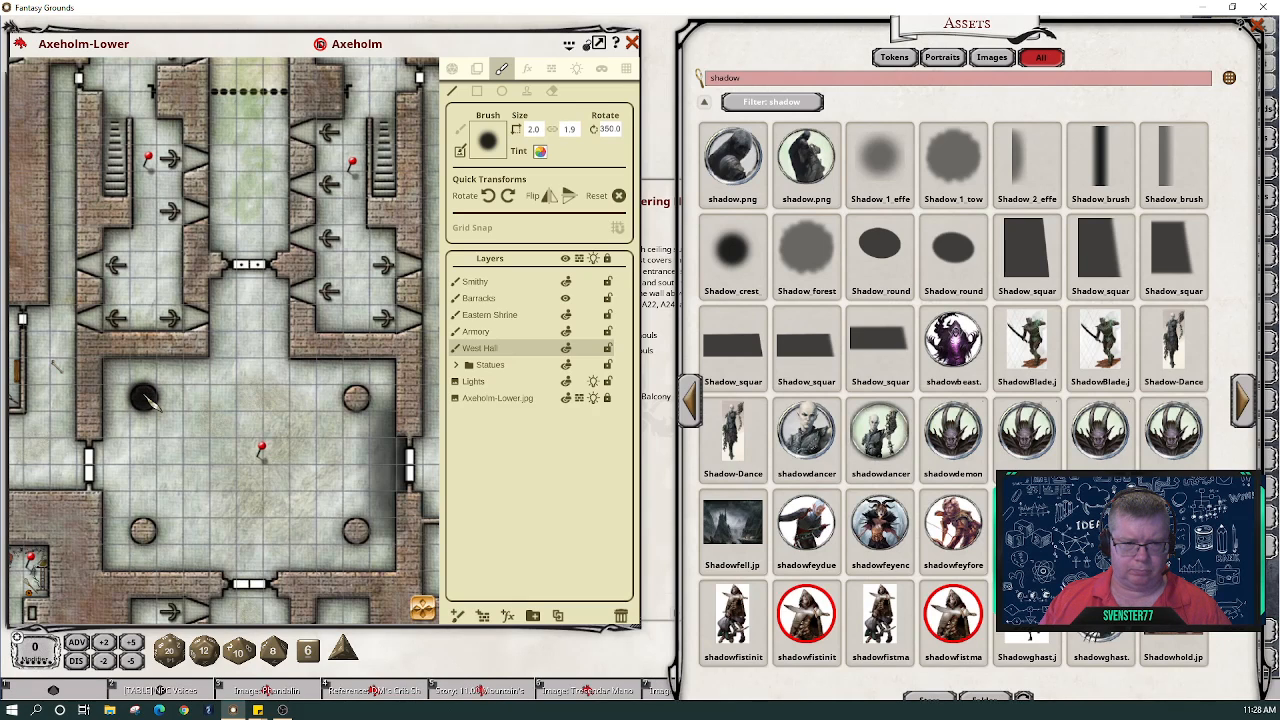
- Tint the brush faded white with alpha 100
{"action": "left_click", "coordinate": [540, 152]}
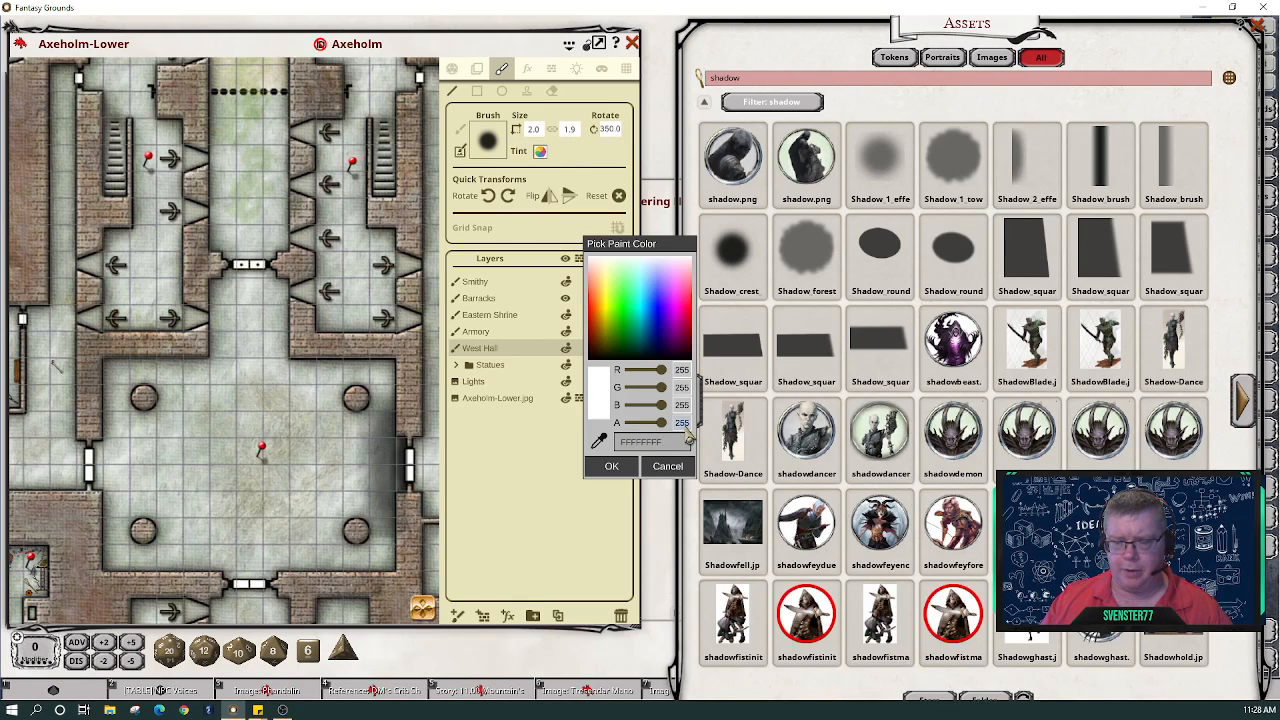
{"action": "type", "text": "100"}
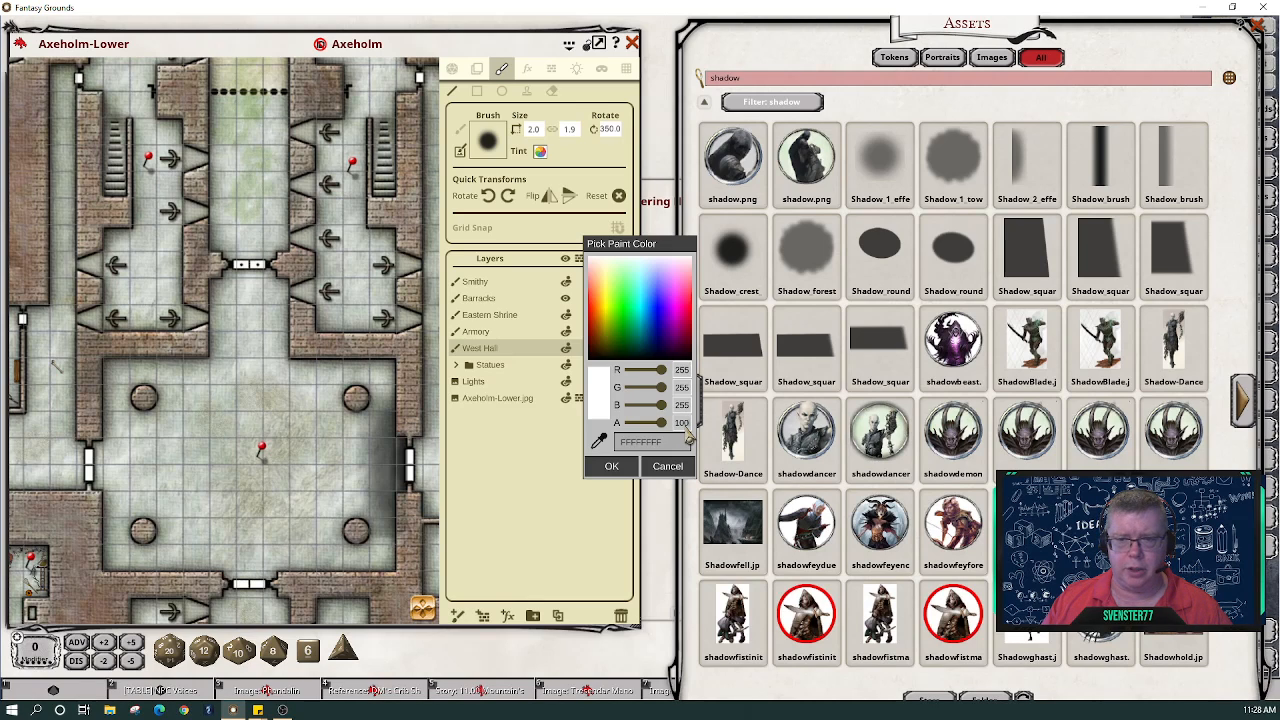
{"action": "left_click", "coordinate": [611, 466]}
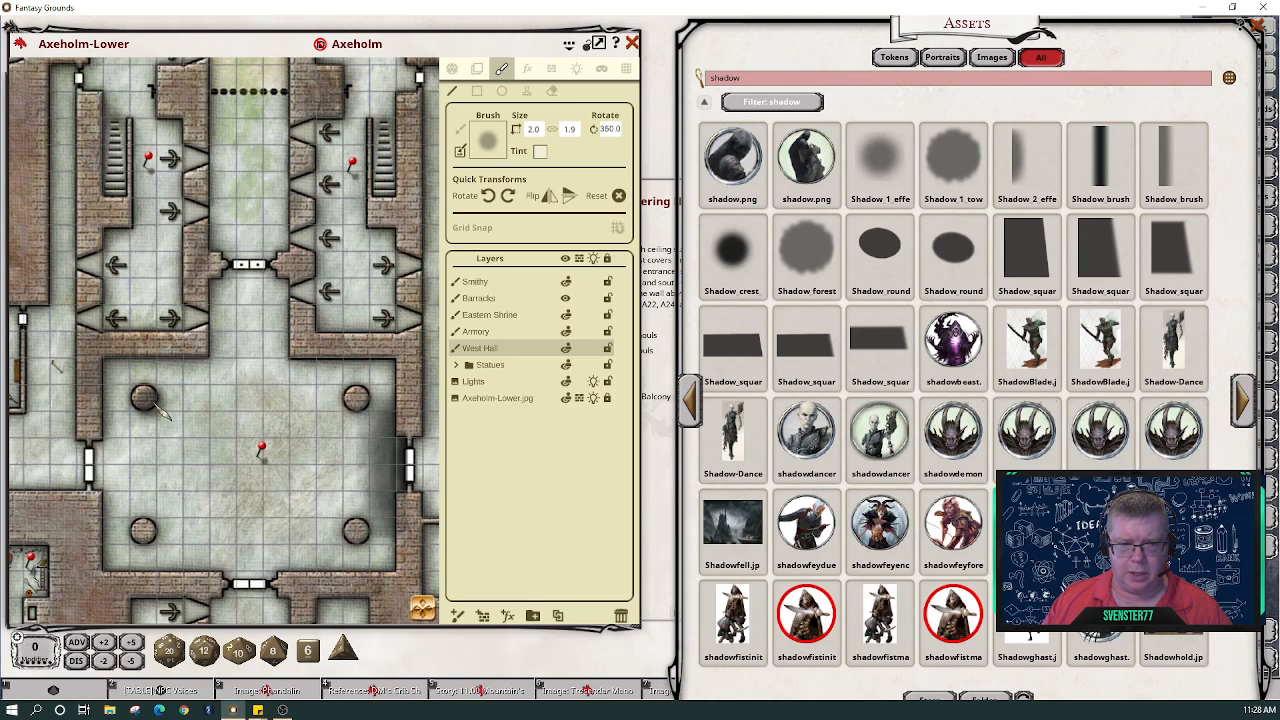
- Paint a soft shadow beside the large hall's pillar, then bring the lower pillar row into view with the Stamp tool active
{"action": "left_click_drag", "start_coordinate": [158, 410], "coordinate": [178, 466]}
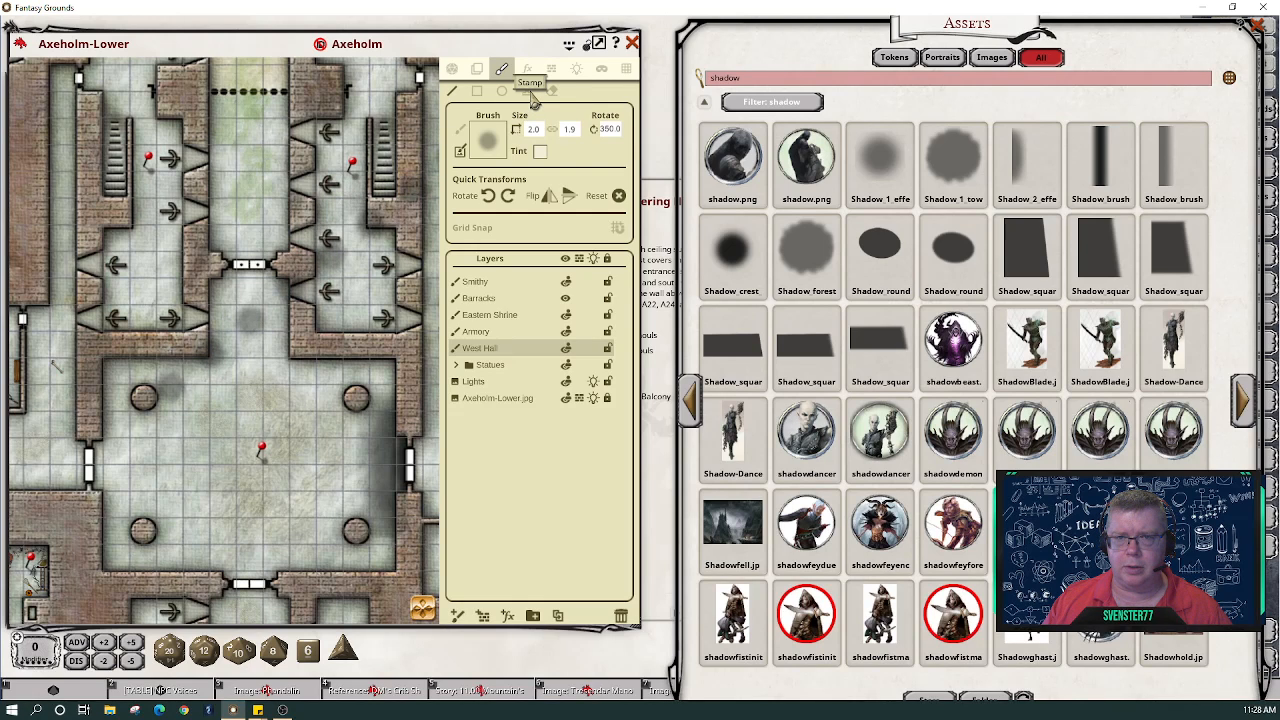
{"action": "left_click", "coordinate": [532, 92]}
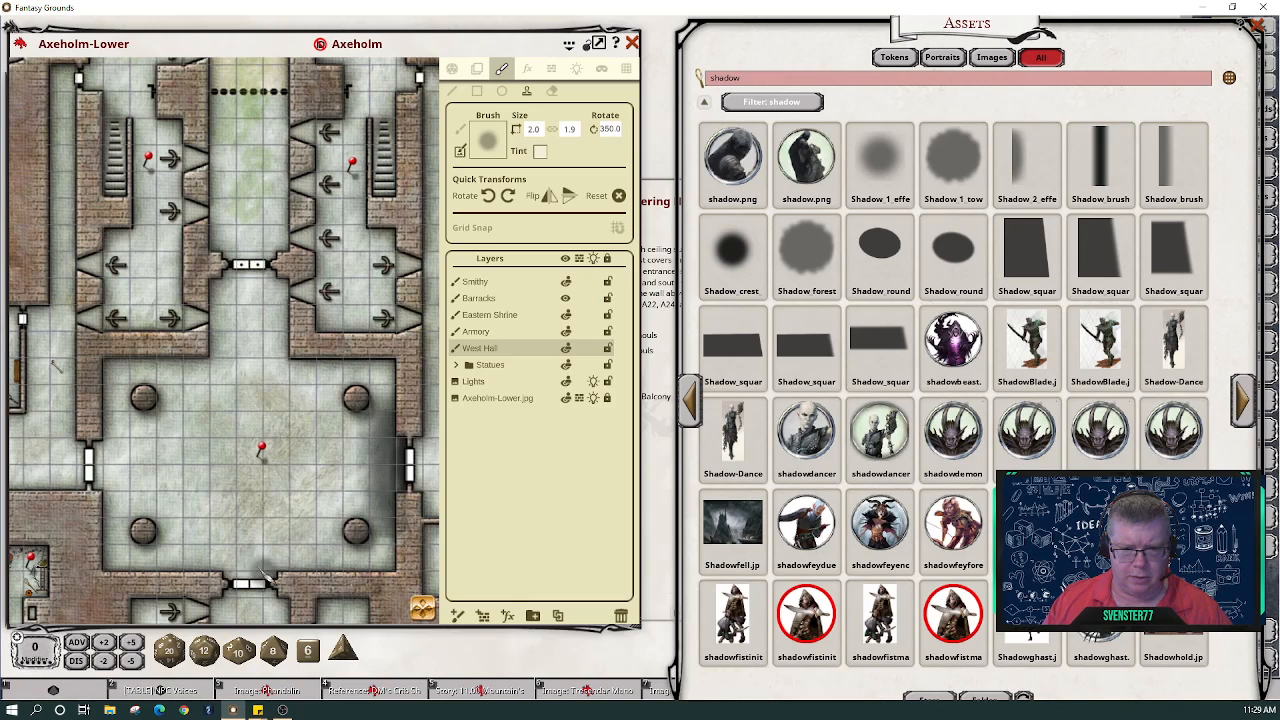
{"action": "scroll", "coordinate": [213, 533], "scroll_direction": "down", "scroll_amount": 2}
{"action": "scroll", "coordinate": [213, 533], "scroll_direction": "down", "scroll_amount": 1}
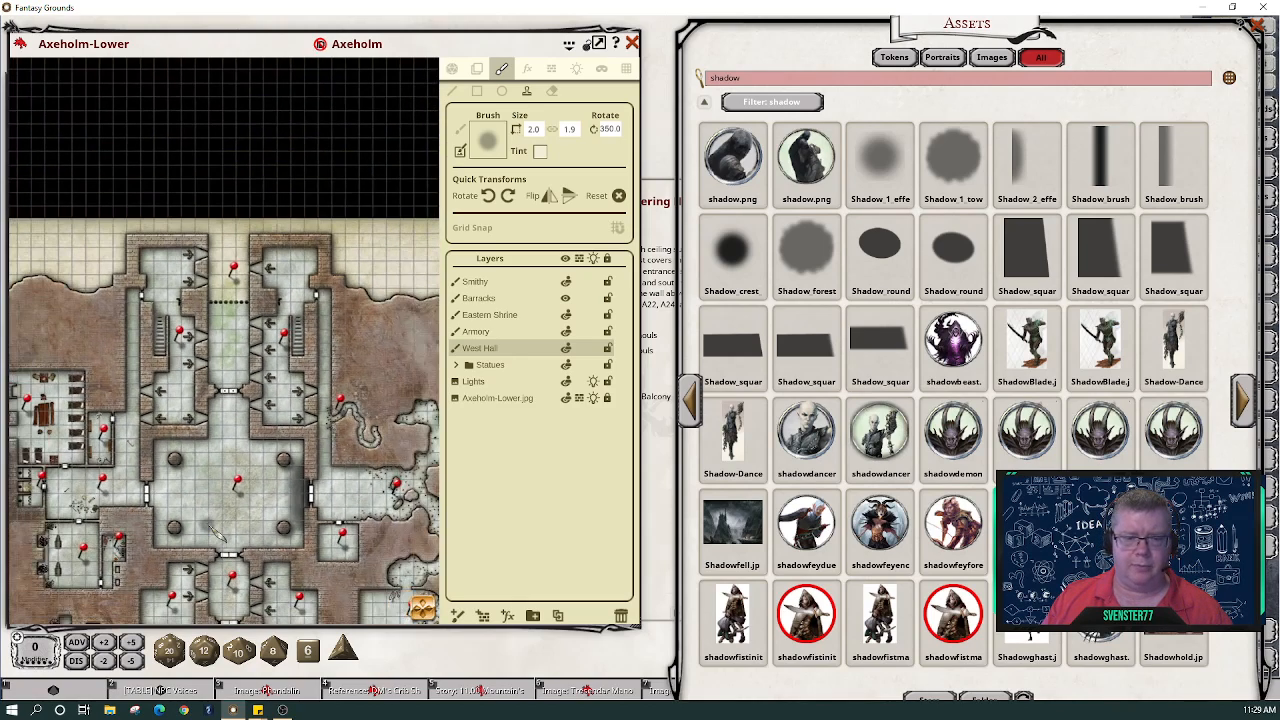
{"action": "left_click_drag", "start_coordinate": [430, 612], "coordinate": [435, 638]}
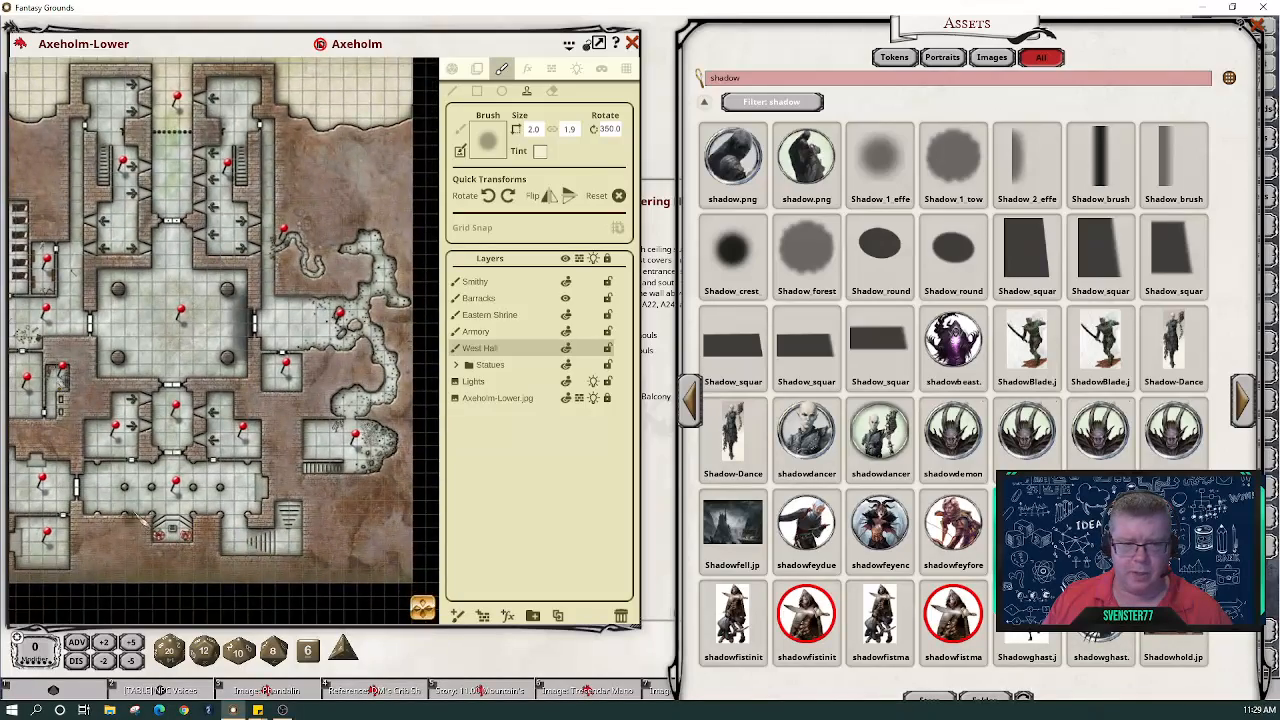
- Shrink the round shadow brush to 1.0 × 1.0 for the smaller pillars
{"action": "scroll", "coordinate": [150, 500], "scroll_direction": "up", "scroll_amount": 4}
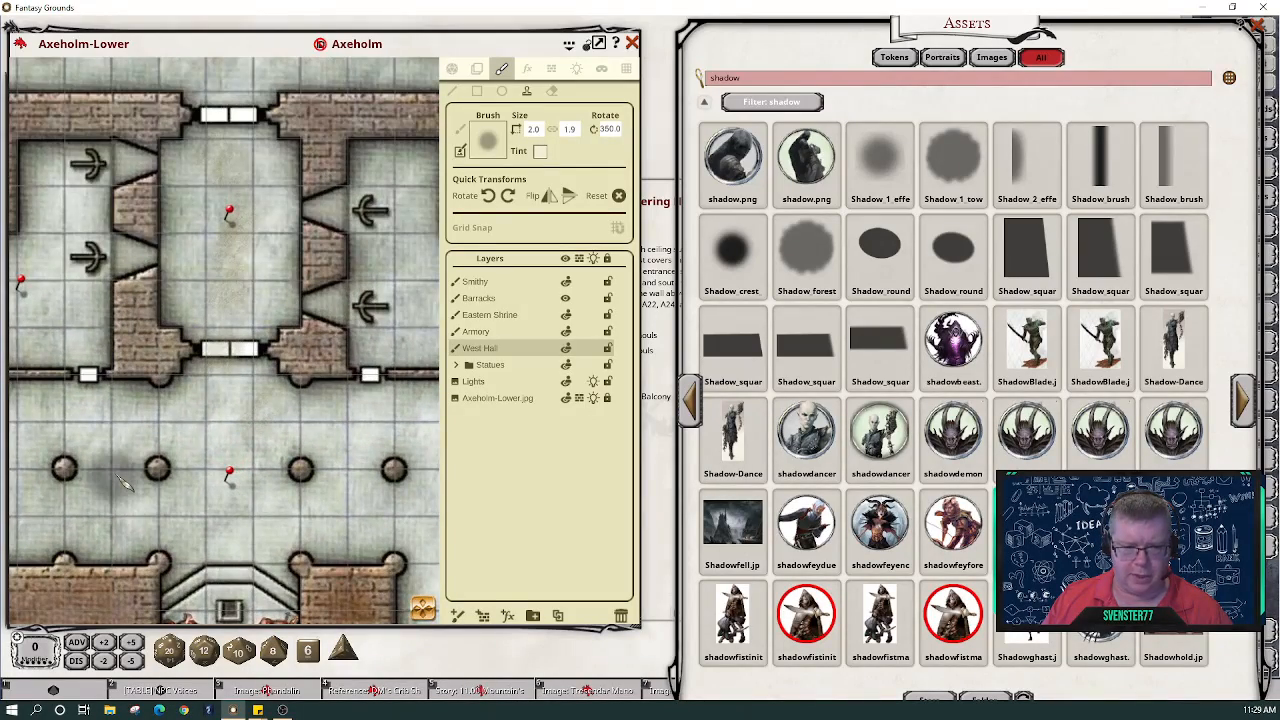
{"action": "scroll", "coordinate": [118, 478], "scroll_direction": "down", "scroll_amount": 4}
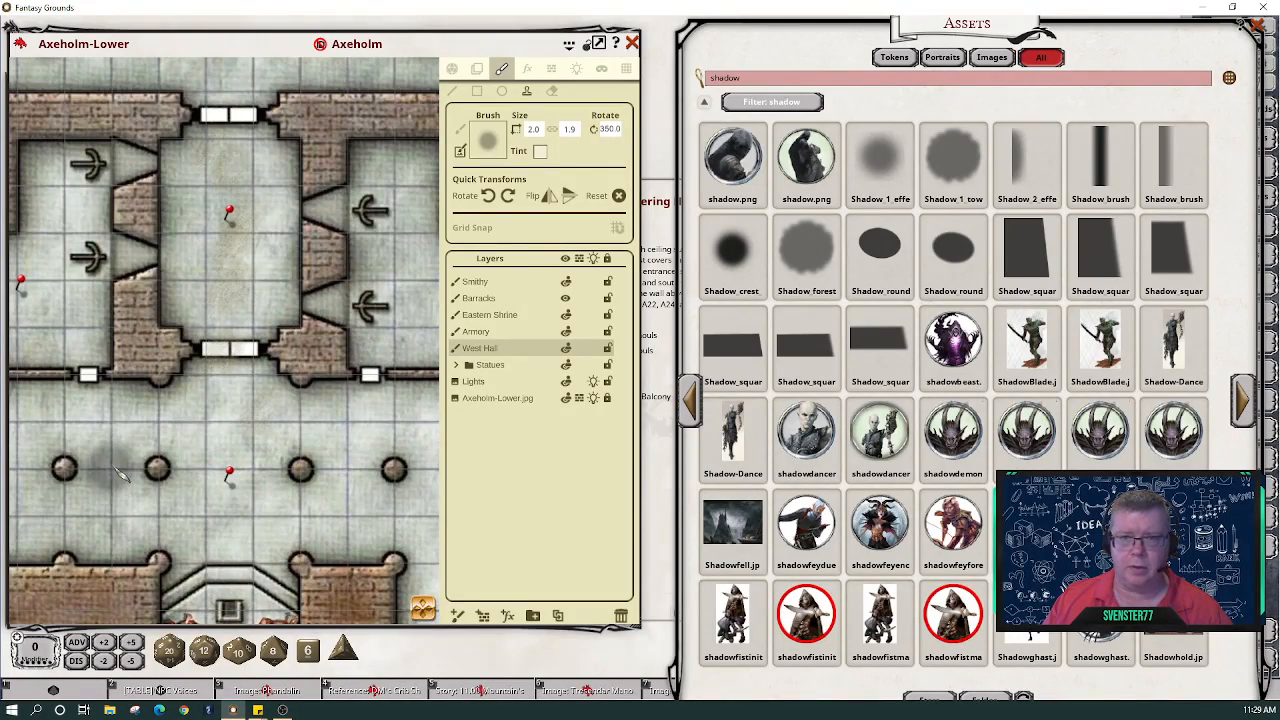
{"action": "scroll", "coordinate": [118, 478], "scroll_direction": "down", "scroll_amount": 2}
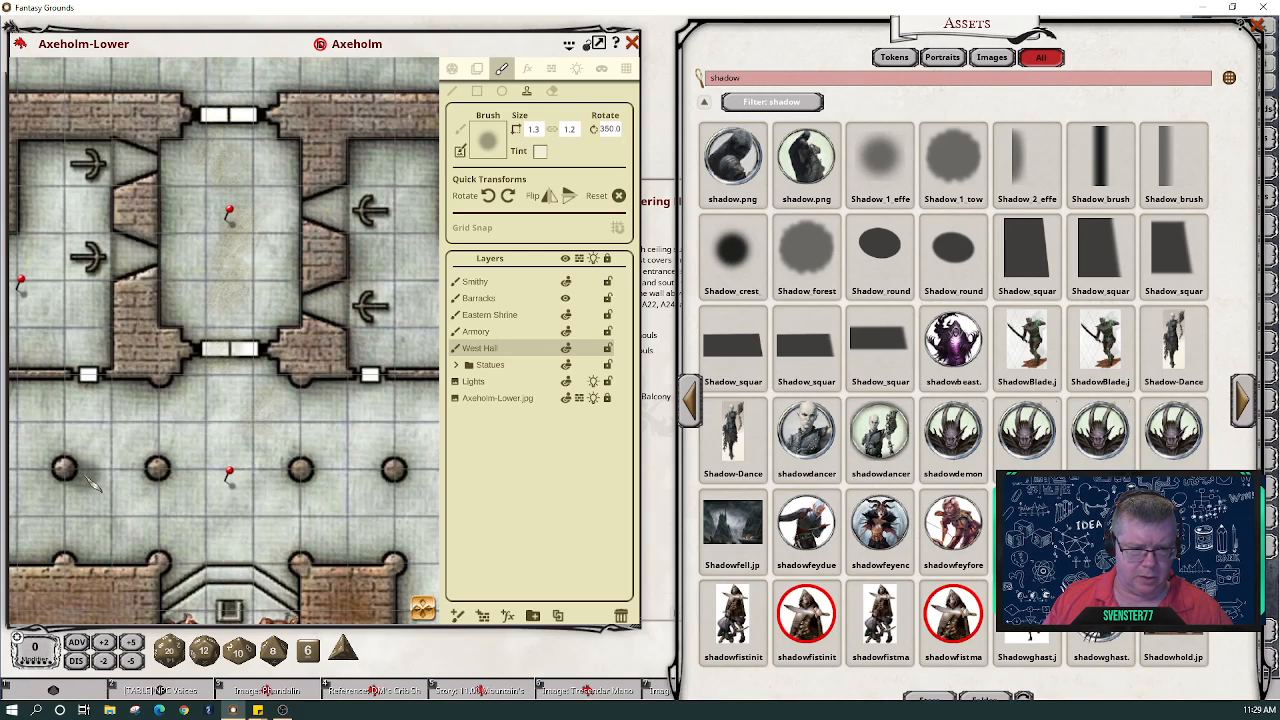
{"action": "scroll", "coordinate": [85, 483], "scroll_direction": "down", "scroll_amount": 3}
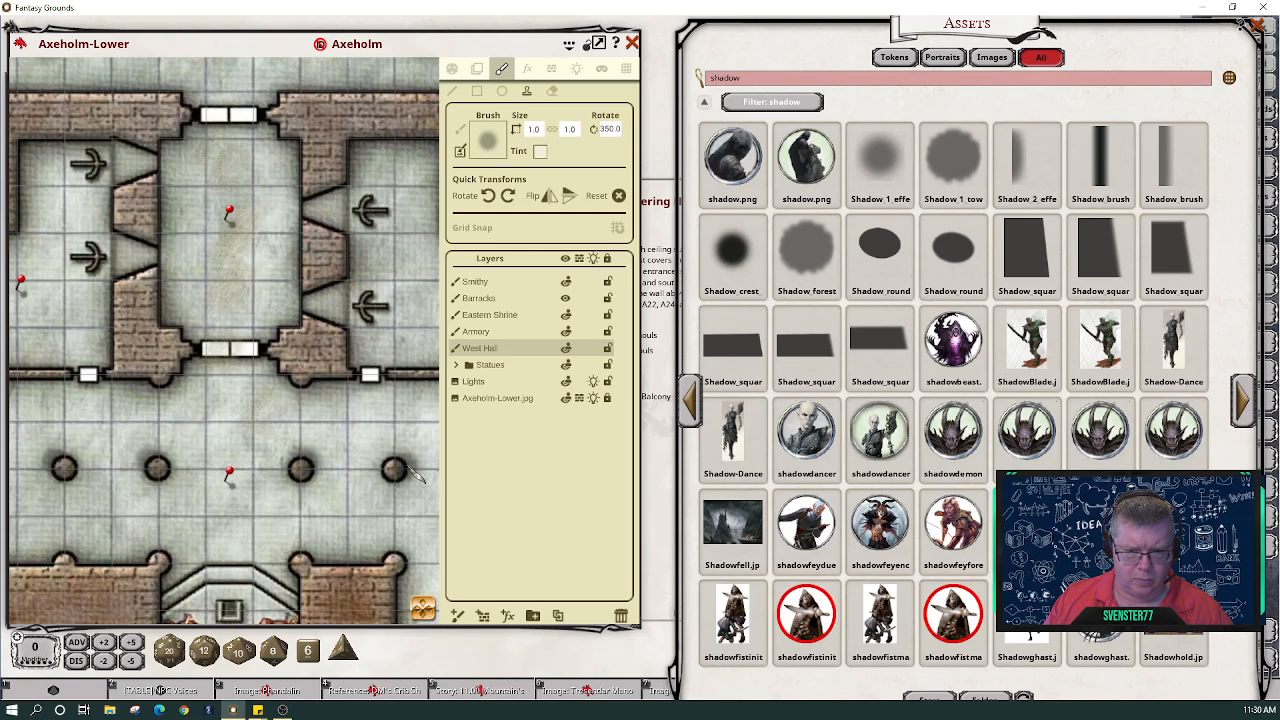
- Zoom out and pan the map east to frame the winding cave tunnels beyond the halls
{"action": "scroll", "coordinate": [228, 520], "scroll_direction": "down", "scroll_amount": 4}
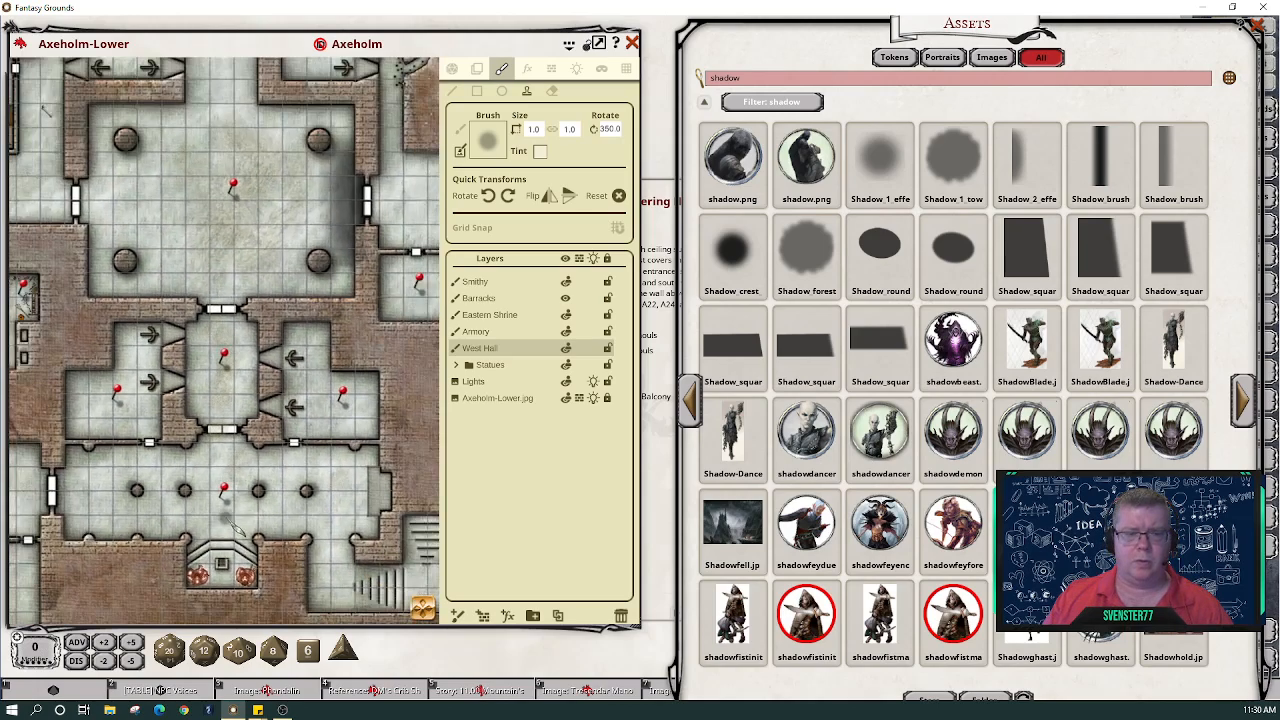
{"action": "scroll", "coordinate": [237, 530], "scroll_direction": "down", "scroll_amount": 2}
{"action": "scroll", "coordinate": [310, 562], "scroll_direction": "down", "scroll_amount": 2}
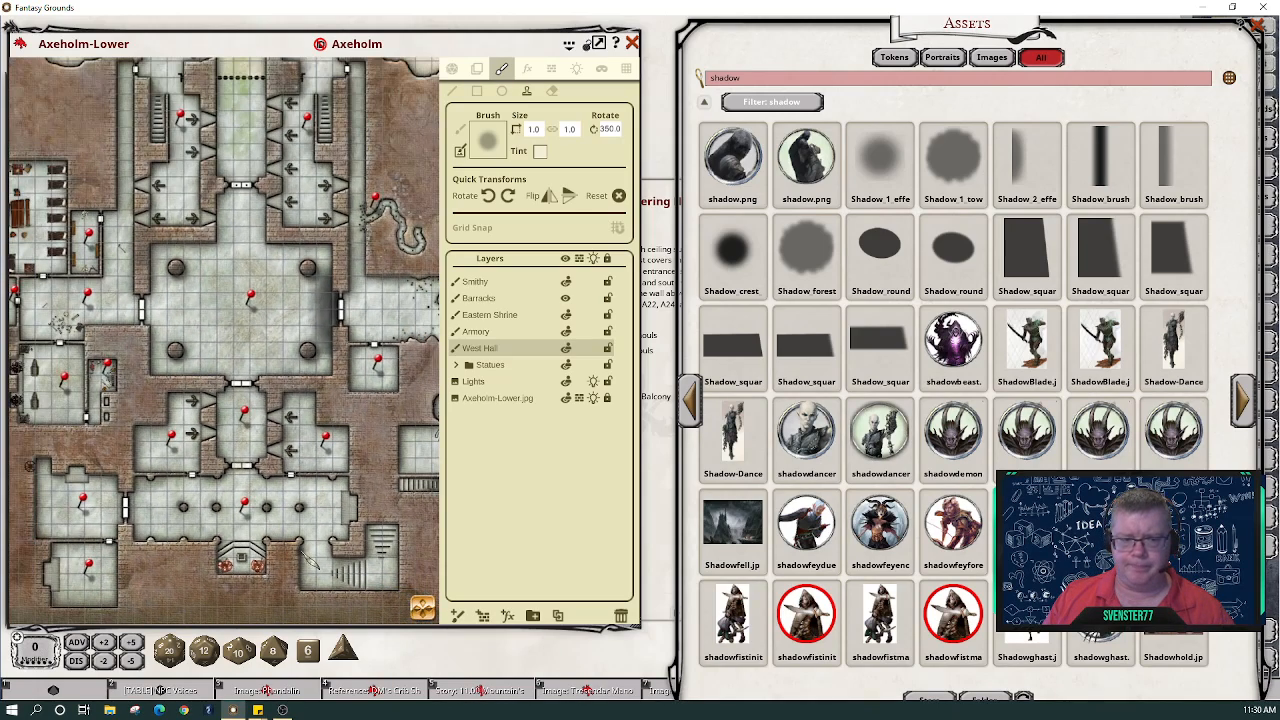
{"action": "mouse_move", "coordinate": [420, 606]}
{"action": "left_mouse_down"}
{"action": "mouse_move", "coordinate": [452, 600]}
{"action": "mouse_move", "coordinate": [354, 575]}
{"action": "mouse_move", "coordinate": [438, 617]}
{"action": "left_mouse_up"}
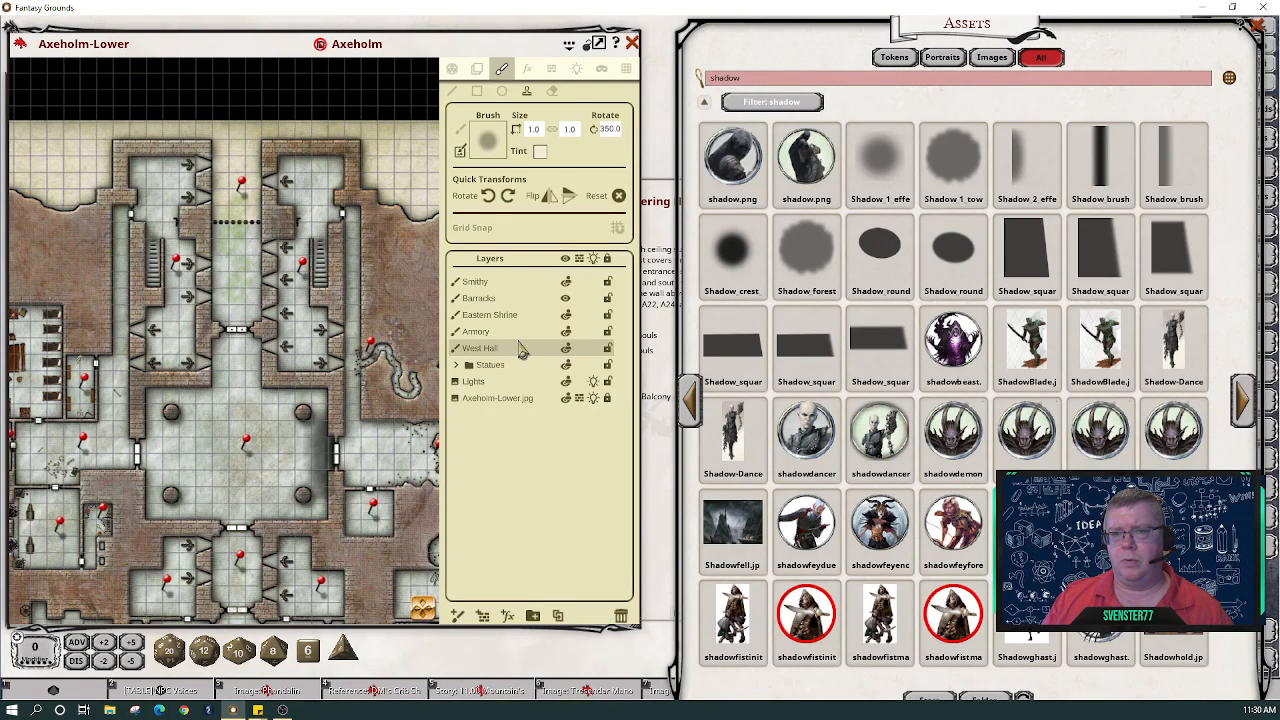
{"action": "scroll", "coordinate": [232, 462], "scroll_direction": "up", "scroll_amount": 2}
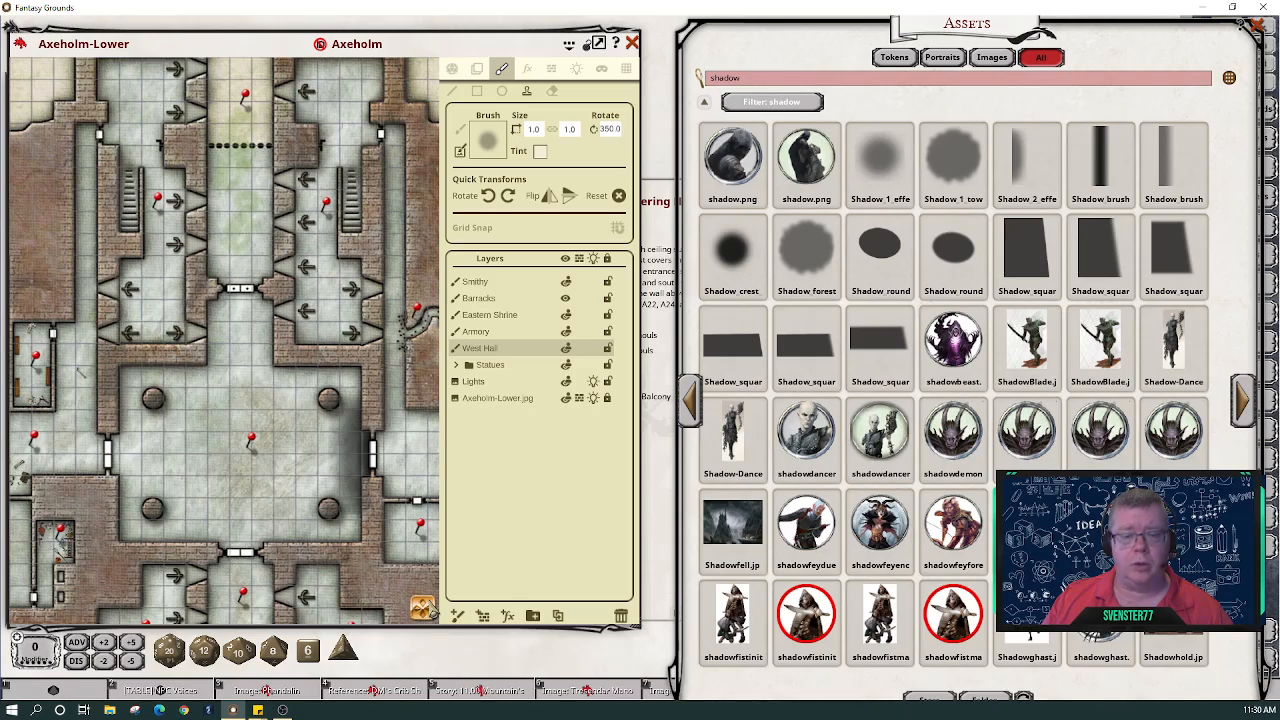
{"action": "mouse_move", "coordinate": [425, 608]}
{"action": "left_mouse_down"}
{"action": "mouse_move", "coordinate": [422, 628]}
{"action": "mouse_move", "coordinate": [472, 617]}
{"action": "mouse_move", "coordinate": [398, 610]}
{"action": "mouse_move", "coordinate": [458, 615]}
{"action": "mouse_move", "coordinate": [425, 625]}
{"action": "mouse_move", "coordinate": [426, 614]}
{"action": "left_mouse_up"}
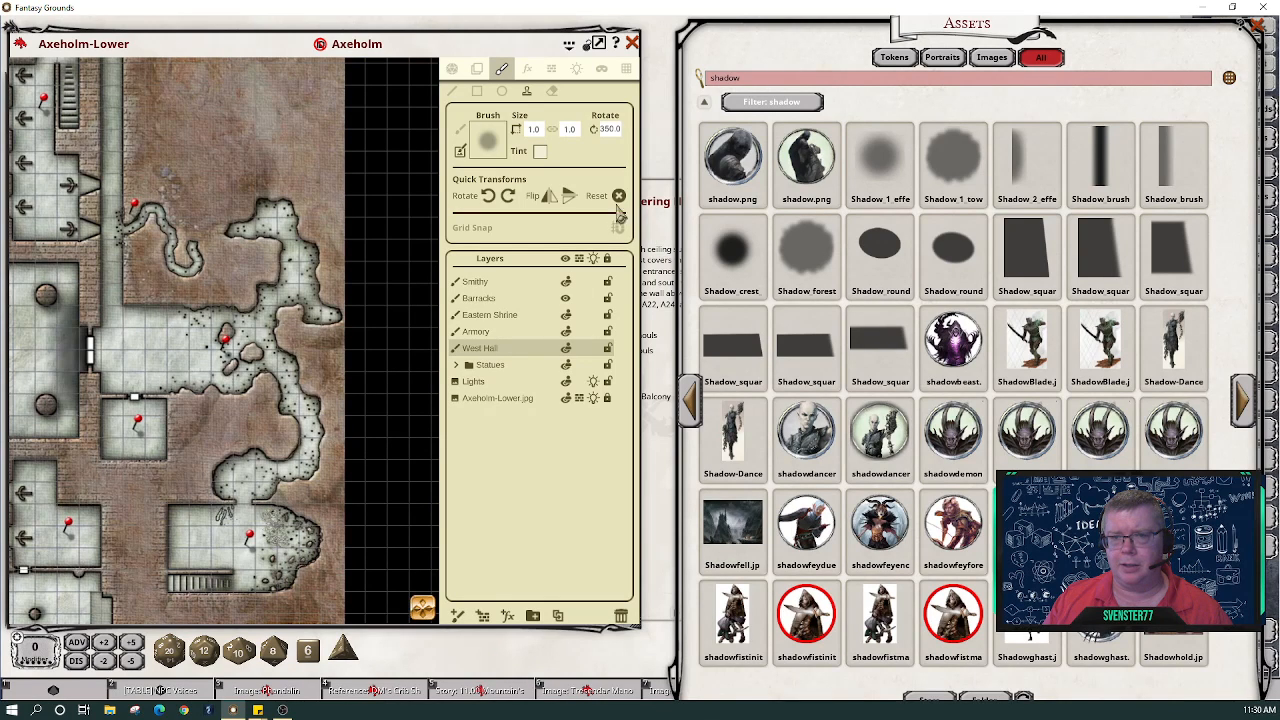
- Close the Mustering Hall and A18 Empty Room story entries
{"action": "left_click", "coordinate": [452, 68]}
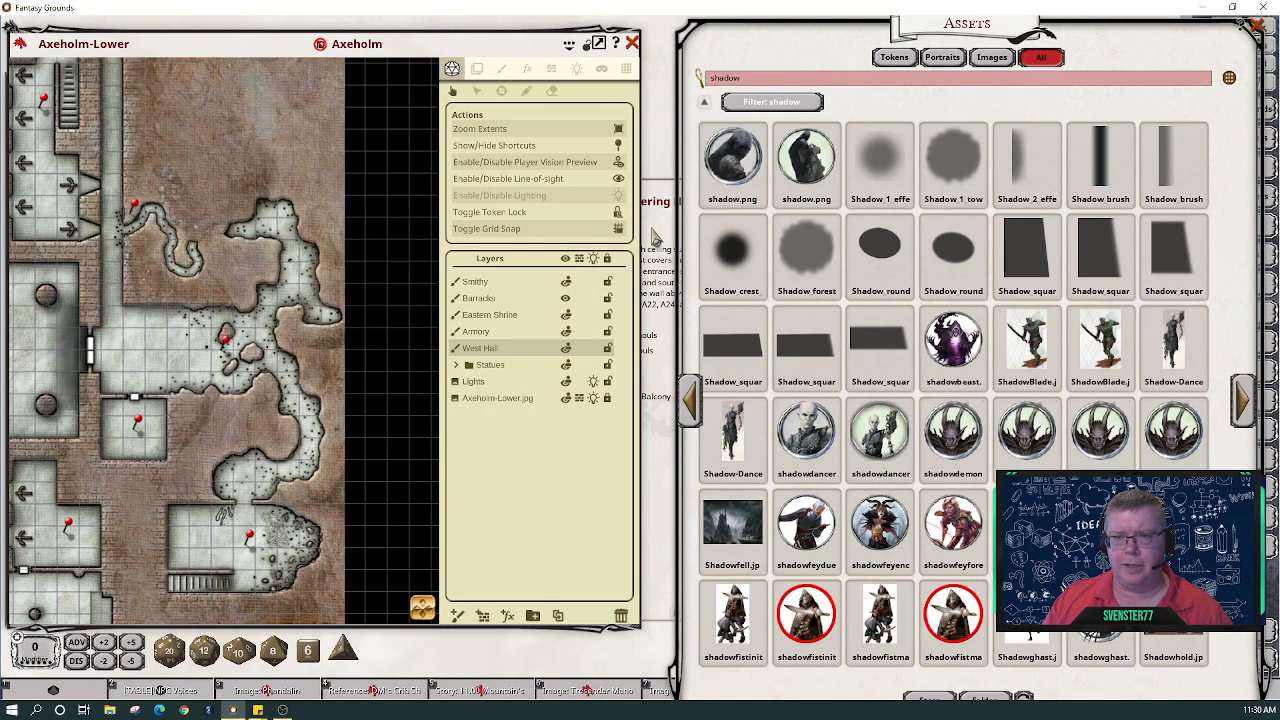
{"action": "left_click", "coordinate": [663, 386]}
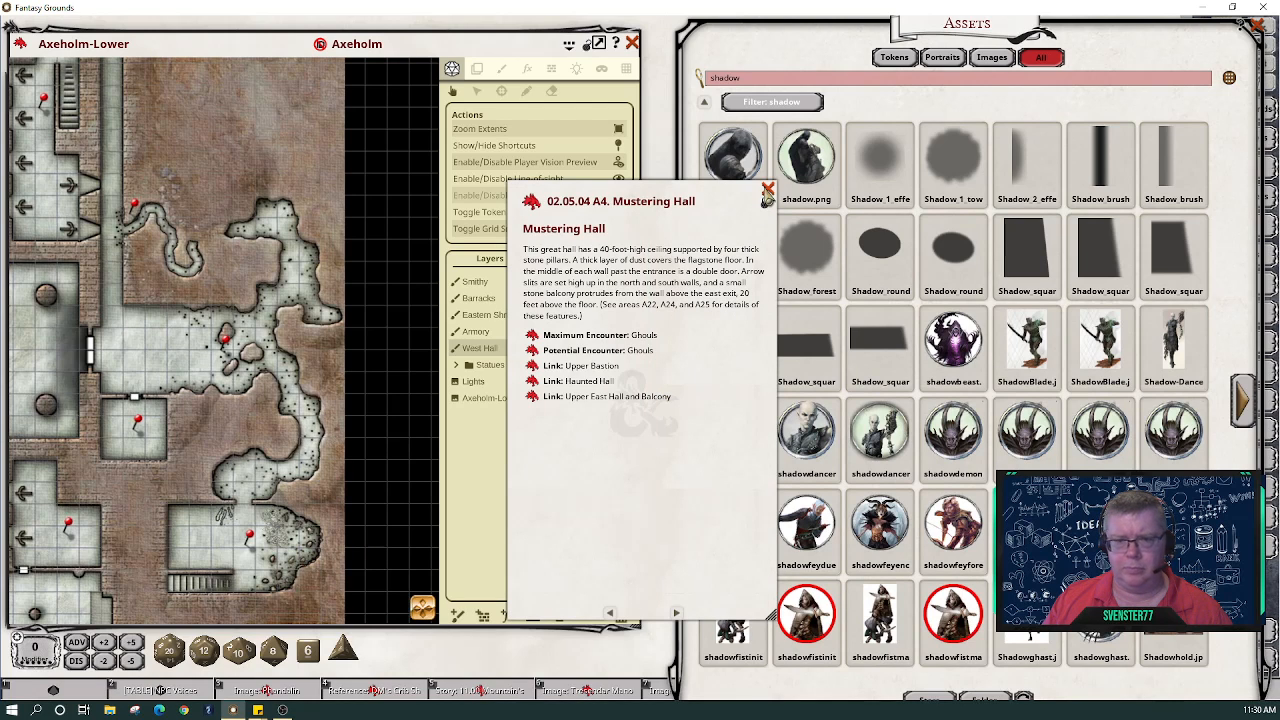
{"action": "left_click", "coordinate": [767, 190]}
{"action": "left_click", "coordinate": [139, 423]}
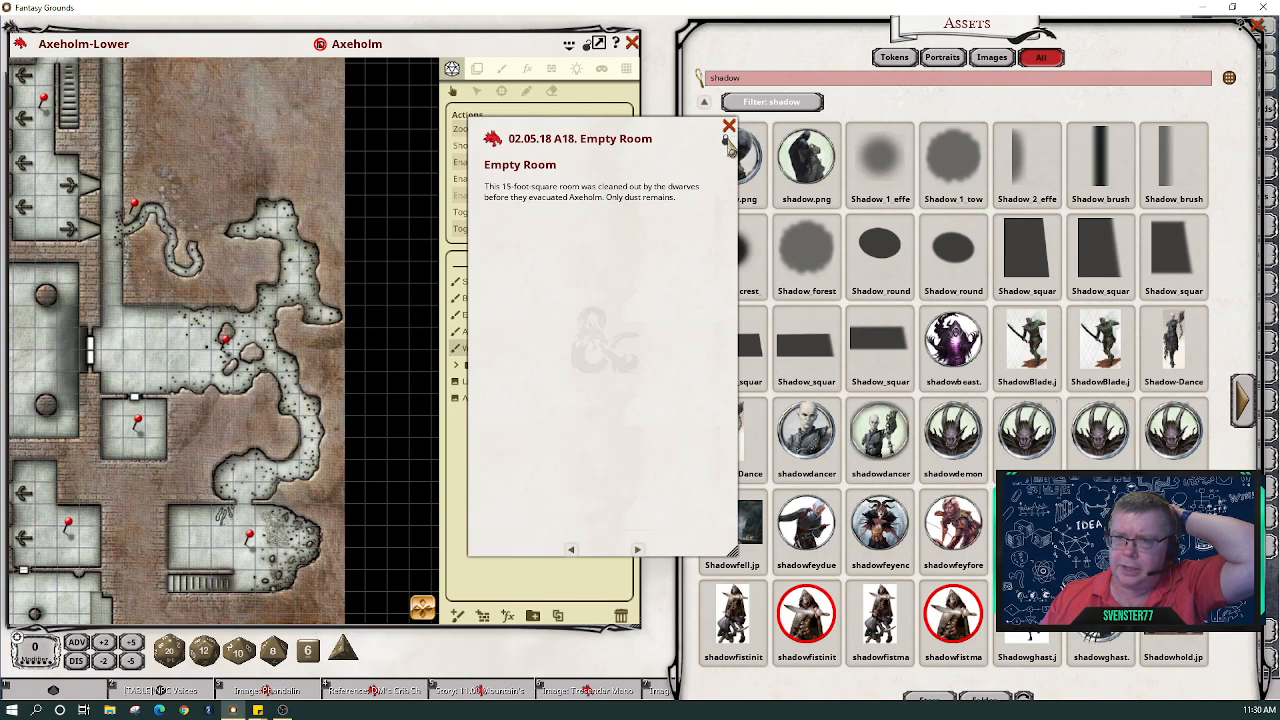
{"action": "left_click", "coordinate": [729, 126]}
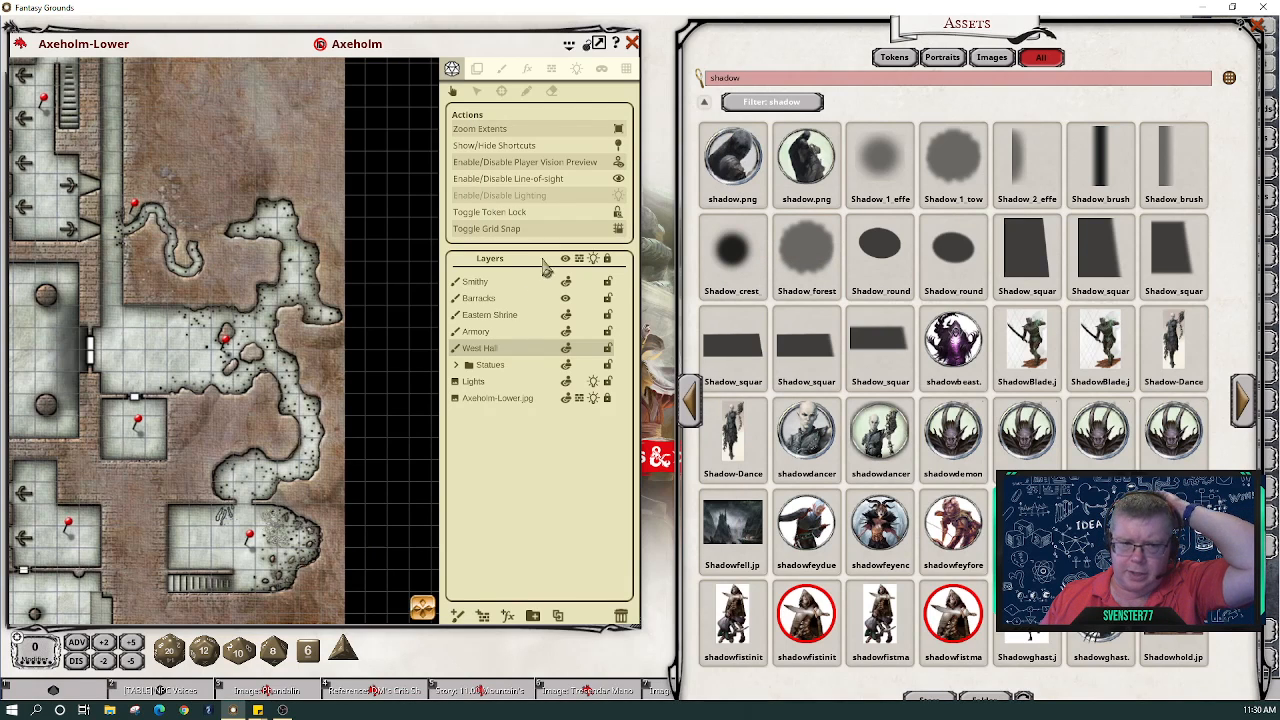
- Read the A17 East Hall in Ruins, A19 Ghoul Den and A20 Narrow Tunnel entries, closing A19 and A20
{"action": "double_click", "coordinate": [226, 343]}
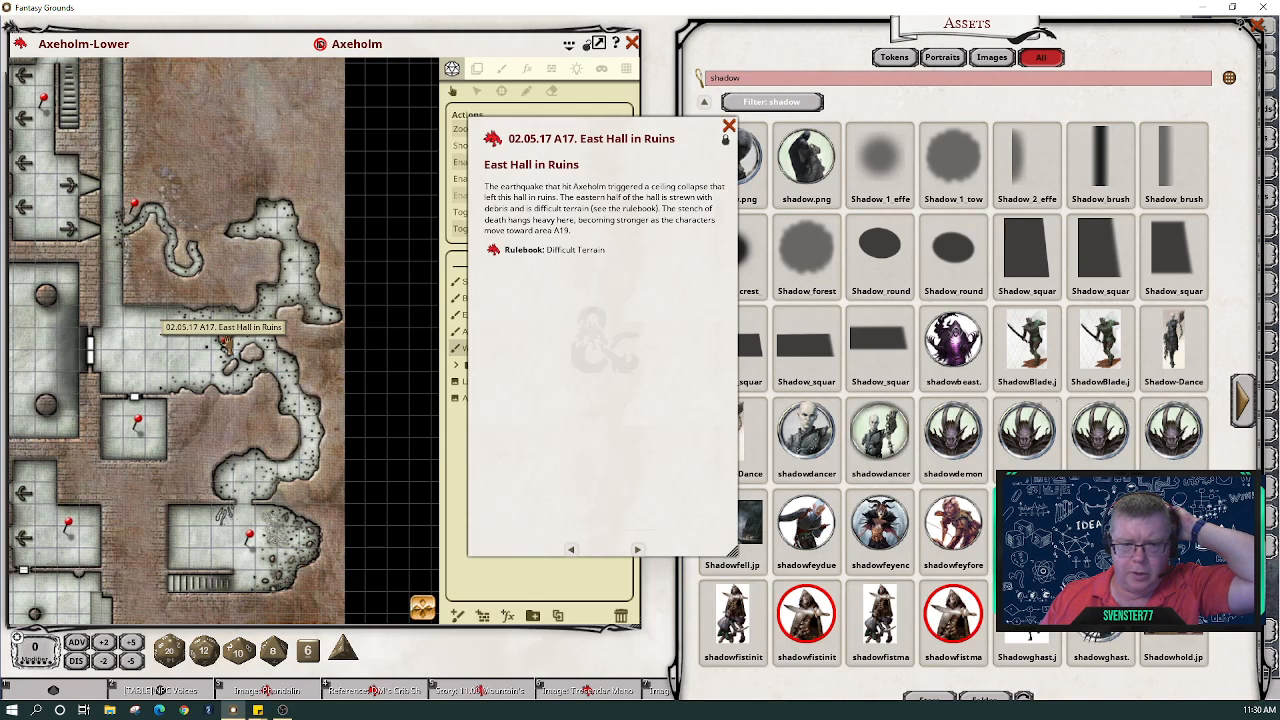
{"action": "double_click", "coordinate": [252, 540]}
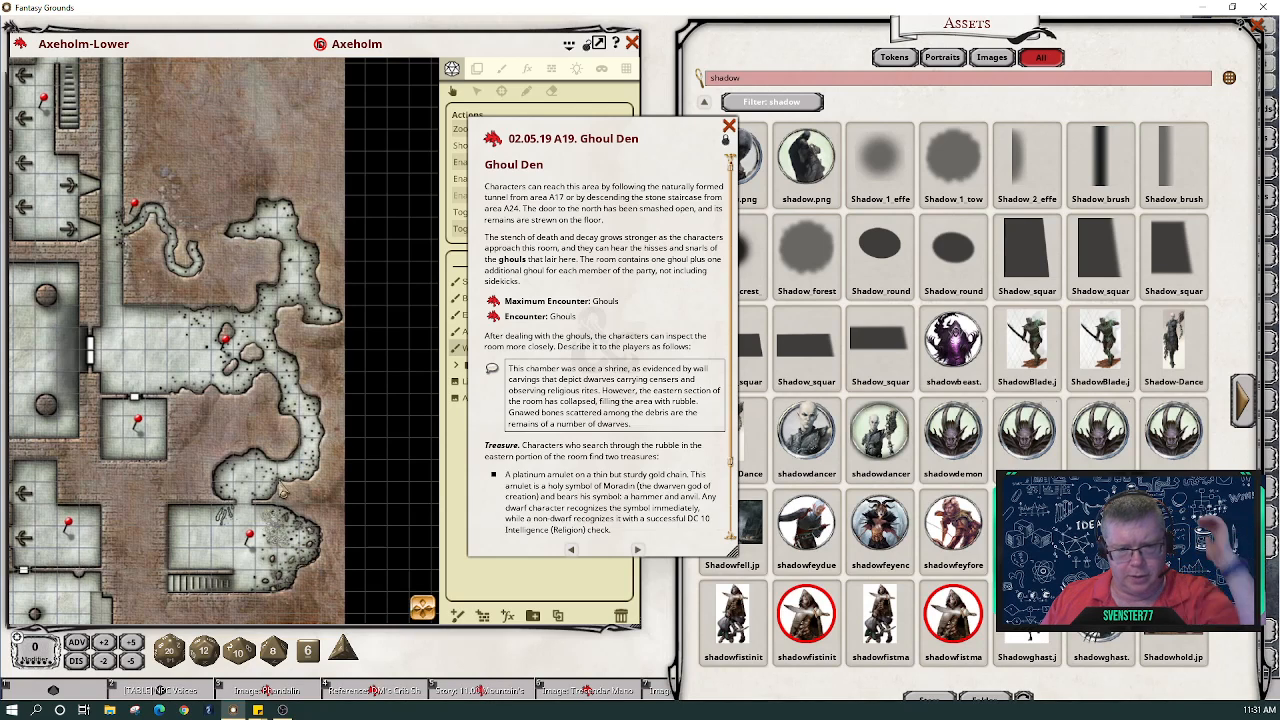
{"action": "scroll", "coordinate": [282, 537], "scroll_direction": "up", "scroll_amount": 3}
{"action": "scroll", "coordinate": [283, 538], "scroll_direction": "up", "scroll_amount": 3}
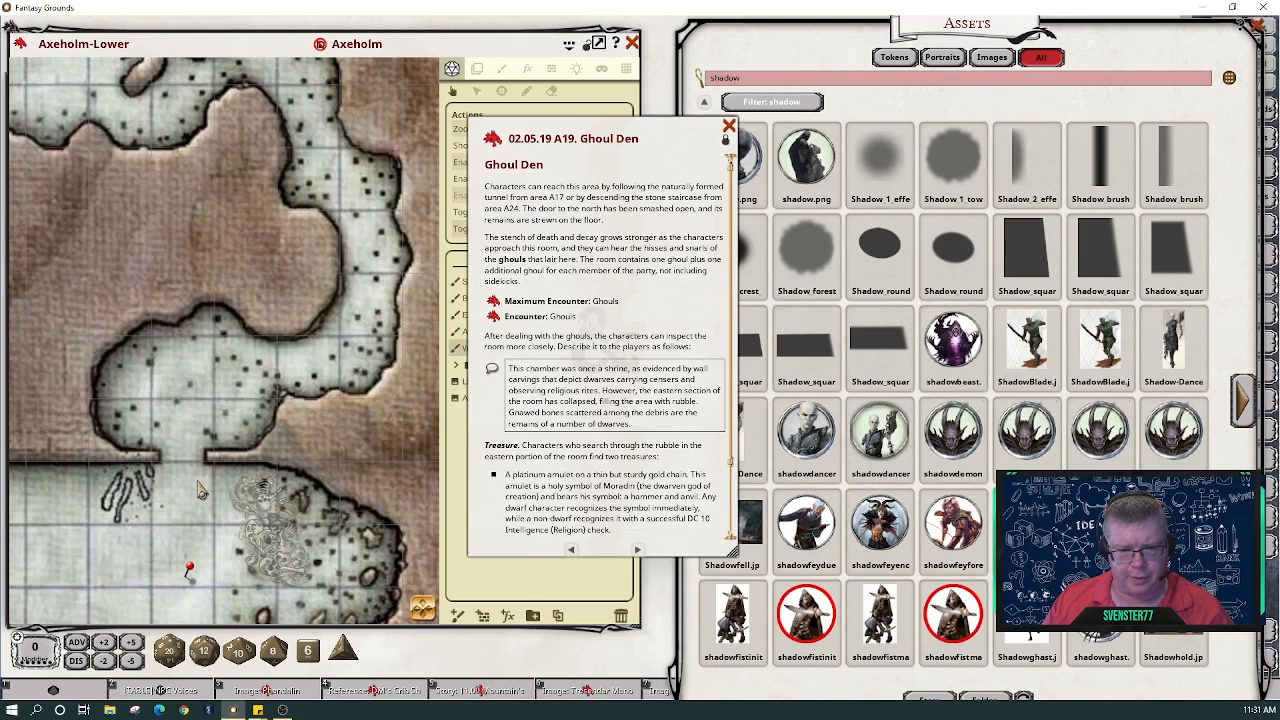
{"action": "scroll", "coordinate": [199, 489], "scroll_direction": "down", "scroll_amount": 2}
{"action": "scroll", "coordinate": [199, 489], "scroll_direction": "down", "scroll_amount": 3}
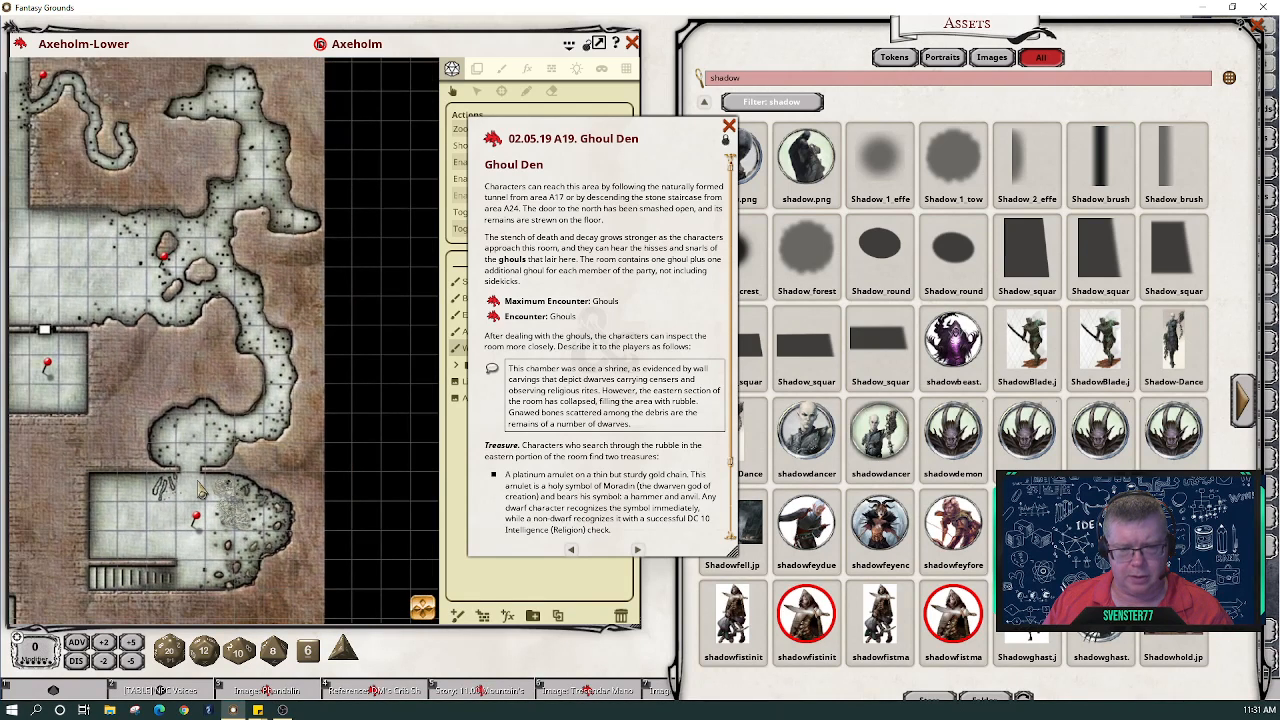
{"action": "scroll", "coordinate": [199, 489], "scroll_direction": "down", "scroll_amount": 1}
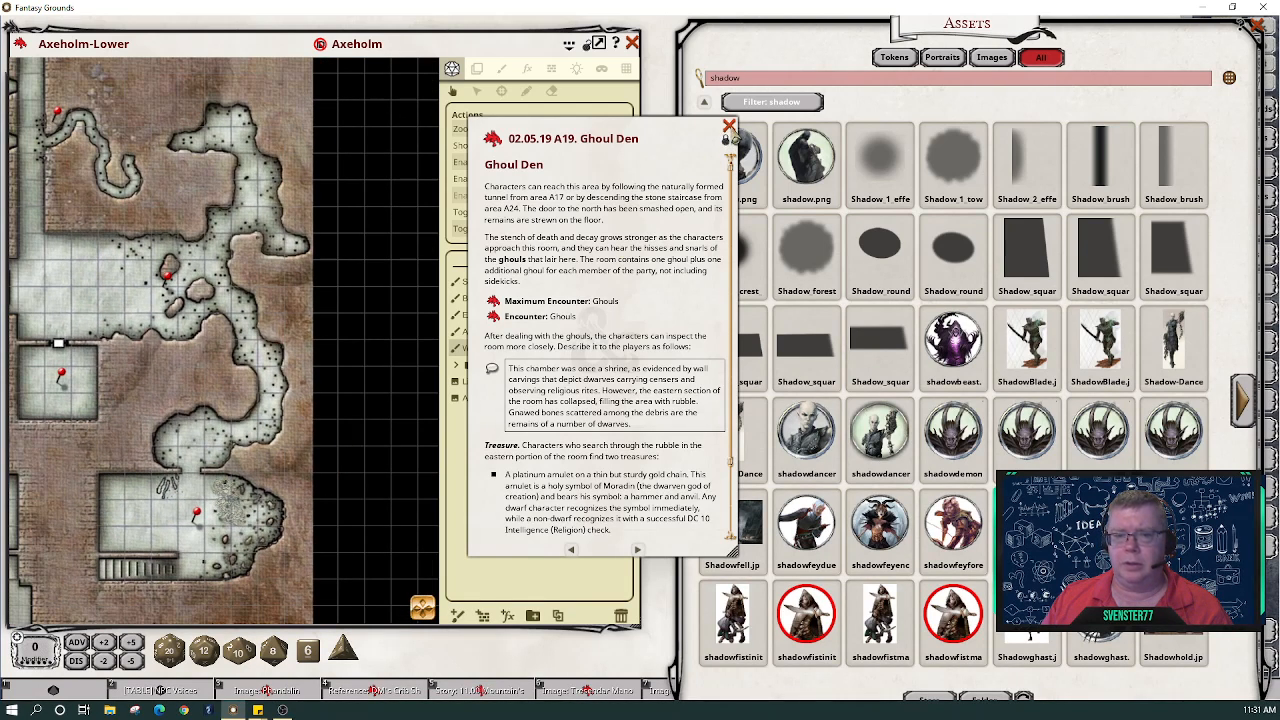
{"action": "left_click", "coordinate": [729, 128]}
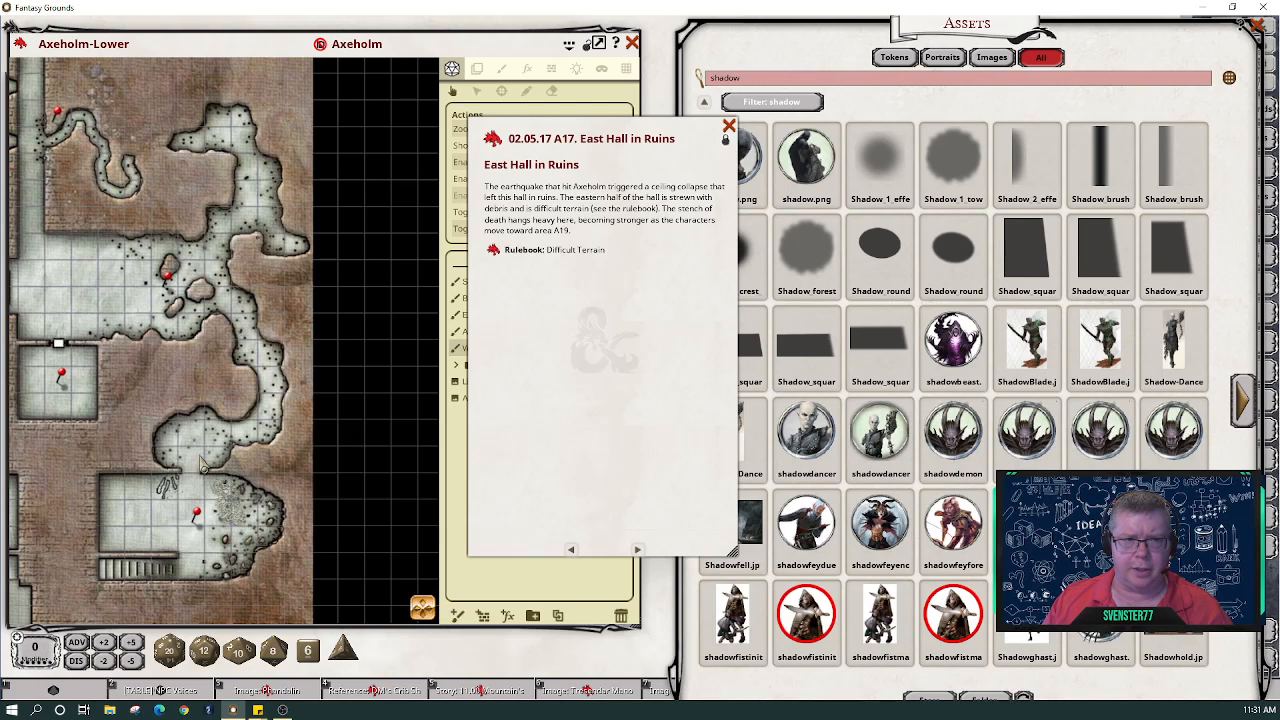
{"action": "double_click", "coordinate": [58, 113]}
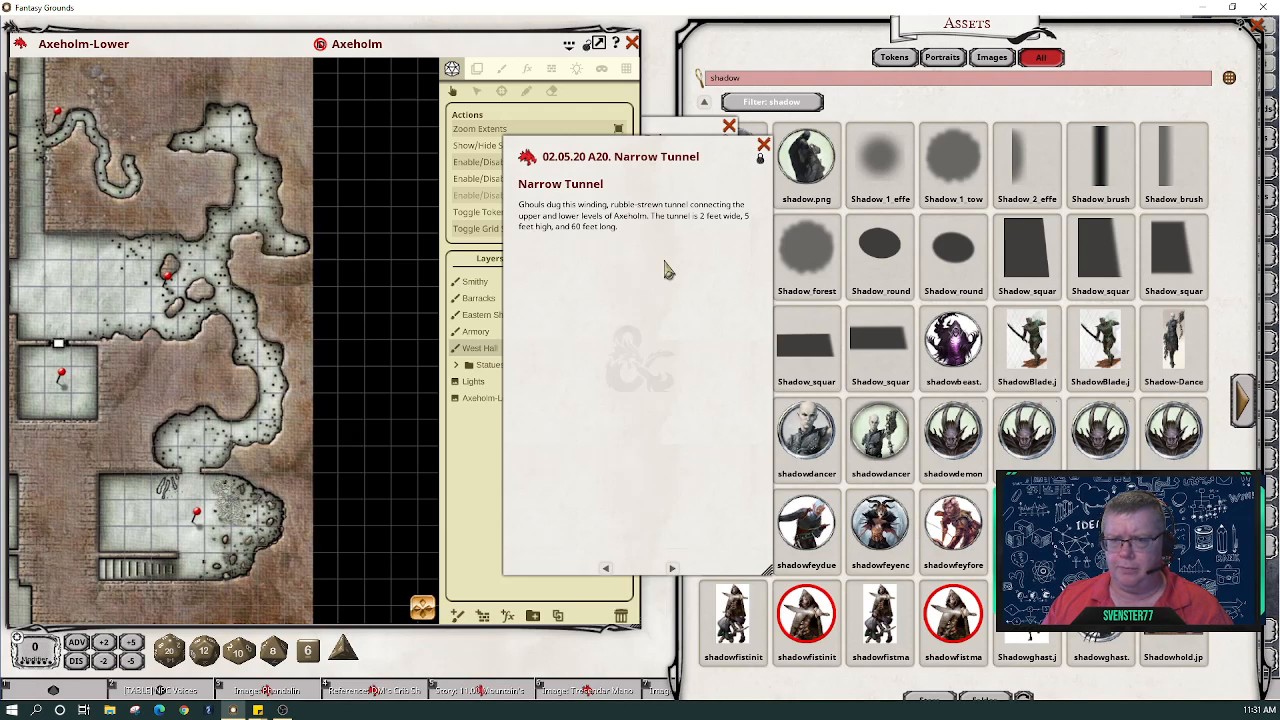
{"action": "left_click", "coordinate": [763, 146]}
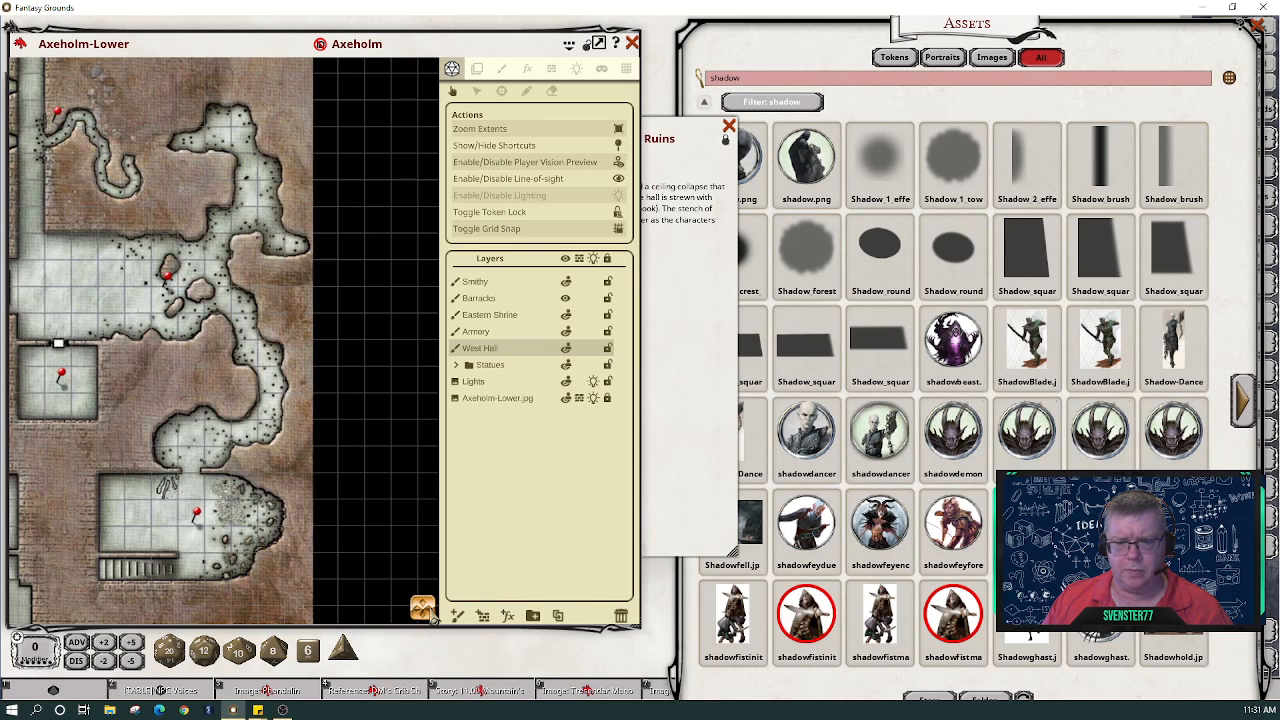
- Pan to the winding tunnel at the top-left and close the East Hall in Ruins entry
{"action": "mouse_move", "coordinate": [424, 607]}
{"action": "left_mouse_down"}
{"action": "mouse_move", "coordinate": [422, 583]}
{"action": "mouse_move", "coordinate": [410, 586]}
{"action": "left_mouse_up"}
{"action": "scroll", "coordinate": [215, 402], "scroll_direction": "up", "scroll_amount": 2}
{"action": "scroll", "coordinate": [215, 402], "scroll_direction": "up", "scroll_amount": 2}
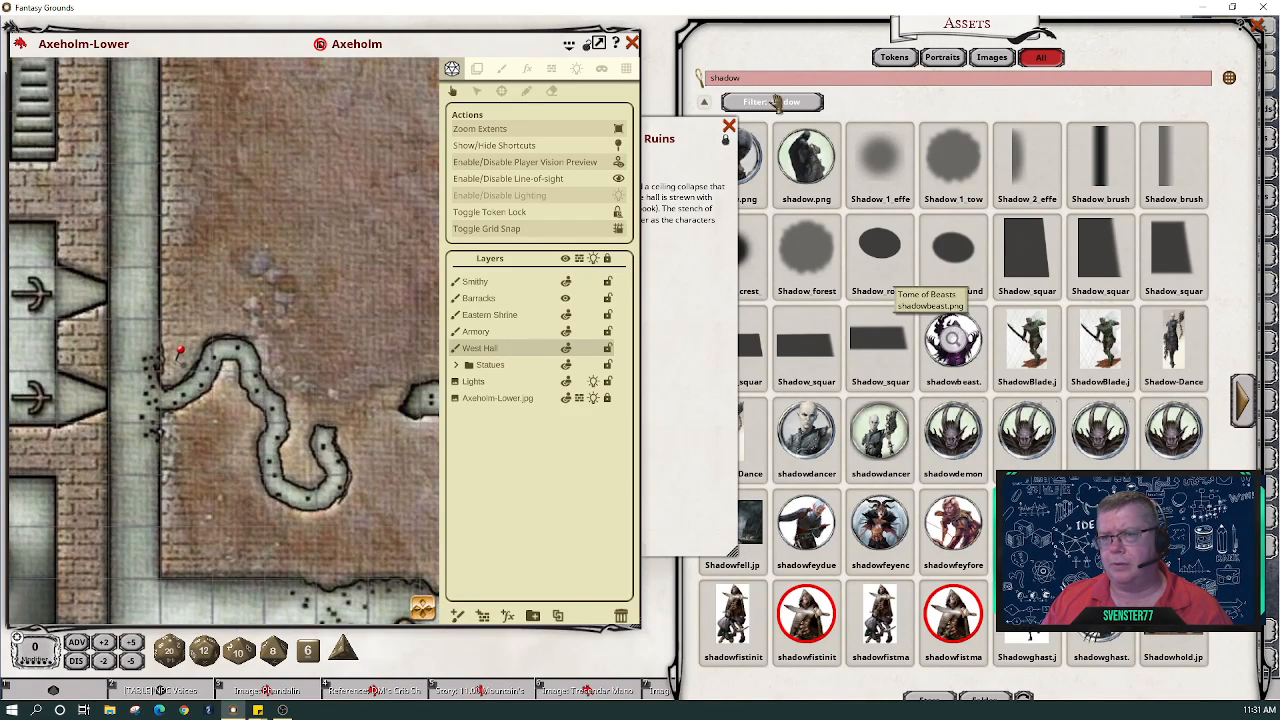
{"action": "left_click", "coordinate": [729, 127]}
- Change the asset search from 'shadow' to 'tunnel' and browse both pages of tunnel assets
{"action": "left_click", "coordinate": [773, 83]}
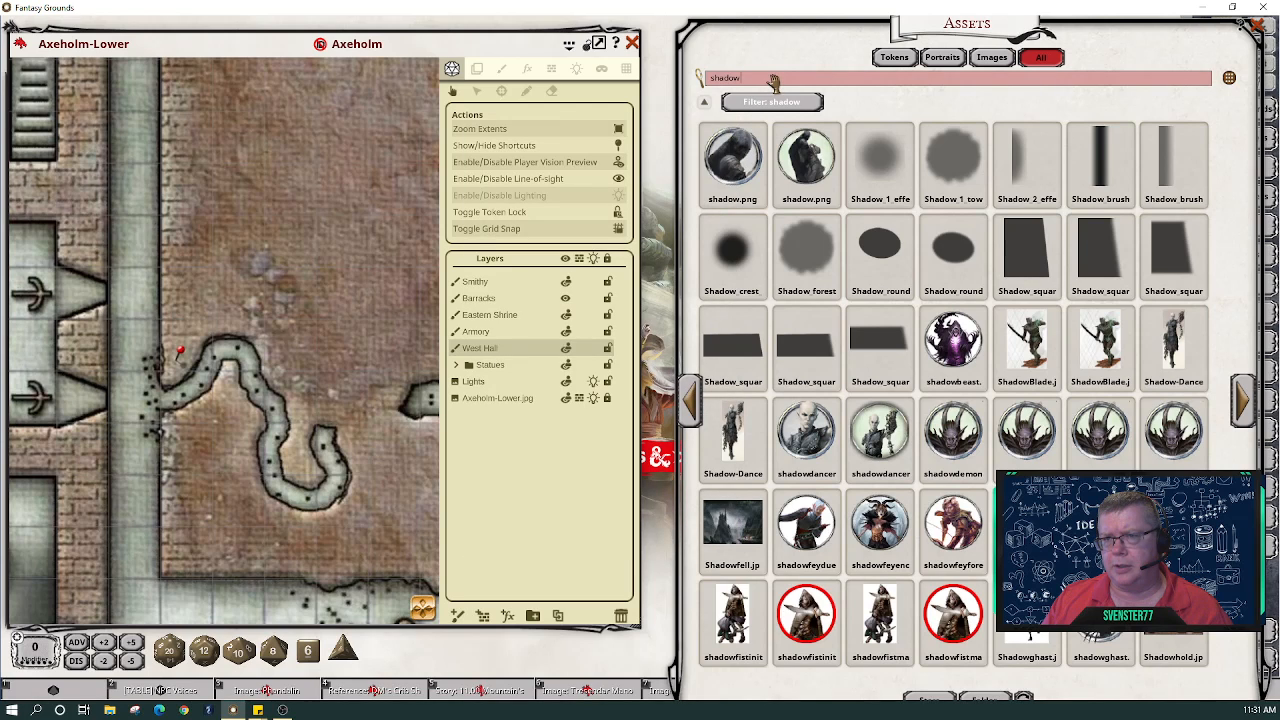
{"action": "key", "text": "BackSpace"}
{"action": "key", "text": "BackSpace"}
{"action": "key", "text": "BackSpace"}
{"action": "key", "text": "BackSpace"}
{"action": "key", "text": "BackSpace"}
{"action": "key", "text": "BackSpace"}
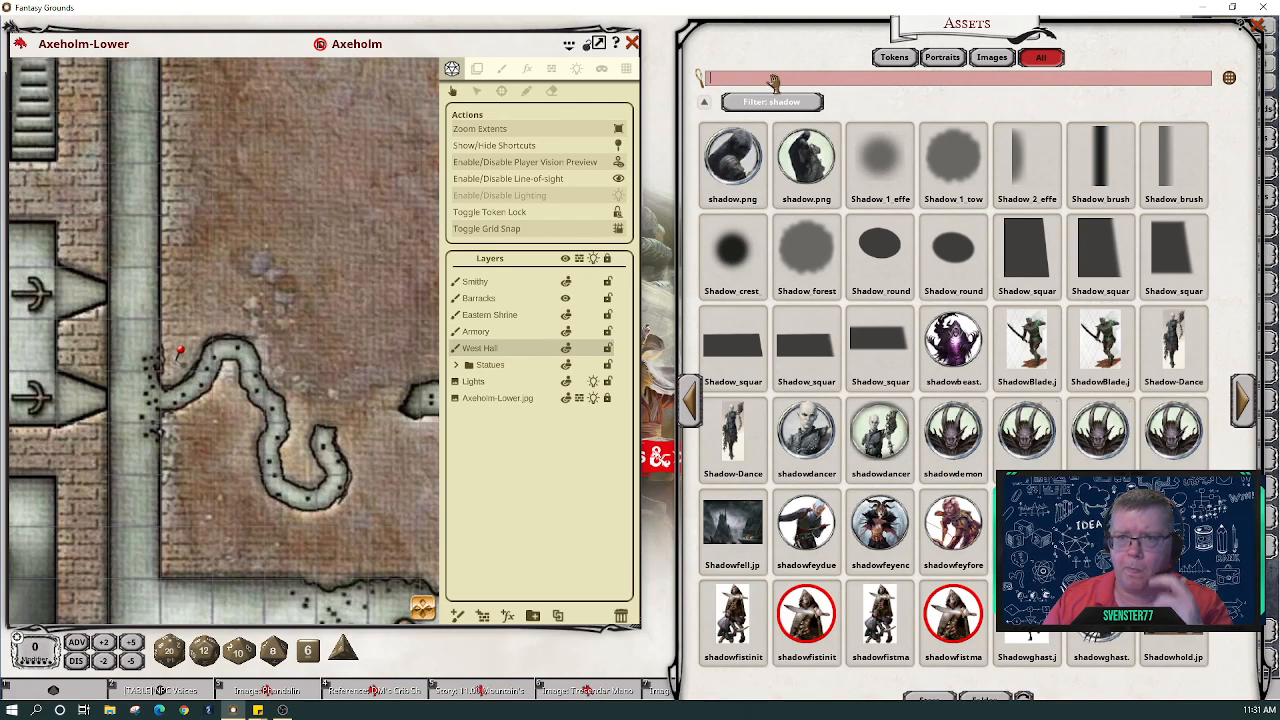
{"action": "type", "text": "tunnel"}
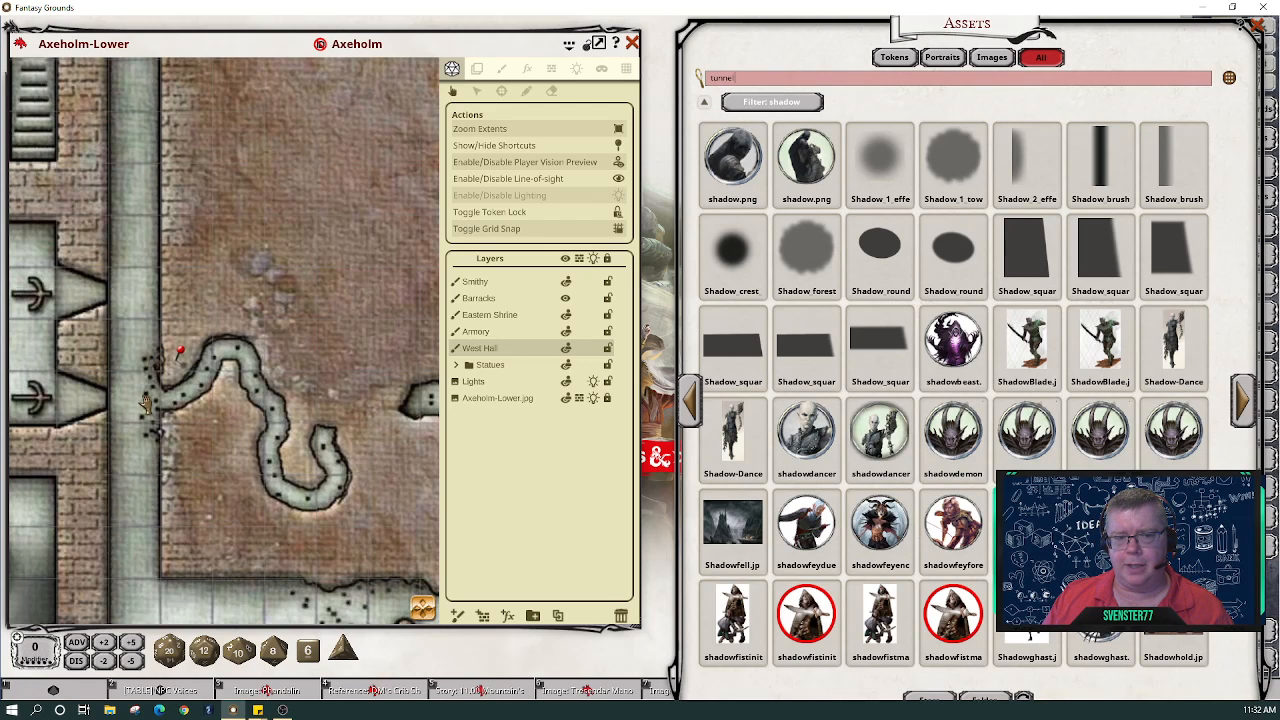
{"action": "key", "text": "Return"}
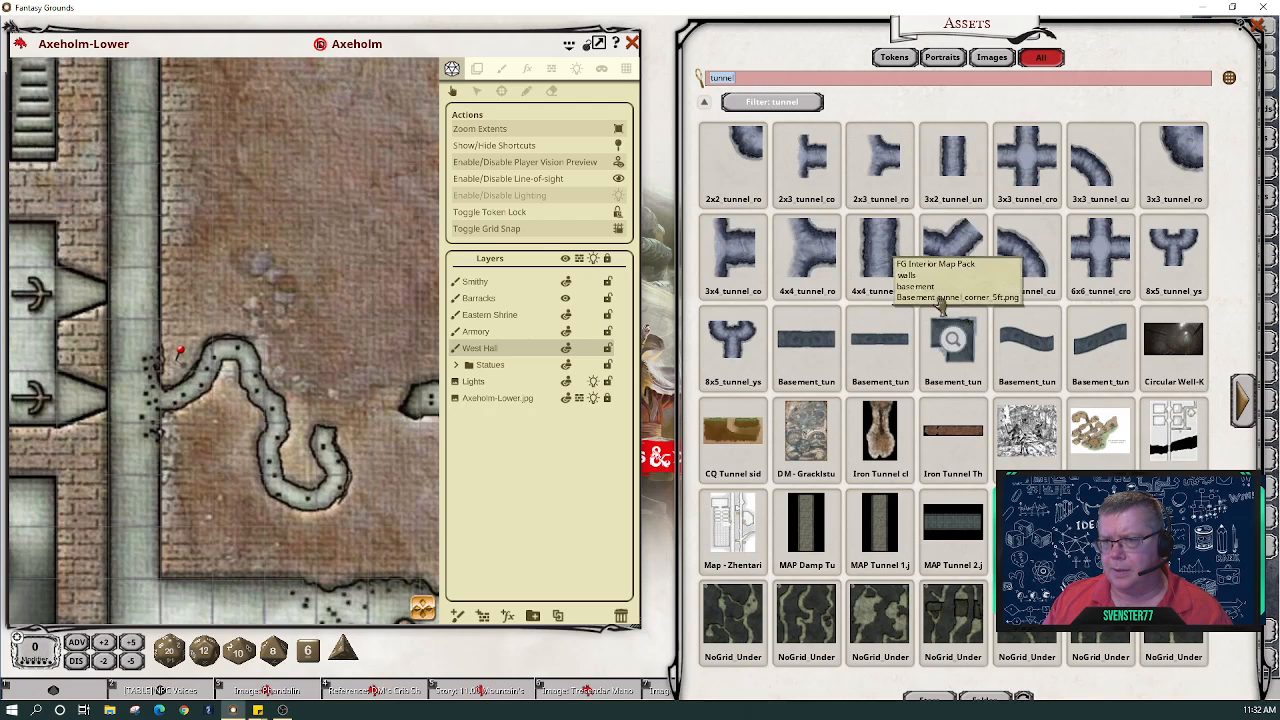
{"action": "left_click", "coordinate": [1248, 408]}
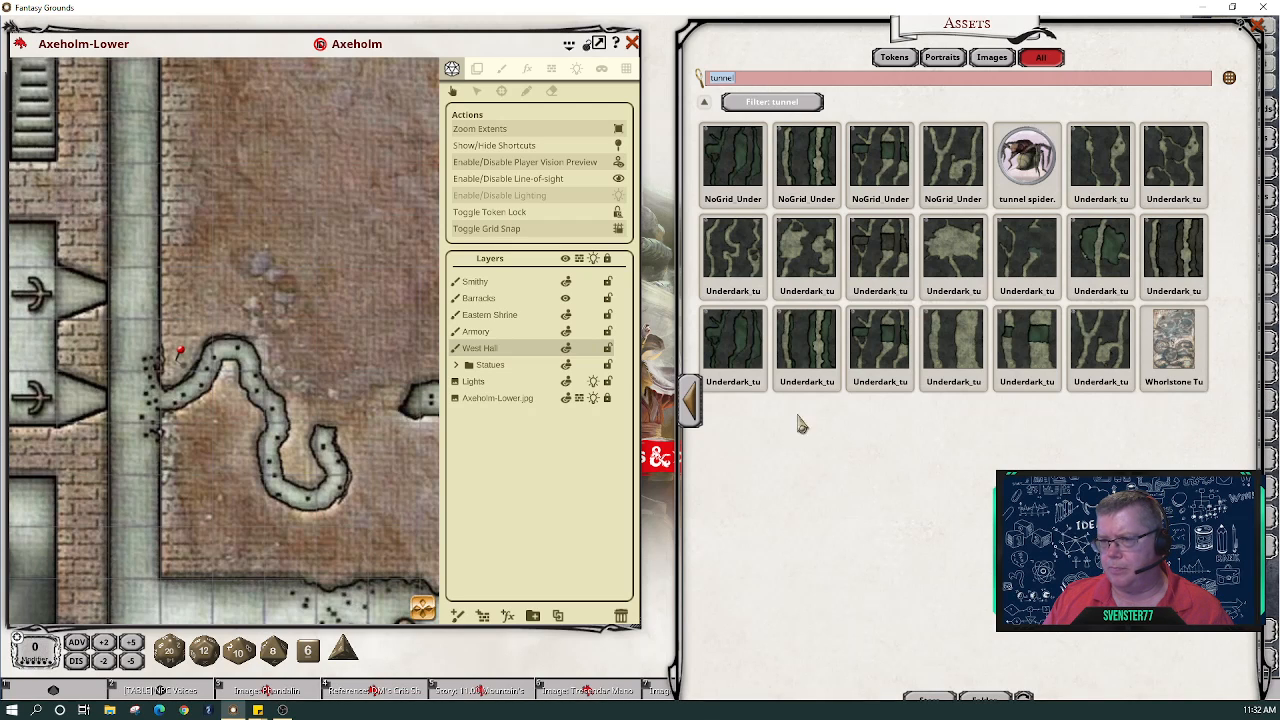
{"action": "left_click", "coordinate": [690, 412]}
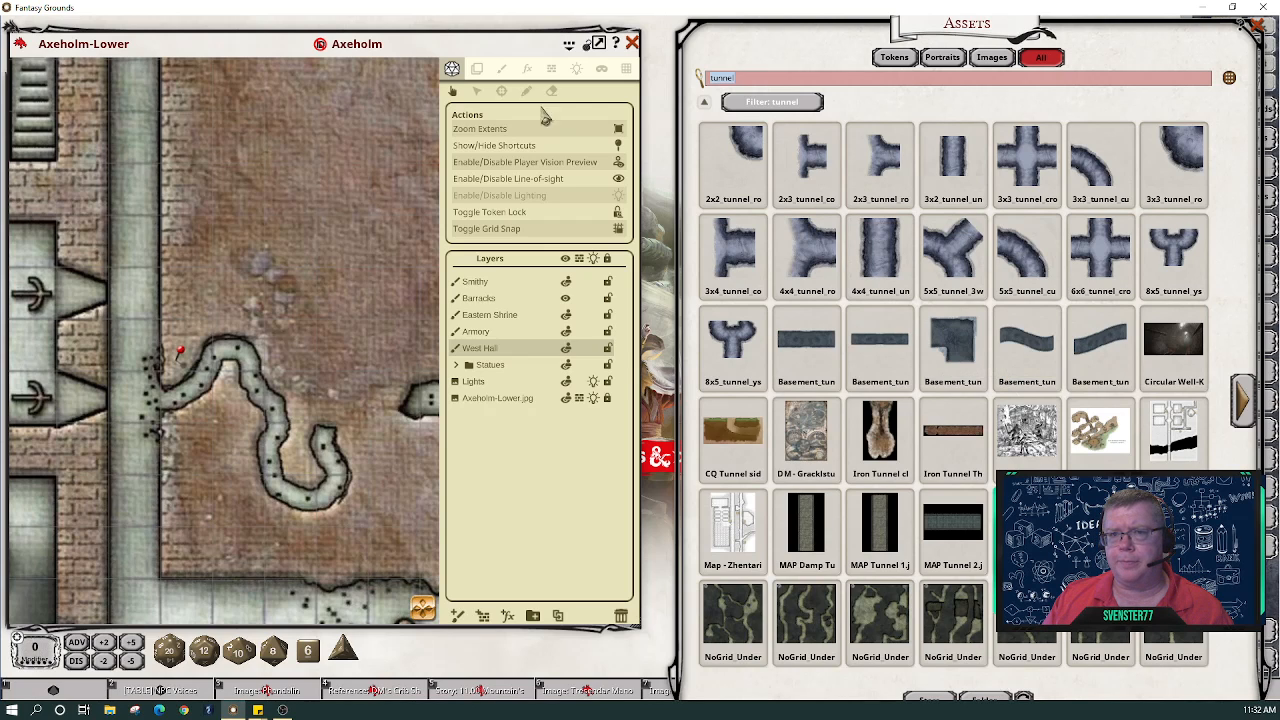
{"action": "left_click", "coordinate": [502, 70]}
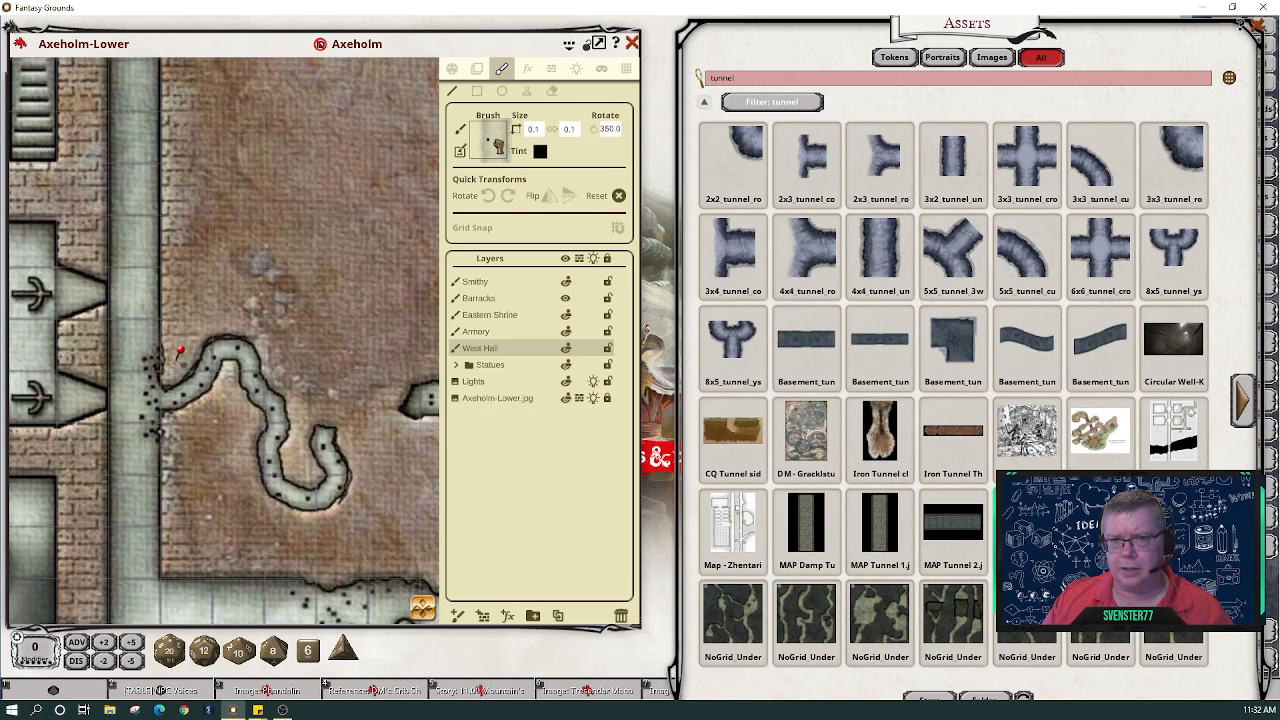
- Load the straight 3x2 tunnel tile as a 1.0 brush rotated 90°, and add a new paint layer
{"action": "left_click_drag", "start_coordinate": [483, 140], "coordinate": [484, 140]}
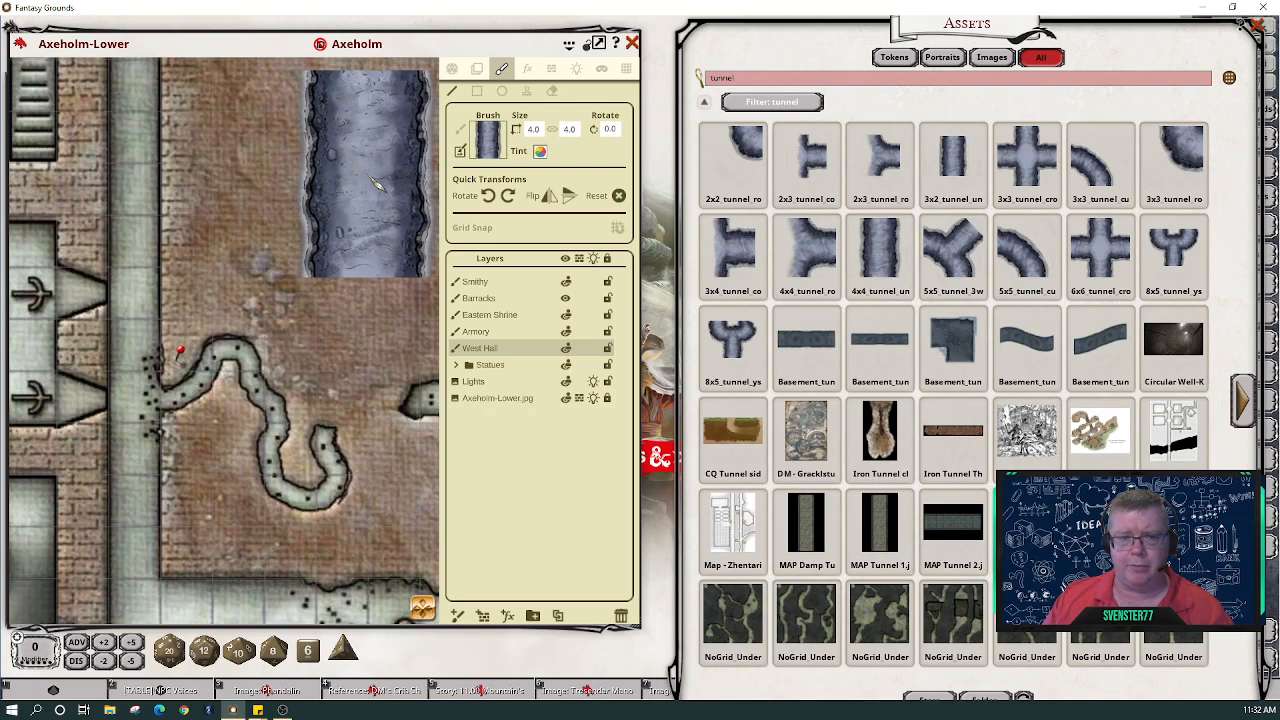
{"action": "left_click", "coordinate": [533, 129]}
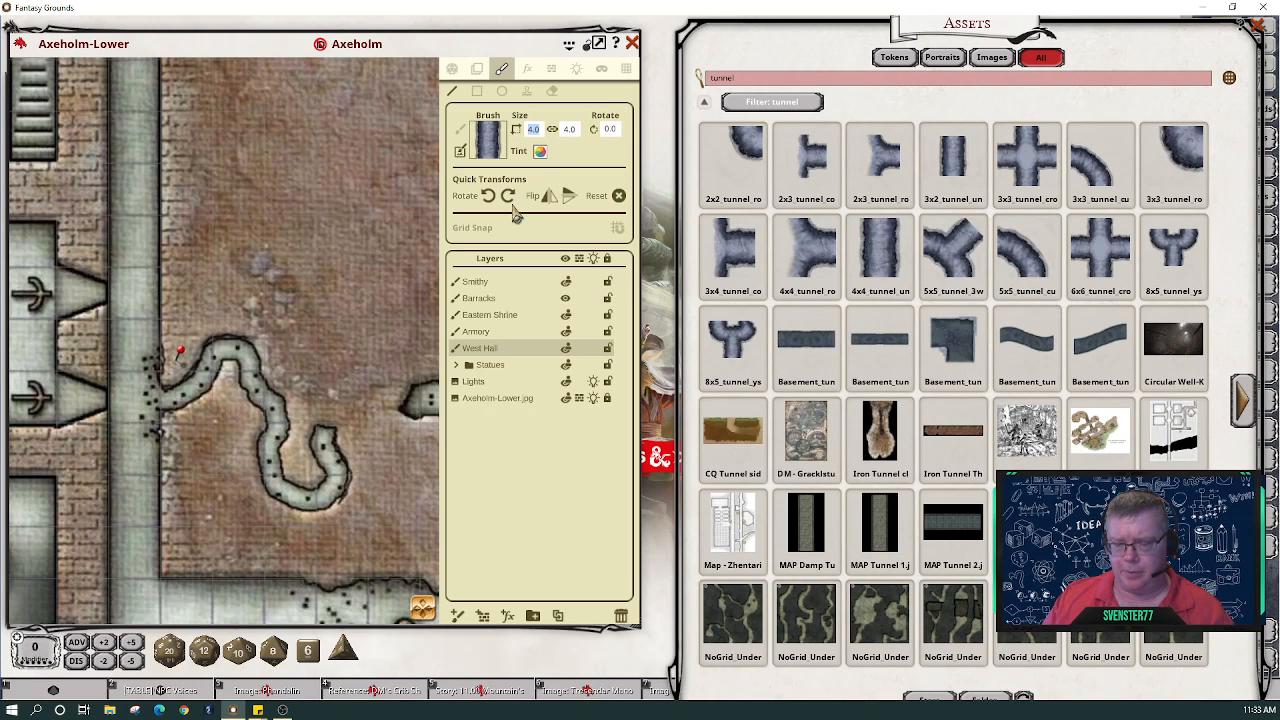
{"action": "type", "text": "1"}
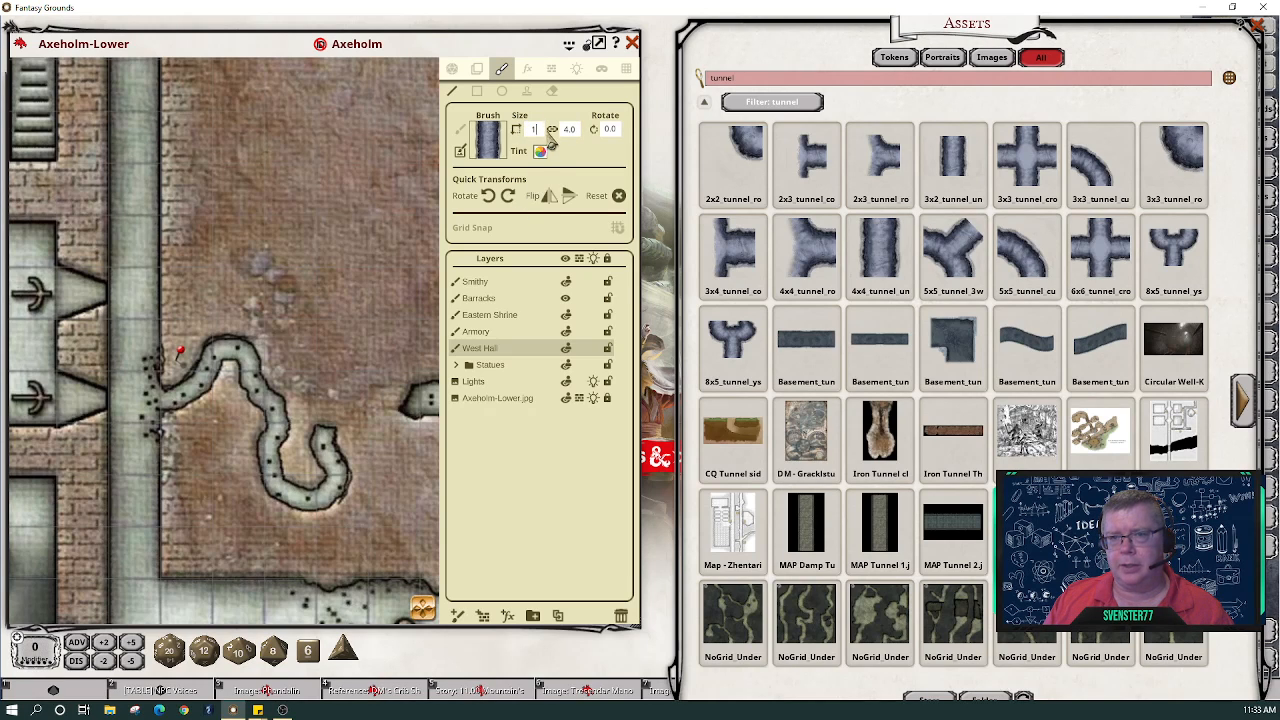
{"action": "key", "text": "Return"}
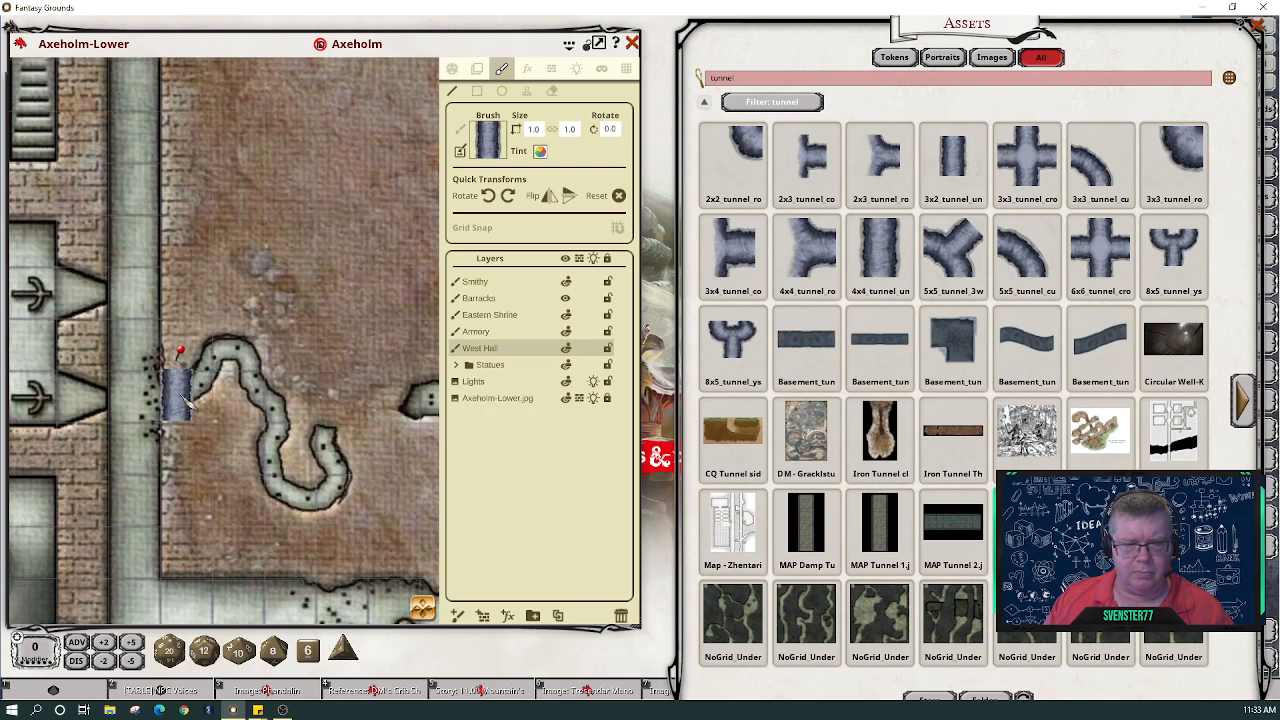
{"action": "left_click", "coordinate": [508, 196]}
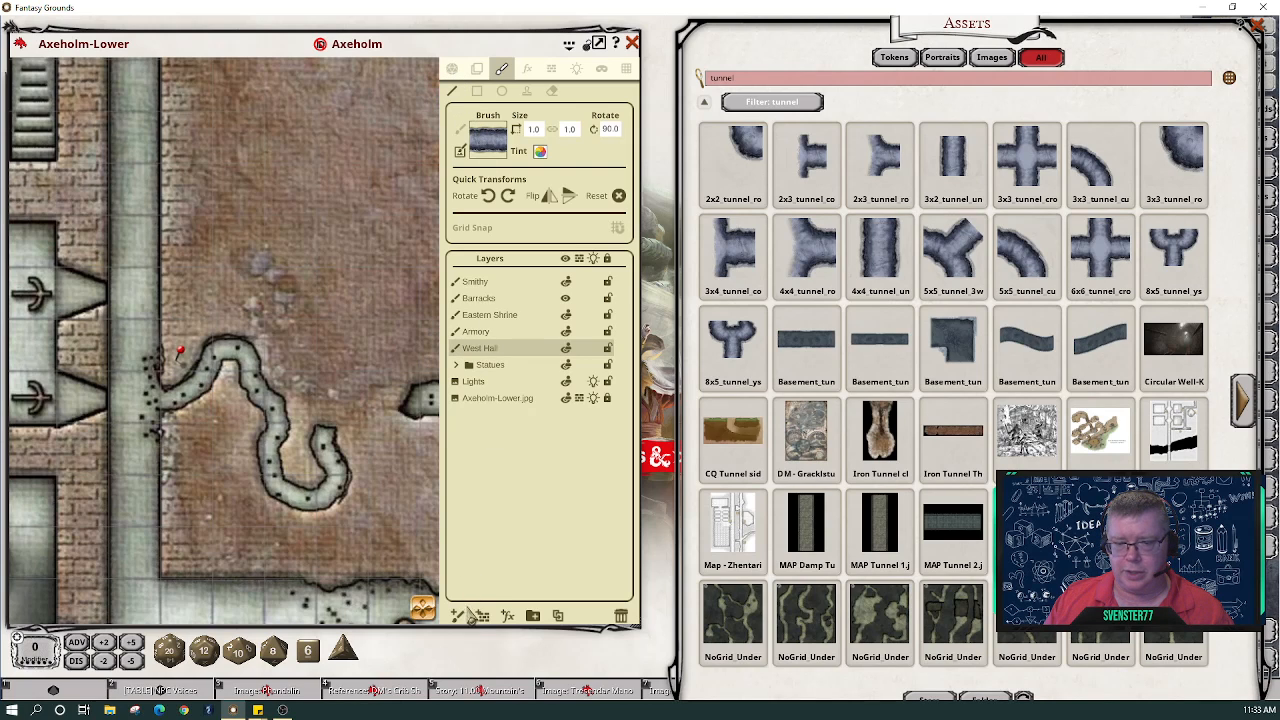
{"action": "left_click", "coordinate": [458, 615]}
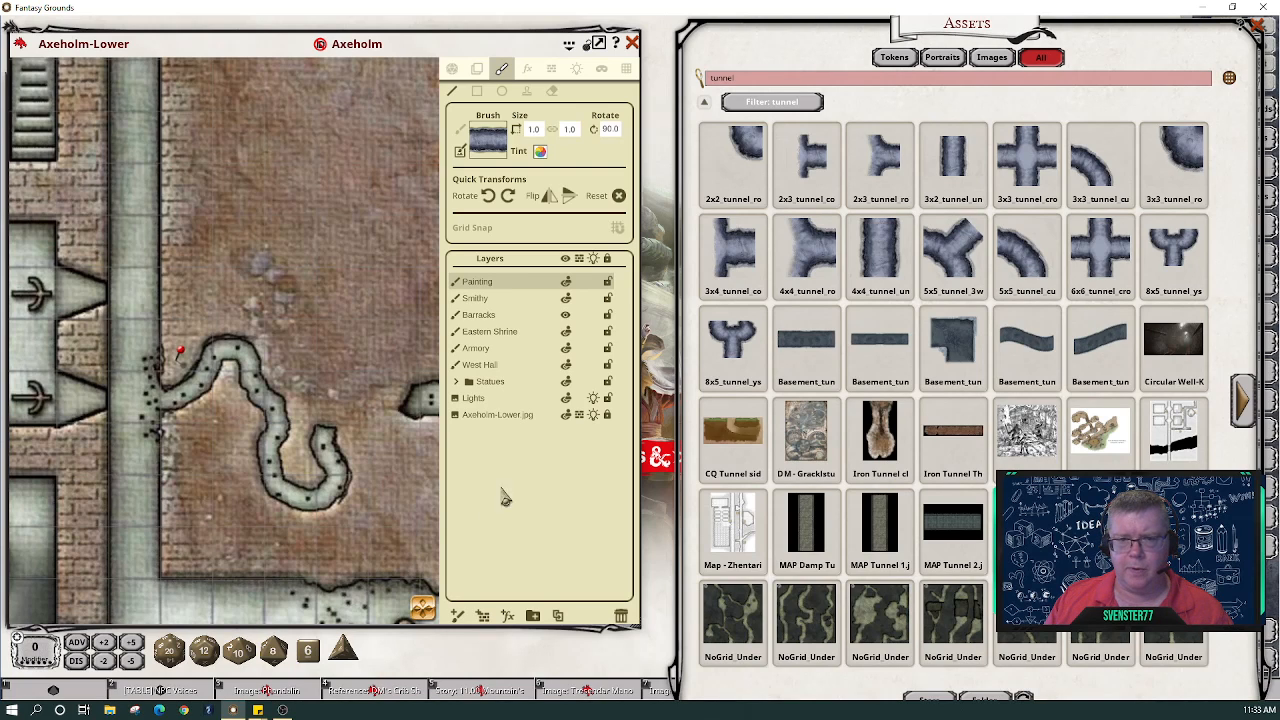
- Rename the new 'Painting' layer to 'Tunnel'
{"action": "double_click", "coordinate": [480, 284]}
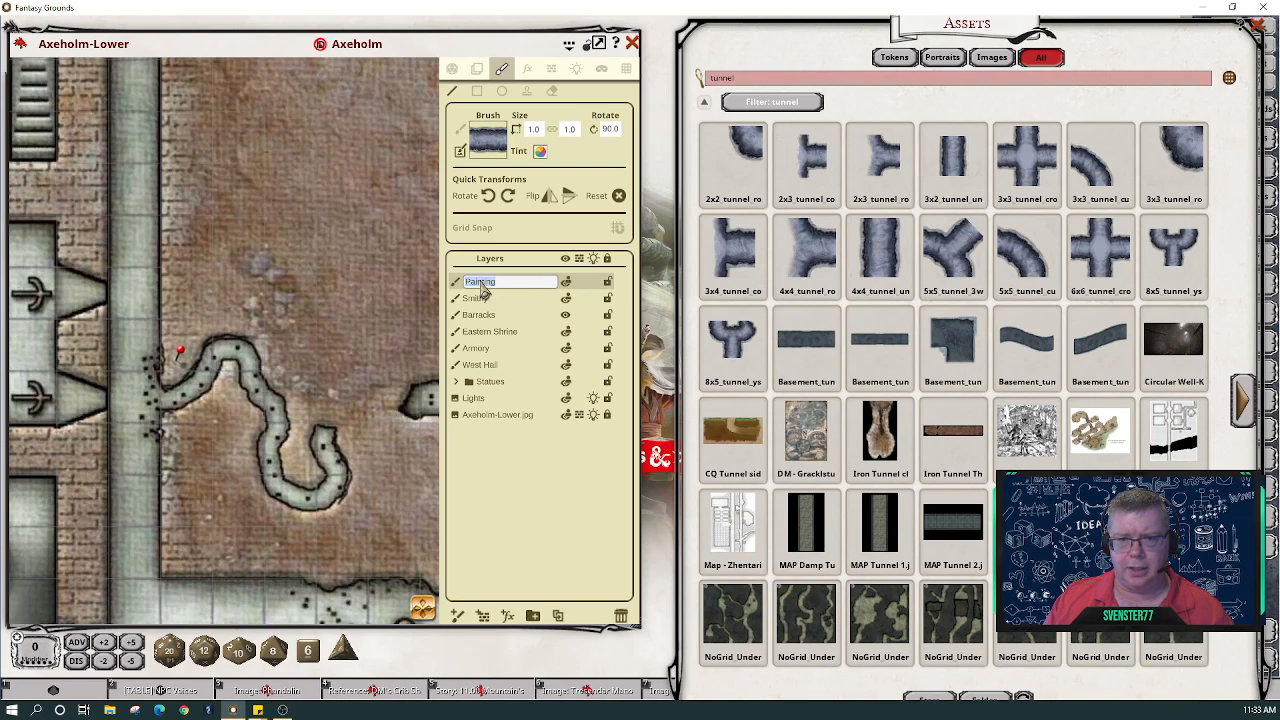
{"action": "type", "text": "Tu"}
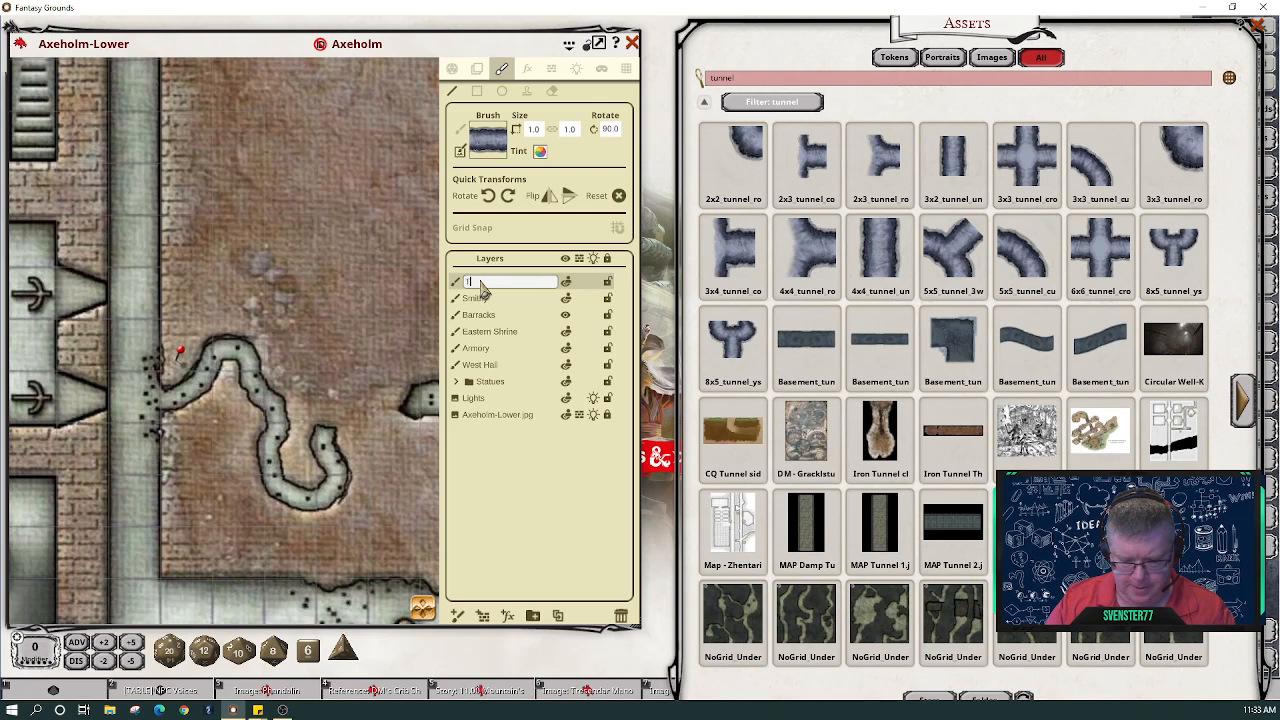
{"action": "type", "text": "nnel"}
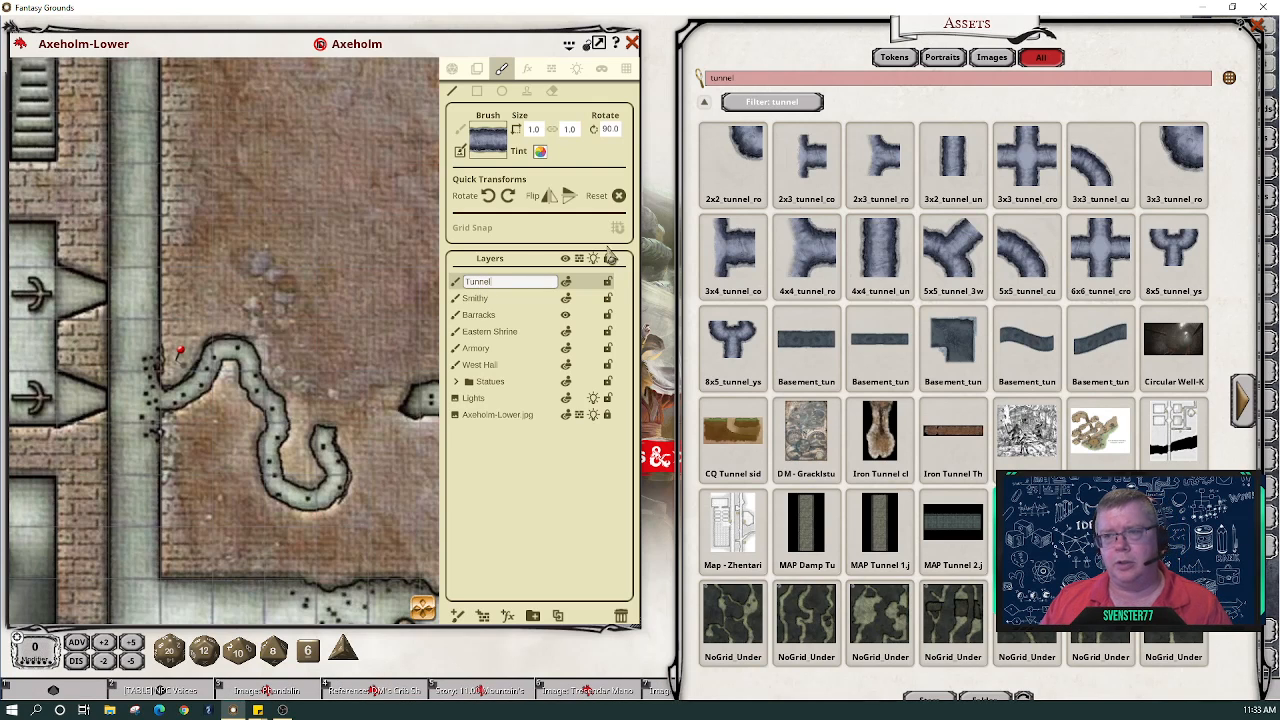
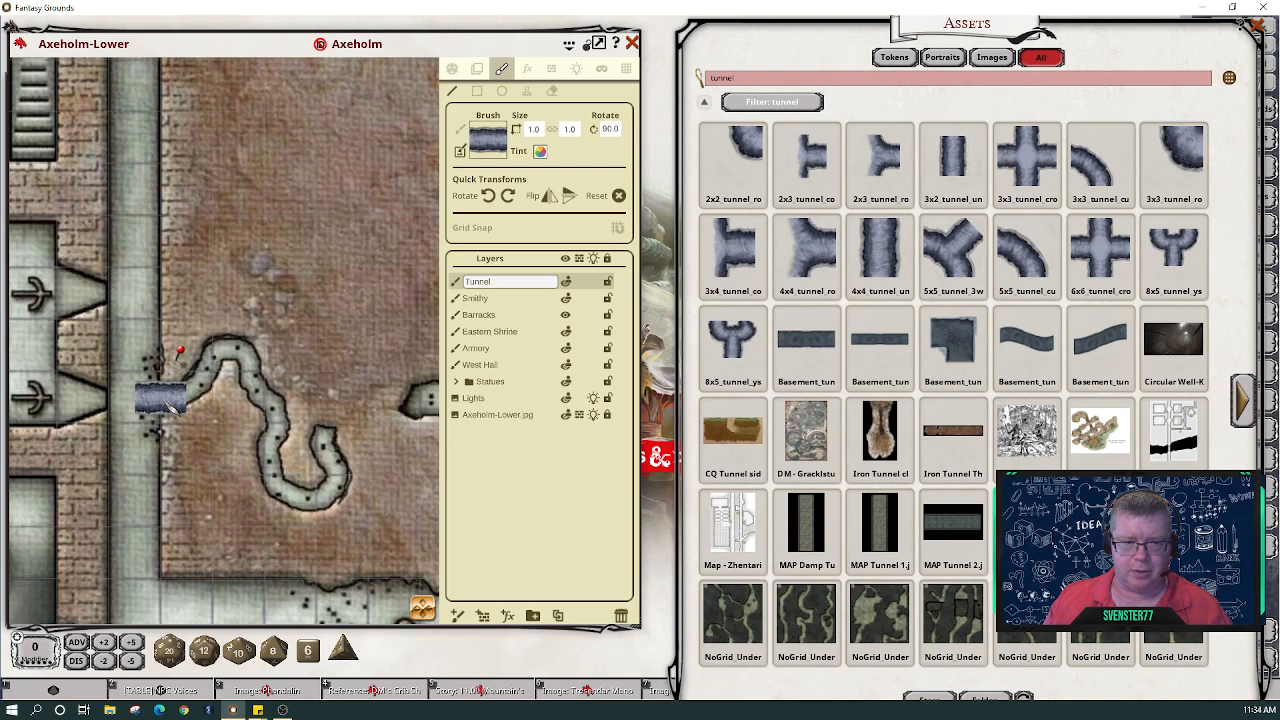
- Confirm the Tunnel layer name and paint tunnel texture along the winding tunnel
{"action": "key", "text": "Return"}
{"action": "left_click", "coordinate": [173, 395]}
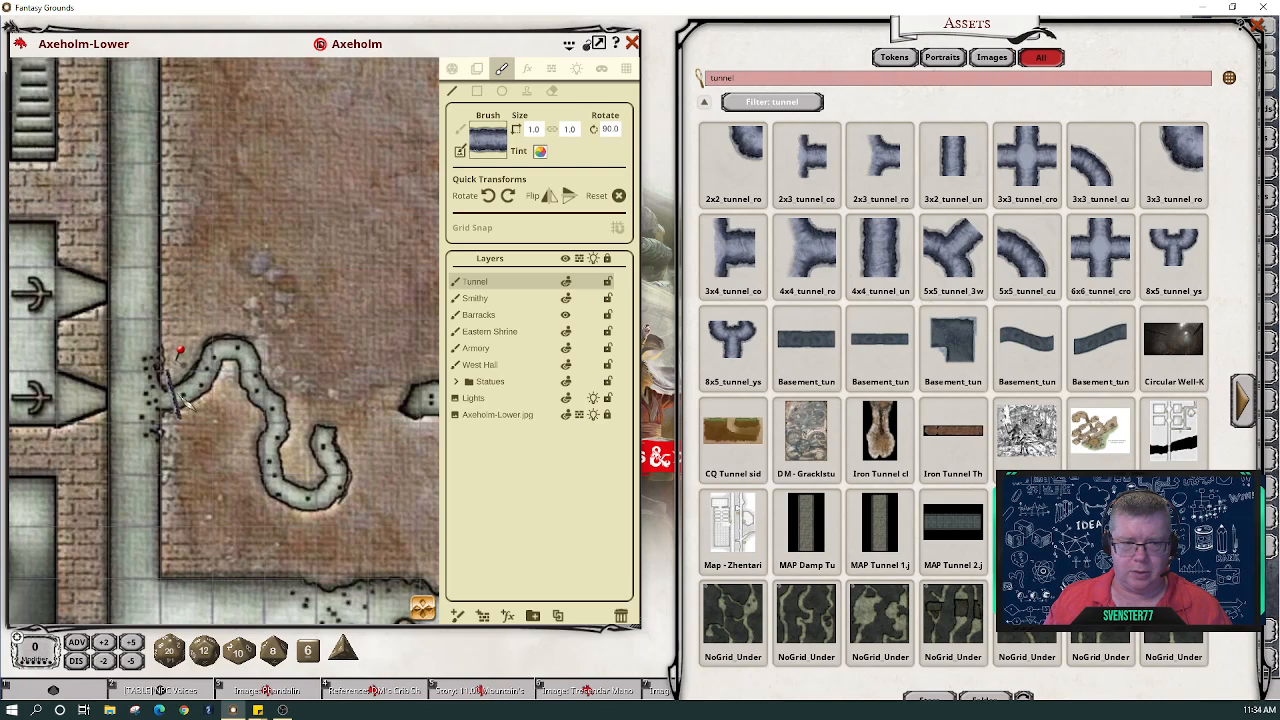
{"action": "mouse_move", "coordinate": [202, 378]}
{"action": "left_mouse_down"}
{"action": "mouse_move", "coordinate": [234, 349]}
{"action": "mouse_move", "coordinate": [263, 350]}
{"action": "mouse_move", "coordinate": [171, 360]}
{"action": "mouse_move", "coordinate": [271, 303]}
{"action": "mouse_move", "coordinate": [223, 343]}
{"action": "mouse_move", "coordinate": [285, 288]}
{"action": "left_mouse_up"}
- Rotate the tunnel brush 180°, paint a straight piece from the corridor edge, and show line-of-sight outlines
{"action": "left_click", "coordinate": [552, 92]}
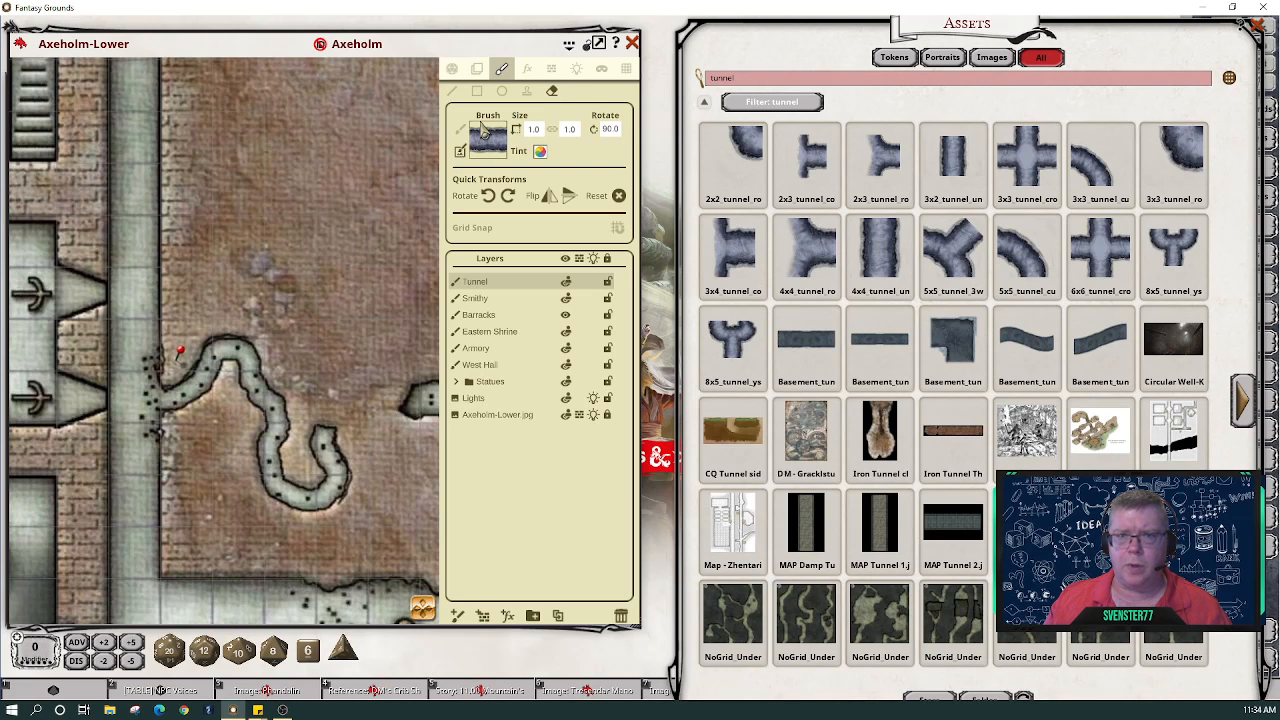
{"action": "left_click", "coordinate": [508, 196]}
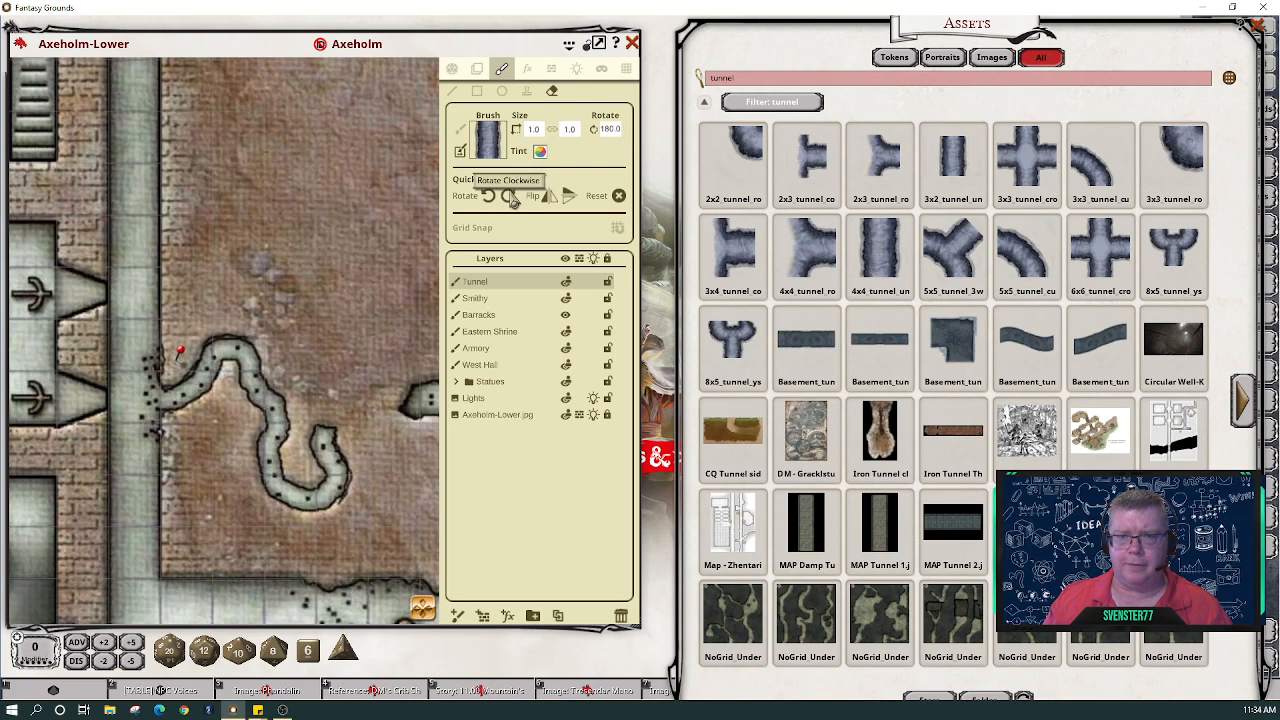
{"action": "left_click", "coordinate": [454, 91]}
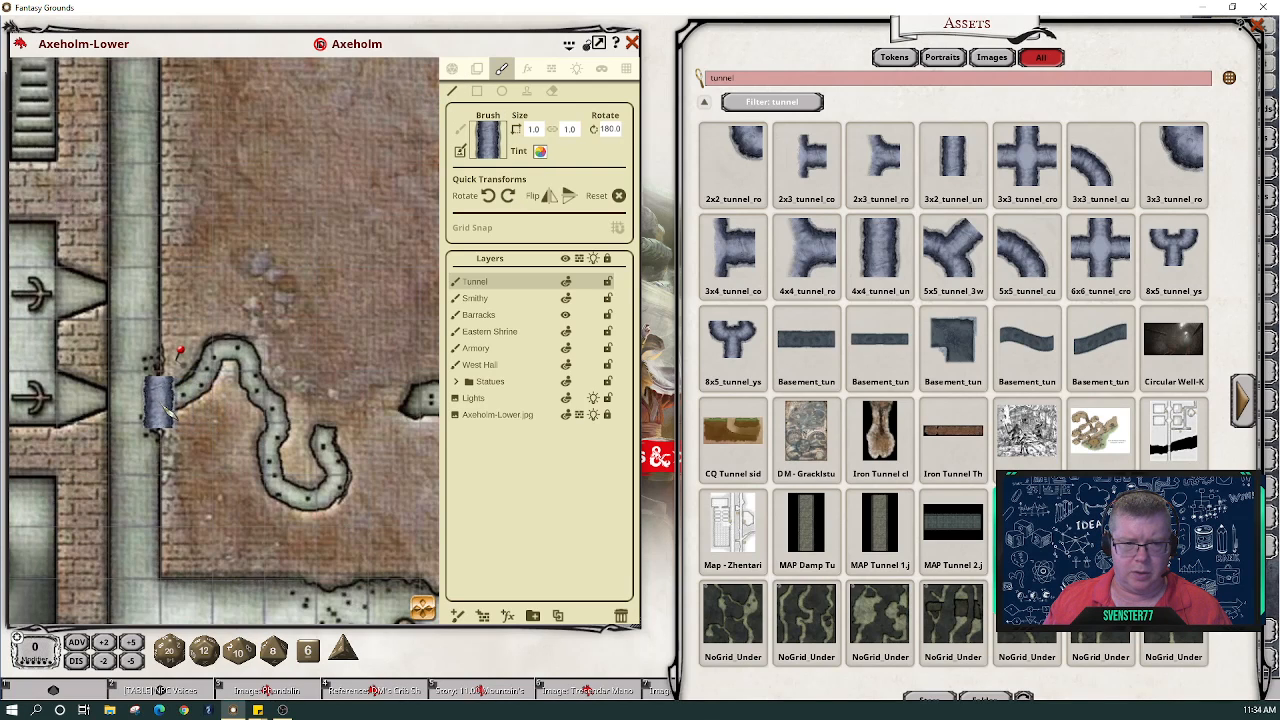
{"action": "mouse_move", "coordinate": [160, 398]}
{"action": "left_mouse_down"}
{"action": "mouse_move", "coordinate": [207, 392]}
{"action": "mouse_move", "coordinate": [246, 352]}
{"action": "mouse_move", "coordinate": [286, 416]}
{"action": "mouse_move", "coordinate": [272, 468]}
{"action": "mouse_move", "coordinate": [292, 502]}
{"action": "mouse_move", "coordinate": [346, 500]}
{"action": "mouse_move", "coordinate": [352, 470]}
{"action": "mouse_move", "coordinate": [328, 434]}
{"action": "mouse_move", "coordinate": [339, 427]}
{"action": "left_mouse_up"}
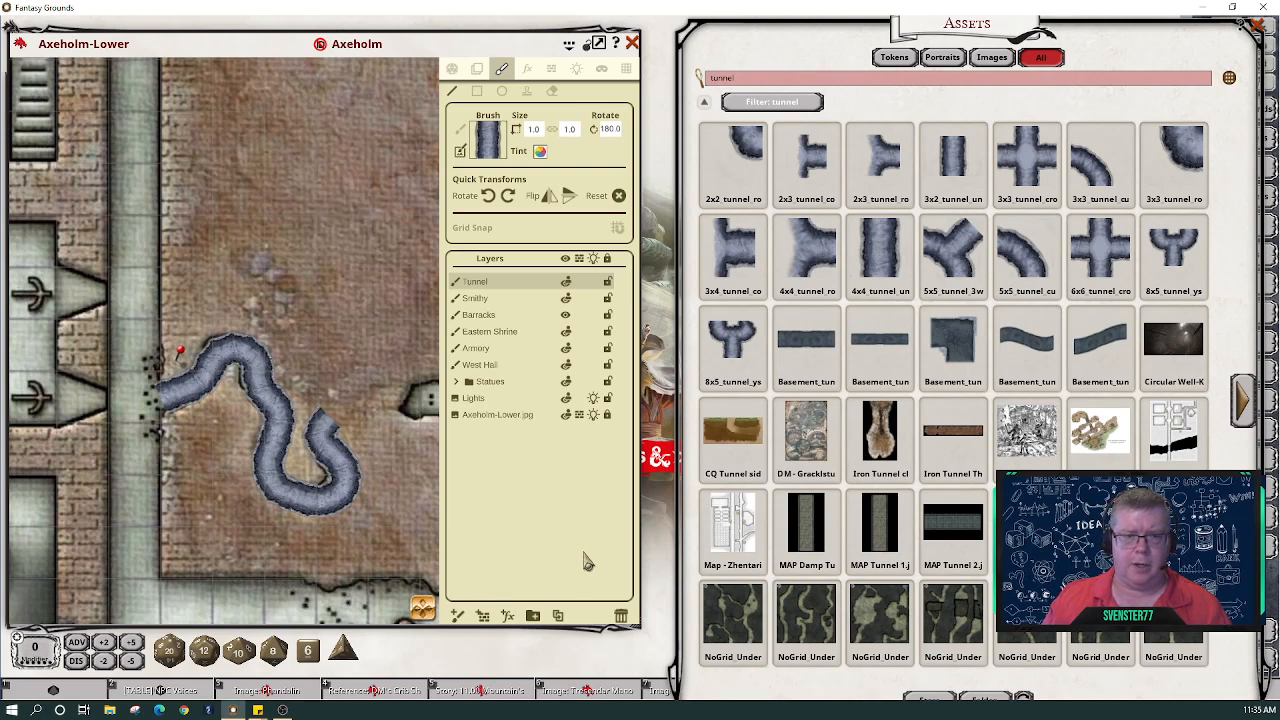
{"action": "left_click", "coordinate": [557, 76]}
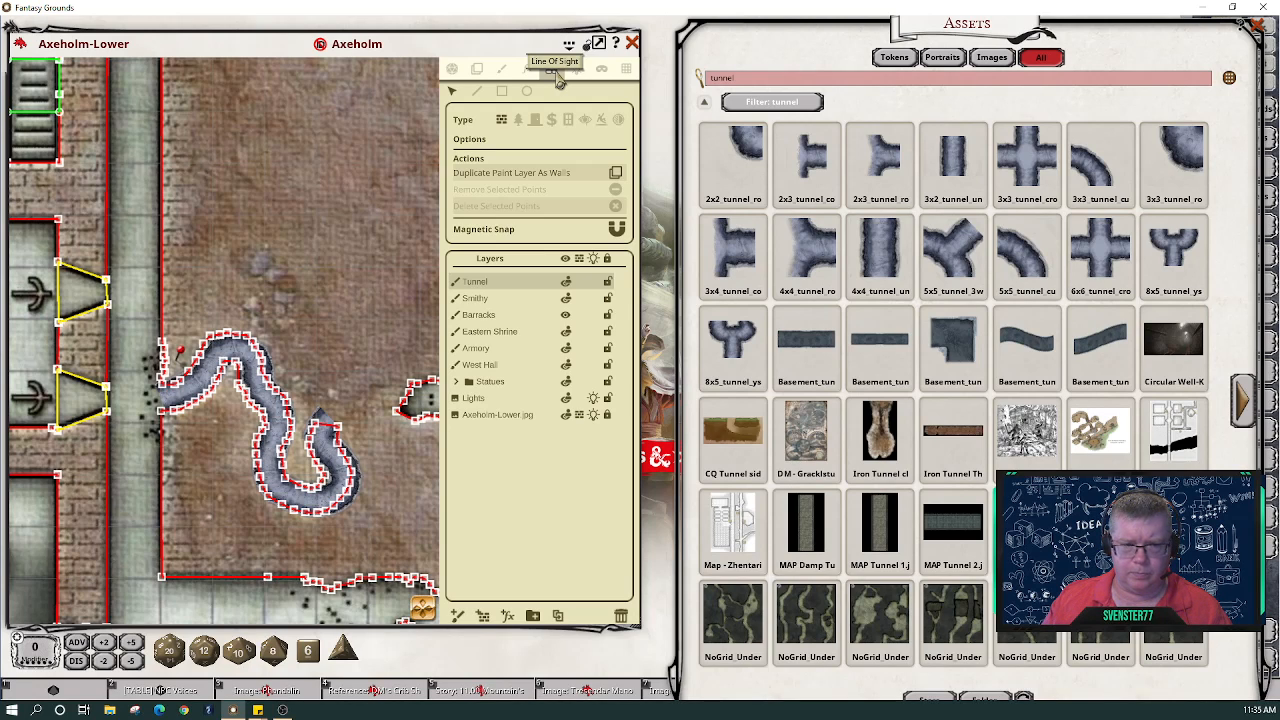
- Return to play mode, close the Privies story and console log, and rearrange the map and Assets windows
{"action": "left_click", "coordinate": [454, 72]}
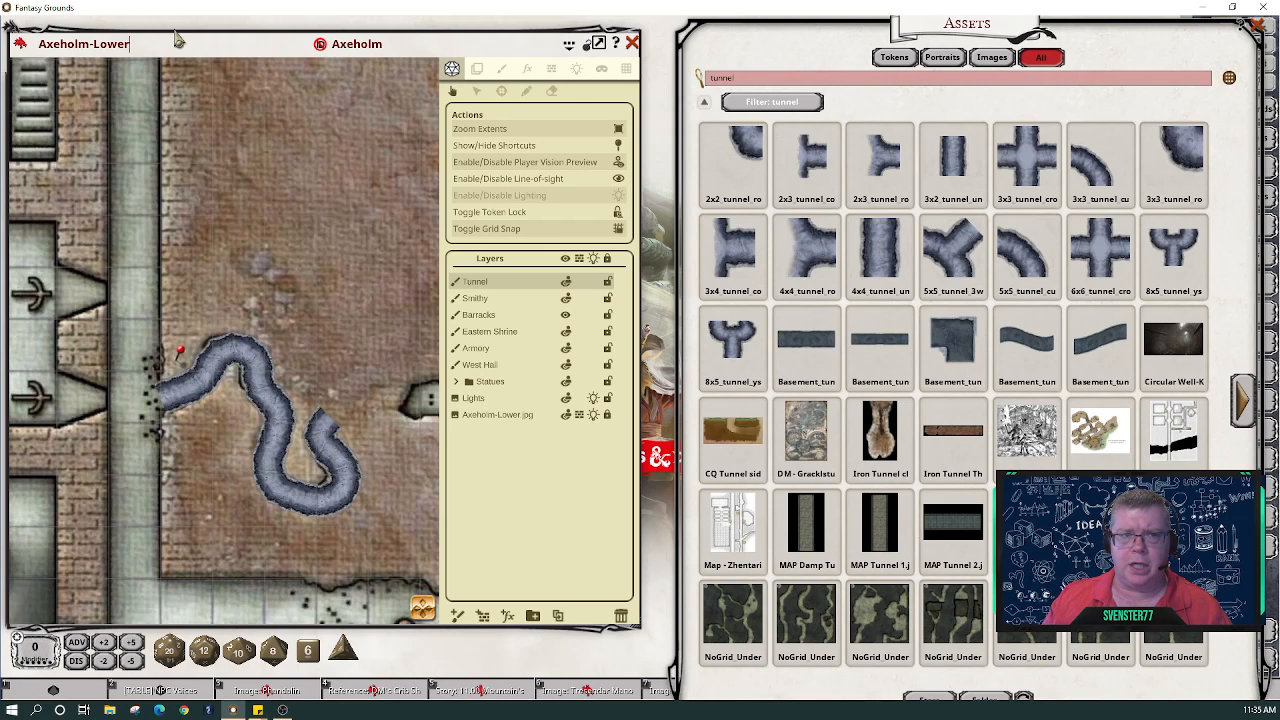
{"action": "left_click_drag", "start_coordinate": [48, 46], "coordinate": [439, 39]}
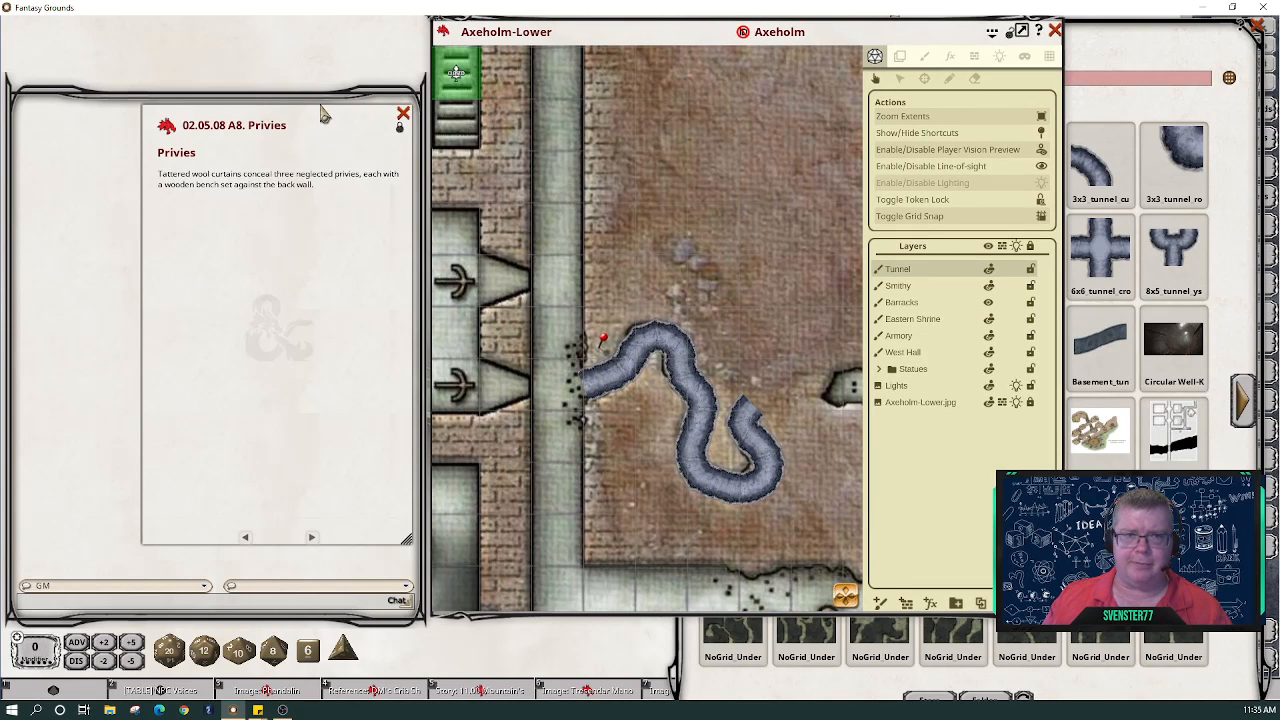
{"action": "left_click", "coordinate": [402, 113]}
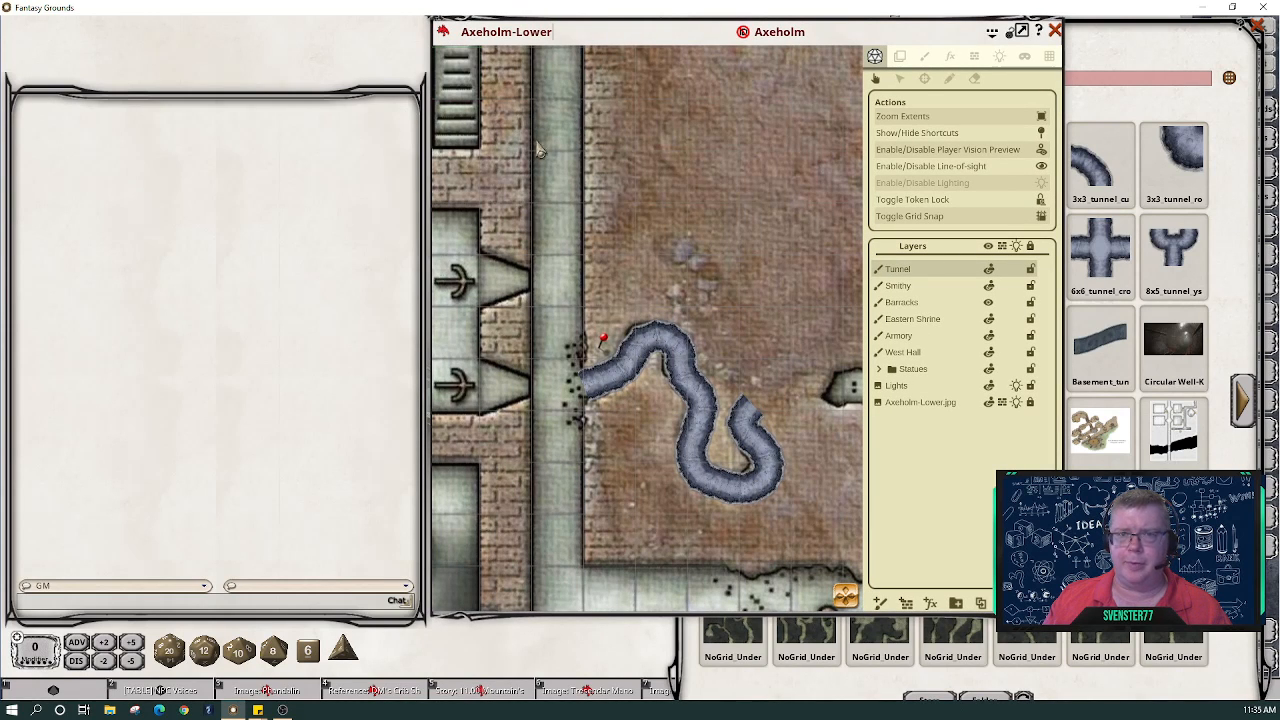
{"action": "left_click_drag", "start_coordinate": [1222, 58], "coordinate": [1137, 37]}
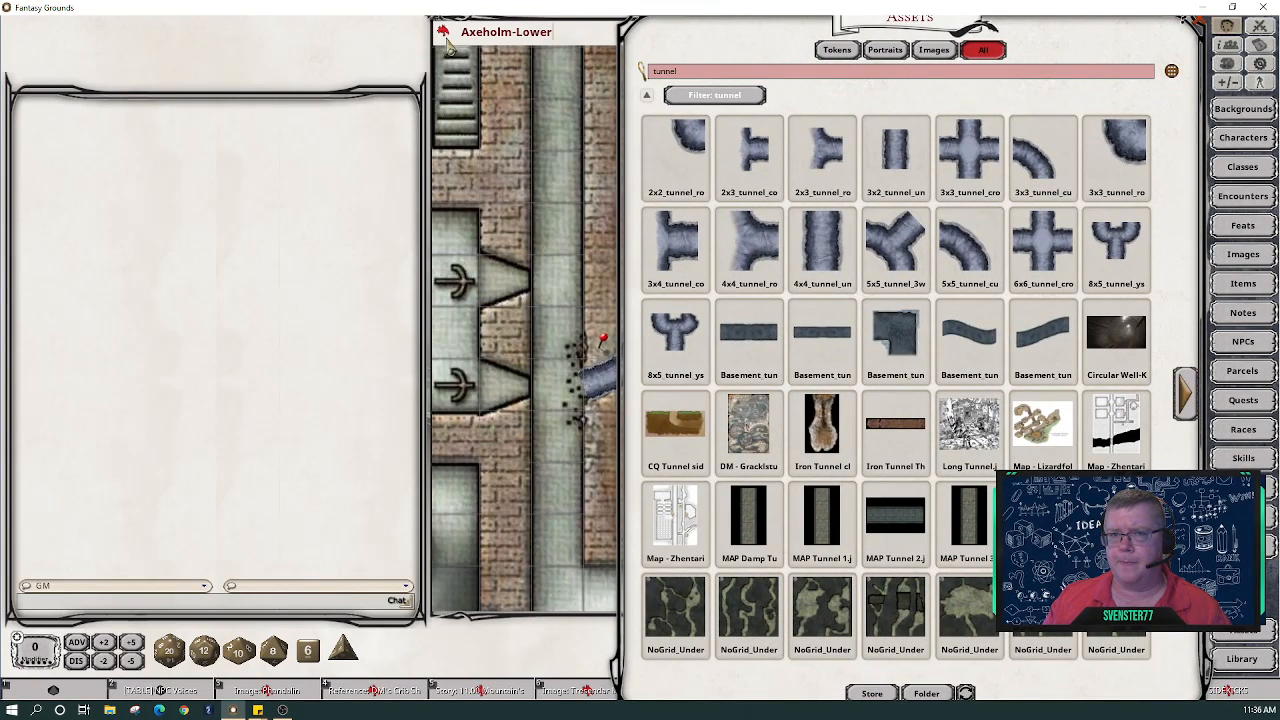
{"action": "left_click", "coordinate": [530, 66]}
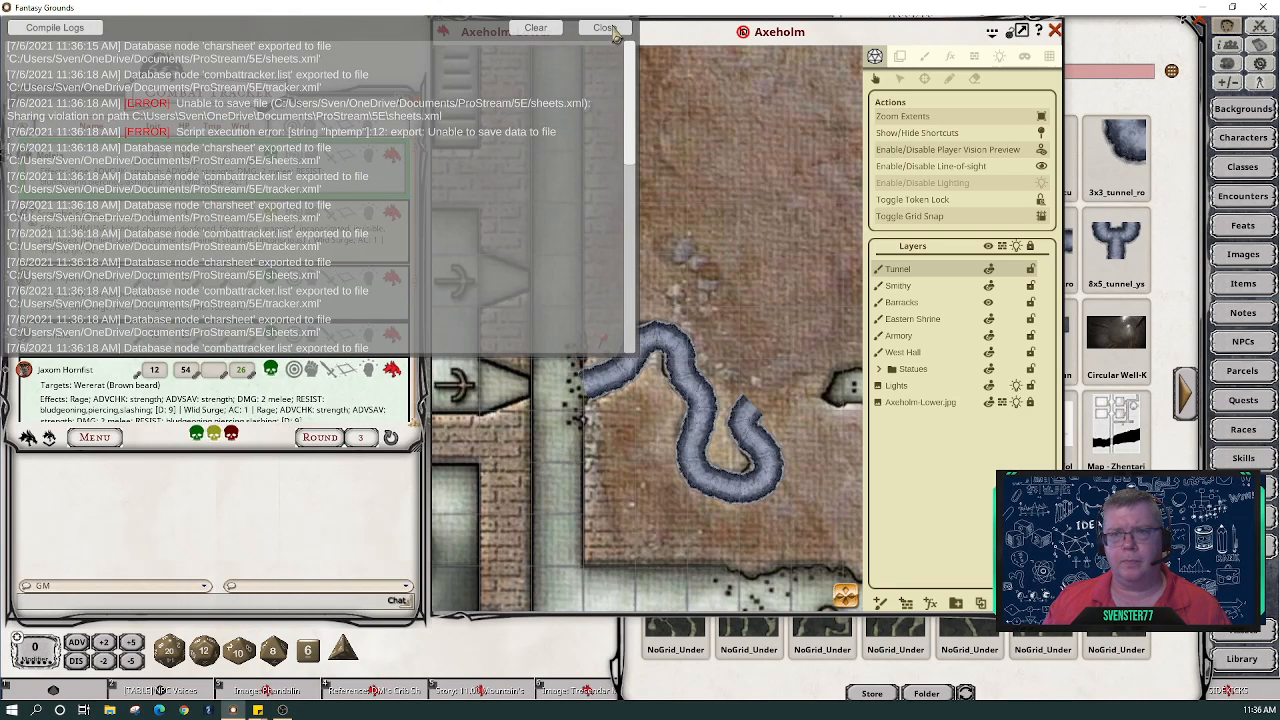
{"action": "left_click", "coordinate": [610, 28]}
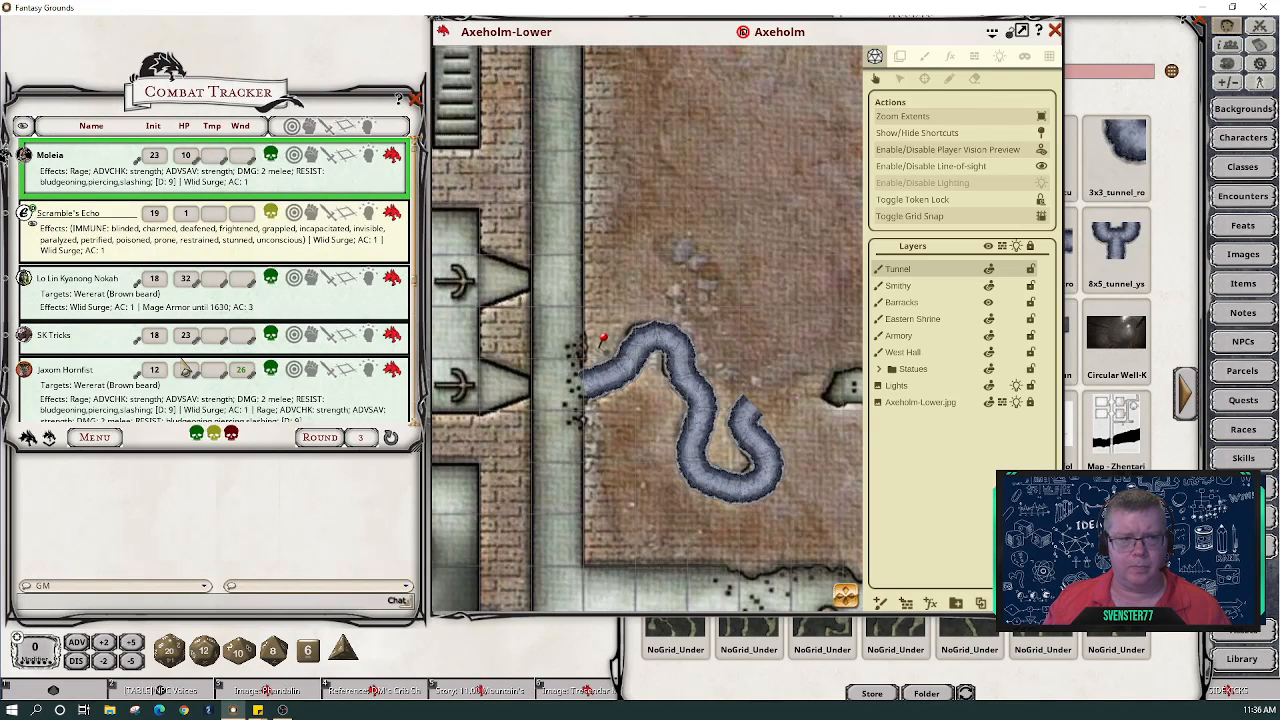
- Open the Abjurer from the NPC library, add it to the Combat Tracker, and drop its token at the tunnel mouth
{"action": "scroll", "coordinate": [190, 355], "scroll_direction": "down", "scroll_amount": 5}
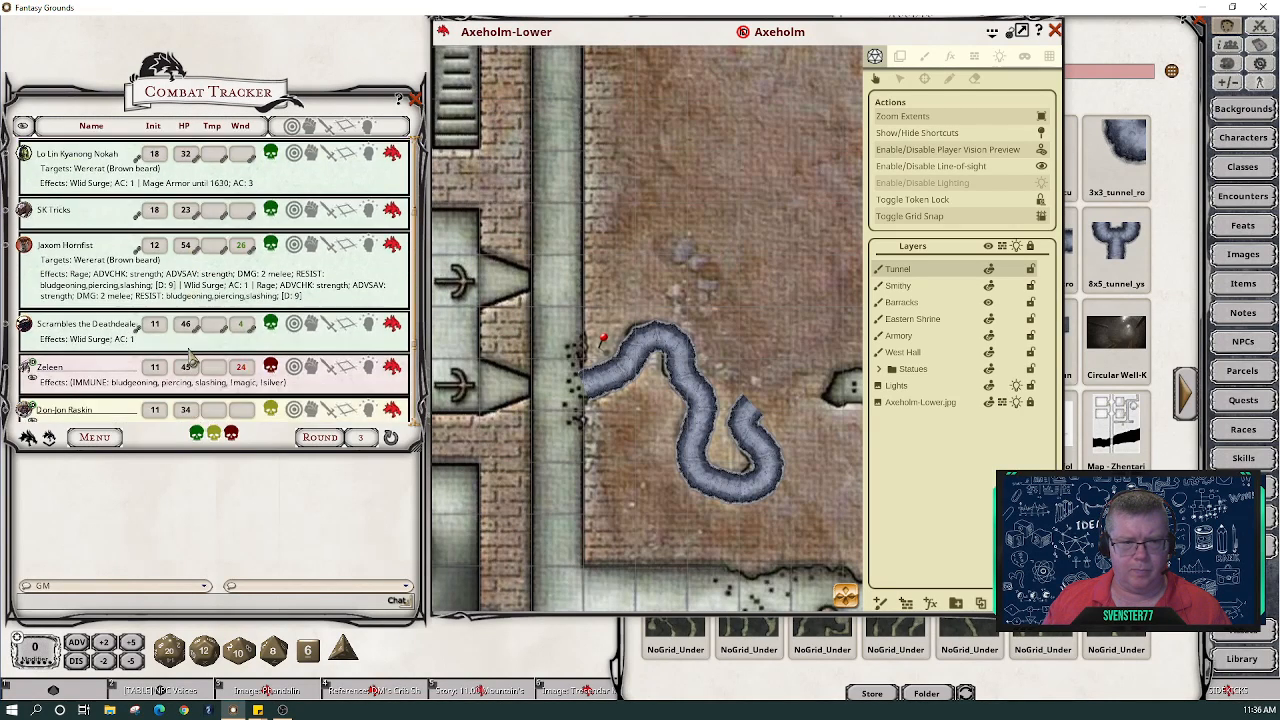
{"action": "scroll", "coordinate": [190, 355], "scroll_direction": "down", "scroll_amount": 1}
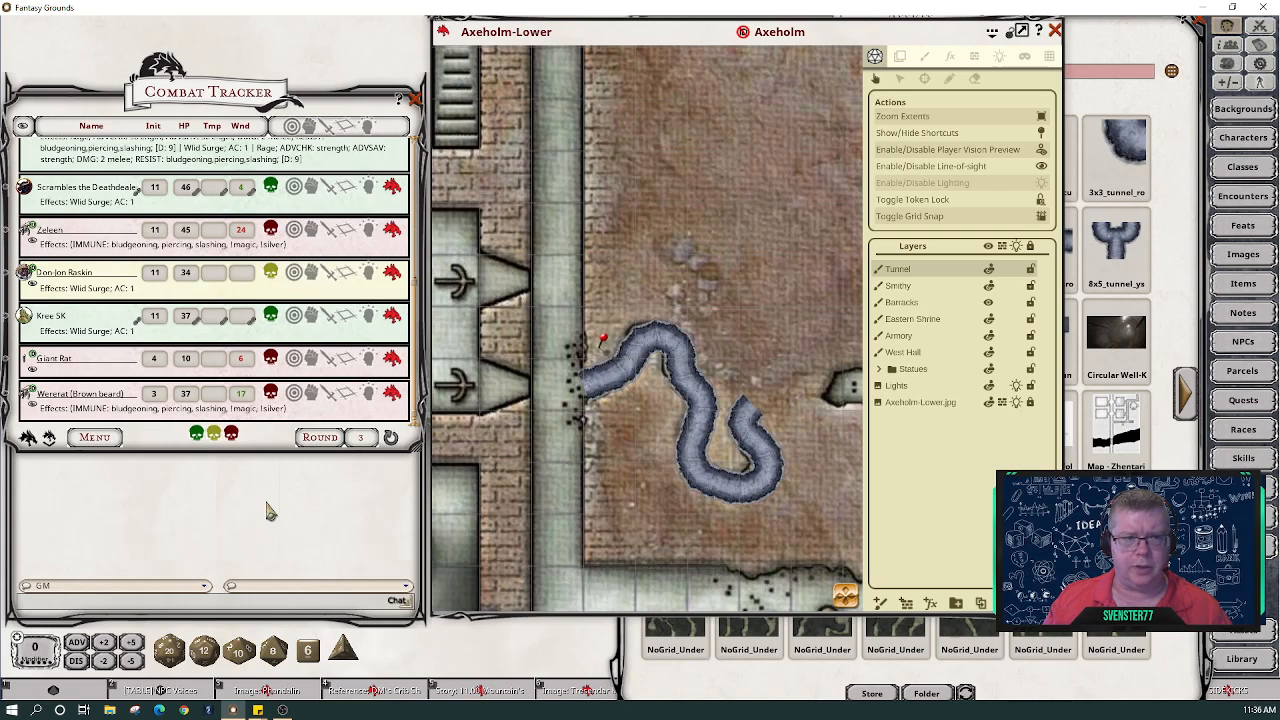
{"action": "left_click", "coordinate": [1241, 344]}
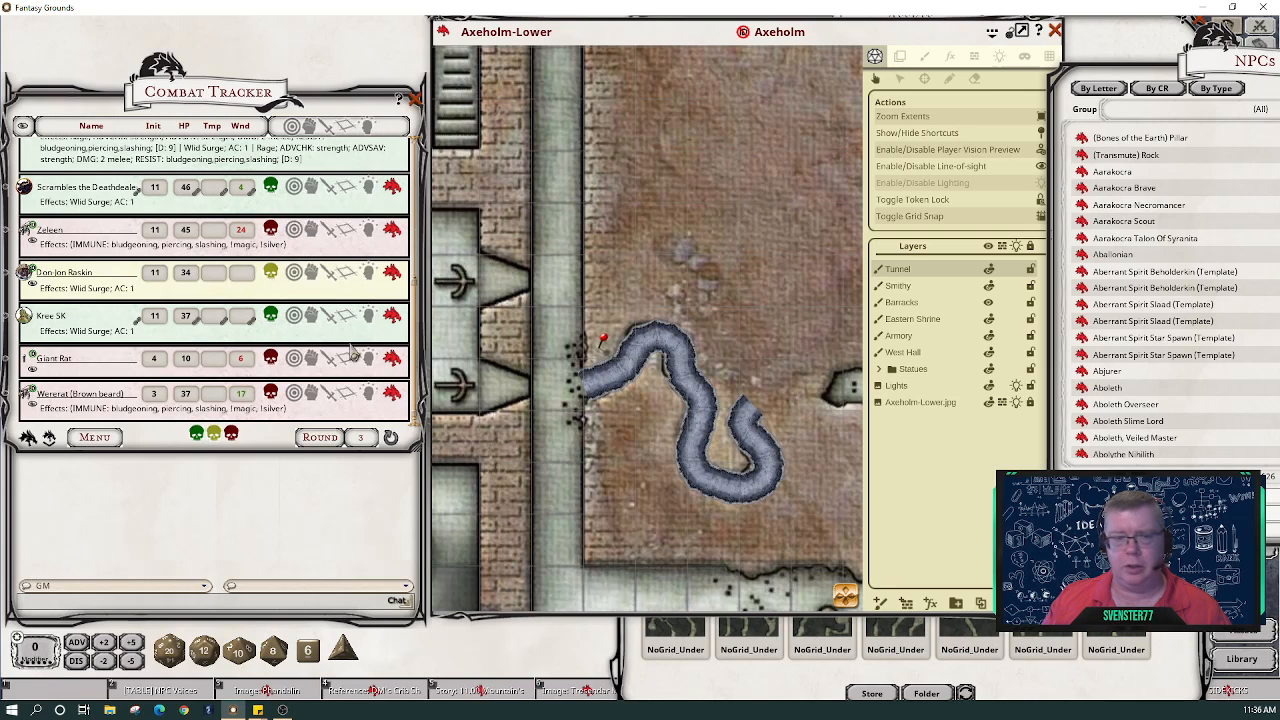
{"action": "left_click", "coordinate": [1108, 371]}
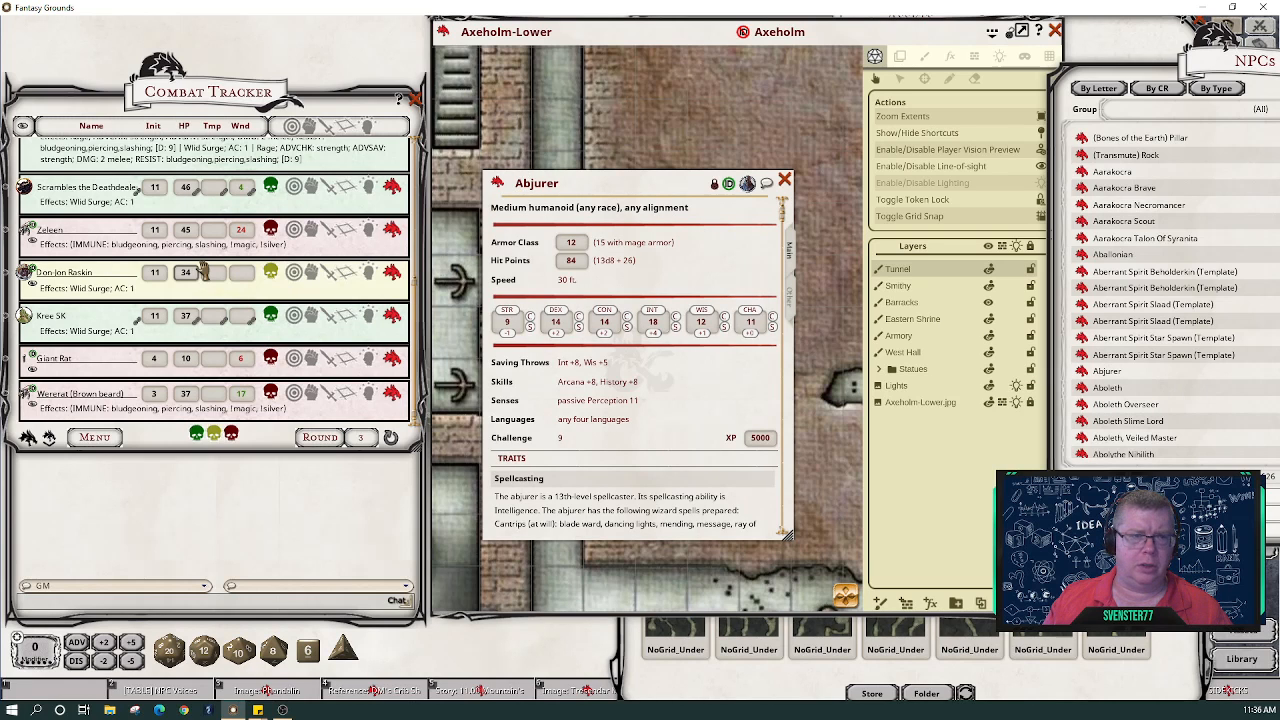
{"action": "scroll", "coordinate": [200, 272], "scroll_direction": "up", "scroll_amount": 5}
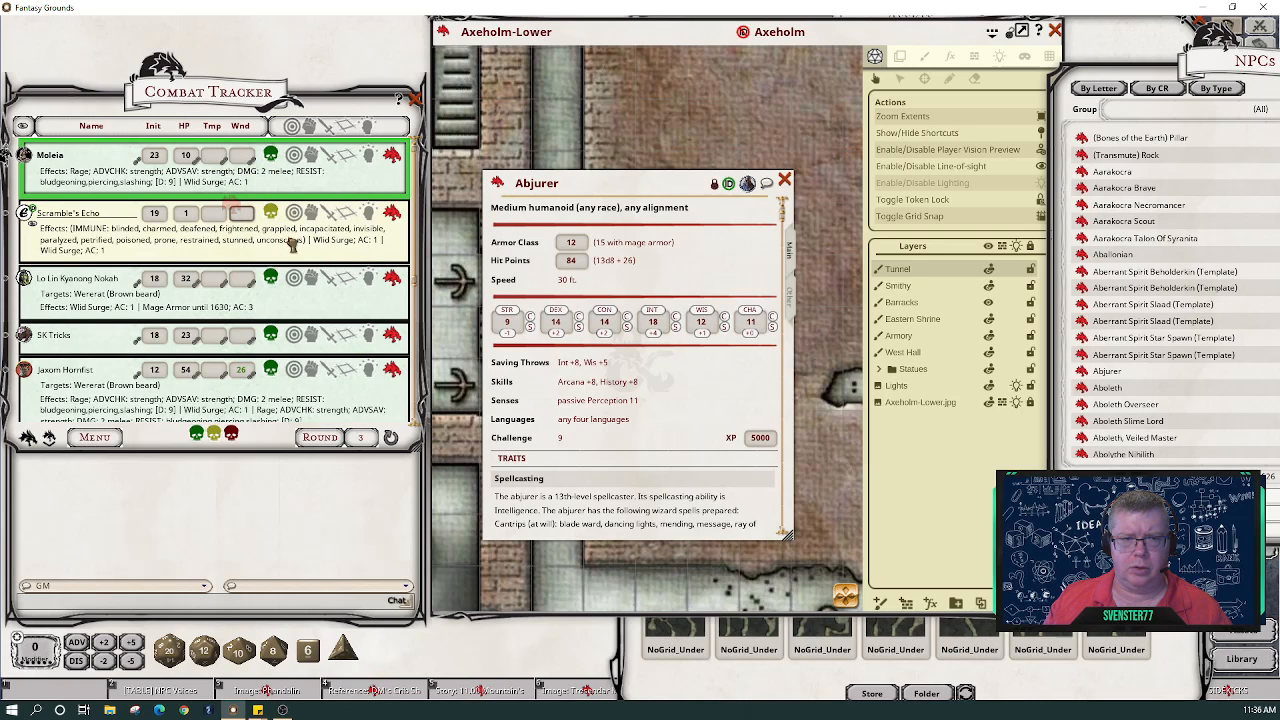
{"action": "left_click", "coordinate": [785, 181]}
{"action": "scroll", "coordinate": [185, 335], "scroll_direction": "down", "scroll_amount": 3}
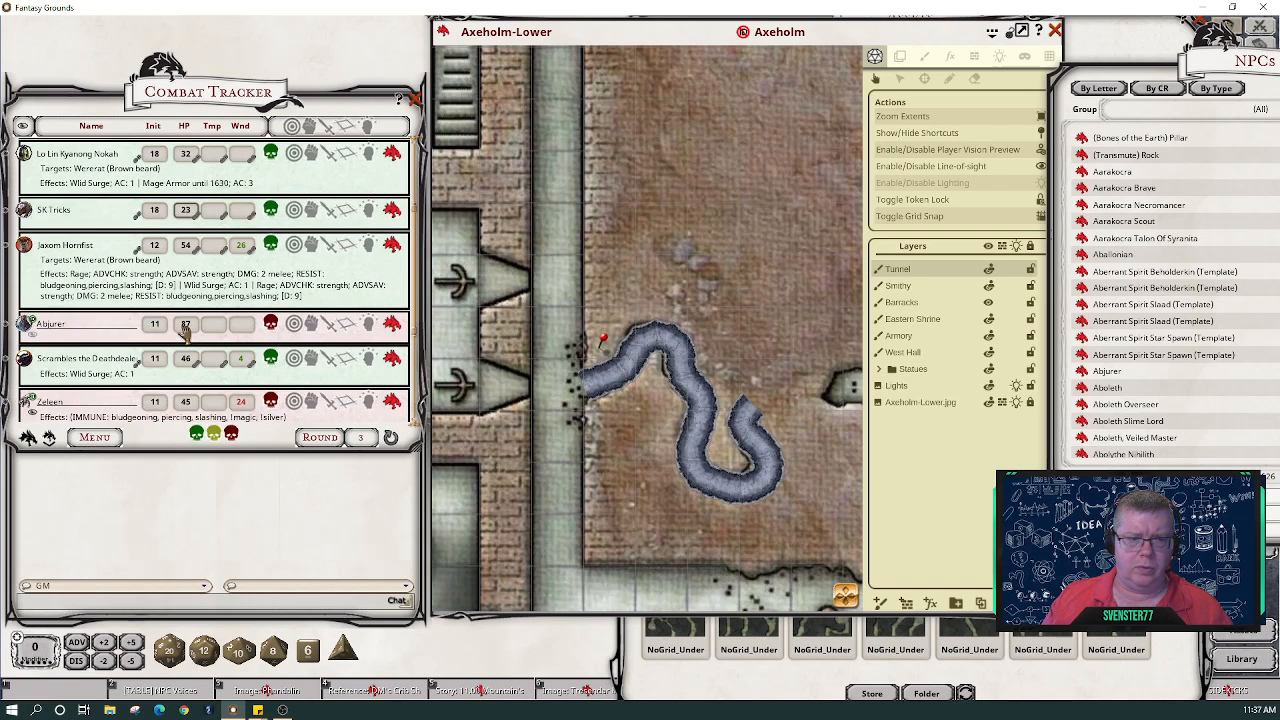
{"action": "left_click_drag", "start_coordinate": [24, 323], "coordinate": [557, 380]}
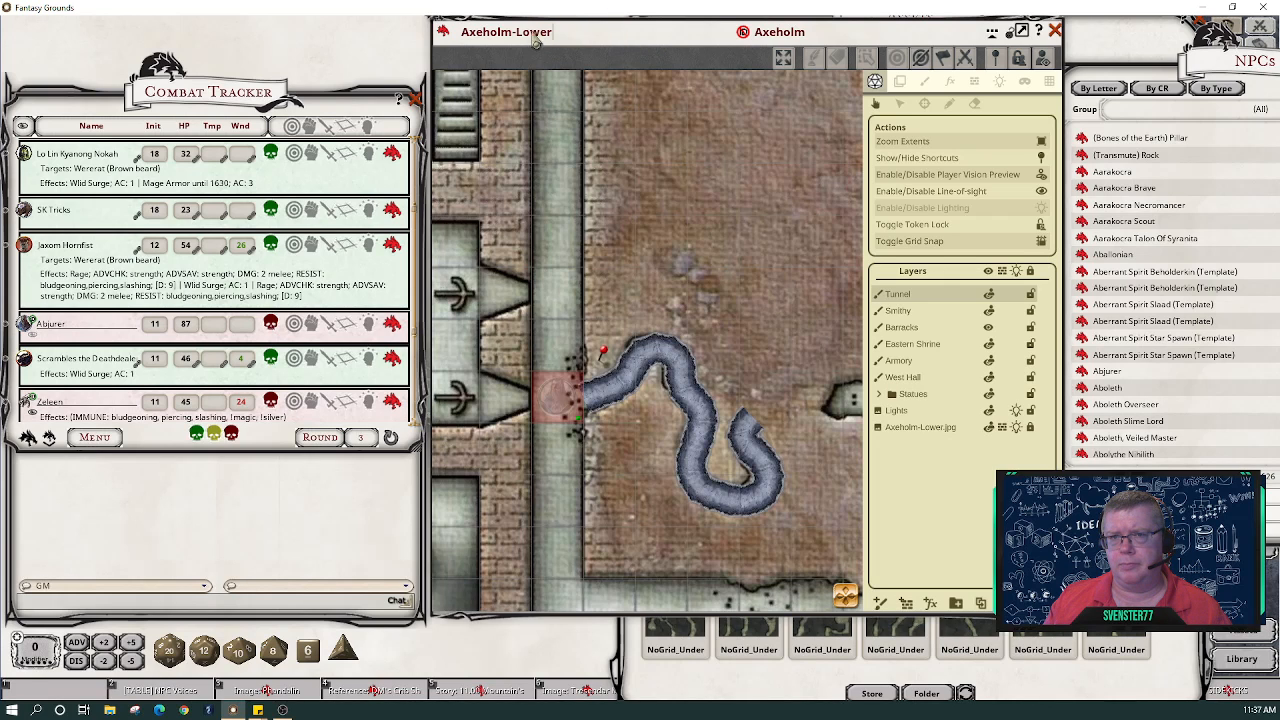
- Toggle lighting and walk the Abjurer token into the tunnel and back to the corridor junction
{"action": "left_click_drag", "start_coordinate": [448, 52], "coordinate": [412, 49]}
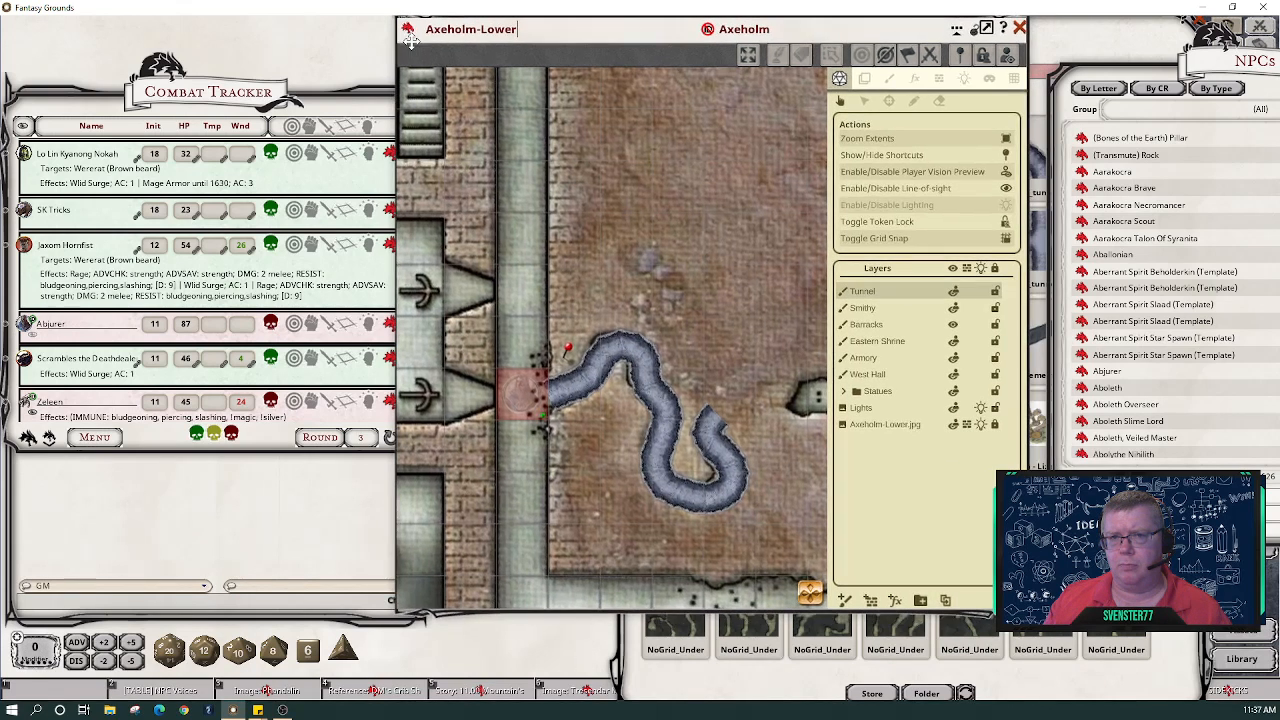
{"action": "left_click", "coordinate": [1006, 205]}
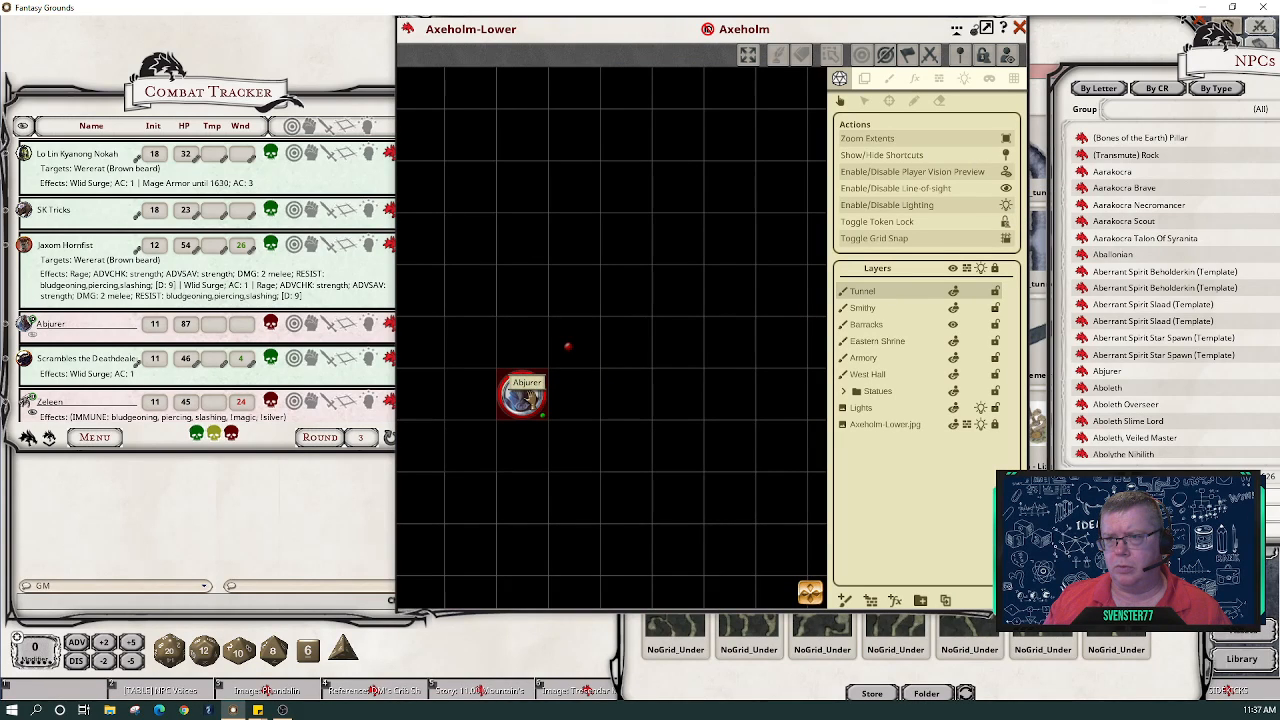
{"action": "left_click", "coordinate": [1009, 212]}
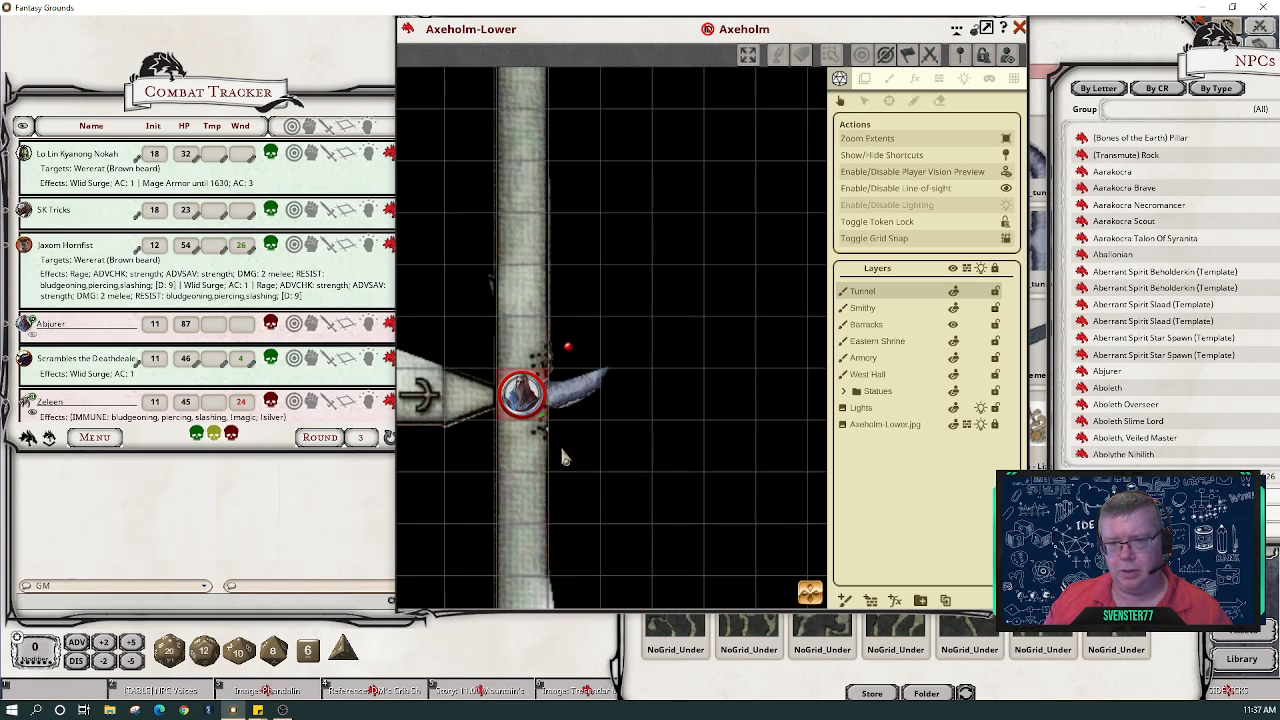
{"action": "mouse_move", "coordinate": [520, 395]}
{"action": "left_mouse_down"}
{"action": "mouse_move", "coordinate": [600, 366]}
{"action": "mouse_move", "coordinate": [597, 341]}
{"action": "mouse_move", "coordinate": [623, 346]}
{"action": "mouse_move", "coordinate": [667, 426]}
{"action": "mouse_move", "coordinate": [651, 472]}
{"action": "mouse_move", "coordinate": [677, 498]}
{"action": "mouse_move", "coordinate": [728, 470]}
{"action": "mouse_move", "coordinate": [710, 444]}
{"action": "mouse_move", "coordinate": [728, 419]}
{"action": "mouse_move", "coordinate": [705, 446]}
{"action": "mouse_move", "coordinate": [731, 465]}
{"action": "mouse_move", "coordinate": [677, 497]}
{"action": "mouse_move", "coordinate": [725, 382]}
{"action": "mouse_move", "coordinate": [700, 368]}
{"action": "mouse_move", "coordinate": [726, 382]}
{"action": "mouse_move", "coordinate": [667, 410]}
{"action": "mouse_move", "coordinate": [634, 355]}
{"action": "mouse_move", "coordinate": [637, 450]}
{"action": "mouse_move", "coordinate": [510, 447]}
{"action": "mouse_move", "coordinate": [553, 410]}
{"action": "mouse_move", "coordinate": [655, 474]}
{"action": "left_mouse_up"}
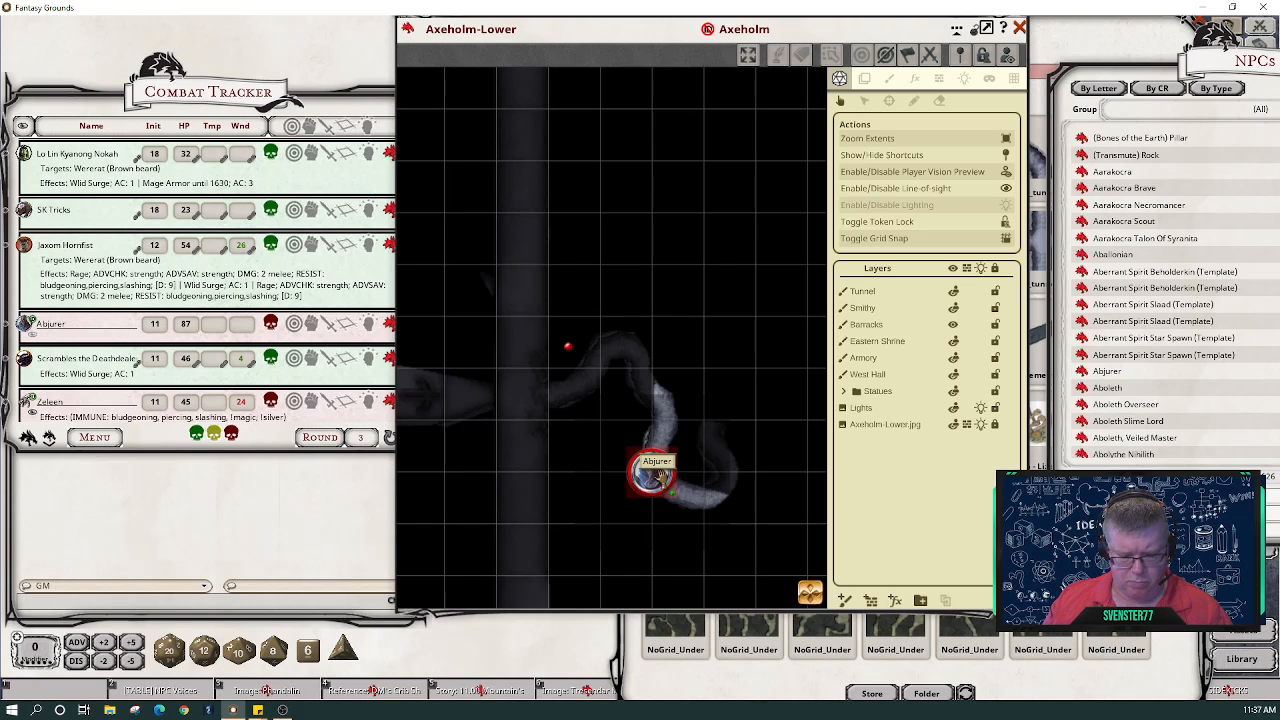
{"action": "mouse_move", "coordinate": [661, 476]}
{"action": "left_mouse_down"}
{"action": "mouse_move", "coordinate": [505, 418]}
{"action": "mouse_move", "coordinate": [524, 390]}
{"action": "mouse_move", "coordinate": [521, 472]}
{"action": "mouse_move", "coordinate": [523, 314]}
{"action": "mouse_move", "coordinate": [548, 472]}
{"action": "mouse_move", "coordinate": [523, 500]}
{"action": "mouse_move", "coordinate": [522, 393]}
{"action": "left_mouse_up"}
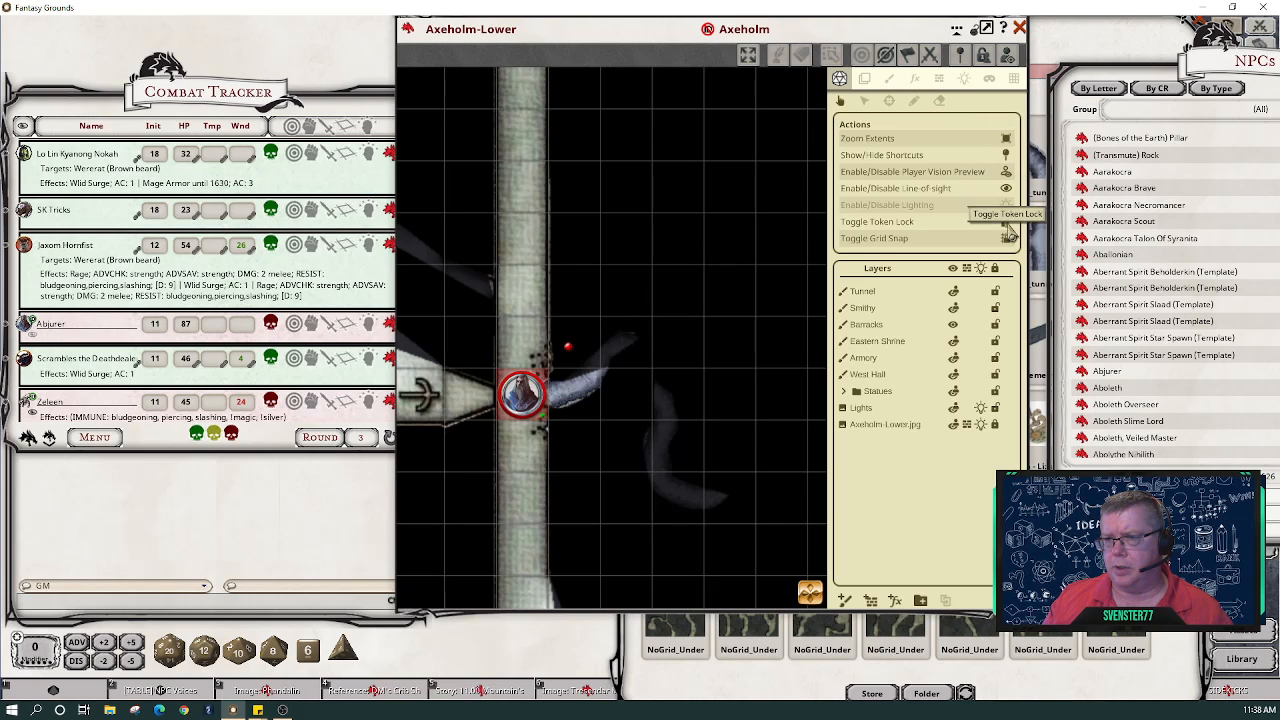
- Turn off line-of-sight, pan and zoom to the eastern cave, and shift the map window left to reveal Assets
{"action": "left_click", "coordinate": [1006, 190]}
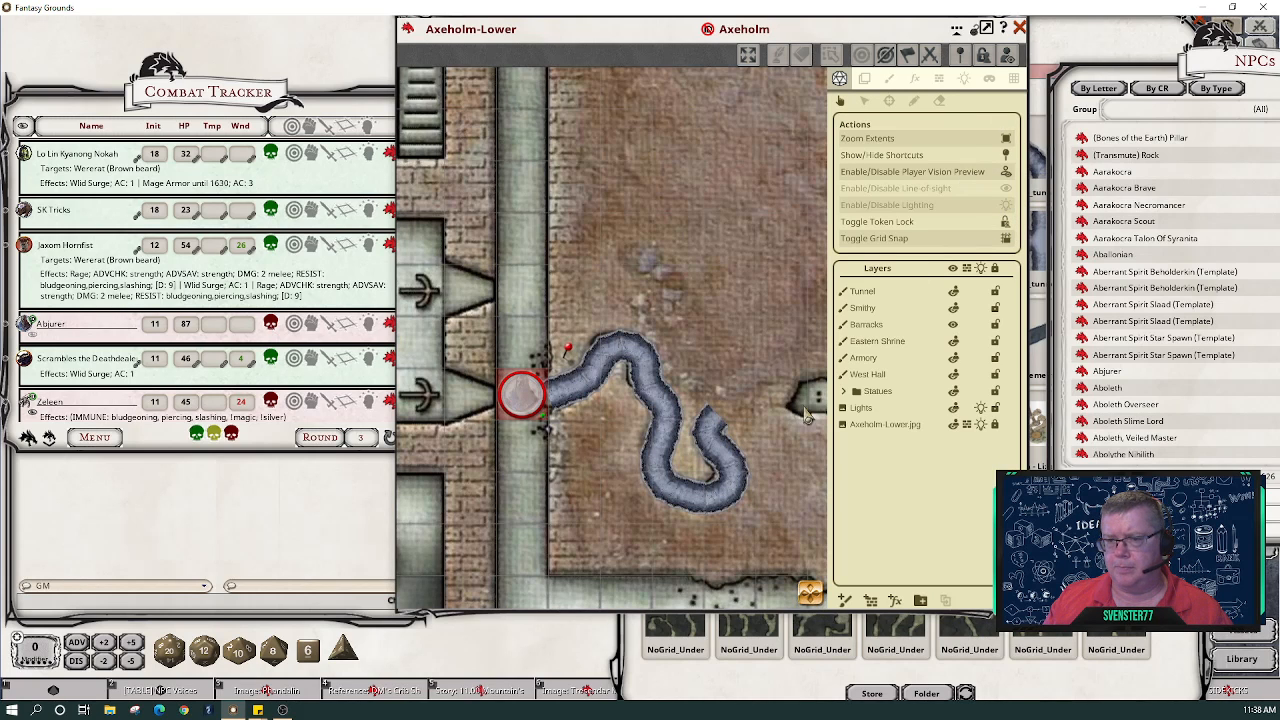
{"action": "scroll", "coordinate": [810, 420], "scroll_direction": "down", "scroll_amount": 3}
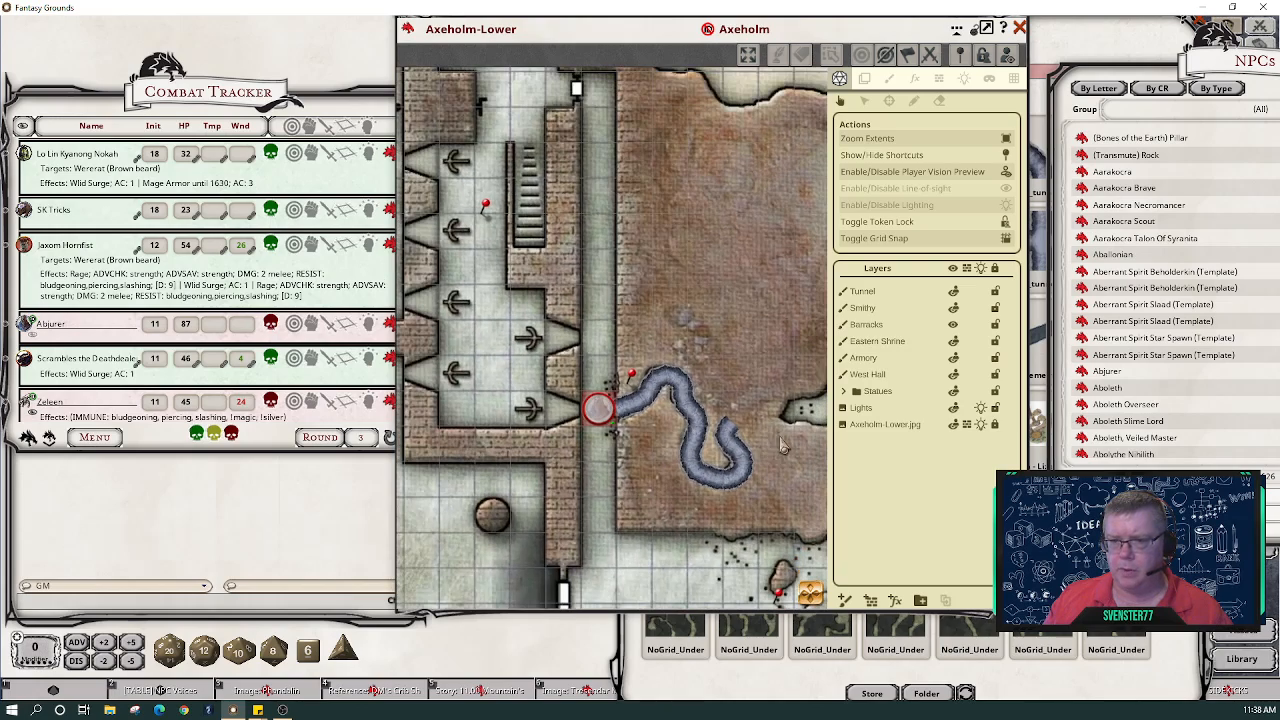
{"action": "left_click_drag", "start_coordinate": [811, 596], "coordinate": [826, 612]}
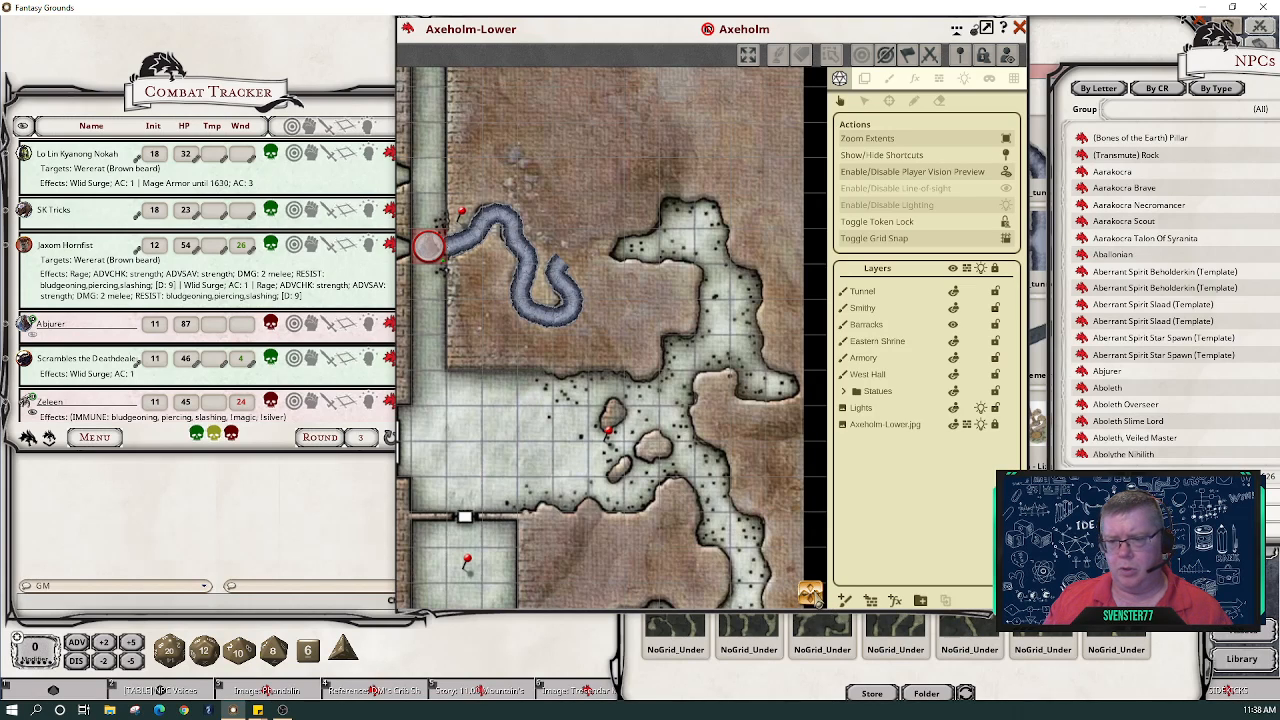
{"action": "left_click_drag", "start_coordinate": [812, 596], "coordinate": [797, 598]}
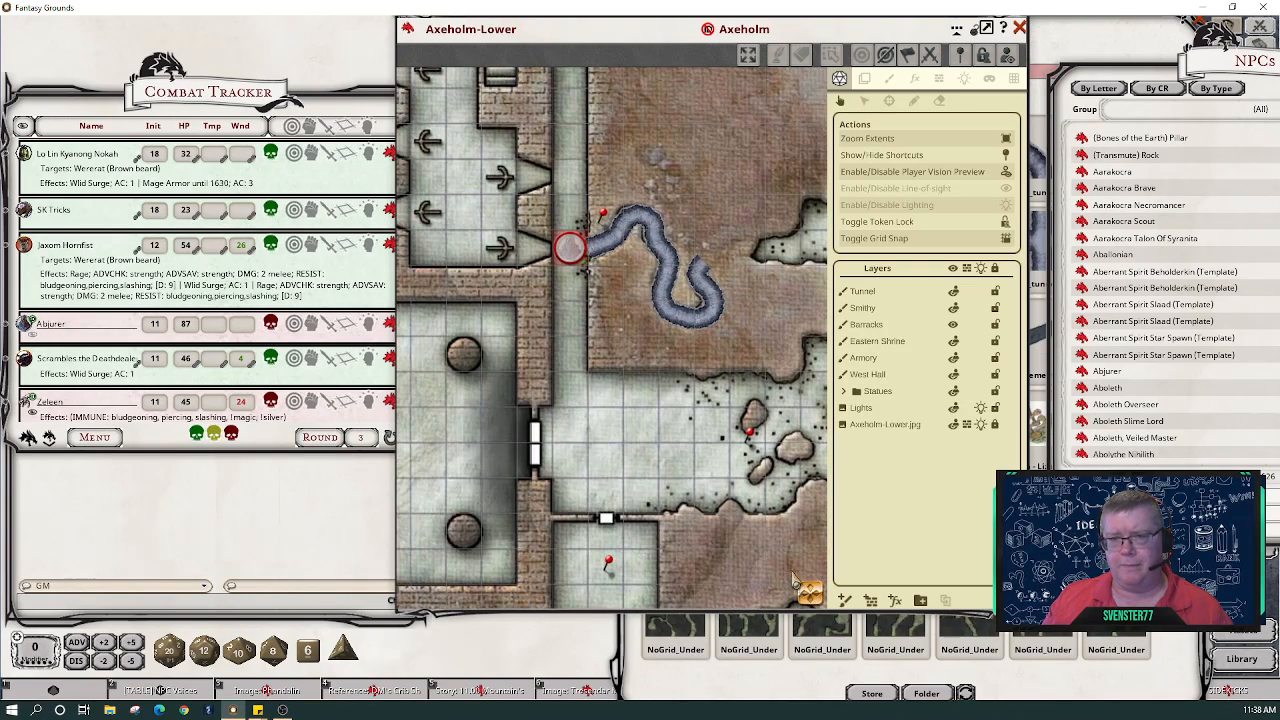
{"action": "scroll", "coordinate": [630, 437], "scroll_direction": "down", "scroll_amount": 5}
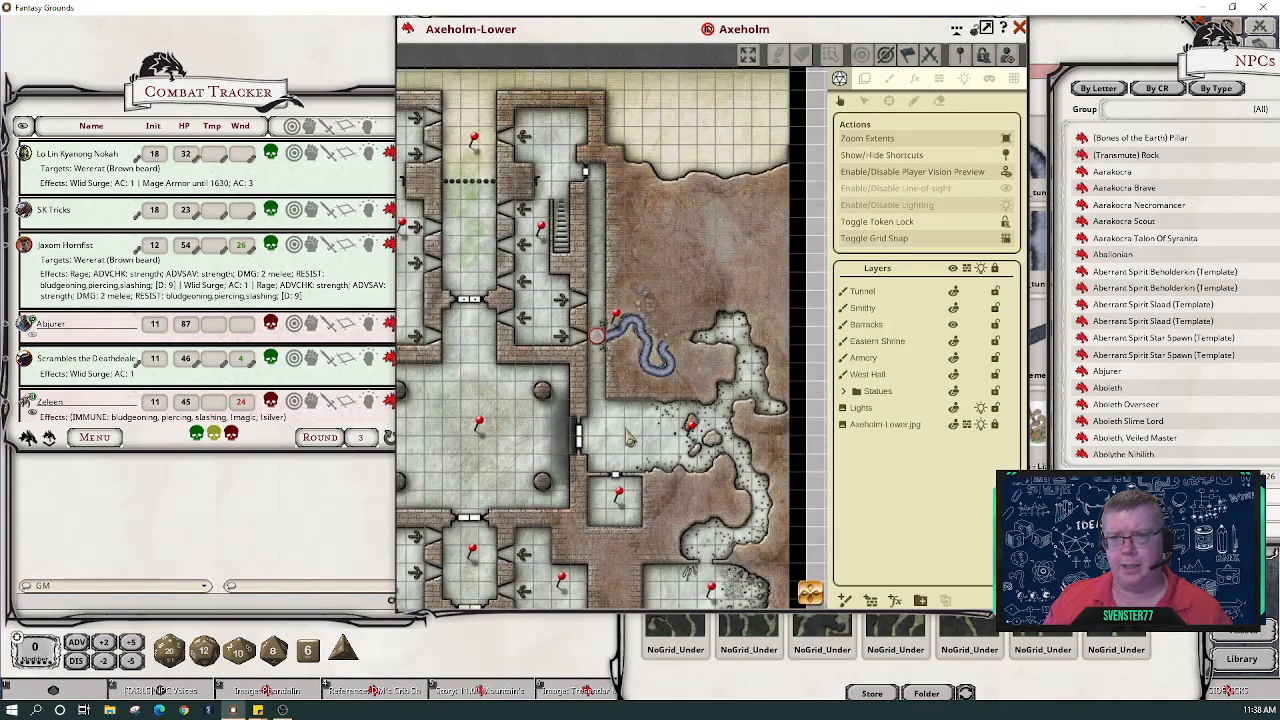
{"action": "mouse_move", "coordinate": [811, 596]}
{"action": "left_mouse_down"}
{"action": "mouse_move", "coordinate": [790, 589]}
{"action": "mouse_move", "coordinate": [822, 604]}
{"action": "left_mouse_up"}
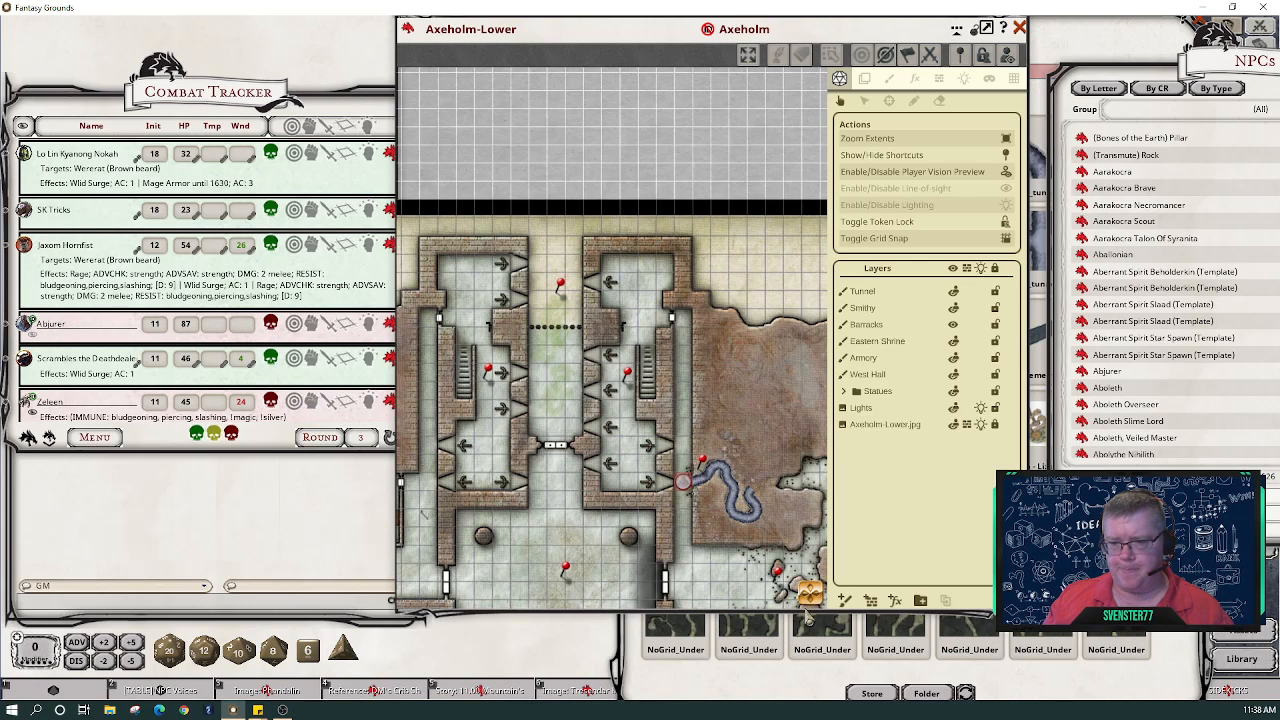
{"action": "left_click_drag", "start_coordinate": [810, 597], "coordinate": [764, 630]}
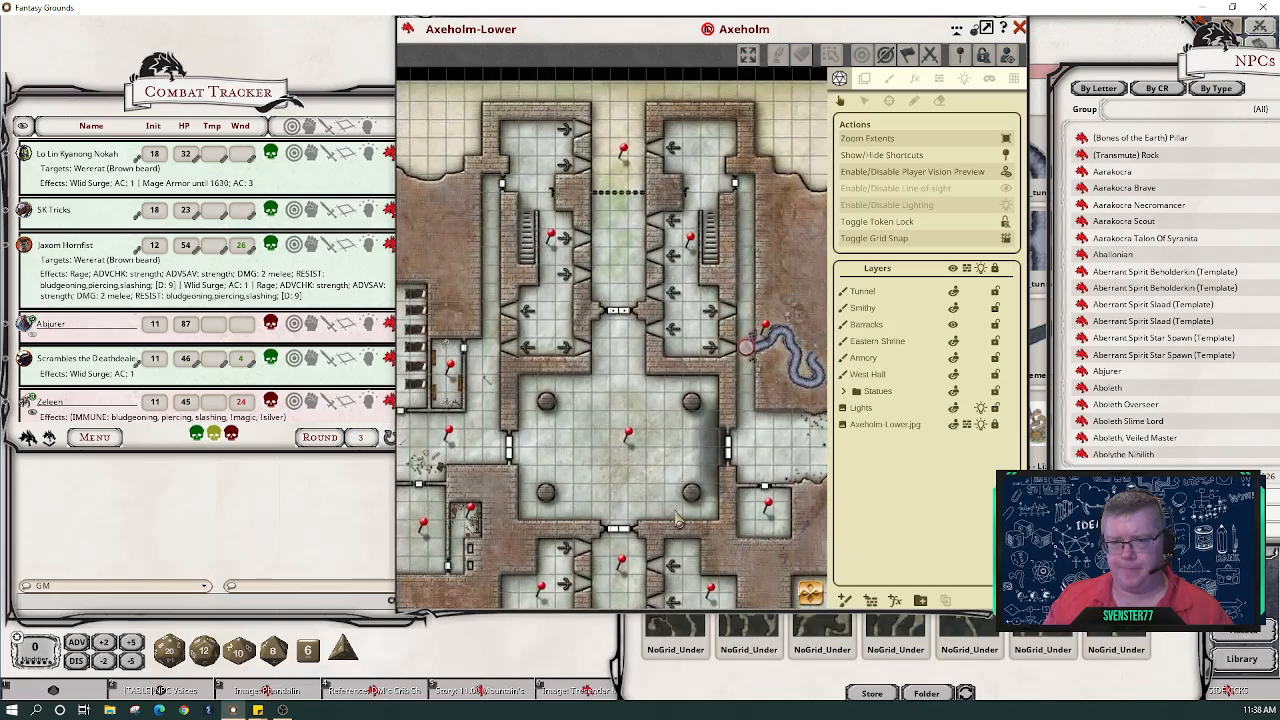
{"action": "scroll", "coordinate": [676, 514], "scroll_direction": "down", "scroll_amount": 3}
{"action": "scroll", "coordinate": [676, 514], "scroll_direction": "up", "scroll_amount": 3}
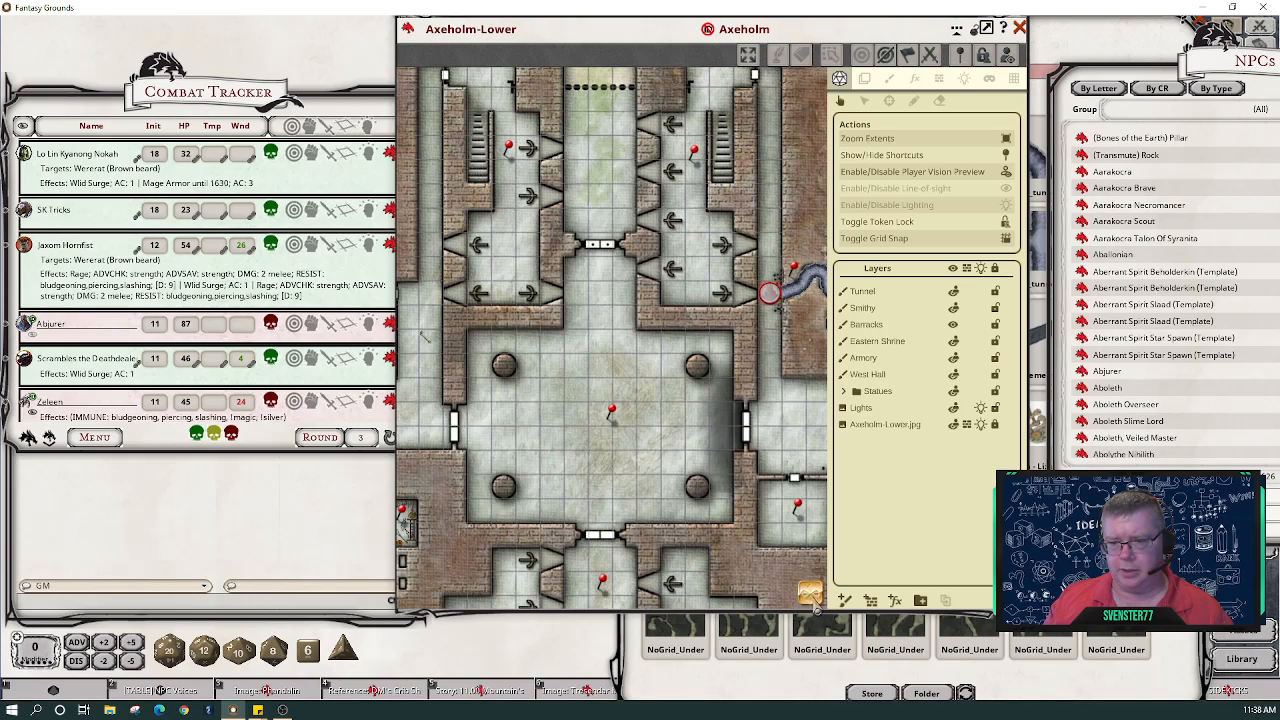
{"action": "mouse_move", "coordinate": [811, 597]}
{"action": "left_mouse_down"}
{"action": "mouse_move", "coordinate": [875, 610]}
{"action": "mouse_move", "coordinate": [813, 612]}
{"action": "mouse_move", "coordinate": [816, 622]}
{"action": "left_mouse_up"}
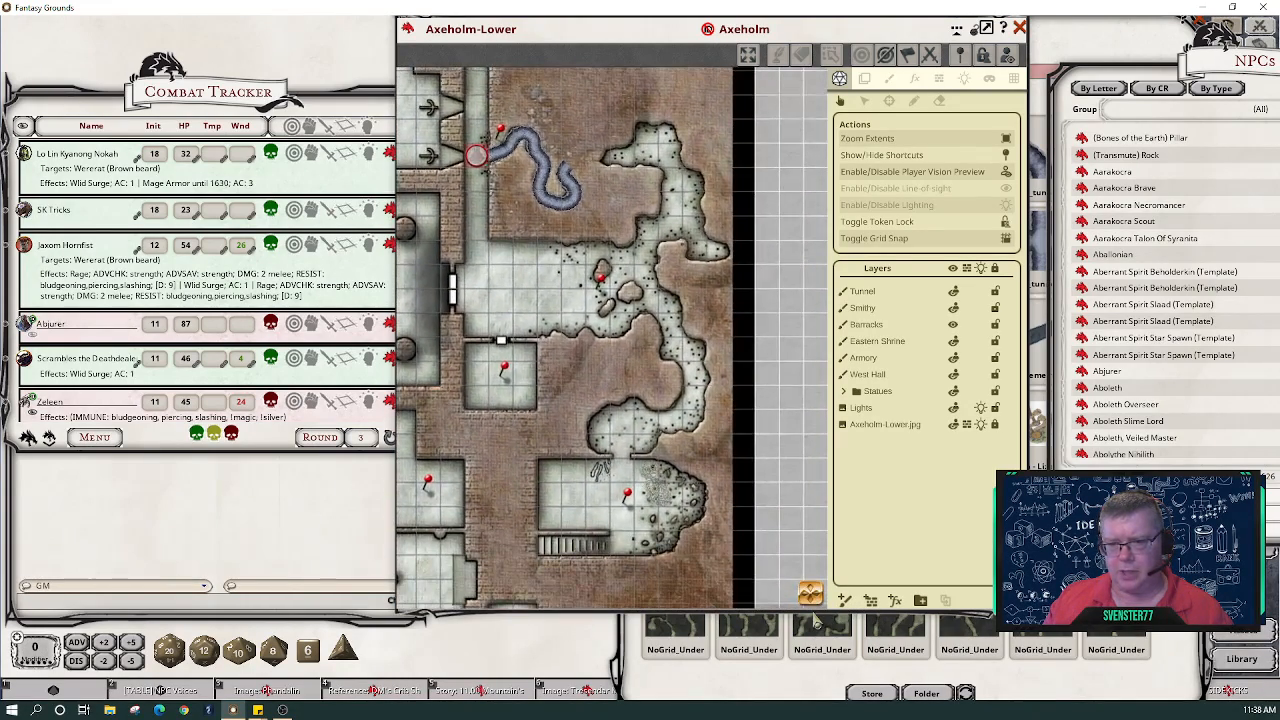
{"action": "mouse_move", "coordinate": [665, 406]}
{"action": "left_mouse_down"}
{"action": "mouse_move", "coordinate": [672, 440]}
{"action": "mouse_move", "coordinate": [667, 400]}
{"action": "left_mouse_up"}
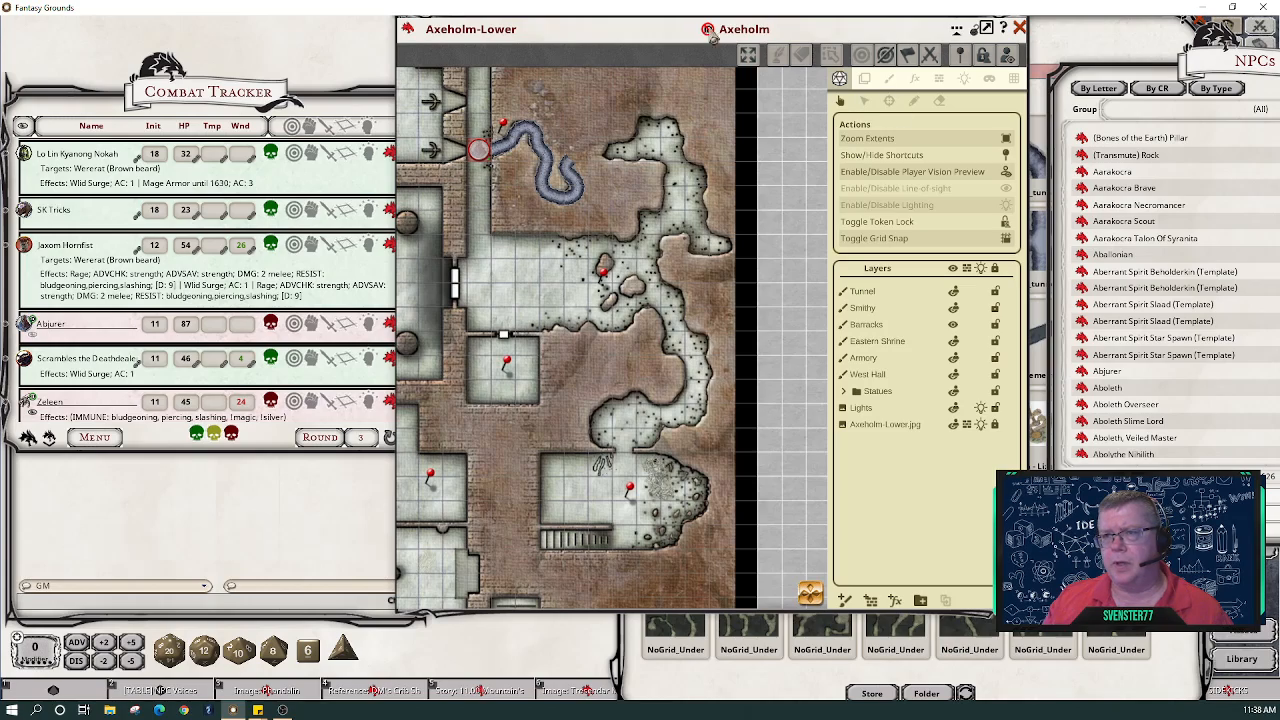
{"action": "left_click_drag", "start_coordinate": [548, 37], "coordinate": [76, 82]}
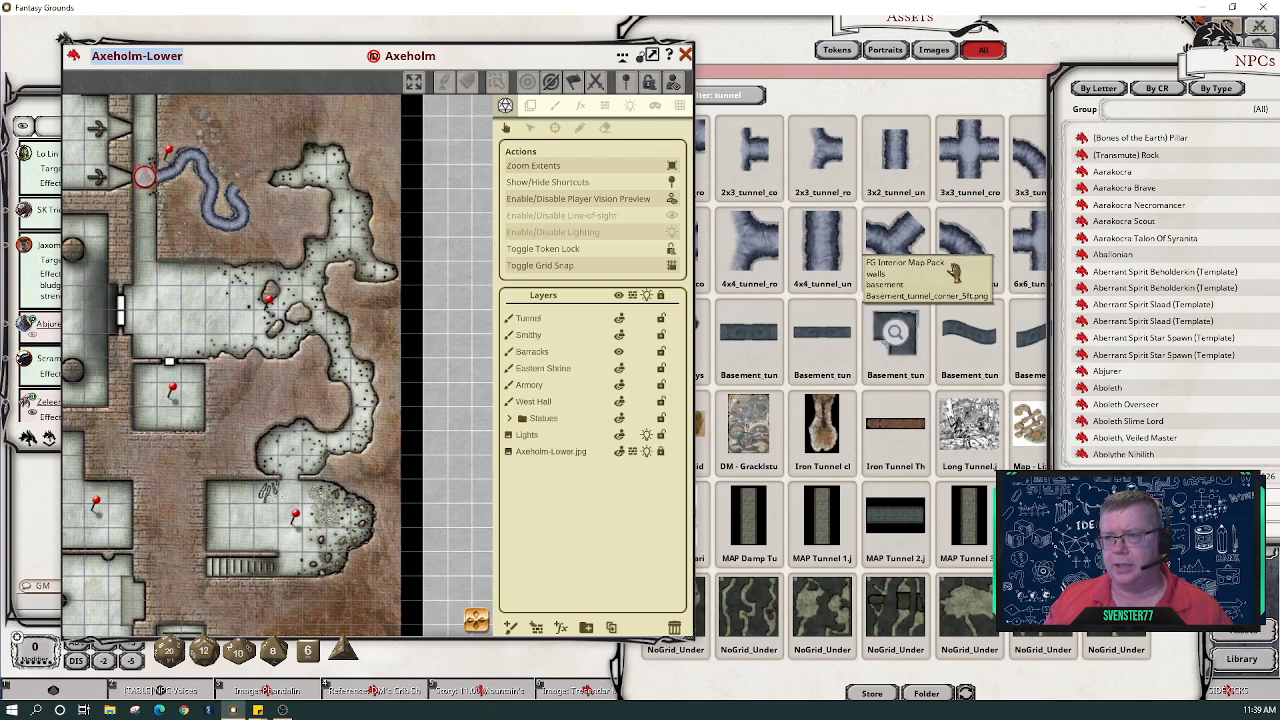
- Filter the assets by 'dirt' and select the Brush tool on the Tunnel layer
{"action": "left_click", "coordinate": [793, 80]}
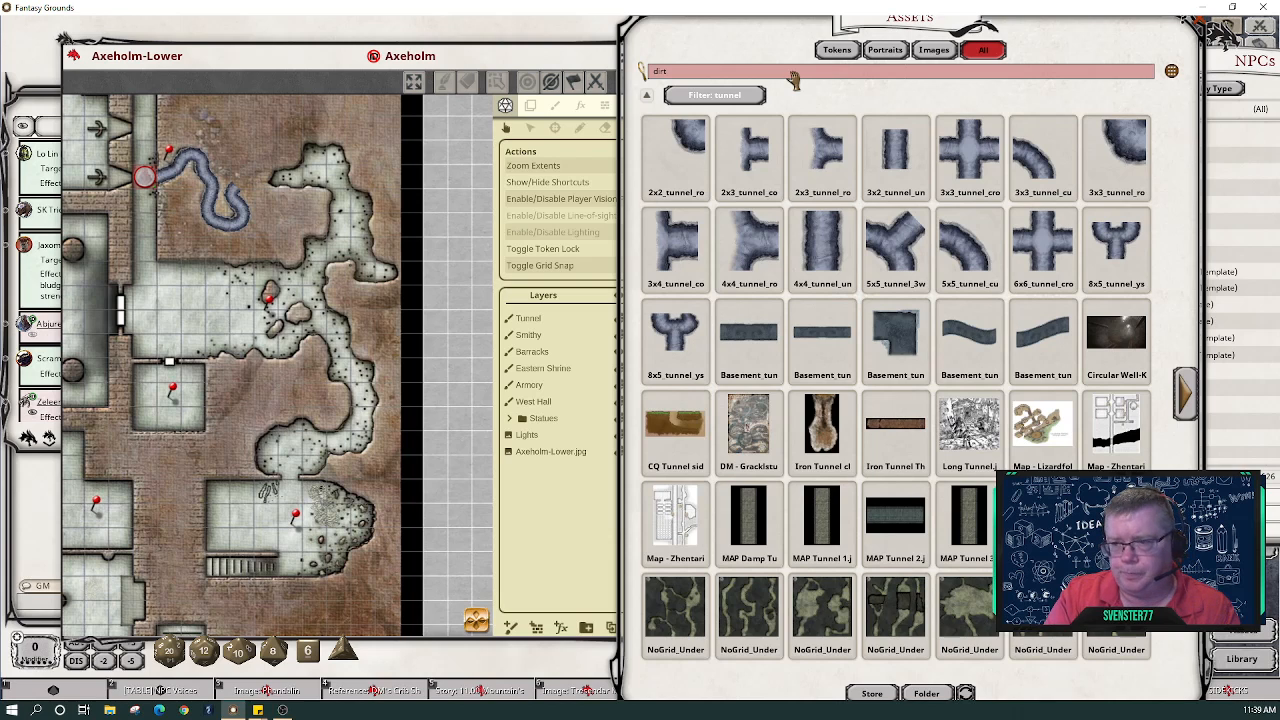
{"action": "key", "text": "Return"}
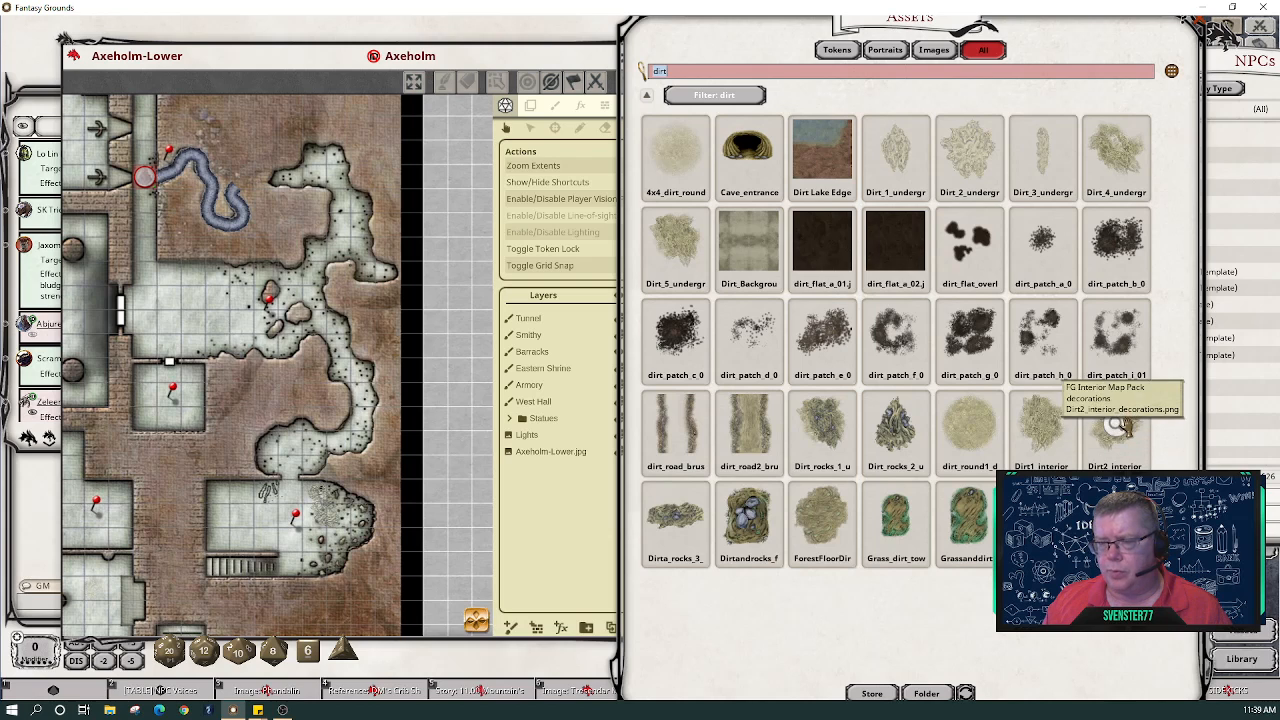
{"action": "left_click", "coordinate": [533, 110]}
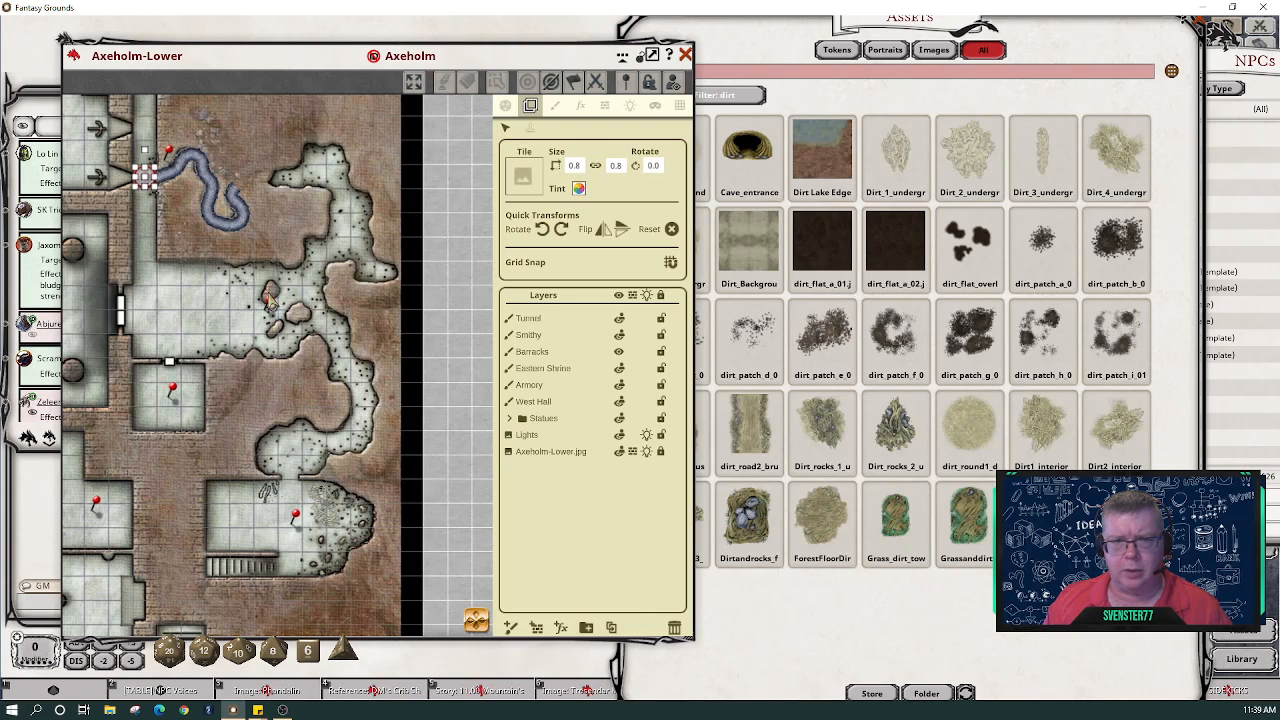
{"action": "left_click", "coordinate": [555, 106]}
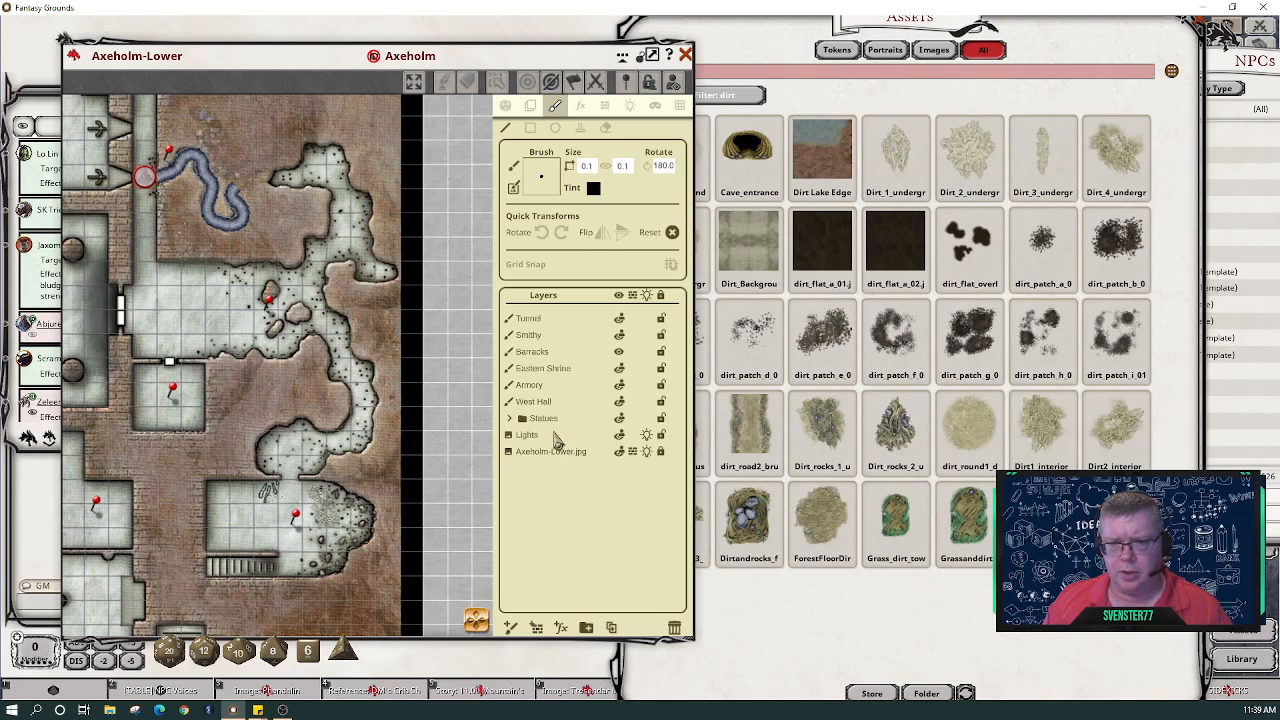
{"action": "left_click", "coordinate": [528, 322]}
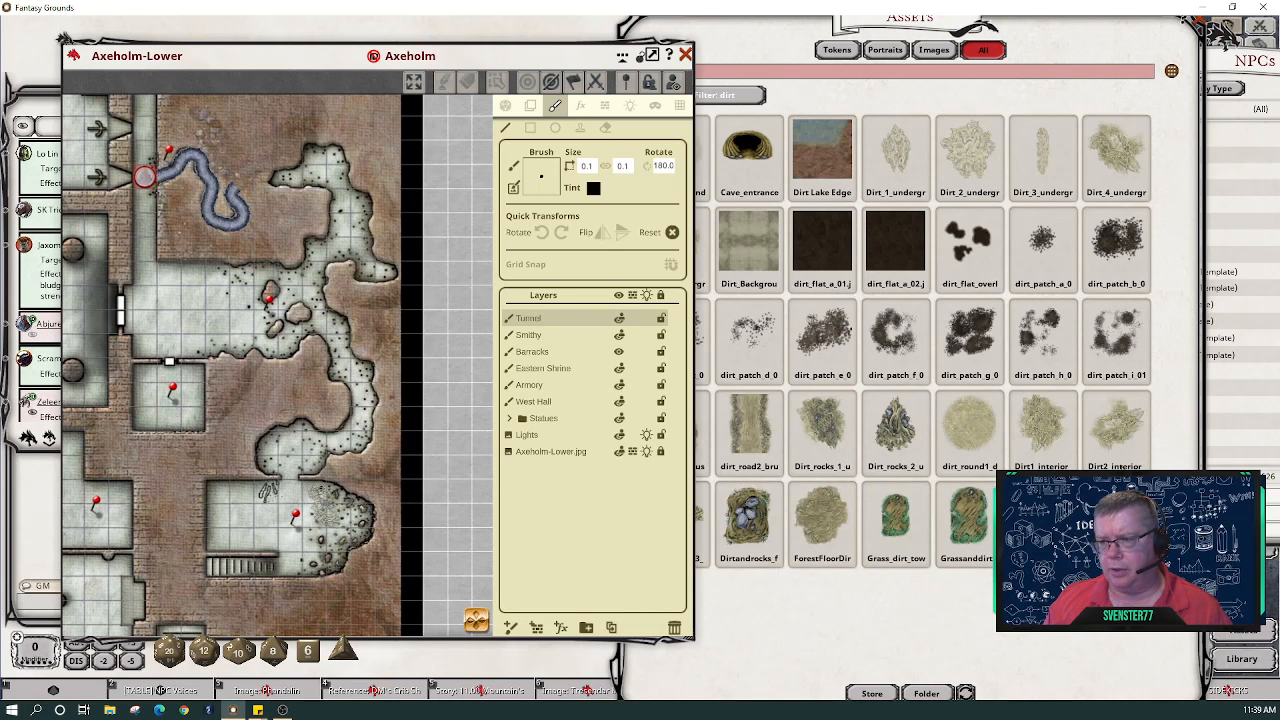
- Load Dirt2_interior as a white-tinted brush and paint dirt over the top of the cave
{"action": "left_click_drag", "start_coordinate": [1127, 455], "coordinate": [537, 172]}
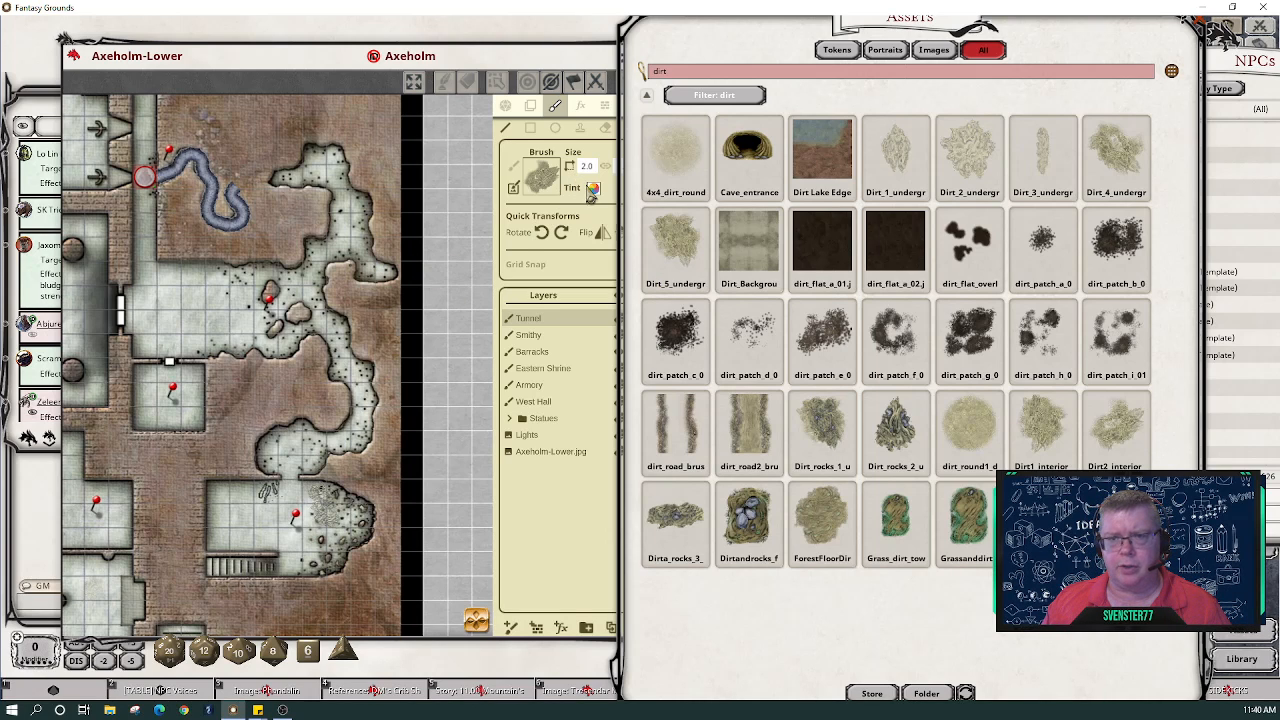
{"action": "left_click", "coordinate": [593, 188]}
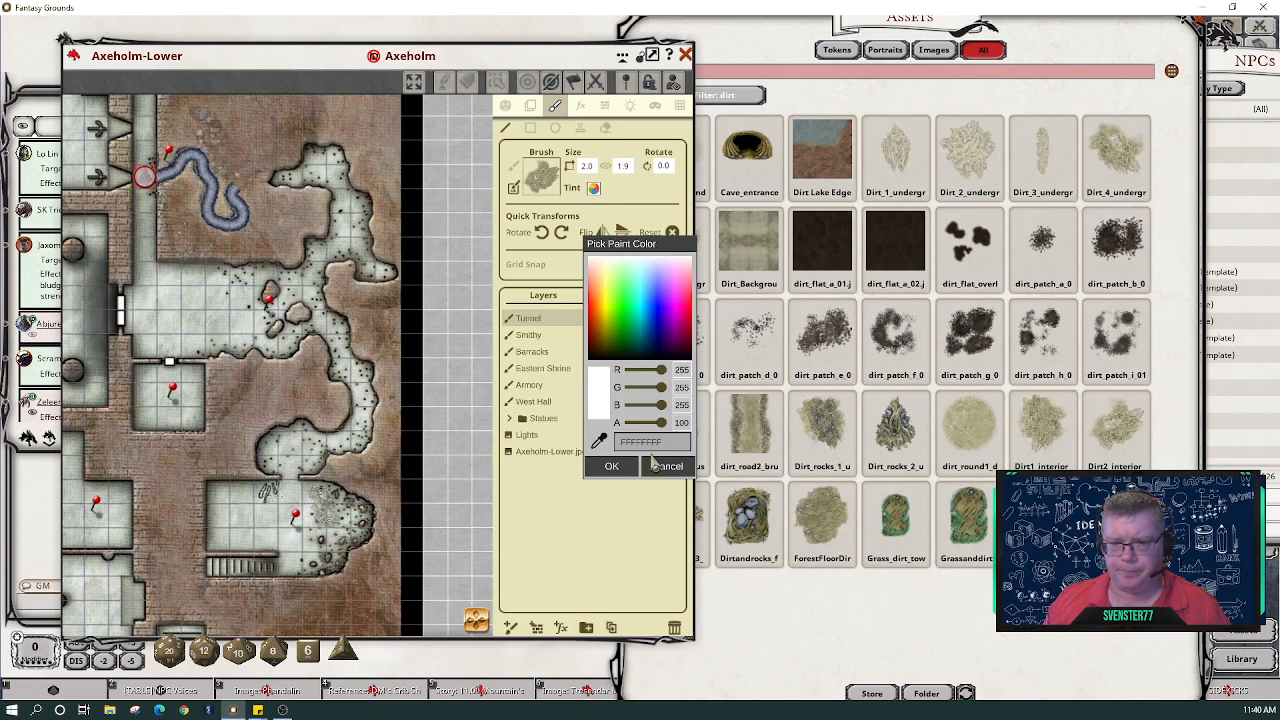
{"action": "left_click", "coordinate": [612, 467]}
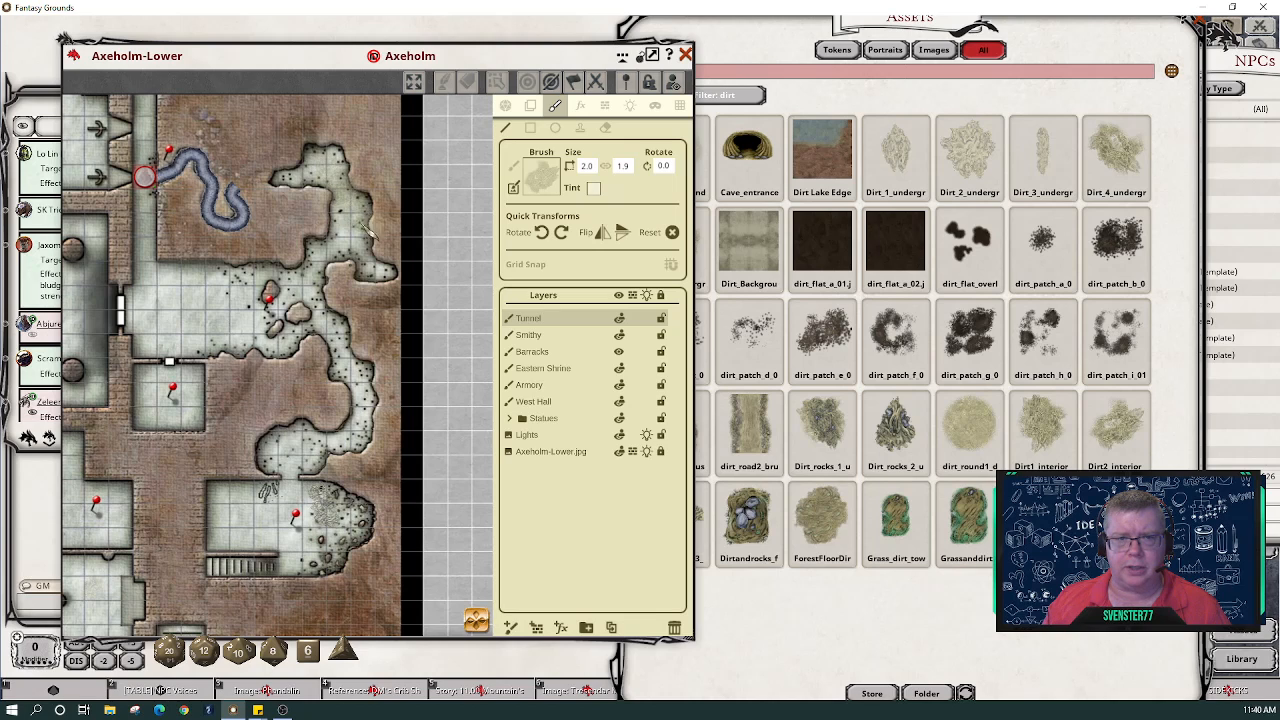
{"action": "mouse_move", "coordinate": [300, 185]}
{"action": "left_mouse_down"}
{"action": "mouse_move", "coordinate": [318, 190]}
{"action": "mouse_move", "coordinate": [335, 165]}
{"action": "mouse_move", "coordinate": [372, 205]}
{"action": "mouse_move", "coordinate": [378, 228]}
{"action": "mouse_move", "coordinate": [362, 245]}
{"action": "left_mouse_up"}
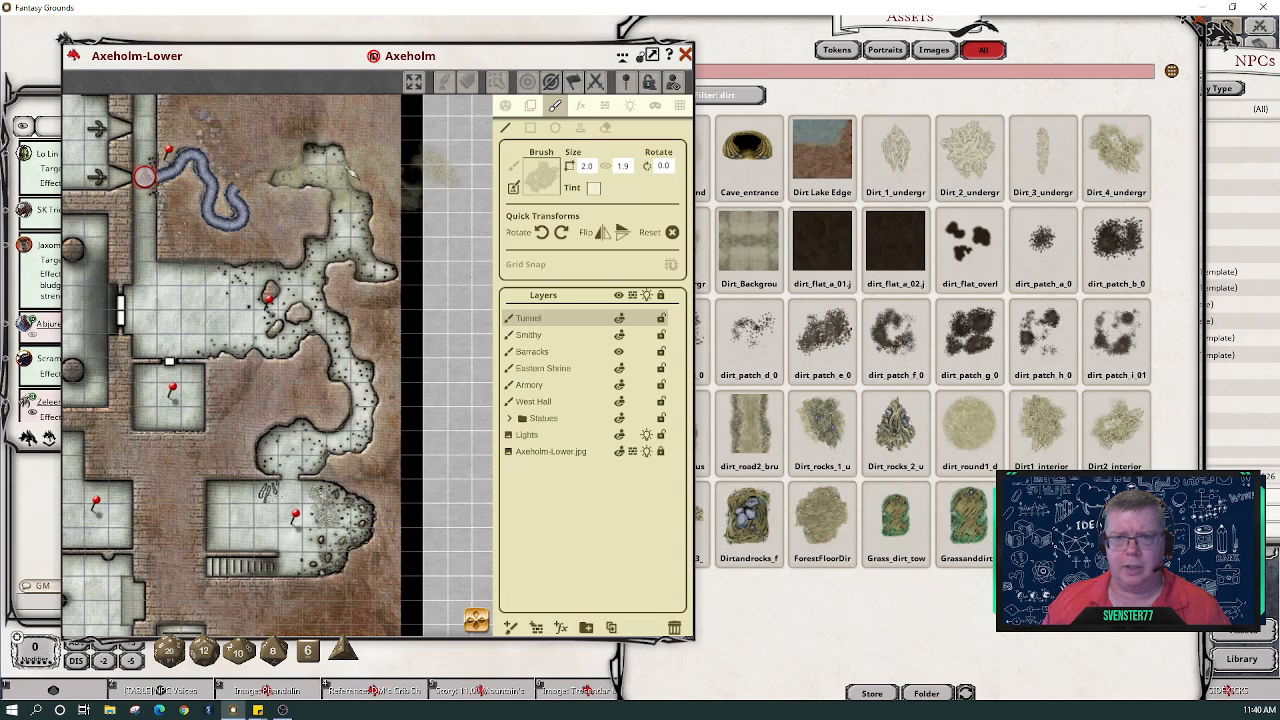
{"action": "left_click", "coordinate": [580, 128]}
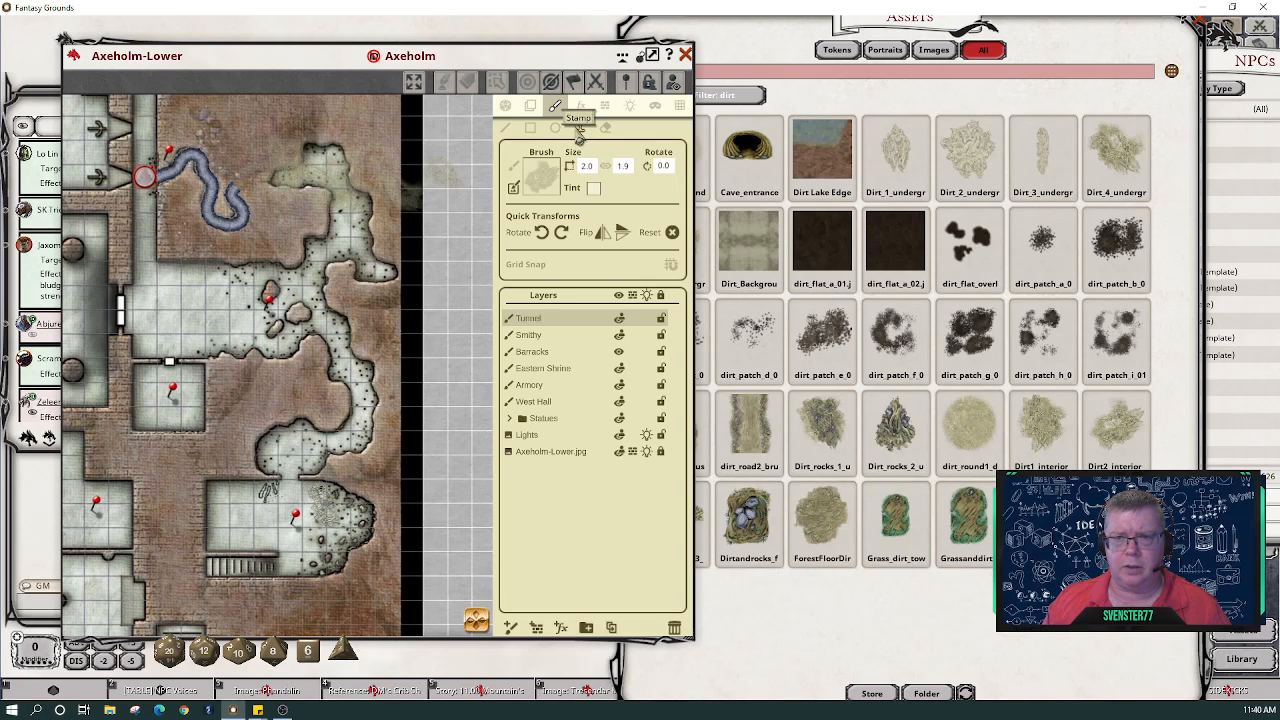
- Stamp dirt at the cave top, along the passage, and in the lower-right alcove, then enlarge the brush to 3.1
{"action": "left_click", "coordinate": [347, 170]}
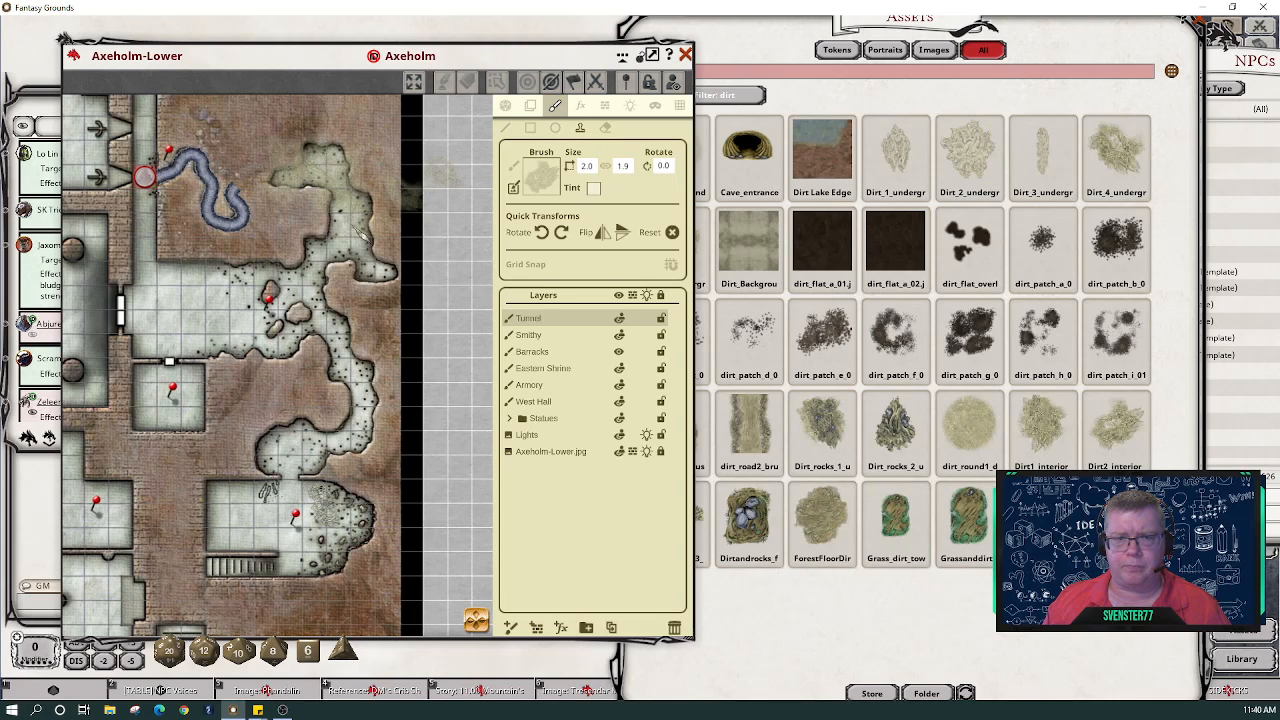
{"action": "left_click", "coordinate": [346, 232]}
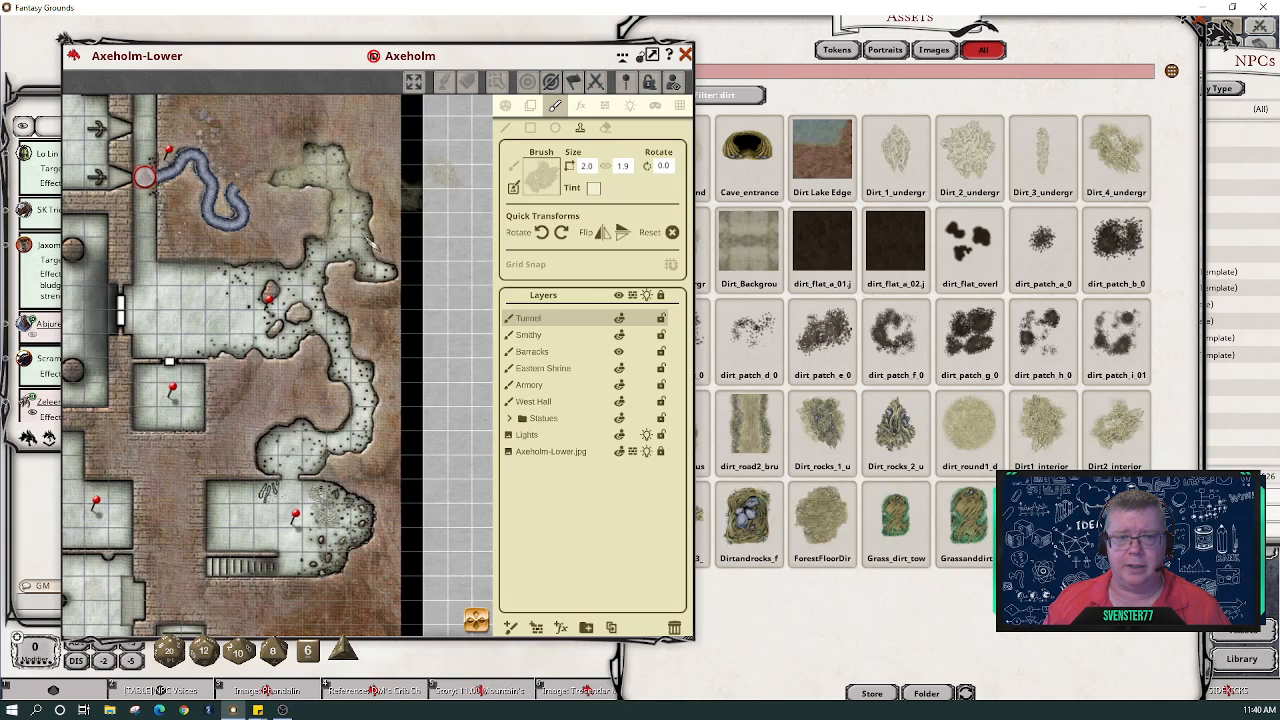
{"action": "left_click", "coordinate": [380, 269]}
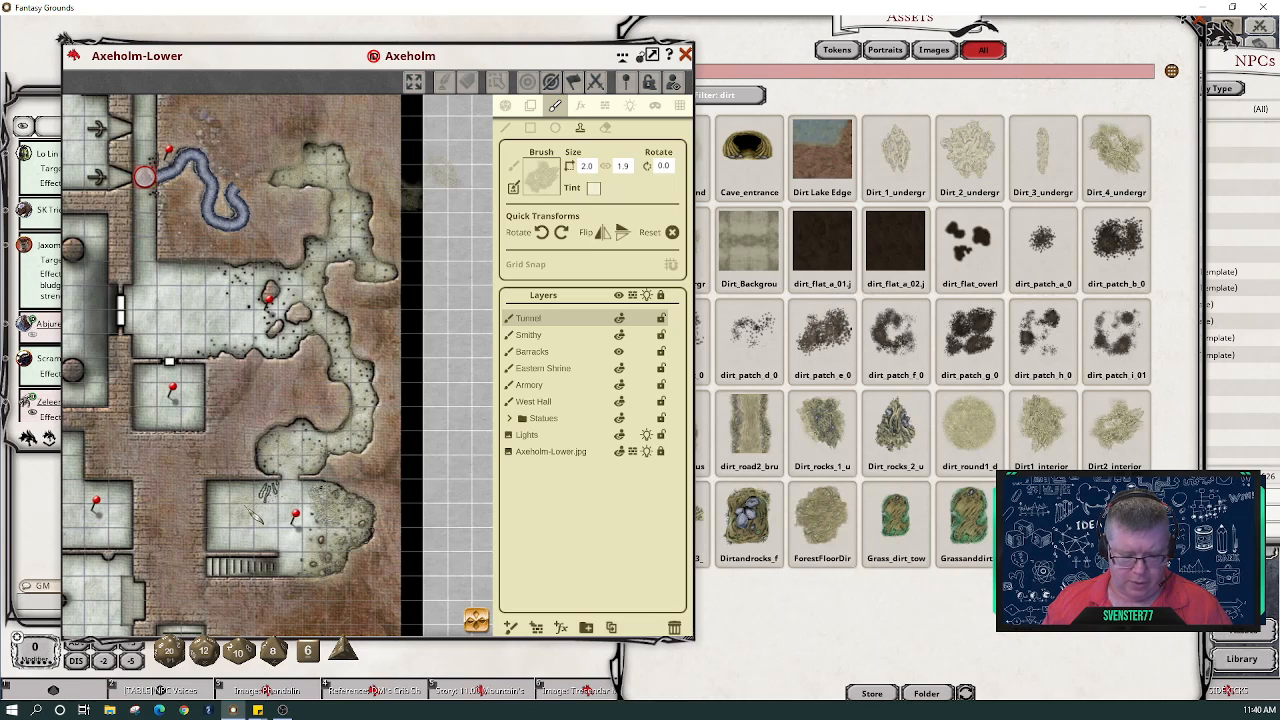
{"action": "scroll", "coordinate": [250, 513], "scroll_direction": "up", "scroll_amount": 5}
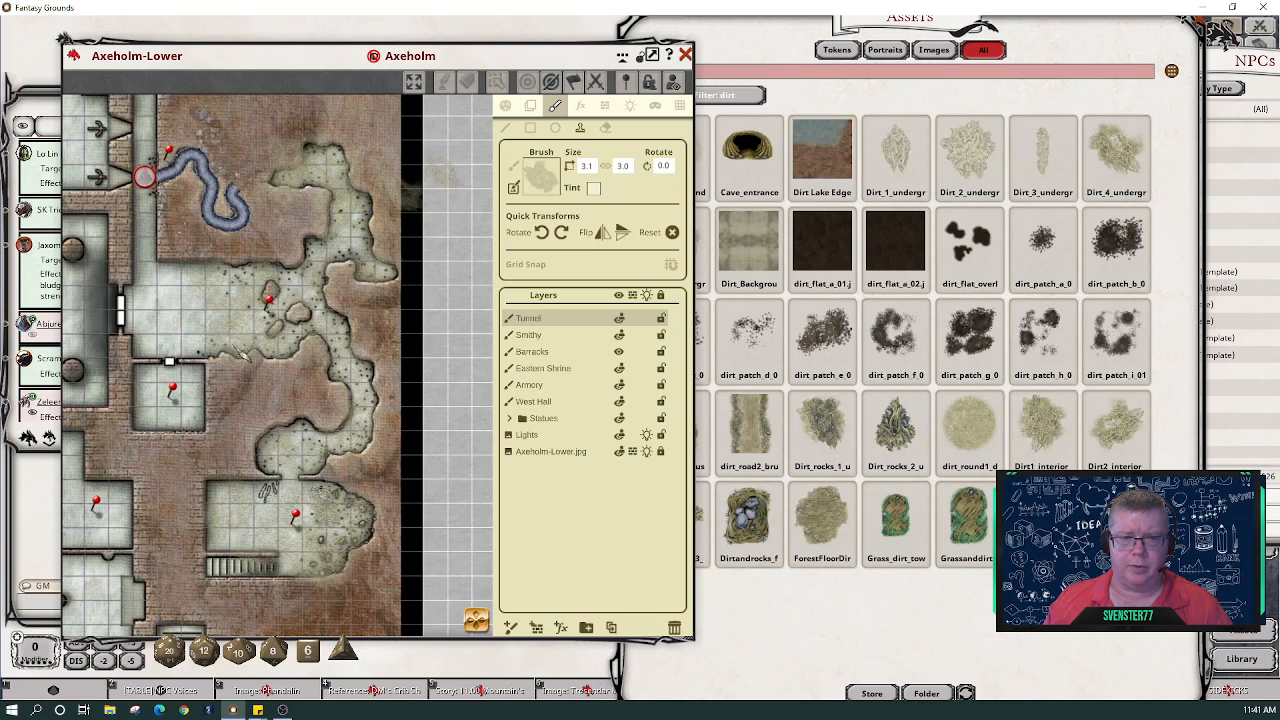
- Tint the brush dark olive (R43 G45 B0, alpha 77) and load Dirt1_interior as its texture
{"action": "left_click", "coordinate": [592, 190]}
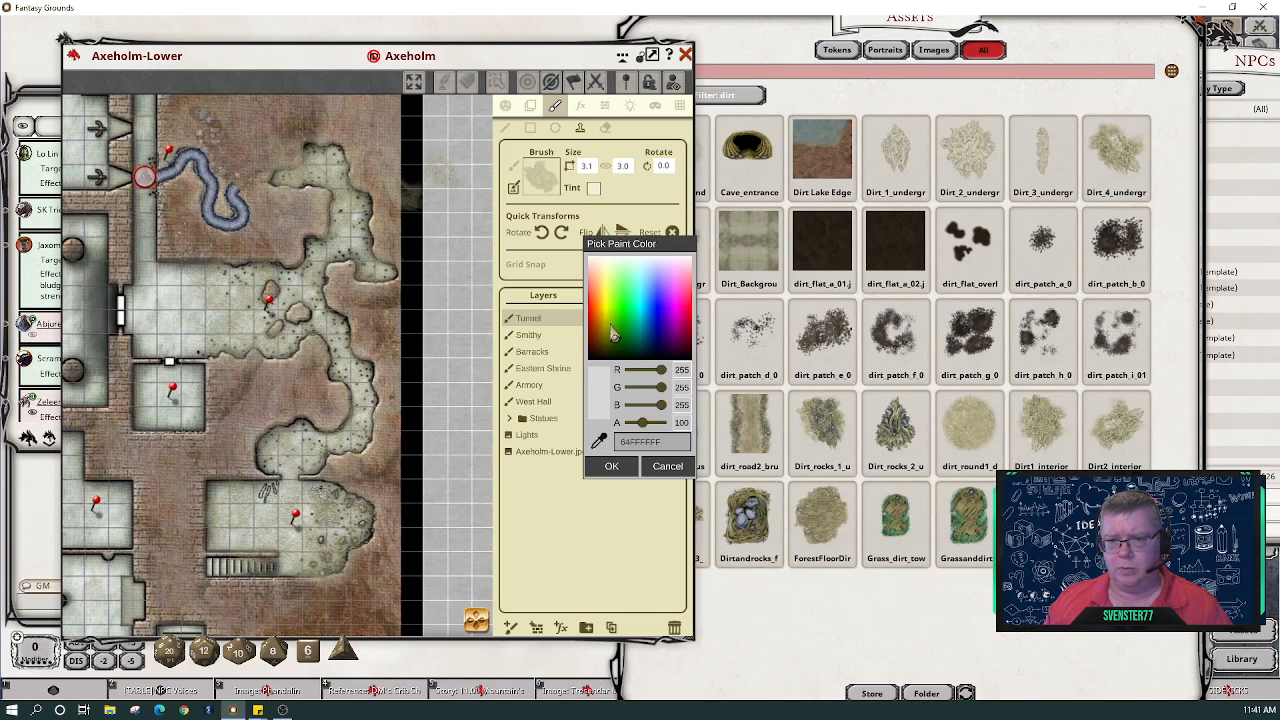
{"action": "left_click", "coordinate": [608, 348]}
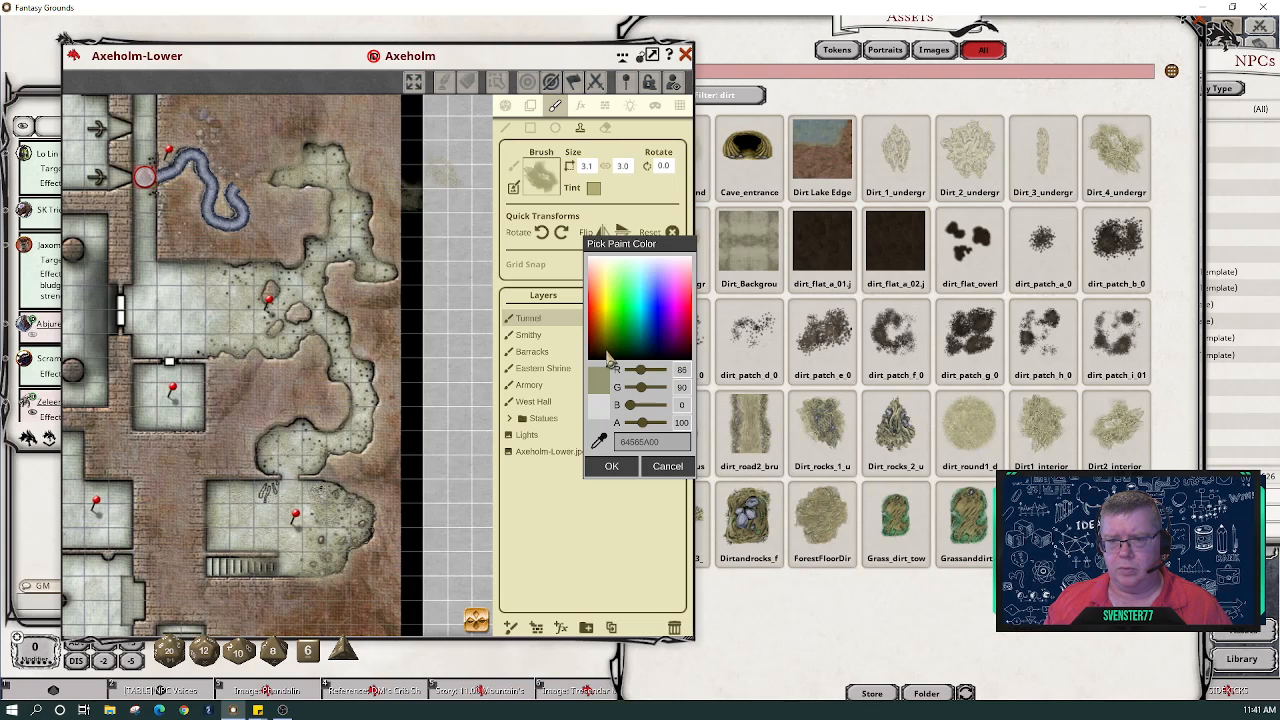
{"action": "left_click", "coordinate": [607, 358]}
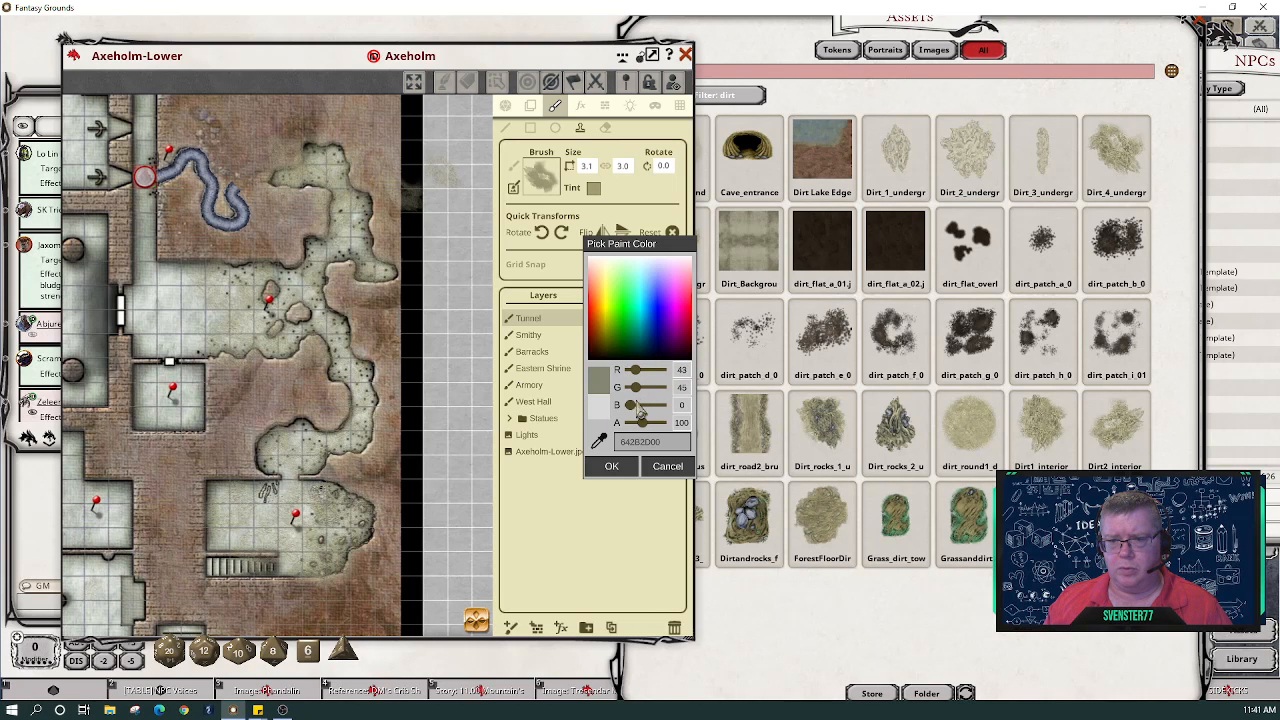
{"action": "left_click_drag", "start_coordinate": [645, 430], "coordinate": [641, 428]}
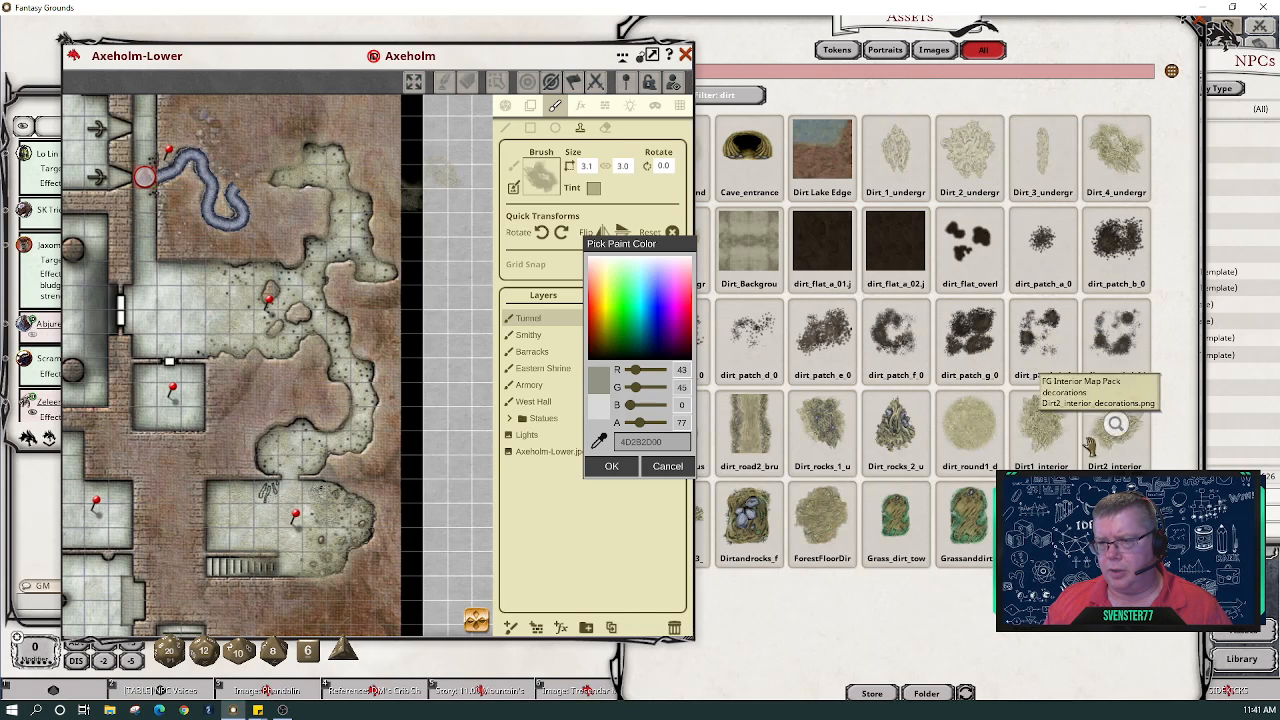
{"action": "mouse_move", "coordinate": [1070, 425]}
{"action": "left_mouse_down"}
{"action": "mouse_move", "coordinate": [760, 317]}
{"action": "mouse_move", "coordinate": [663, 331]}
{"action": "mouse_move", "coordinate": [543, 172]}
{"action": "left_mouse_up"}
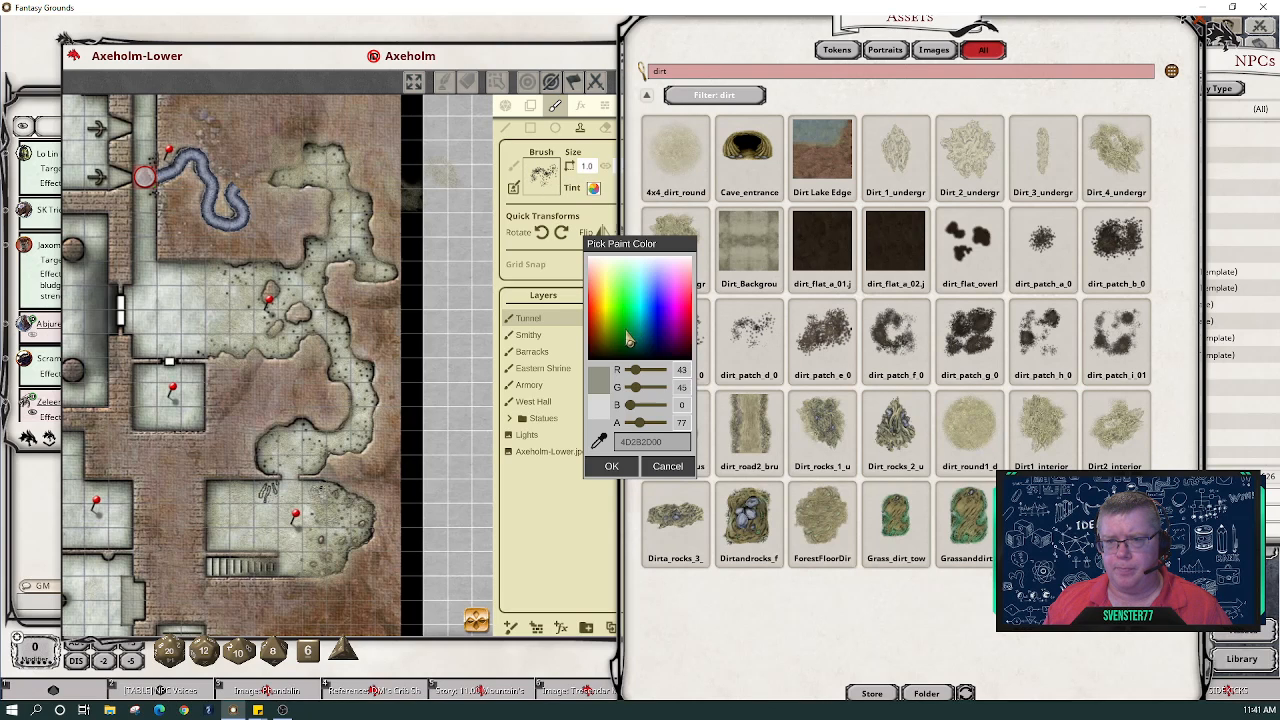
{"action": "left_click", "coordinate": [613, 468]}
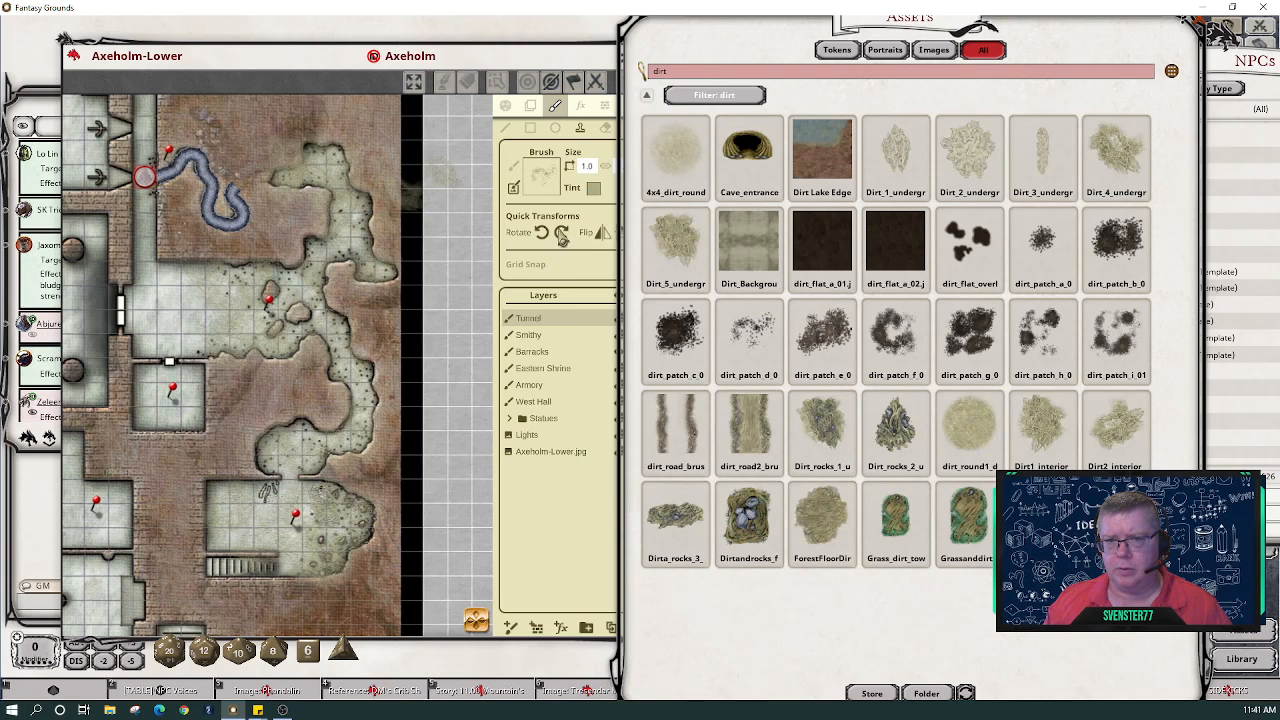
- Rotate the dirt brush to 270°, flip it horizontally, shrink it to size 1.3, and zoom the map out
{"action": "left_click", "coordinate": [311, 287]}
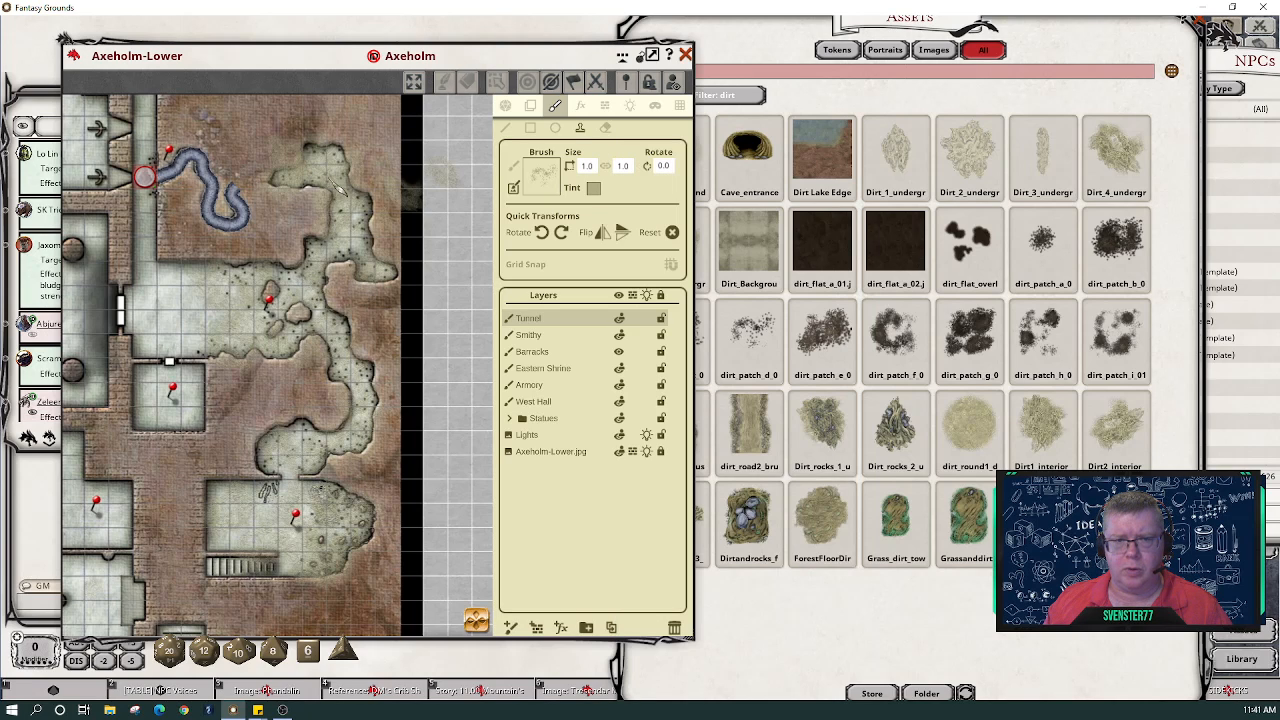
{"action": "key", "text": "ctrl"}
{"action": "scroll", "coordinate": [337, 185], "scroll_direction": "up", "scroll_amount": 3}
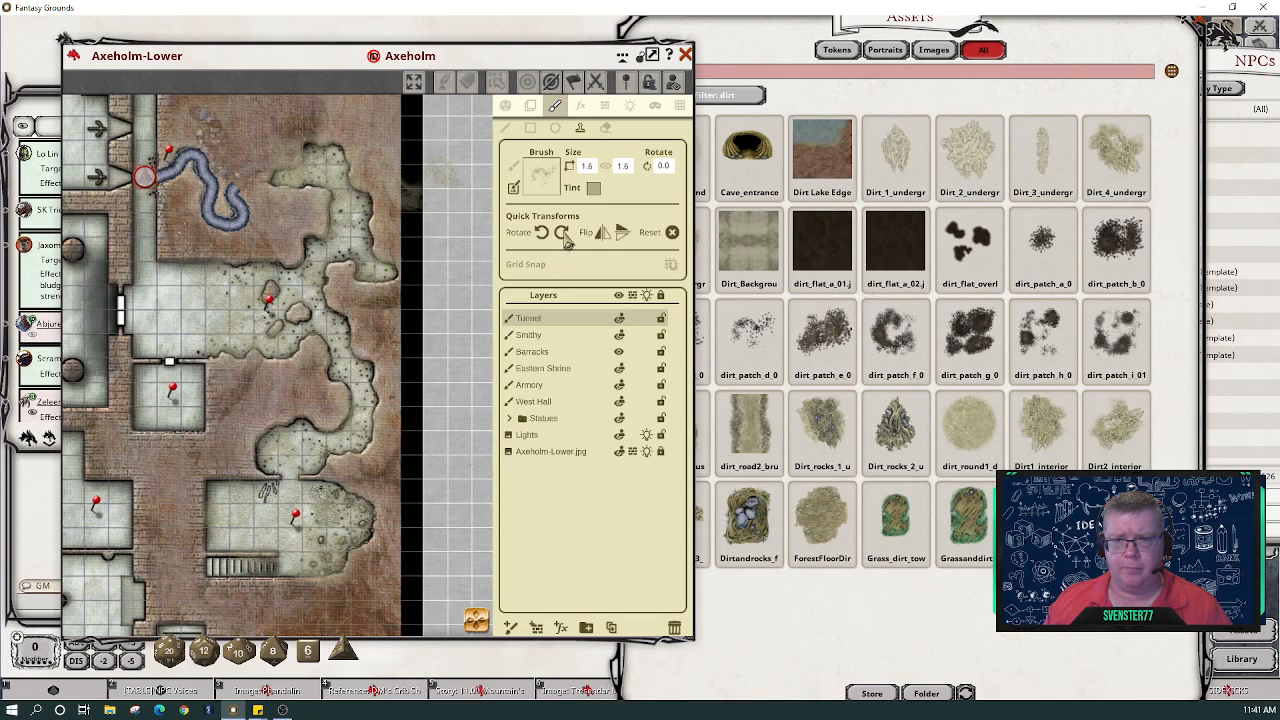
{"action": "left_click", "coordinate": [604, 236]}
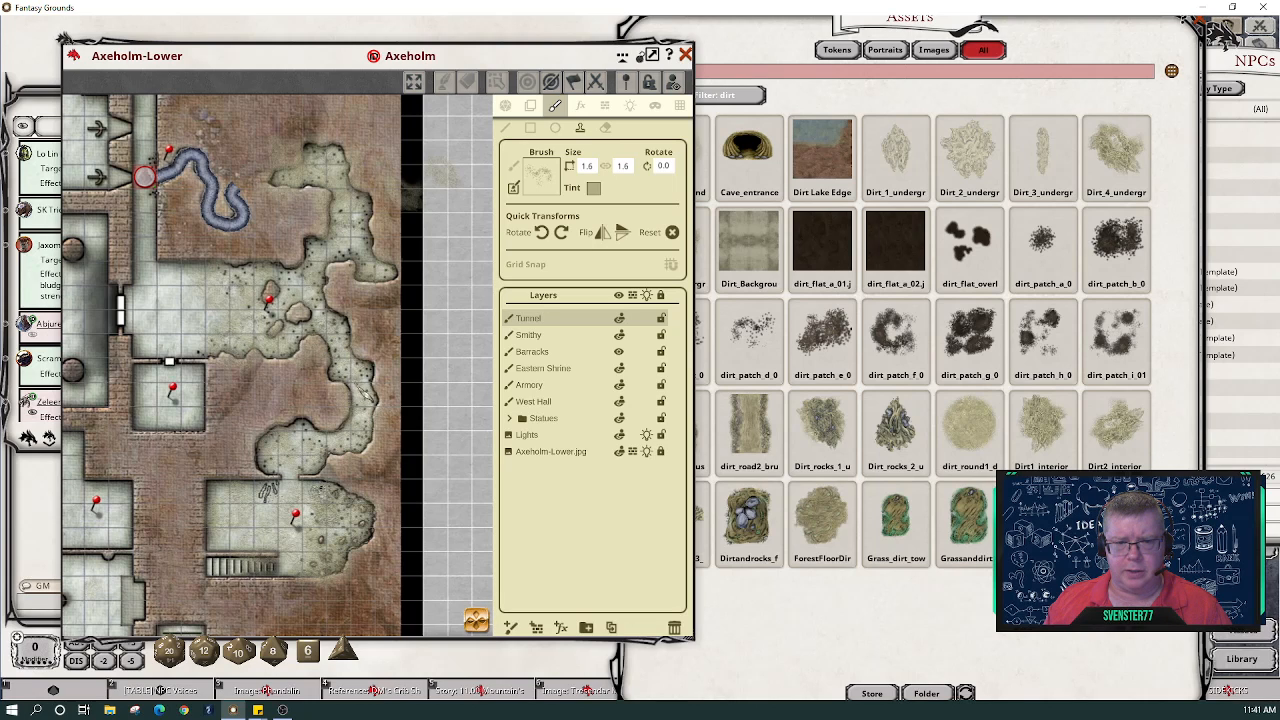
{"action": "scroll", "coordinate": [359, 385], "scroll_direction": "up", "scroll_amount": 4}
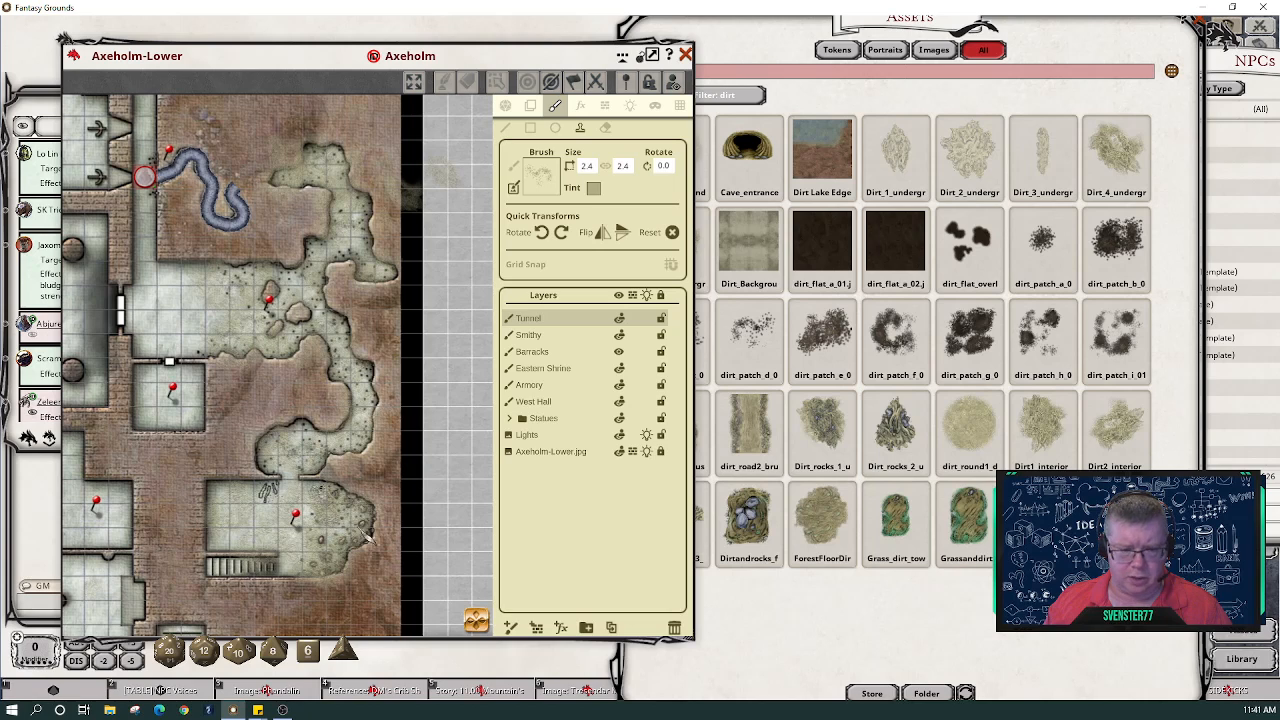
{"action": "scroll", "coordinate": [328, 524], "scroll_direction": "up", "scroll_amount": 1}
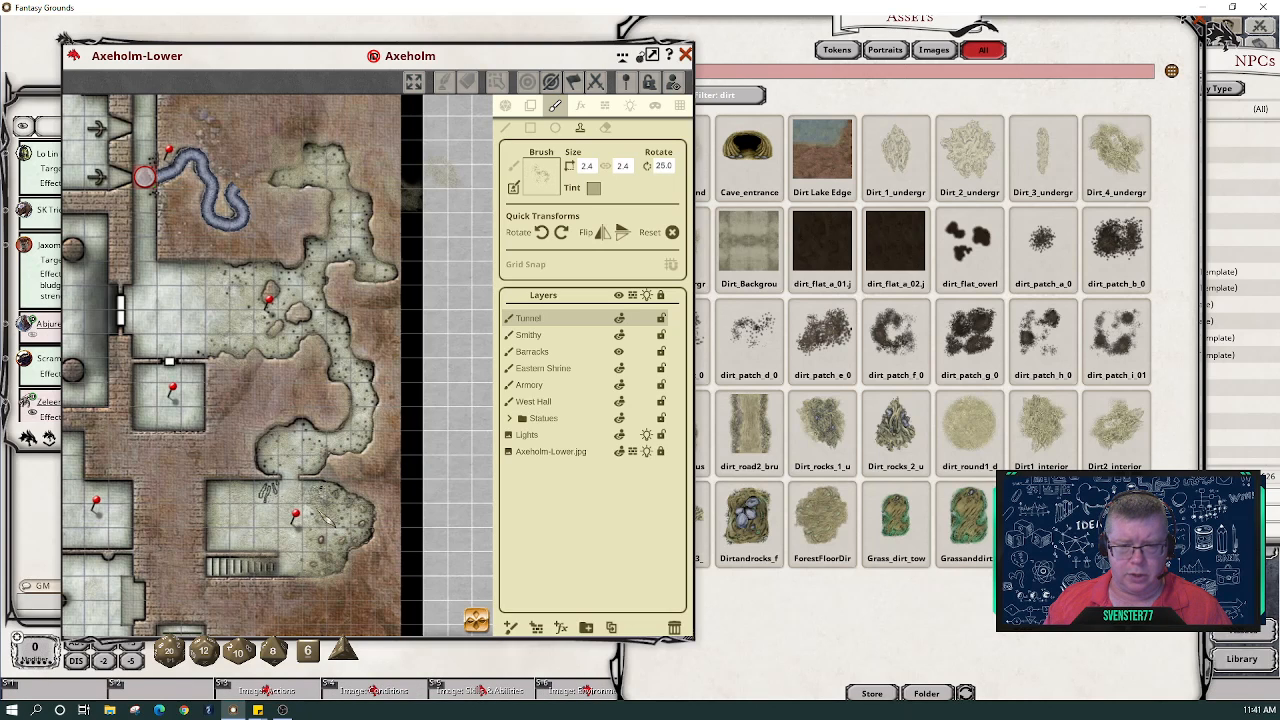
{"action": "scroll", "coordinate": [326, 520], "scroll_direction": "down", "scroll_amount": 1}
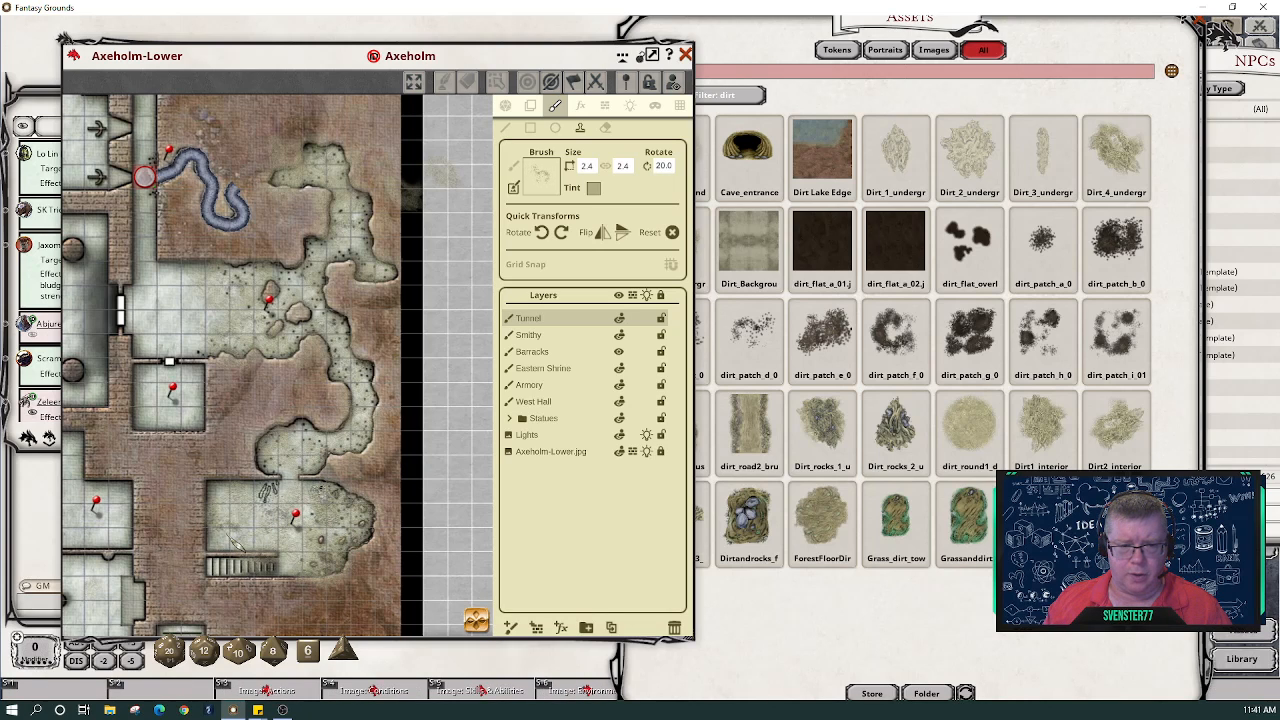
{"action": "scroll", "coordinate": [230, 536], "scroll_direction": "down", "scroll_amount": 7}
{"action": "scroll", "coordinate": [232, 530], "scroll_direction": "down", "scroll_amount": 2}
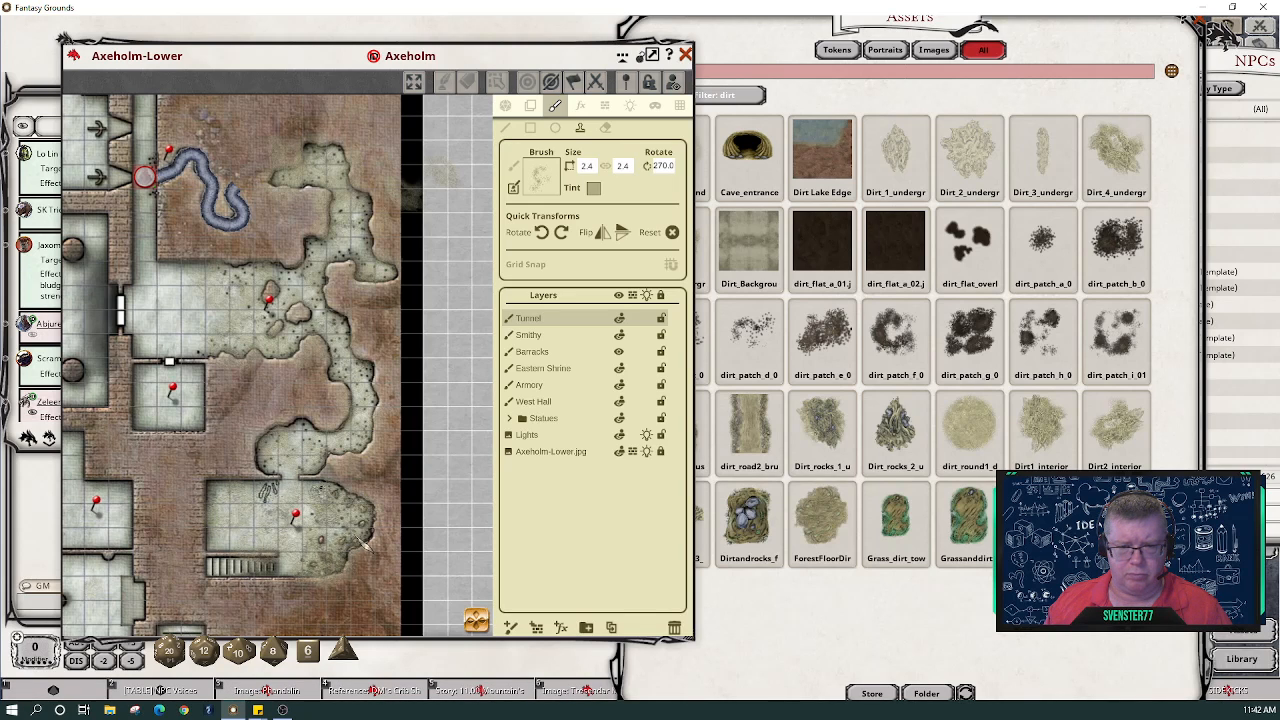
{"action": "scroll", "coordinate": [314, 457], "scroll_direction": "down", "scroll_amount": 6}
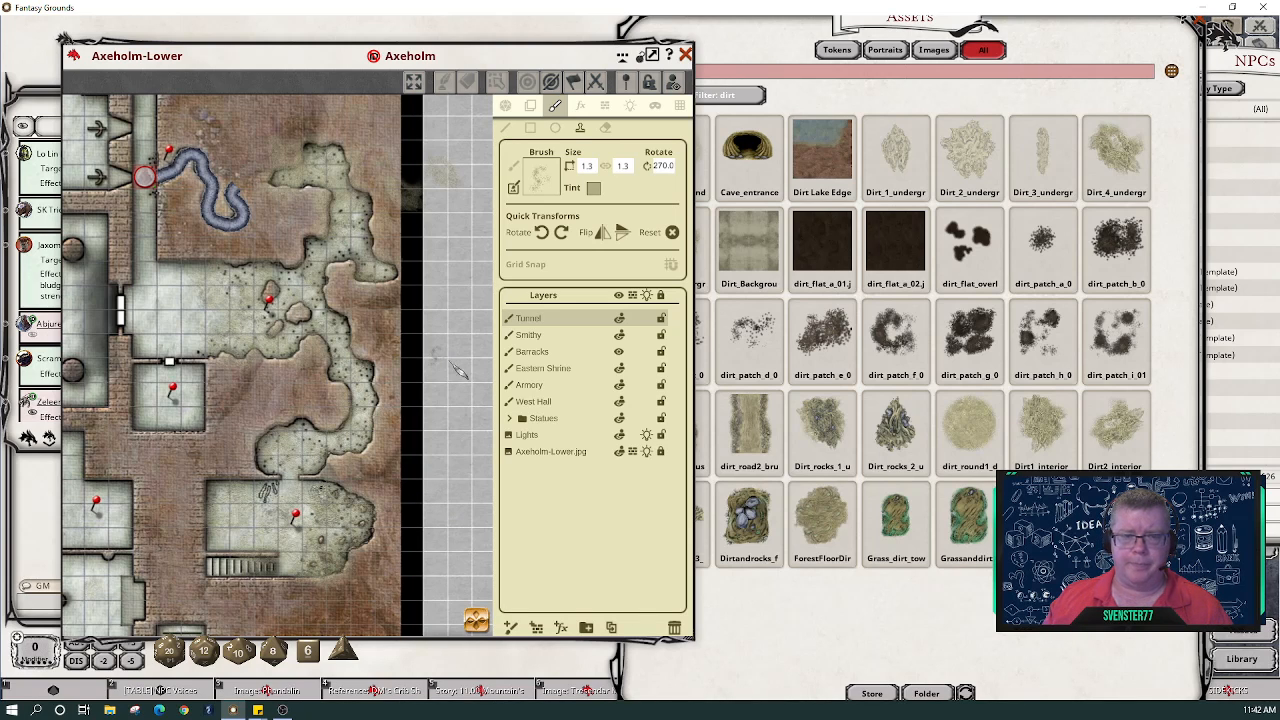
{"action": "scroll", "coordinate": [404, 445], "scroll_direction": "down", "scroll_amount": 4}
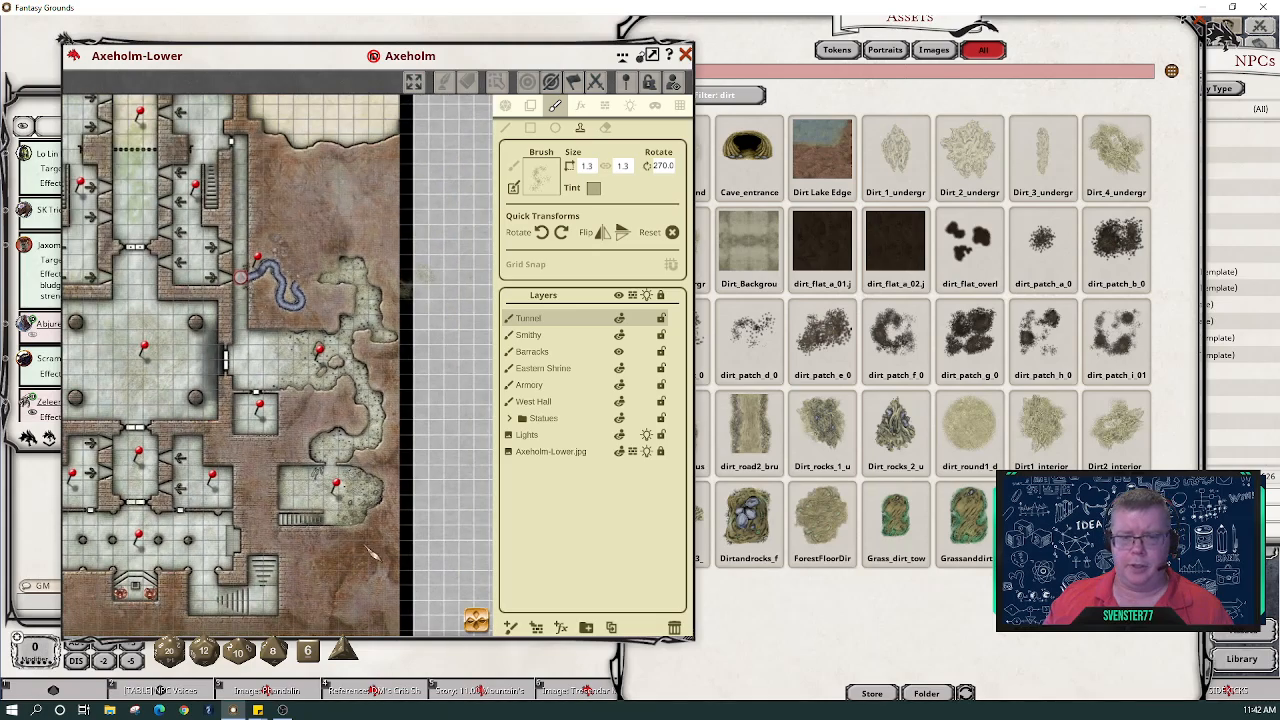
- Switch the side panel to map actions and hide the tool panel to widen the map
{"action": "left_click_drag", "start_coordinate": [240, 277], "coordinate": [368, 282]}
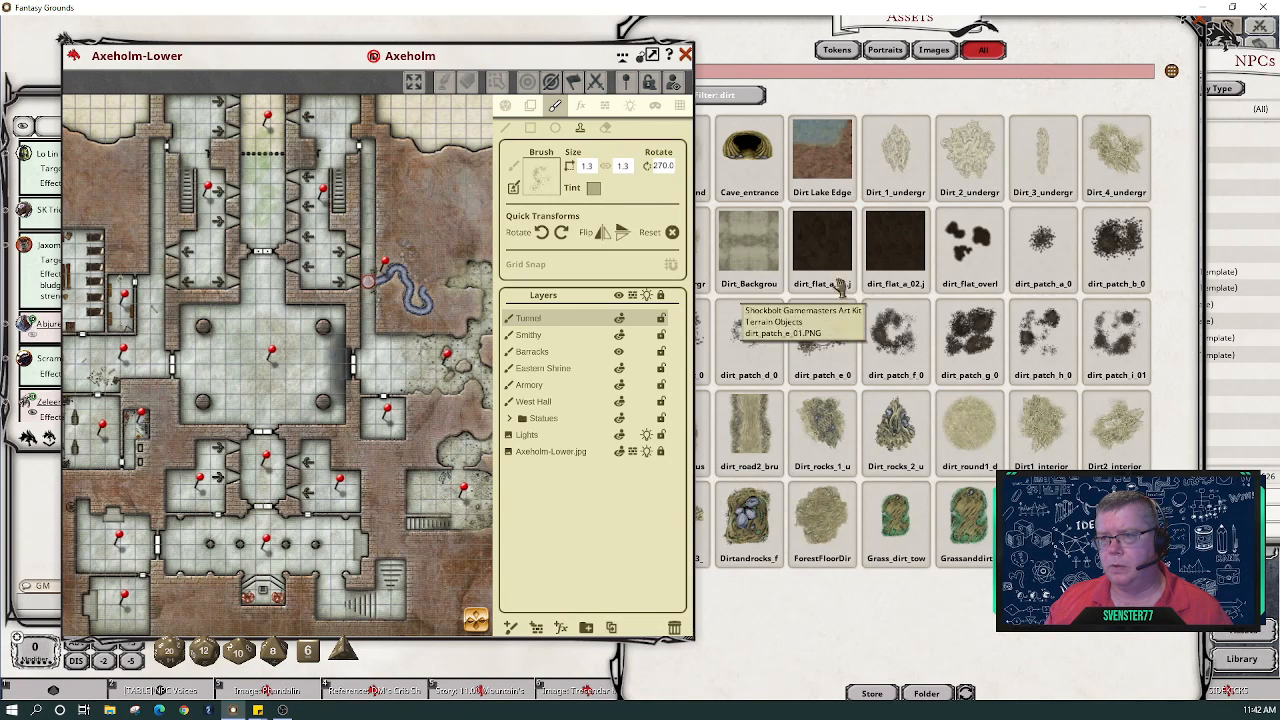
{"action": "left_click", "coordinate": [506, 106]}
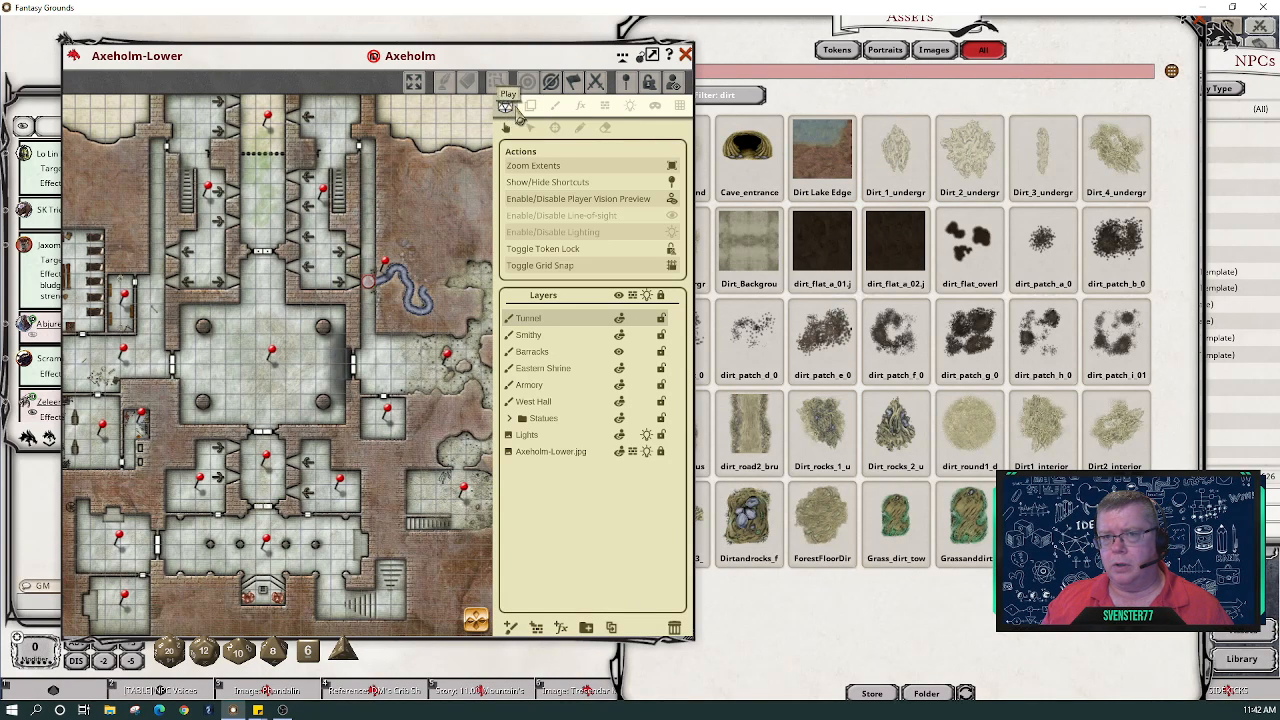
{"action": "left_click", "coordinate": [640, 57]}
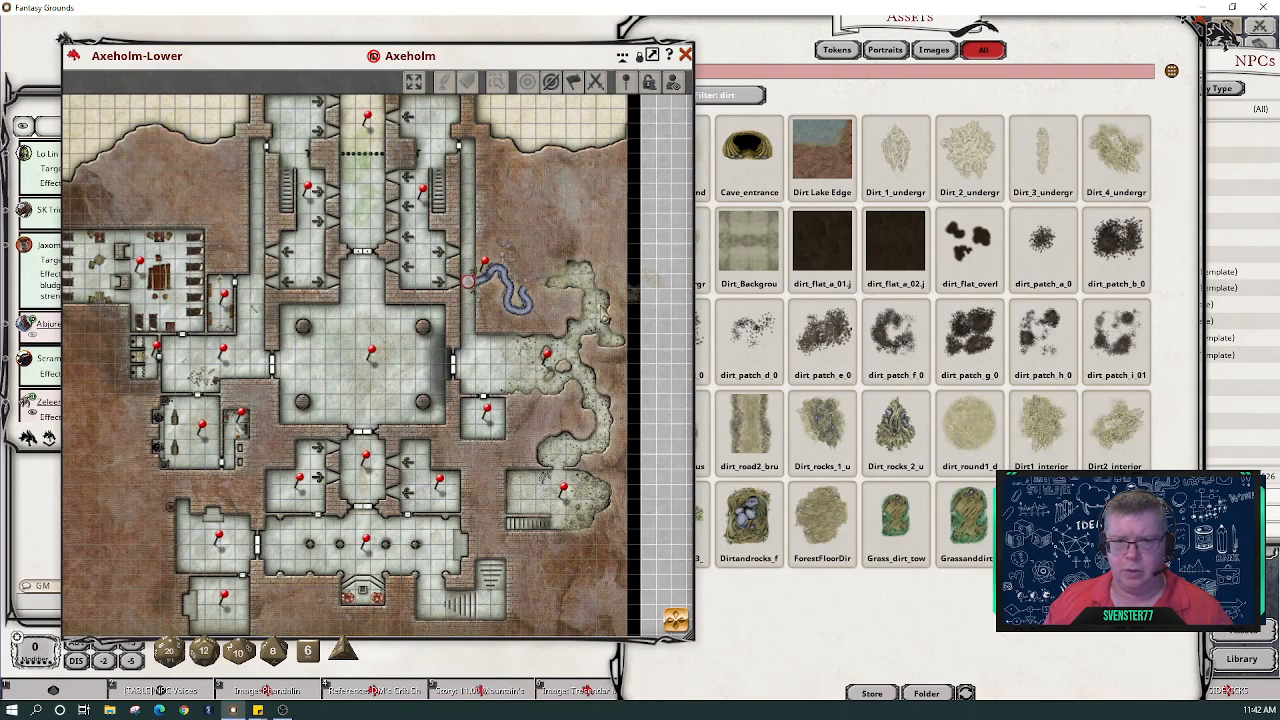
- Zoom and pan over the rooms below the barracks, repositioning the map window as needed
{"action": "scroll", "coordinate": [110, 308], "scroll_direction": "up", "scroll_amount": 5}
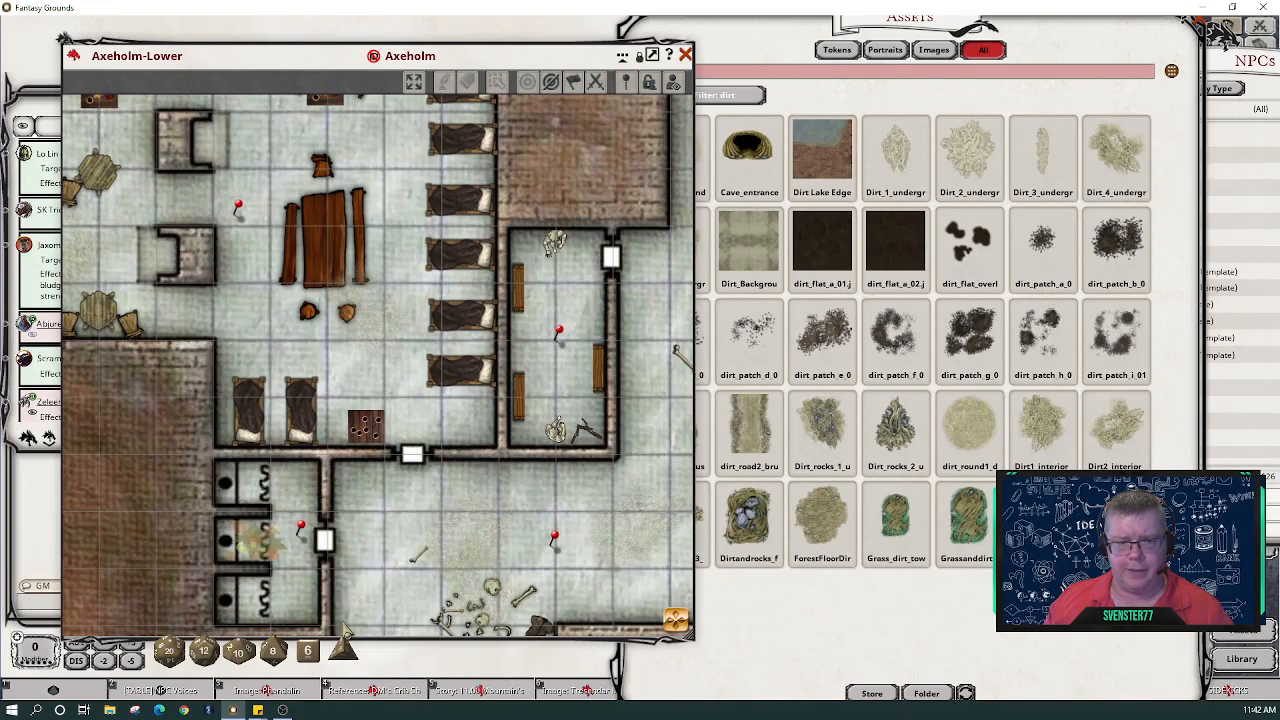
{"action": "scroll", "coordinate": [400, 586], "scroll_direction": "down", "scroll_amount": 2}
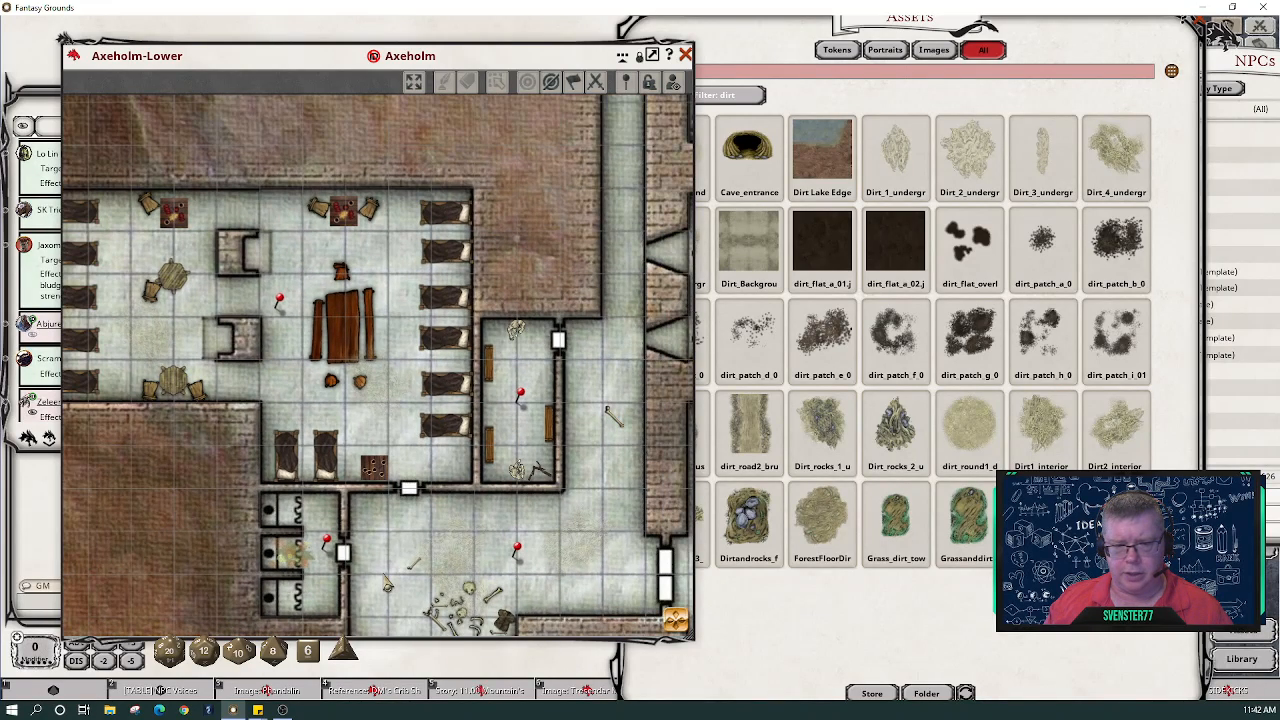
{"action": "left_click_drag", "start_coordinate": [387, 583], "coordinate": [337, 388]}
{"action": "scroll", "coordinate": [336, 400], "scroll_direction": "up", "scroll_amount": 4}
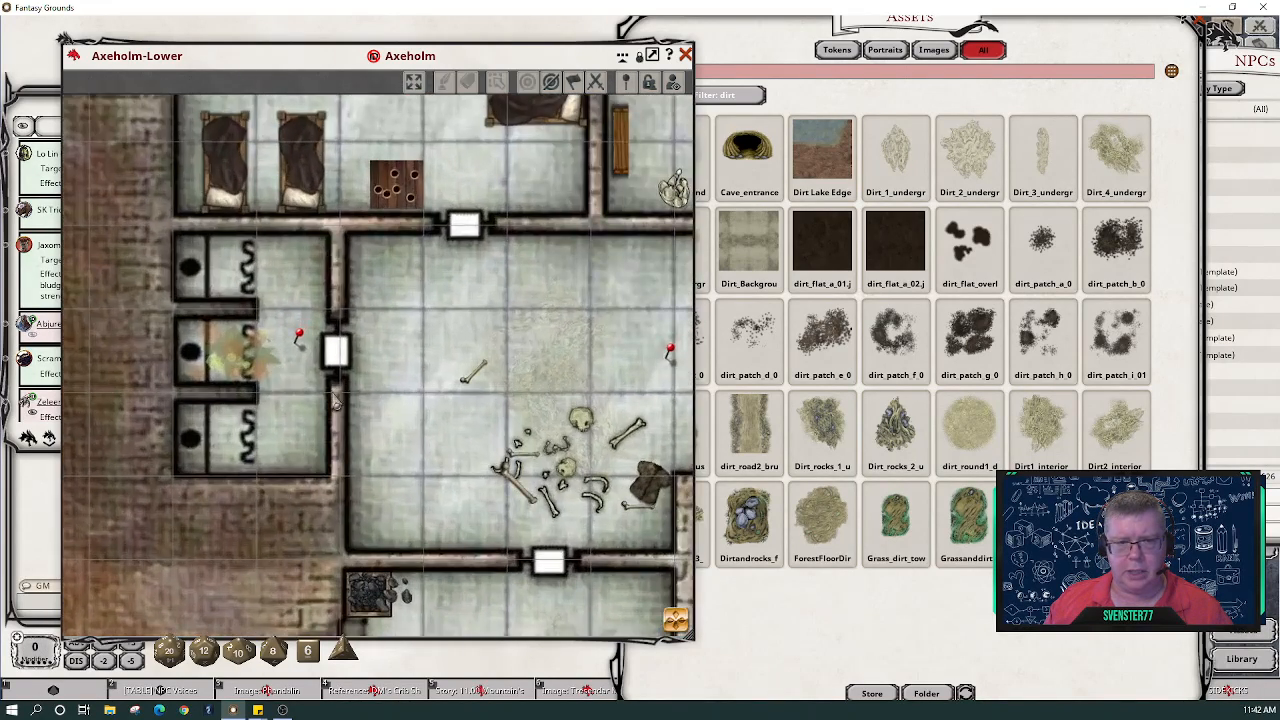
{"action": "left_click_drag", "start_coordinate": [418, 410], "coordinate": [226, 144]}
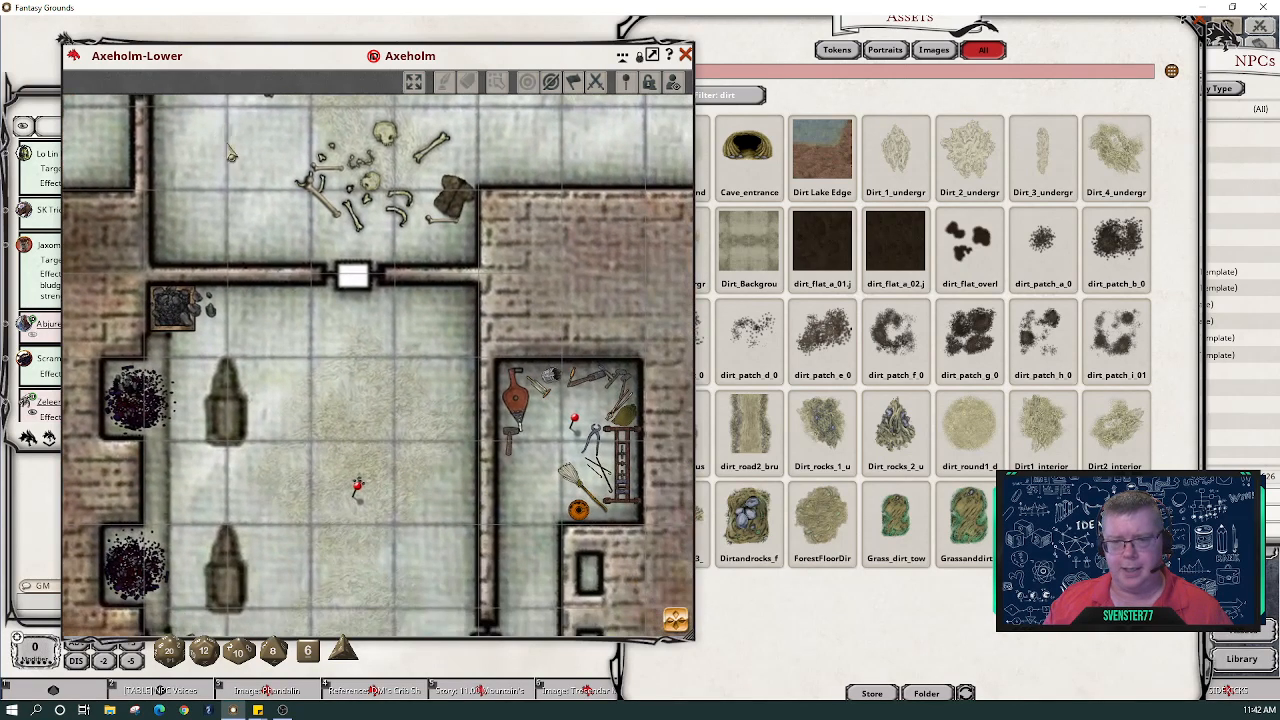
{"action": "left_click_drag", "start_coordinate": [340, 418], "coordinate": [315, 347]}
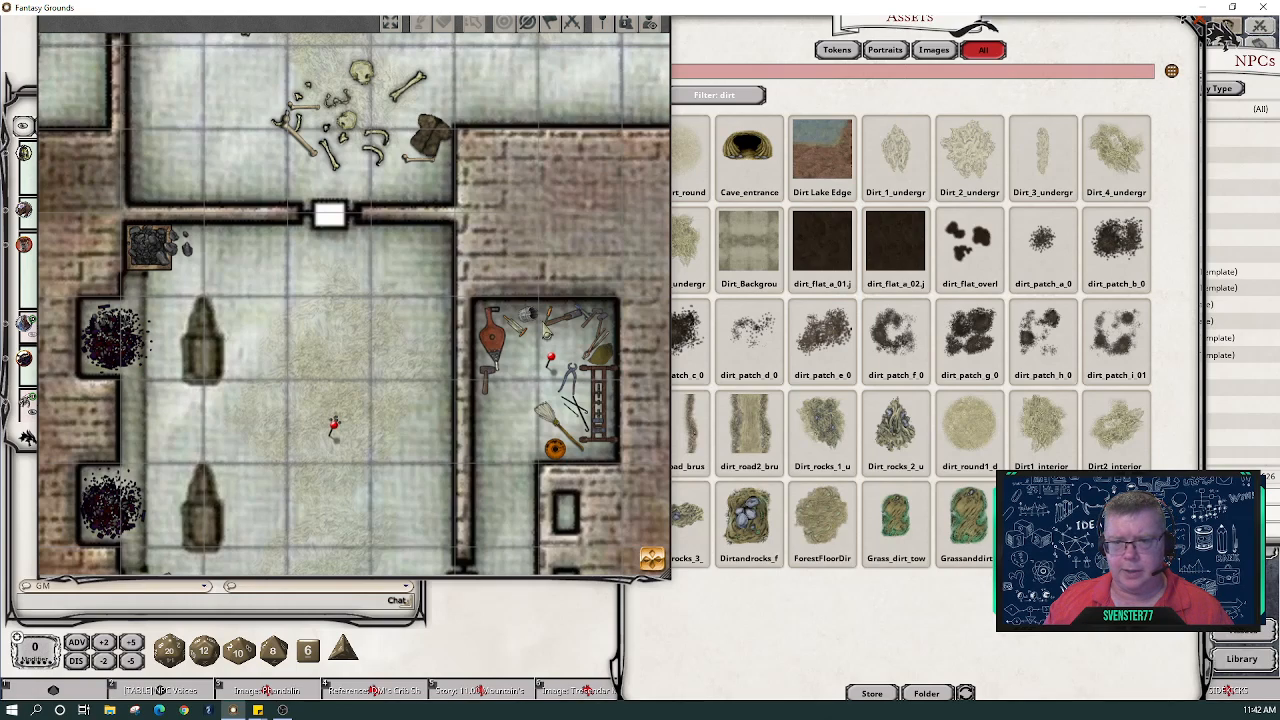
{"action": "scroll", "coordinate": [372, 395], "scroll_direction": "down", "scroll_amount": 5}
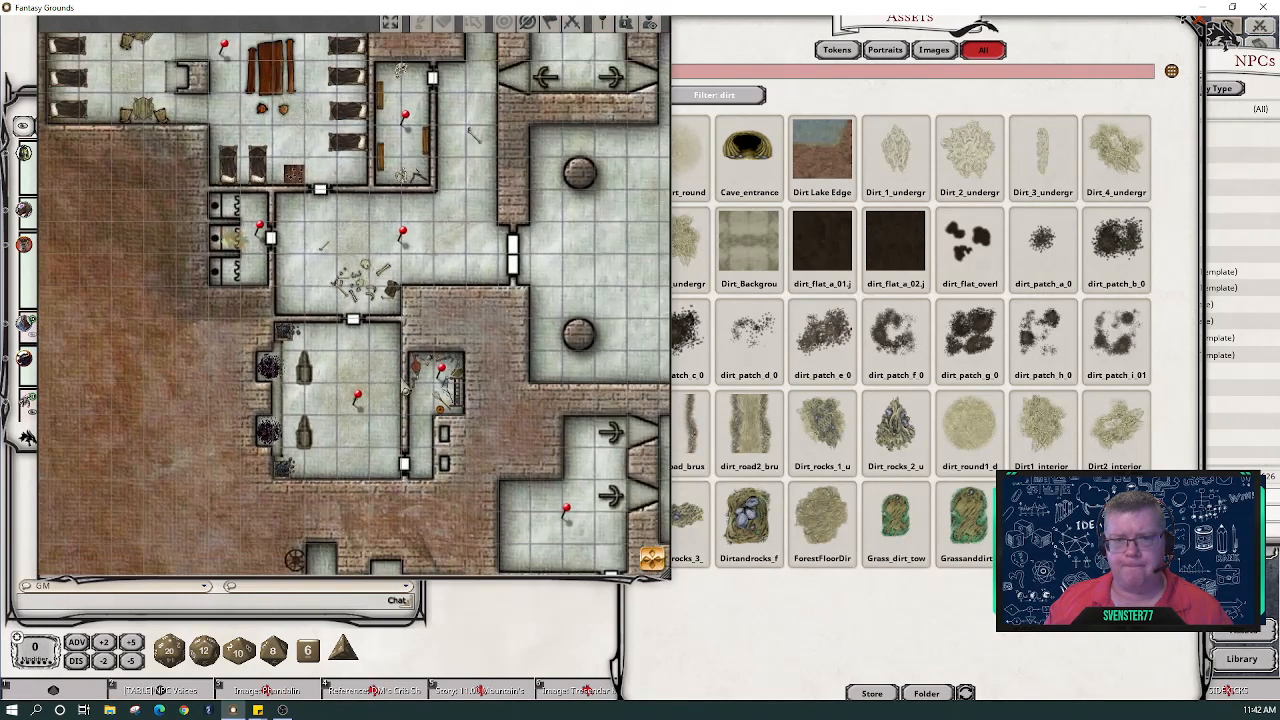
{"action": "scroll", "coordinate": [420, 362], "scroll_direction": "down", "scroll_amount": 2}
{"action": "scroll", "coordinate": [386, 238], "scroll_direction": "up", "scroll_amount": 5}
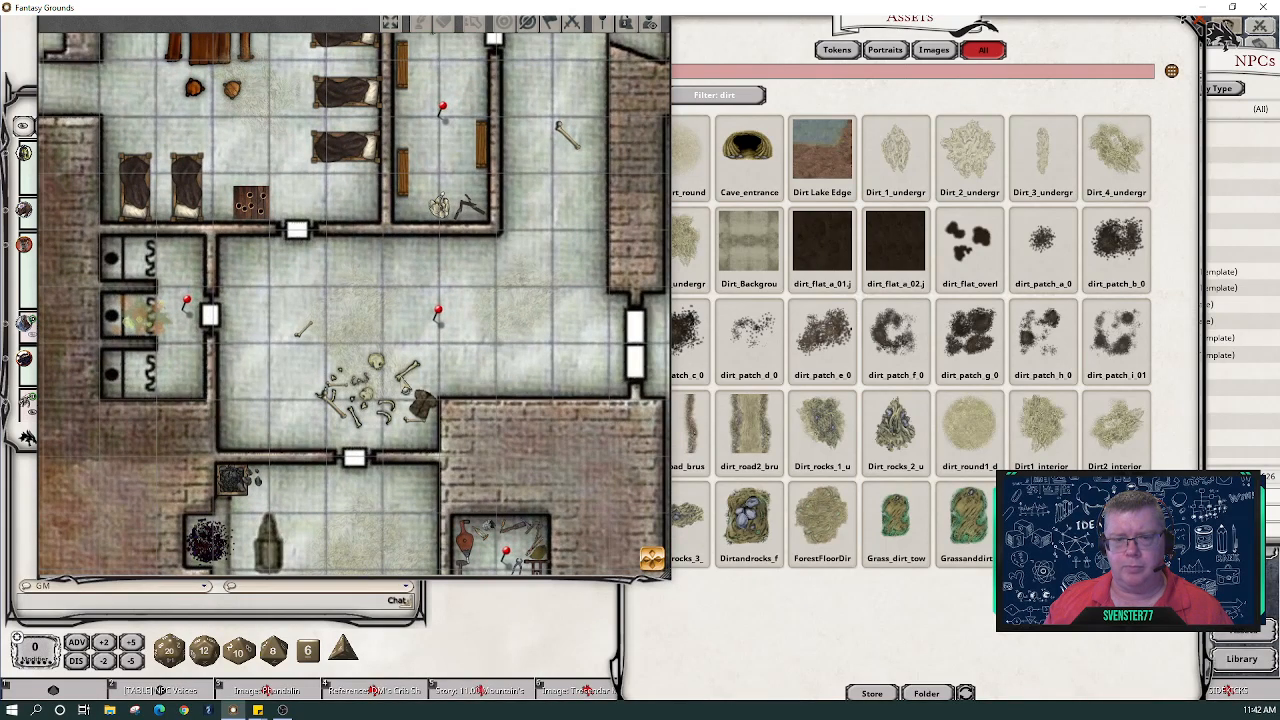
{"action": "left_click_drag", "start_coordinate": [466, 156], "coordinate": [421, 340]}
{"action": "scroll", "coordinate": [392, 440], "scroll_direction": "down", "scroll_amount": 4}
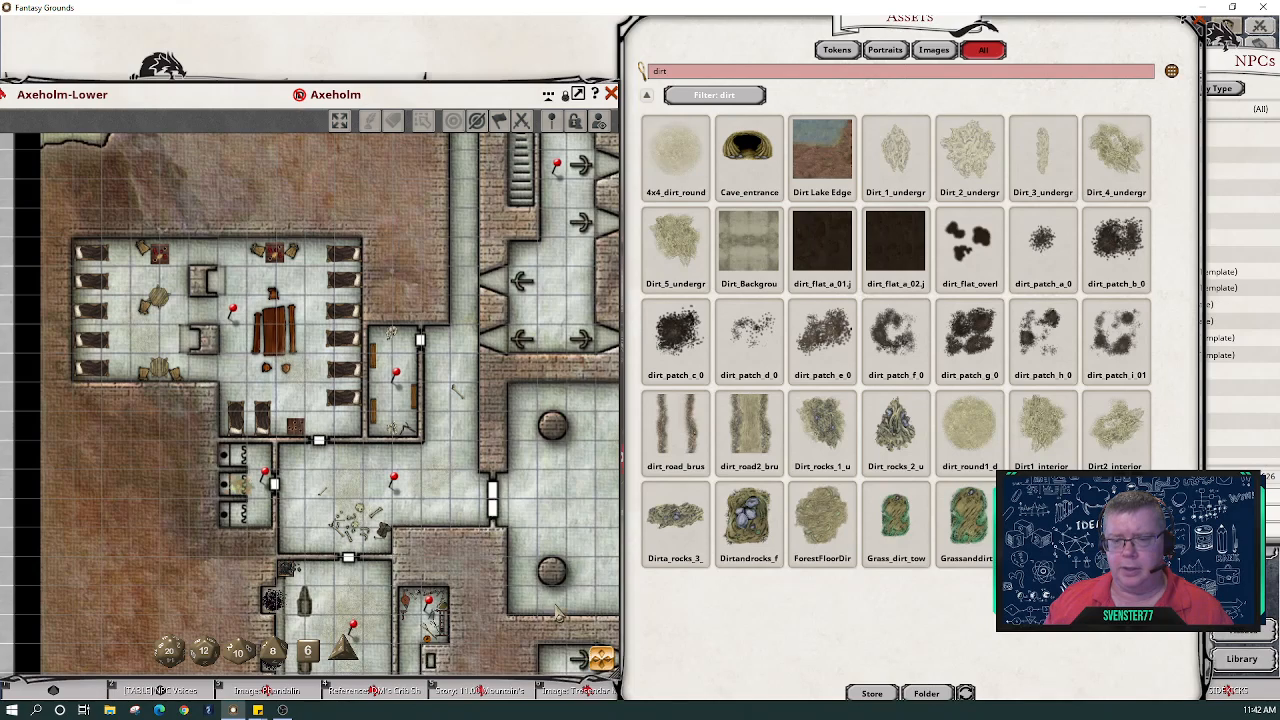
{"action": "scroll", "coordinate": [392, 562], "scroll_direction": "down", "scroll_amount": 1}
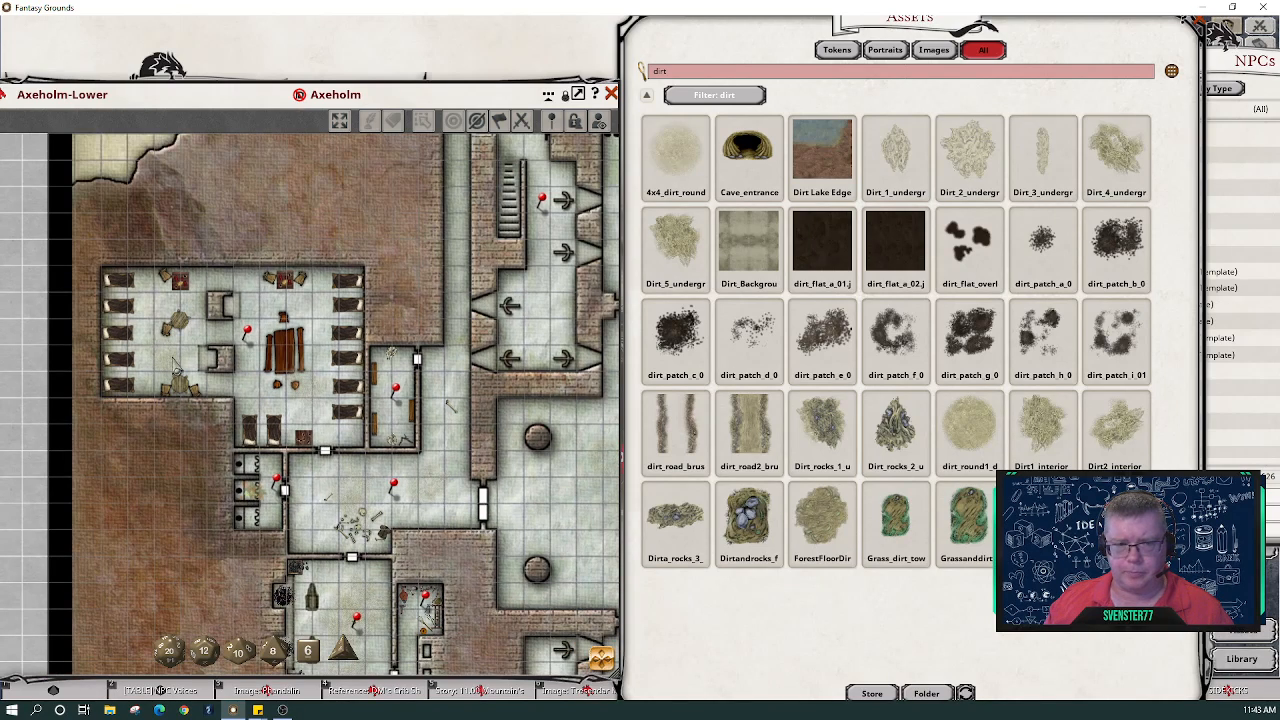
{"action": "scroll", "coordinate": [174, 366], "scroll_direction": "up", "scroll_amount": 4}
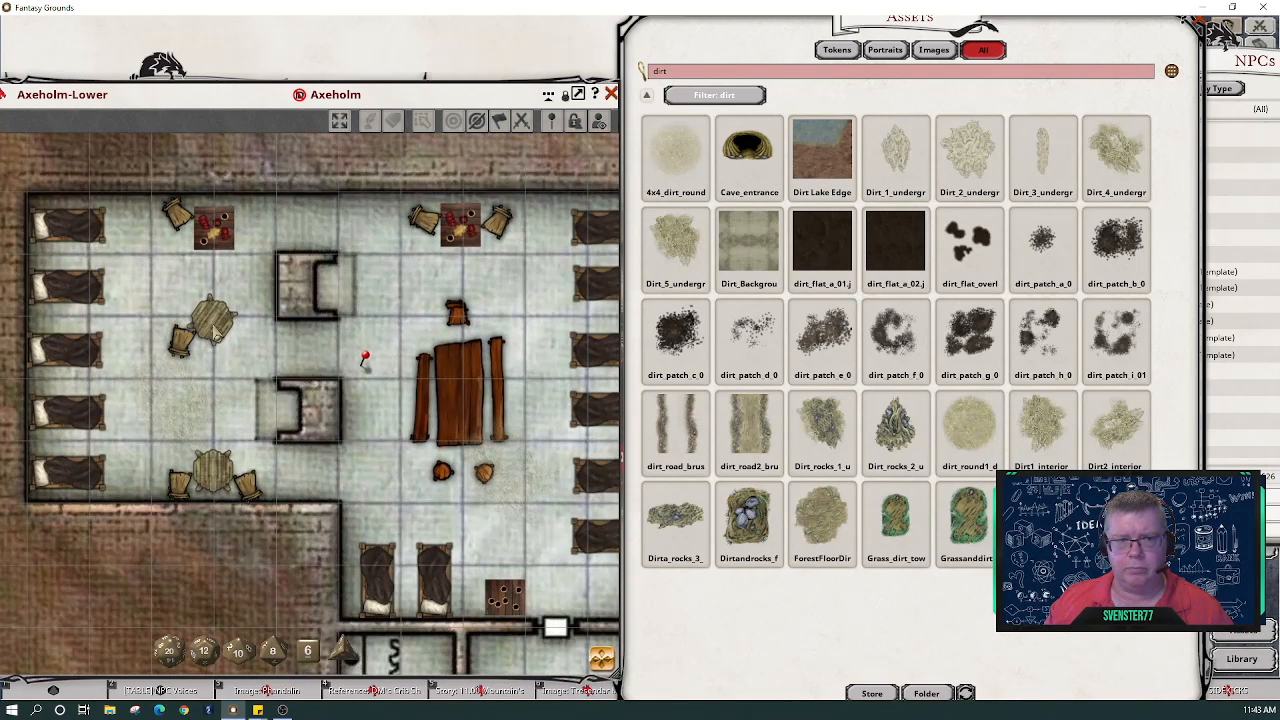
{"action": "scroll", "coordinate": [530, 550], "scroll_direction": "down", "scroll_amount": 2}
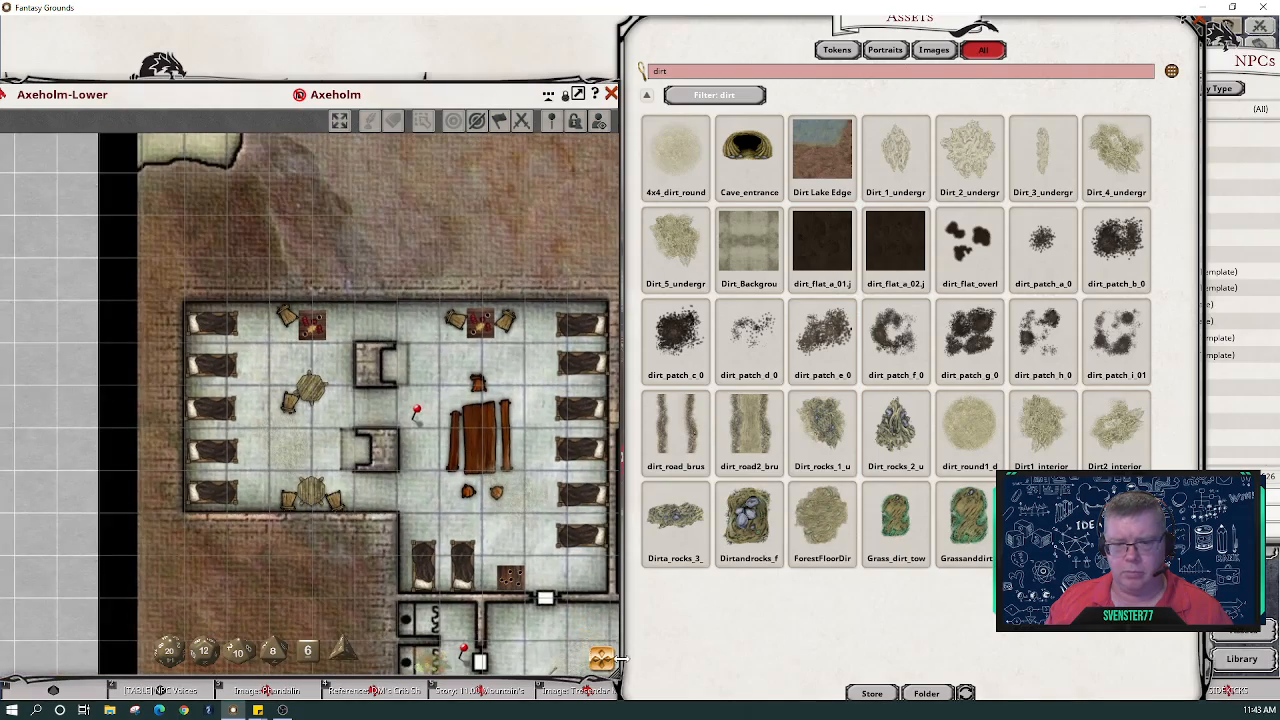
- Pan across the dungeon toward the central hall and tunnel, then close the asset browser
{"action": "left_click_drag", "start_coordinate": [605, 665], "coordinate": [613, 681]}
{"action": "scroll", "coordinate": [424, 391], "scroll_direction": "up", "scroll_amount": 1}
{"action": "scroll", "coordinate": [423, 391], "scroll_direction": "down", "scroll_amount": 3}
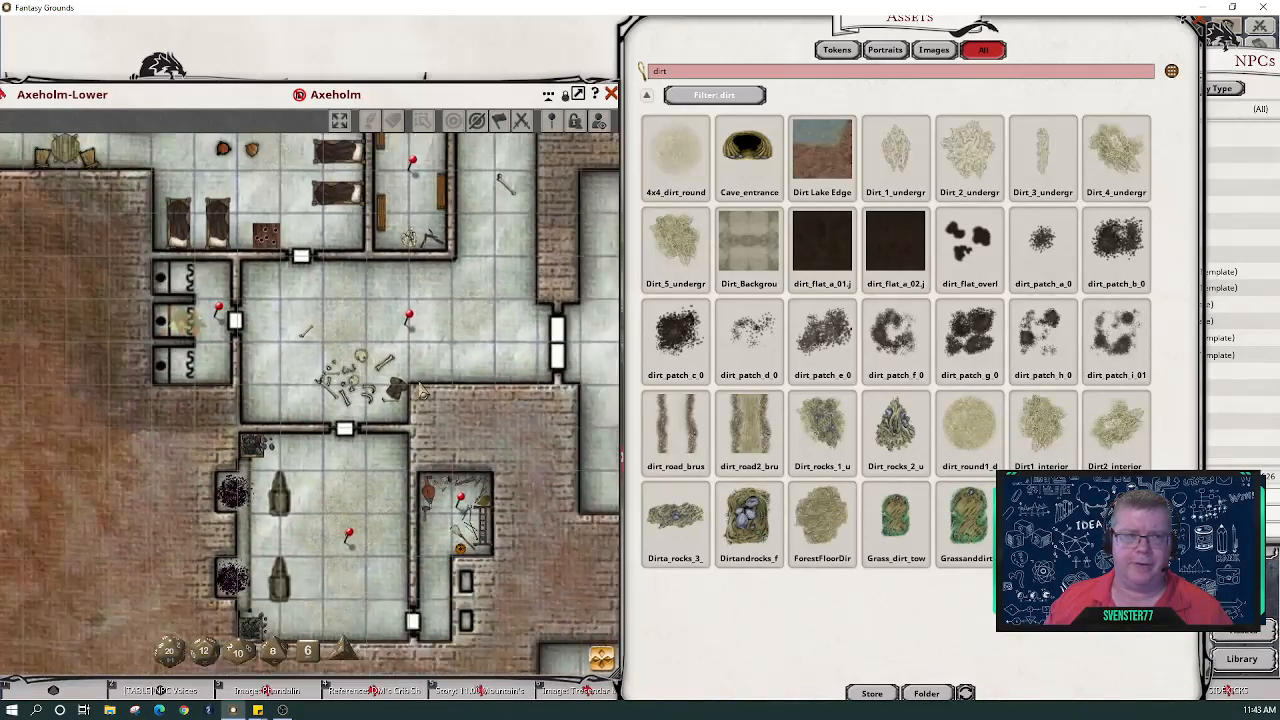
{"action": "scroll", "coordinate": [423, 391], "scroll_direction": "down", "scroll_amount": 1}
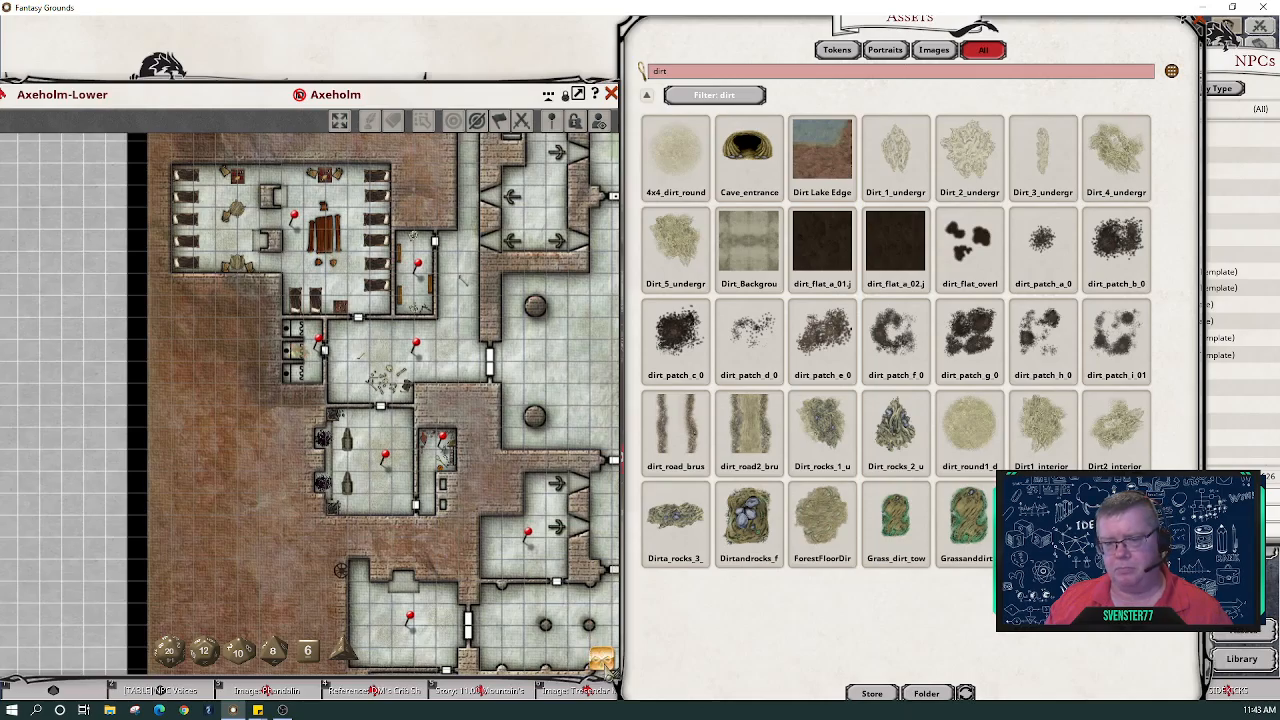
{"action": "left_click_drag", "start_coordinate": [605, 665], "coordinate": [617, 622]}
{"action": "scroll", "coordinate": [468, 518], "scroll_direction": "down", "scroll_amount": 2}
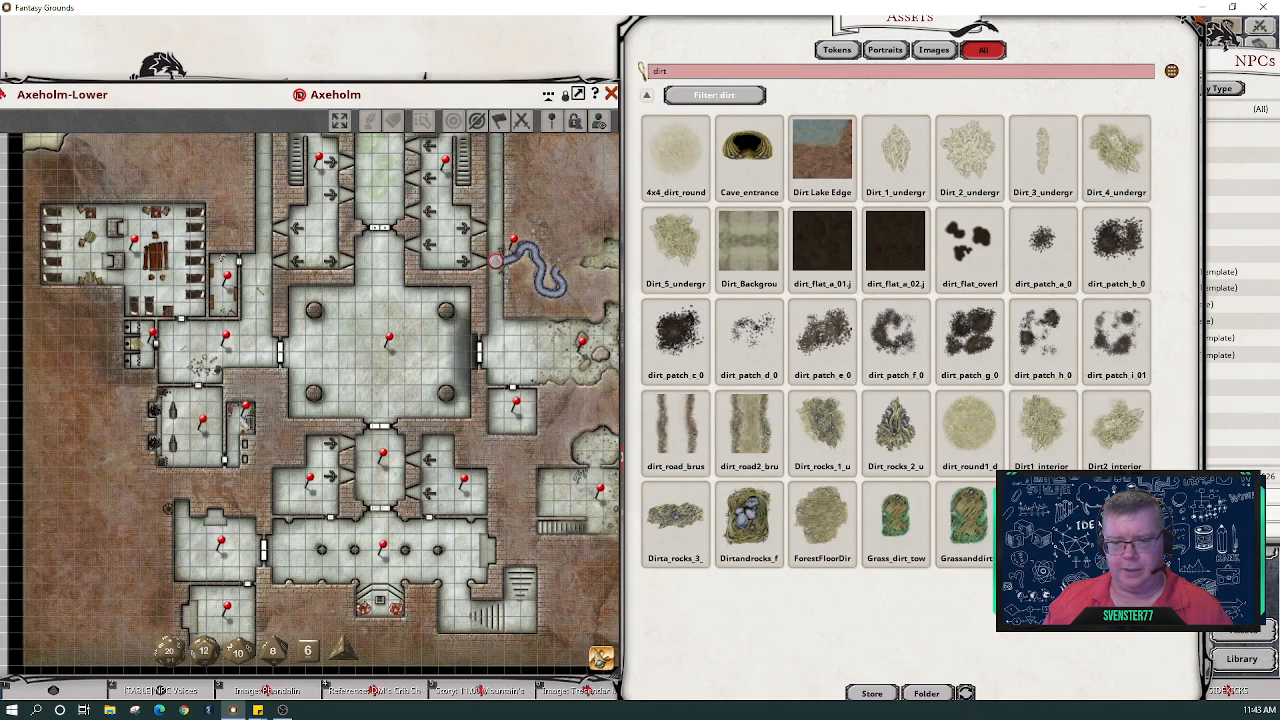
{"action": "left_click_drag", "start_coordinate": [368, 505], "coordinate": [306, 410]}
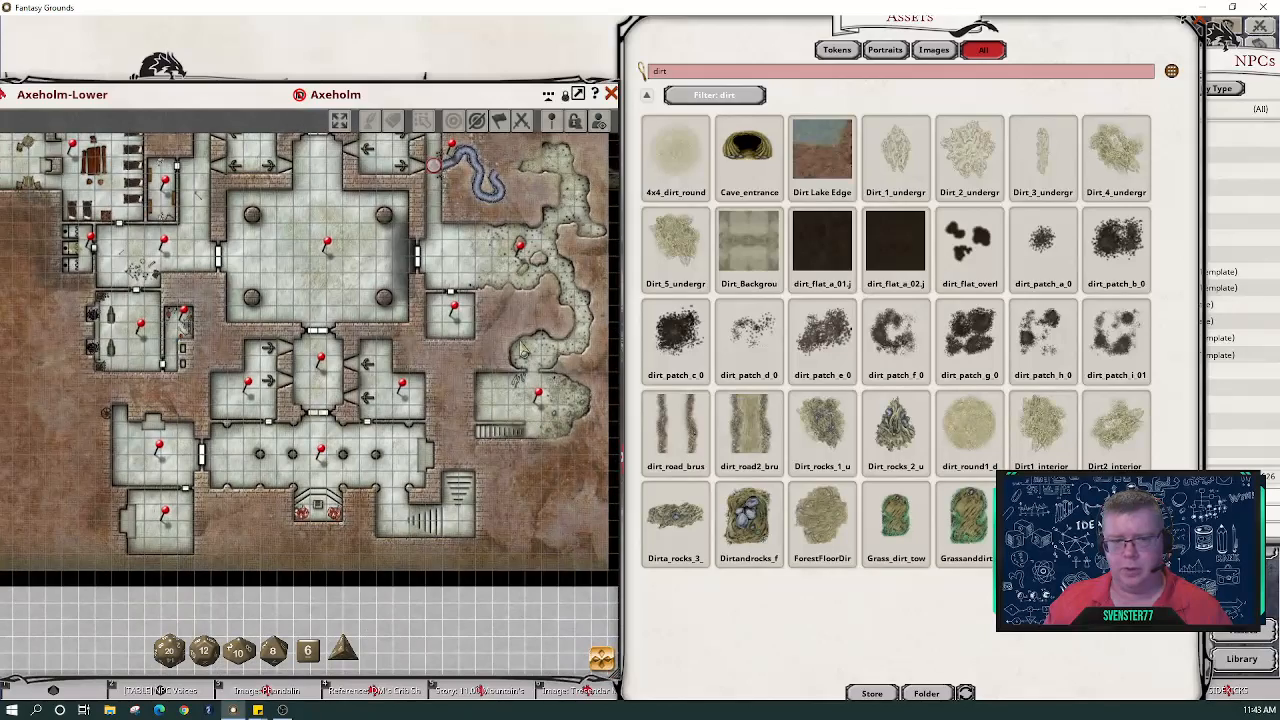
{"action": "scroll", "coordinate": [320, 530], "scroll_direction": "up", "scroll_amount": 5}
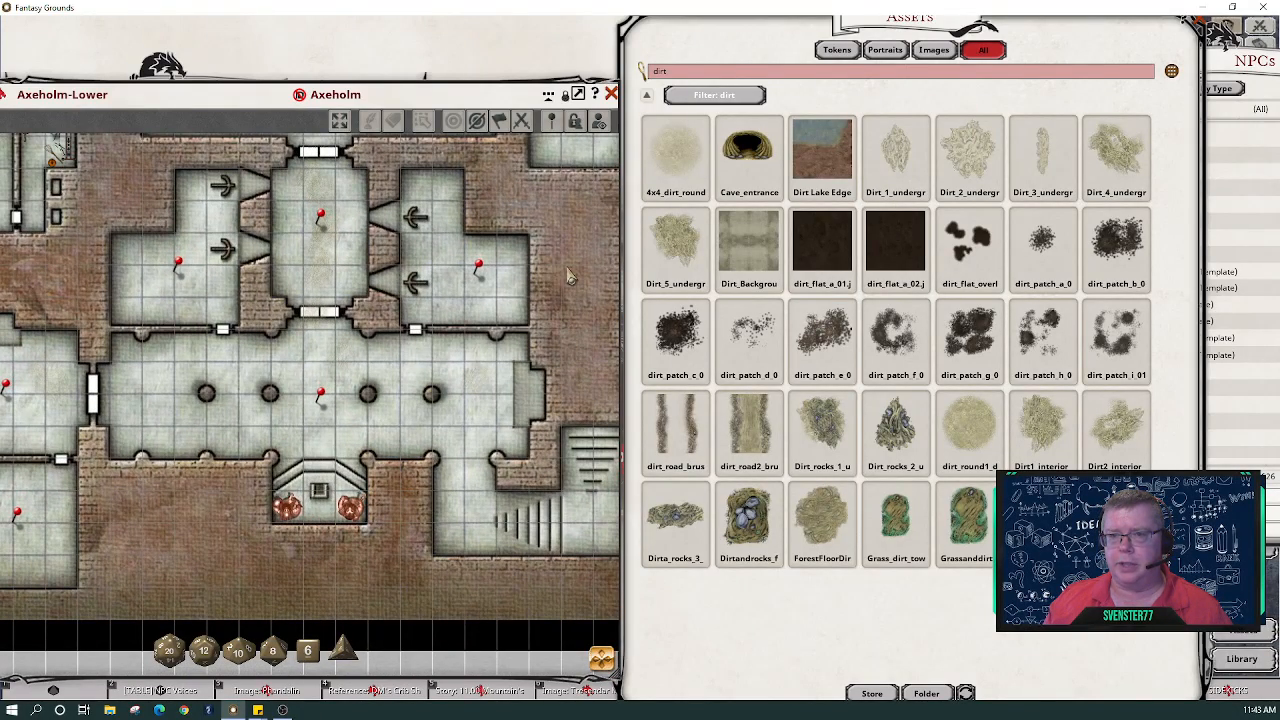
{"action": "mouse_move", "coordinate": [486, 96]}
{"action": "left_mouse_down"}
{"action": "mouse_move", "coordinate": [475, 84]}
{"action": "mouse_move", "coordinate": [488, 79]}
{"action": "left_mouse_up"}
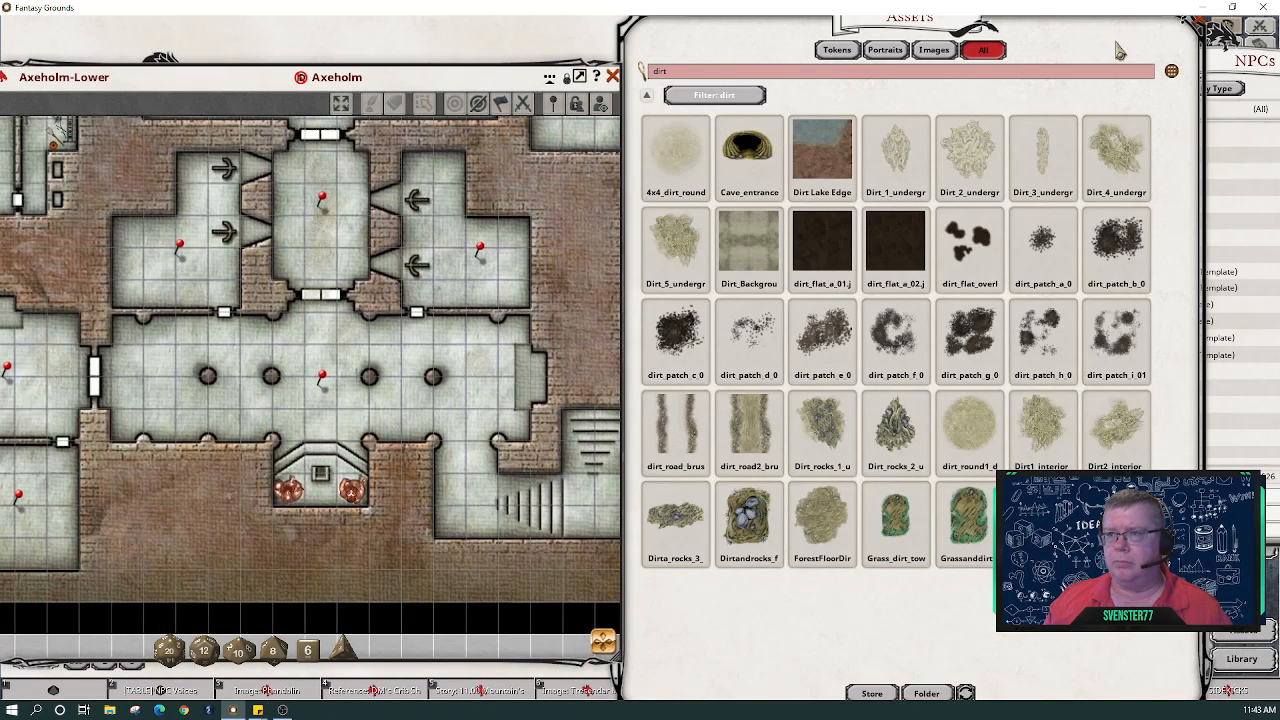
{"action": "left_click", "coordinate": [1190, 28]}
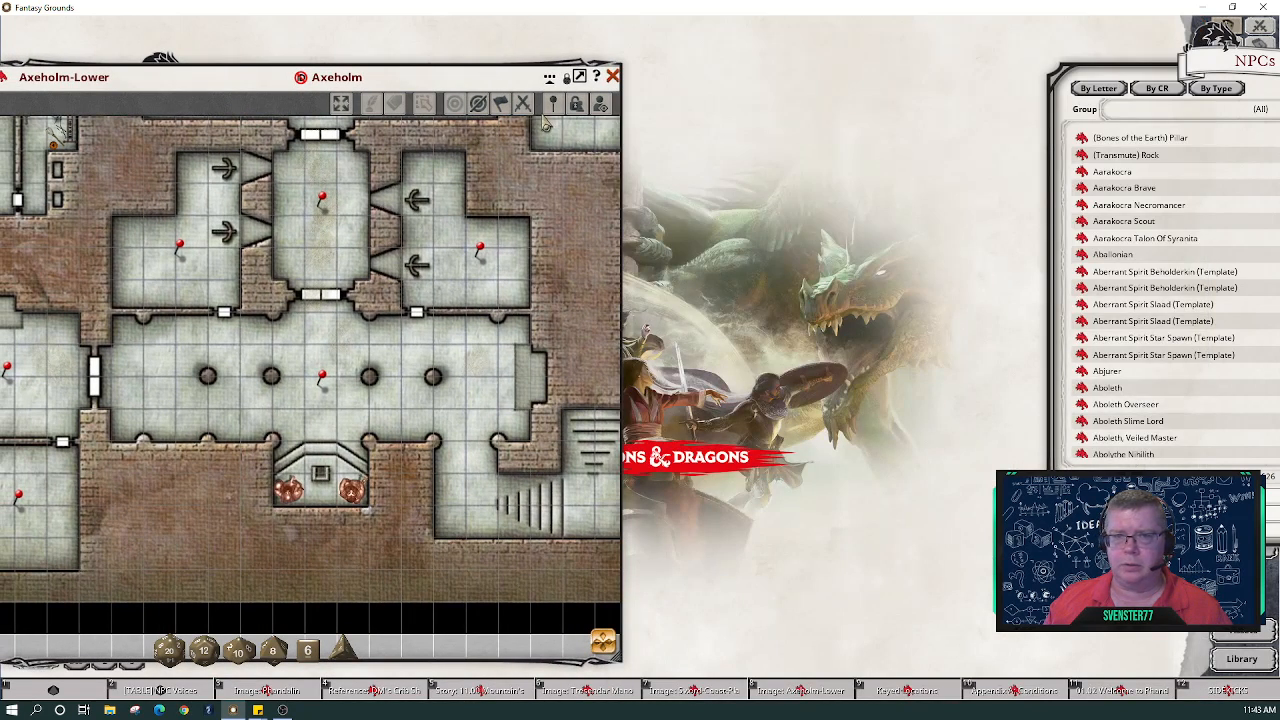
- Move the map window right and turn on lighting to preview the darkened Axeholm-Lower map
{"action": "left_click_drag", "start_coordinate": [440, 85], "coordinate": [600, 75]}
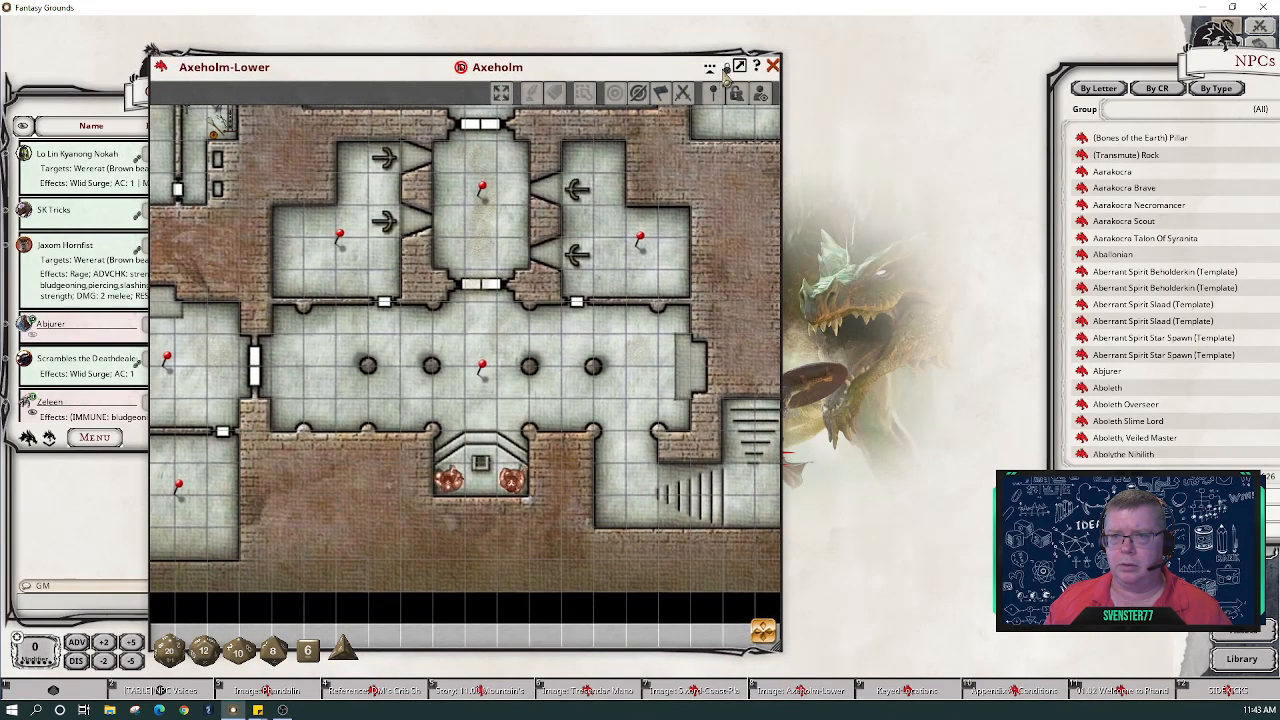
{"action": "left_click", "coordinate": [727, 80]}
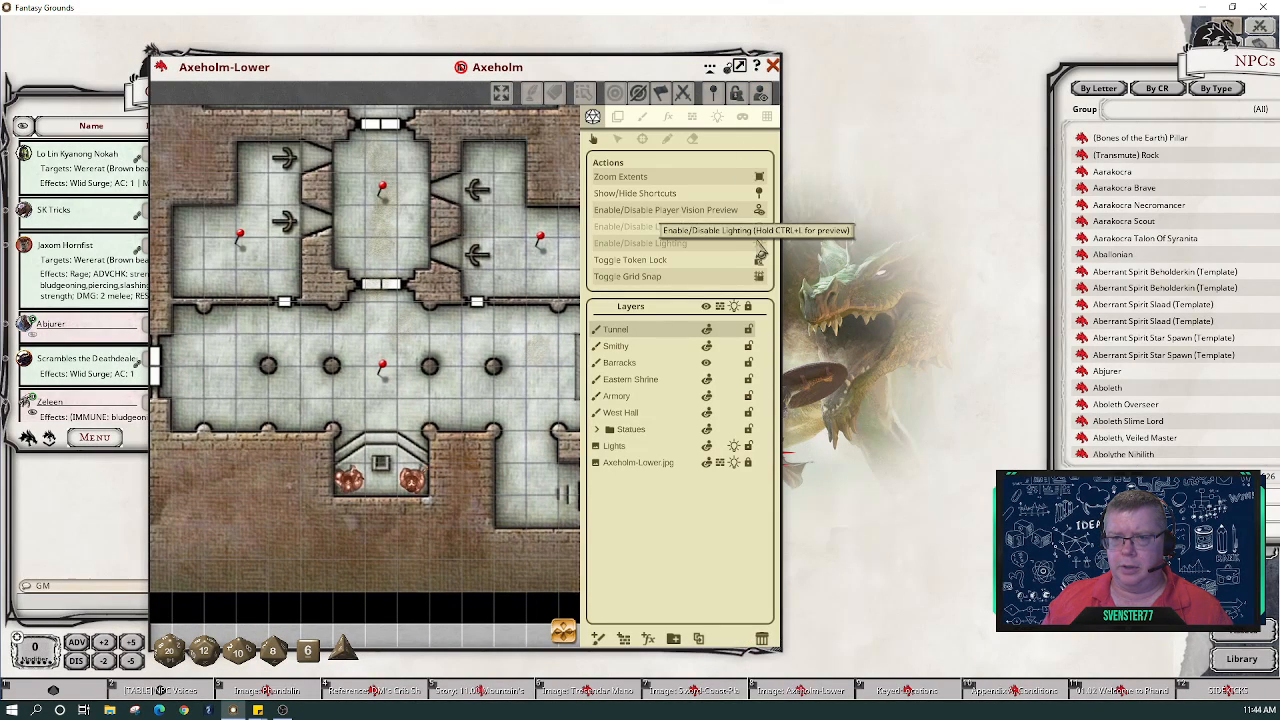
{"action": "left_click", "coordinate": [758, 243]}
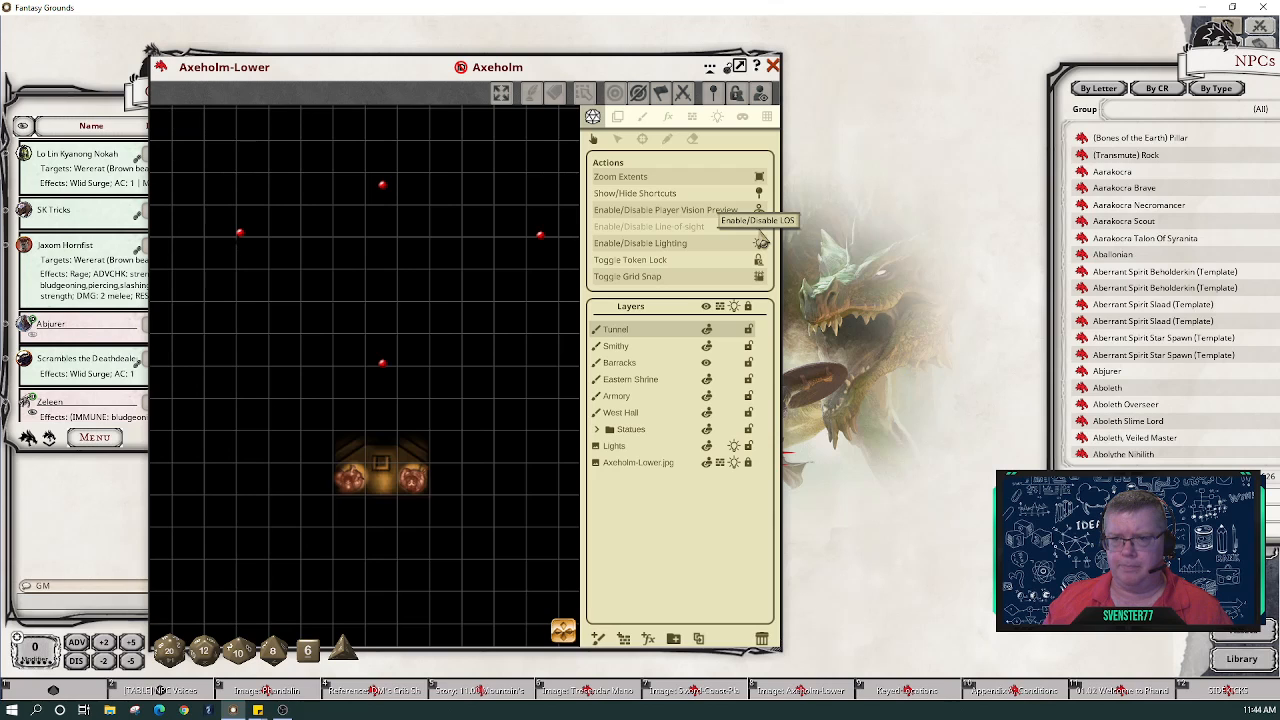
- Zoom out and pan to survey the dark area above the lit alcove
{"action": "scroll", "coordinate": [390, 482], "scroll_direction": "up", "scroll_amount": 3}
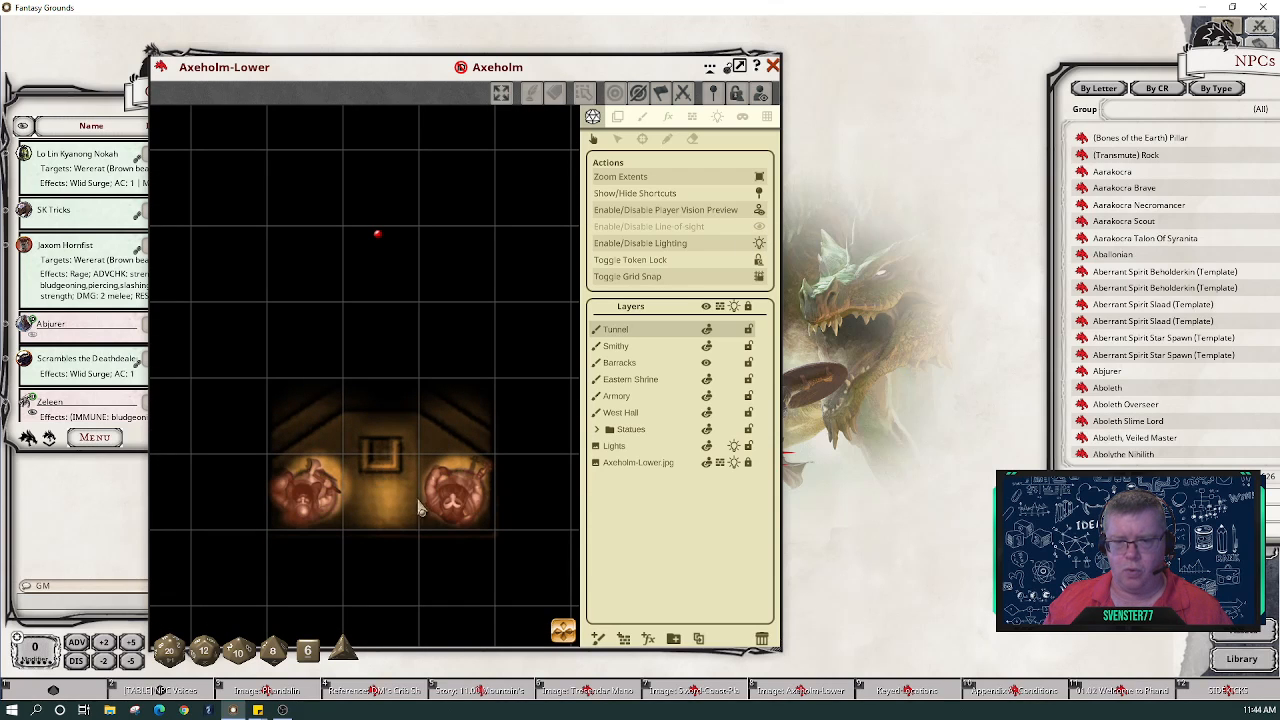
{"action": "scroll", "coordinate": [405, 432], "scroll_direction": "down", "scroll_amount": 5}
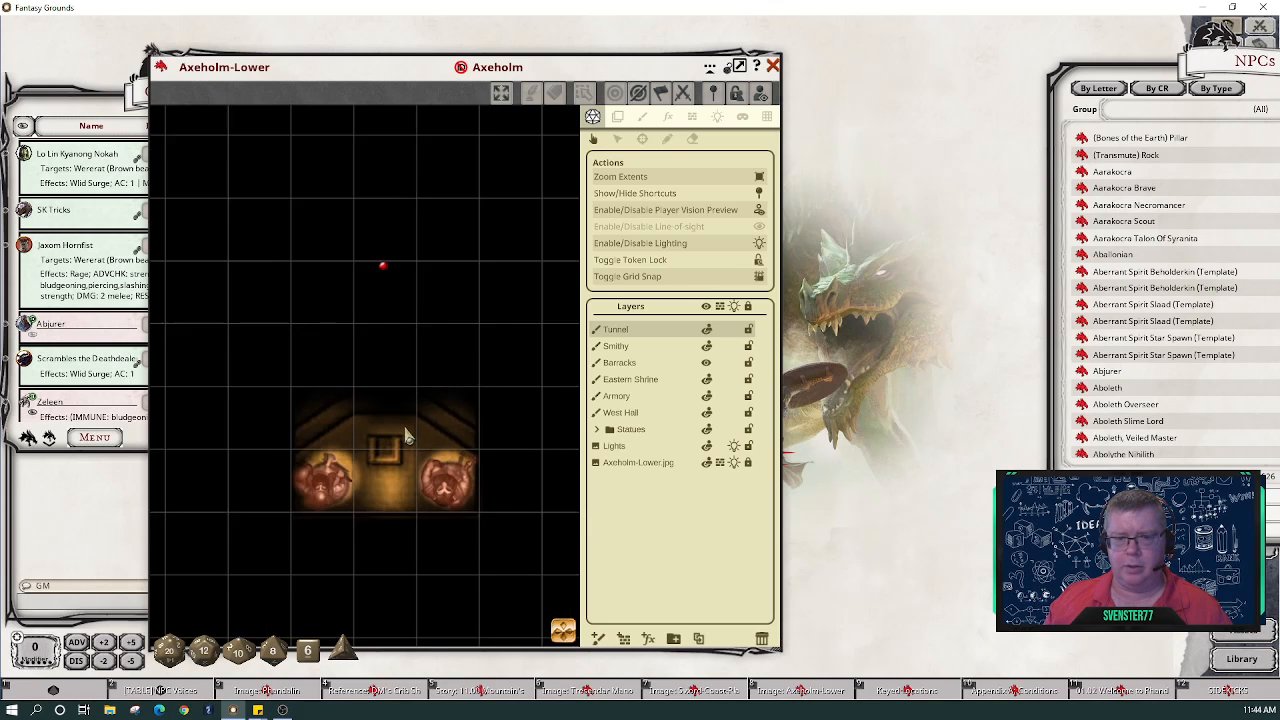
{"action": "scroll", "coordinate": [405, 432], "scroll_direction": "down", "scroll_amount": 1}
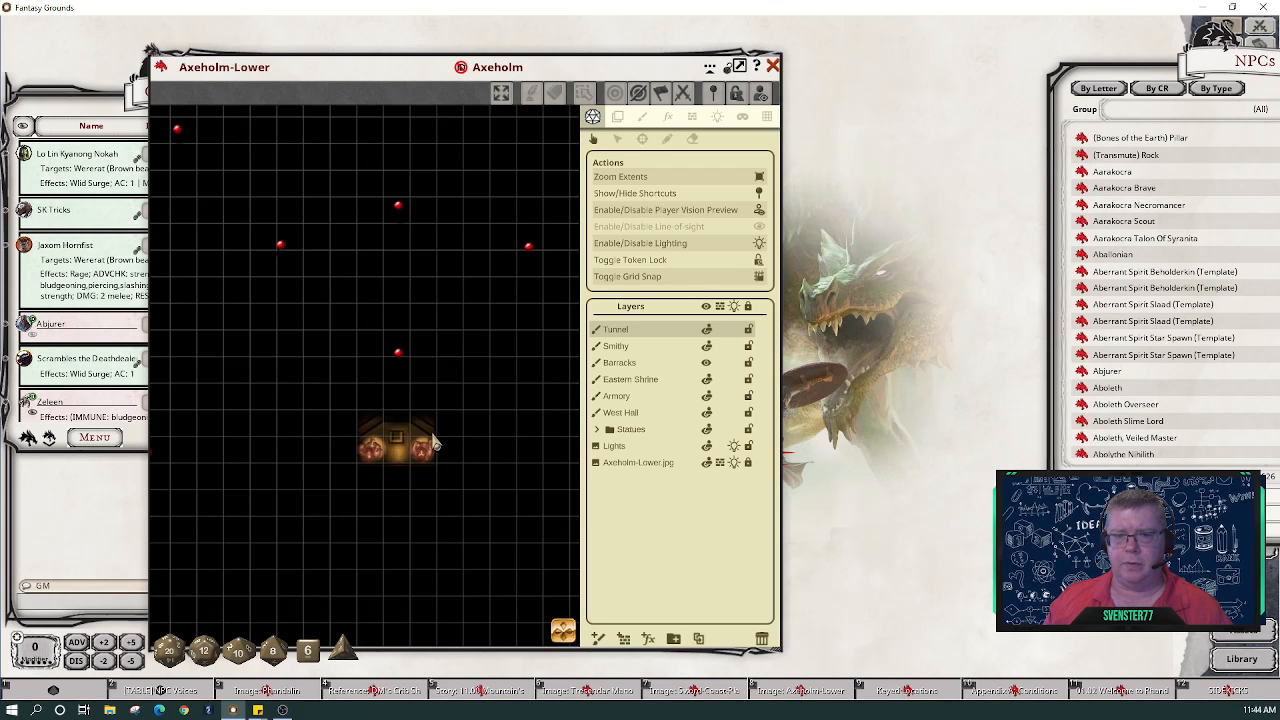
{"action": "left_click_drag", "start_coordinate": [566, 626], "coordinate": [572, 588]}
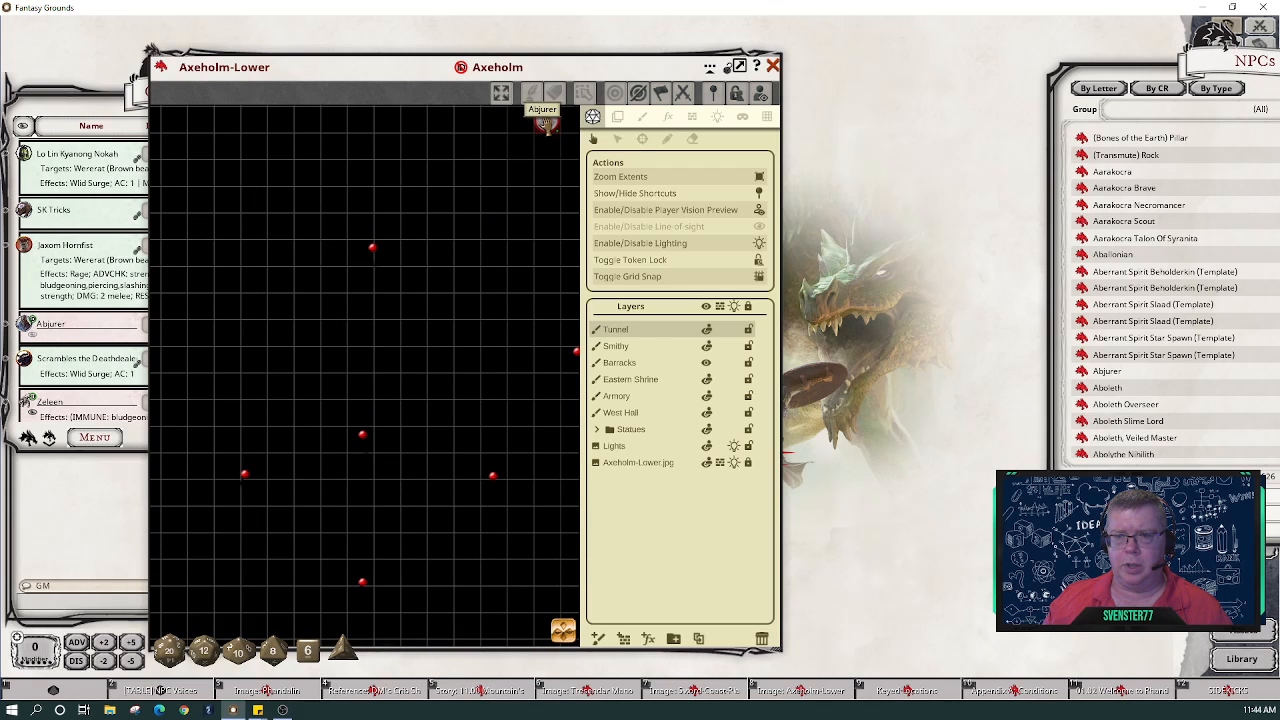
- Drop the Abjurer token on the map, enable line-of-sight, and move the token to the doorway
{"action": "left_click_drag", "start_coordinate": [545, 122], "coordinate": [346, 174]}
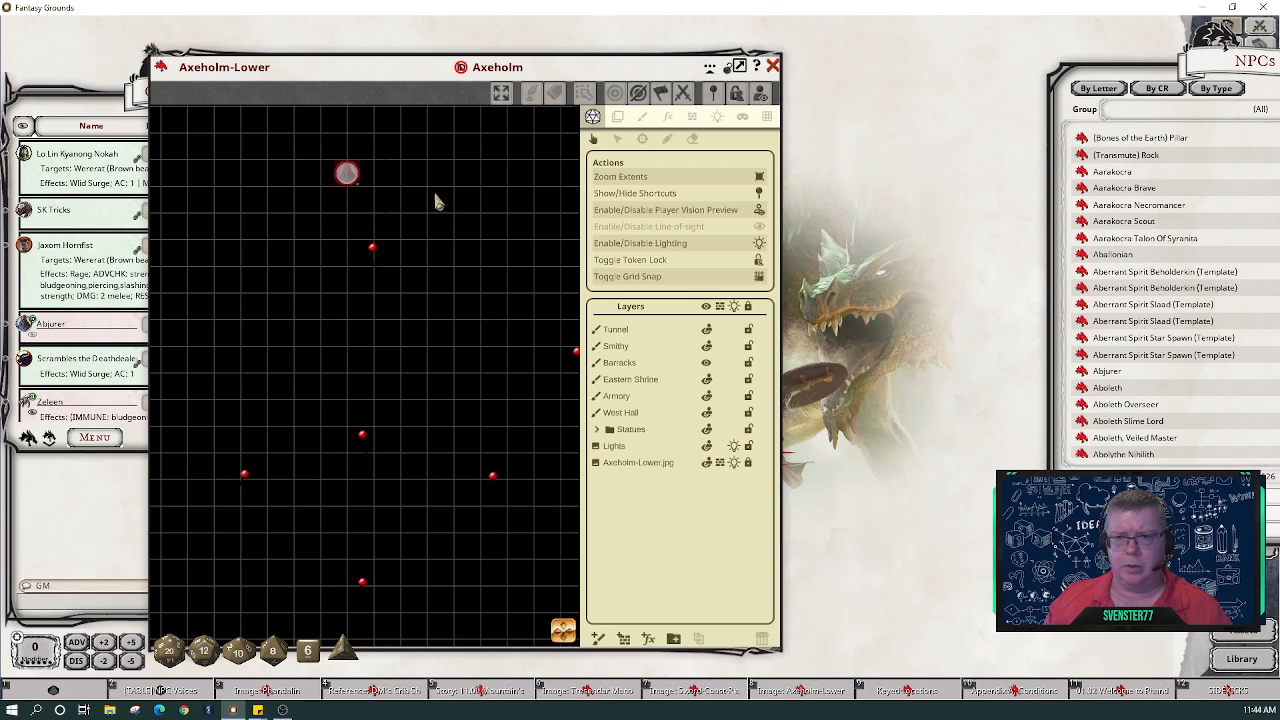
{"action": "left_click", "coordinate": [755, 228]}
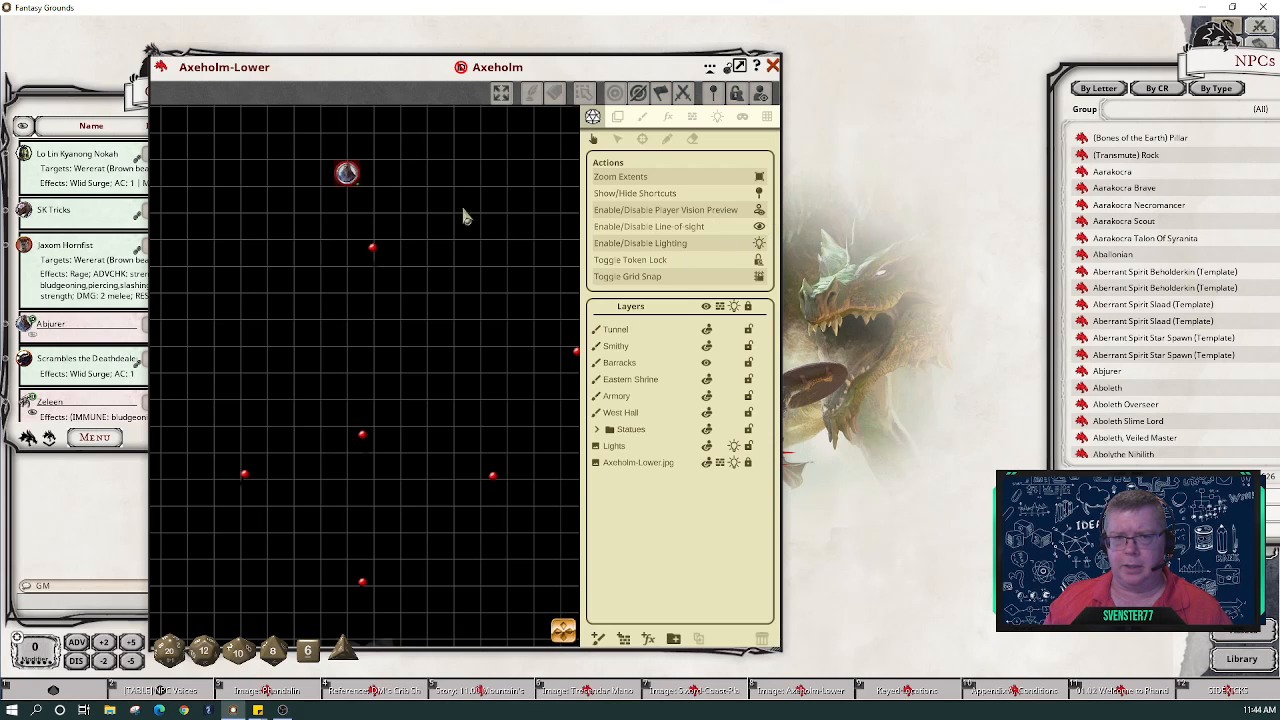
{"action": "left_click_drag", "start_coordinate": [346, 174], "coordinate": [360, 283]}
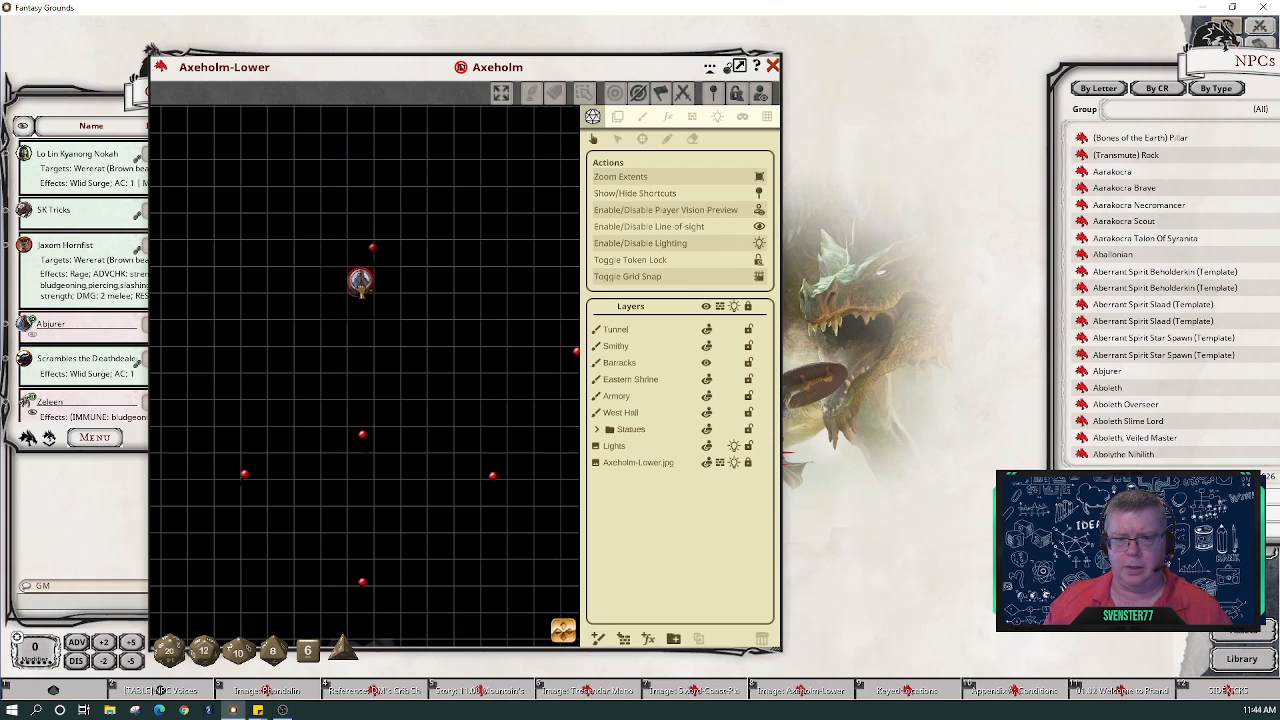
{"action": "left_click_drag", "start_coordinate": [565, 642], "coordinate": [577, 664]}
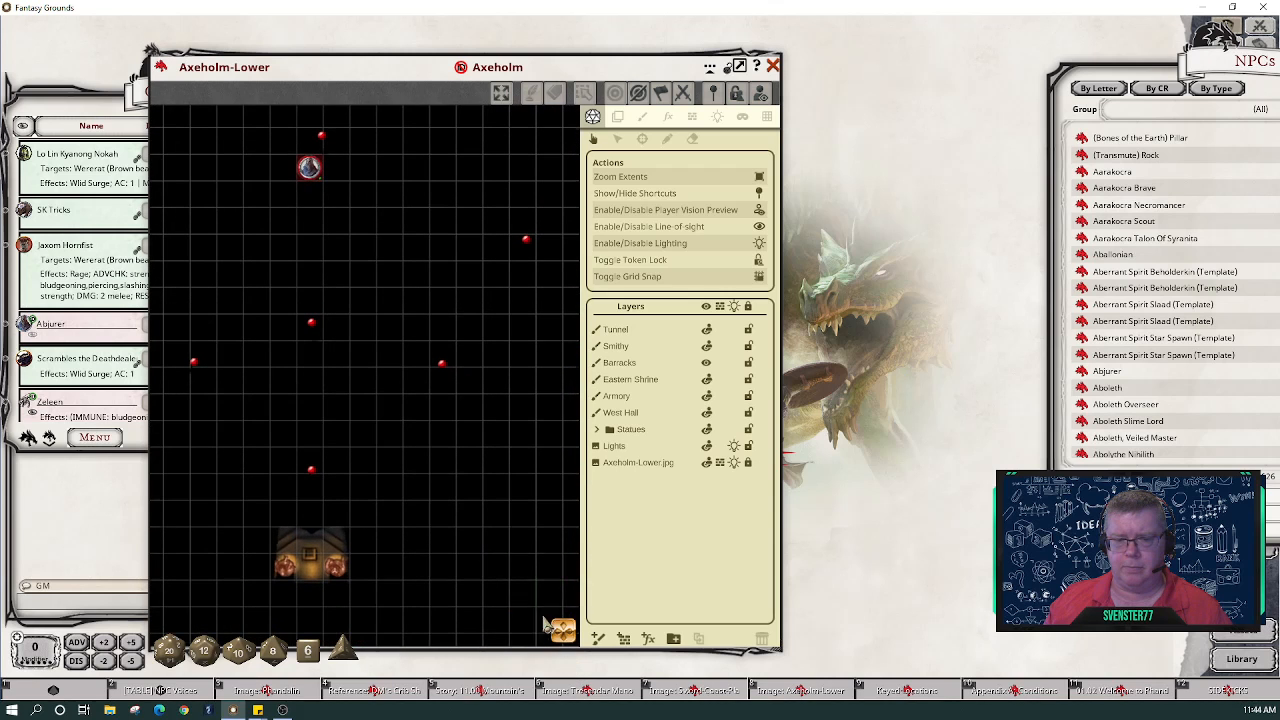
{"action": "left_click_drag", "start_coordinate": [308, 175], "coordinate": [318, 590]}
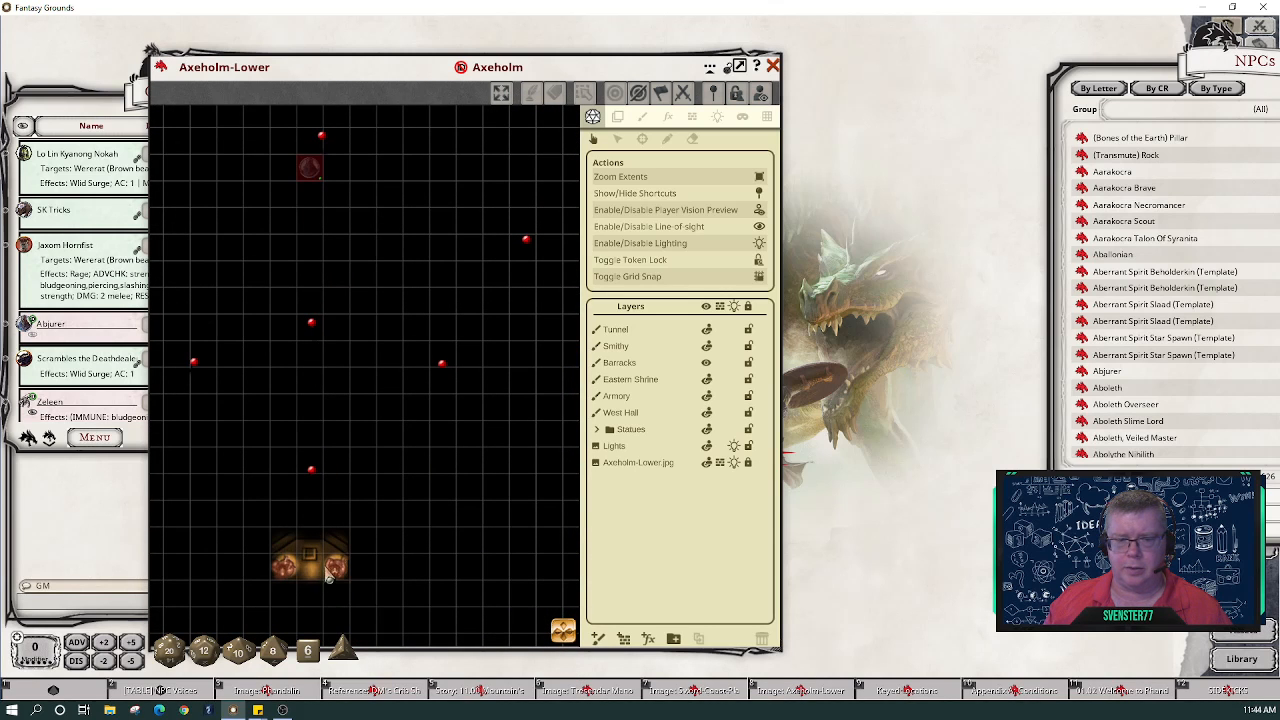
{"action": "left_click_drag", "start_coordinate": [309, 164], "coordinate": [311, 255]}
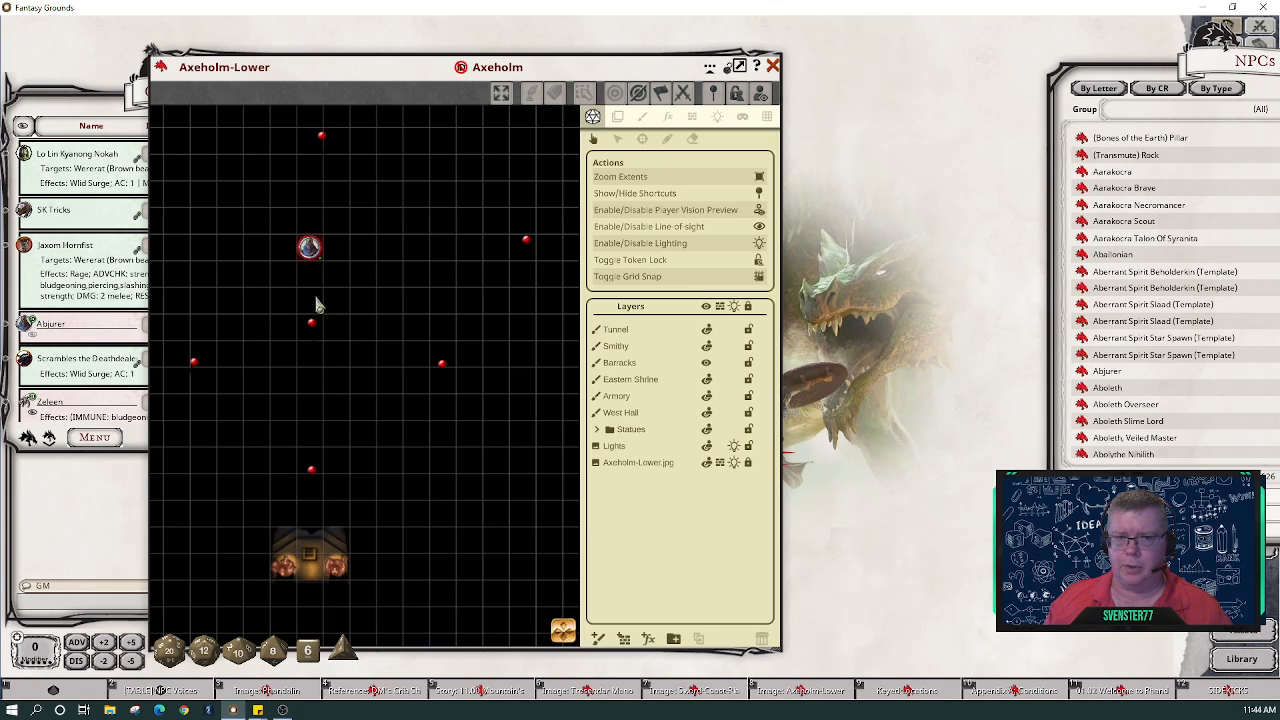
- Toggle map lighting off and on, then close and reopen the door below the Abjurer token
{"action": "left_click", "coordinate": [760, 242]}
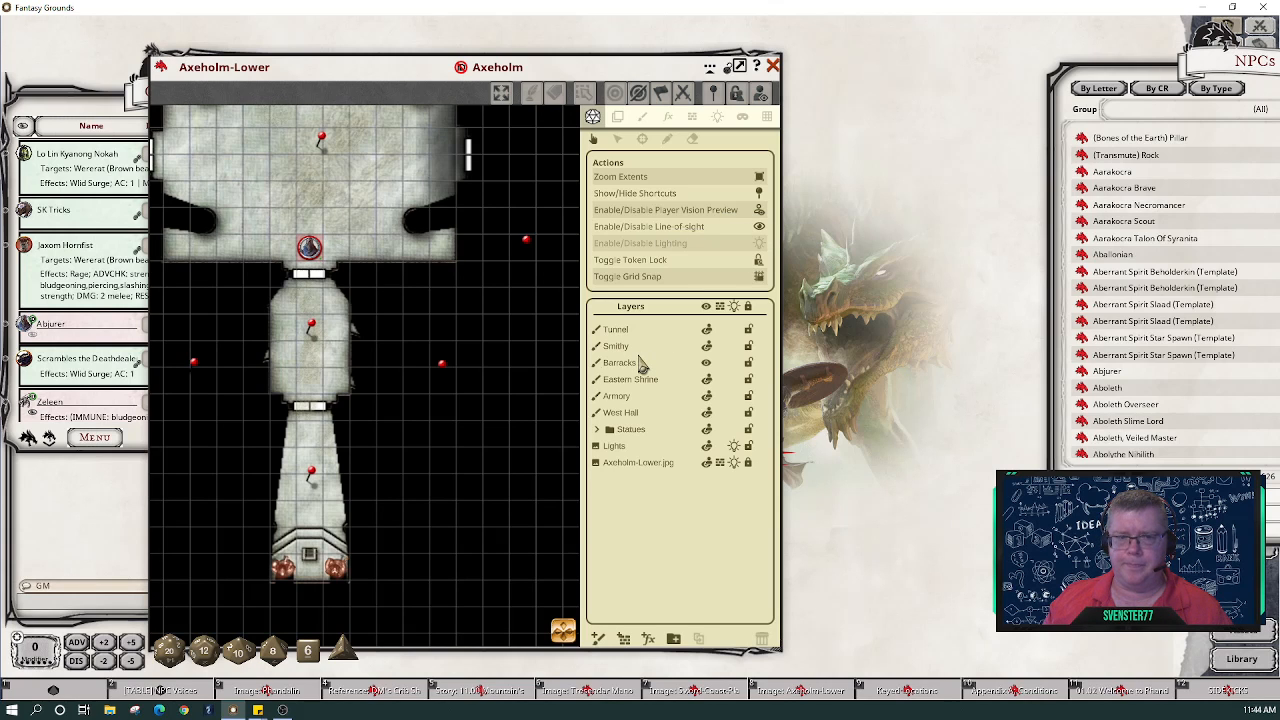
{"action": "left_click", "coordinate": [312, 276]}
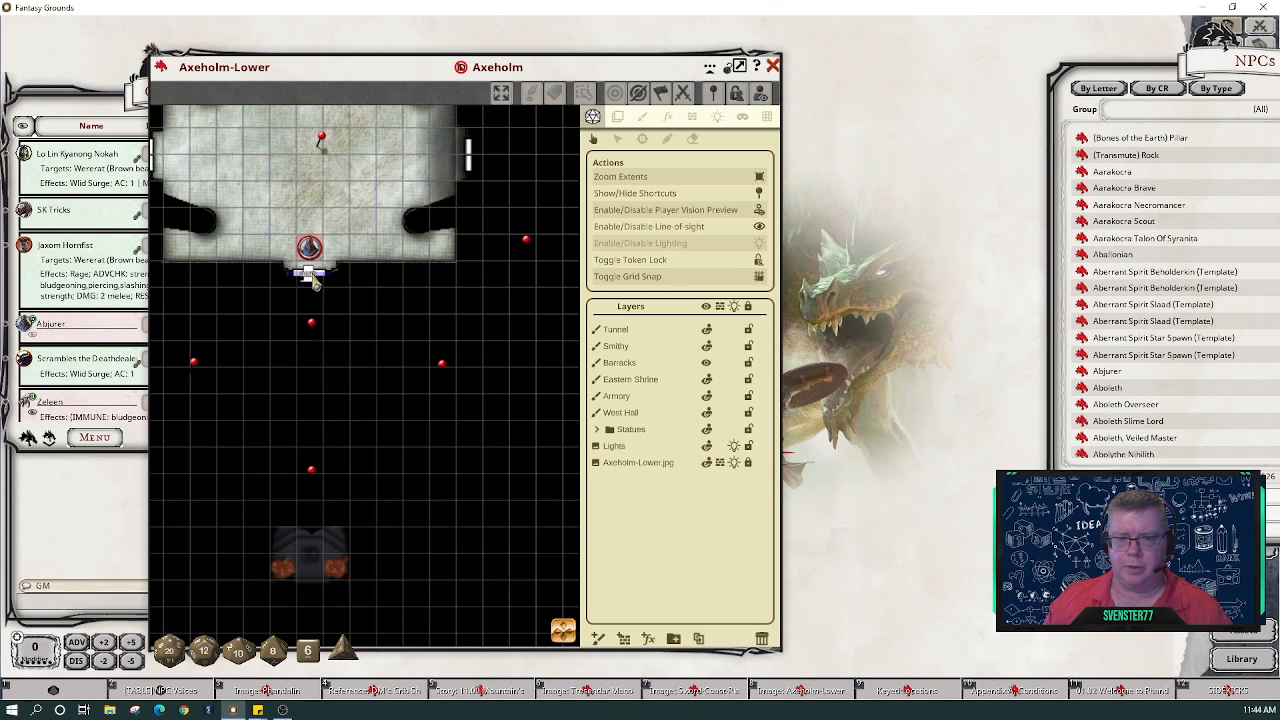
{"action": "left_click", "coordinate": [759, 244]}
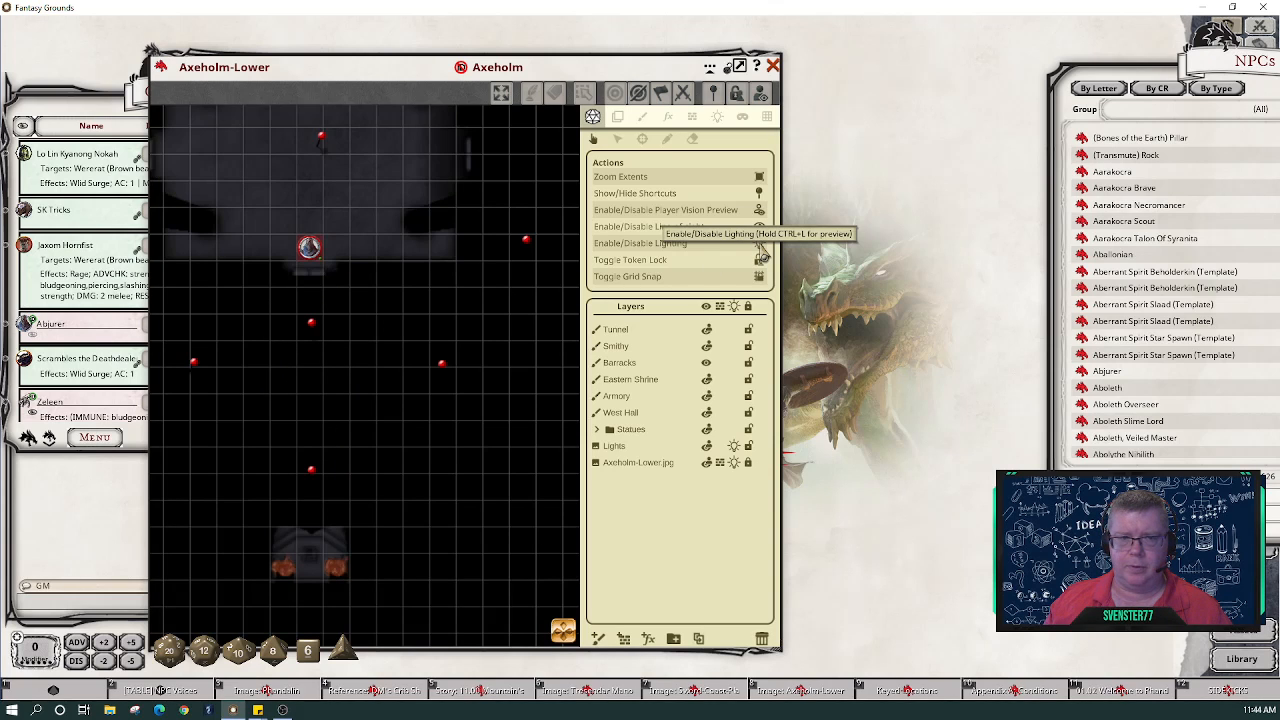
{"action": "left_click", "coordinate": [759, 244]}
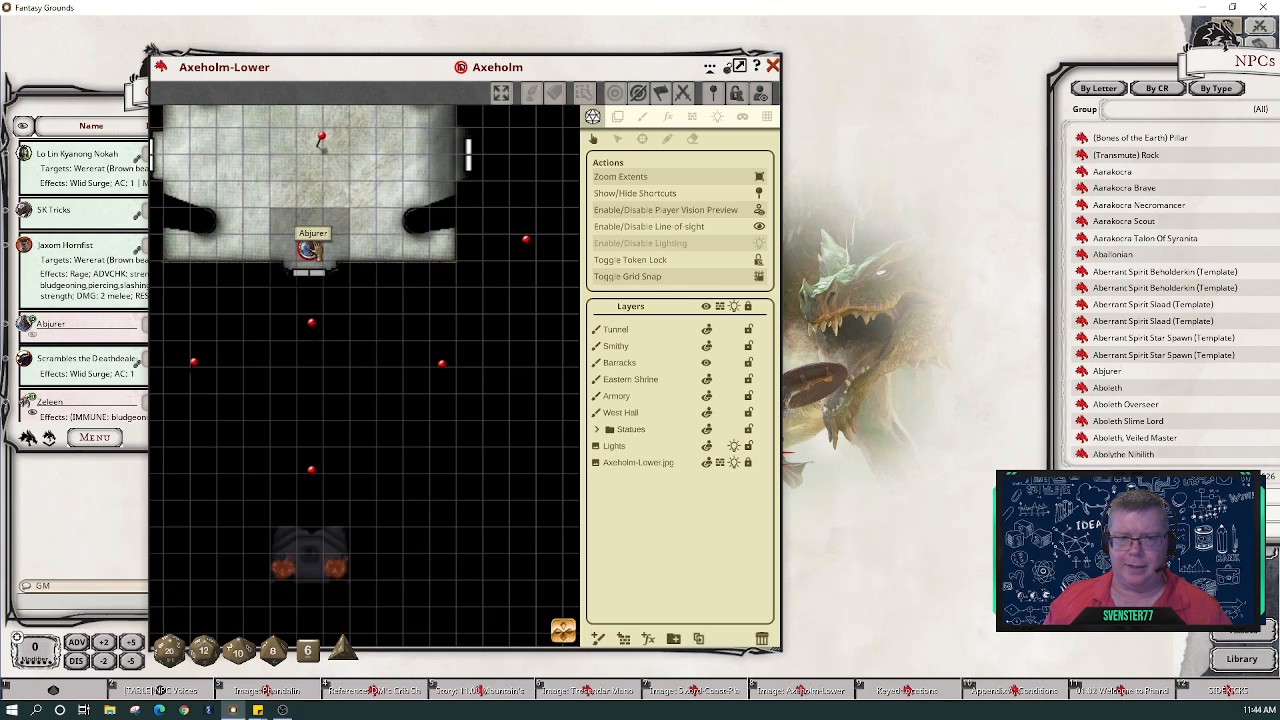
{"action": "double_click", "coordinate": [310, 274]}
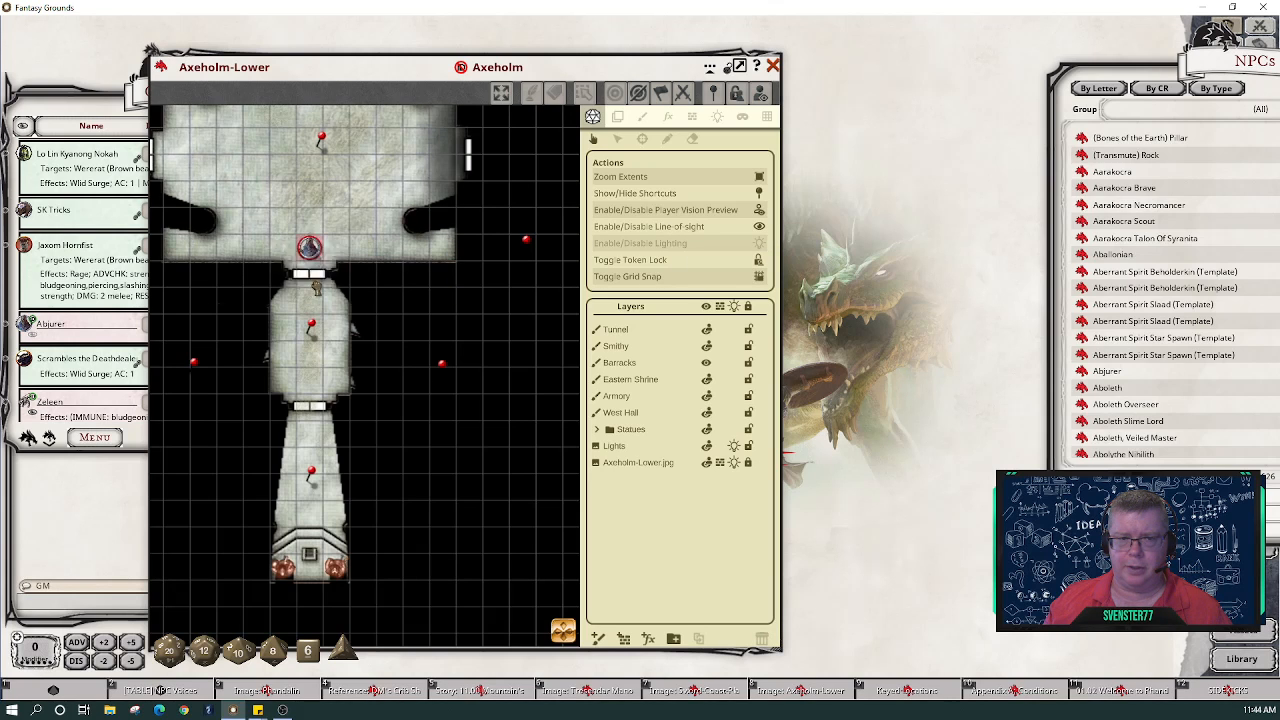
- Walk the Abjurer token down the corridor, zoom out, and disable line-of-sight
{"action": "left_click_drag", "start_coordinate": [316, 287], "coordinate": [320, 514]}
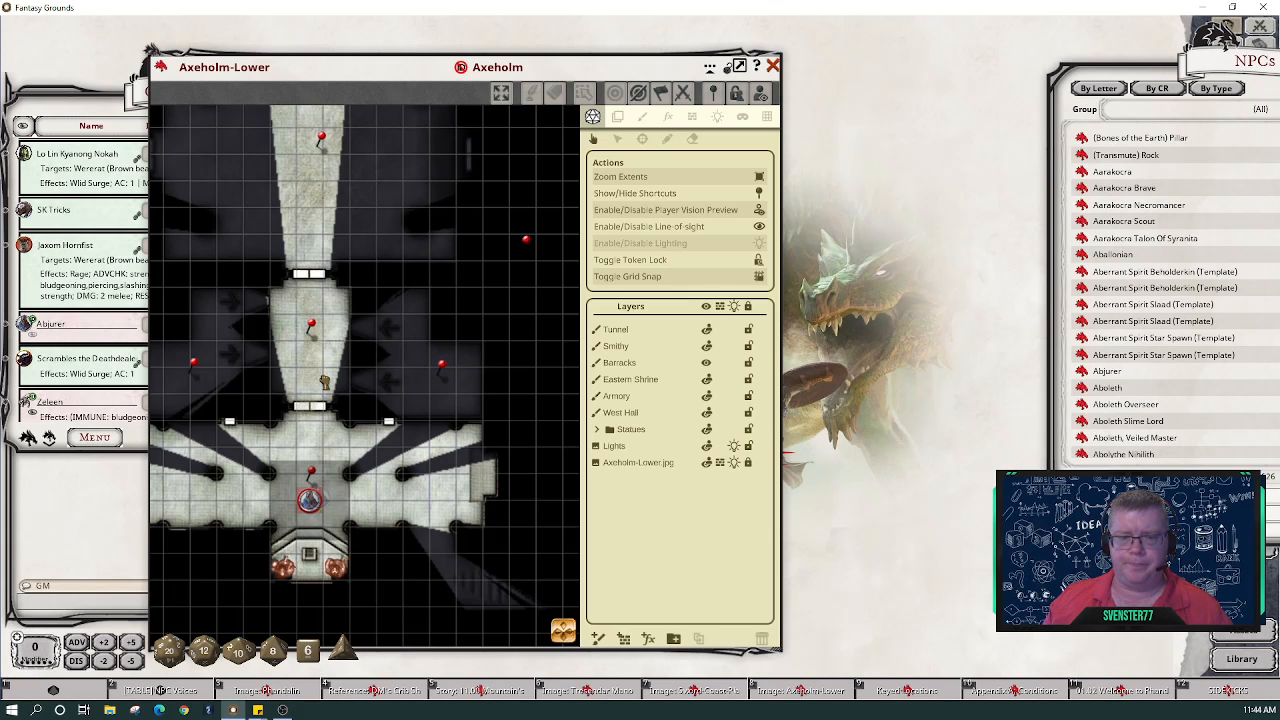
{"action": "scroll", "coordinate": [292, 414], "scroll_direction": "down", "scroll_amount": 5}
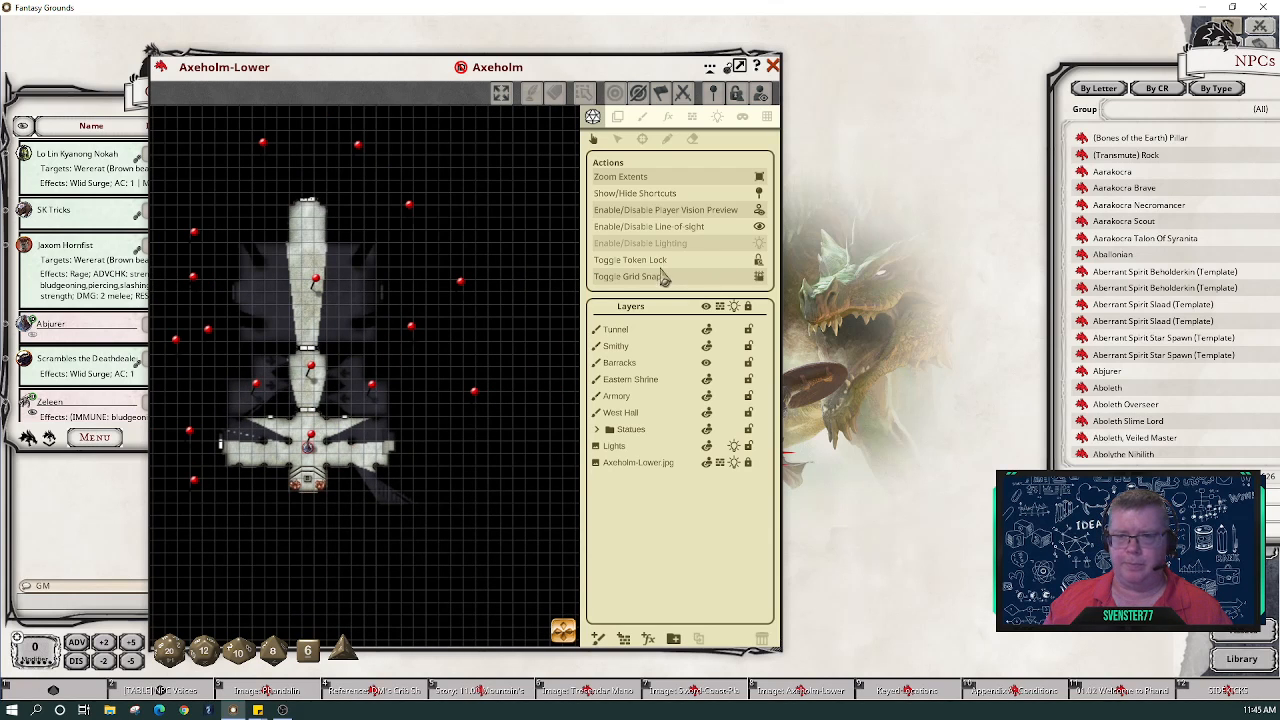
{"action": "left_click", "coordinate": [761, 229]}
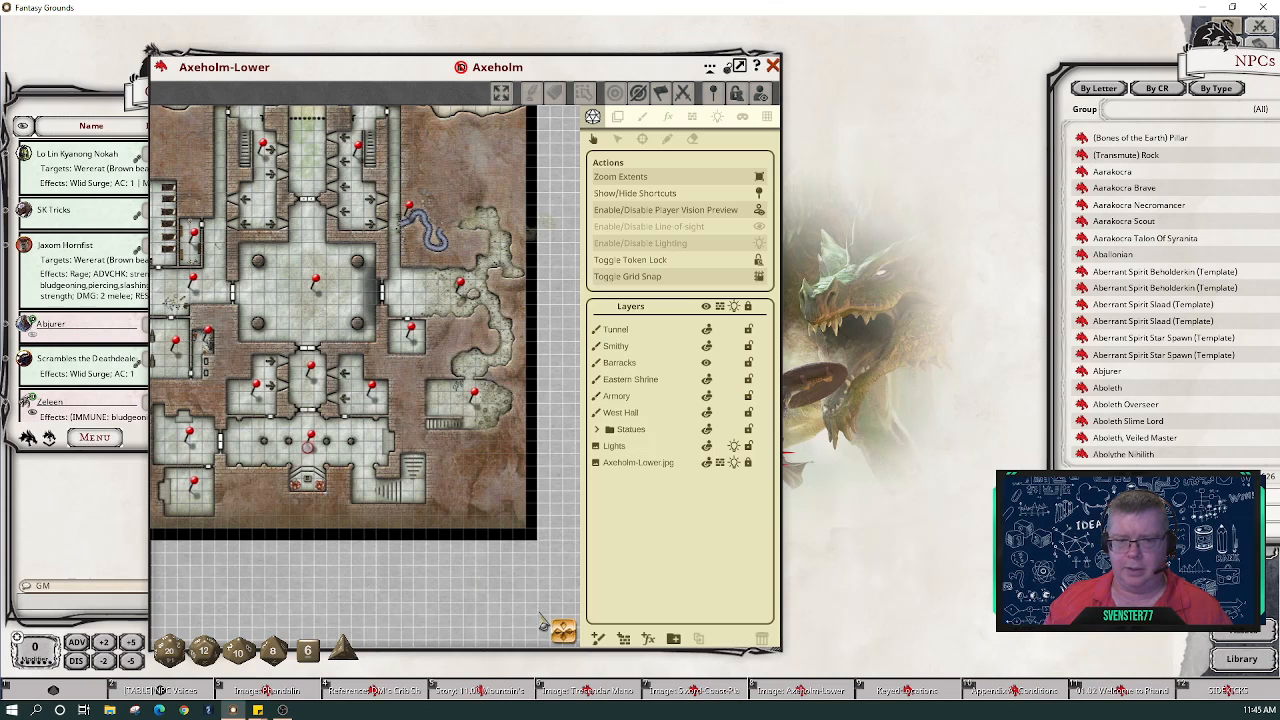
- Zoom and pan until the entire Axeholm-Lower dungeon sits centred in the map window
{"action": "left_click_drag", "start_coordinate": [562, 631], "coordinate": [541, 623]}
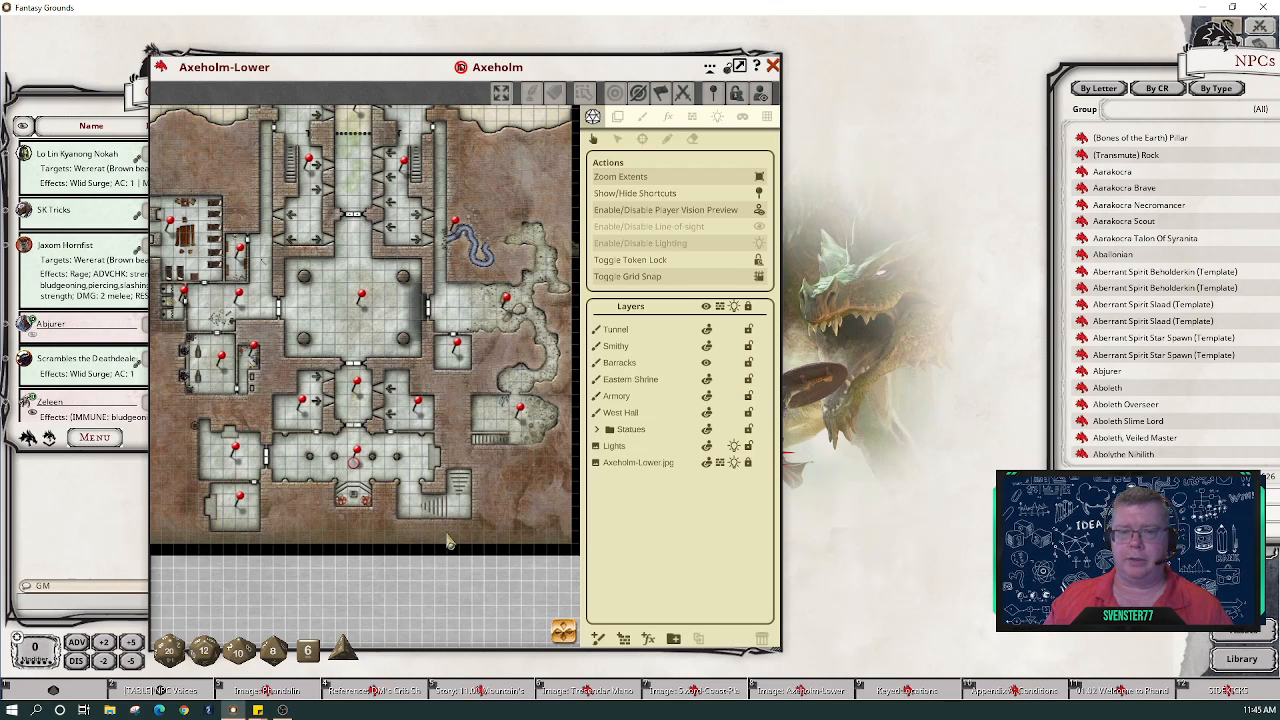
{"action": "scroll", "coordinate": [274, 250], "scroll_direction": "up", "scroll_amount": 3}
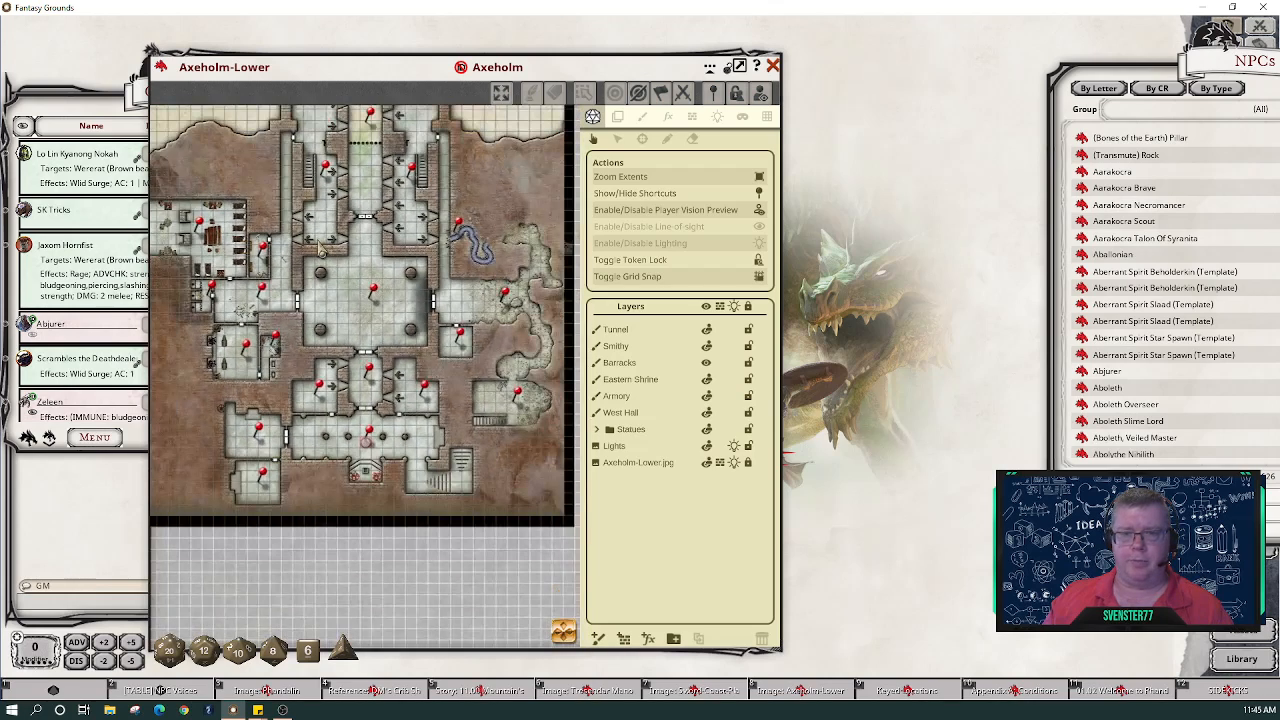
{"action": "scroll", "coordinate": [320, 249], "scroll_direction": "down", "scroll_amount": 1}
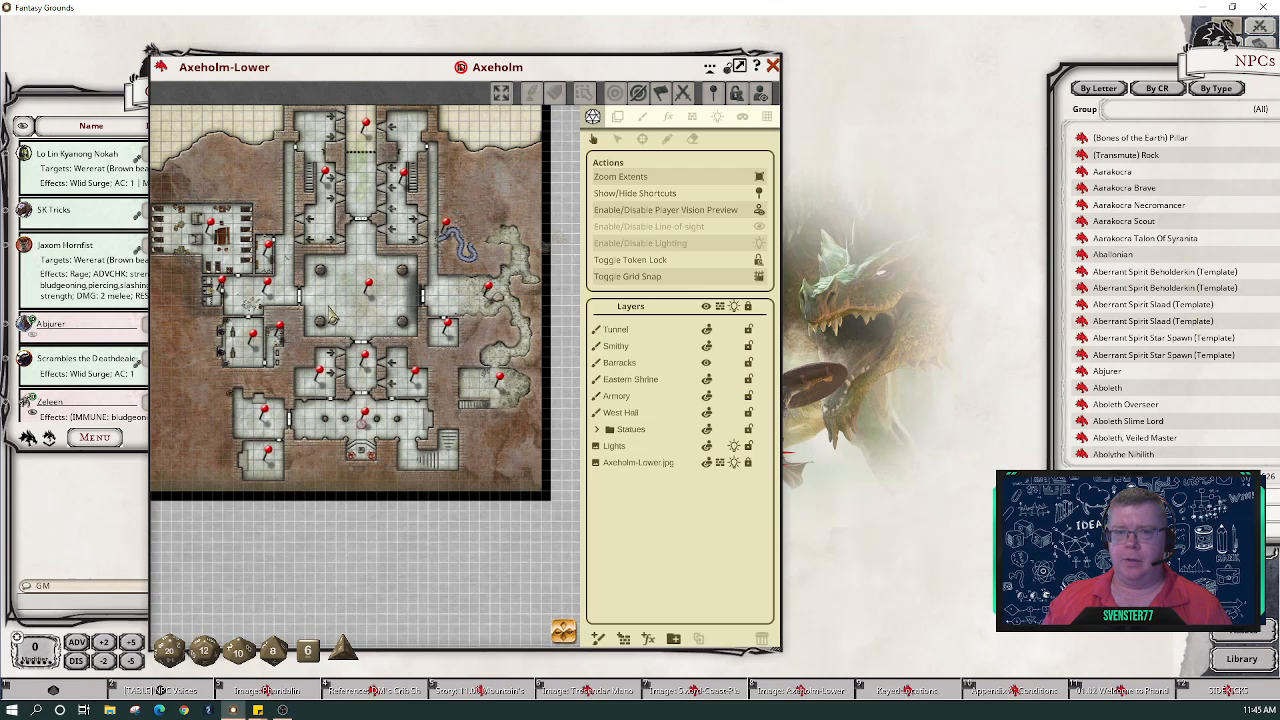
{"action": "scroll", "coordinate": [334, 315], "scroll_direction": "up", "scroll_amount": 2}
{"action": "left_click_drag", "start_coordinate": [562, 632], "coordinate": [546, 600]}
{"action": "scroll", "coordinate": [386, 390], "scroll_direction": "down", "scroll_amount": 1}
{"action": "scroll", "coordinate": [386, 390], "scroll_direction": "down", "scroll_amount": 1}
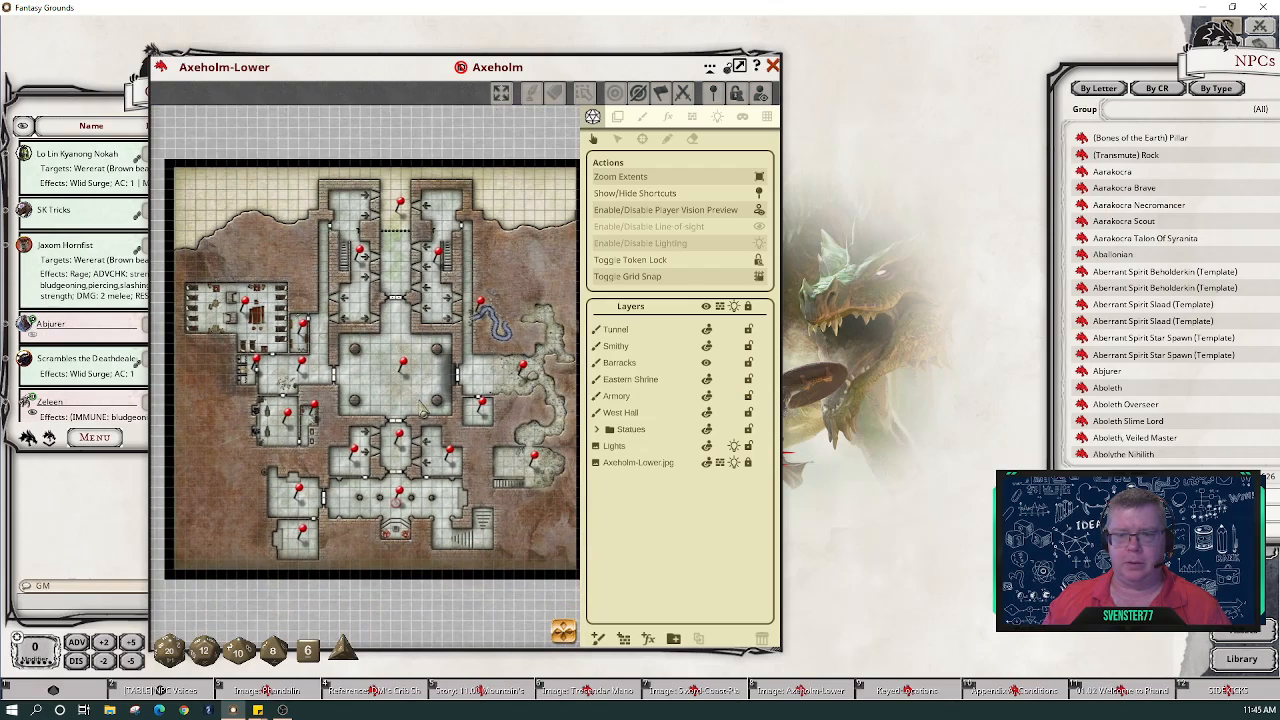
{"action": "mouse_move", "coordinate": [566, 634]}
{"action": "left_mouse_down"}
{"action": "mouse_move", "coordinate": [573, 643]}
{"action": "mouse_move", "coordinate": [562, 624]}
{"action": "left_mouse_up"}
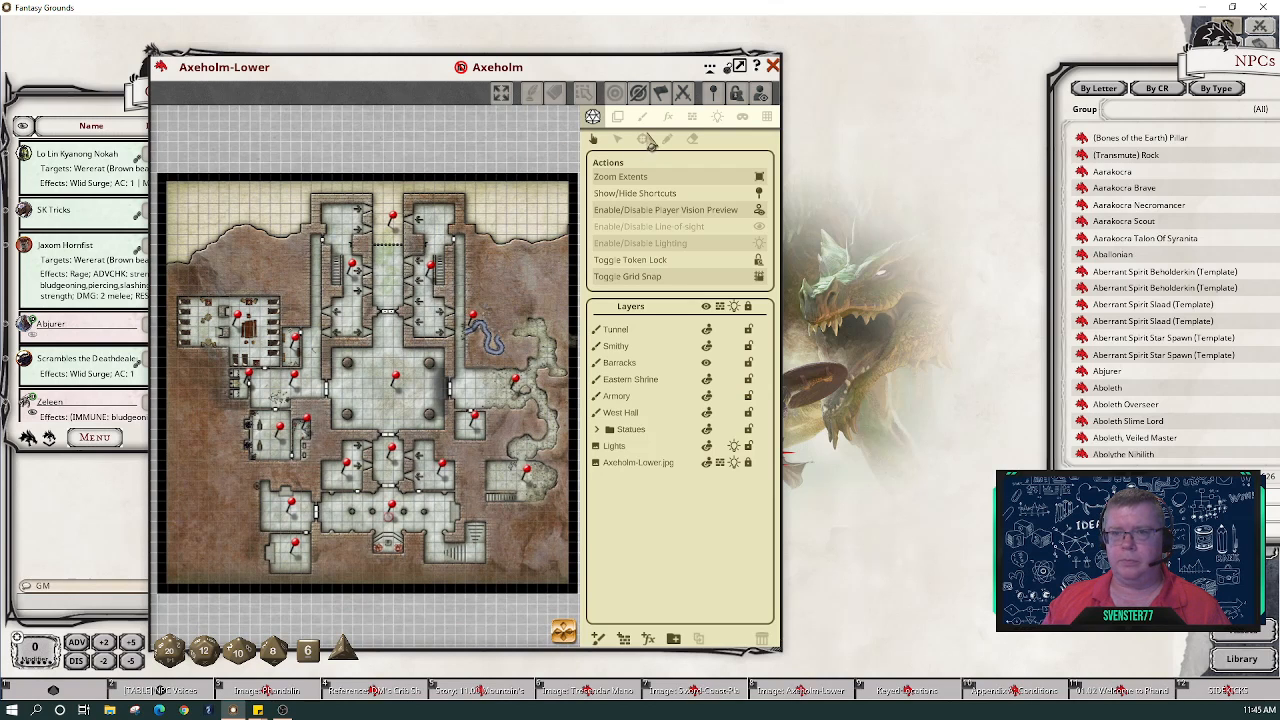
- Hide the map's Actions and Layers panel
{"action": "left_click", "coordinate": [729, 66]}
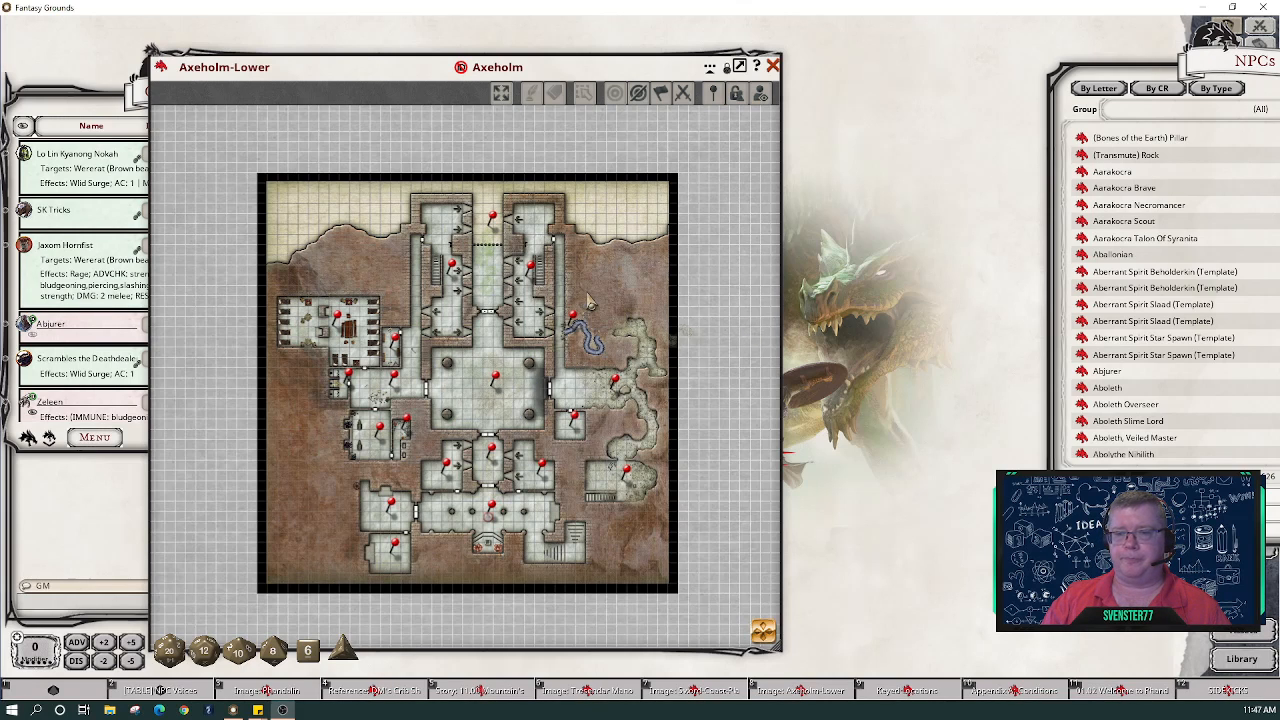
{"action": "scroll", "coordinate": [590, 302], "scroll_direction": "up", "scroll_amount": 2}
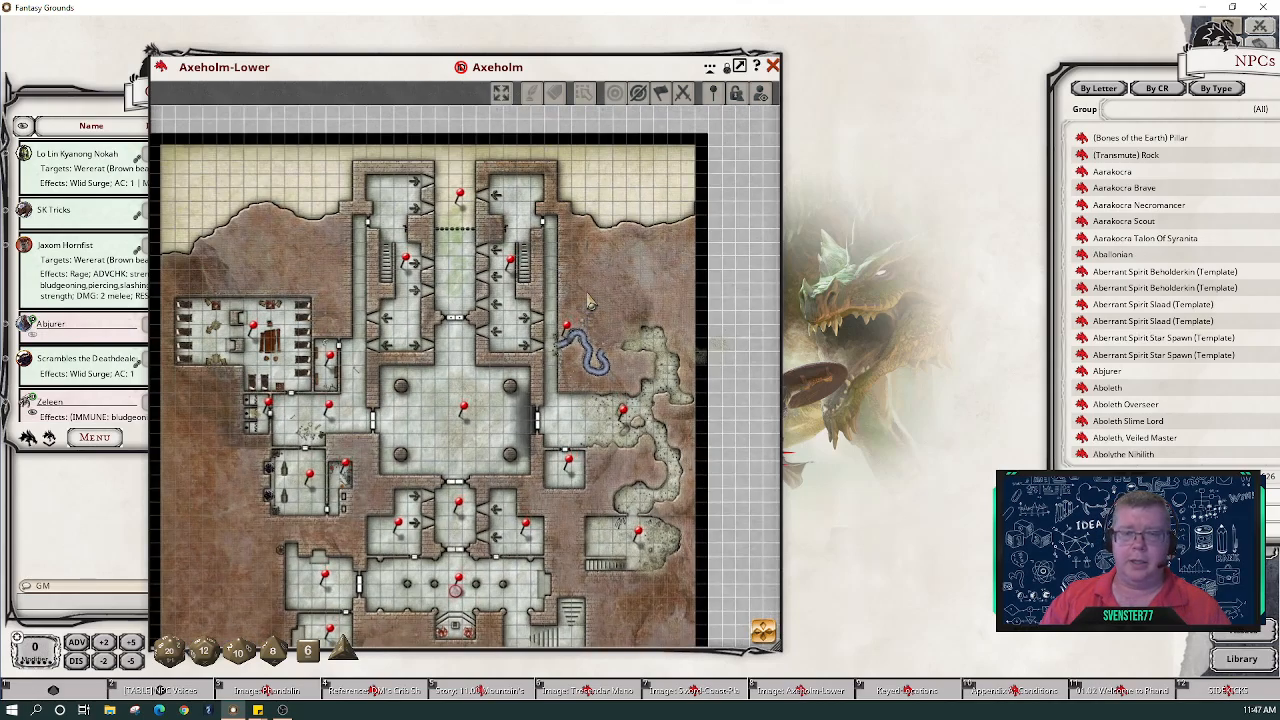
{"action": "scroll", "coordinate": [590, 302], "scroll_direction": "down", "scroll_amount": 2}
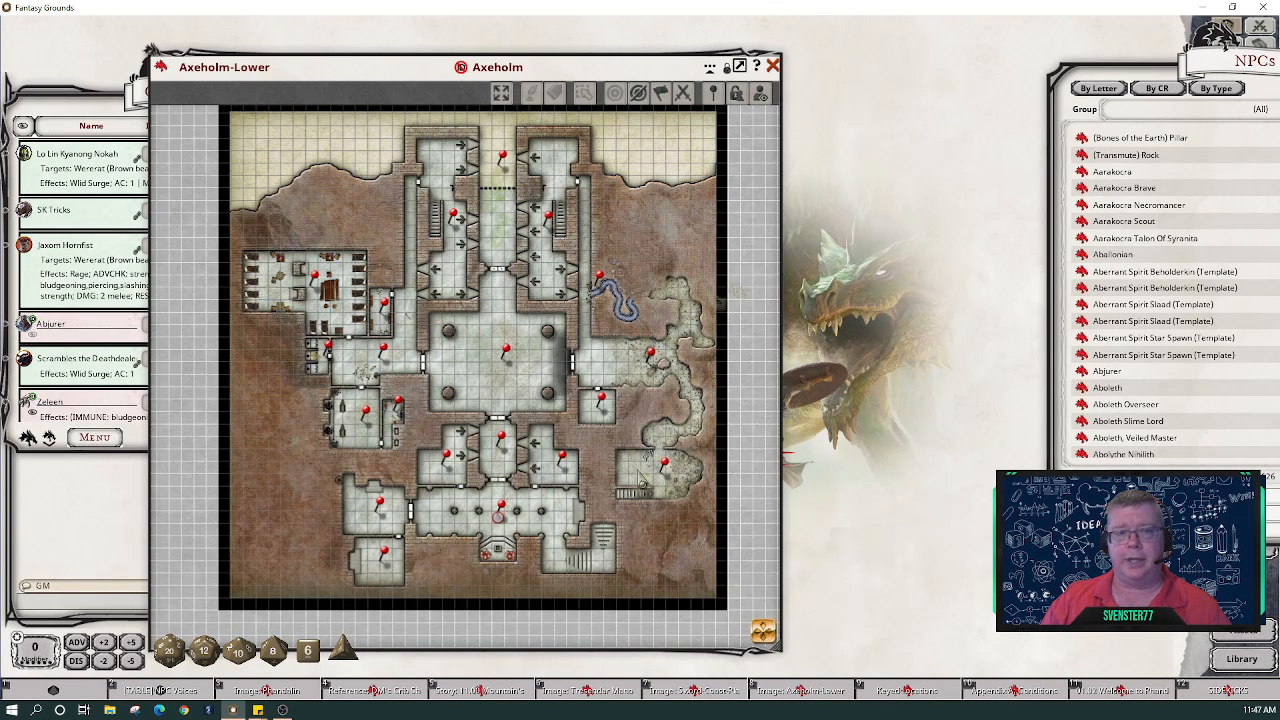
- Reposition the map window beside the Combat Tracker and close the NPC list
{"action": "left_click_drag", "start_coordinate": [414, 75], "coordinate": [671, 48]}
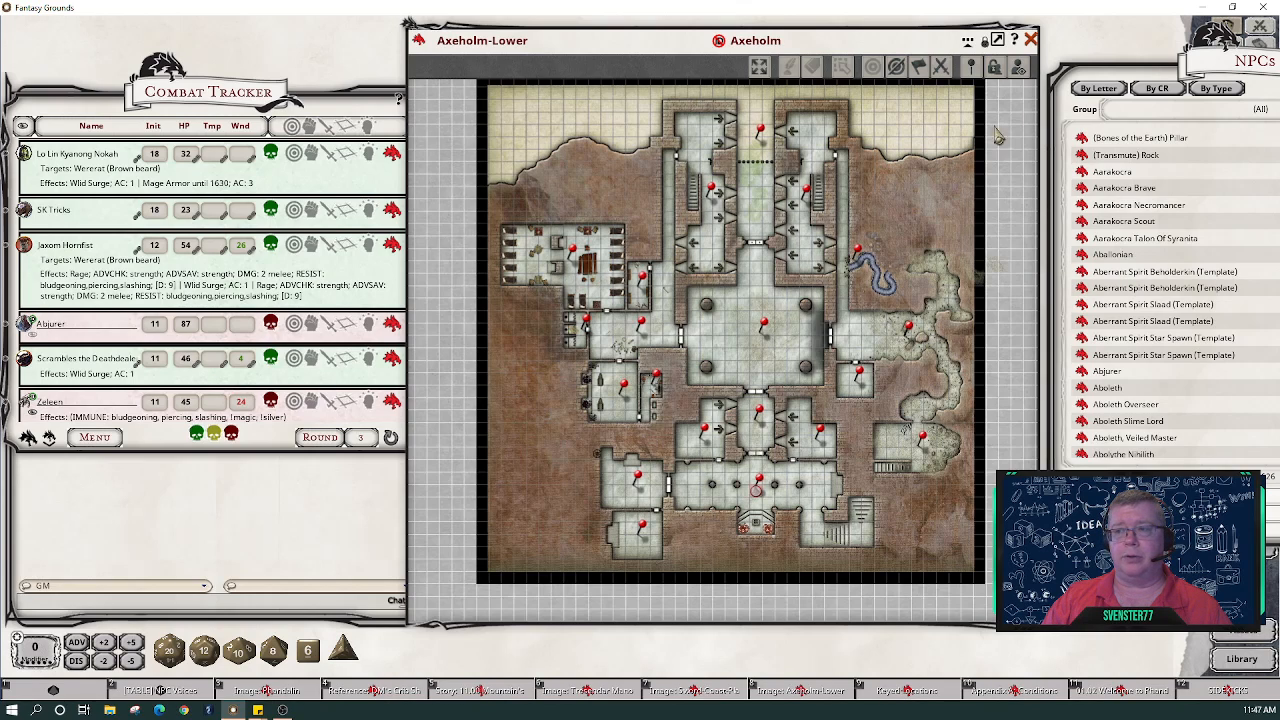
{"action": "left_click_drag", "start_coordinate": [900, 39], "coordinate": [805, 39]}
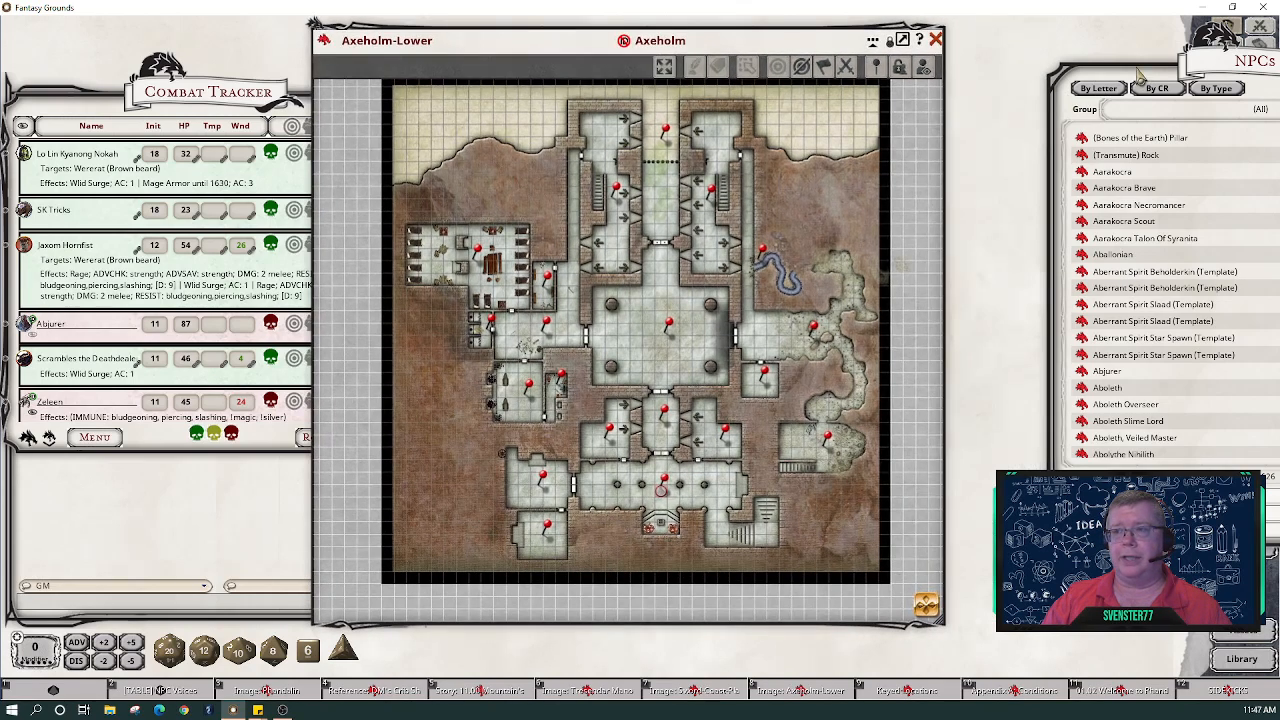
{"action": "left_click_drag", "start_coordinate": [1137, 69], "coordinate": [793, 89]}
{"action": "left_click", "coordinate": [1112, 92]}
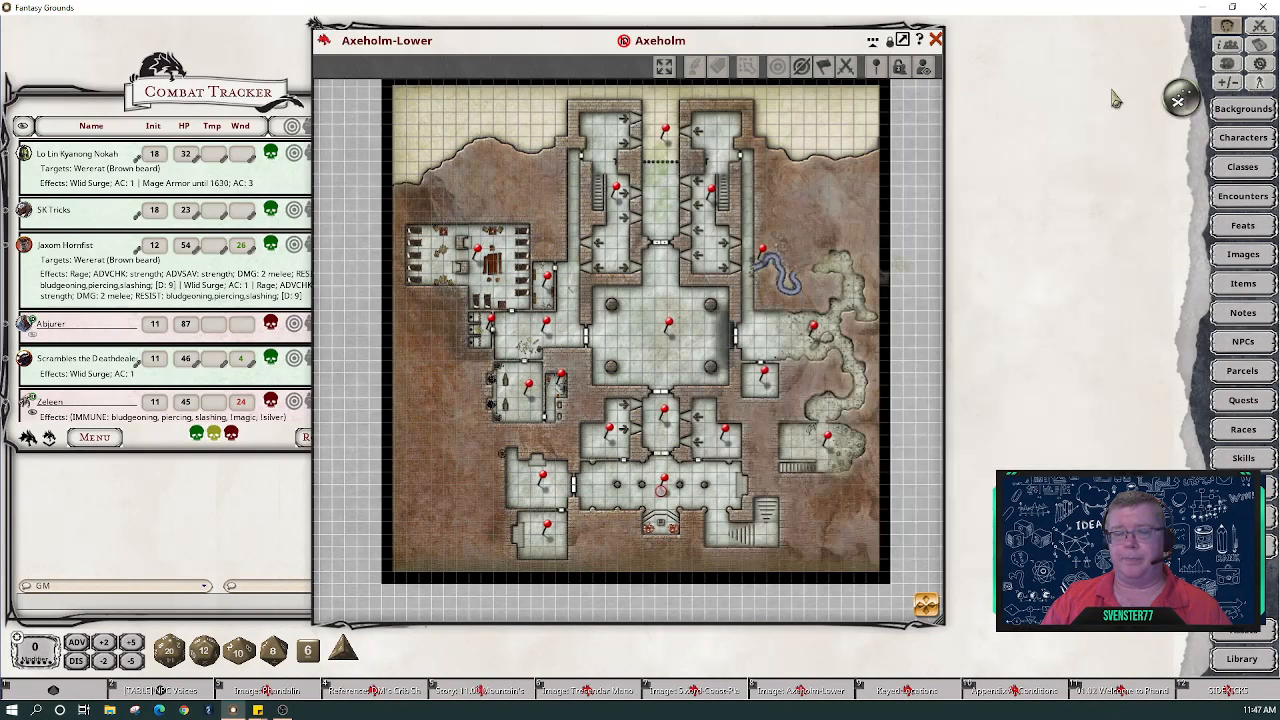